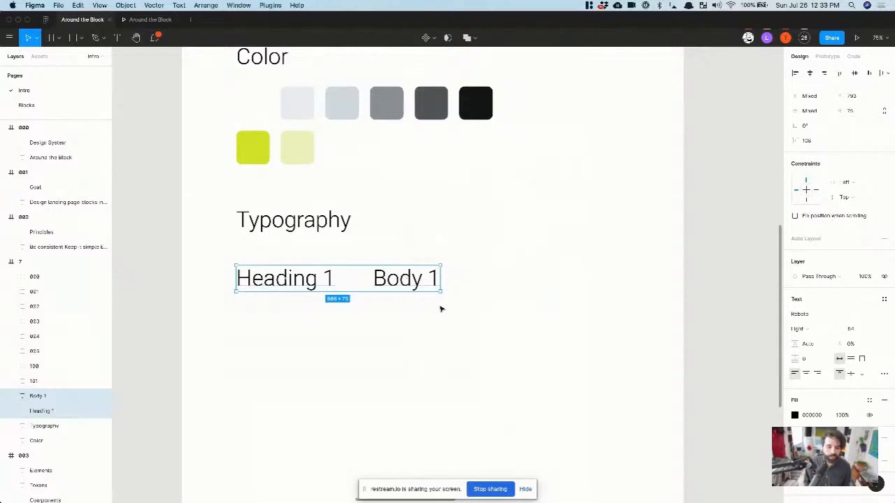
- Duplicate the Body 1 text and place the copy directly below the original
click(398, 349)
click(395, 278)
drag(402, 288, 403, 328)
- Set the font size of the upper Body 1 text to 12
click(402, 277)
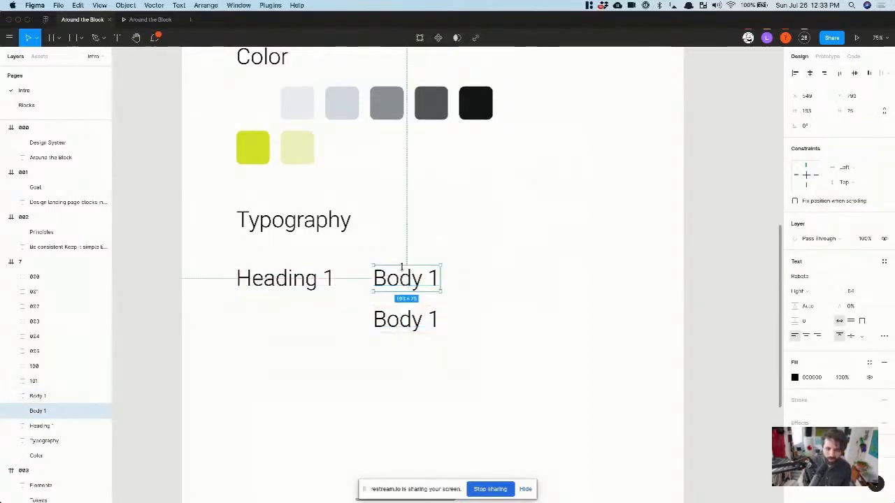
click(850, 290)
text(12)
key(Return)
- Set the font size of the lower Body 1 copy to 16
click(404, 316)
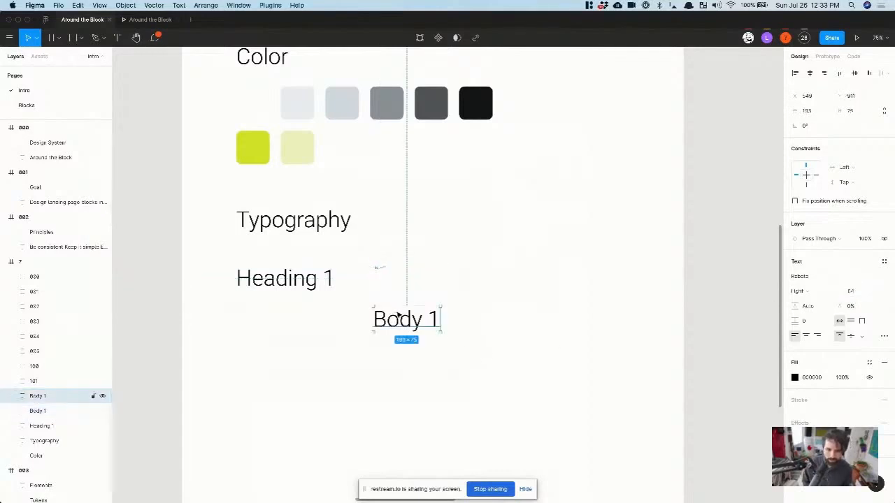
scroll(371, 256, up, 5)
scroll(371, 256, down, 2)
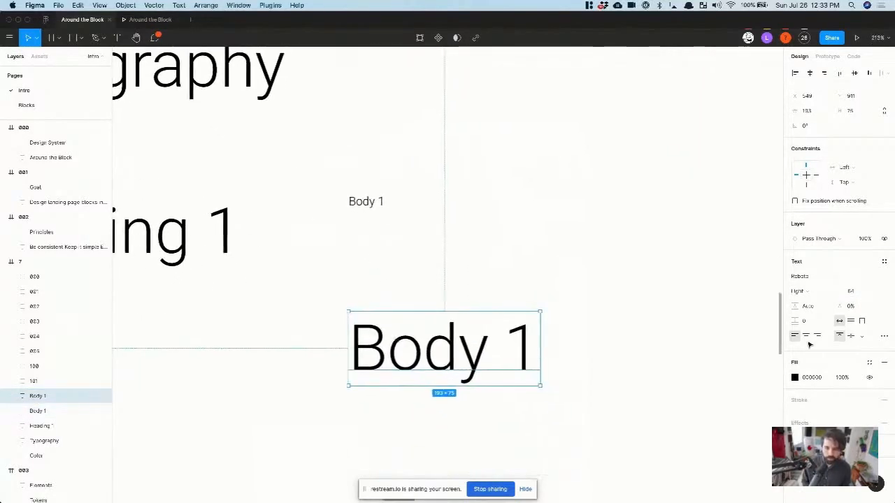
click(859, 291)
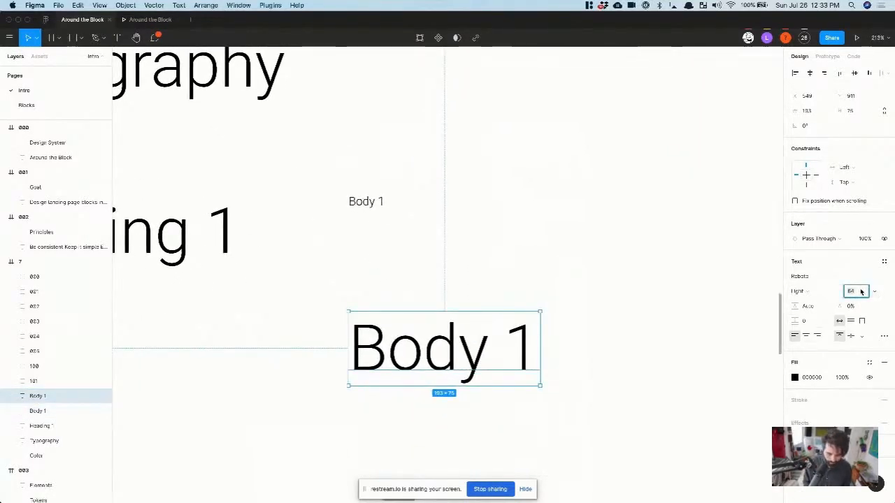
text(16)
key(Return)
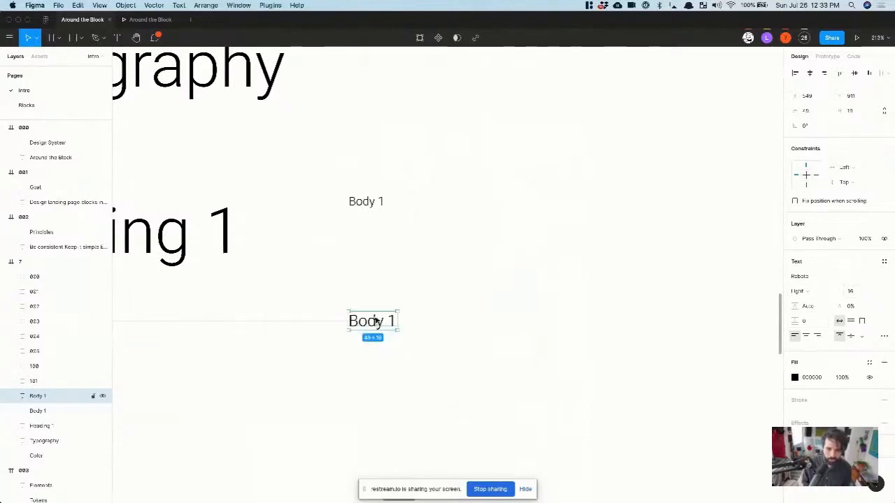
- Move the size 16 Body 1 text closer to the first and add a copy below it with font size 20
mouse_move(376, 320)
mouse_down()
mouse_move(376, 243)
mouse_move(375, 309)
mouse_up()
click(859, 292)
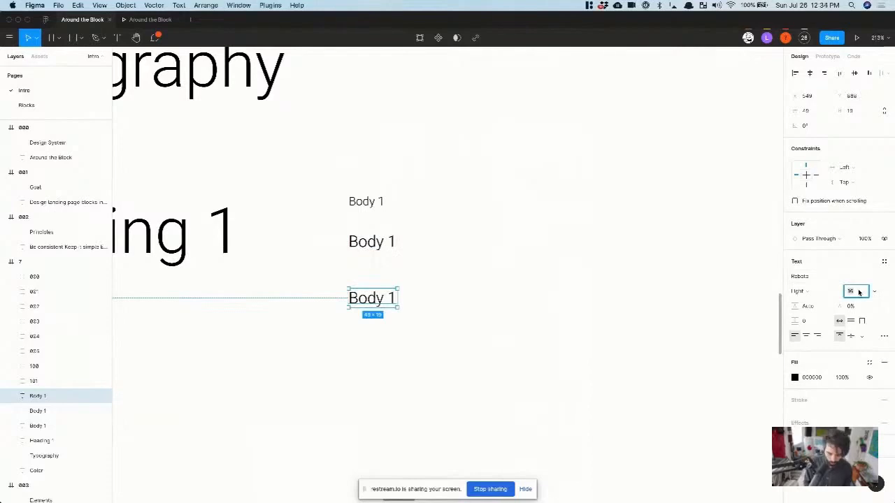
text(20)
key(Return)
- Change the largest body sample's text to "Body 3" and retype the middle sample's number as 1
scroll(424, 310, left, 5)
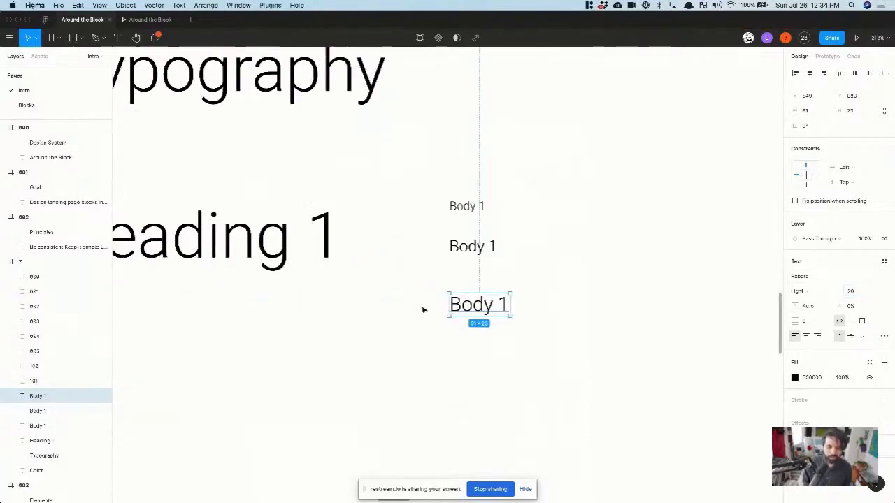
double_click(525, 318)
key(Right)
key(BackSpace)
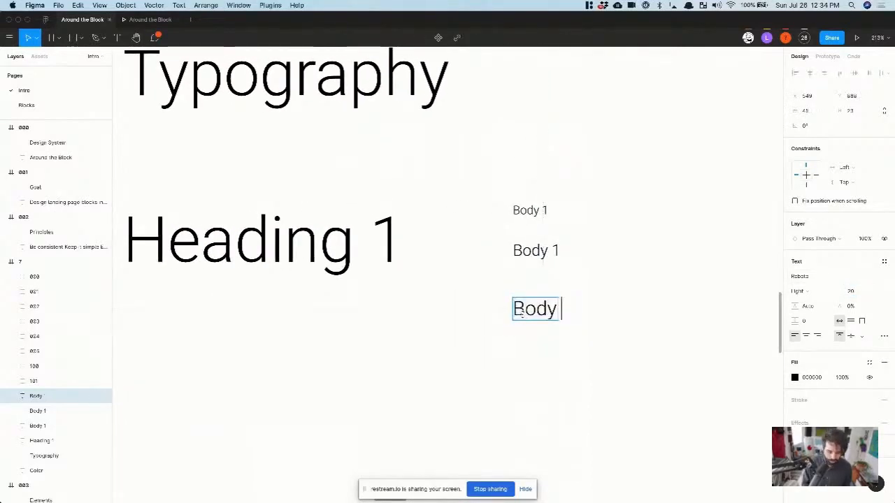
text(3)
double_click(530, 251)
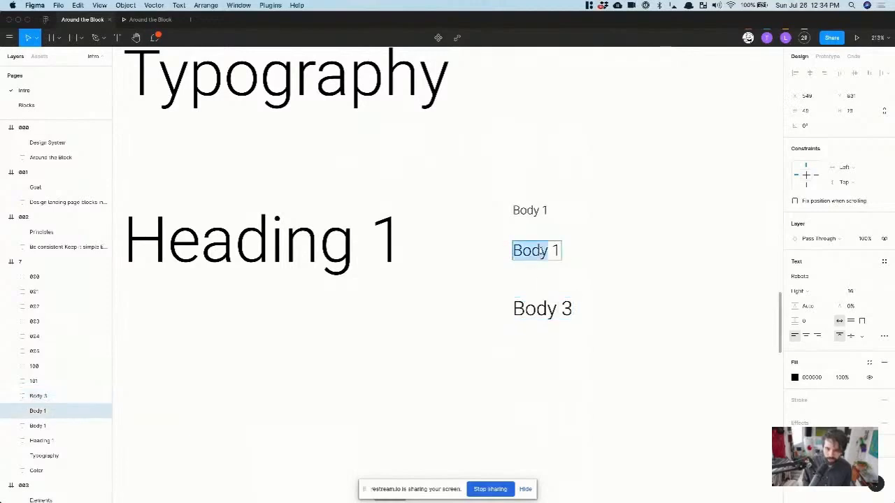
key(End)
key(BackSpace)
key(BackSpace)
text(1)
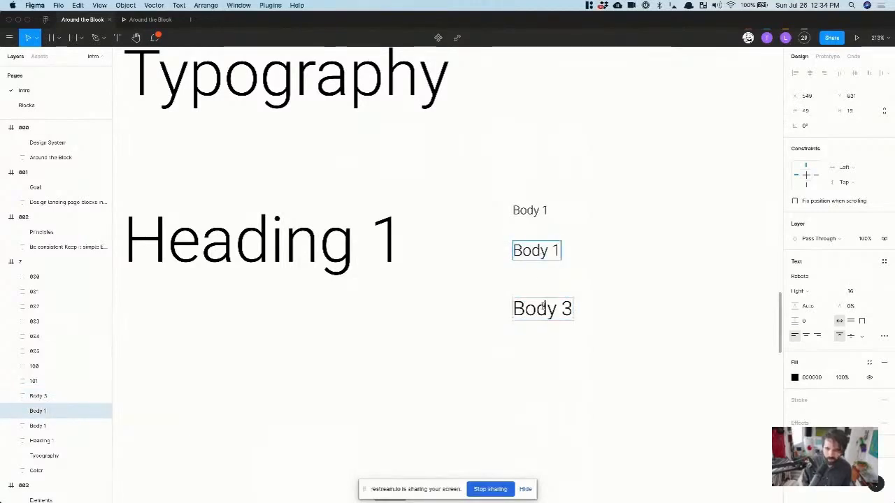
- Change the text of the largest body sample to "Body 2"
double_click(540, 308)
key(End)
key(BackSpace)
key(BackSpace)
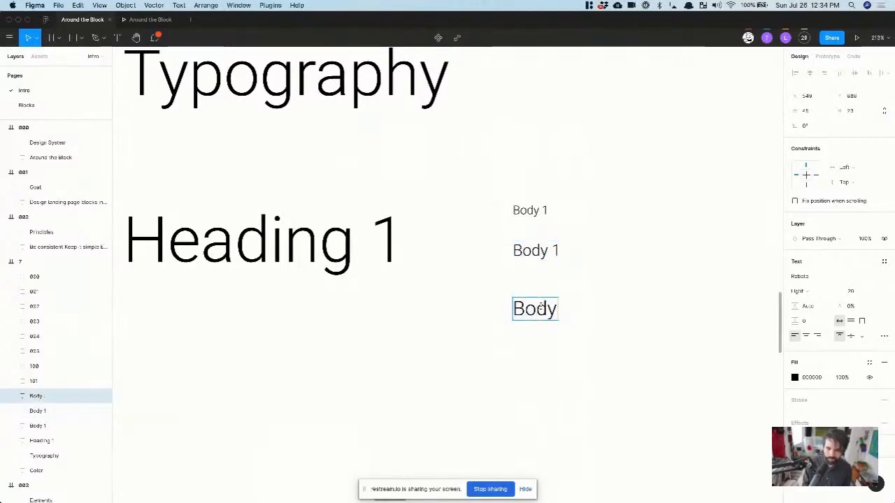
text(2)
- Change the text of the smallest body sample to "Body 0"
click(517, 210)
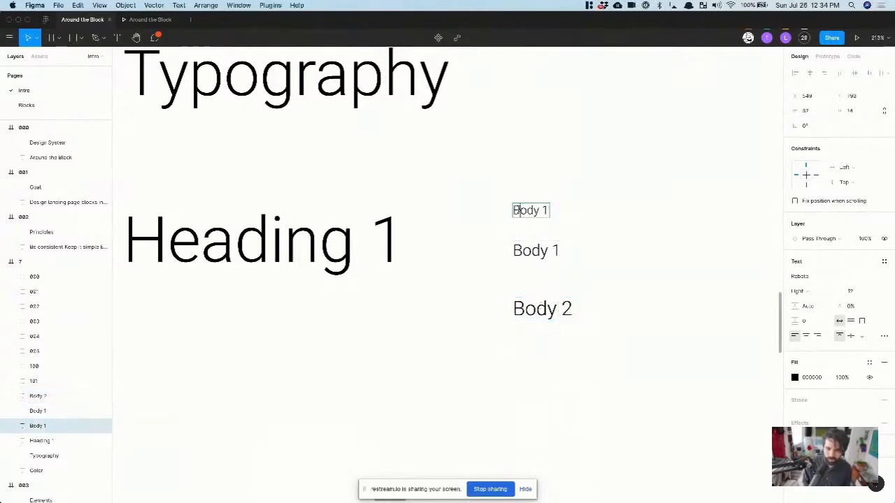
double_click(517, 210)
key(End)
key(BackSpace)
key(BackSpace)
text(0)
key(Escape)
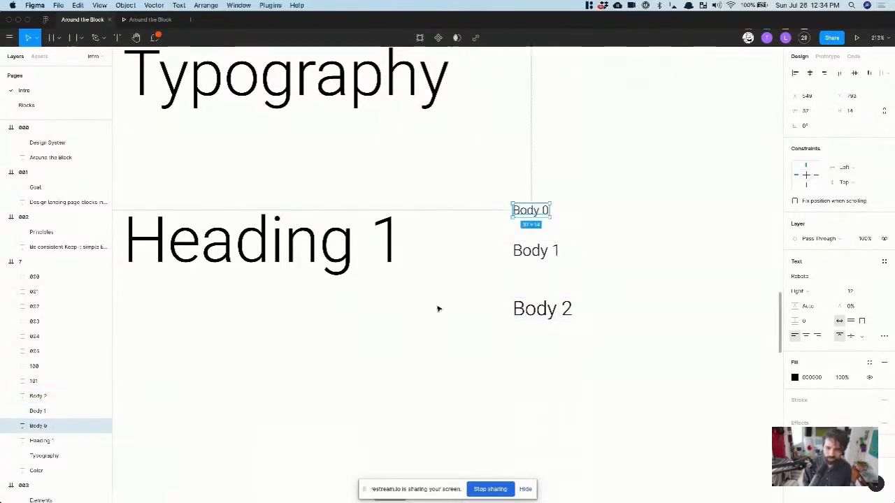
- Retype the heading sample's text as "Heading 1"
key(shift+0)
double_click(385, 277)
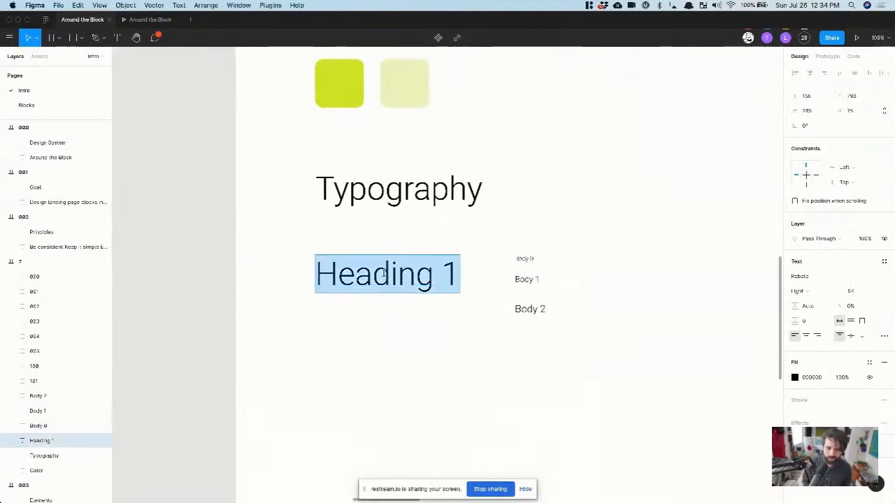
text(Heading 1)
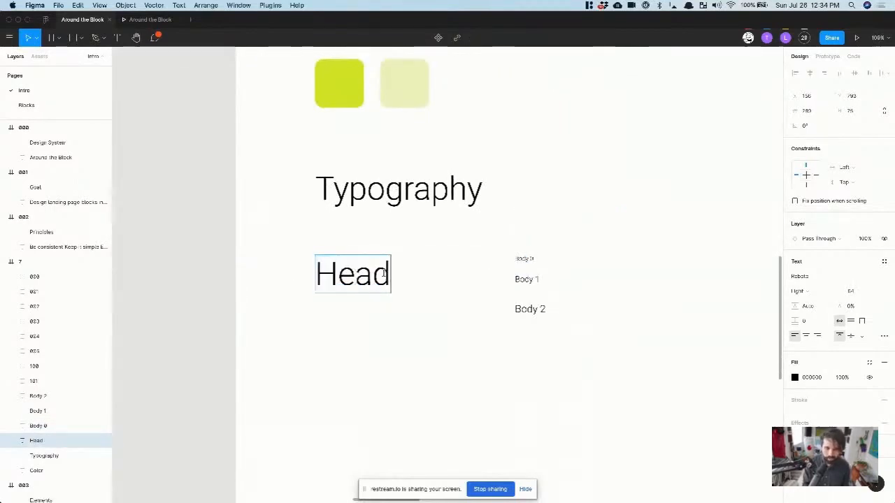
key(Escape)
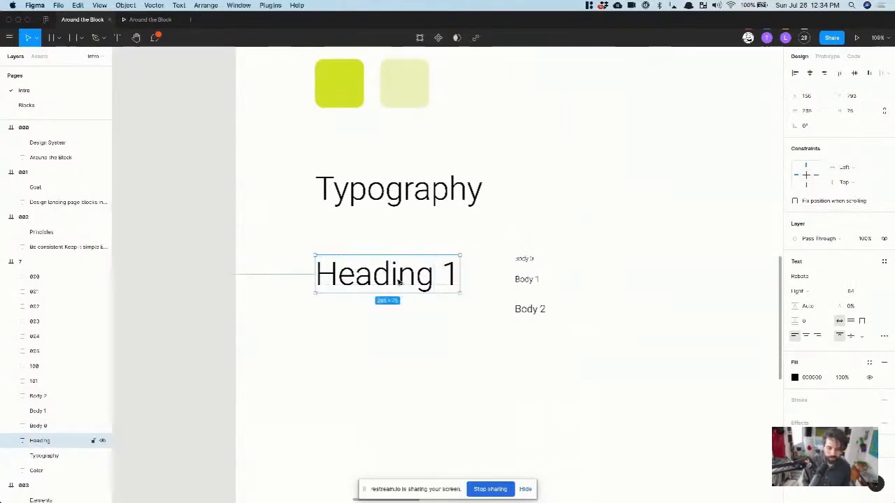
- Place two copies of Heading 1 below it and change the upper copy's text to "Heading 2"
drag(400, 281, 387, 399)
double_click(400, 333)
key(Right)
key(BackSpace)
text(2)
key(Escape)
- Change the text of the lowest heading copy to "Heading 3"
double_click(383, 404)
key(Right)
key(BackSpace)
text(3)
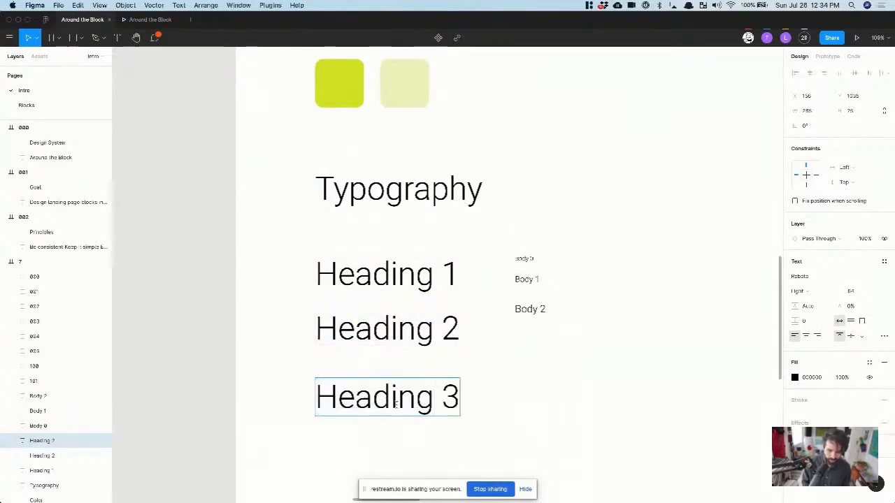
key(Escape)
- Switch to YouTube Studio in Chrome, post "Can you hear and see everything?" in the live chat, and return to Figma
key(super+Tab)
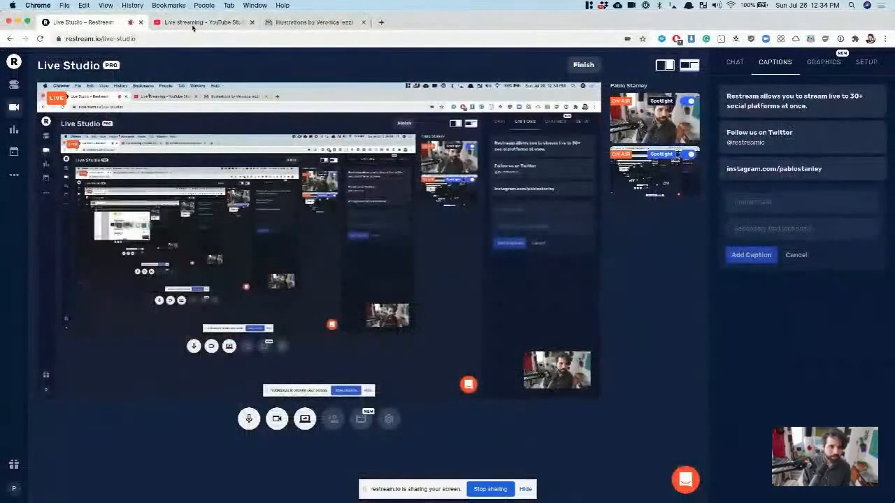
click(194, 23)
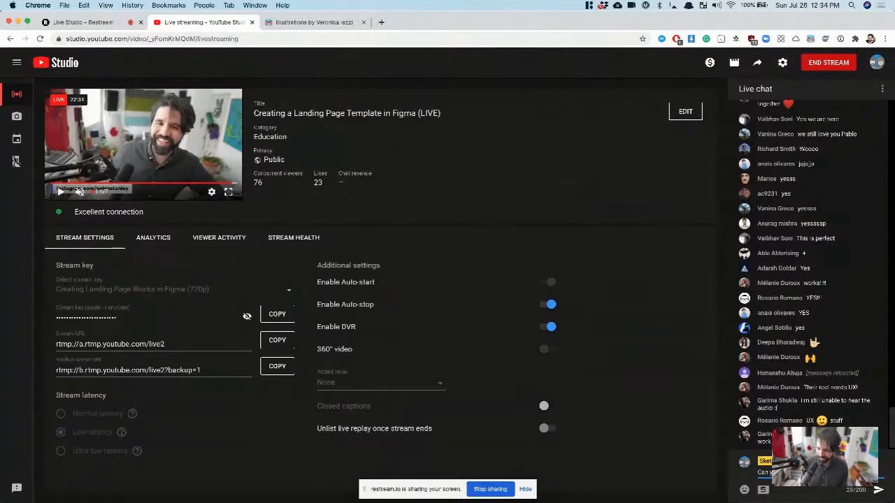
key(Return)
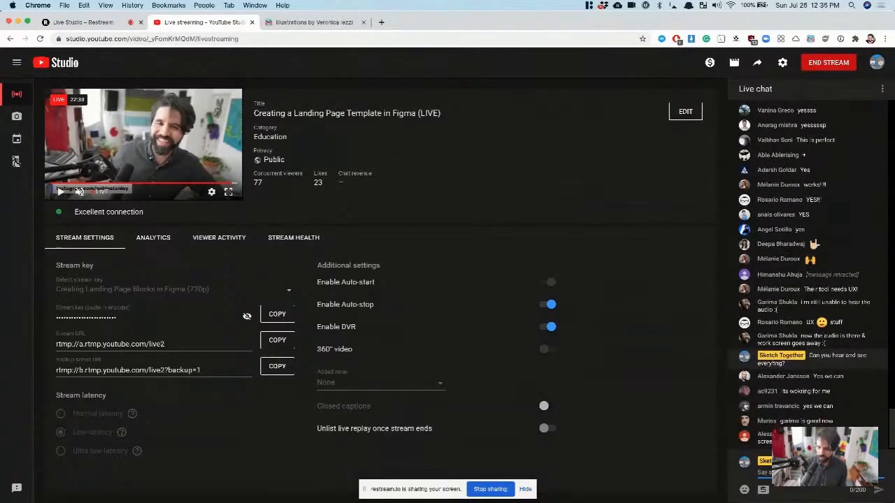
key(super+Tab)
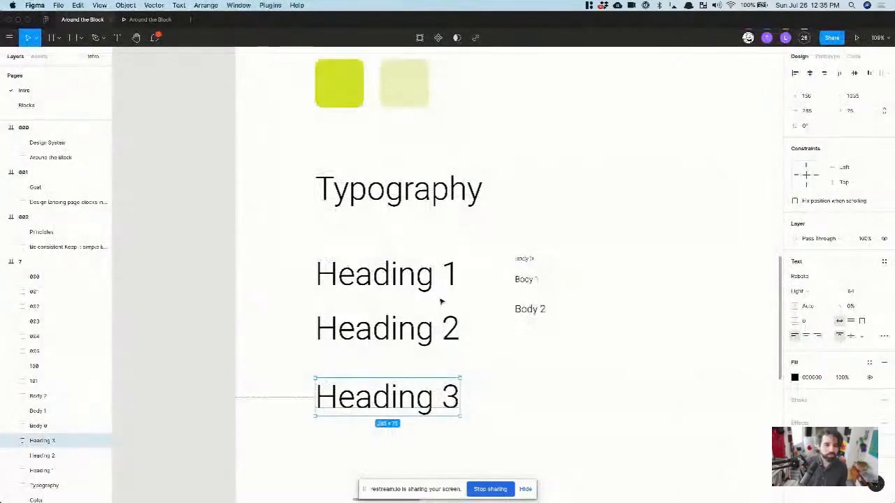
- Set the font size of all three heading samples to 24
click(246, 299)
click(393, 291)
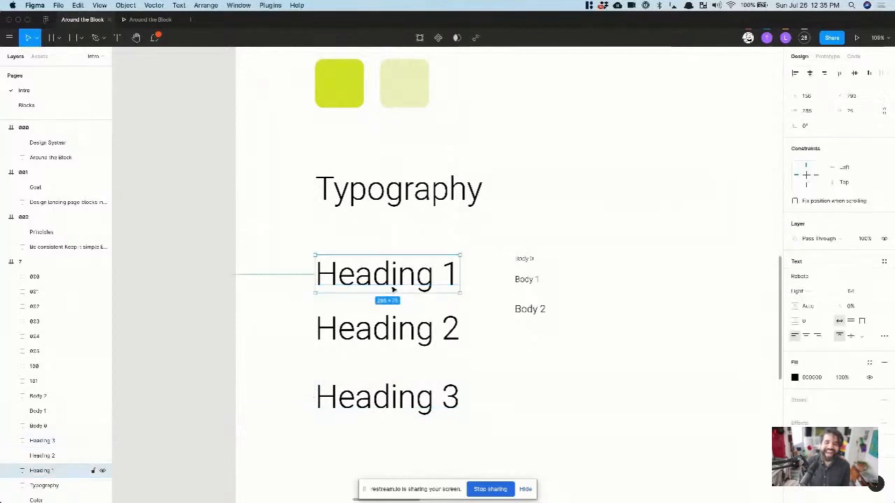
click(264, 254)
drag(264, 254, 472, 397)
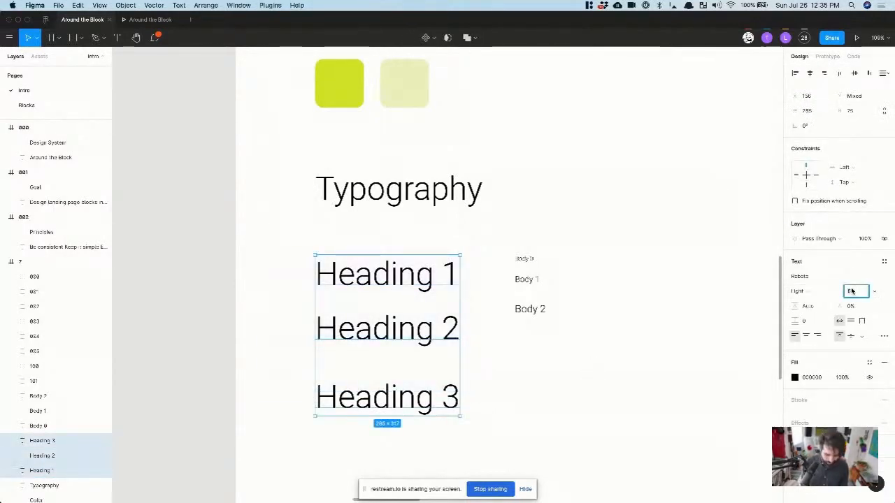
click(530, 309)
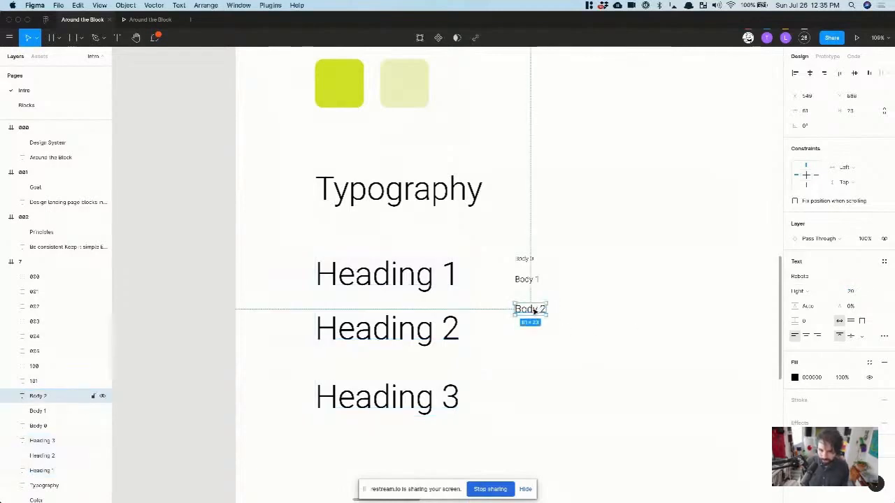
drag(273, 253, 482, 461)
click(858, 292)
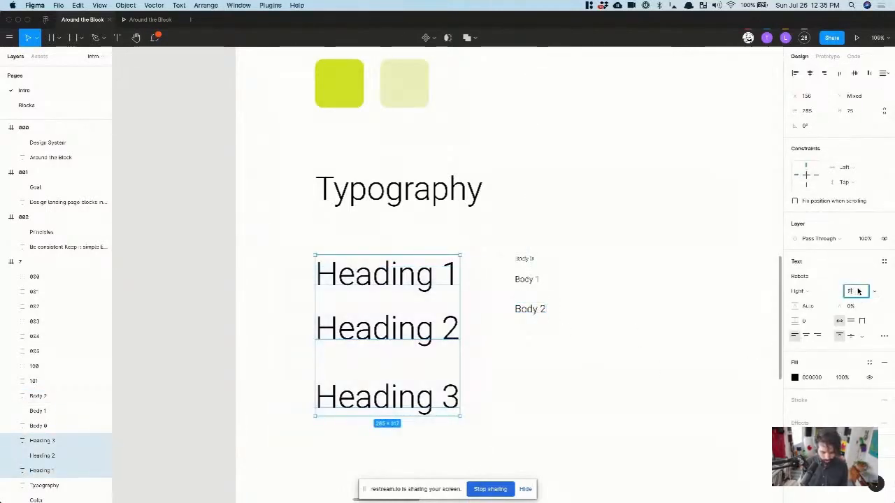
text(24)
key(Return)
- Set the font size of the Heading 2 sample to 32
click(341, 316)
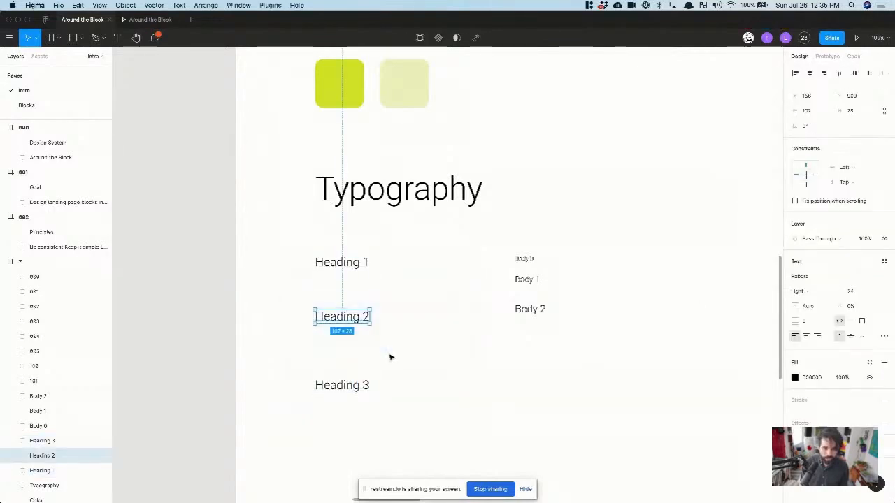
click(353, 385)
click(327, 318)
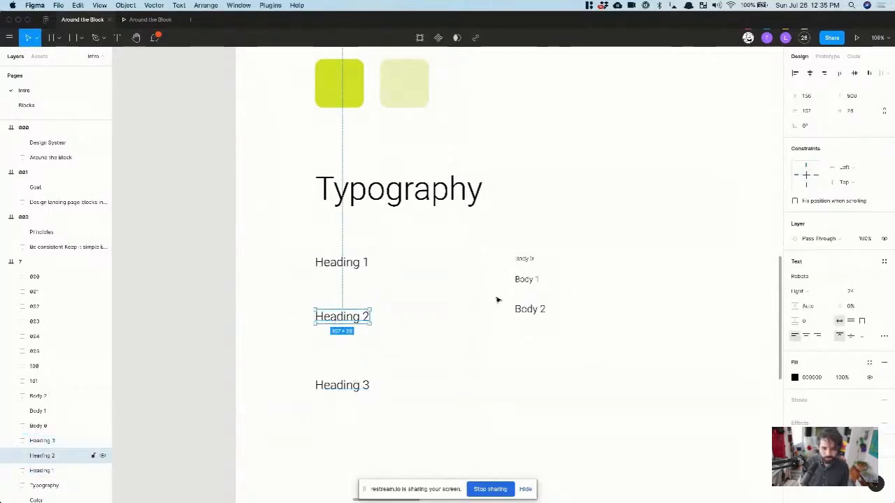
click(851, 291)
text(32)
key(Return)
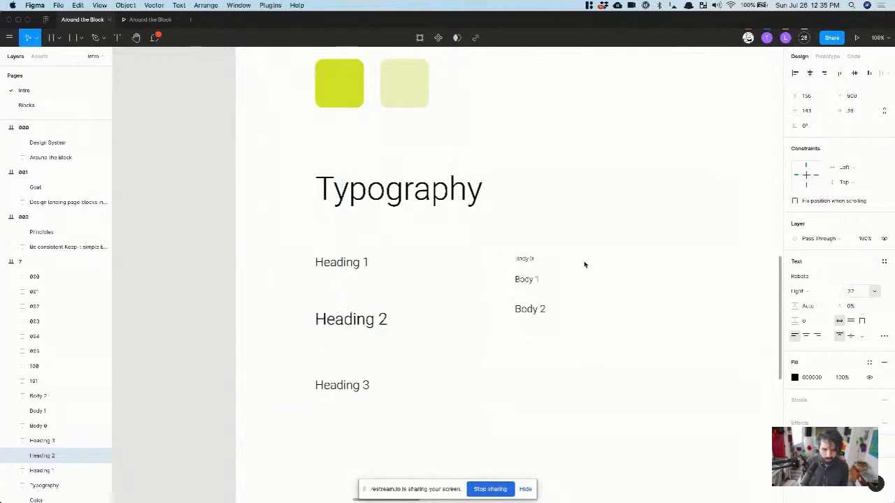
- Set the font size of the Heading 1 sample to 48
click(353, 265)
click(854, 291)
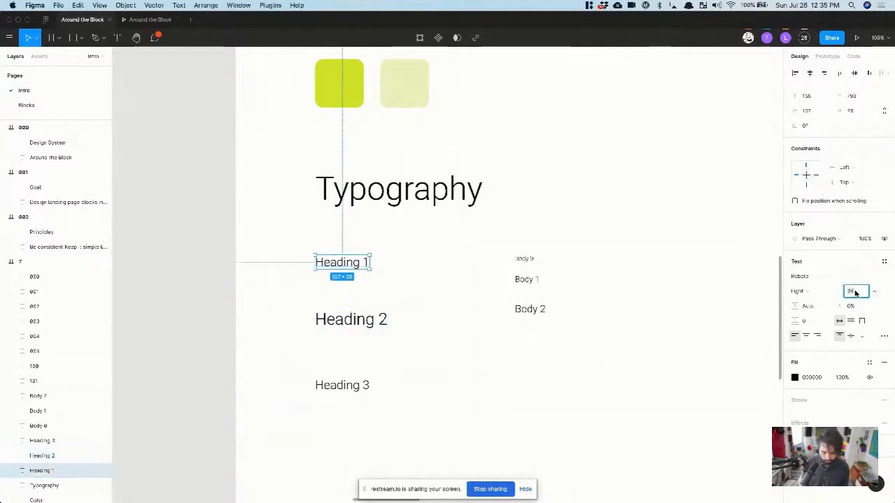
text(48)
key(Return)
- Nudge Heading 2 and Heading 3 up closer to Heading 1, and bring Heading 3 further up to Y 971
scroll(405, 330, down, 3)
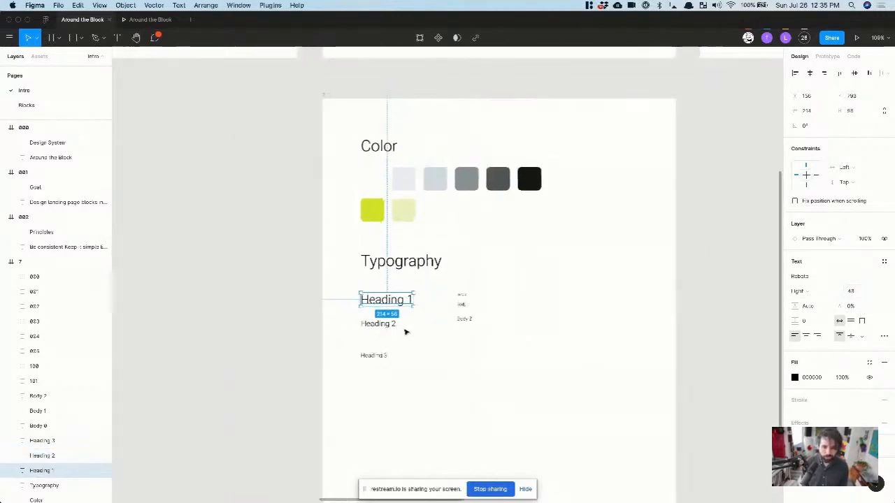
scroll(406, 331, right, 5)
scroll(226, 297, up, 3)
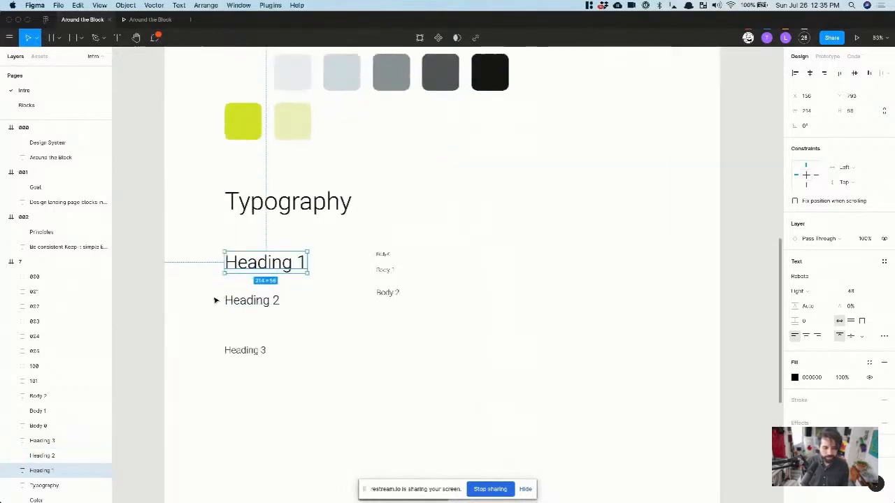
drag(200, 289, 282, 369)
key(shift+Up)
key(shift+Up)
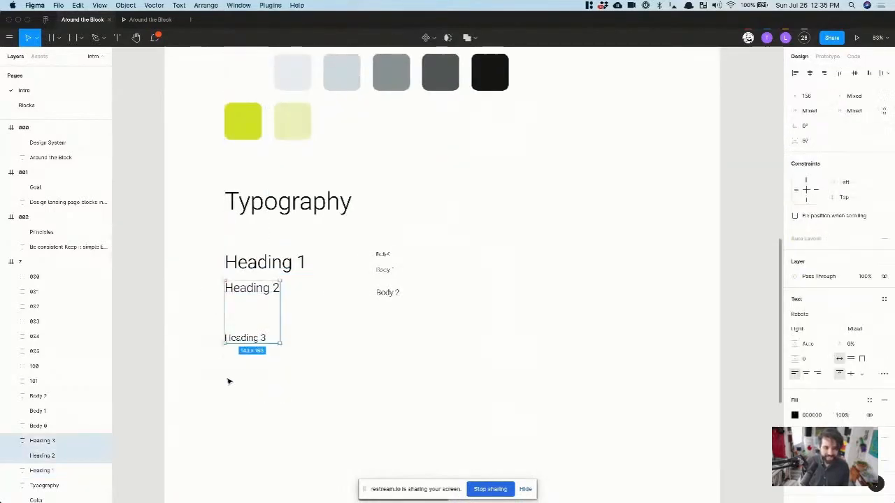
click(245, 338)
key(shift+Up)
key(shift+Up)
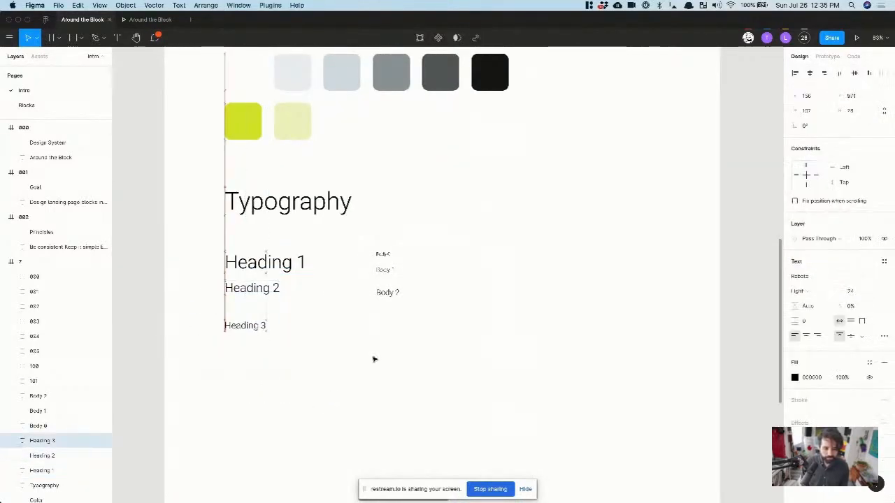
- Compare the font sizes of the Body 2 and Heading 3 samples
click(386, 295)
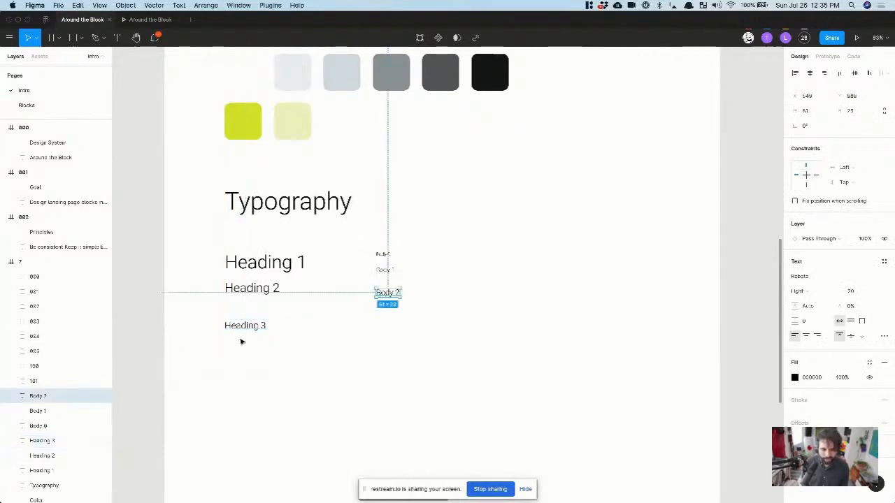
click(244, 329)
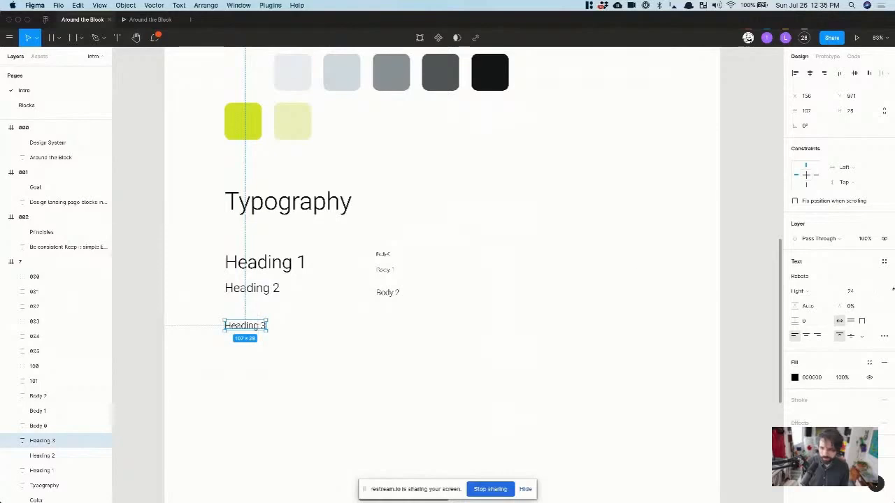
- Set the font size of the Heading 3 sample to 32
click(865, 291)
text(32)
key(Return)
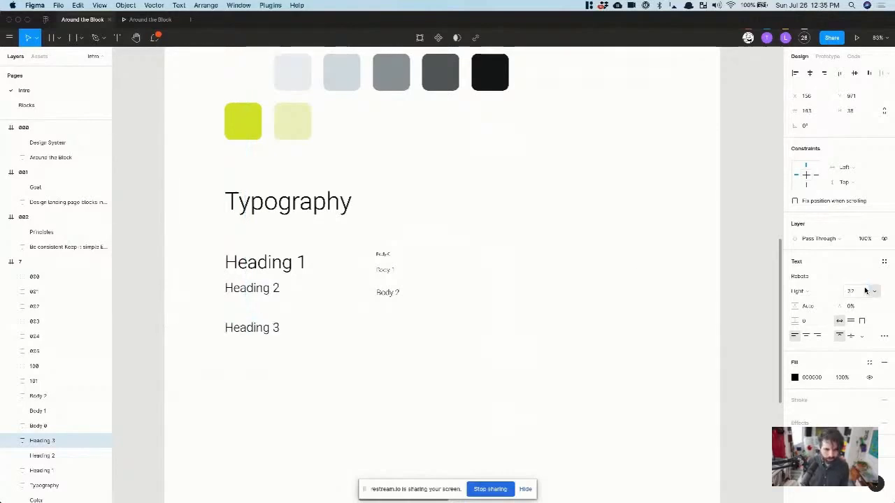
- Set the font size of the Heading 2 sample to 40
click(279, 291)
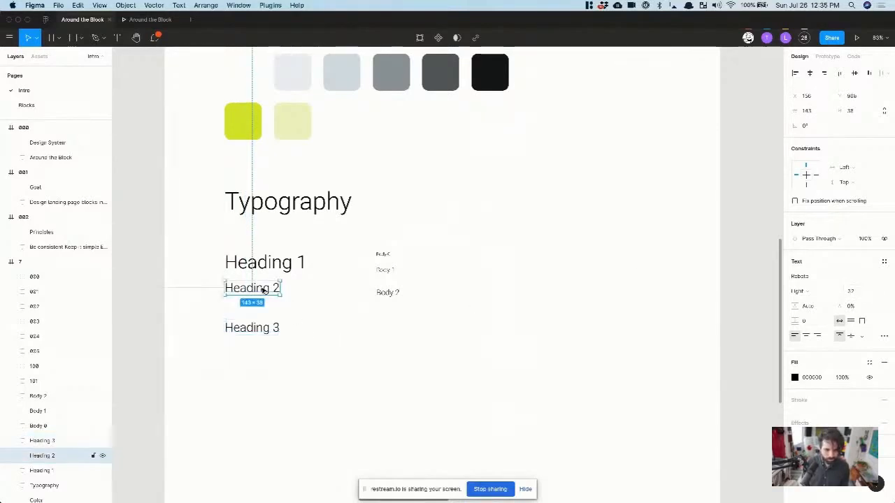
click(856, 292)
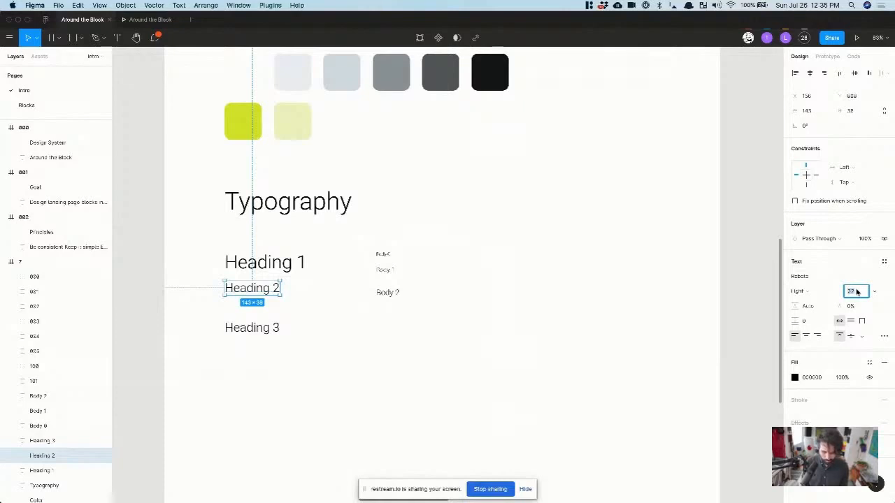
text(40)
key(Return)
- Set the font size of the Heading 1 sample to 56
click(259, 263)
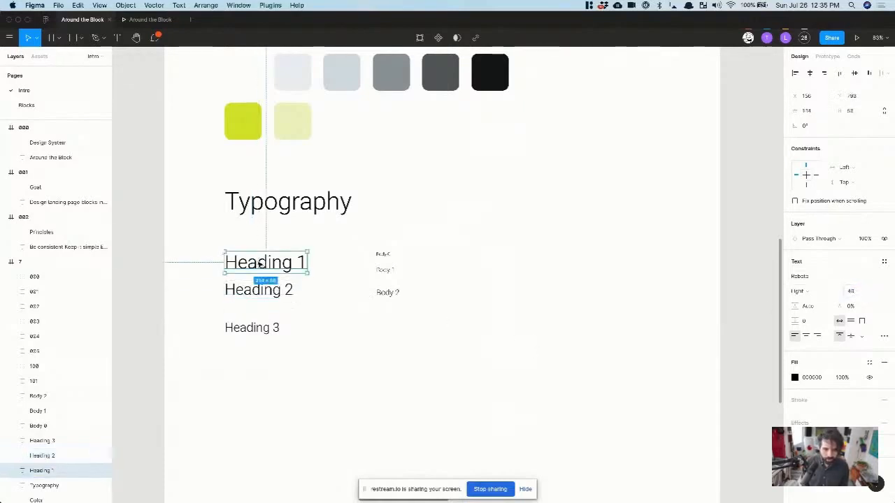
click(859, 292)
text(5)
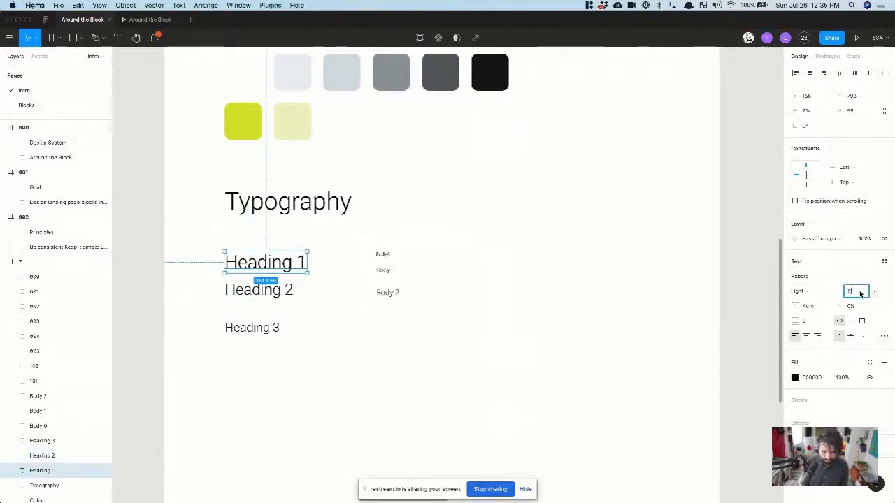
text(6)
key(Return)
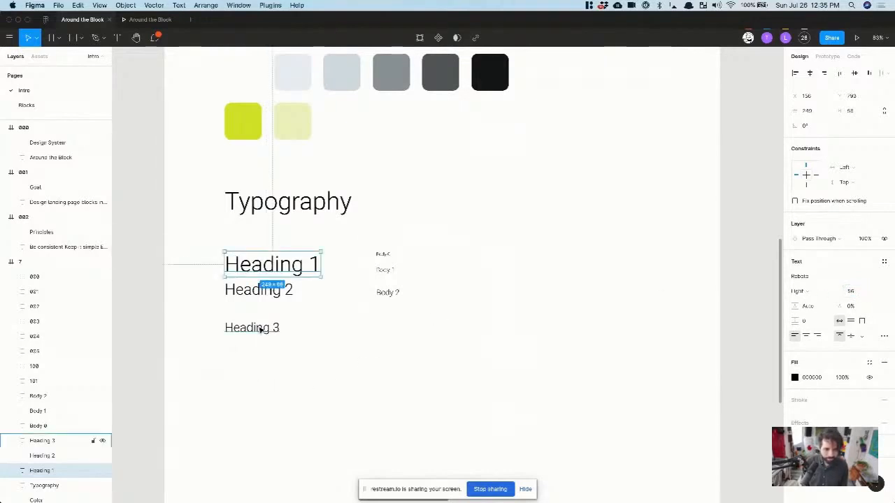
- Move Heading 3 up close beneath Heading 2 to even out the spacing of the heading samples
drag(256, 326, 260, 314)
drag(217, 375, 349, 253)
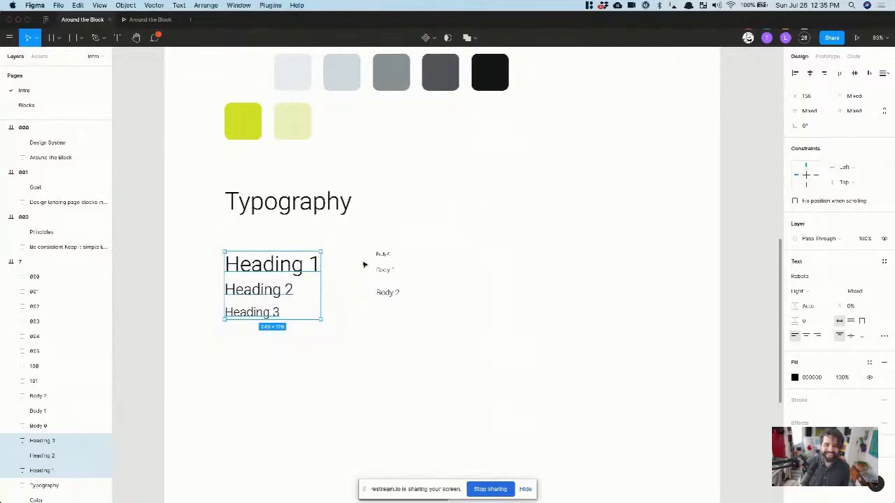
click(350, 260)
drag(352, 245, 399, 323)
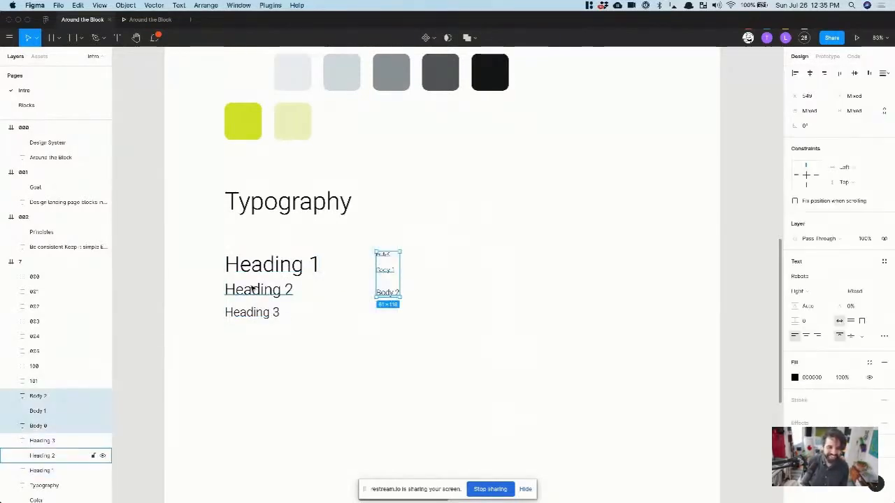
- Try reversing the heading order by moving Heading 1 and Heading 2 below Heading 3, and undo the moves
click(264, 279)
drag(263, 279, 258, 337)
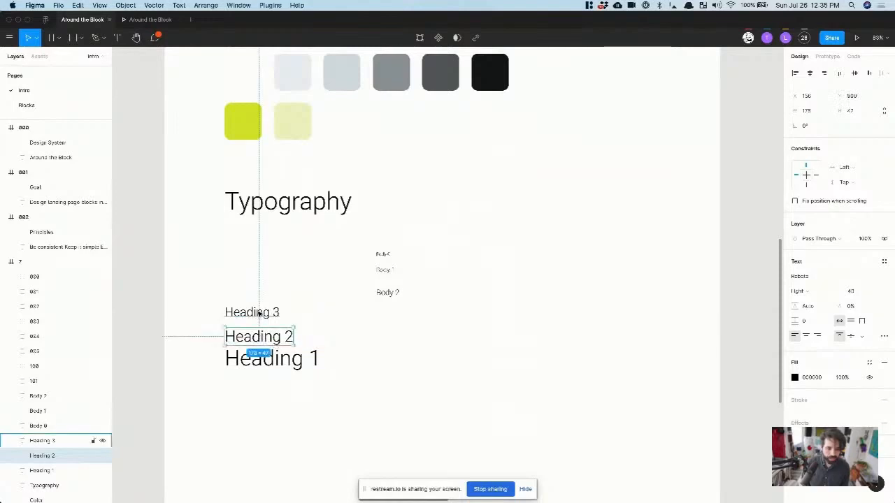
key(super+z)
key(super+z)
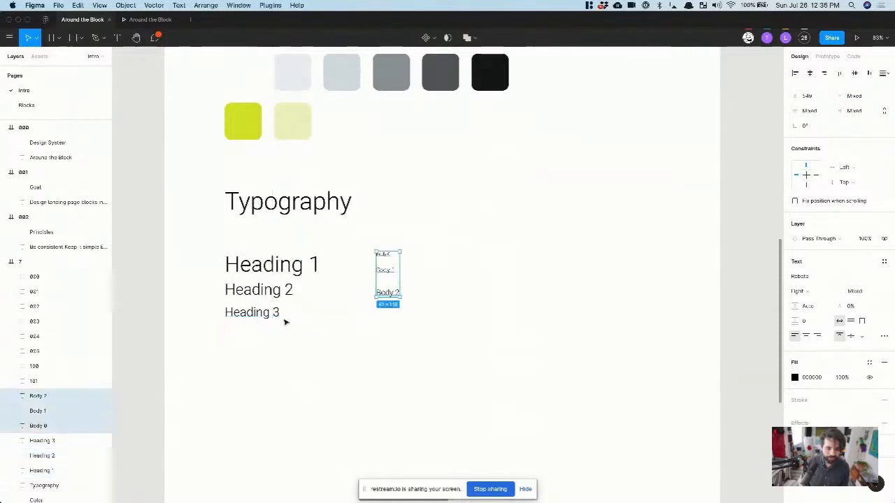
- Move the three heading samples up together toward the Typography title, placing Heading 1 at about Y 778
click(189, 239)
drag(187, 237, 416, 349)
click(270, 369)
drag(237, 362, 289, 261)
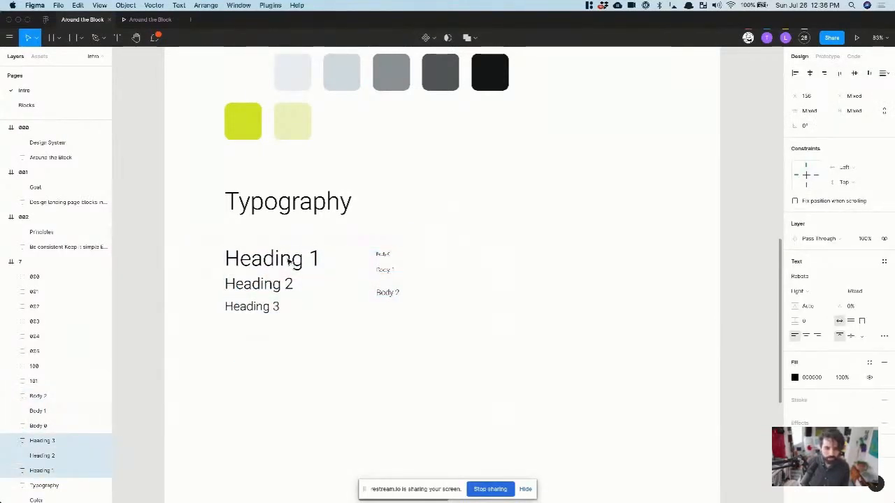
click(319, 333)
scroll(224, 282, up, 3)
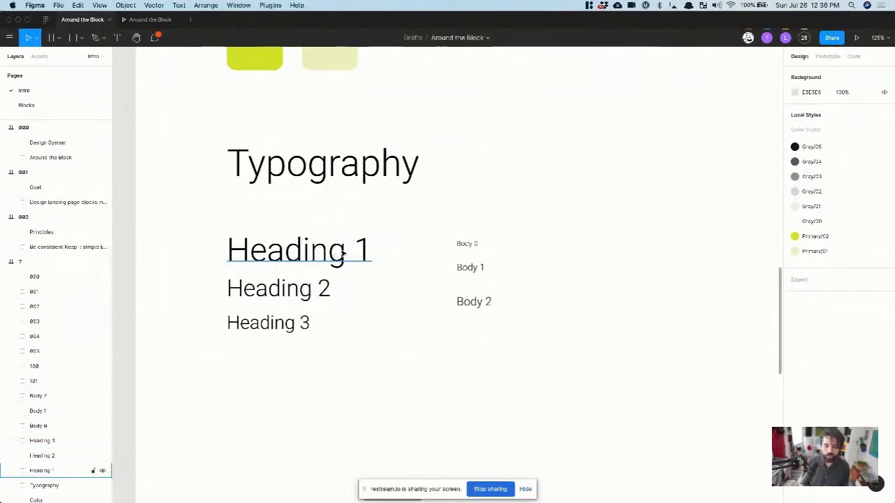
click(298, 293)
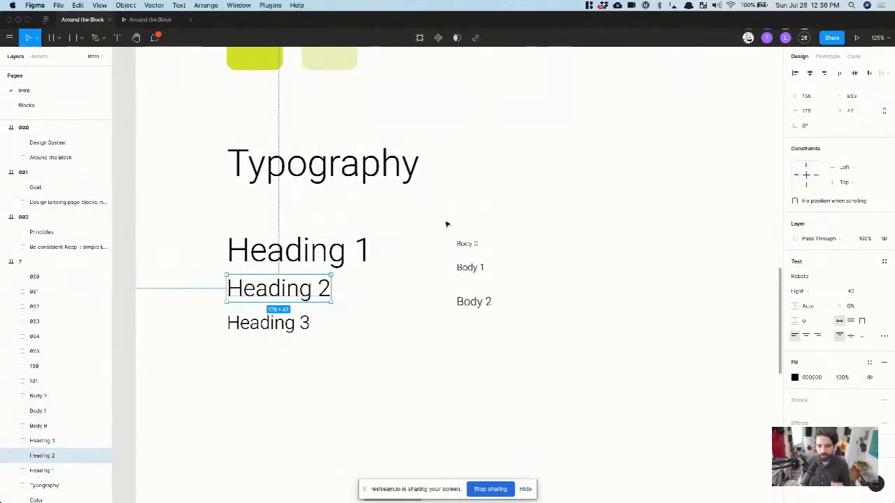
drag(440, 215, 472, 283)
click(531, 227)
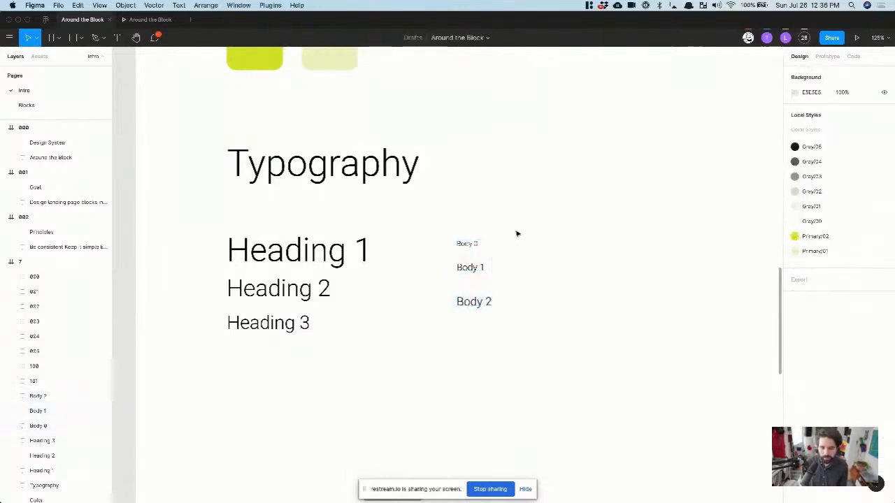
- Change the text of the smallest body sample, Body 0, to "Body Label"
double_click(462, 243)
key(Right)
key(BackSpace)
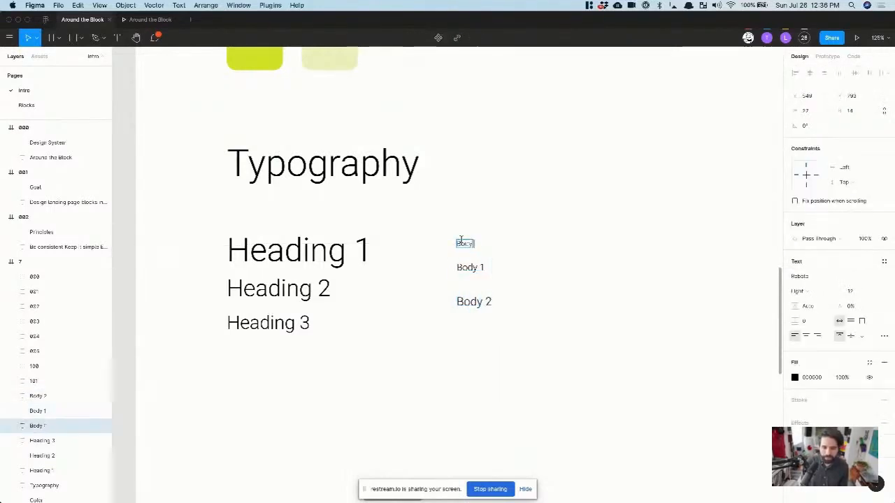
text(Label)
key(Escape)
click(469, 260)
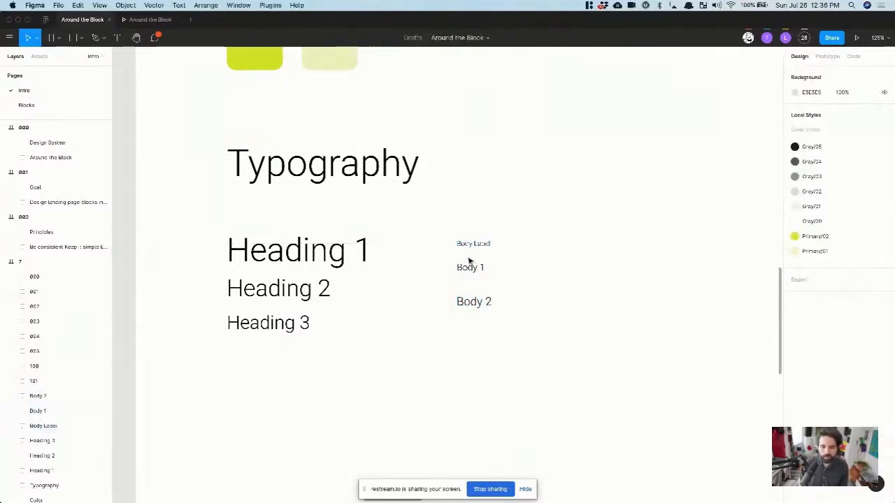
- Change the text of the Body 1 sample to "Body Base"
click(467, 267)
double_click(467, 267)
key(Right)
key(BackSpace)
key(BackSpace)
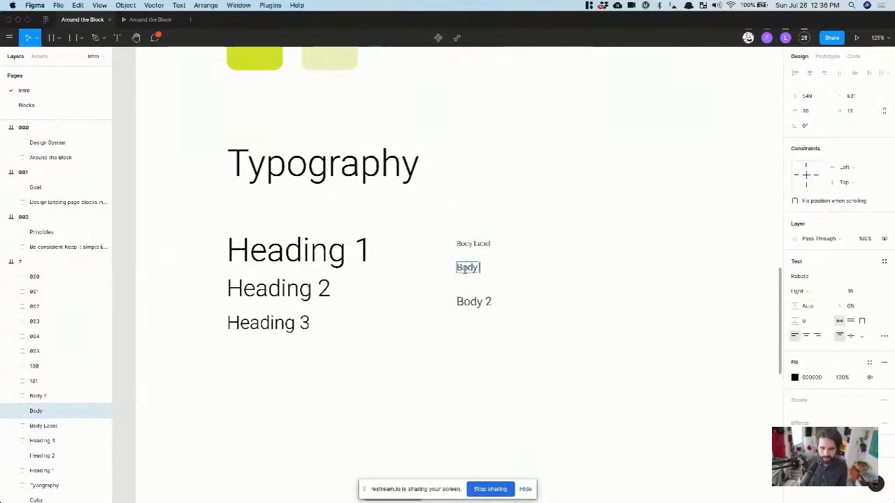
text(Base)
- Change the text of the Body 2 sample to "Body Copy"
click(477, 302)
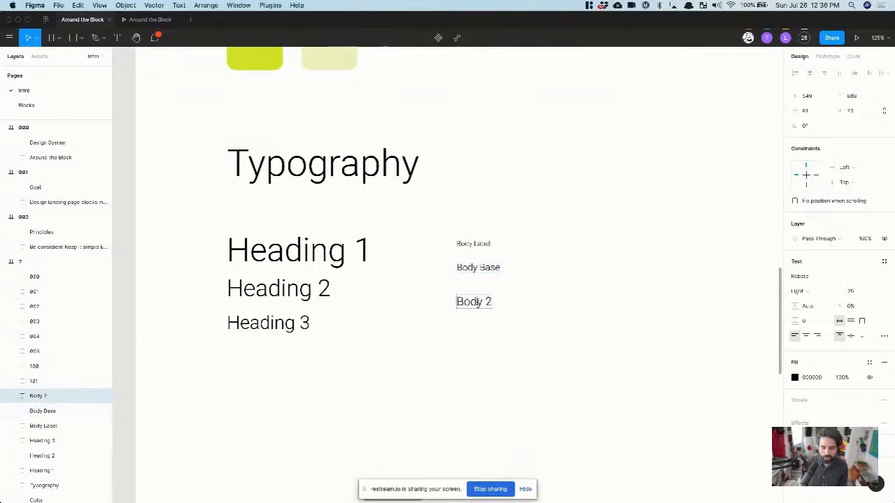
double_click(478, 302)
key(Right)
key(BackSpace)
key(BackSpace)
text(Copy)
key(Escape)
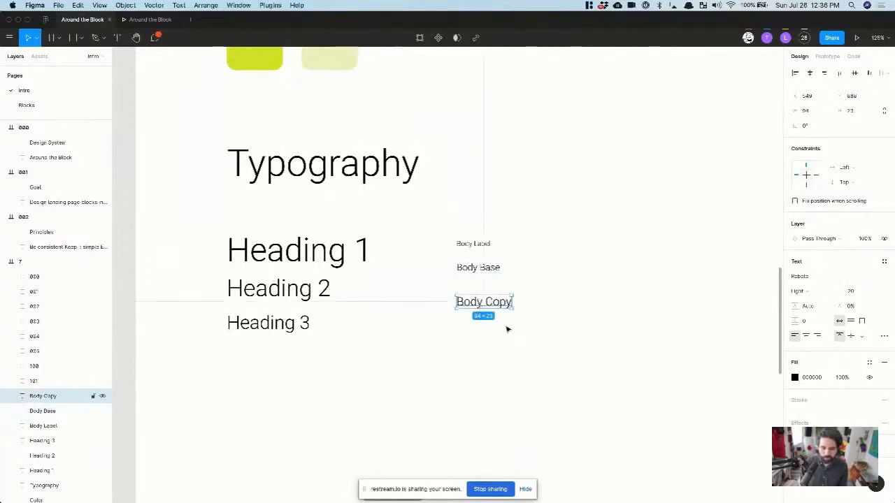
click(511, 328)
- Create a new text style named "heading/01" from the Heading 1 sample
click(292, 250)
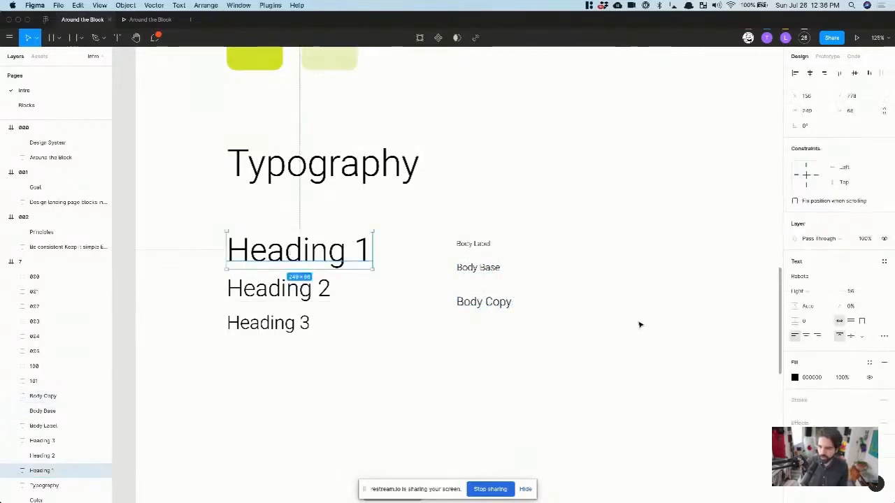
click(884, 261)
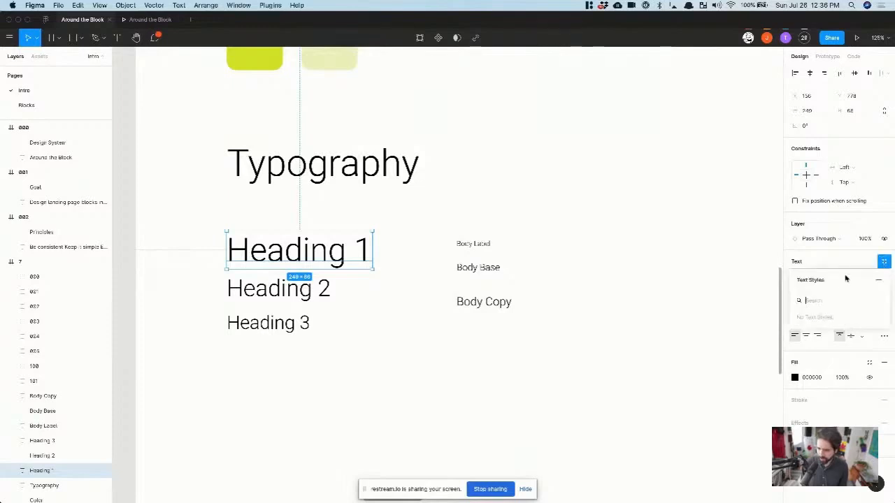
click(879, 279)
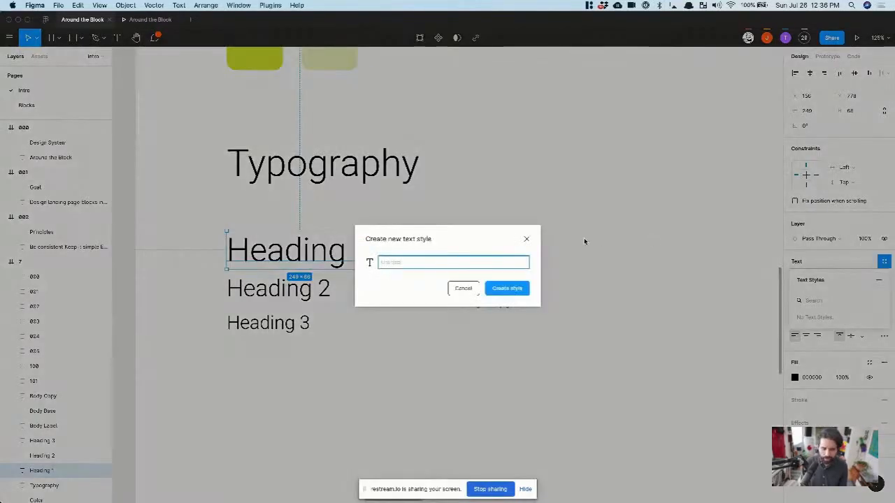
text(Heading)
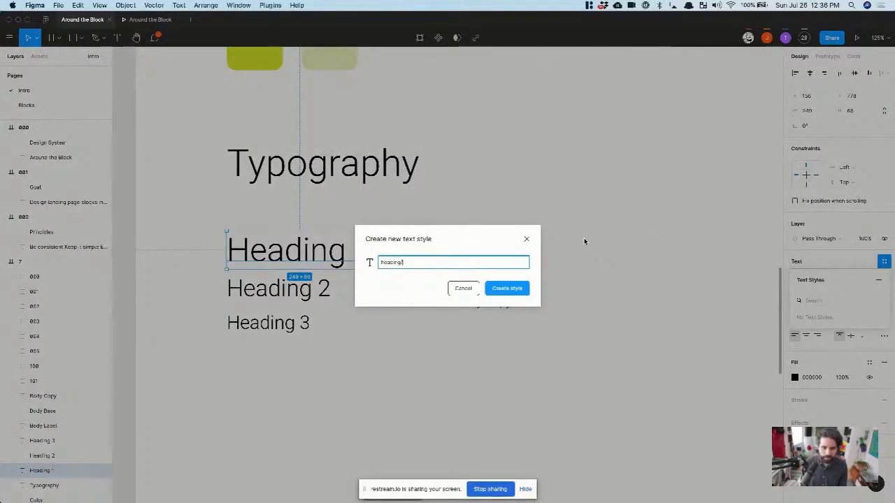
text(/)
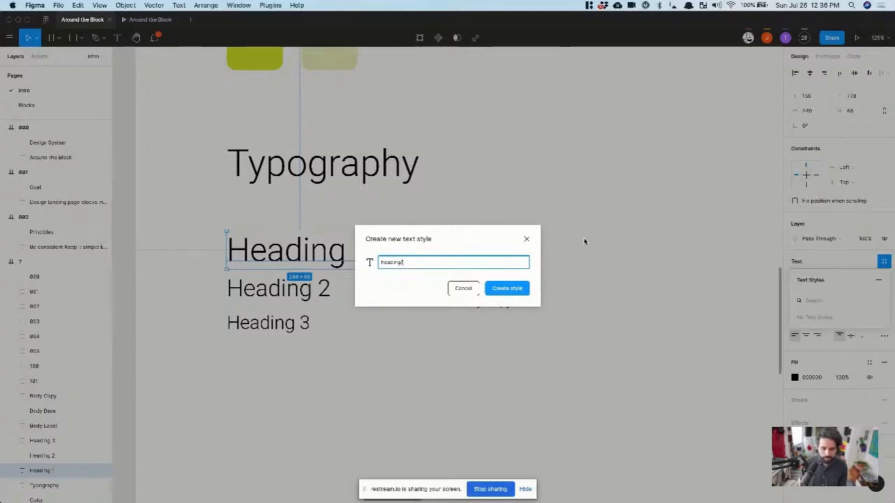
text(h1)
key(Return)
click(246, 308)
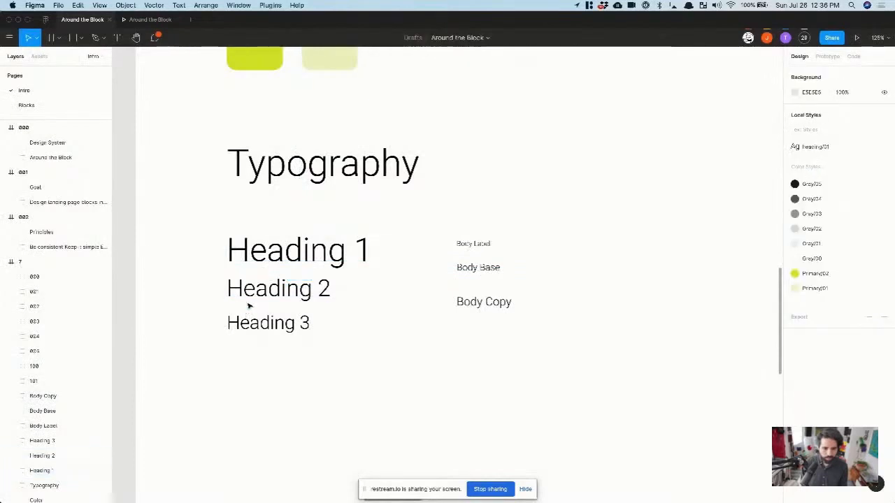
- Create a new text style named "heading/02" from the Heading 2 sample
click(250, 297)
click(883, 260)
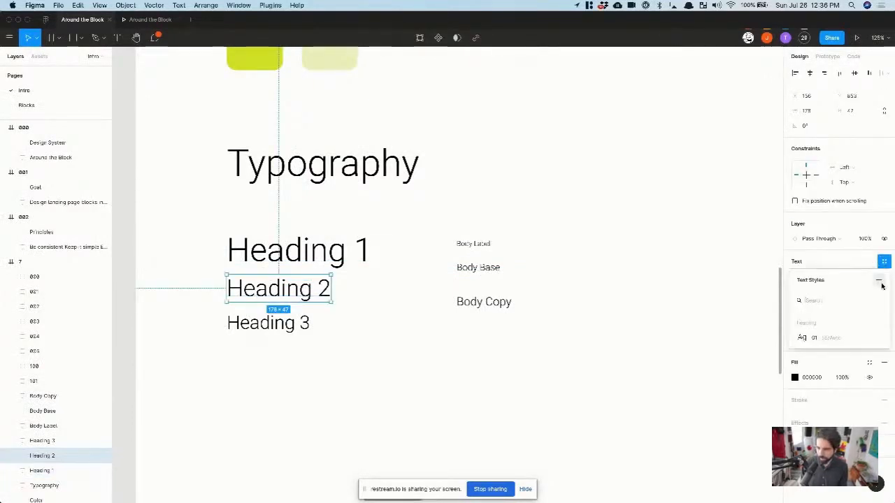
click(879, 281)
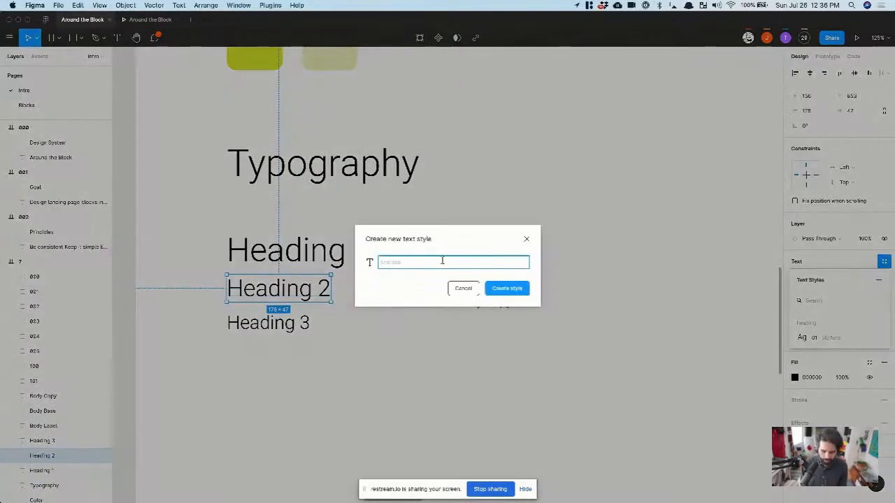
text(heading/02)
key(Return)
- Create a new text style named "heading/03" from the Heading 3 sample
click(42, 440)
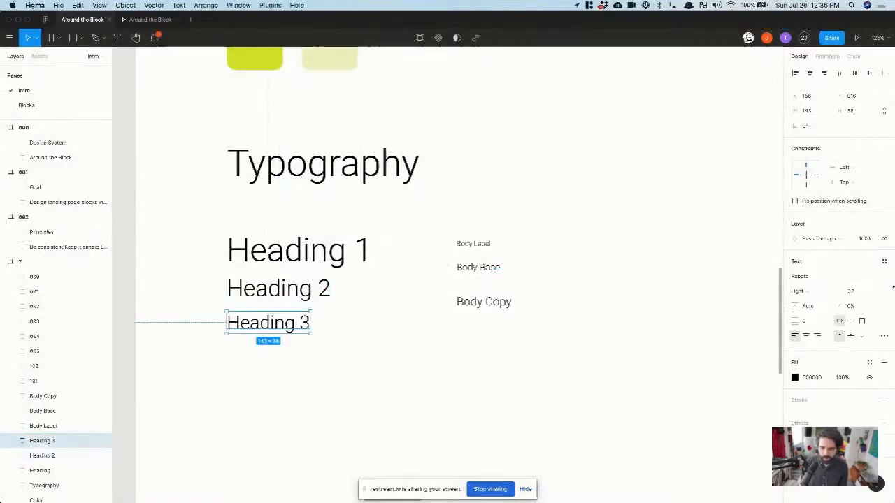
click(884, 260)
click(879, 280)
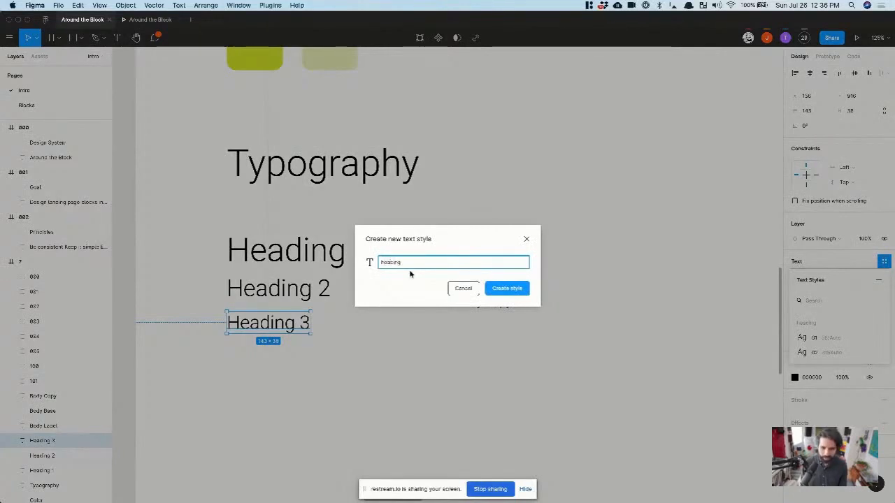
text(heading/03)
key(Return)
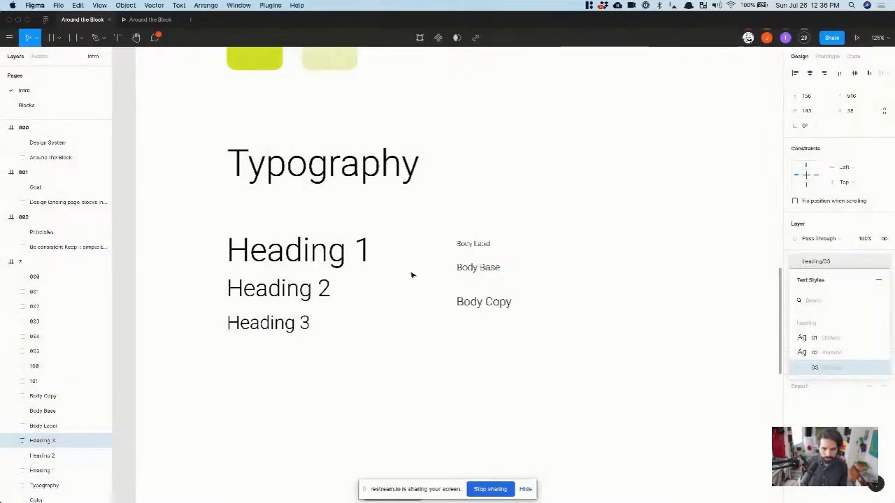
- Create a new text style named "body/label" from the Body Label sample
click(461, 244)
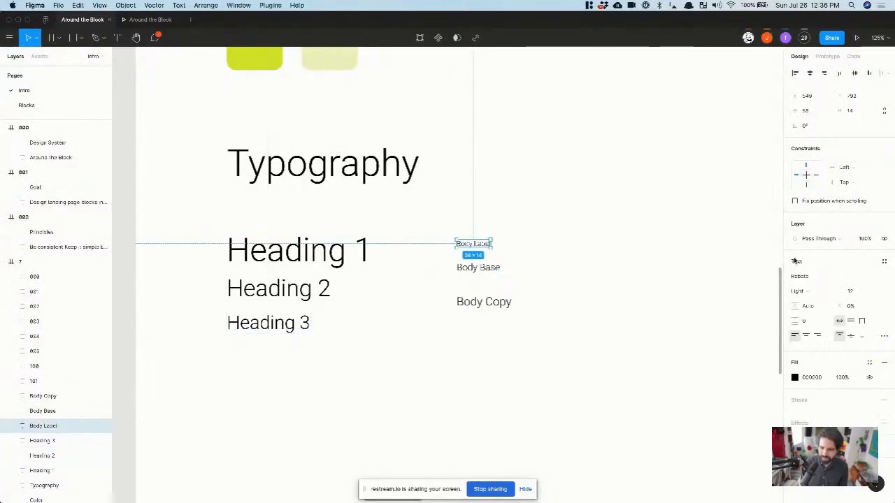
click(885, 261)
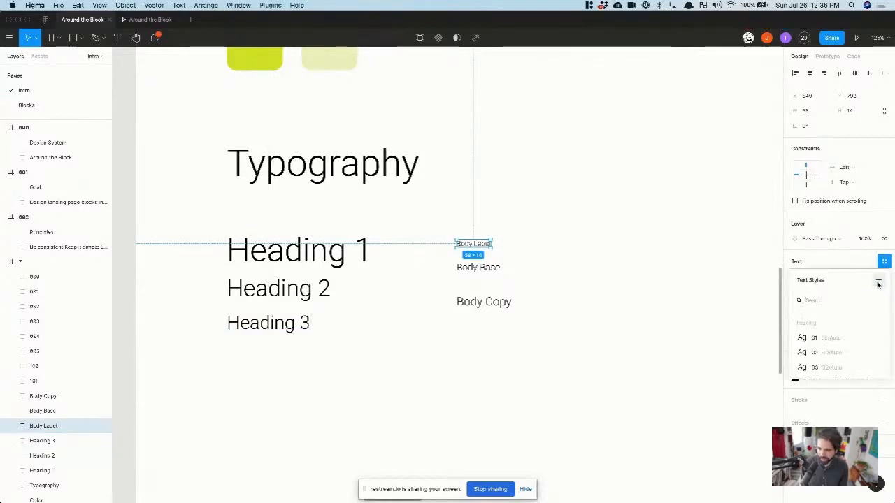
click(879, 282)
text(body/)
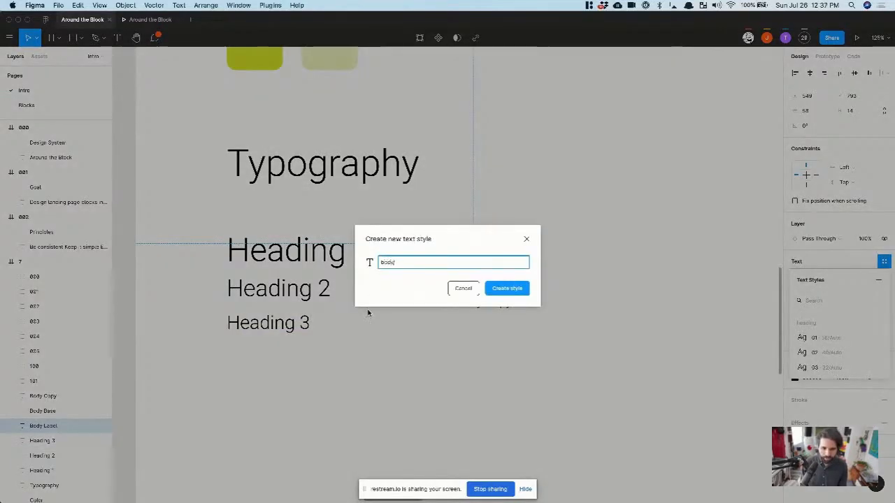
text(labl)
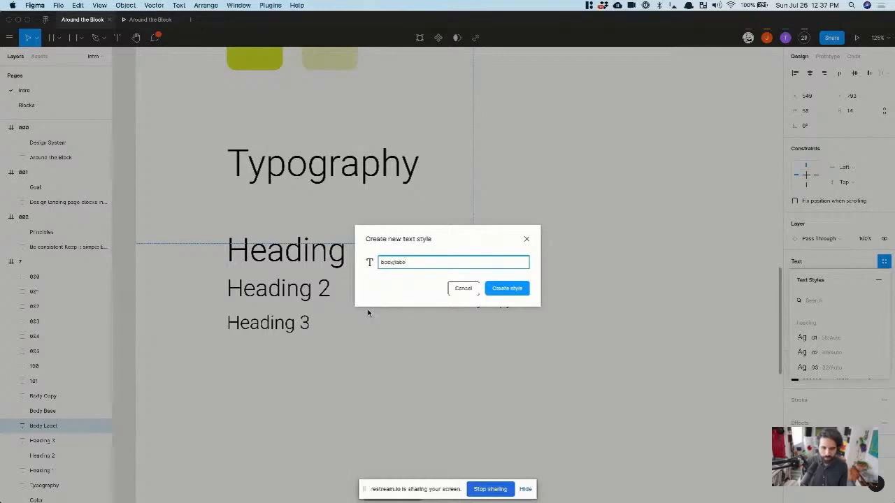
text(l)
key(Return)
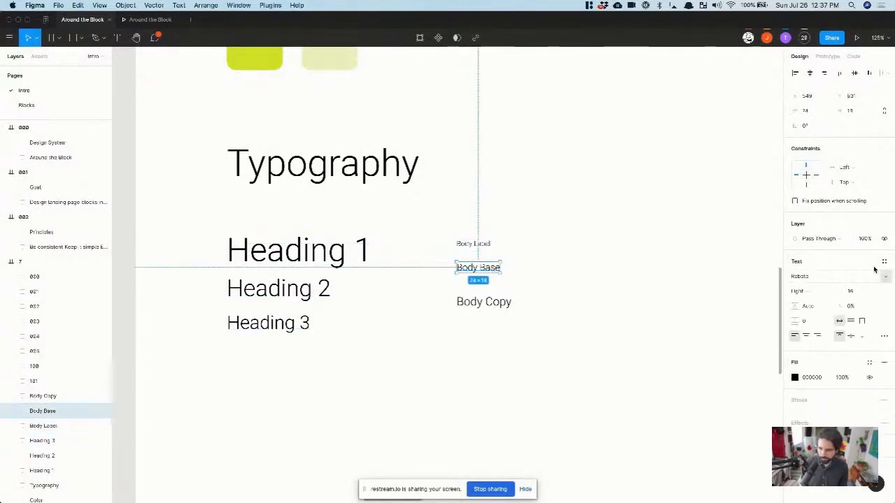
- Set the font weight of the "heading/01" text style to Medium
click(599, 266)
click(483, 269)
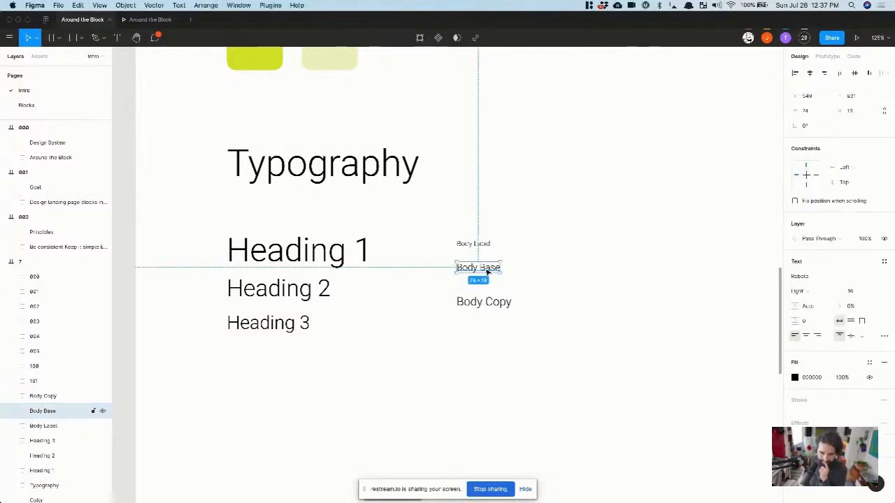
click(318, 257)
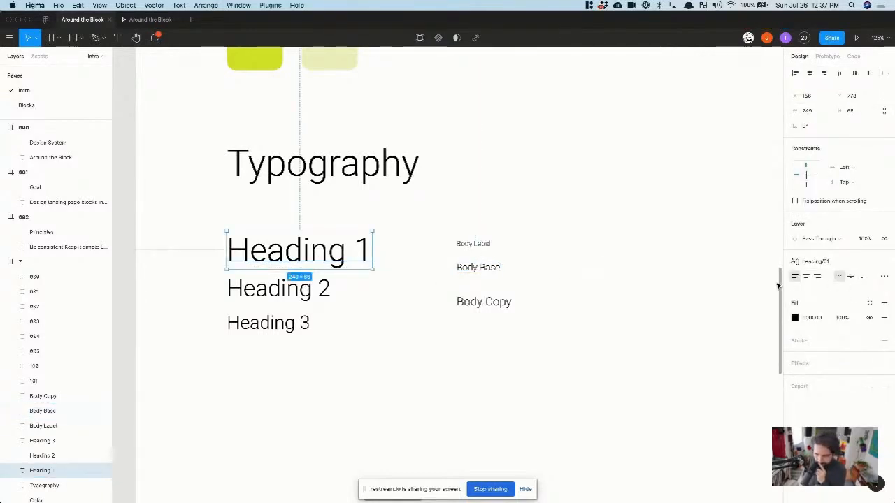
click(867, 265)
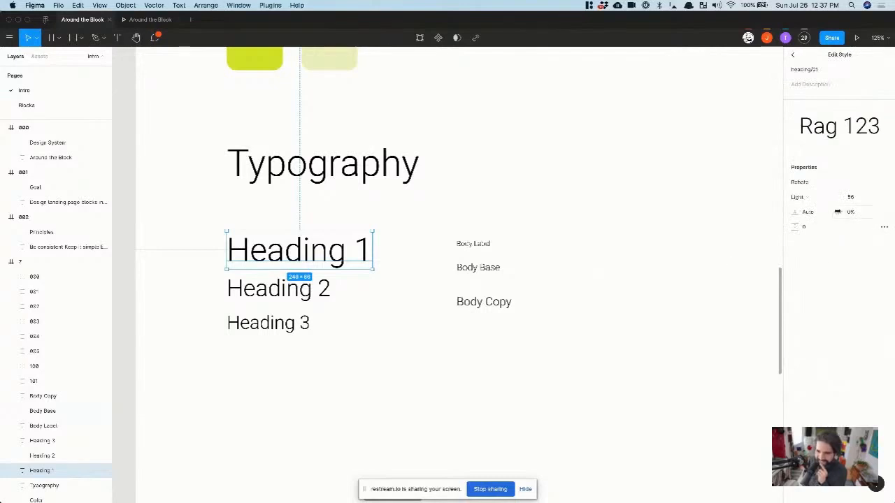
click(805, 197)
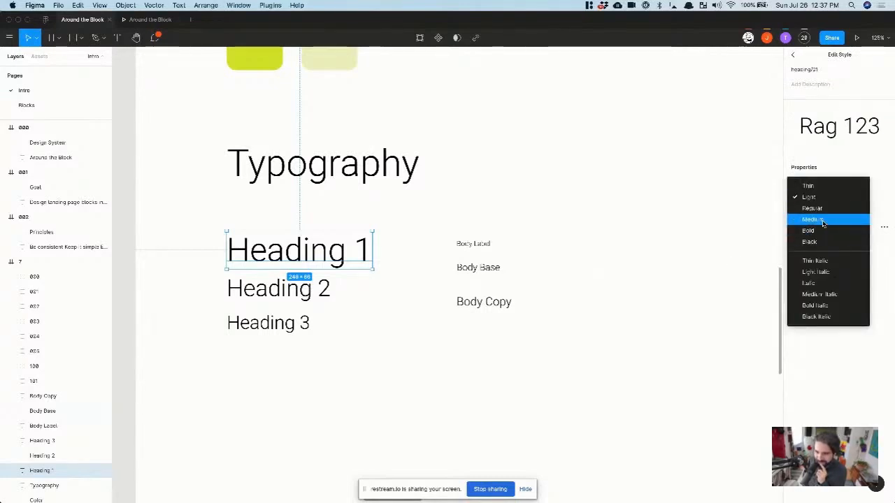
click(824, 221)
- Set the font weight of the "heading/02" text style to Medium
click(278, 288)
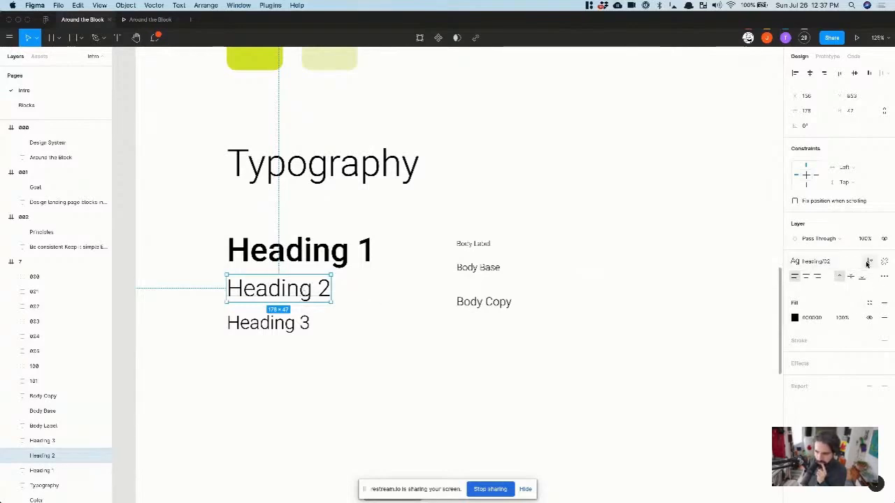
click(869, 261)
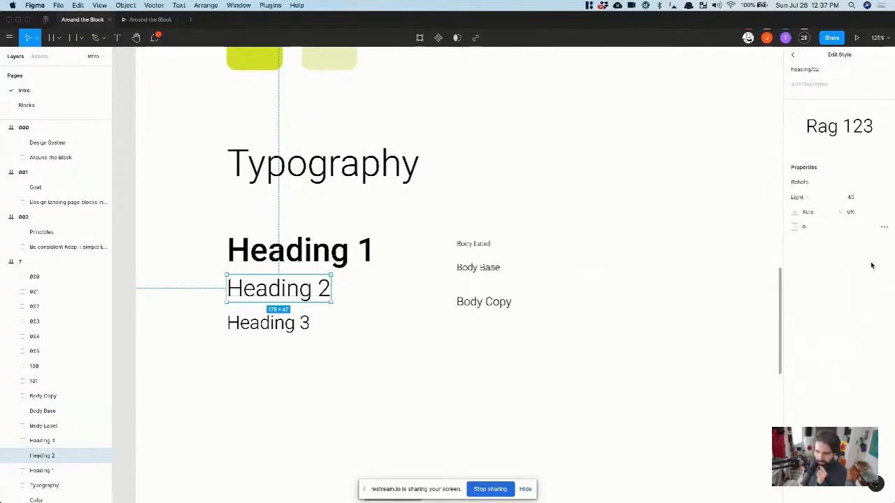
click(812, 198)
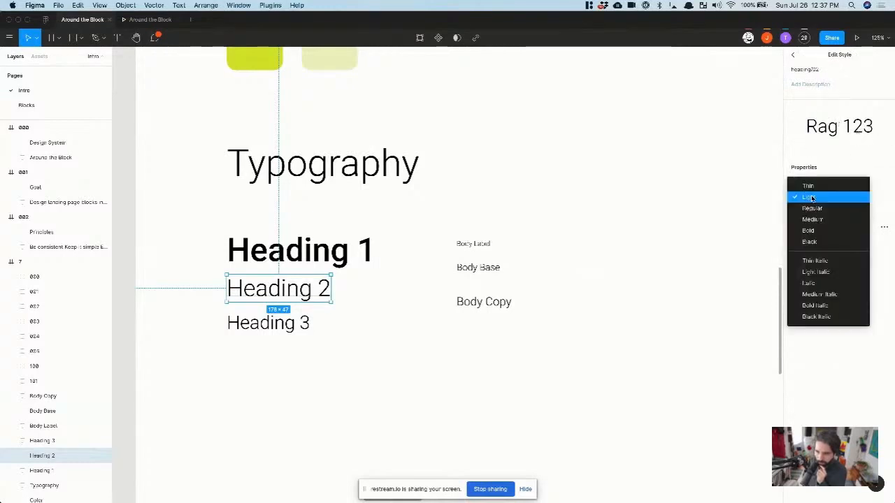
click(815, 219)
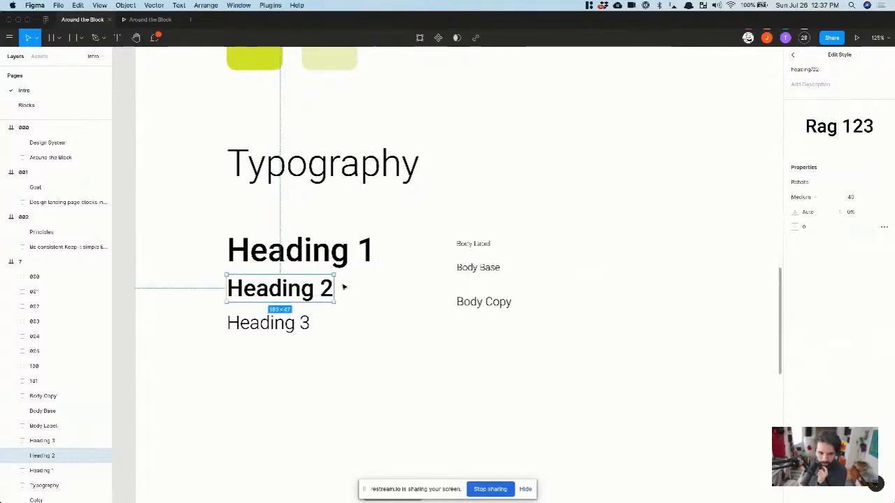
- Set the font weight of the "heading/03" text style to Medium
click(293, 324)
click(870, 265)
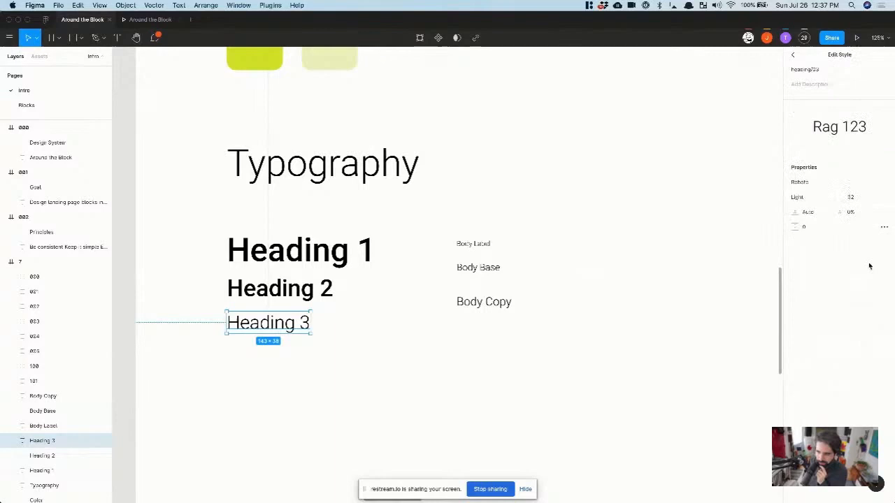
click(812, 198)
click(823, 221)
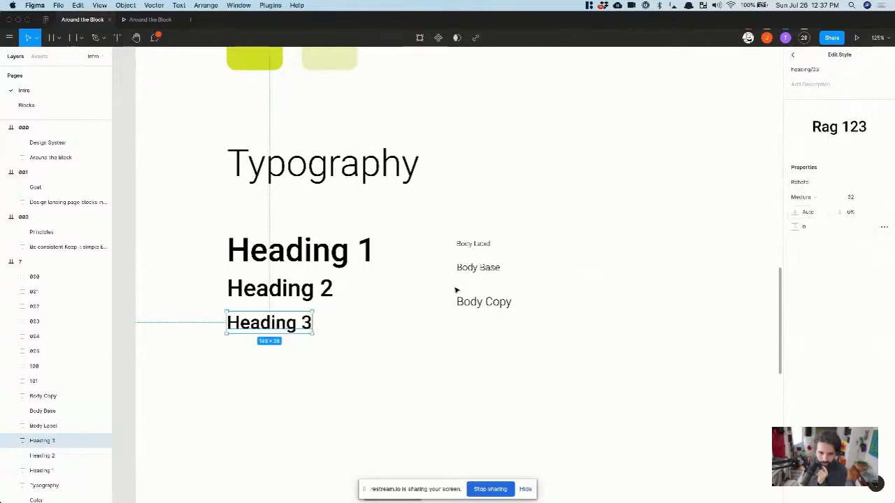
- Set the font weight of the Body Base sample to Regular
click(439, 225)
drag(435, 219, 517, 356)
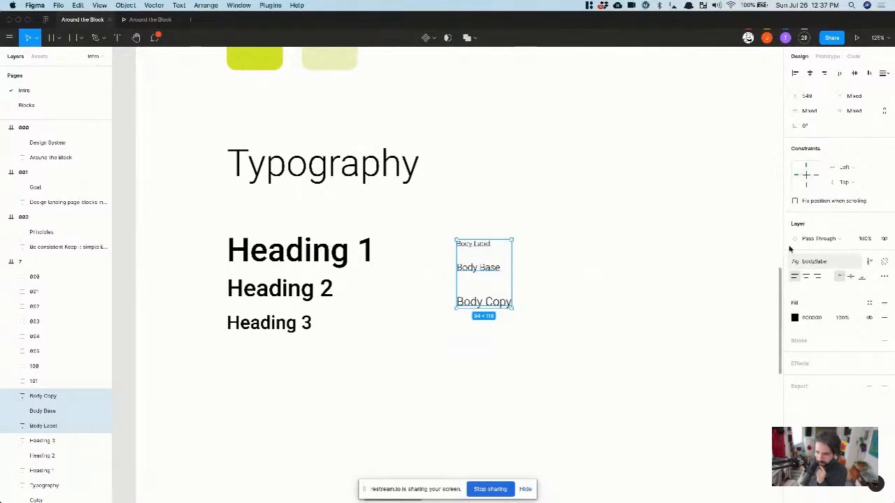
click(515, 268)
click(490, 269)
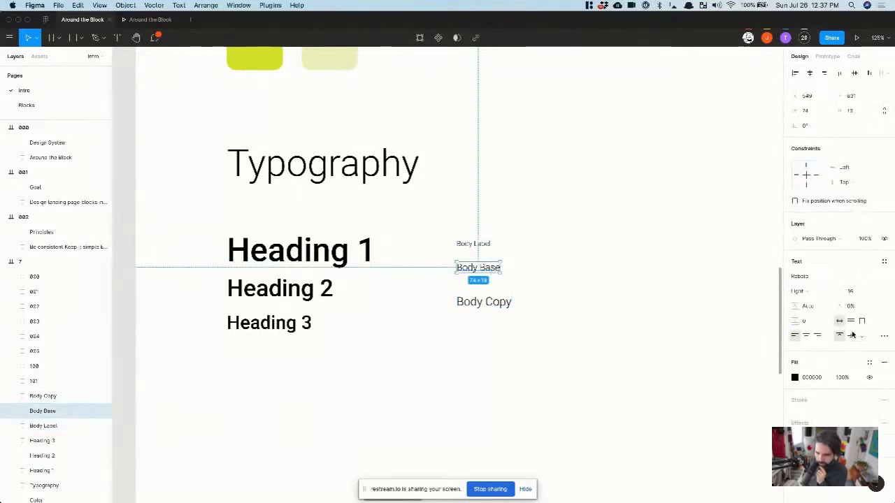
click(807, 293)
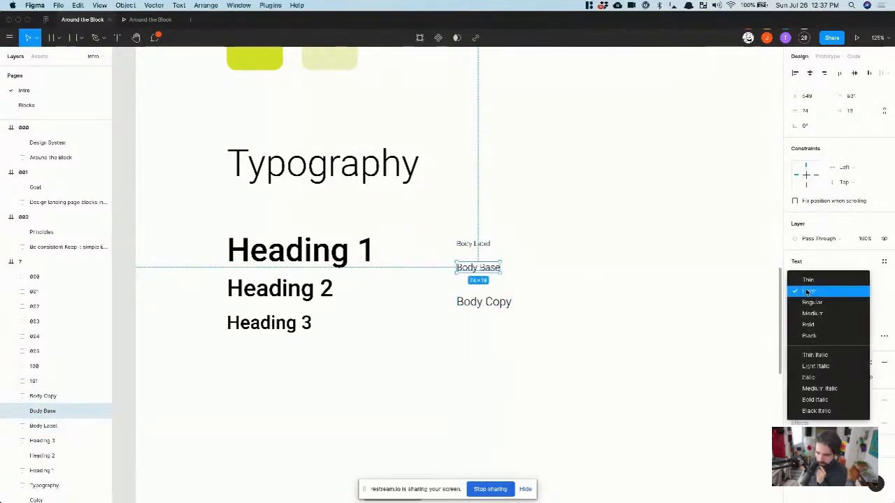
click(828, 300)
- Set the font weight of the Body Copy sample to Regular
click(482, 308)
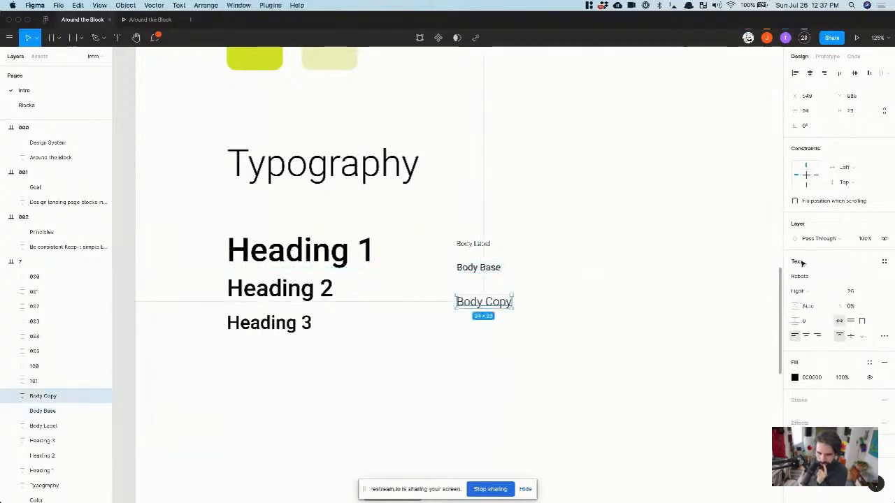
click(807, 292)
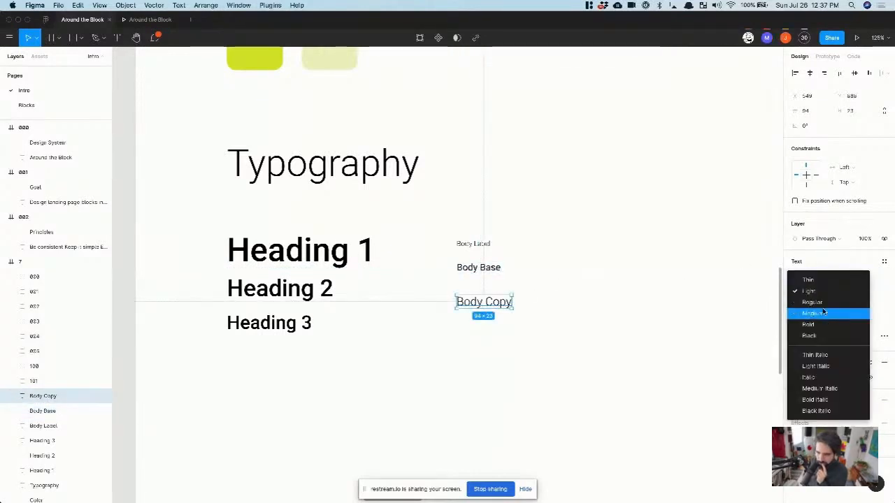
click(811, 302)
- Set the font weight of the "body/label" text style to Regular
click(472, 245)
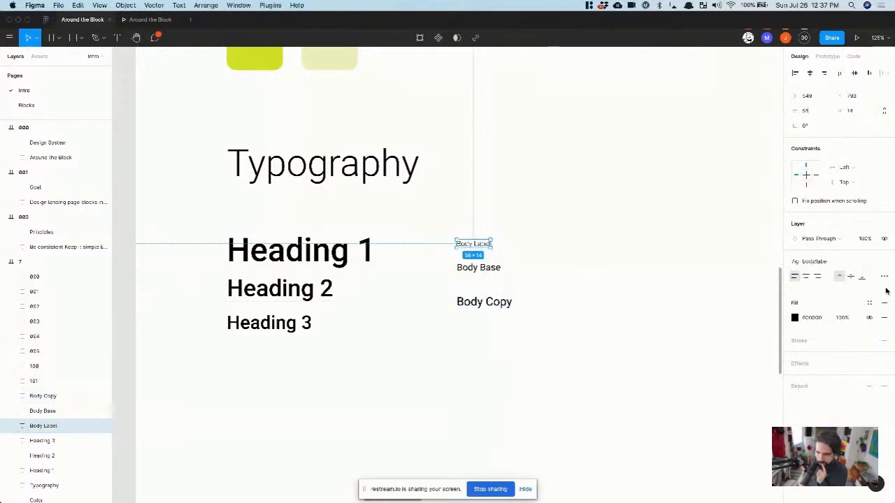
click(866, 260)
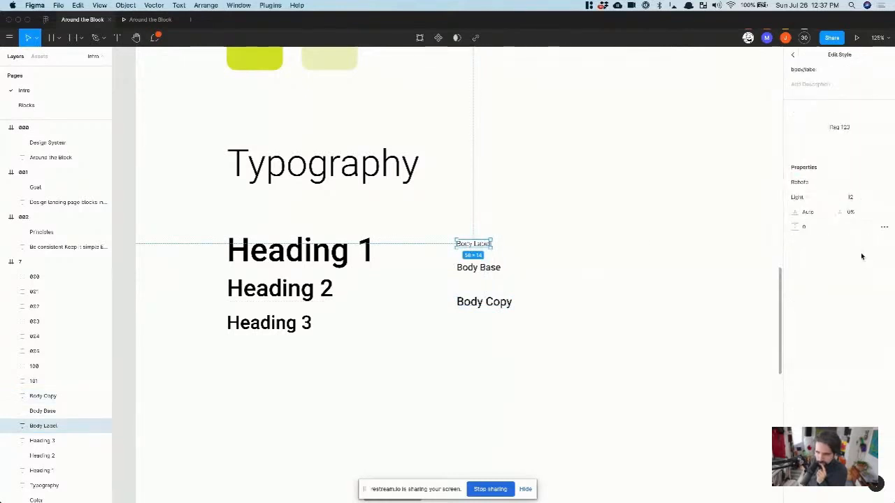
click(798, 197)
click(808, 206)
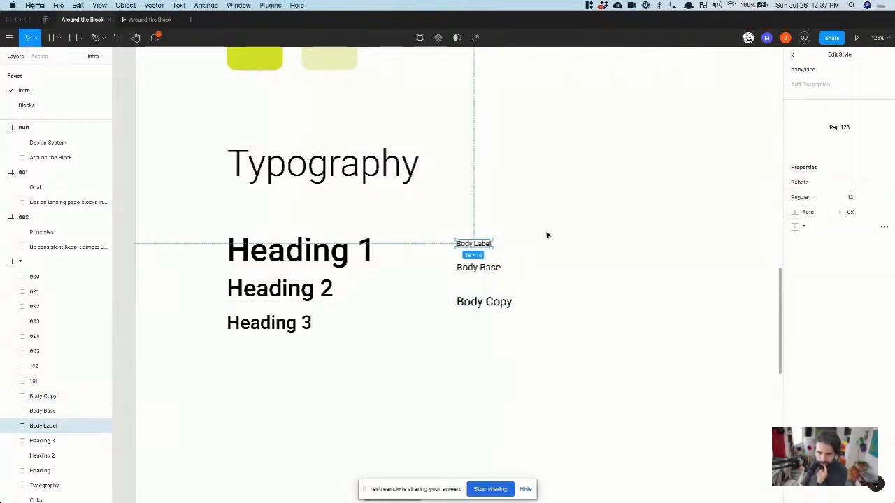
- Create a new text style named "body/base" from the Body Base sample
click(480, 268)
click(884, 262)
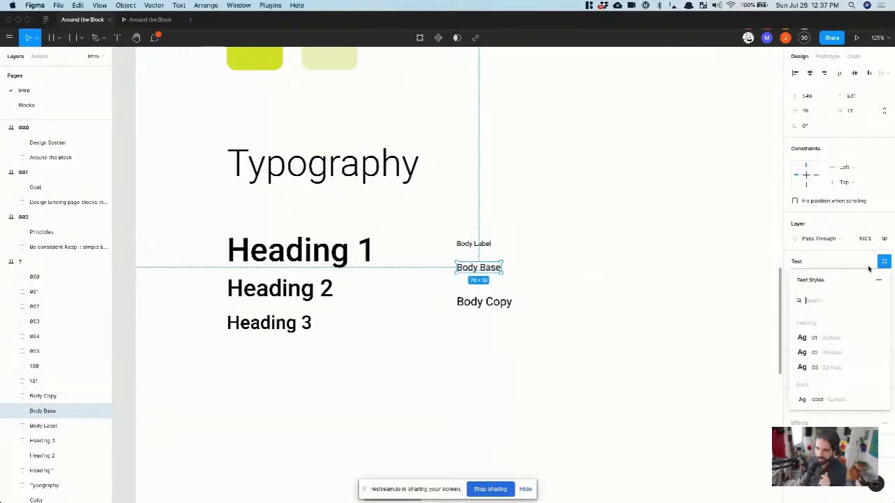
click(879, 280)
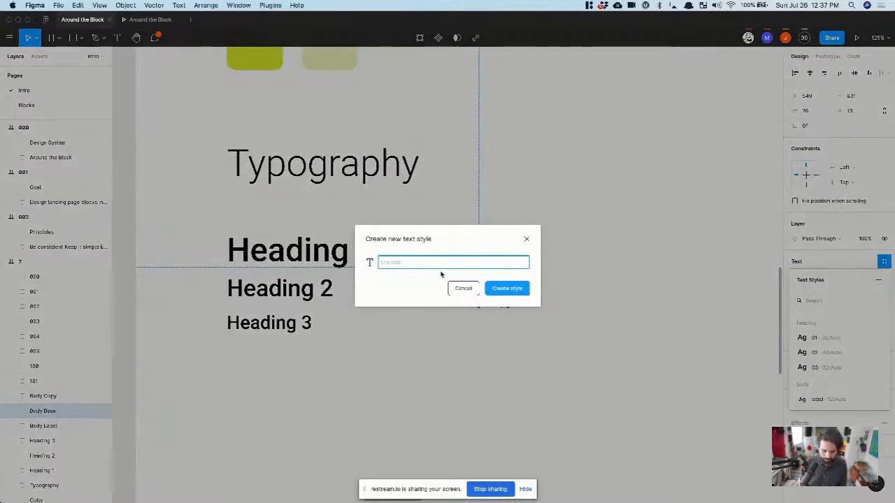
text(body/base)
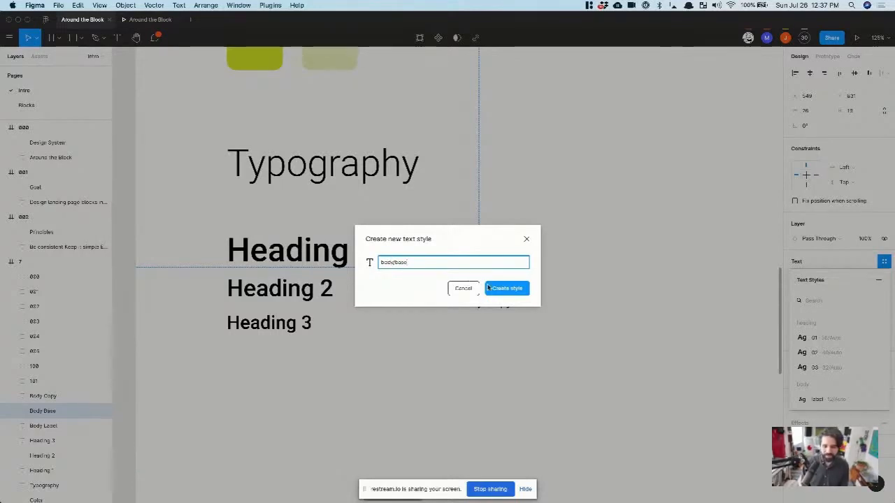
click(488, 287)
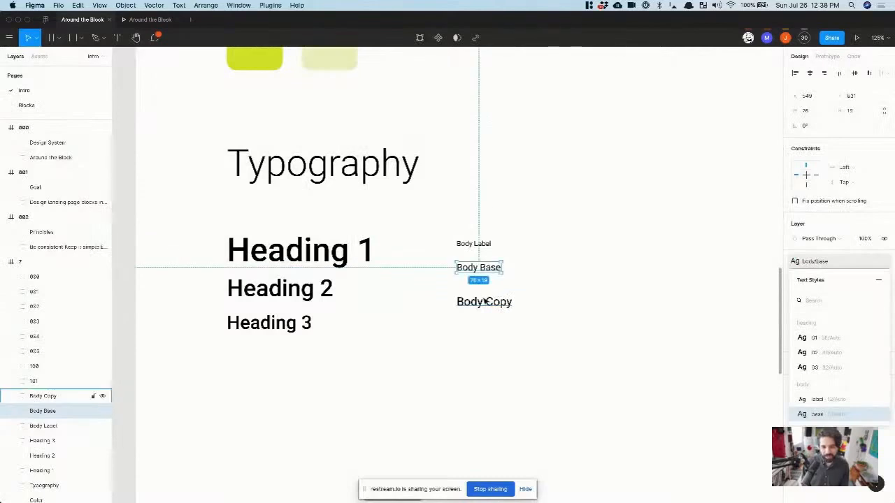
- Create a new text style named "base/copy" from the Body Copy sample
click(481, 302)
click(883, 261)
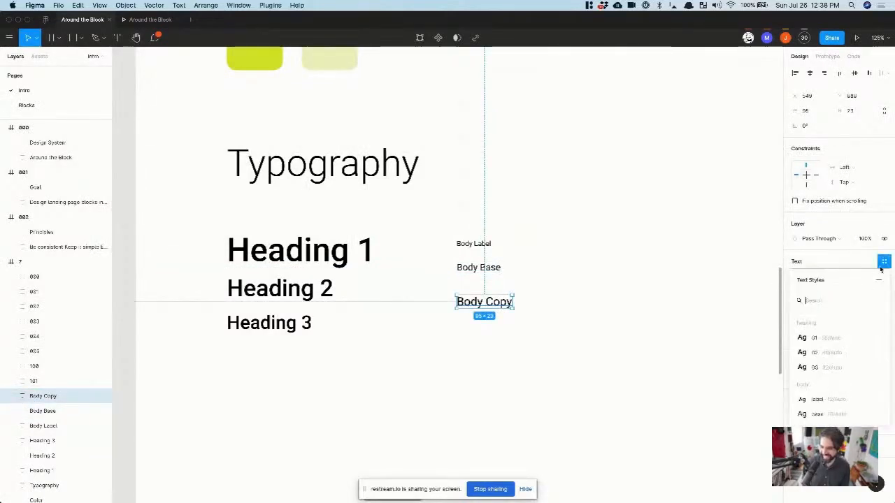
click(879, 279)
text(ba)
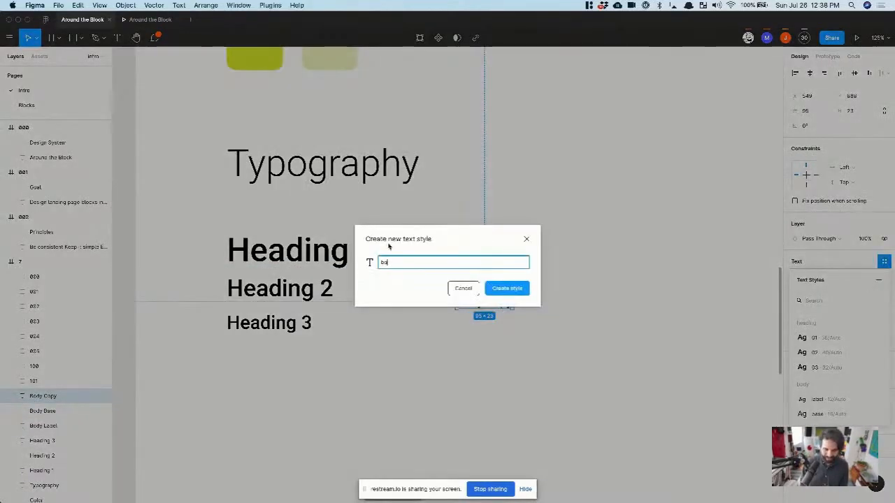
text(se)
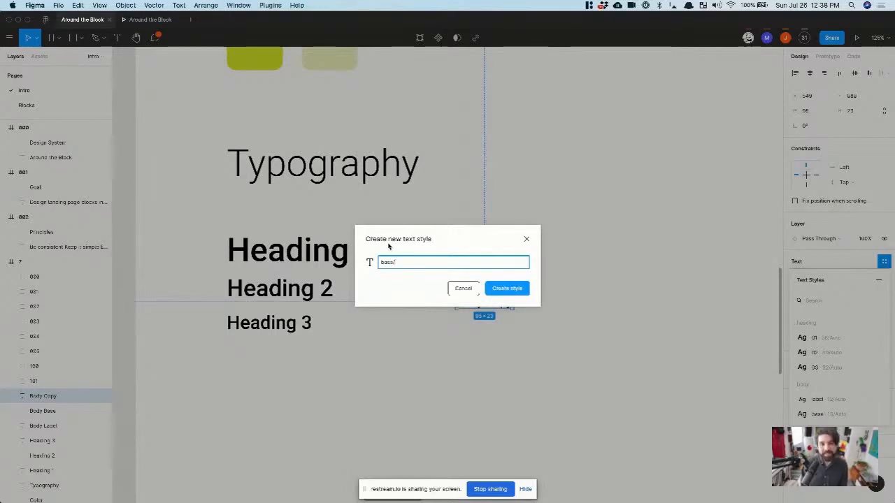
text(/copy)
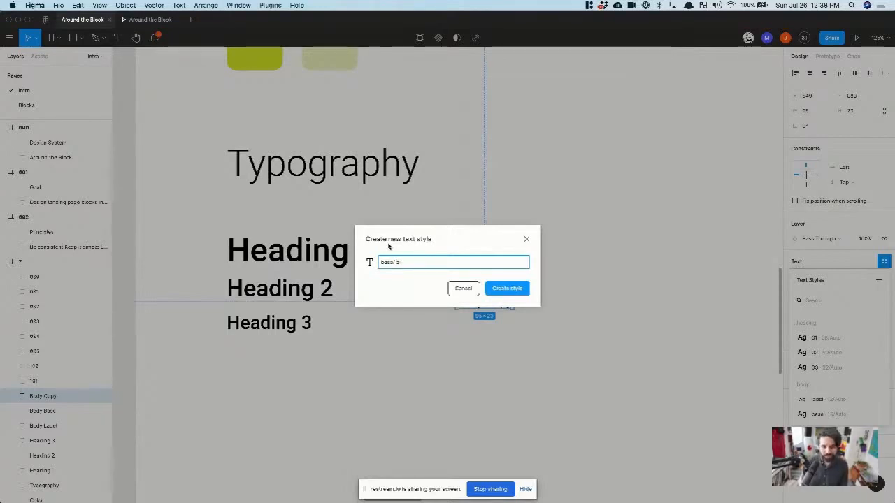
key(BackSpace)
key(BackSpace)
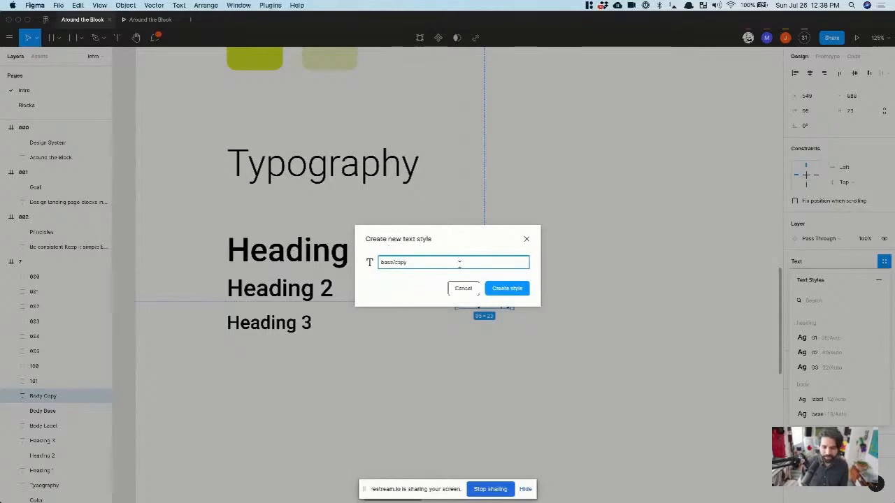
click(506, 288)
- Move the Body Copy sample up so it sits 24 px below Body Base, and check the gap between them
click(483, 394)
click(501, 306)
drag(501, 306, 500, 297)
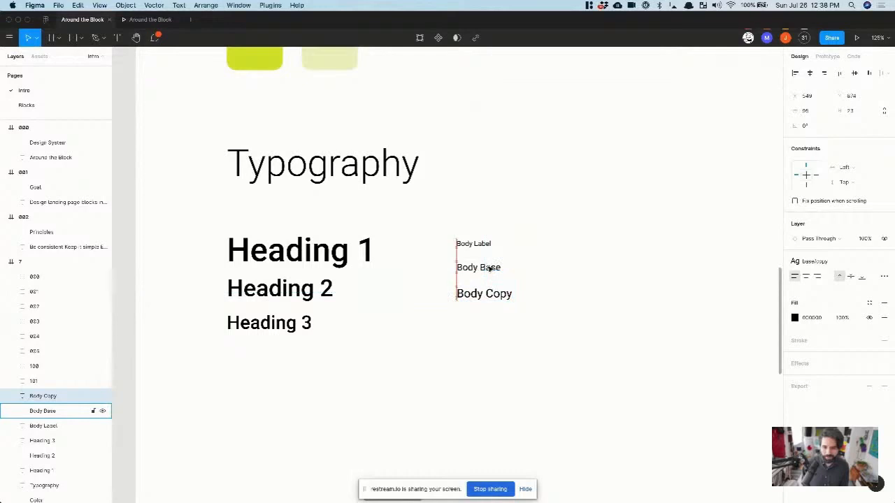
shift+click(489, 267)
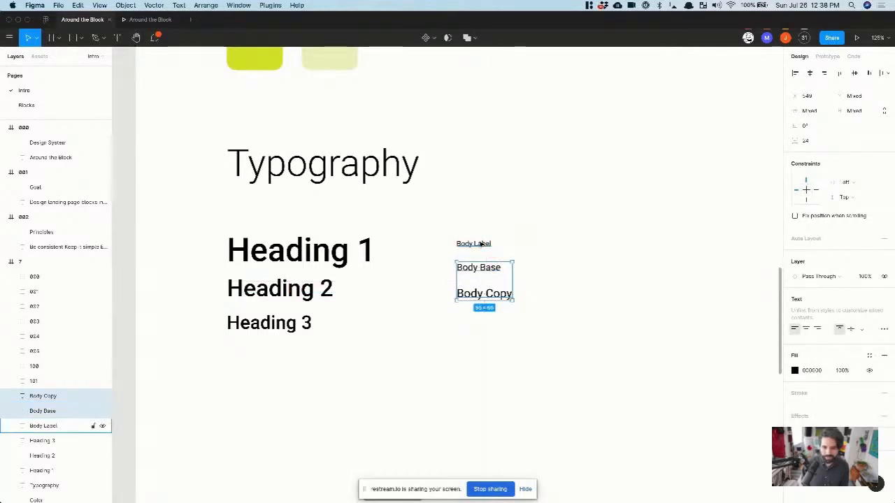
click(437, 214)
- Nudge the Heading 2 sample up 1 px and move Heading 3 up so it sits 16 px below Heading 2
click(238, 287)
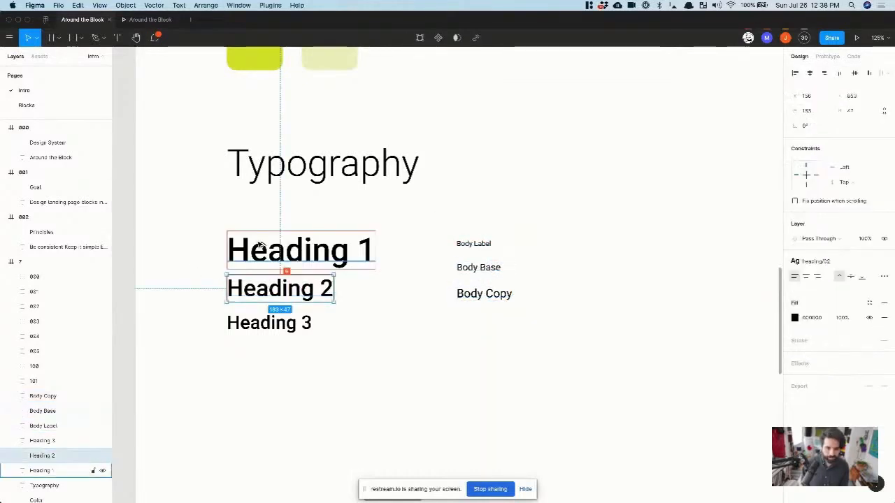
key(Up)
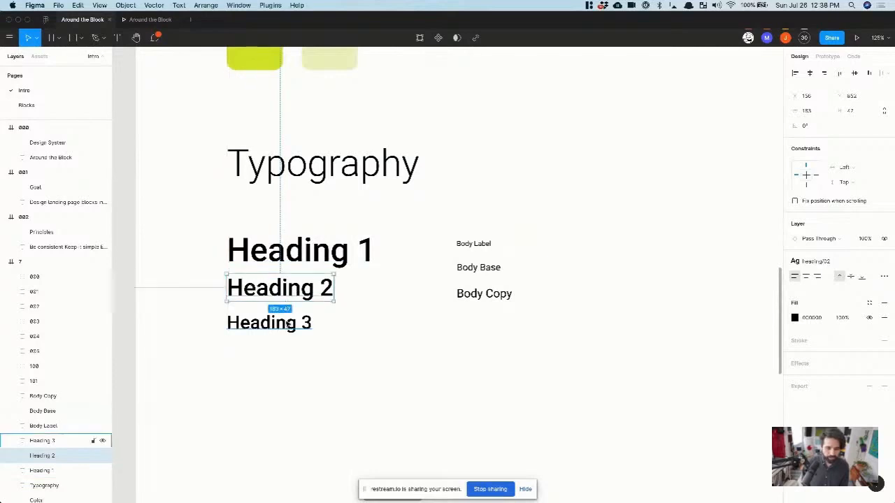
click(287, 323)
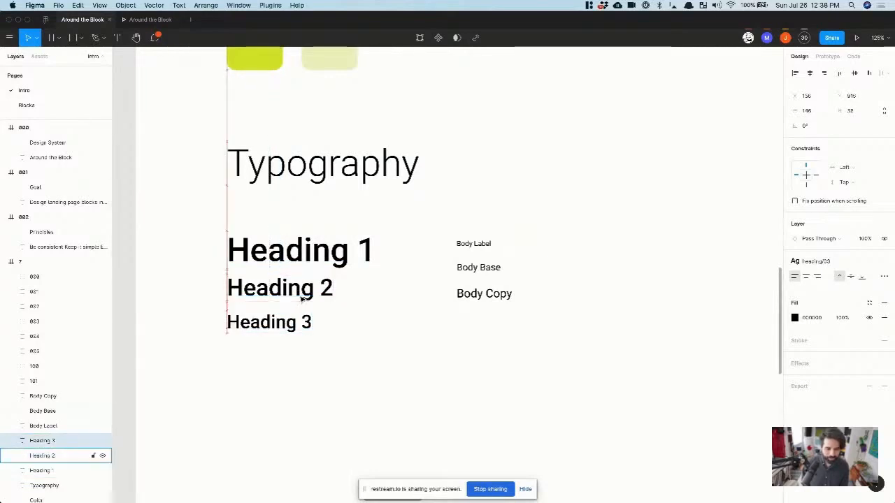
shift+click(302, 297)
- Tidy up the three heading samples into an evenly spaced stack and set the vertical spacing to 16
scroll(204, 241, down, 4)
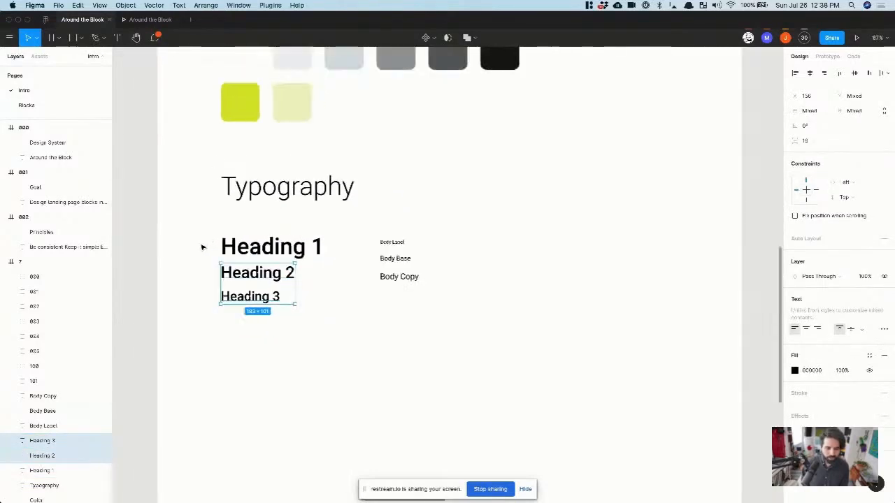
drag(194, 232, 348, 334)
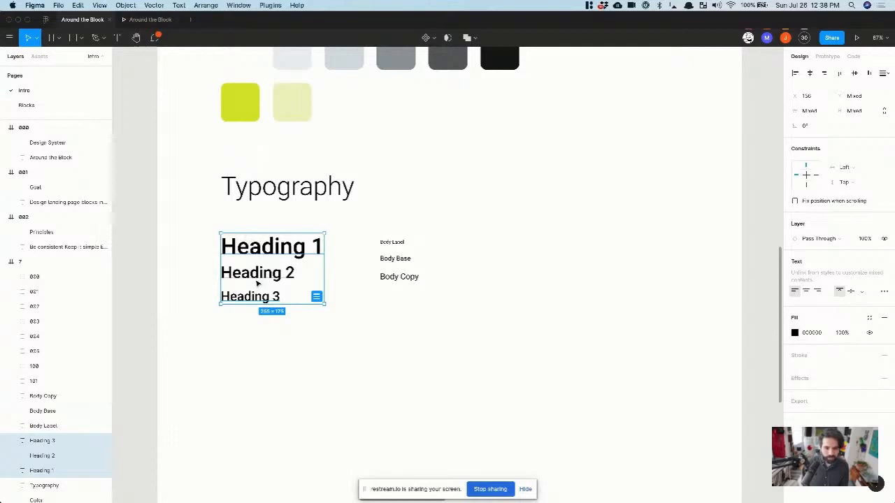
scroll(283, 278, up, 5)
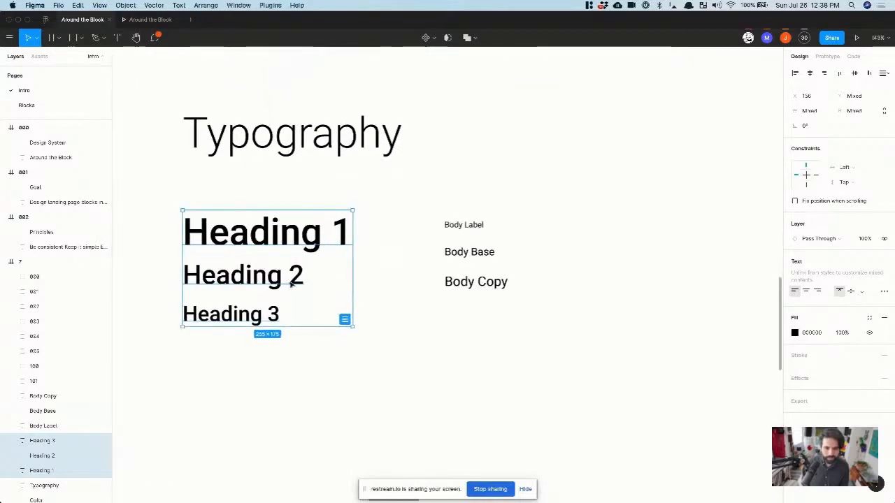
click(346, 320)
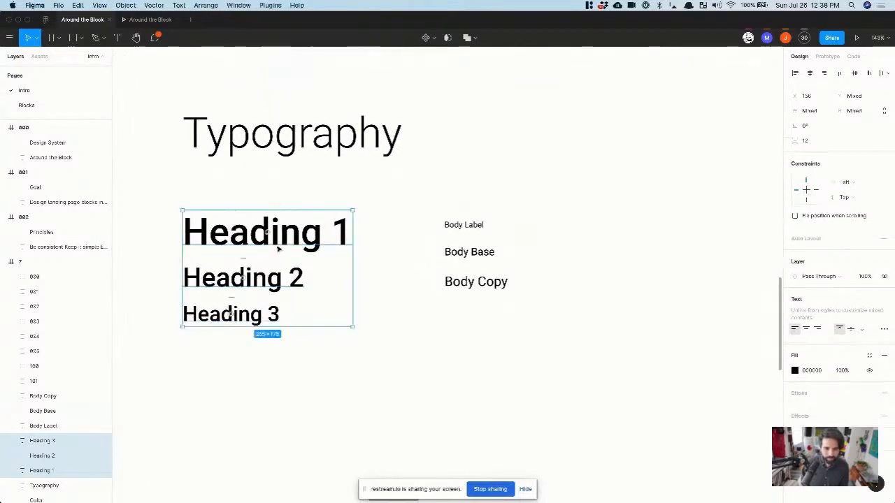
click(817, 141)
text(18)
key(Return)
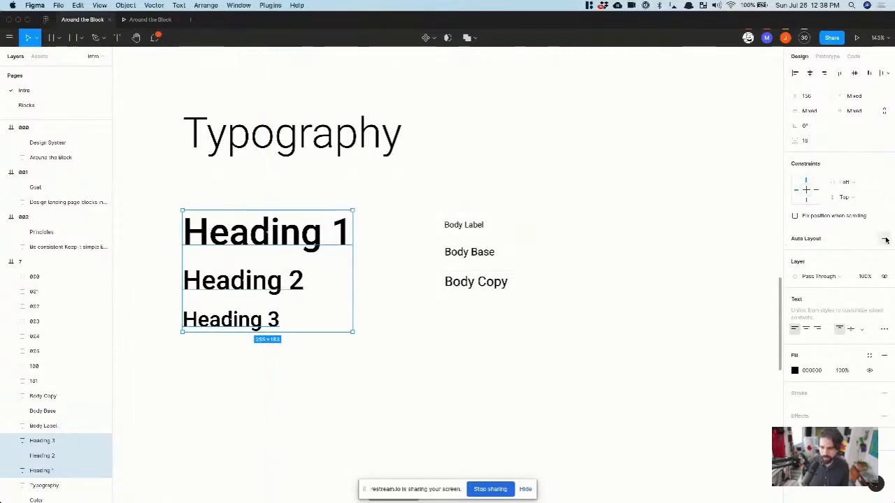
- Wrap the three heading samples in an auto layout frame and left-align them inside it
click(885, 239)
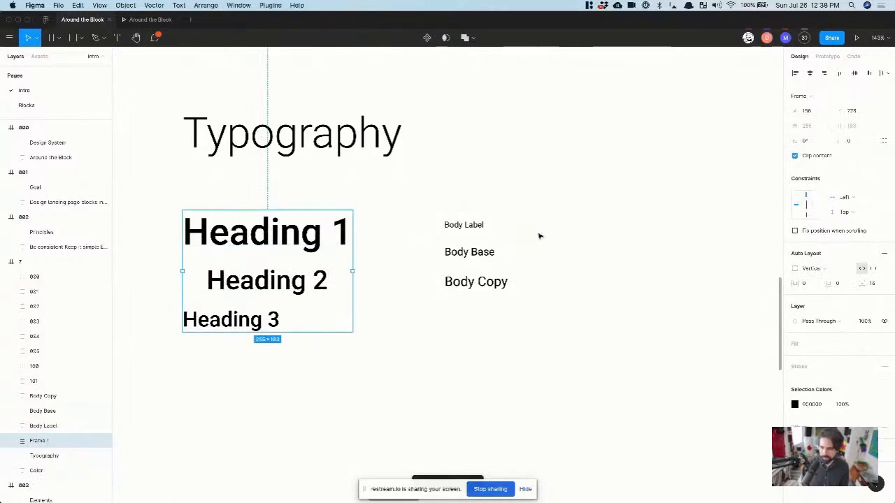
drag(383, 395, 236, 244)
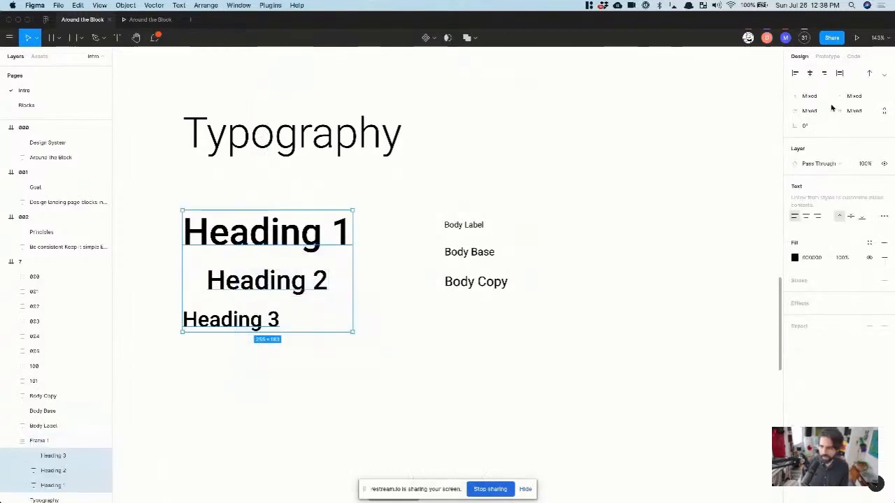
click(794, 73)
click(276, 400)
- Try tighter item spacing in the headings' auto layout frame and restore it to 16
click(285, 259)
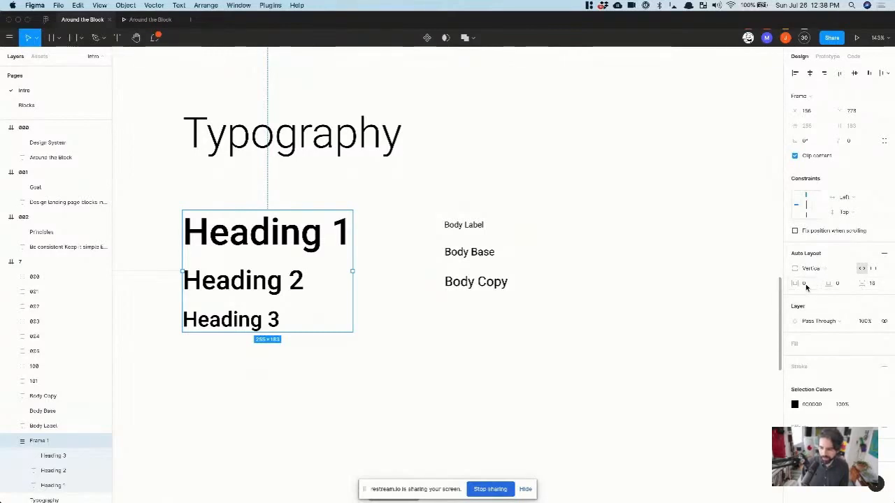
click(875, 285)
key(shift+Down)
key(shift+Down)
key(shift+Up)
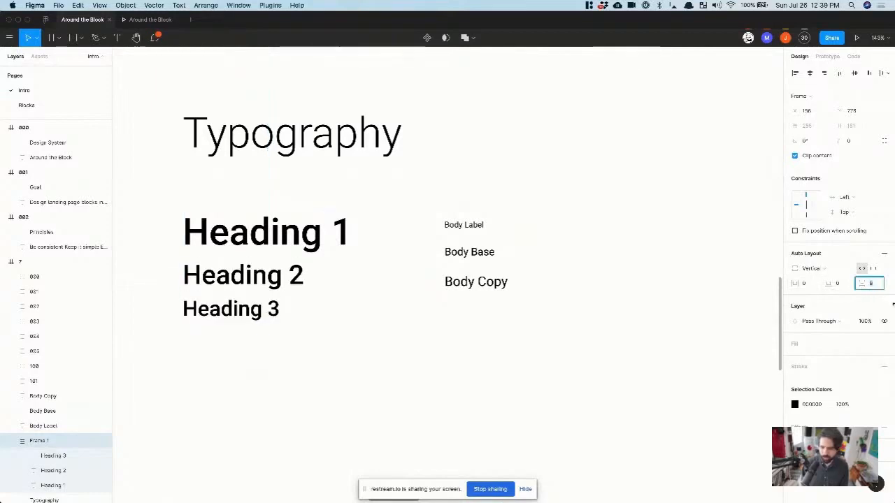
key(shift+Up)
- Wrap Body Label, Body Base and Body Copy in an auto layout frame and left-align them inside it
drag(421, 203, 569, 328)
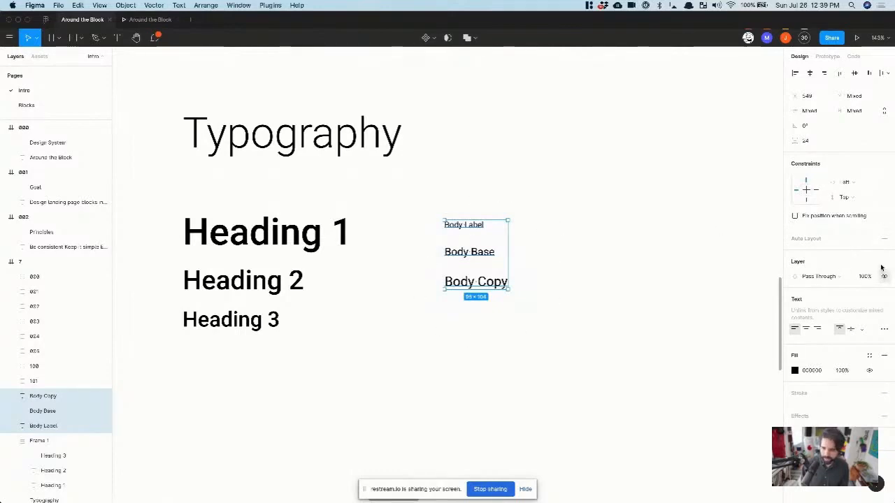
click(884, 238)
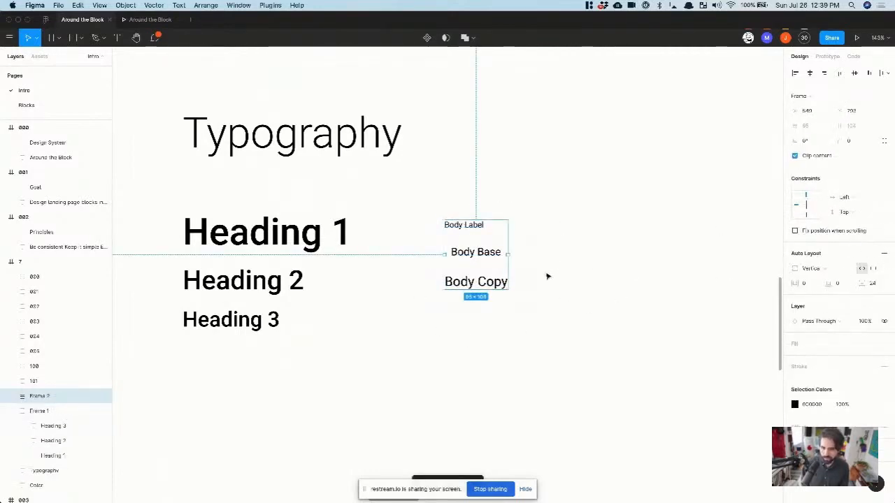
click(533, 340)
drag(536, 336, 444, 216)
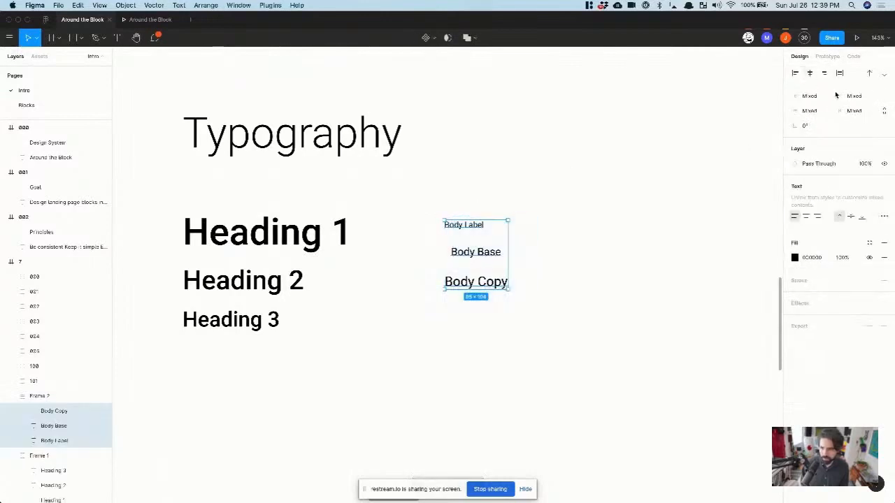
click(795, 73)
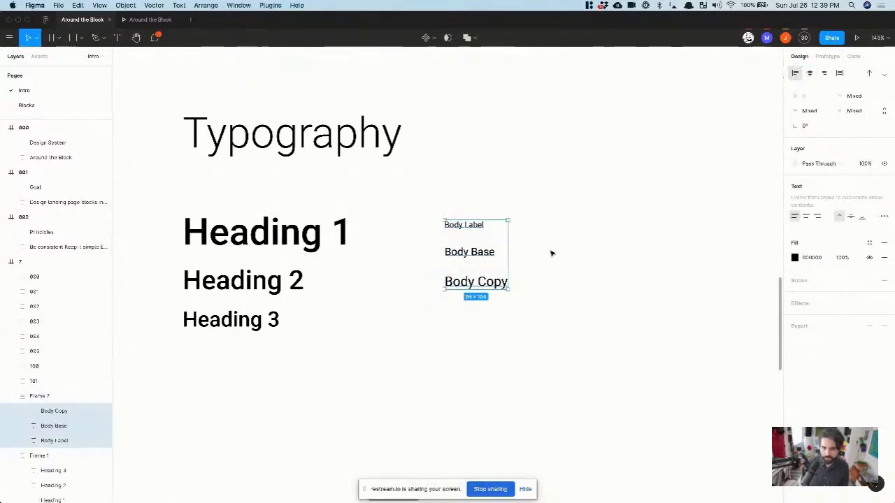
click(455, 230)
click(497, 315)
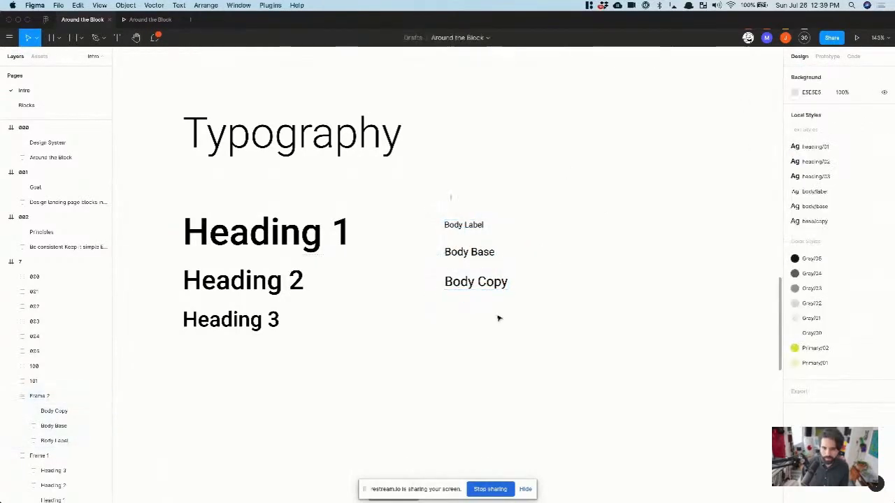
- Check the item spacing of the body samples' auto layout frame
drag(497, 315, 442, 212)
click(654, 225)
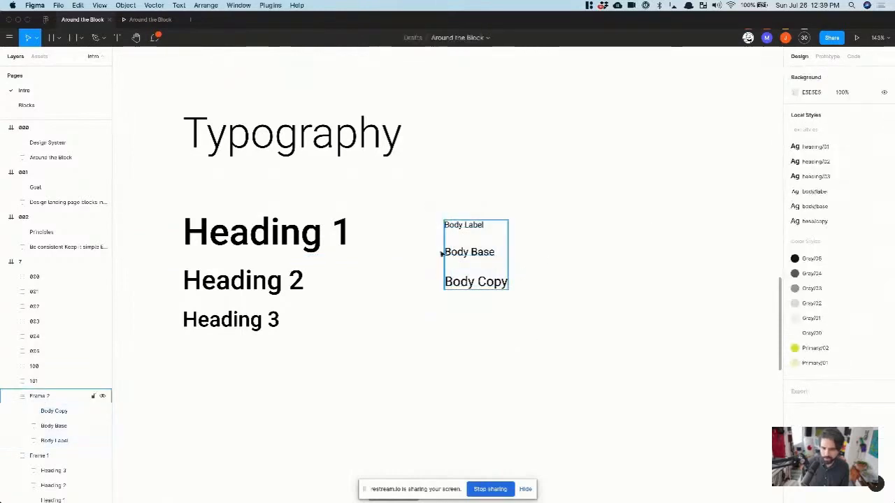
click(497, 254)
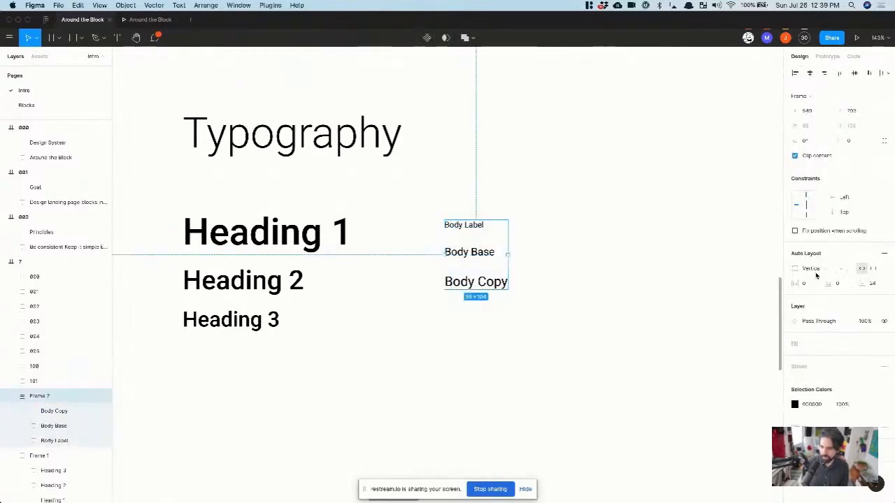
click(877, 284)
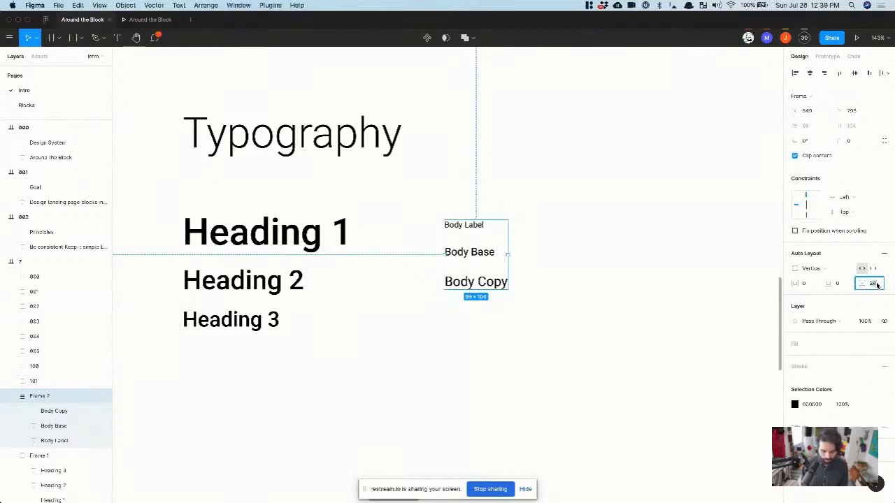
click(559, 329)
- Review the Elements slide's token list and the Tools and Blocks slides against the color and typography frame
scroll(486, 410, down, 5)
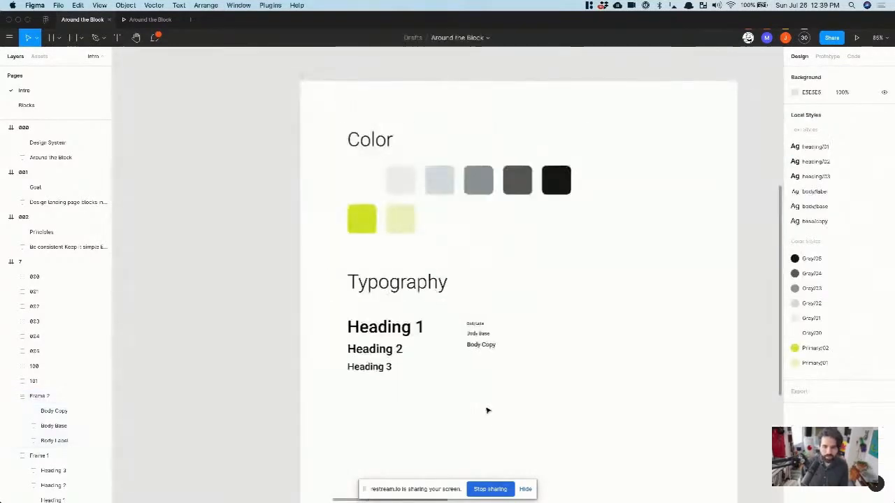
scroll(487, 410, right, 3)
scroll(487, 410, down, 5)
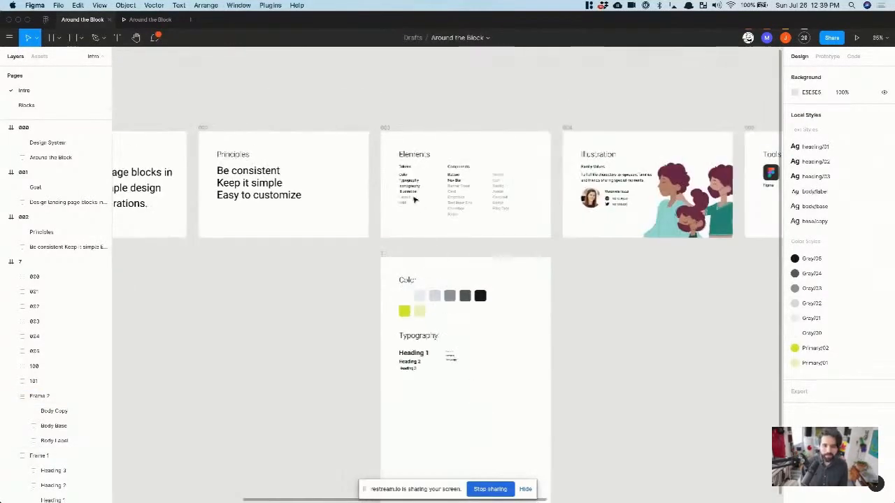
scroll(414, 200, up, 5)
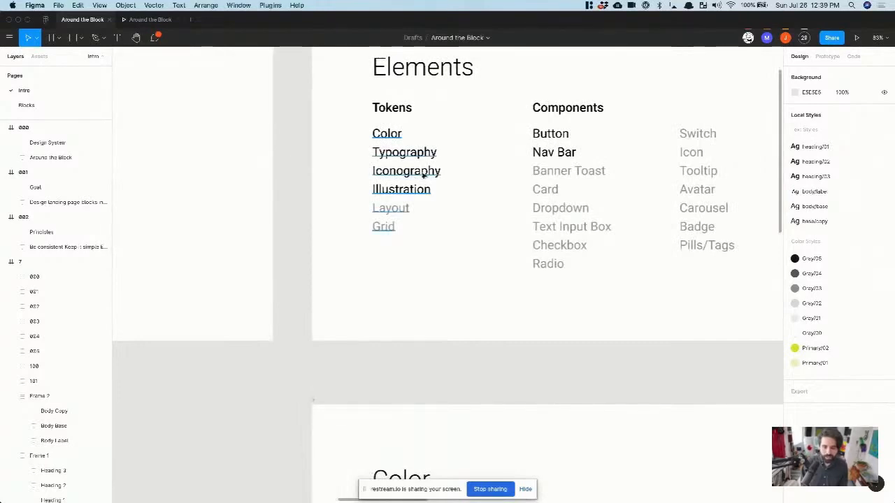
scroll(423, 175, right, 3)
scroll(422, 175, down, 1)
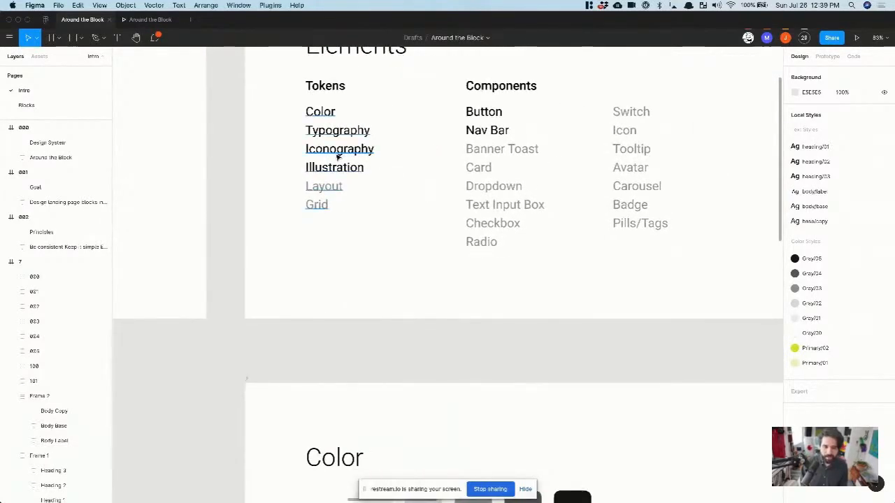
scroll(337, 157, down, 10)
scroll(335, 158, down, 5)
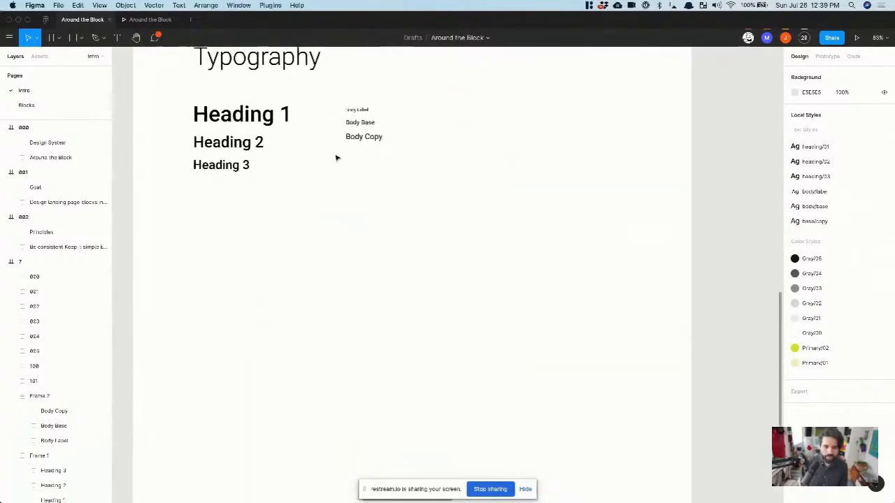
scroll(335, 158, up, 5)
scroll(336, 158, right, 10)
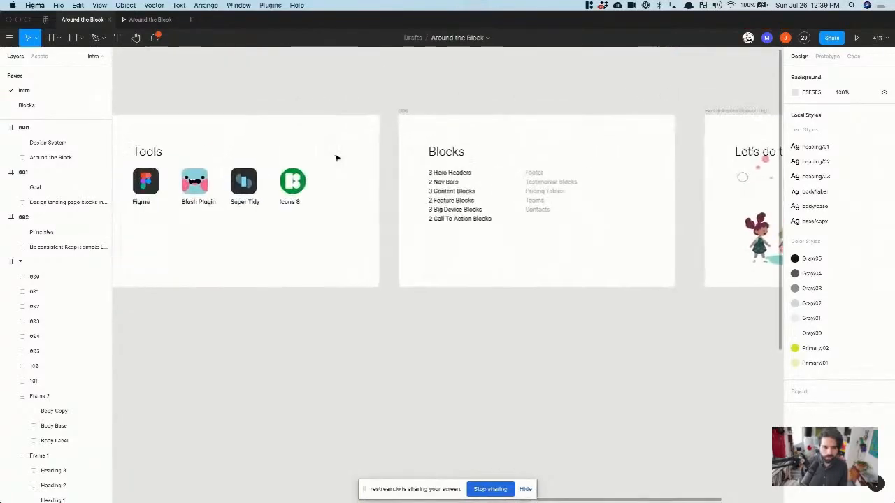
scroll(336, 157, up, 5)
scroll(426, 228, down, 7)
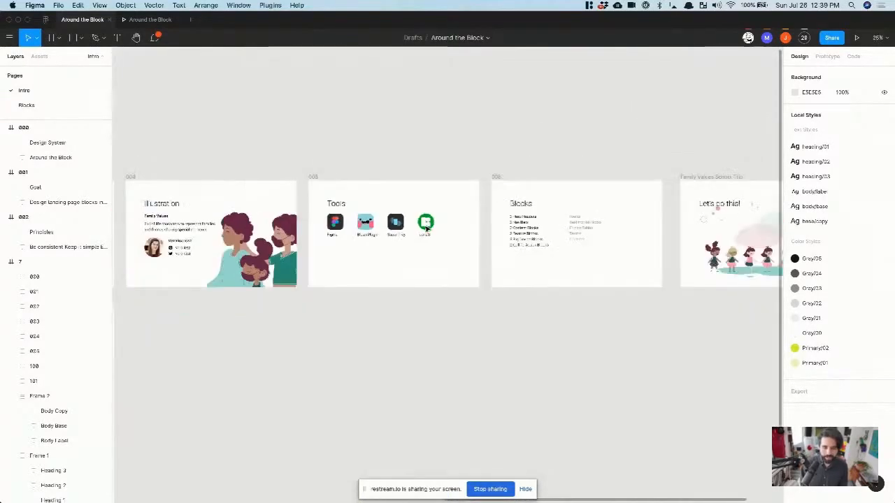
scroll(427, 228, left, 8)
scroll(426, 229, down, 3)
scroll(426, 228, right, 6)
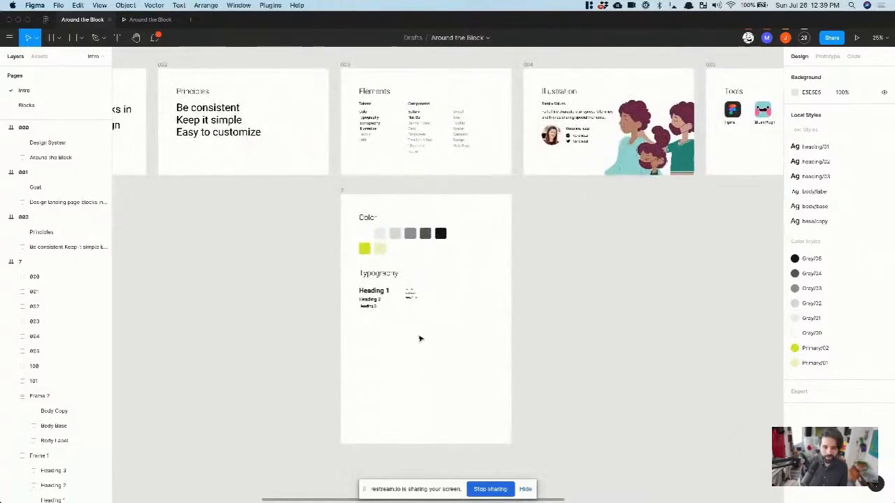
- Return to the empty area below the typography samples and open the Icons8 app
scroll(420, 339, up, 5)
scroll(419, 339, down, 1)
key(super+space)
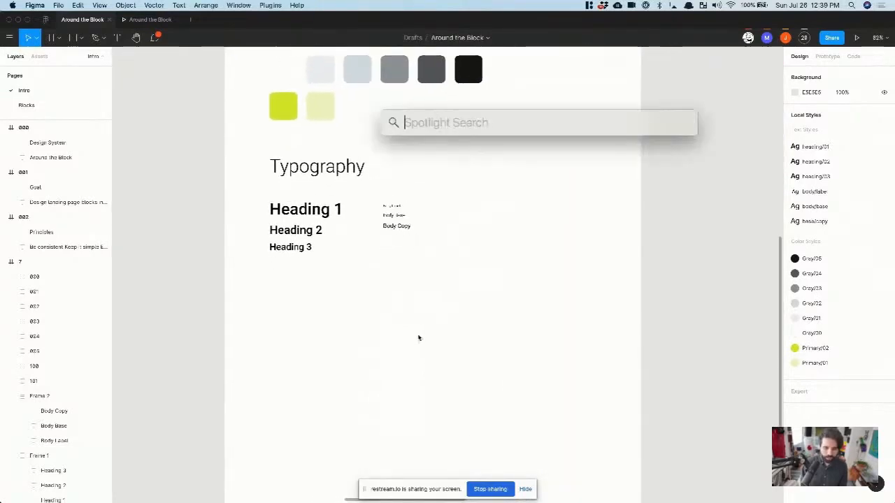
text(icons8)
key(Return)
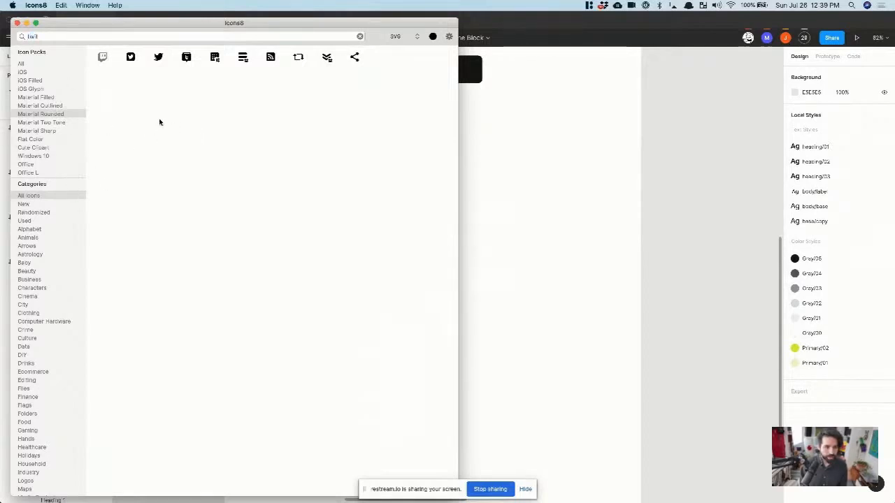
click(586, 191)
right_click(500, 201)
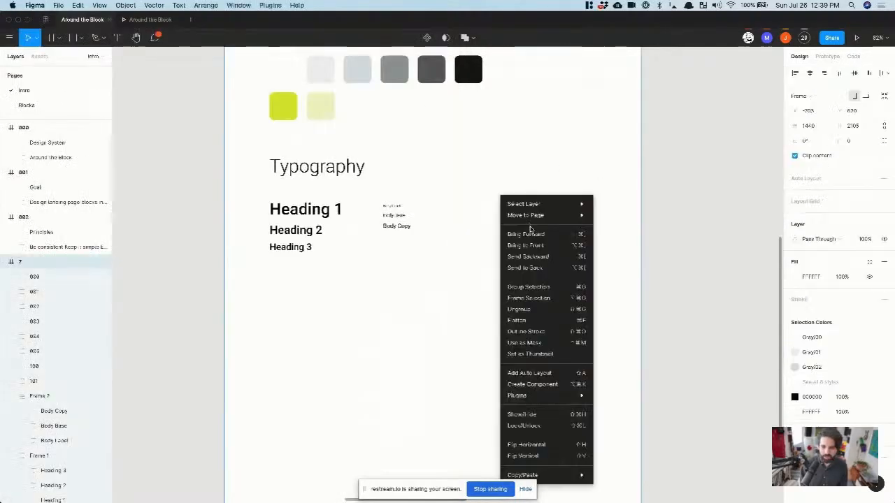
click(446, 231)
key(super+Tab)
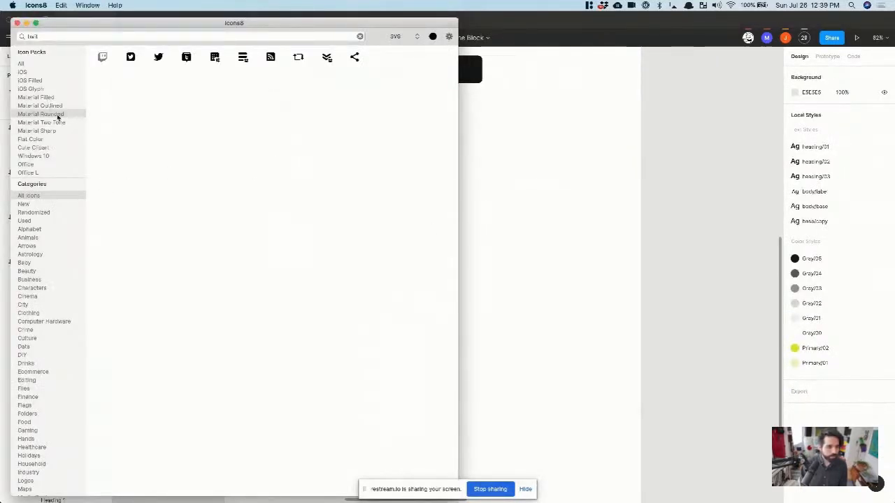
- Search the Material Rounded icons for "menu" and place the vertical three-dot icon in the design frame beside the body samples
click(93, 38)
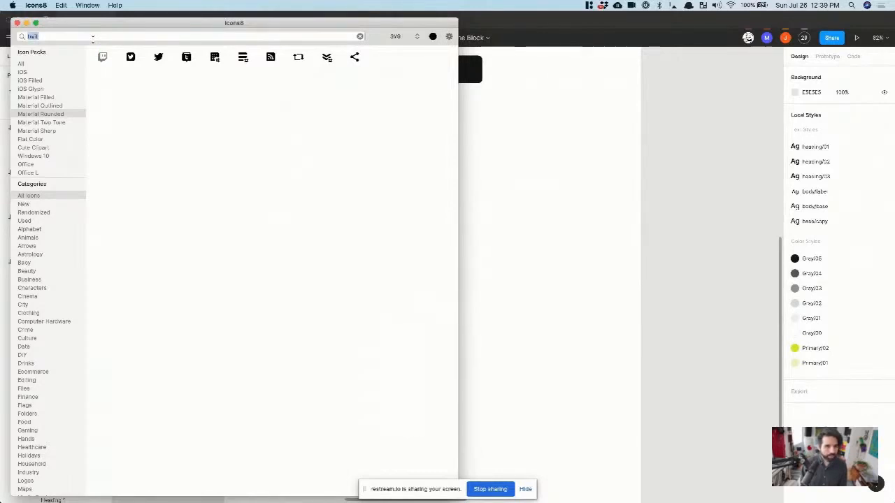
text(menu)
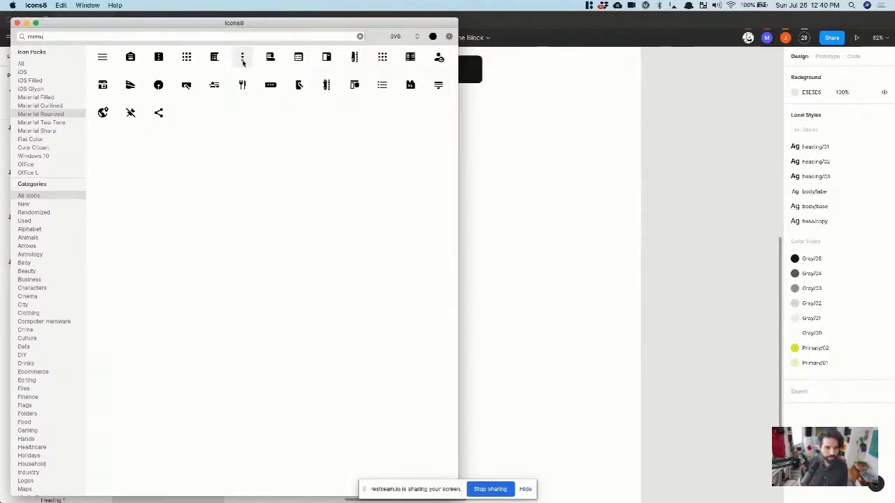
drag(242, 59, 485, 223)
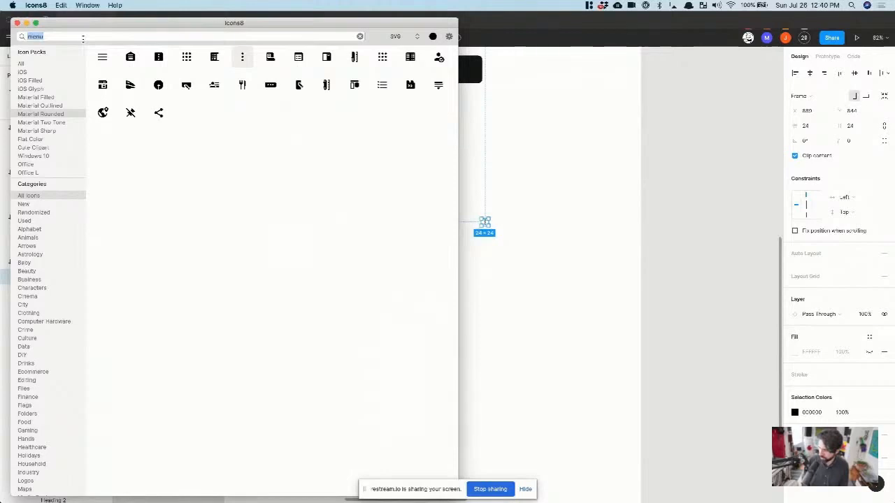
- Search Icons8 for "arrow" and place the thin right-pointing arrow icon in the design frame below the three-dot icon
text(arrow)
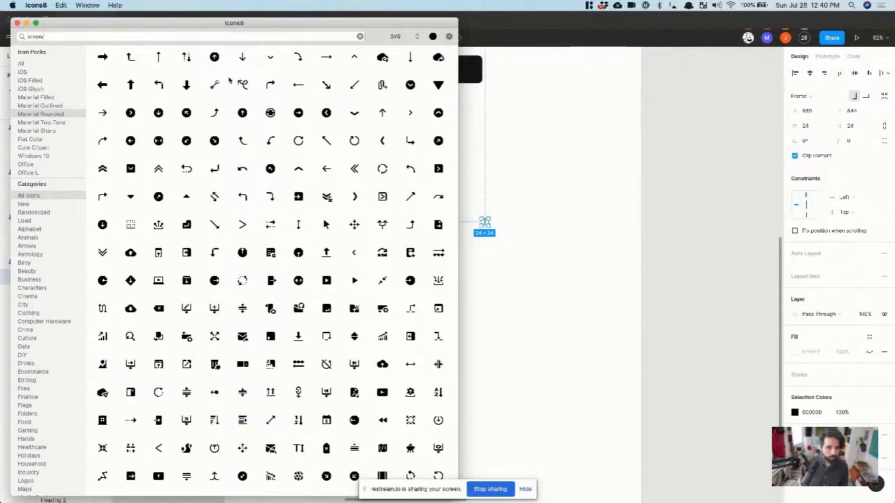
drag(103, 114, 517, 272)
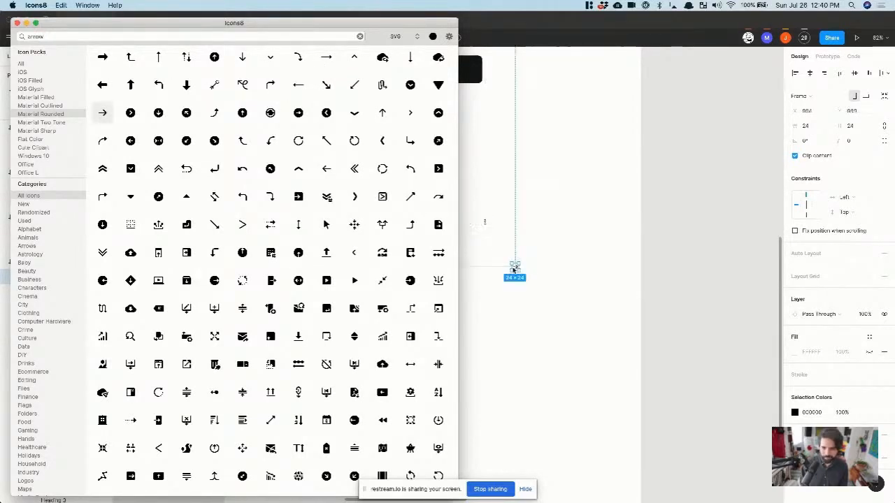
- Return to Figma, stack the arrow icon under the three-dot icon, and move both below the heading samples
double_click(52, 37)
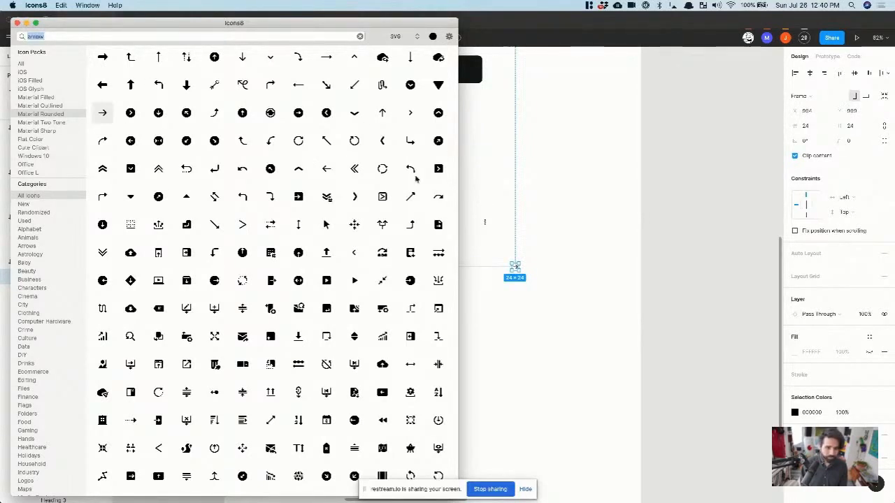
click(550, 221)
click(567, 280)
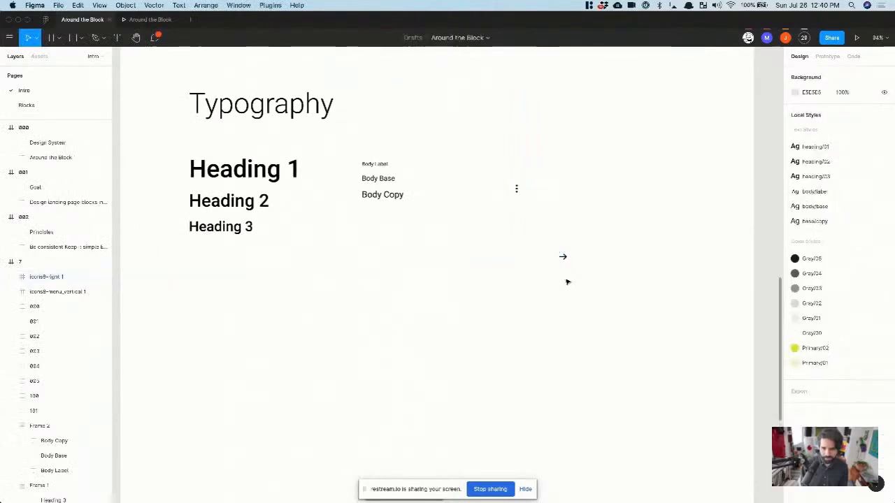
click(563, 256)
drag(563, 256, 517, 208)
drag(555, 137, 479, 299)
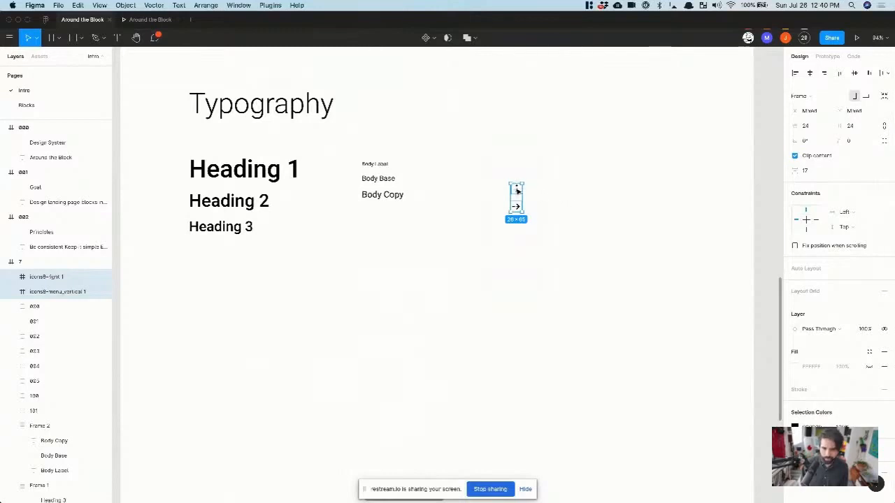
drag(517, 190, 214, 323)
- Duplicate the Typography title below the heading samples, change it to "Iconography", and arrange the two icons side by side beneath it
drag(278, 107, 278, 336)
double_click(278, 335)
text(Ico)
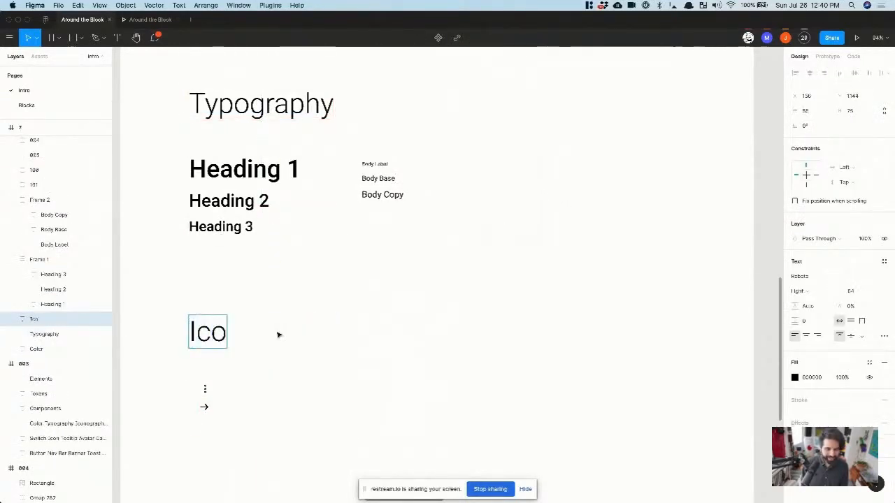
text(nography)
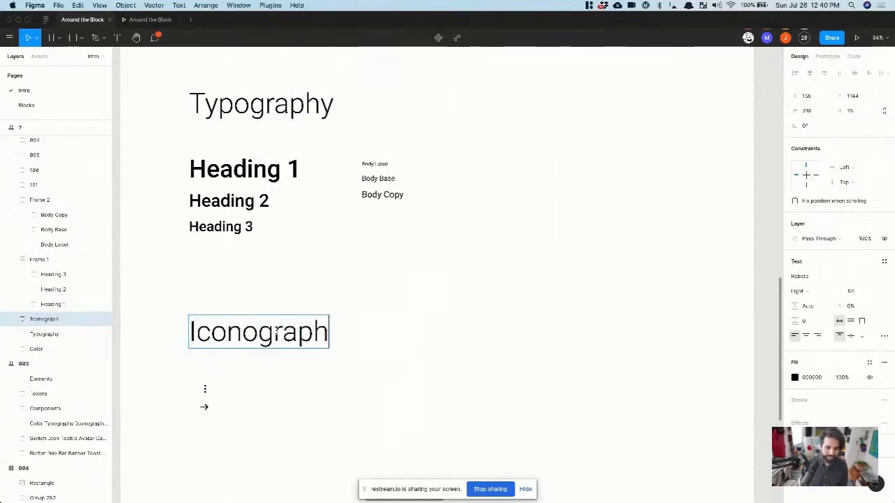
key(Escape)
drag(205, 393, 158, 408)
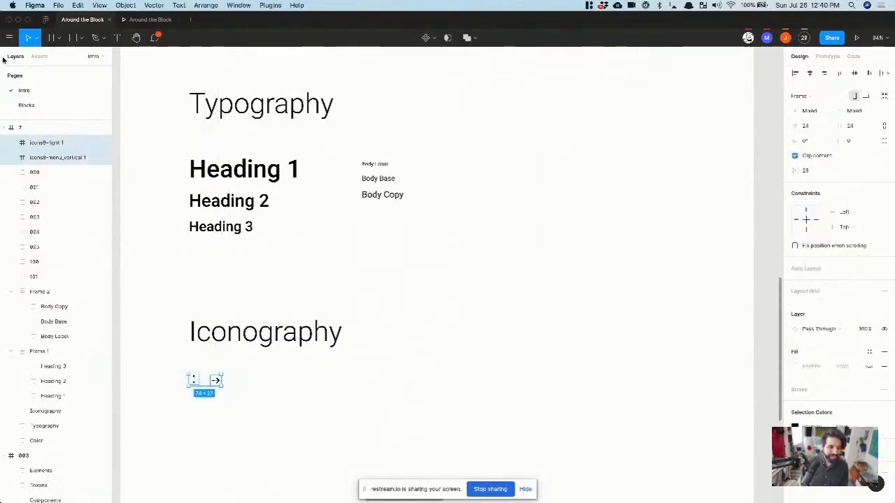
- Rename the arrow icon's layer to "icon/arrow-right"
double_click(49, 144)
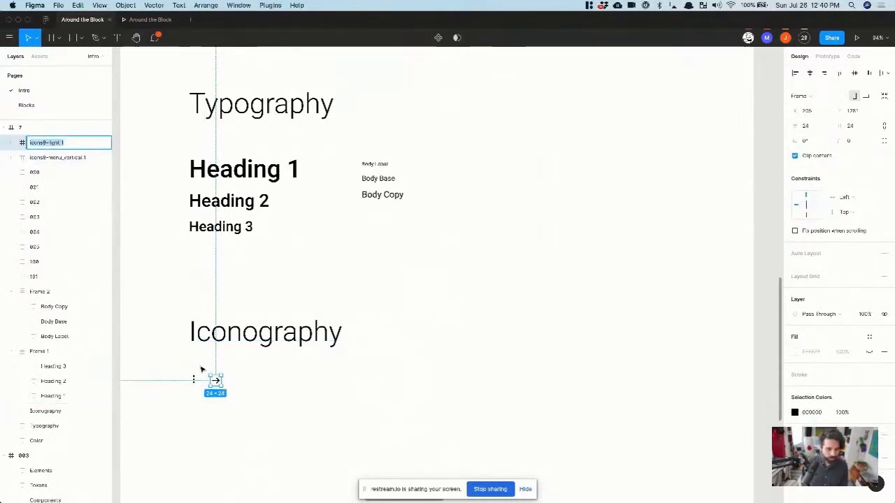
scroll(201, 369, up, 5)
scroll(200, 369, left, 1)
scroll(201, 369, down, 1)
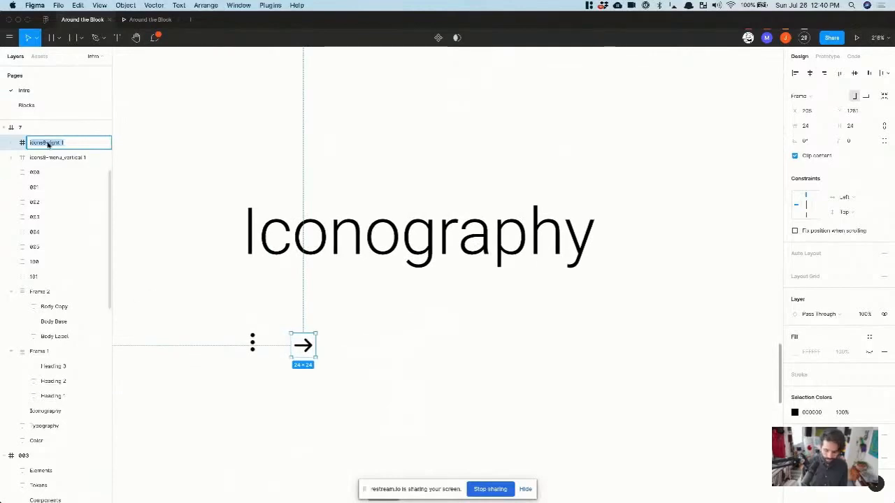
text(icons/arrow)
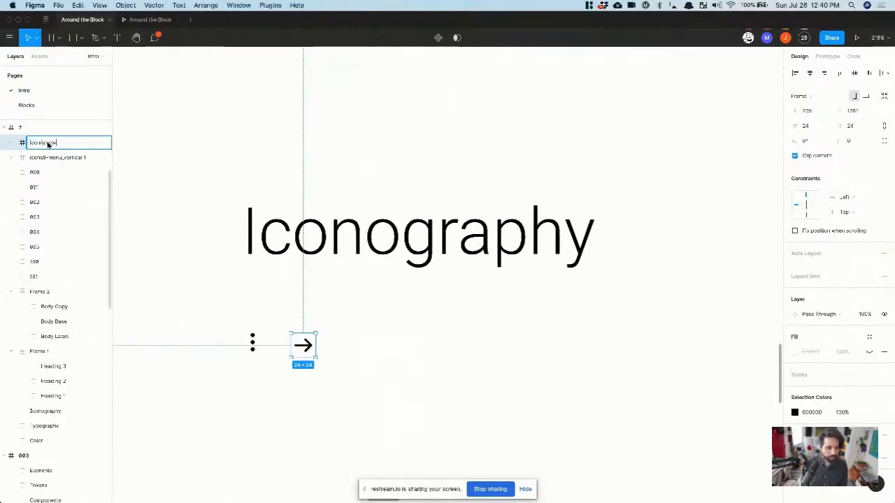
text(on/ri)
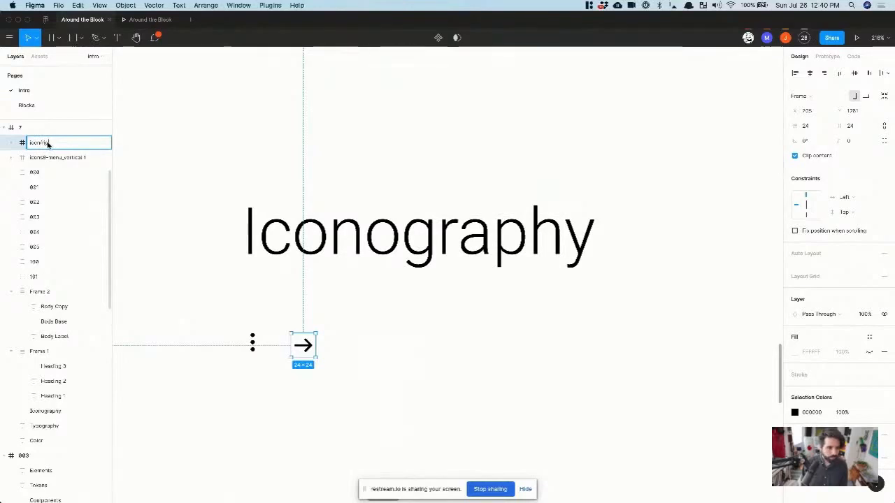
key(BackSpace)
key(BackSpace)
text(arrow-right)
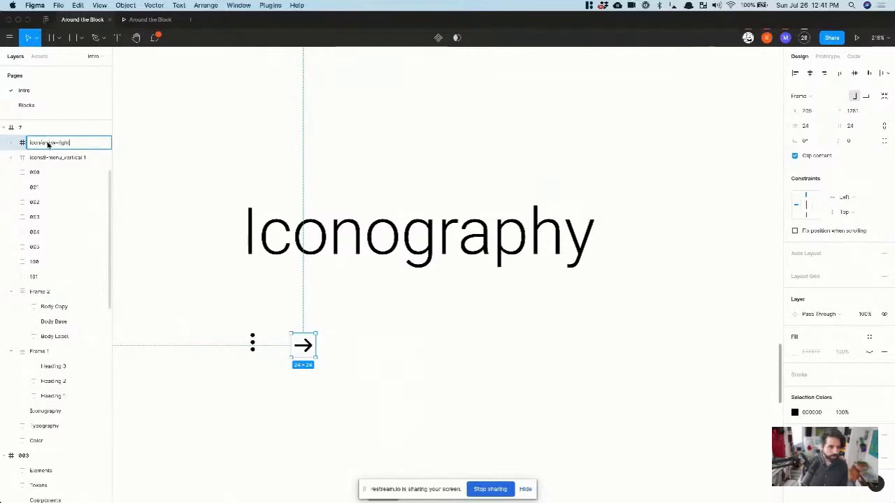
key(Return)
- Rename the three-dot icon's layer to "icon/menu"
click(63, 158)
double_click(63, 157)
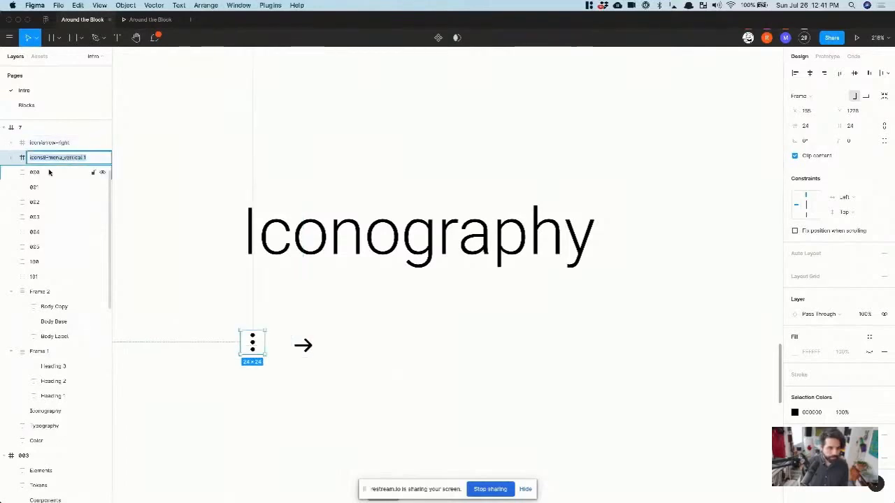
text(icon/menu)
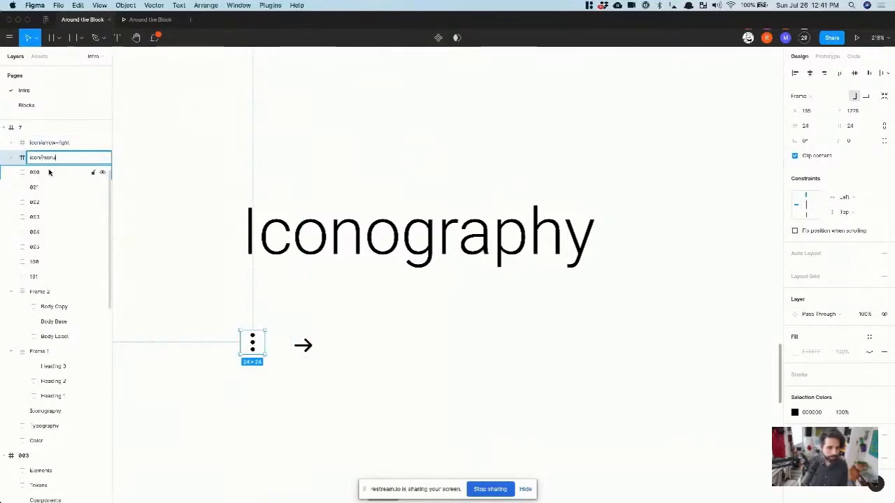
key(Return)
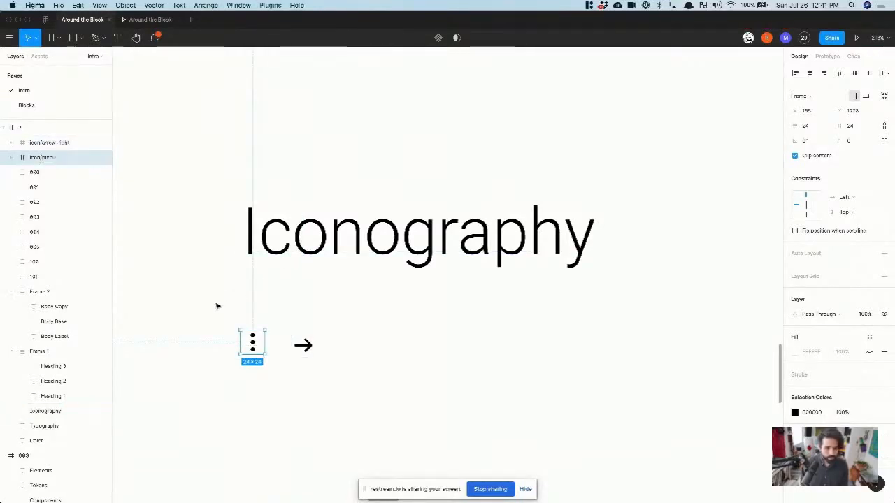
- Wrap the menu and arrow icons in a horizontal auto layout frame with 24 spacing between items
drag(216, 305, 451, 358)
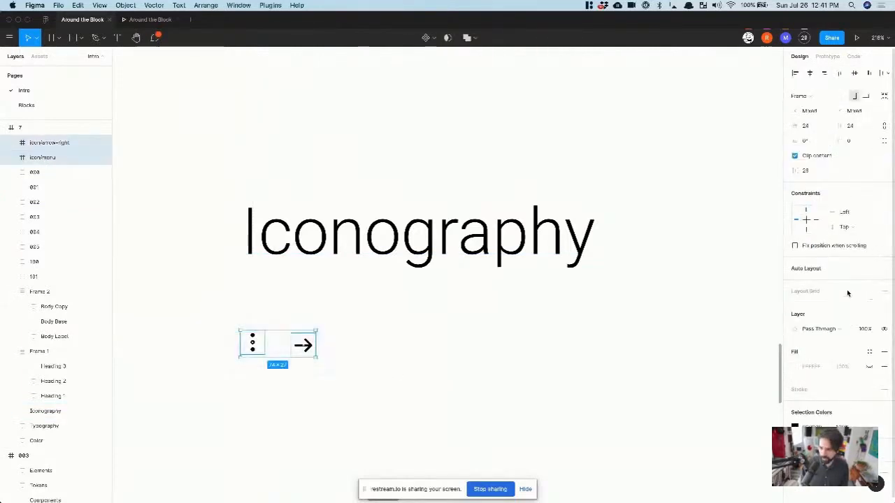
click(884, 269)
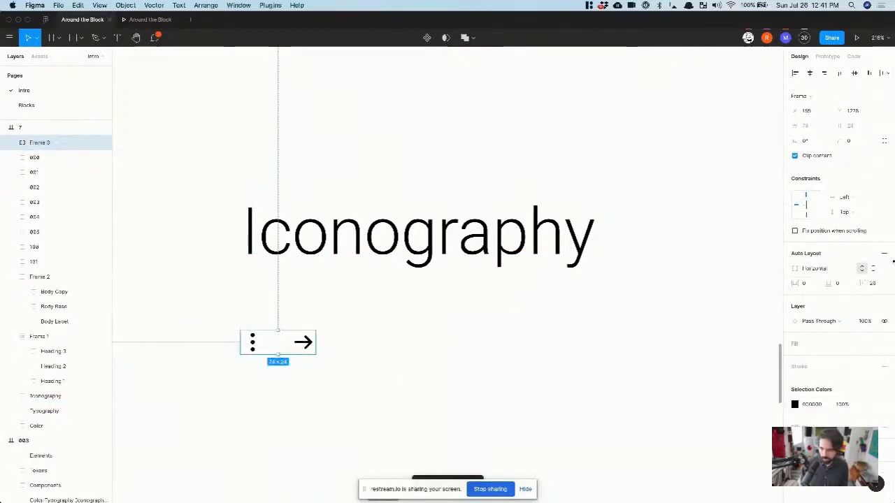
click(870, 283)
text(24)
key(Return)
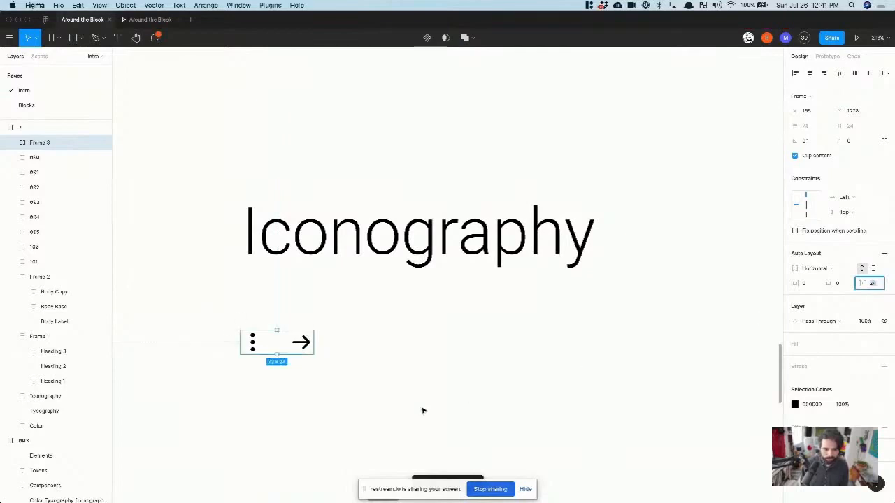
click(422, 410)
- Turn the icon/arrow-right and icon/menu layers inside the auto layout frame into separate components
click(302, 343)
scroll(302, 344, down, 5)
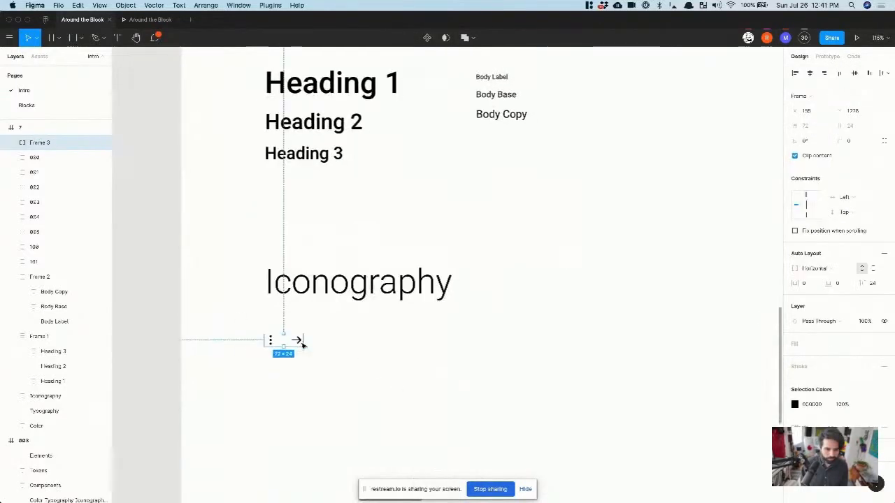
click(12, 142)
click(68, 159)
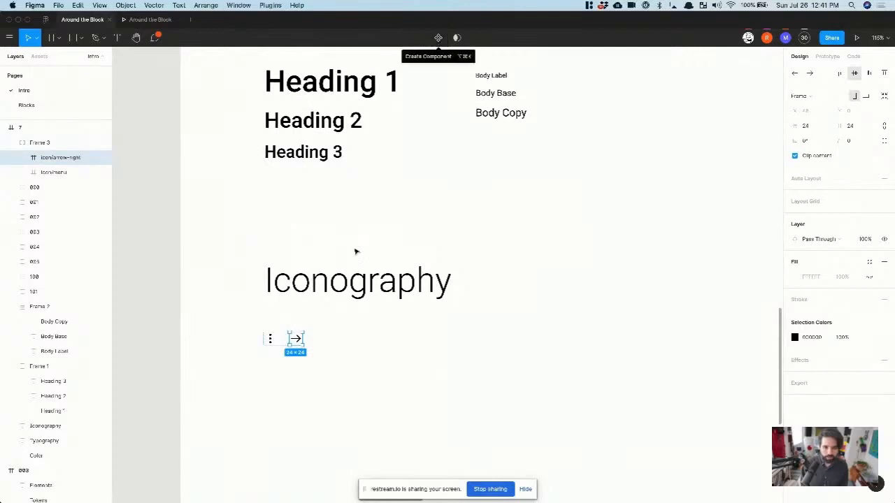
click(438, 37)
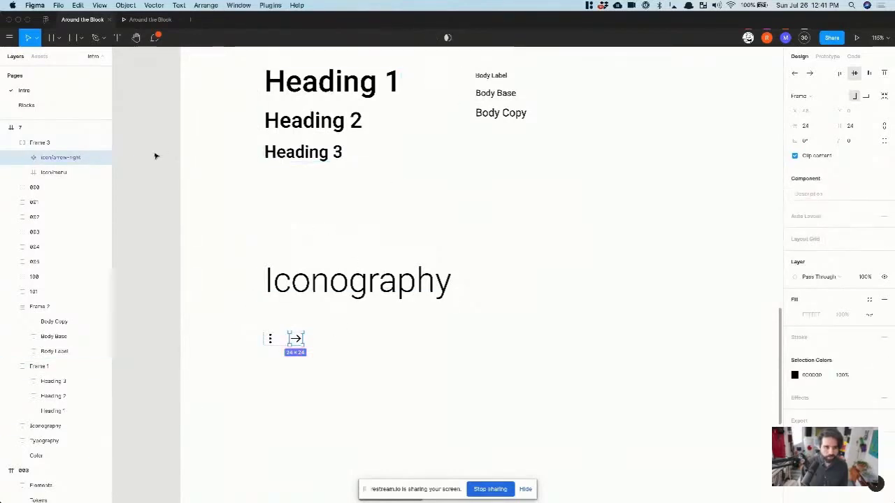
click(62, 172)
key(super+alt+k)
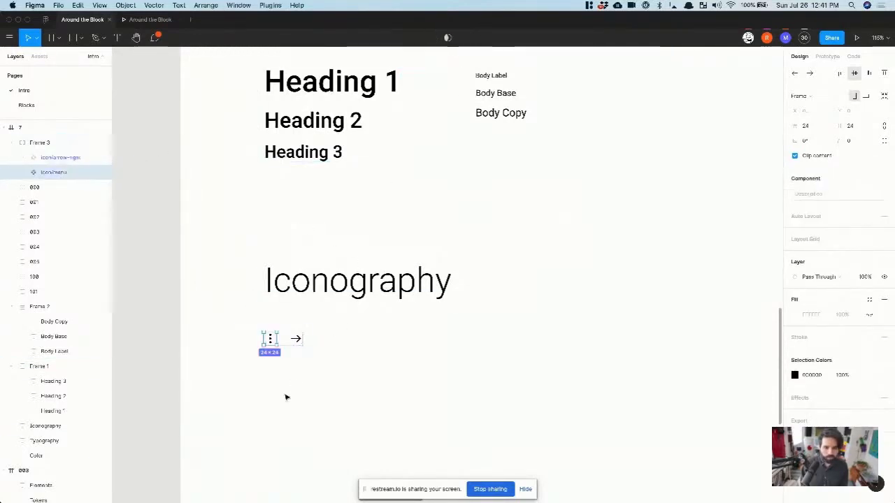
- Examine the arrow component and the auto layout icon row below the Iconography title
scroll(281, 370, up, 5)
click(323, 305)
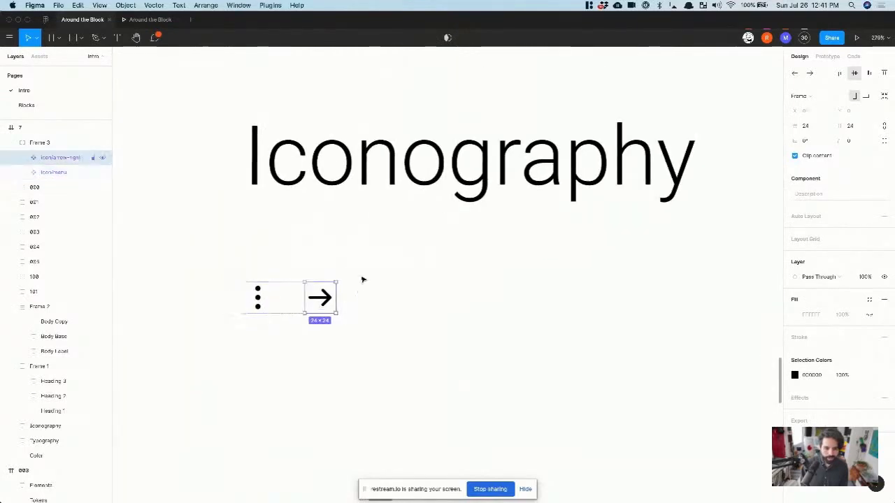
scroll(340, 299, down, 3)
scroll(359, 272, right, 3)
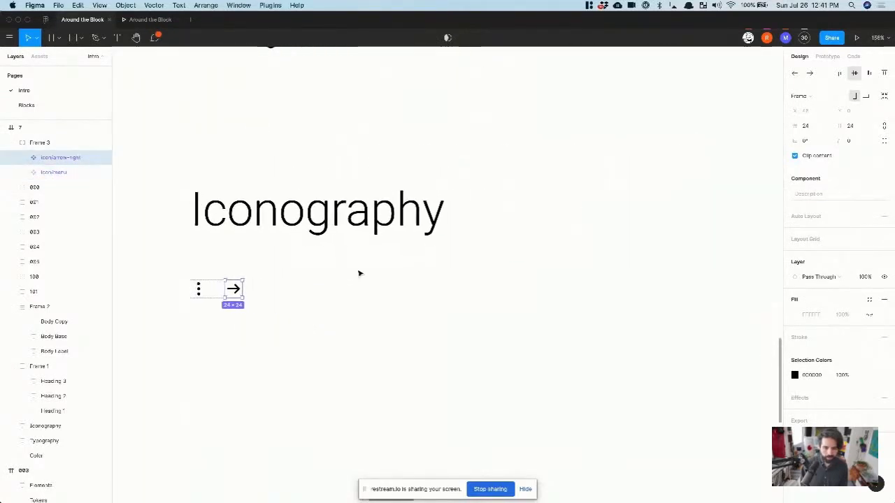
click(279, 296)
click(233, 295)
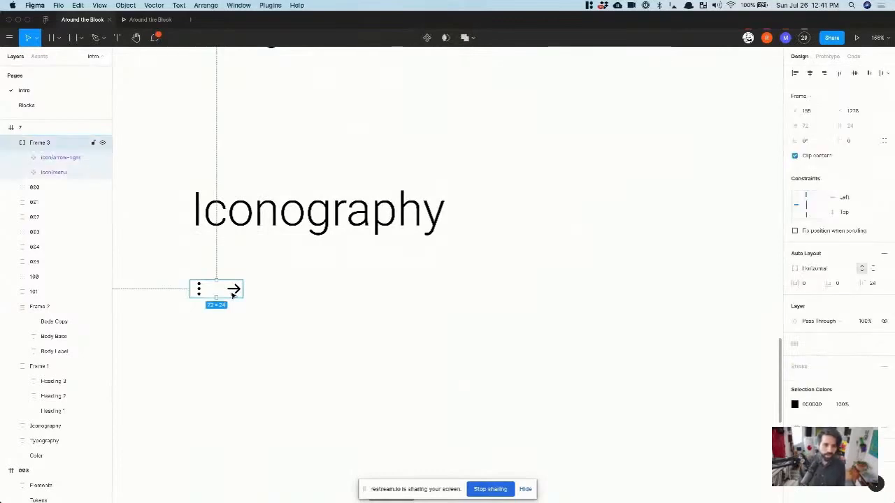
scroll(312, 286, down, 2)
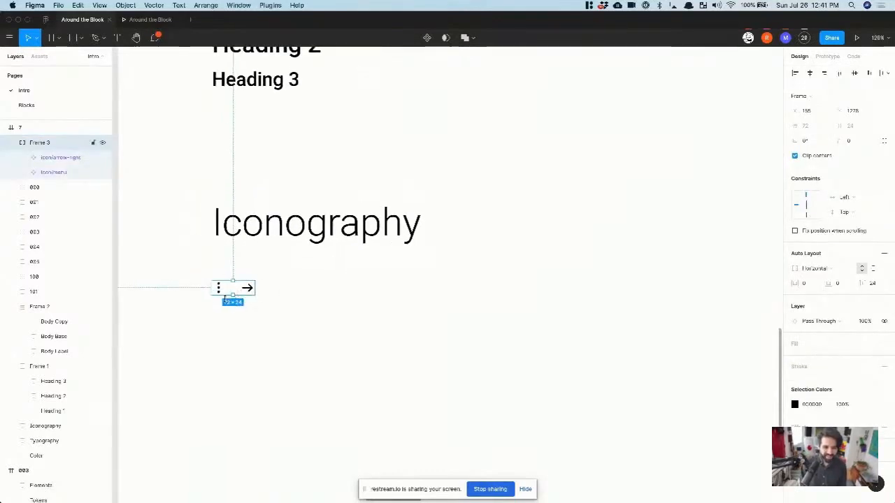
scroll(250, 292, down, 3)
- Switch to Icons8, search for "home", and place the solid house icon in the design frame beside the icon row
key(super+Tab)
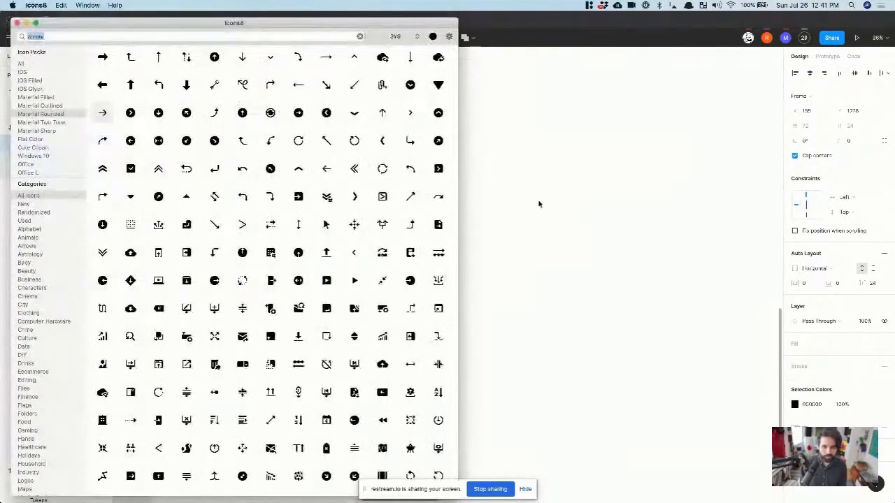
text(hom)
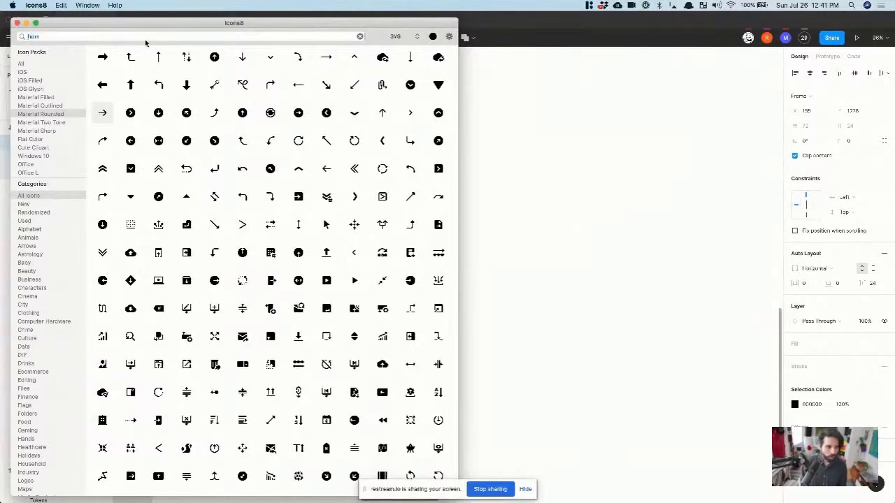
text(e)
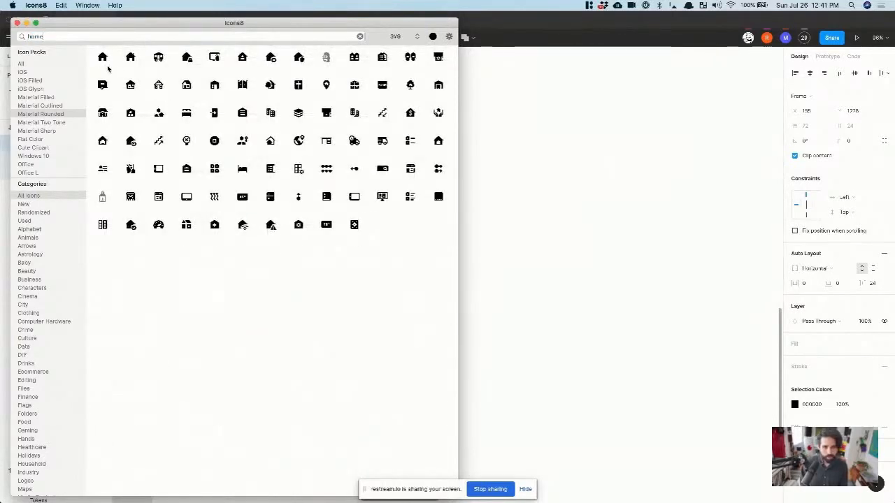
drag(580, 332, 531, 292)
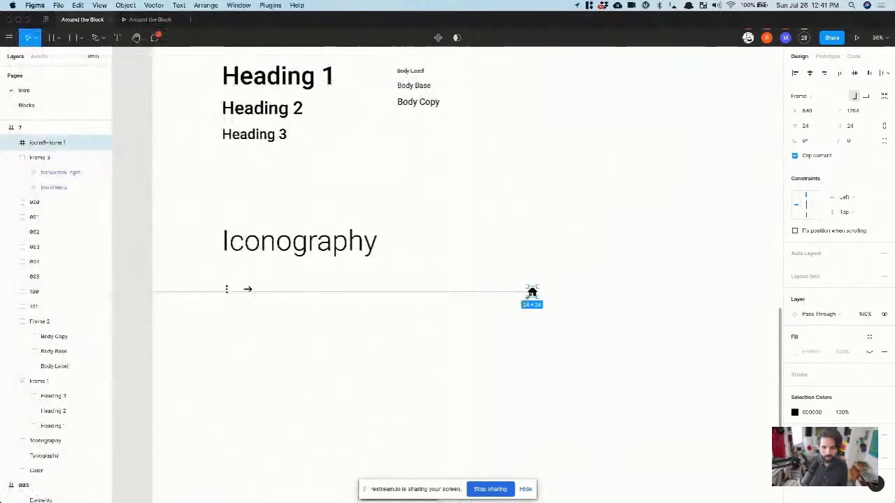
- Rename the house icon's layer to "icon/home"
double_click(49, 145)
text(i)
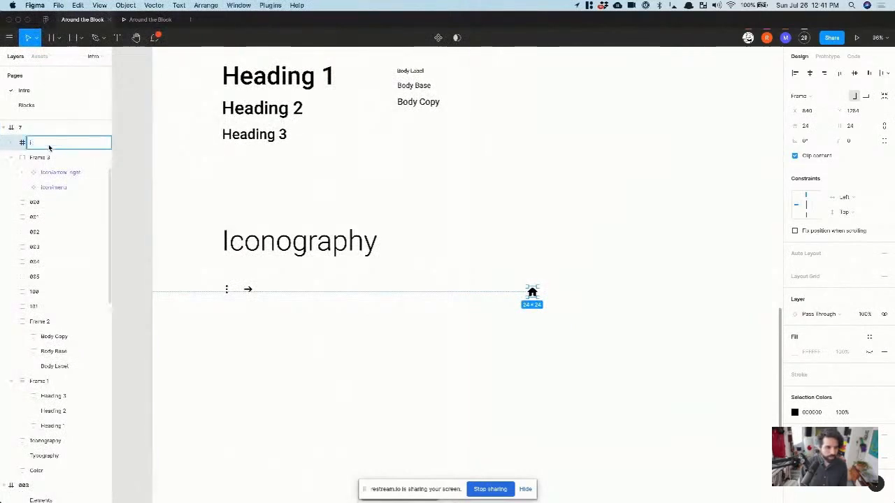
text(con/home)
key(Return)
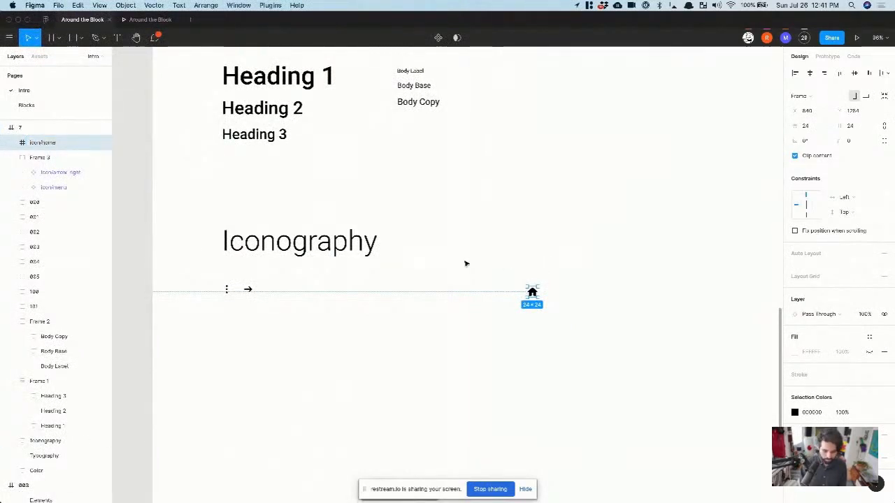
- Move the home icon into the auto layout icon row after the arrow and turn it into a component
key(super+x)
scroll(239, 285, up, 5)
click(238, 286)
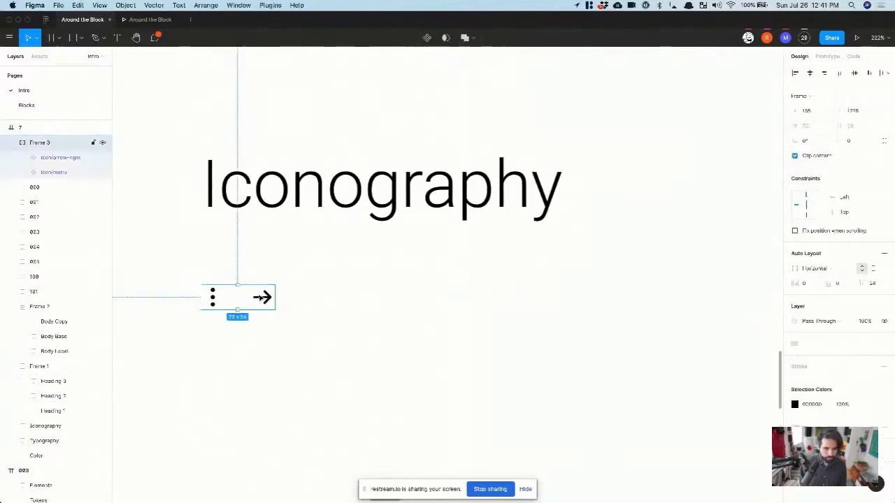
key(super+v)
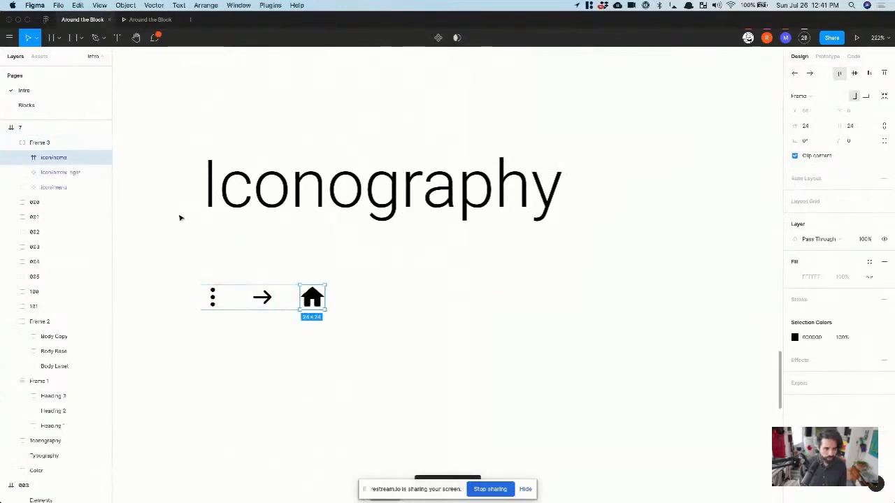
click(438, 37)
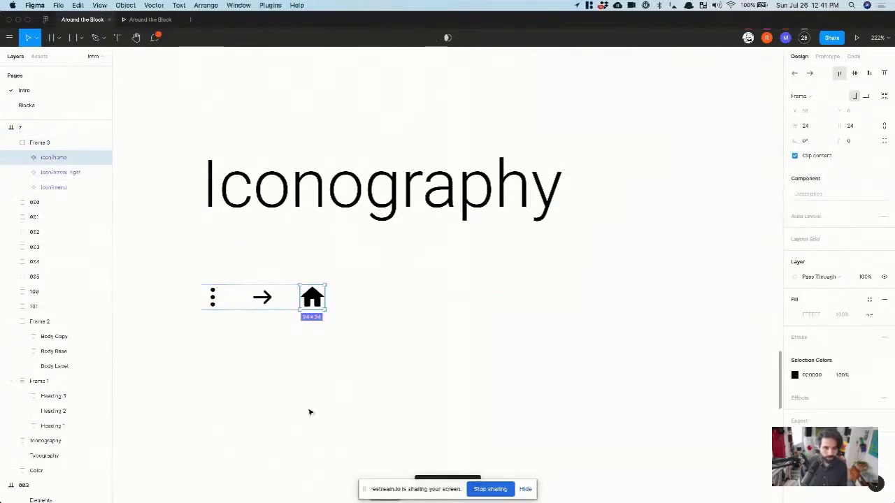
click(326, 392)
scroll(325, 391, down, 5)
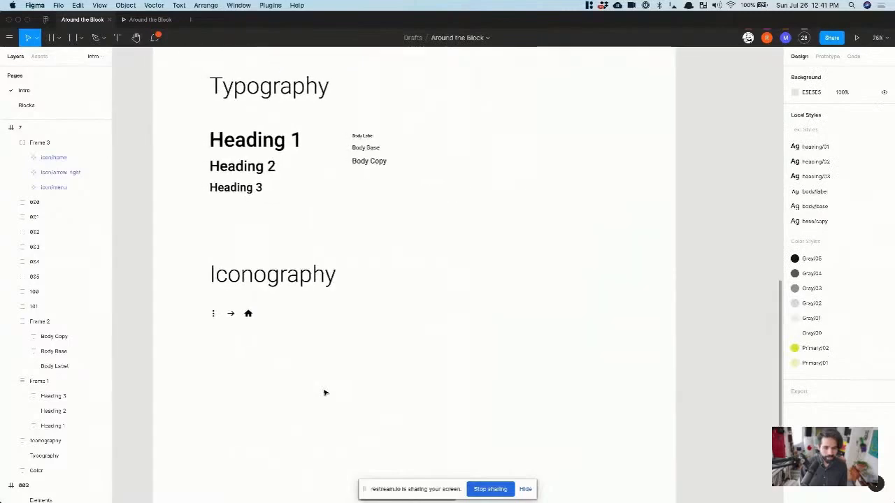
- Examine the three icons, the Color and Typography sections, and the token list in the Elements frame
scroll(326, 391, down, 3)
scroll(319, 387, up, 10)
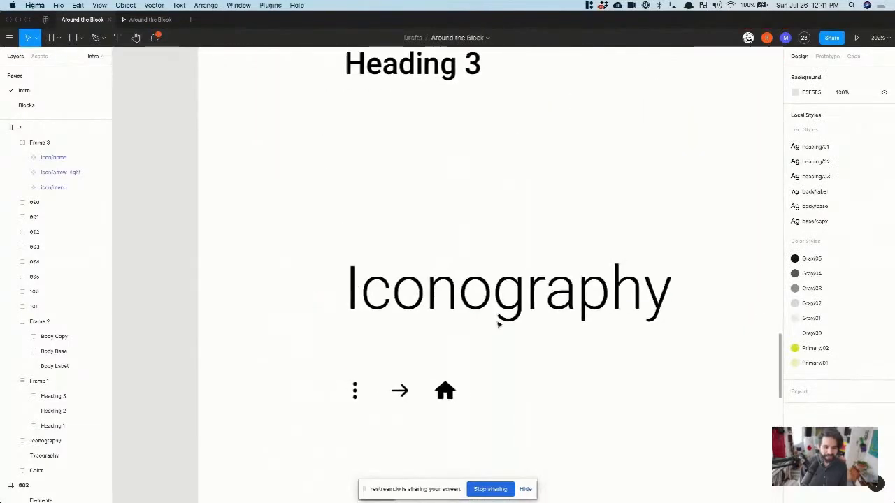
scroll(499, 324, right, 3)
scroll(256, 382, up, 10)
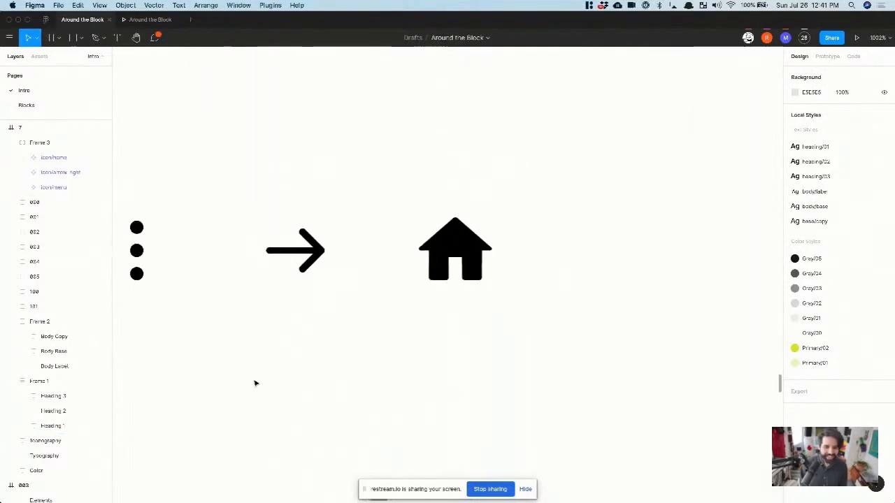
scroll(255, 383, down, 10)
scroll(255, 382, up, 3)
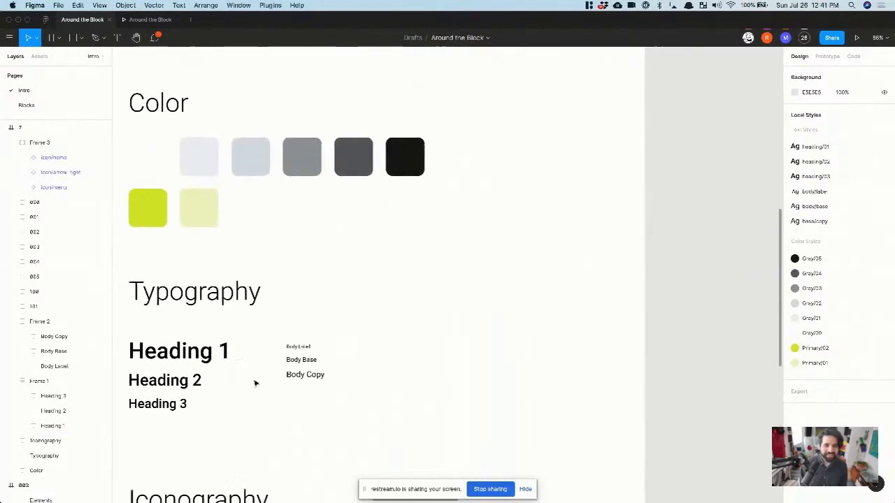
scroll(255, 383, down, 5)
scroll(254, 379, up, 5)
scroll(210, 366, left, 1)
scroll(211, 362, up, 3)
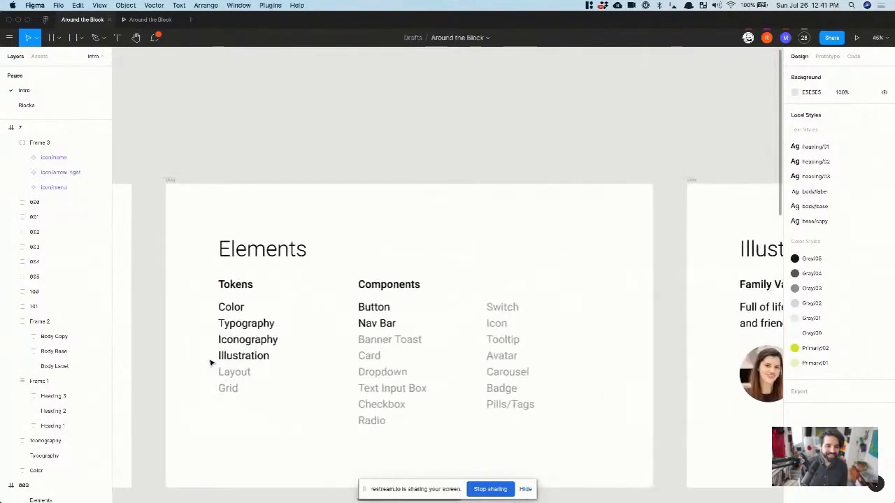
scroll(211, 362, down, 2)
click(254, 328)
scroll(253, 328, down, 3)
scroll(253, 328, down, 5)
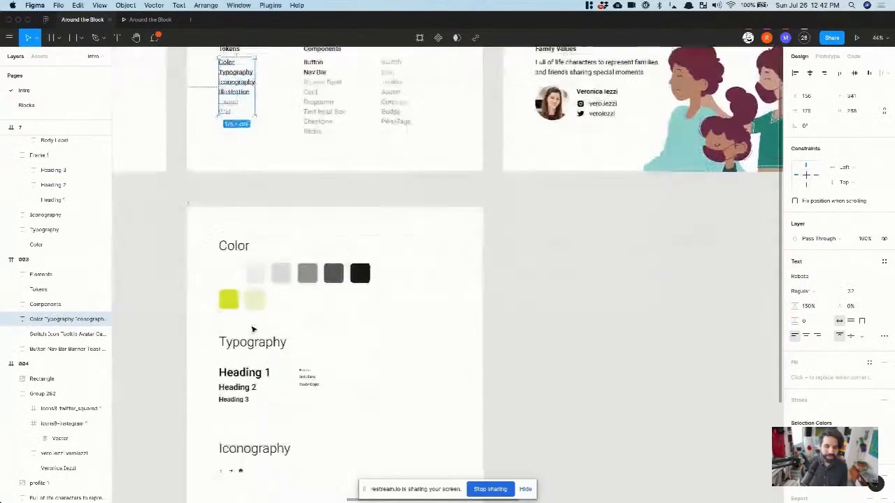
scroll(254, 328, down, 2)
scroll(238, 330, left, 1)
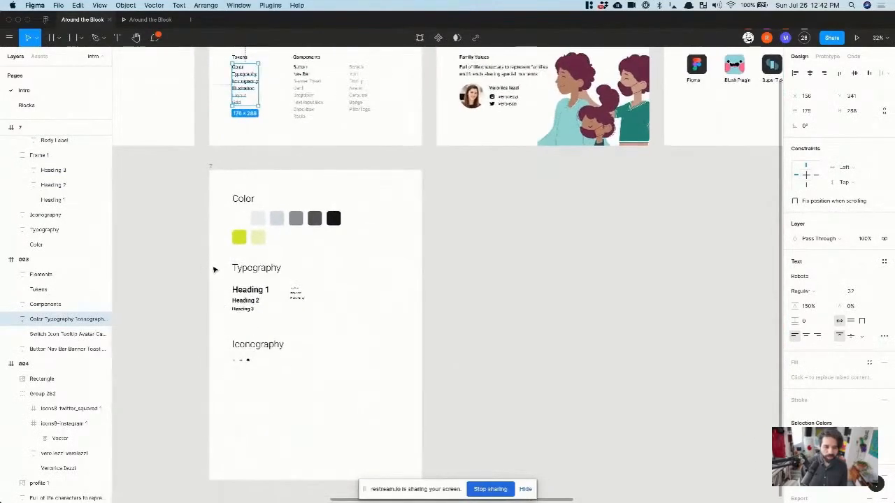
- Move the text samples and Iconography section up toward the Typography title, and the icon row closer to the Iconography title
click(215, 295)
drag(301, 321, 330, 385)
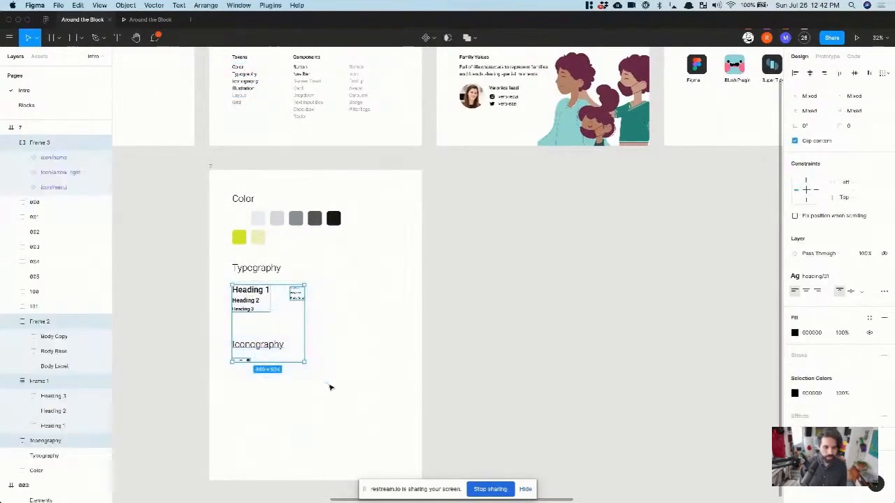
key(shift+Up)
key(shift+Up)
key(shift+Up)
key(alt)
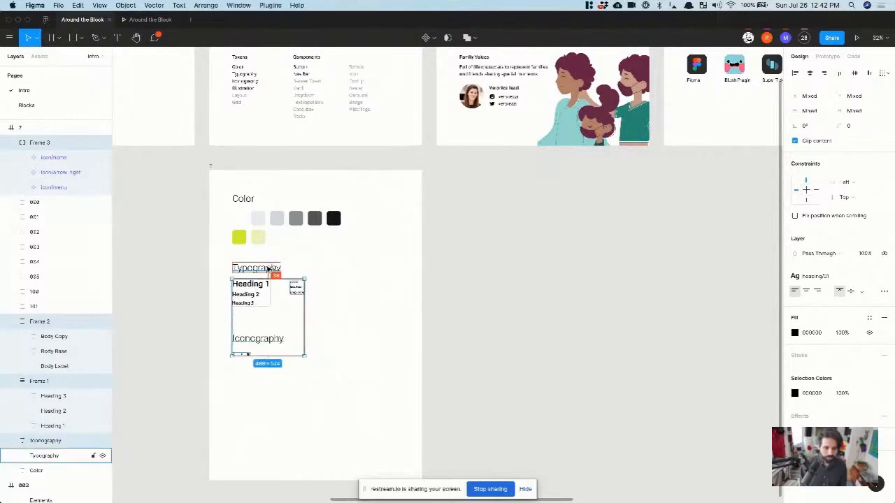
mouse_move(212, 343)
mouse_down()
mouse_move(275, 390)
mouse_move(224, 356)
mouse_up()
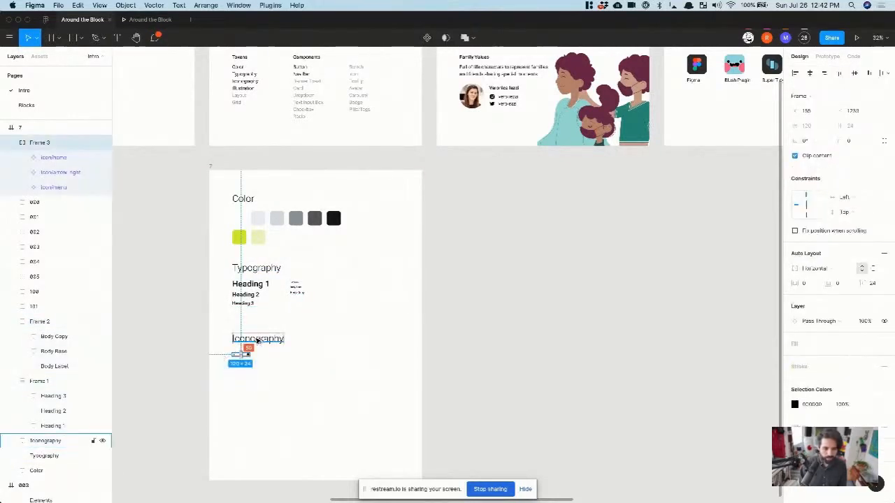
key(alt)
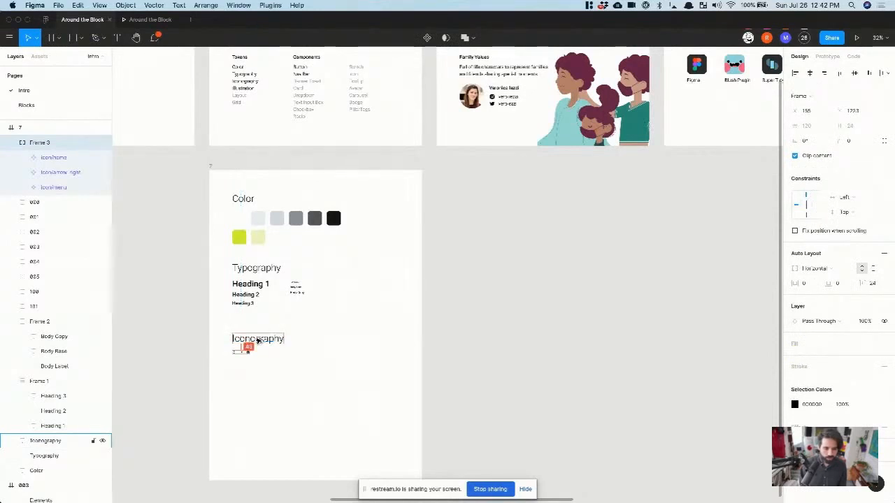
- Move the Iconography title together with its icon row up to reduce the gap below the heading samples
shift+click(258, 341)
scroll(240, 346, up, 5)
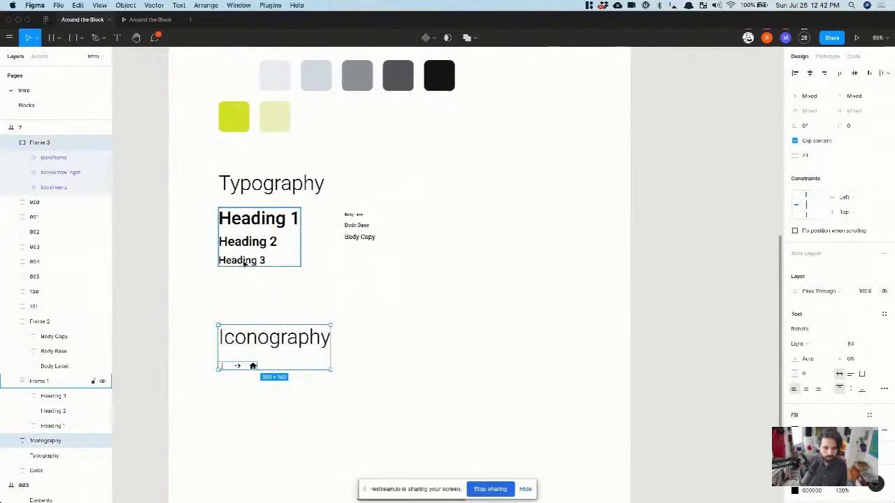
key(shift+Up)
key(shift+Up)
key(shift+Up)
key(shift+Up)
key(shift+Up)
key(shift+Up)
key(shift+Up)
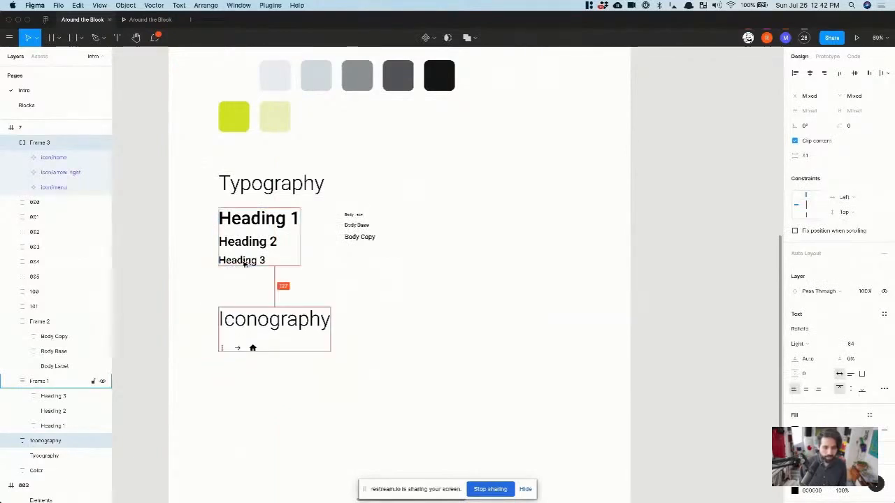
key(shift+Up)
key(shift+Up)
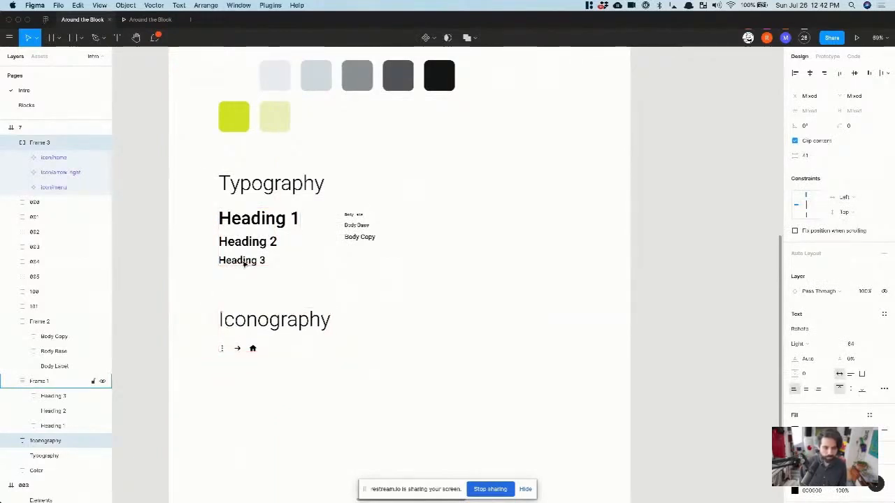
key(shift+Down)
key(shift+Down)
key(shift+Down)
key(shift+Down)
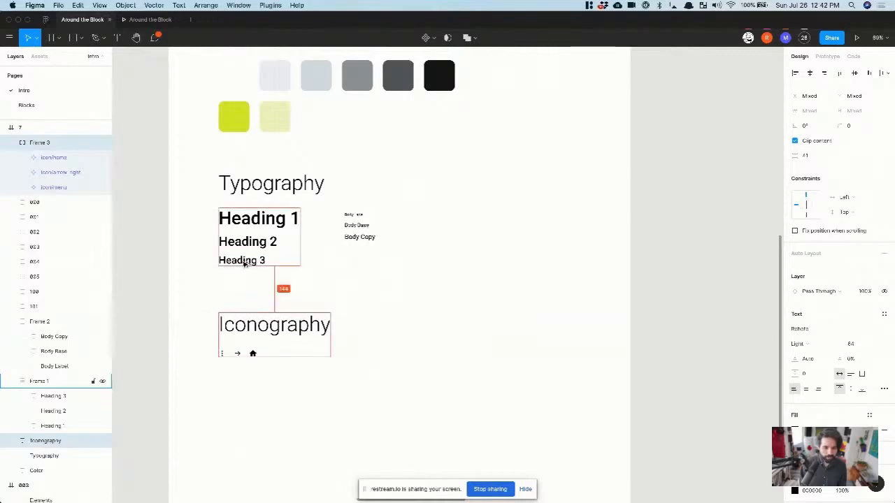
- Move the whole Typography and Iconography sections down to widen the gap below the color swatches
drag(198, 162, 402, 439)
key(shift+Down)
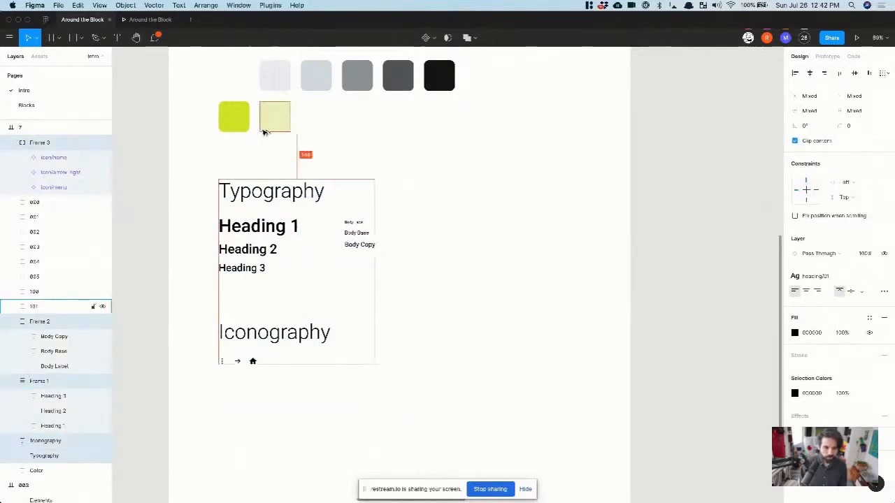
scroll(263, 132, down, 6)
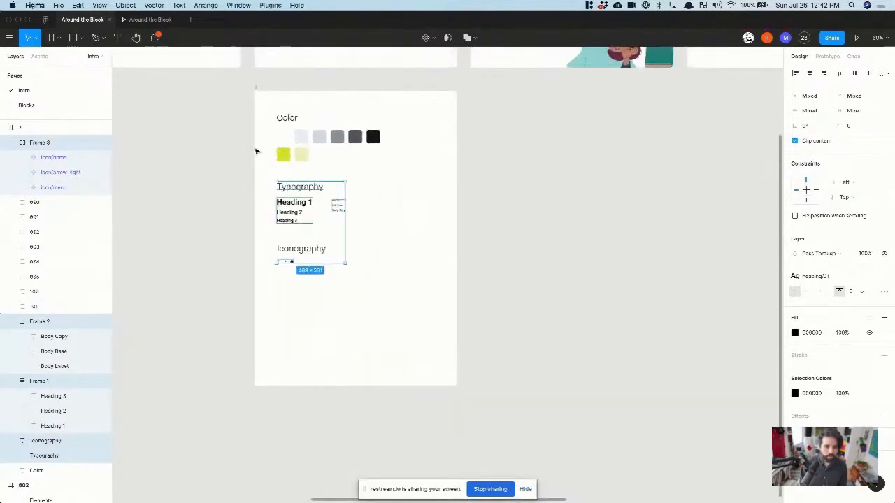
- Check the spacing between the section titles and their samples in the Color, Typography and Iconography sections
drag(259, 141, 387, 288)
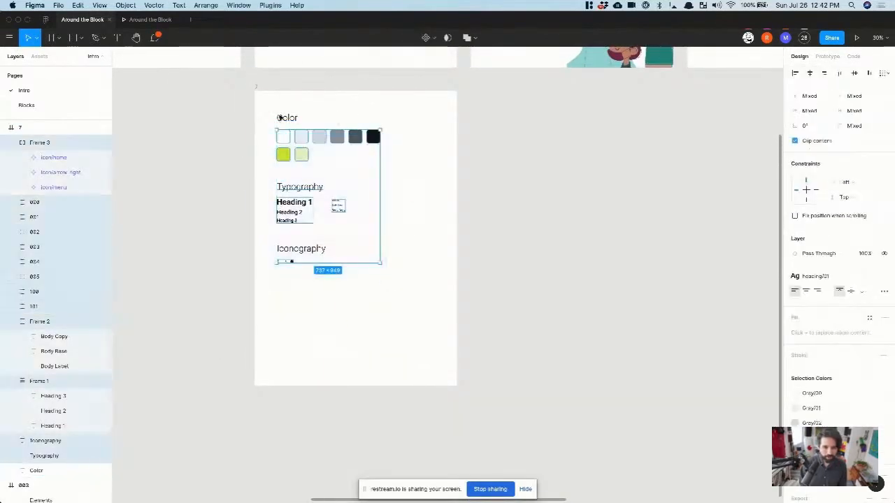
shift+click(285, 121)
drag(241, 194, 378, 256)
shift+click(307, 189)
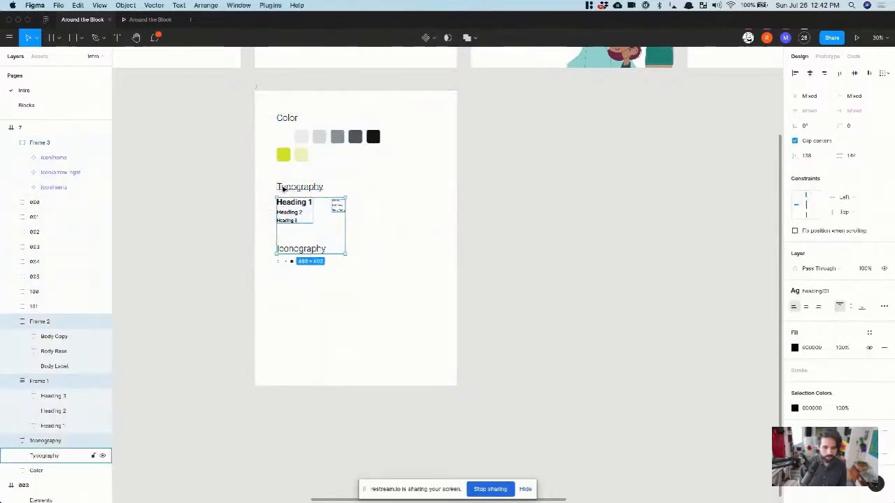
scroll(279, 187, up, 5)
click(298, 259)
drag(233, 206, 526, 461)
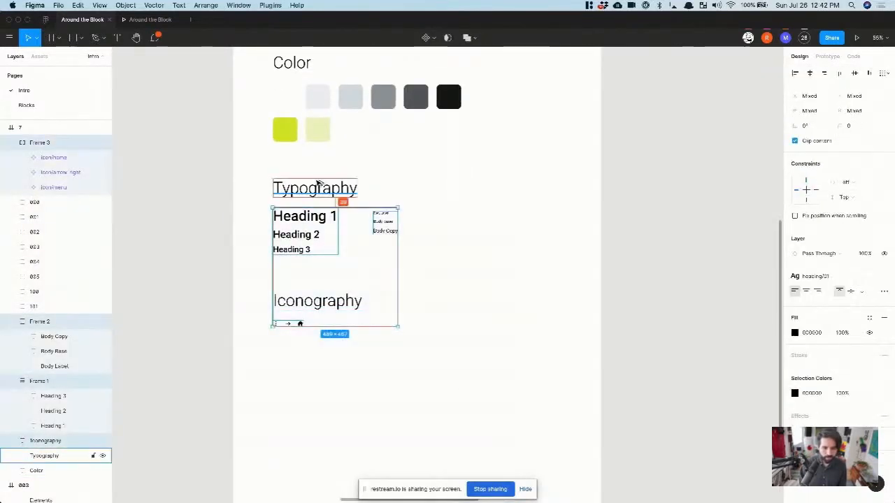
click(239, 279)
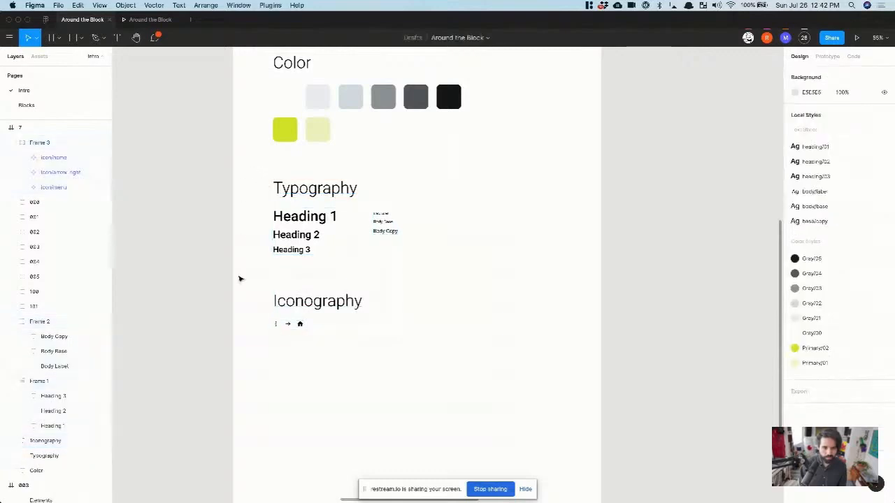
- Nudge everything below the Color title up slightly, and move the icon row up 1 px toward the Iconography title
drag(252, 348, 543, 82)
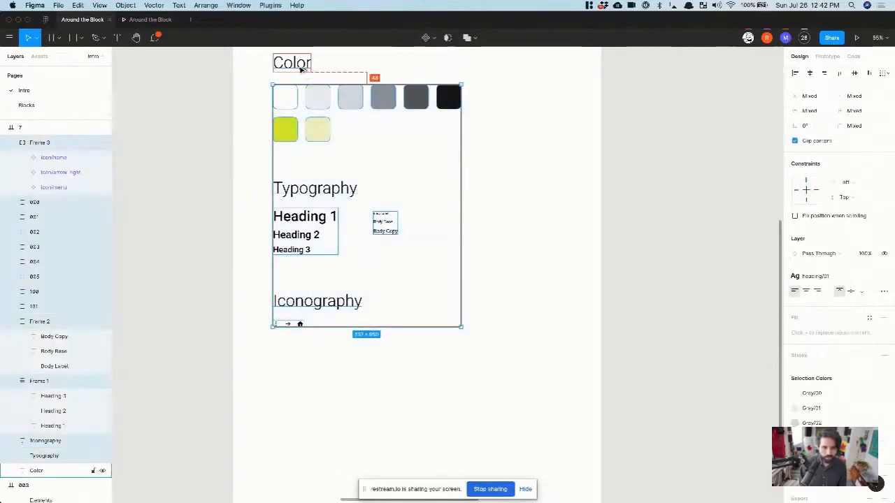
drag(236, 349, 295, 319)
key(alt)
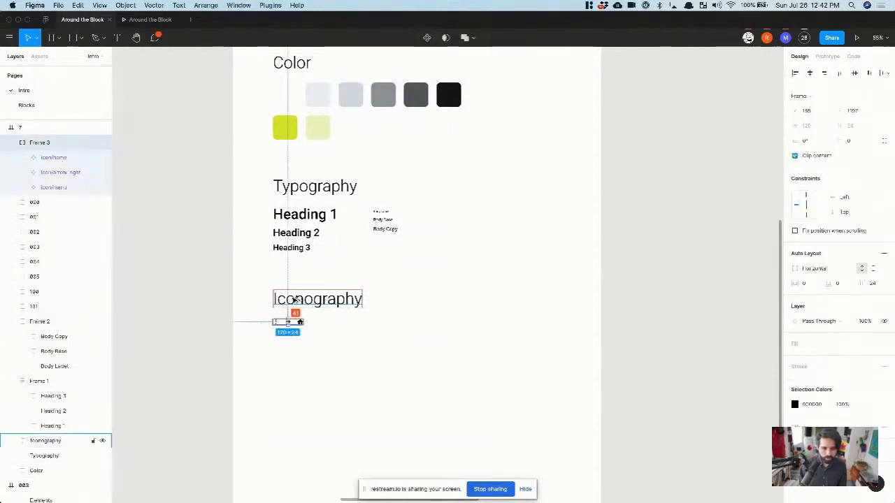
key(Up)
click(228, 303)
- Examine the respaced design system page alongside the Elements, Illustration and Tools frames
scroll(228, 303, down, 3)
scroll(228, 304, down, 1)
scroll(229, 303, right, 1)
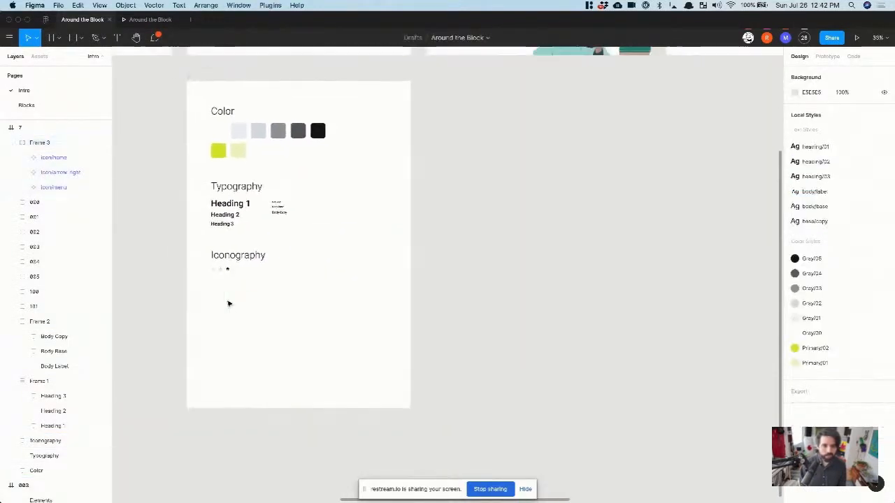
scroll(228, 304, left, 1)
scroll(228, 304, up, 4)
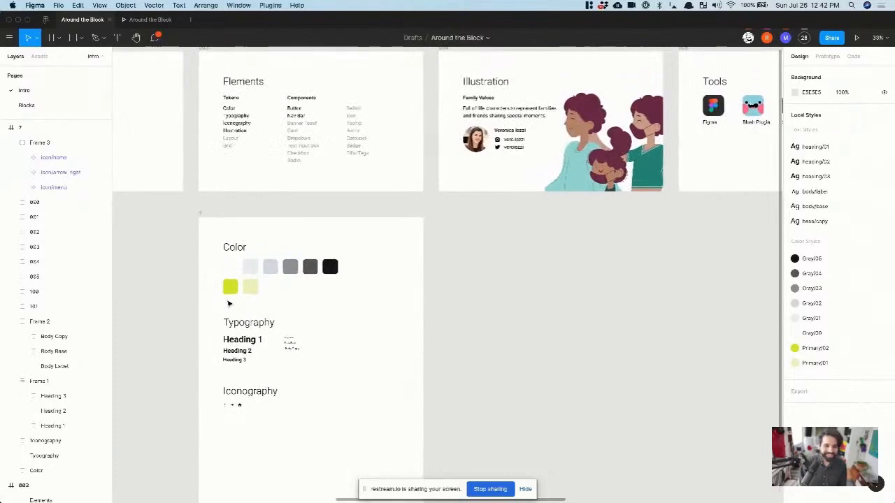
scroll(228, 303, left, 1)
scroll(228, 304, up, 1)
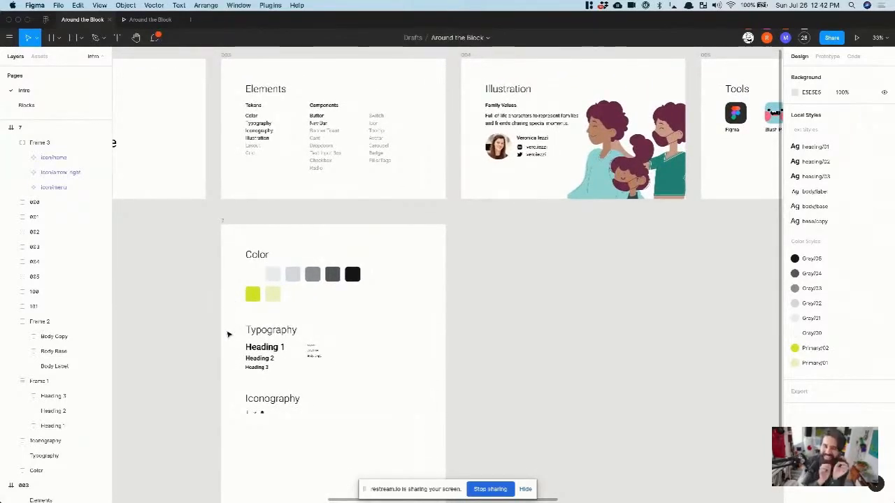
scroll(231, 329, up, 2)
scroll(232, 246, up, 3)
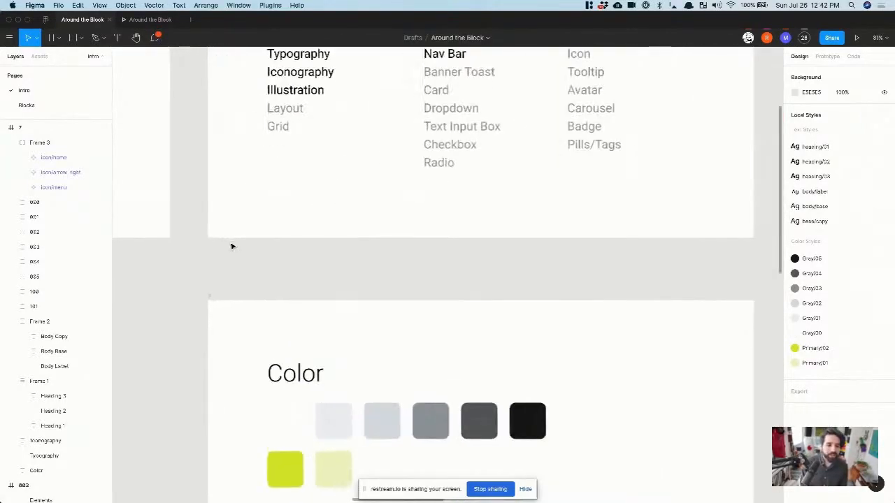
scroll(231, 246, down, 4)
scroll(238, 247, down, 4)
- Duplicate the Iconography title below the icon row, aligned with the section titles above
click(246, 256)
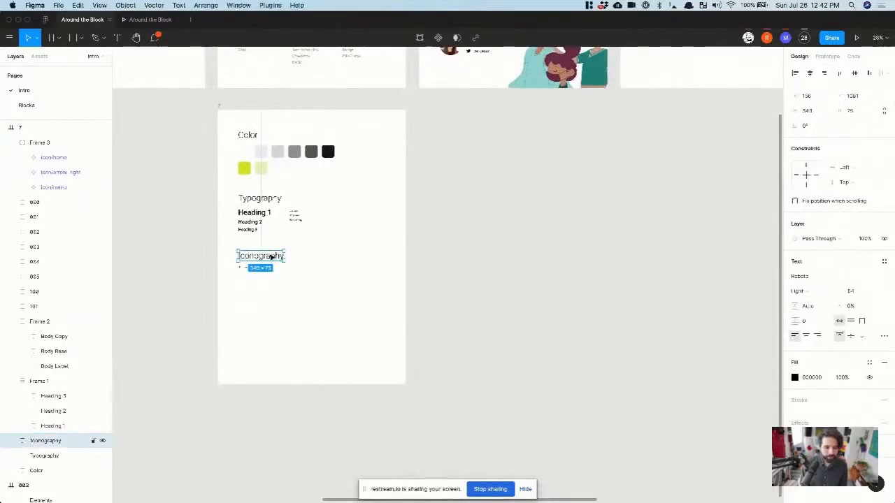
drag(272, 258, 271, 293)
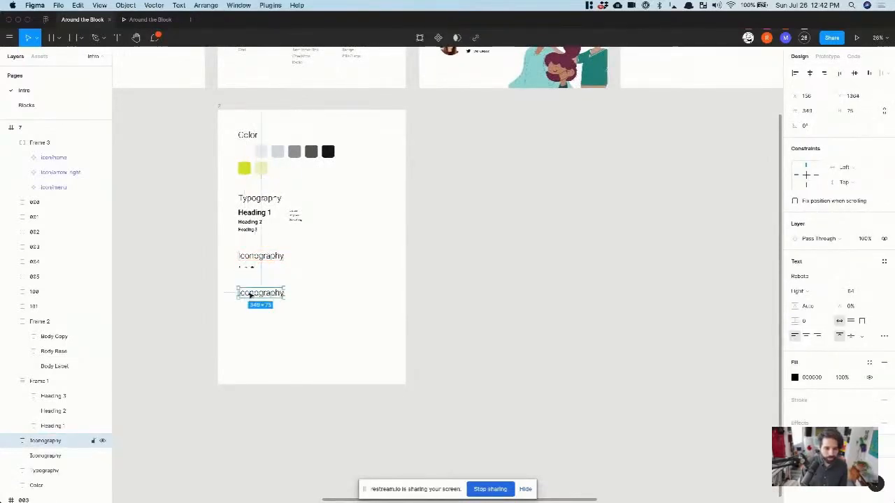
scroll(238, 302, up, 3)
click(272, 381)
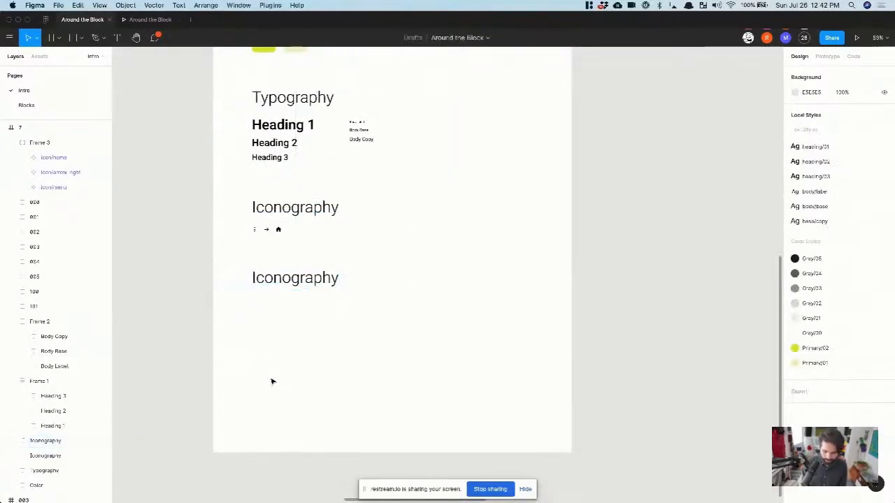
- Launch the Blush illustration plugin with the design system frame selected
right_click(283, 382)
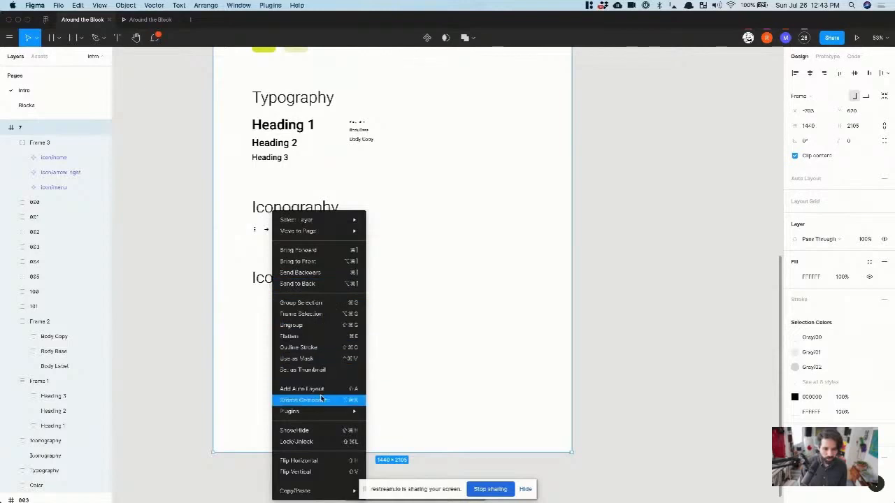
mouse_move(322, 411)
click(401, 318)
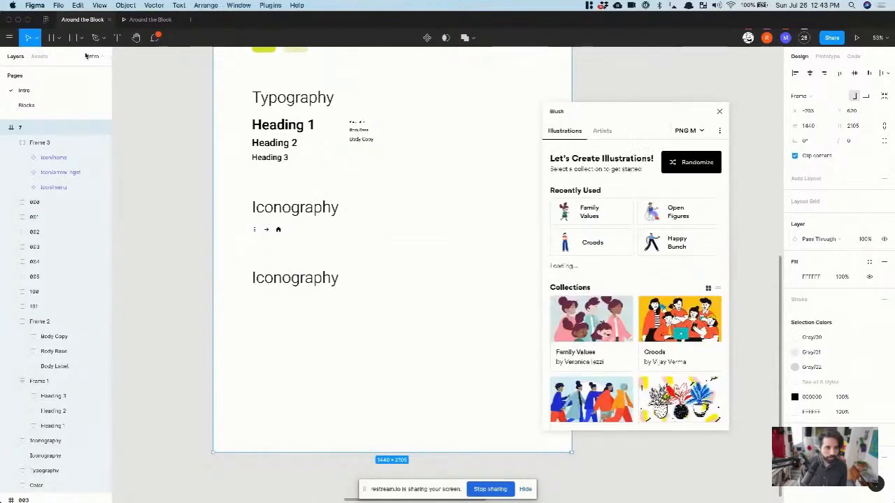
- Open the plugin listings in the Figma Community and browse the popular plugins
click(45, 19)
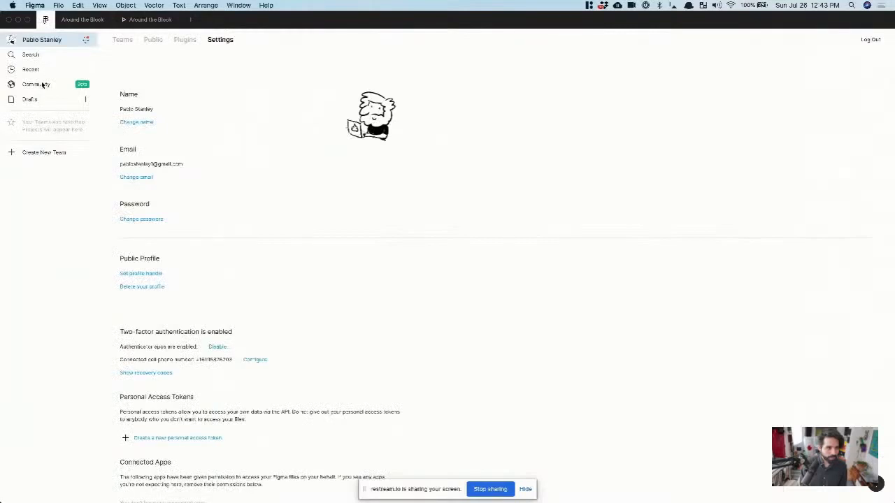
click(42, 84)
click(148, 123)
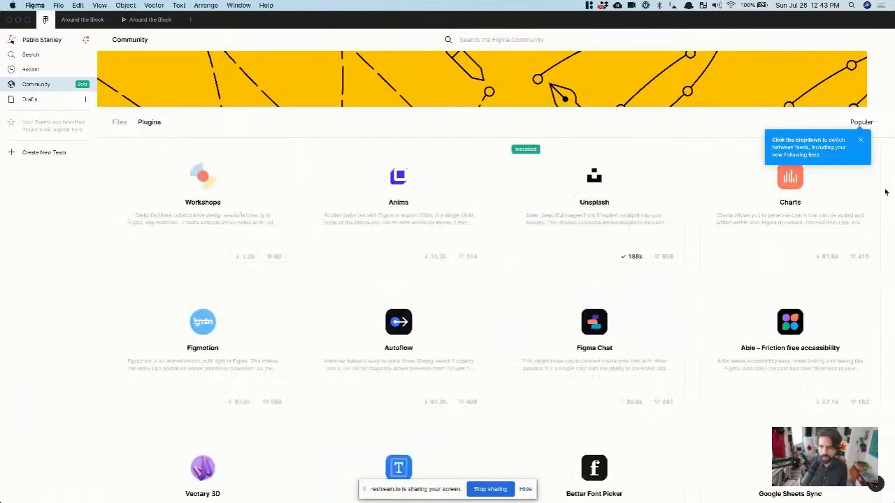
scroll(613, 313, down, 10)
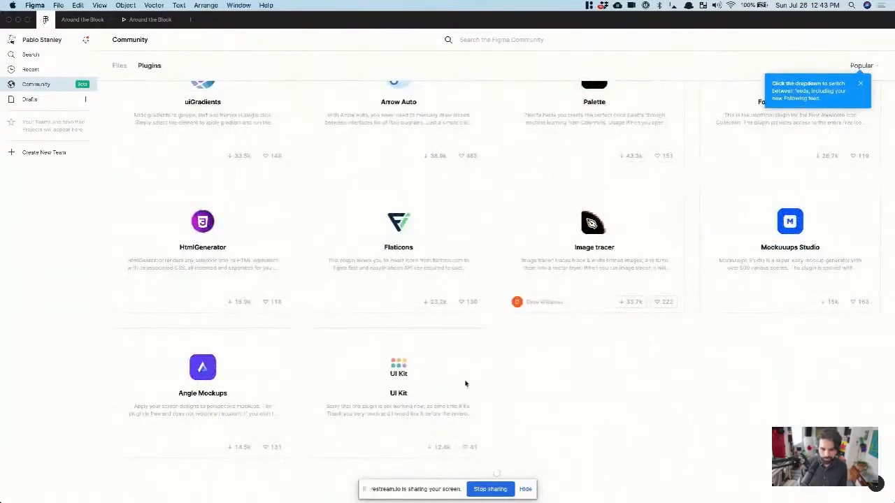
scroll(485, 393, up, 10)
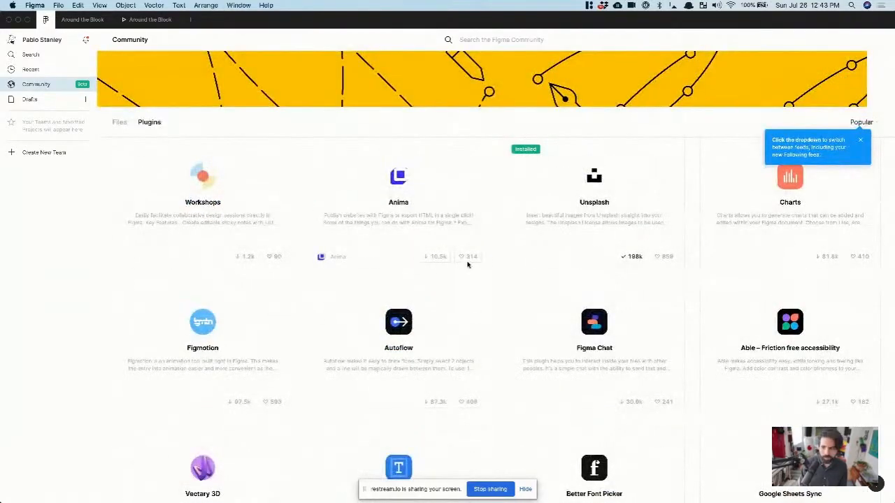
- Browse the Community plugins, search for "blush" and open the Blush plugin's page
scroll(687, 310, down, 15)
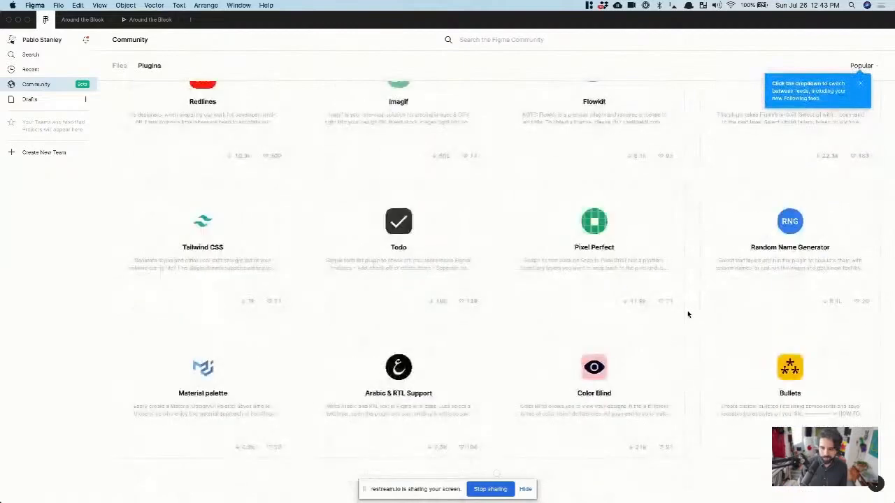
scroll(687, 313, up, 8)
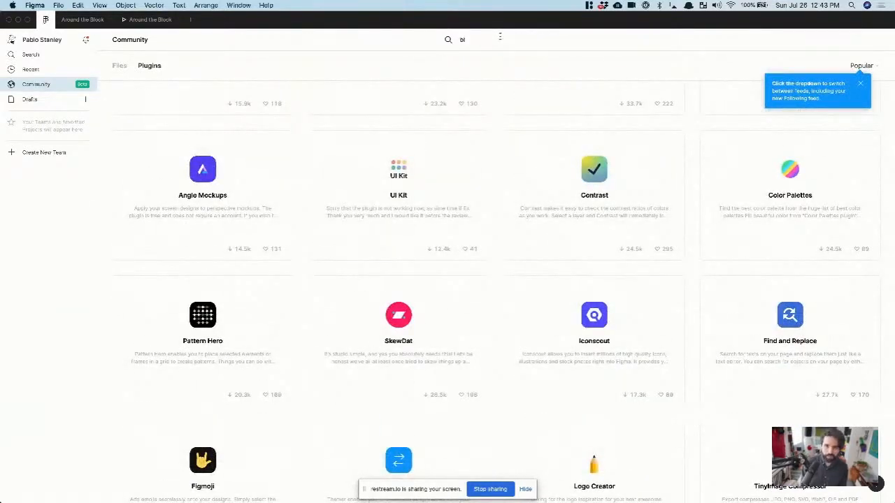
text(ush)
key(Return)
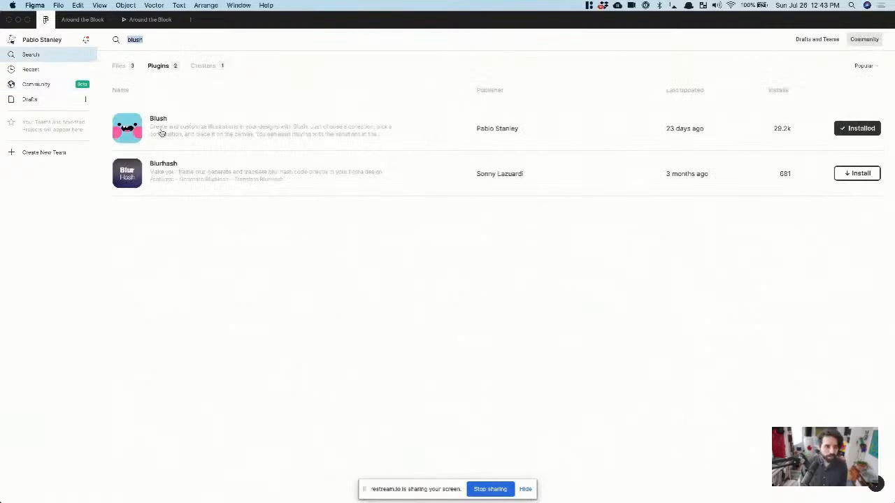
click(162, 128)
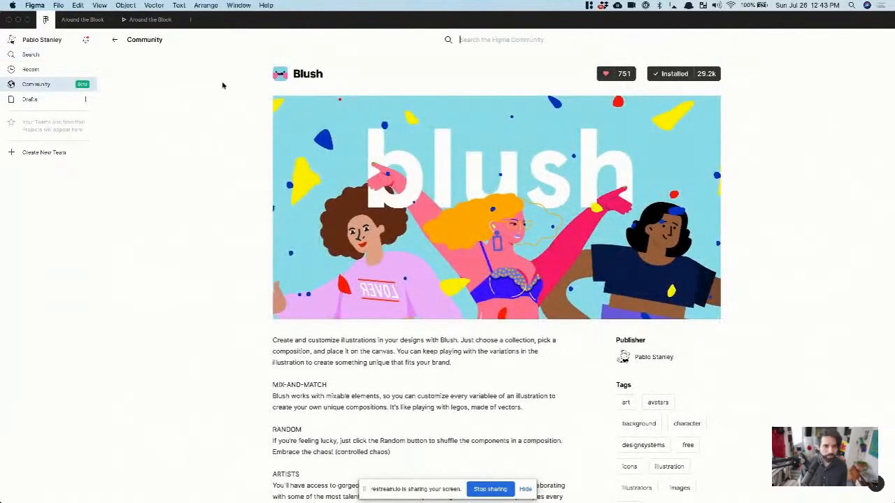
- Search the Figma Community for the "super tidy" plugin
click(115, 39)
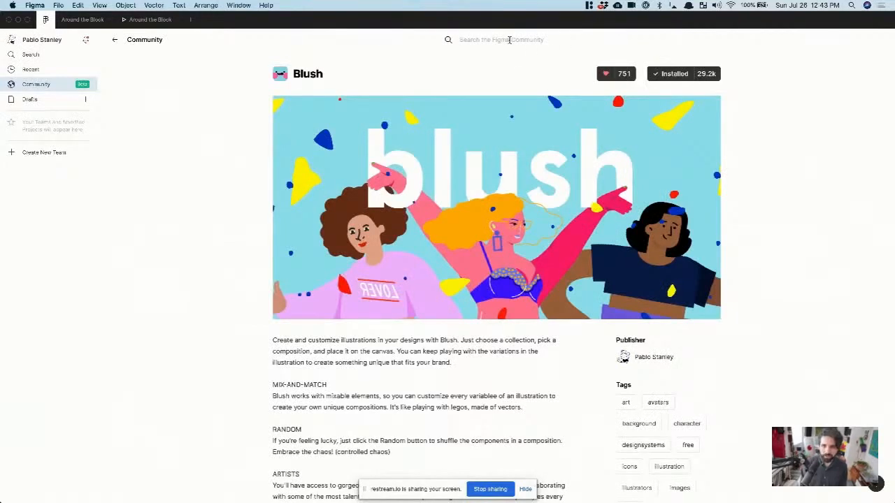
text(super tidy)
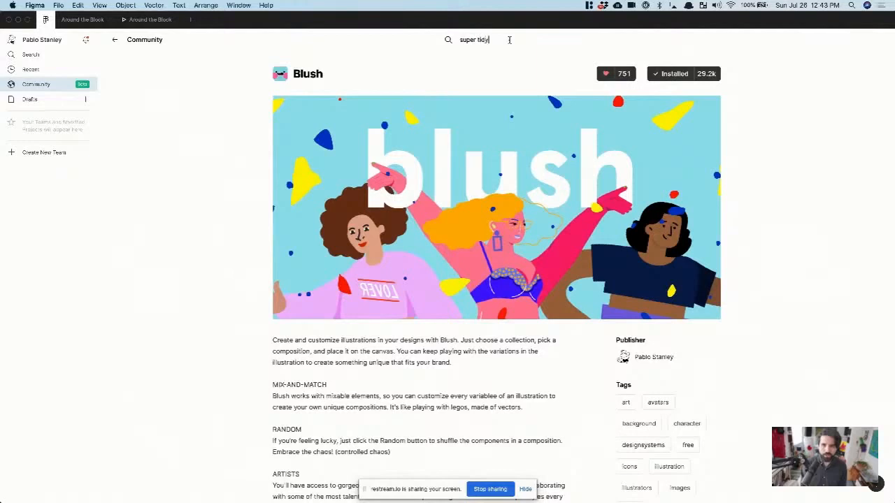
key(Return)
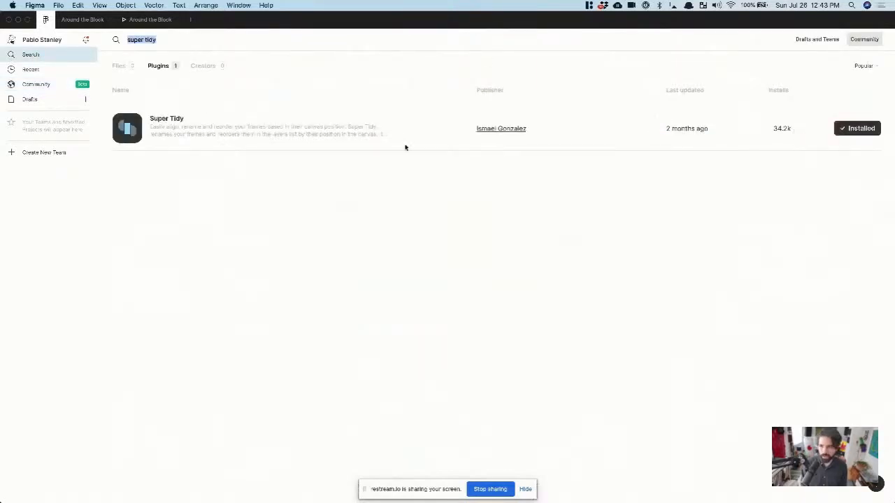
- Return to the Around the Block design file, browse the Blush collections and open Family Values
click(148, 20)
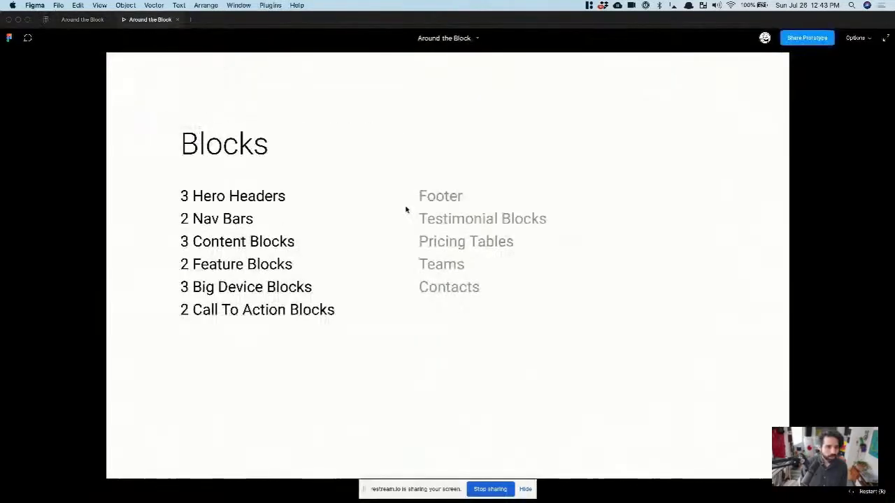
click(89, 19)
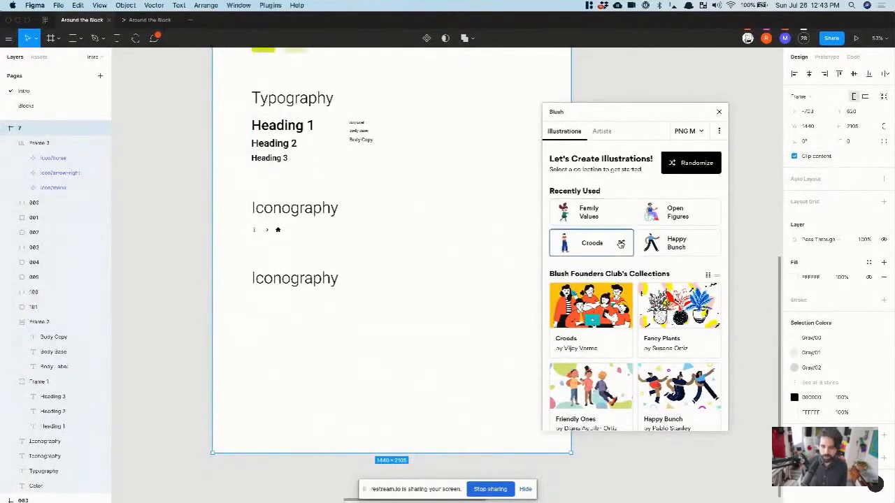
scroll(620, 242, down, 10)
scroll(620, 242, down, 3)
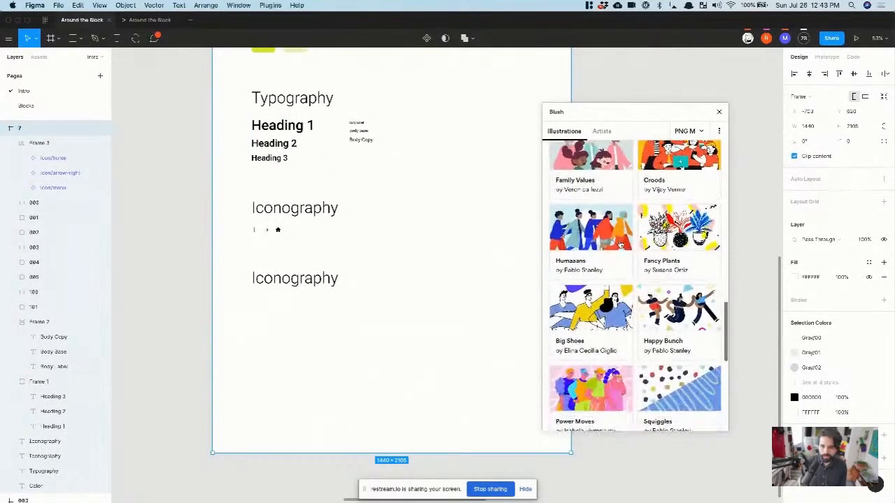
scroll(608, 241, up, 3)
scroll(599, 244, down, 1)
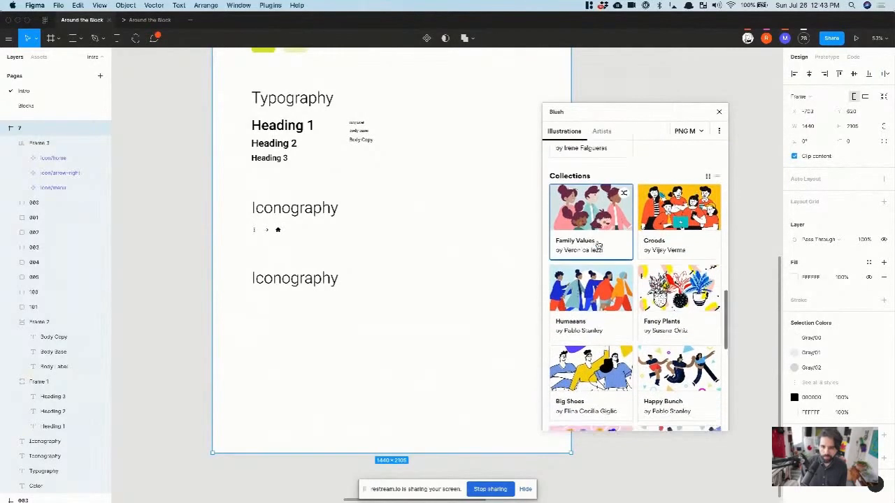
click(593, 235)
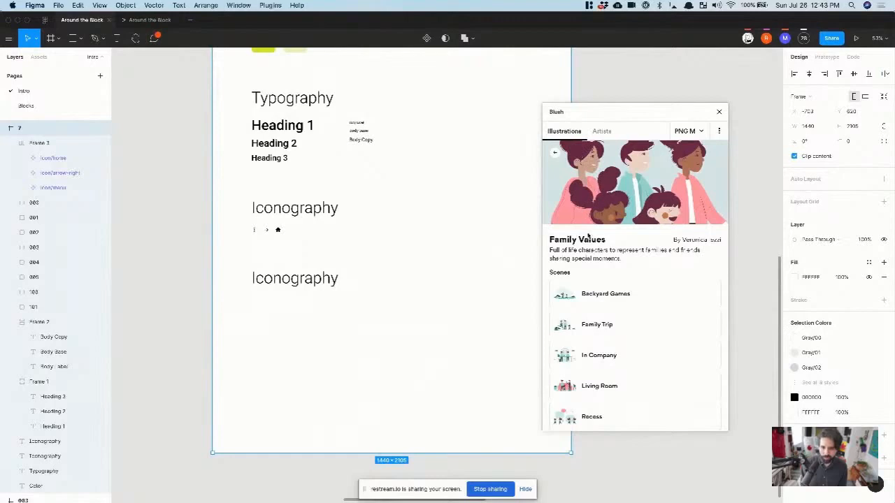
- View the Family Values illustrator's profile among the Blush artists and reopen the collection from there
click(604, 135)
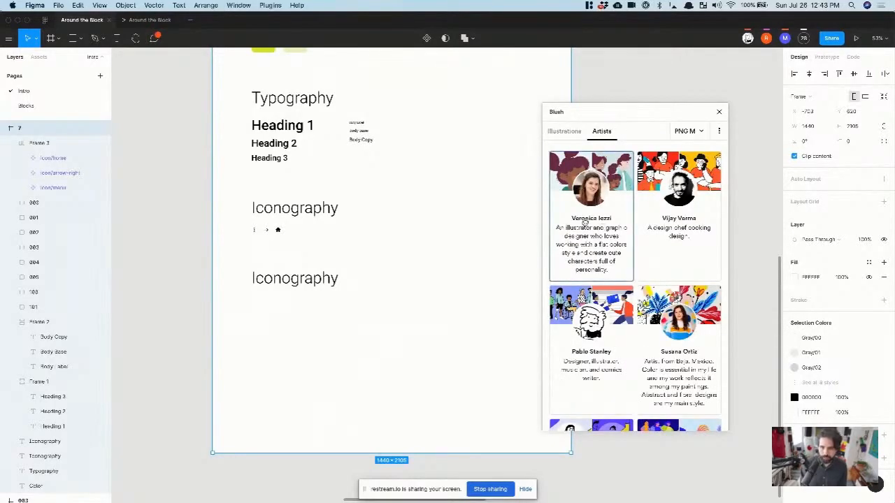
click(597, 199)
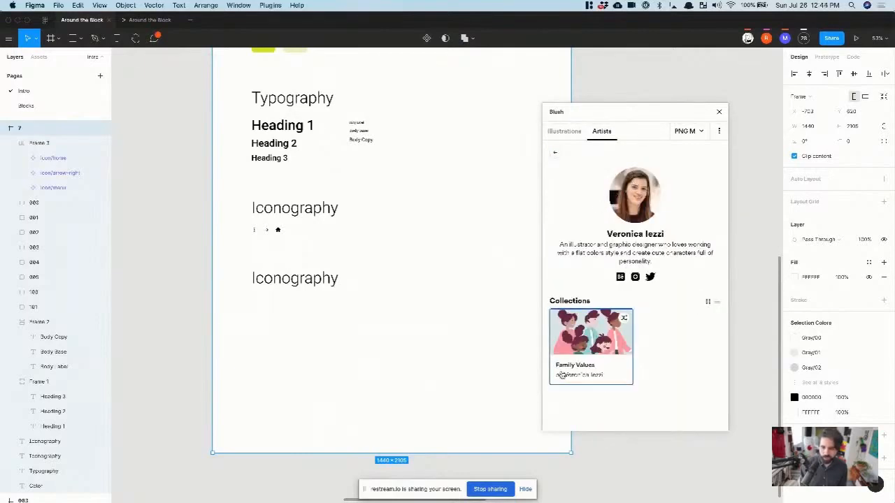
click(587, 355)
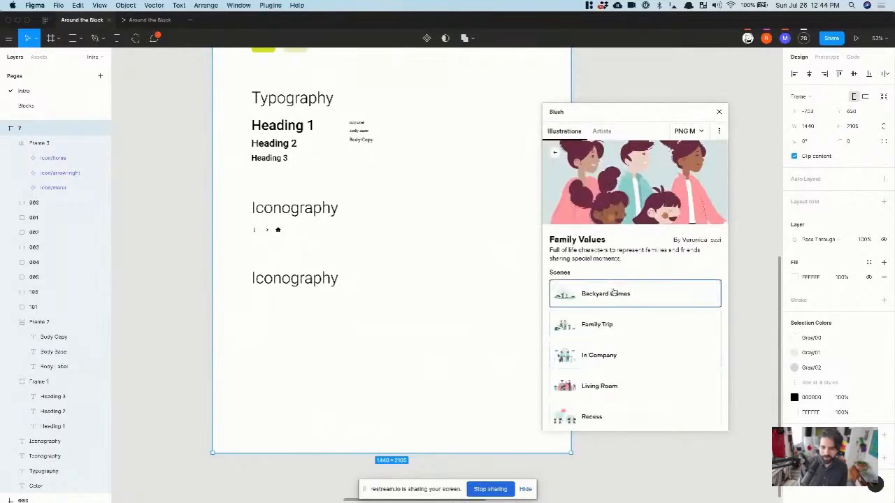
- Try inserting the Family Values Adult character with the design system frame selected, and undo the insertion
scroll(609, 294, down, 3)
scroll(613, 291, down, 5)
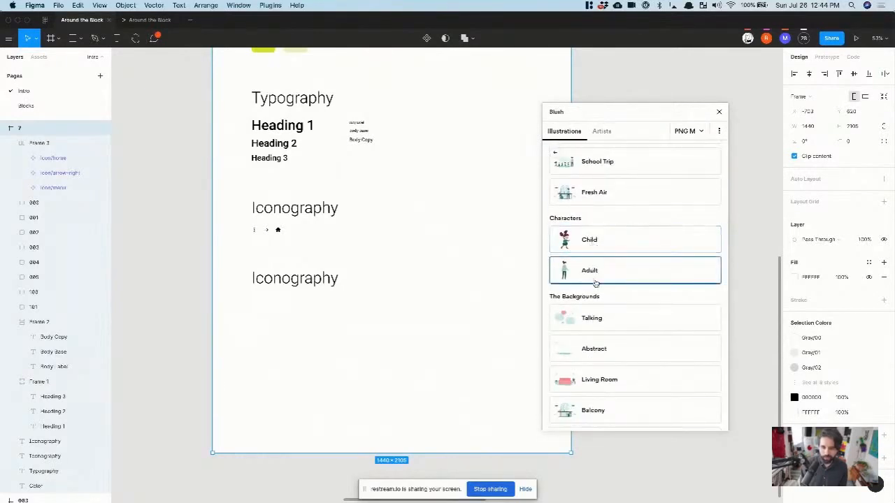
click(583, 272)
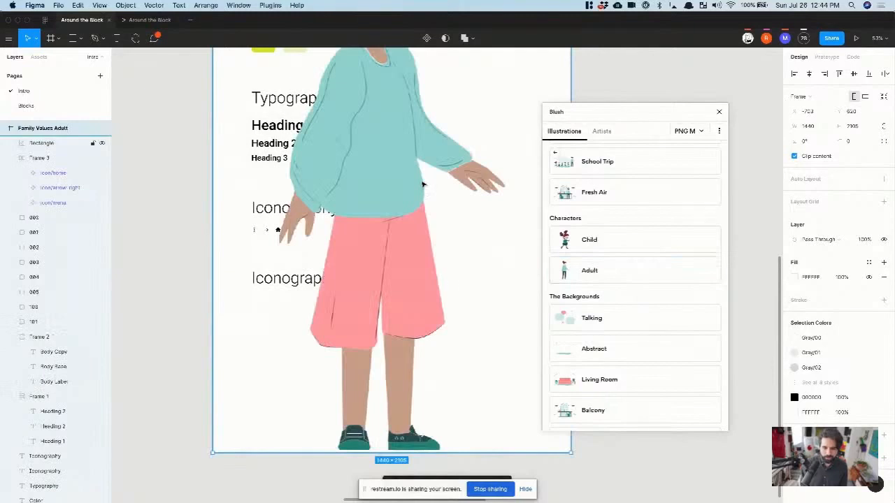
scroll(421, 185, down, 2)
click(243, 260)
key(super+z)
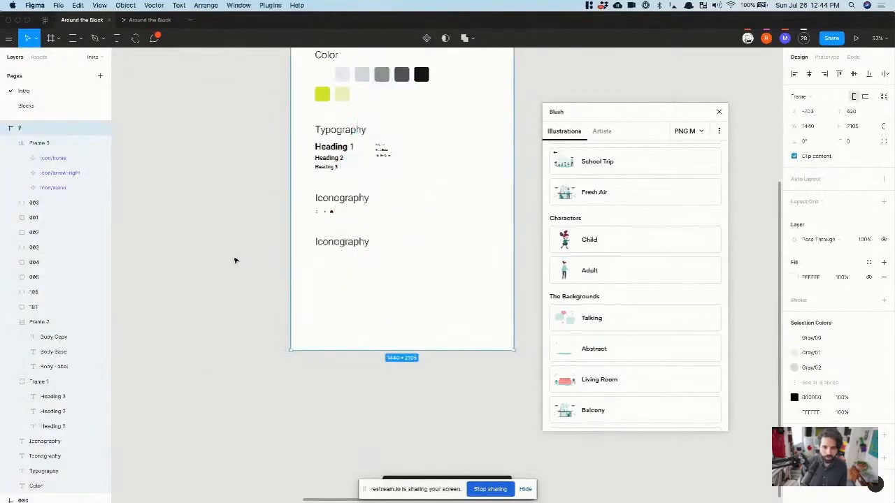
- Insert the Adult character with nothing selected, place it under the lower Iconography title and duplicate it alongside
click(194, 275)
click(576, 272)
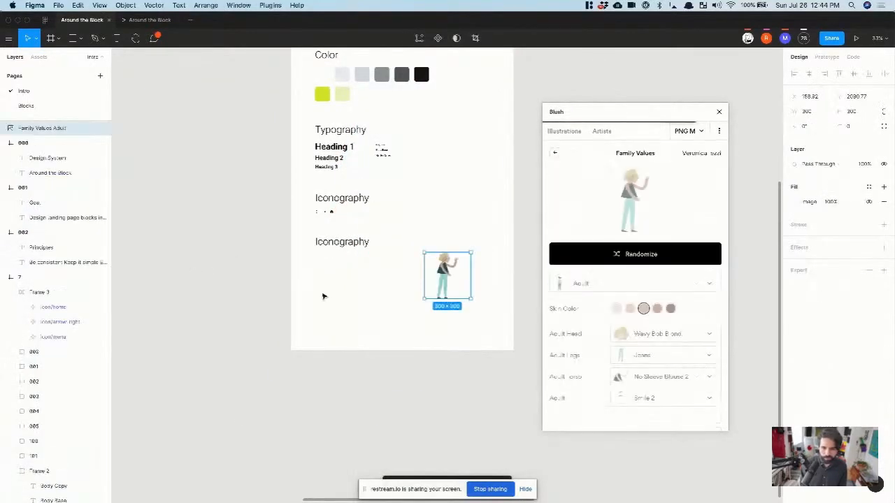
drag(427, 287, 400, 285)
- Switch the duplicated illustration to the Child character and place it right beside the adult's feet
click(637, 288)
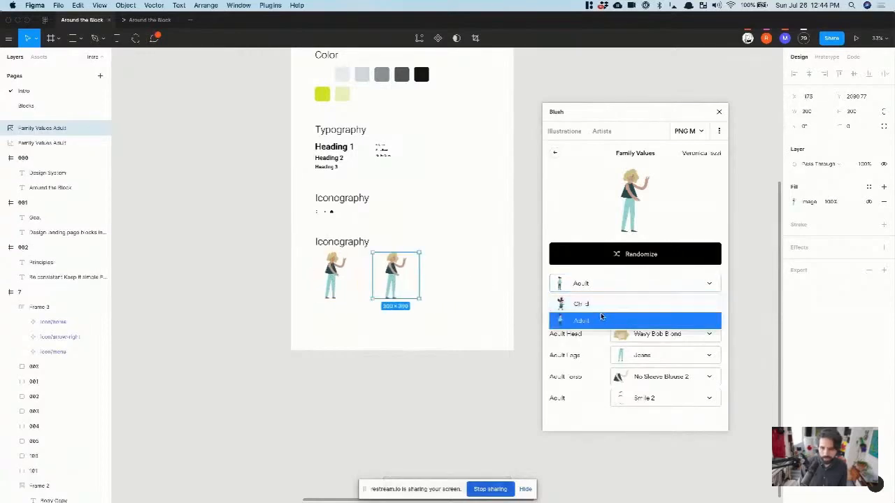
click(598, 306)
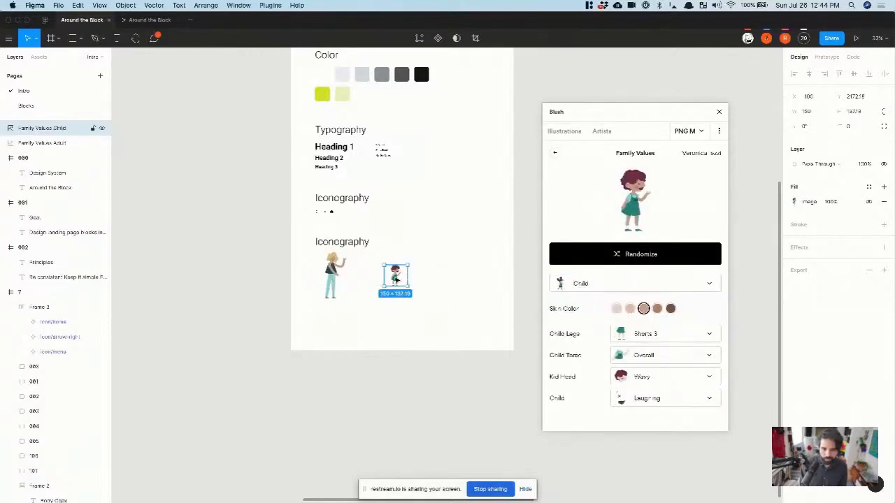
drag(395, 279, 364, 296)
click(464, 268)
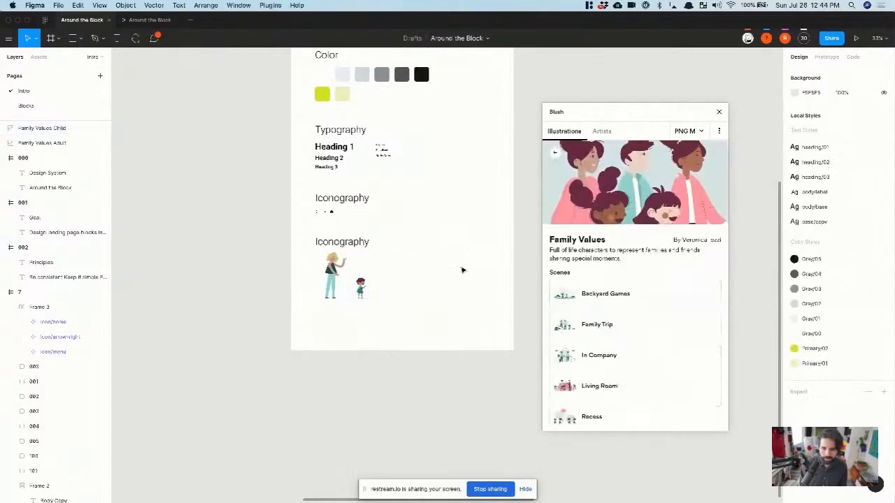
- Insert the Living Room scene from Family Values and place it to the right of the adult and child
scroll(613, 314, down, 3)
scroll(614, 315, down, 2)
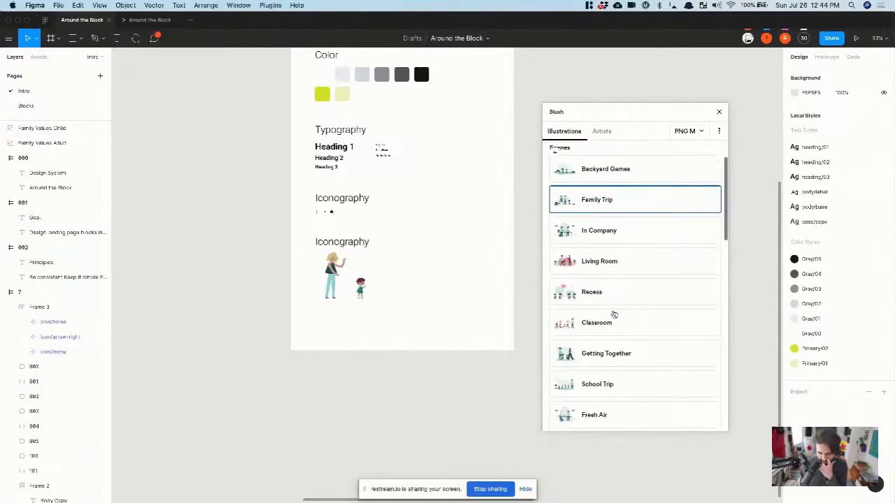
click(599, 247)
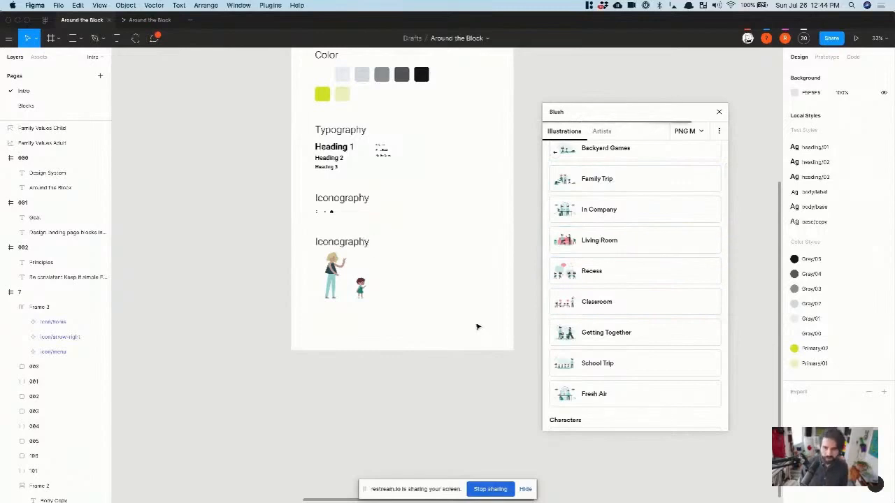
drag(454, 287, 424, 289)
click(529, 298)
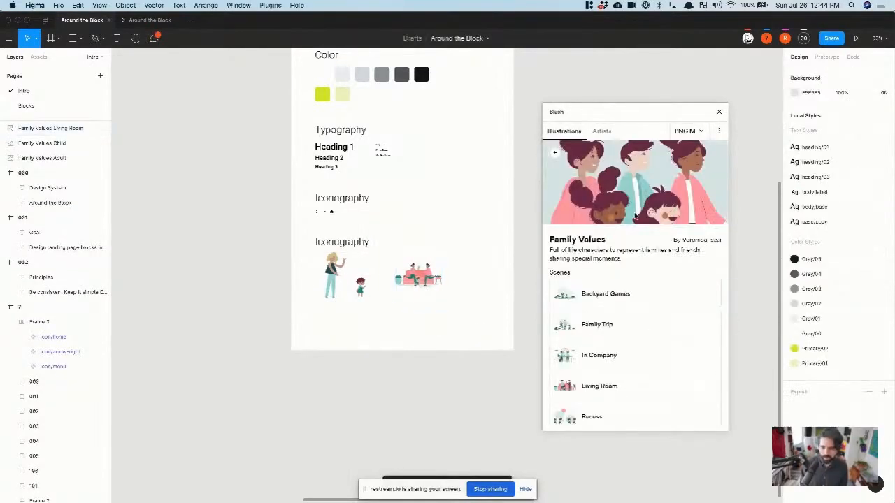
- Insert the Keeping in Touch composition, place it below the adult and child, and duplicate it under the Living Room scene
scroll(621, 294, down, 10)
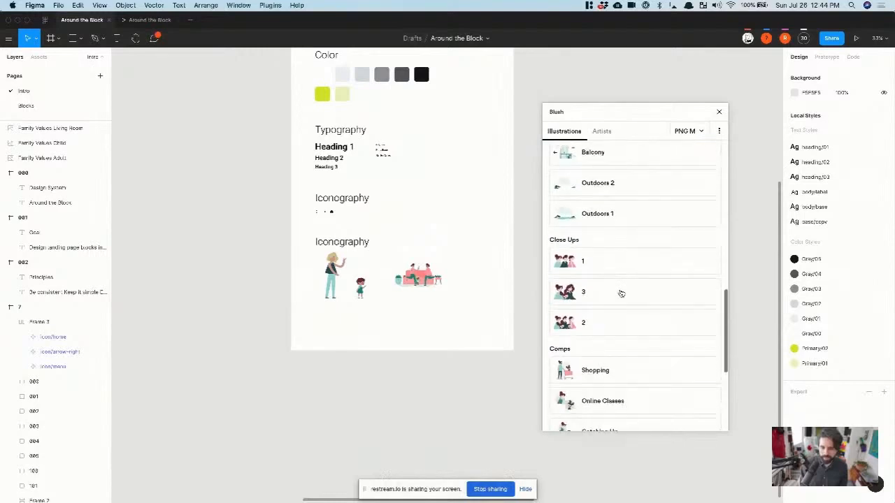
scroll(621, 294, down, 3)
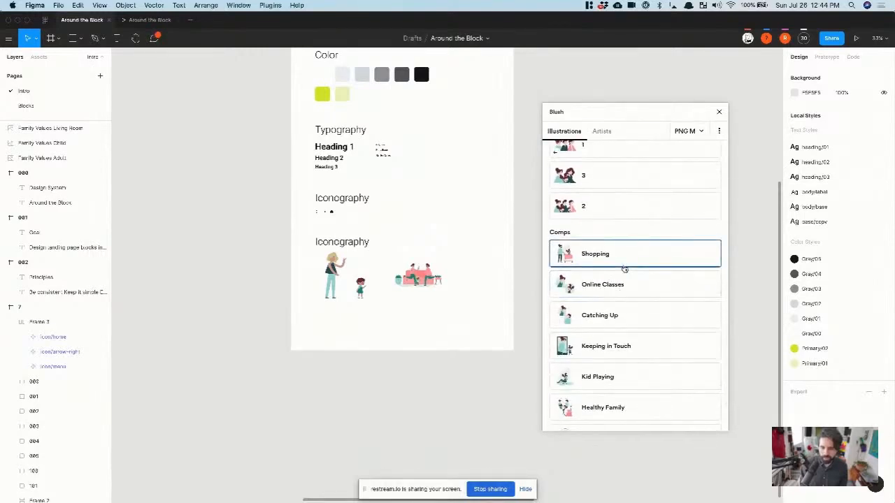
scroll(623, 294, down, 1)
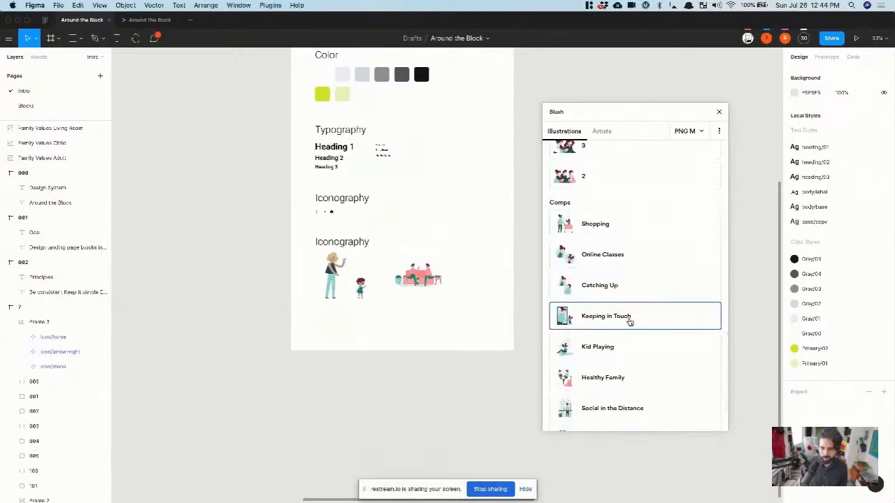
click(629, 319)
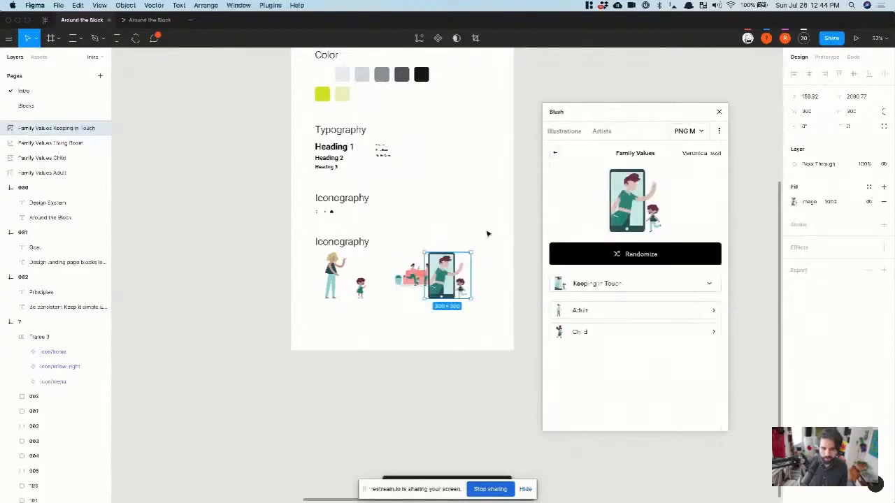
drag(439, 297, 428, 338)
- Switch the duplicated Keeping in Touch illustration to the Healthy Family composition and deselect it
click(631, 283)
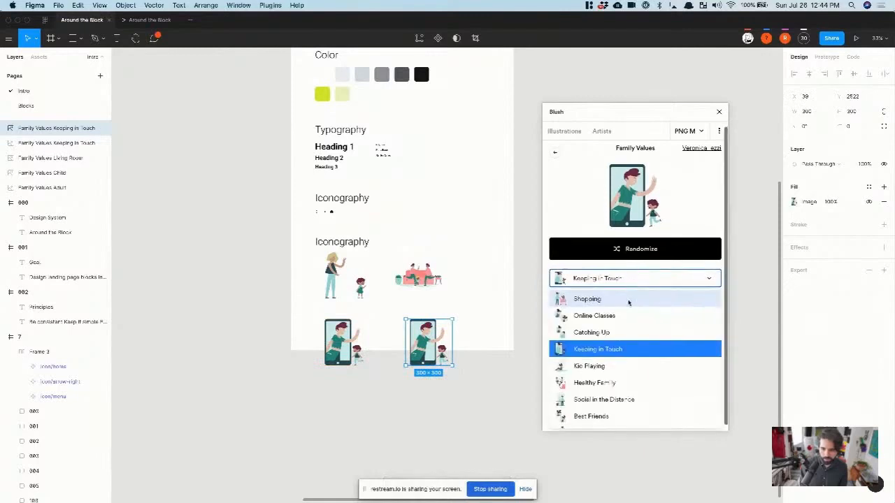
click(630, 381)
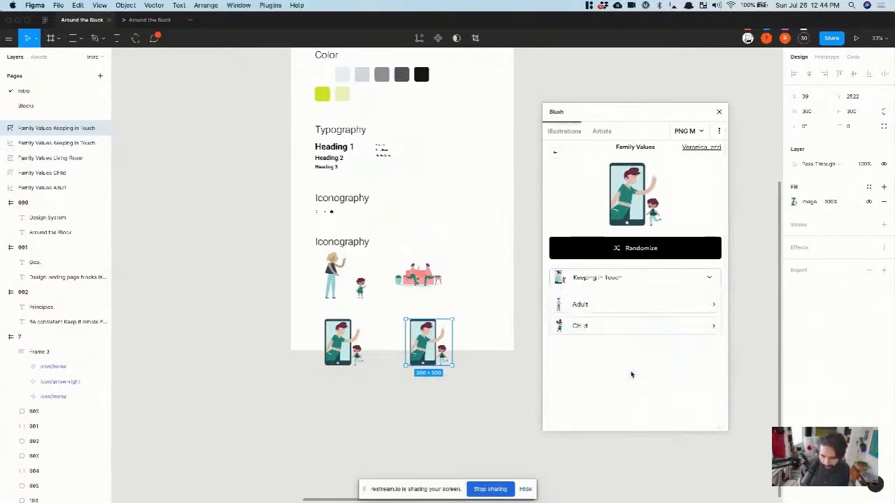
click(485, 273)
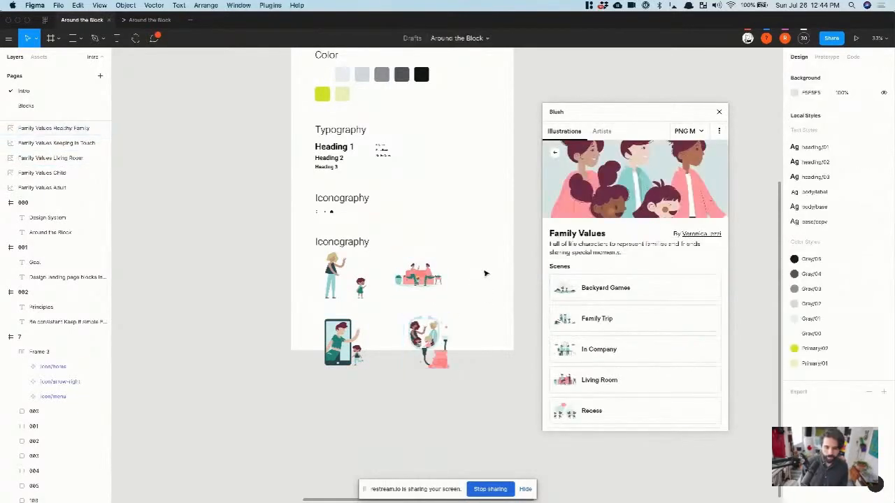
- Cut the five Family Values illustrations and paste them inside the design system frame
drag(482, 254, 347, 349)
key(Delete)
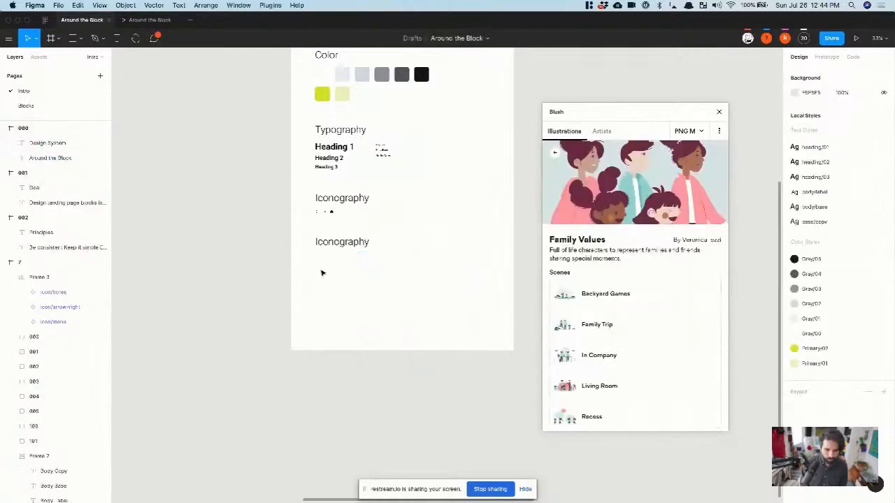
click(325, 246)
key(super+z)
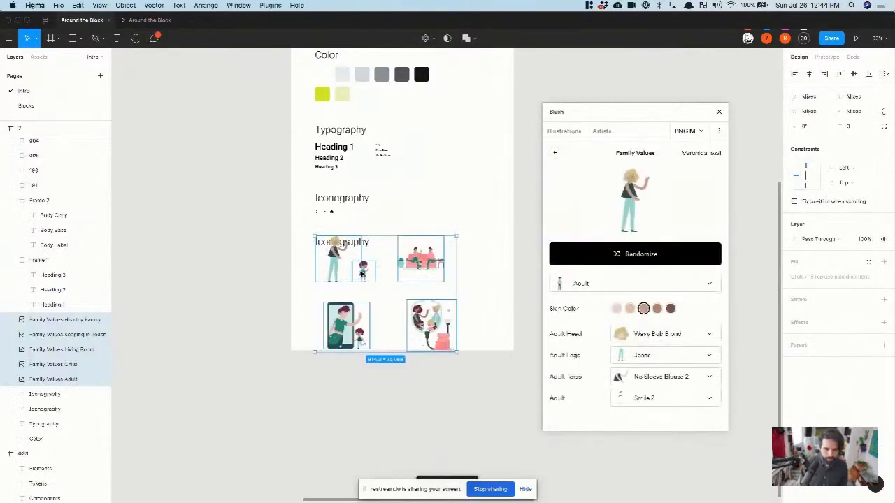
scroll(357, 304, down, 5)
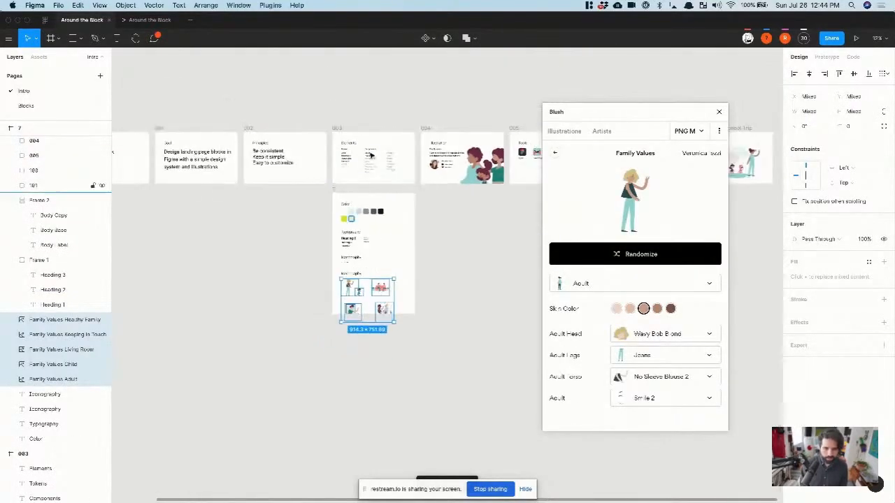
- Extend the design system frame downward to about 2509 px tall so it encloses all the illustrations
click(333, 190)
drag(371, 312, 371, 337)
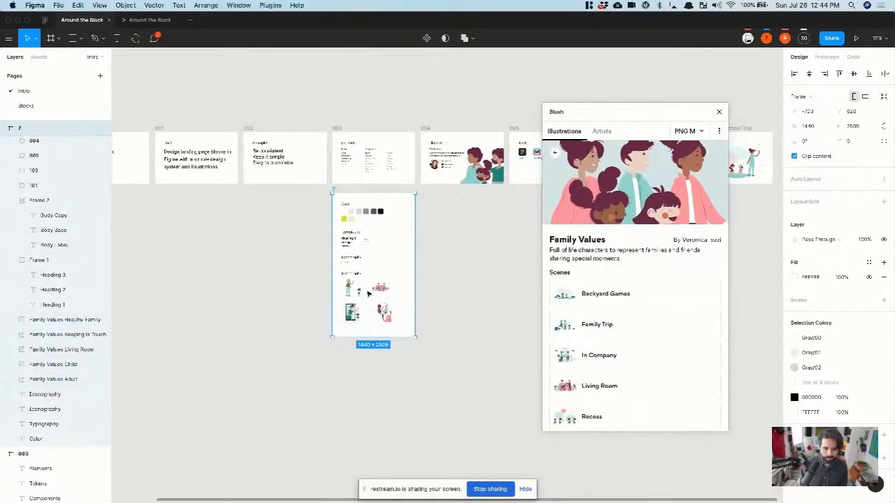
scroll(368, 294, up, 5)
click(279, 334)
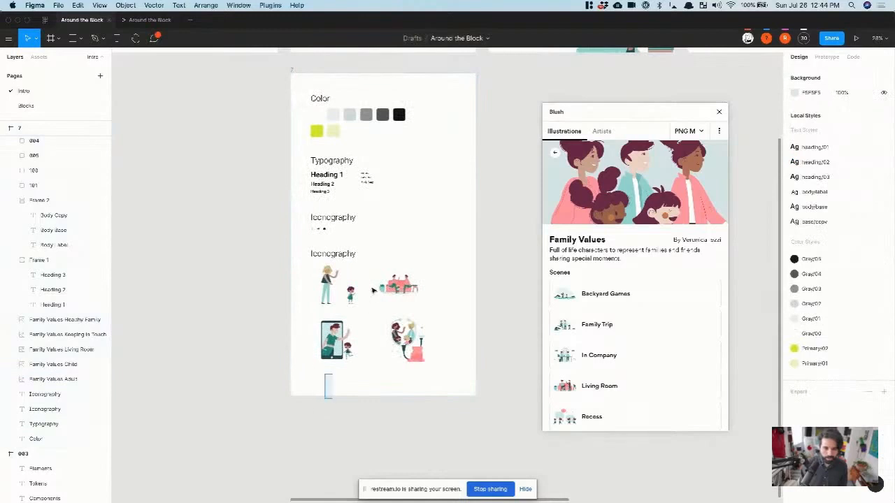
- Tidy up the five Family Values illustrations into an evenly spaced arrangement and close the Blush plugin
drag(307, 399, 445, 263)
click(884, 75)
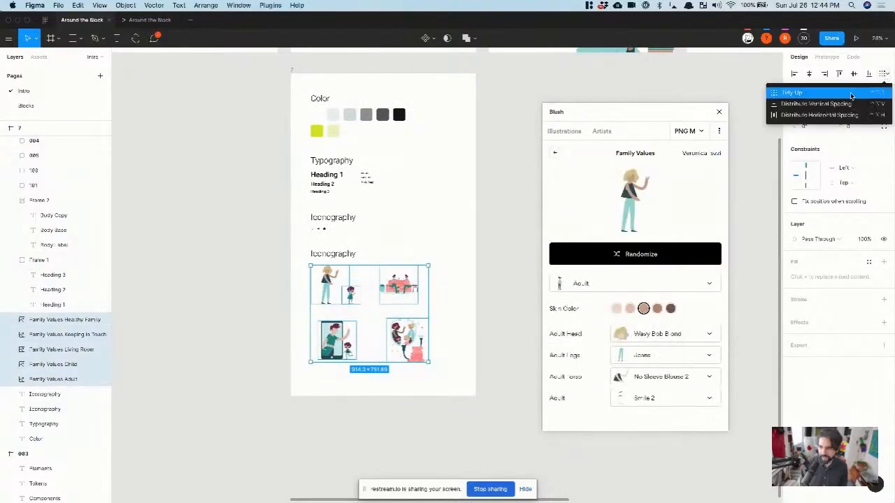
click(811, 89)
scroll(369, 327, up, 2)
scroll(368, 327, up, 1)
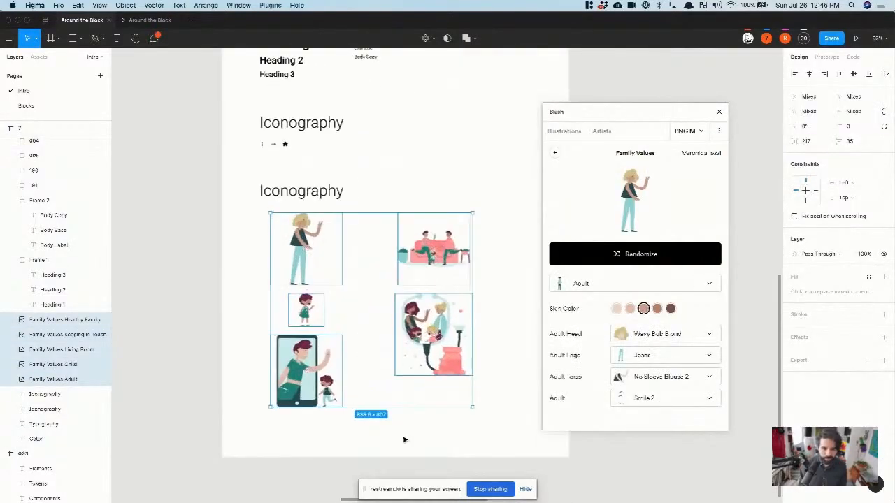
click(414, 430)
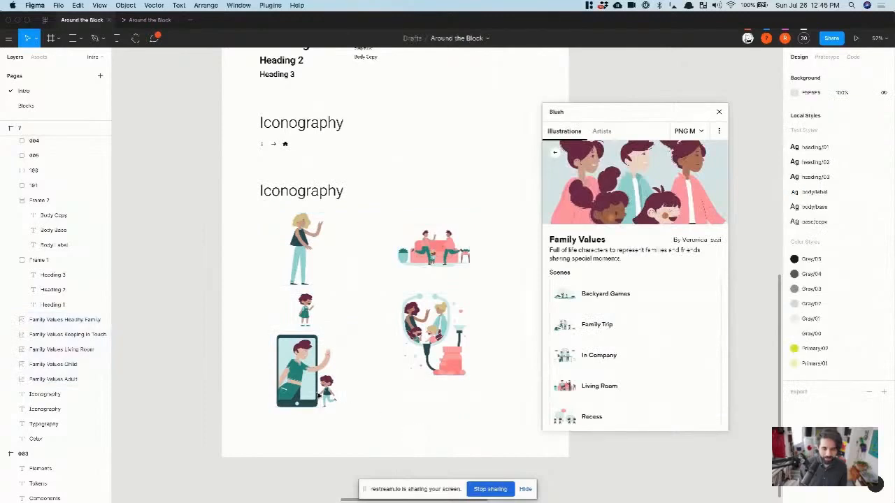
scroll(264, 428, right, 2)
scroll(265, 428, down, 1)
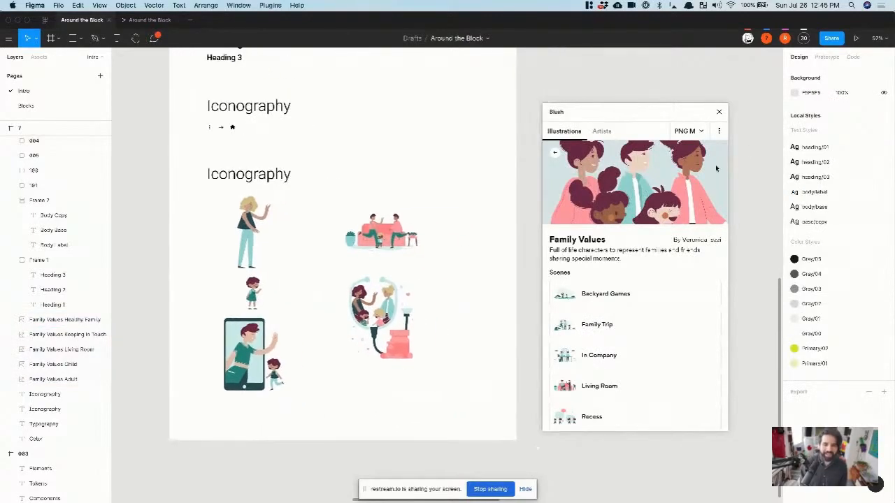
click(718, 114)
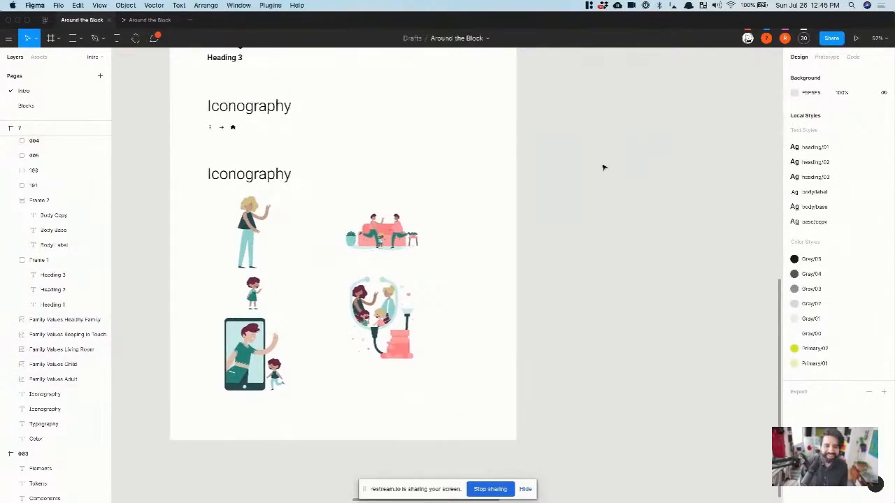
- Change the second Iconography heading, above the Family Values artwork, to "Illustration"
scroll(603, 168, left, 2)
drag(218, 213, 457, 340)
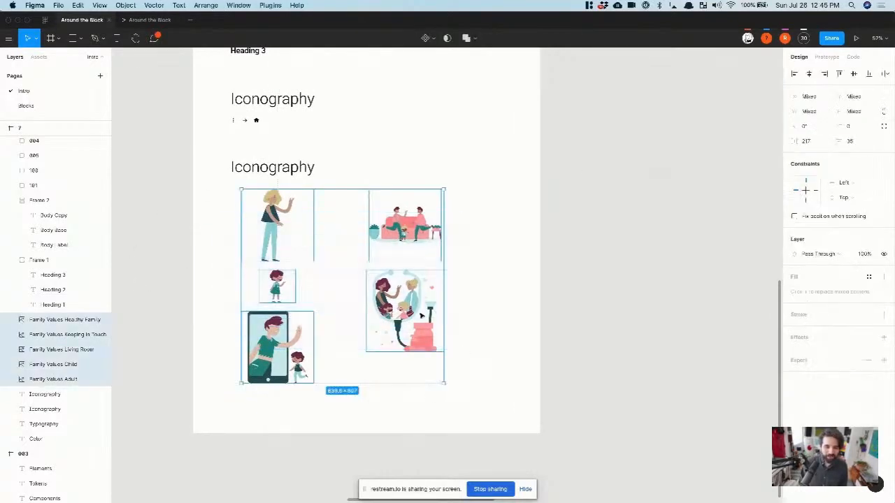
click(286, 168)
key(Return)
text(Ill)
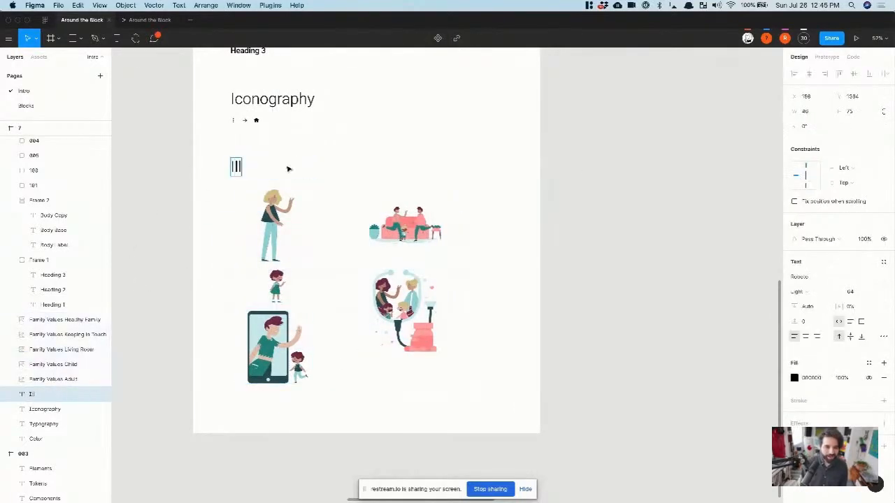
key(Escape)
- Nudge the five illustrations slightly upward, closer to the Illustration heading, and deselect them
drag(199, 225, 517, 389)
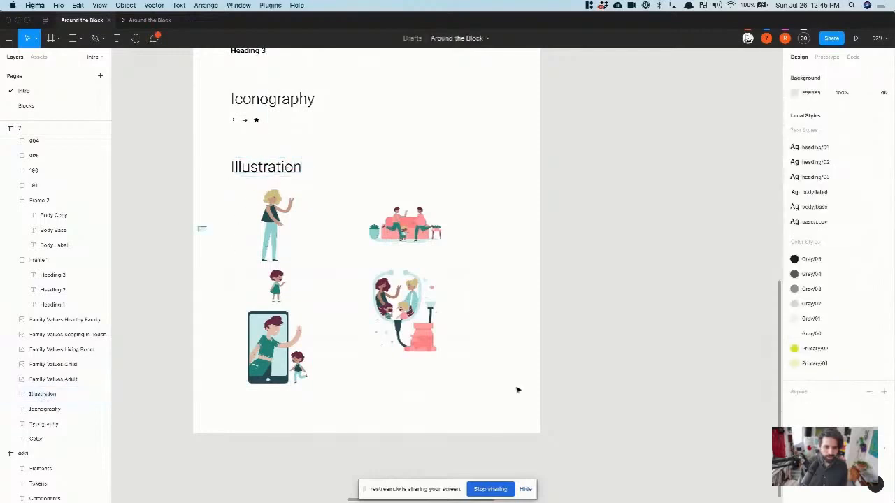
key(alt)
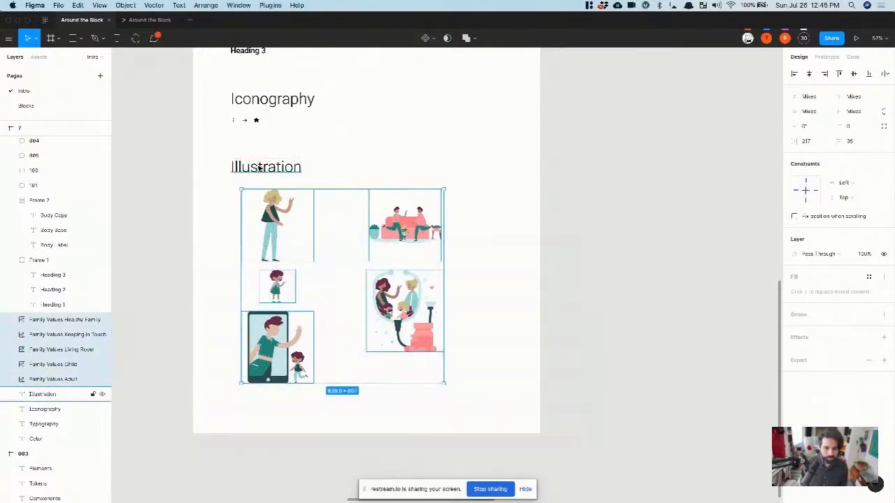
key(Up)
key(Up)
key(Up)
key(Up)
key(Up)
key(Up)
key(Up)
key(alt)
click(180, 230)
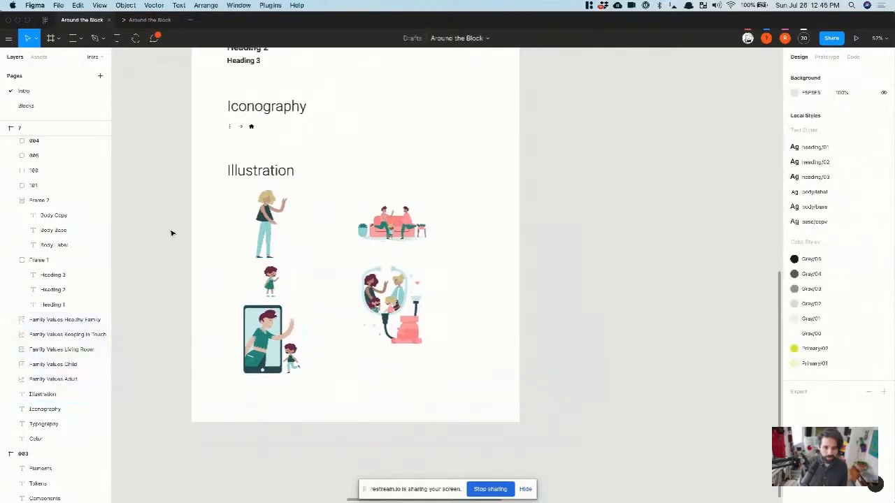
scroll(169, 229, down, 2)
drag(167, 223, 297, 350)
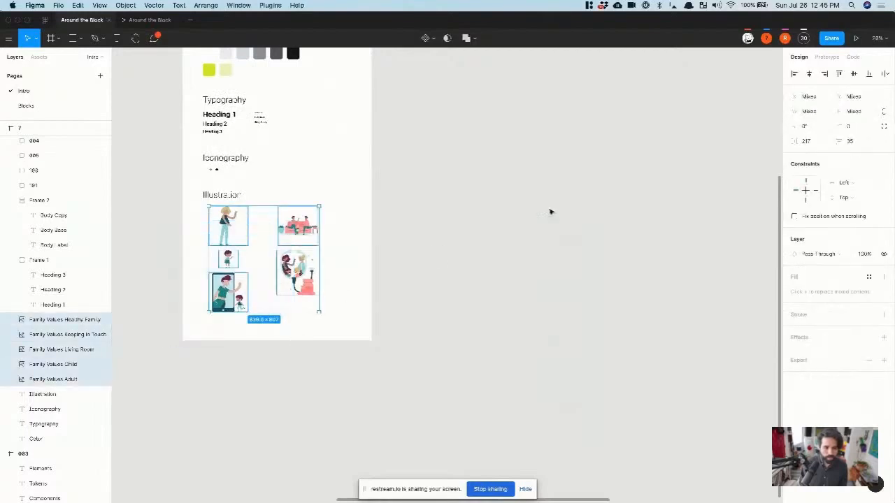
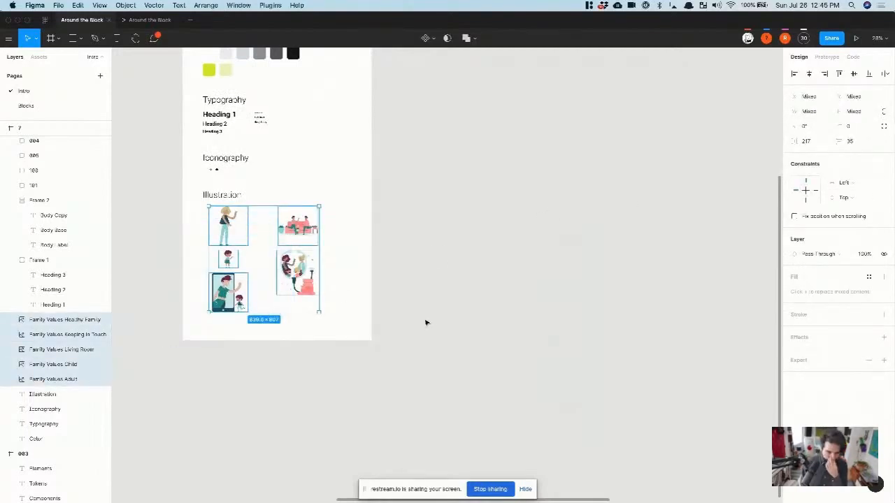
scroll(259, 263, down, 8)
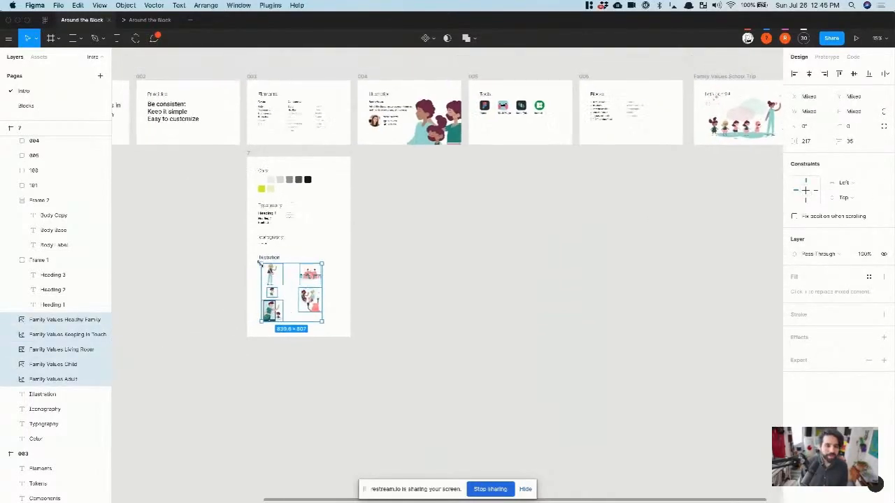
- Rename the frame holding the color, typography, iconography and illustration sections to "Style Guide"
click(257, 166)
scroll(256, 164, up, 5)
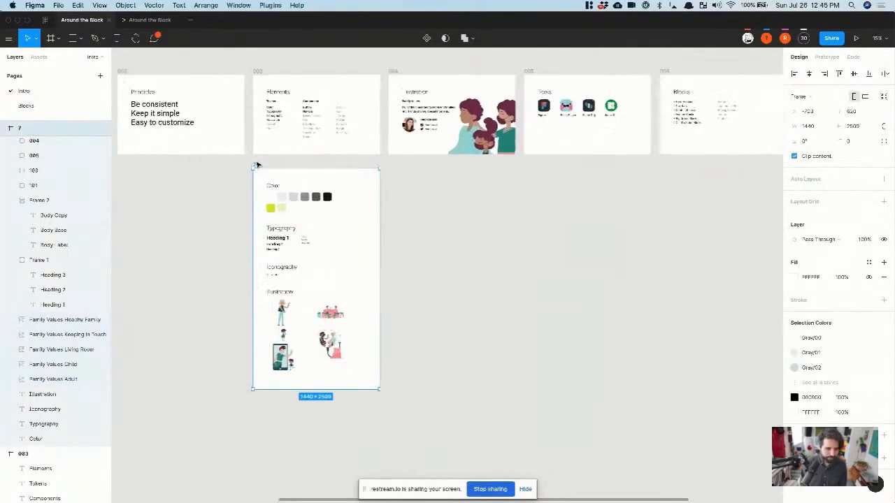
key(super+r)
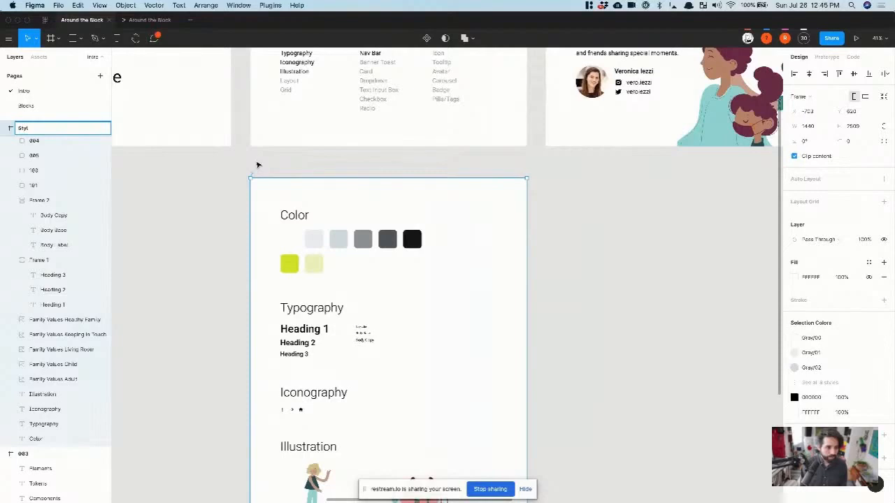
text(Style Guide)
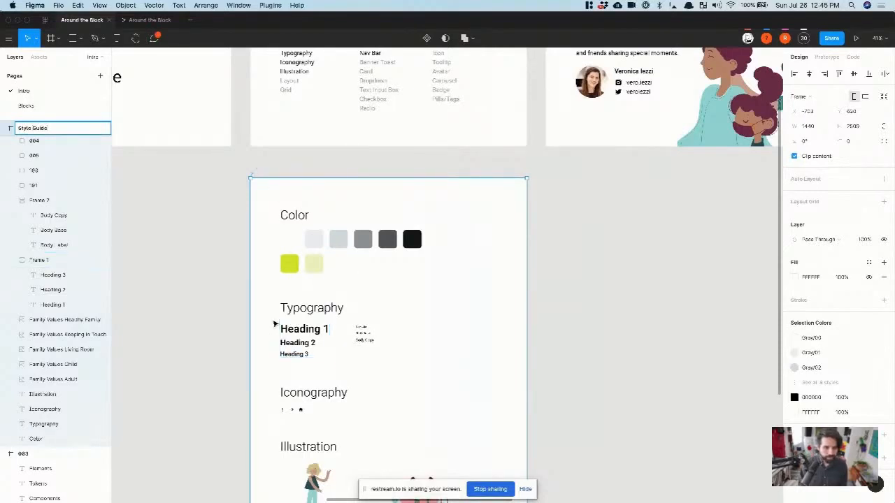
key(Return)
click(222, 247)
- Review the Style Guide's color swatches, typography samples, icons and illustrations up close
scroll(221, 247, down, 2)
scroll(223, 247, down, 3)
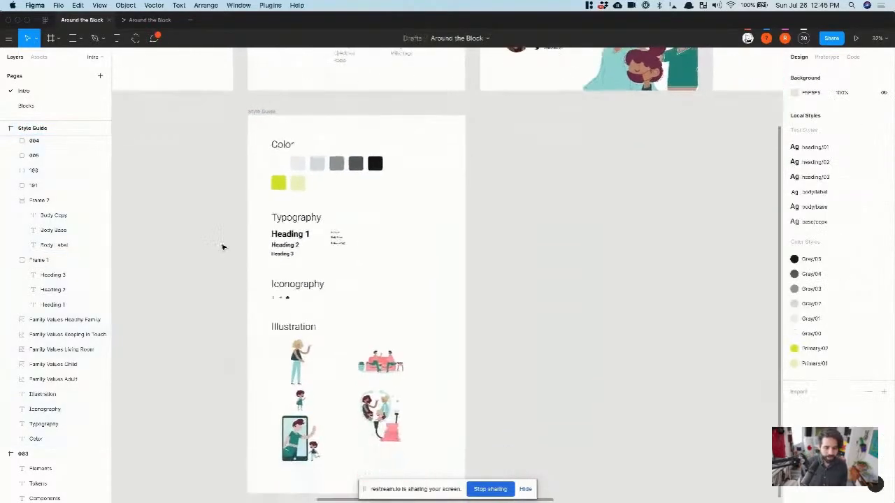
scroll(270, 261, up, 3)
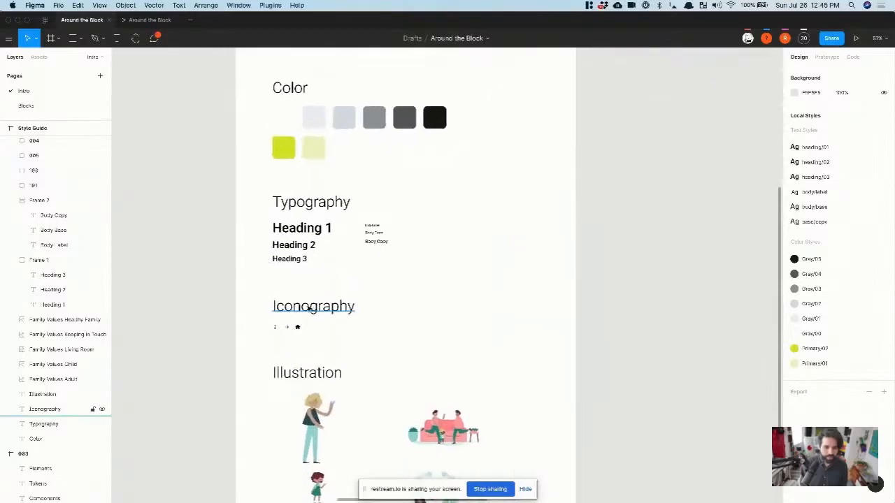
scroll(309, 307, up, 3)
scroll(302, 206, down, 4)
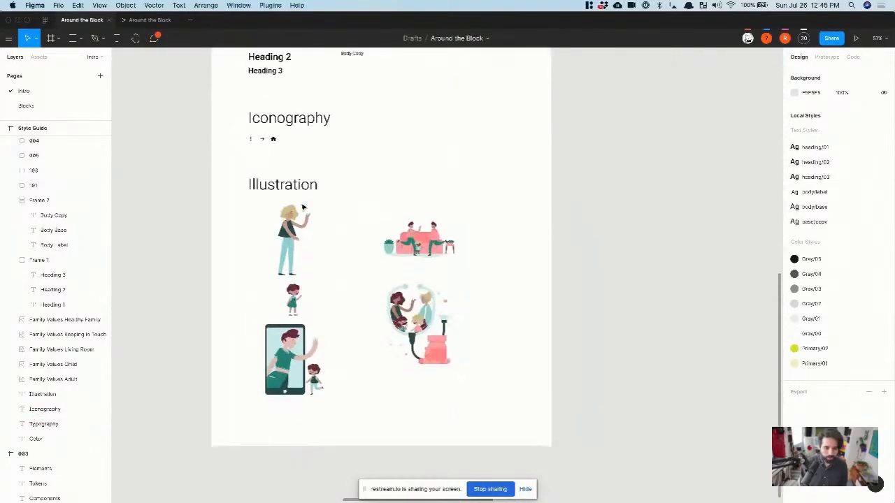
scroll(302, 206, up, 4)
scroll(302, 206, down, 5)
scroll(302, 206, up, 4)
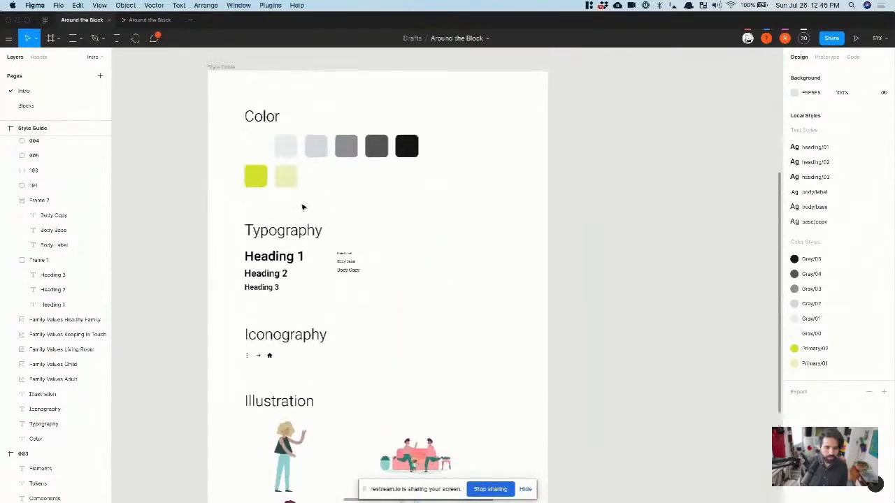
scroll(282, 238, up, 1)
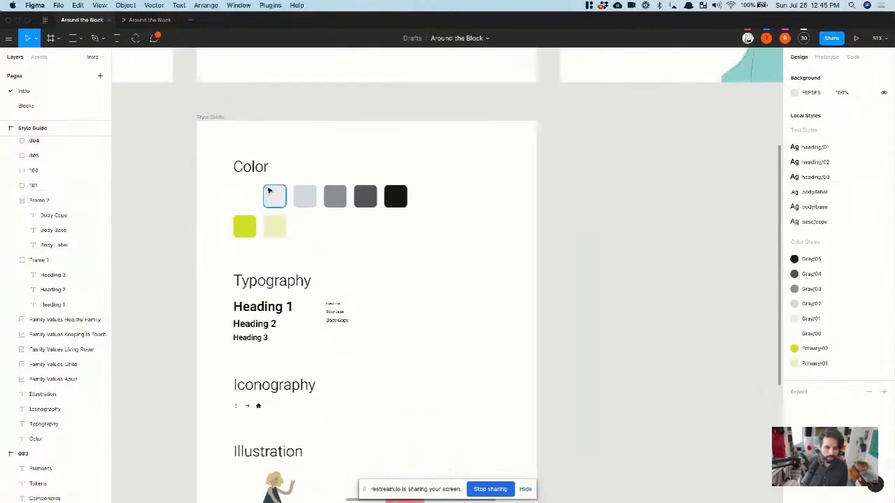
scroll(295, 307, up, 5)
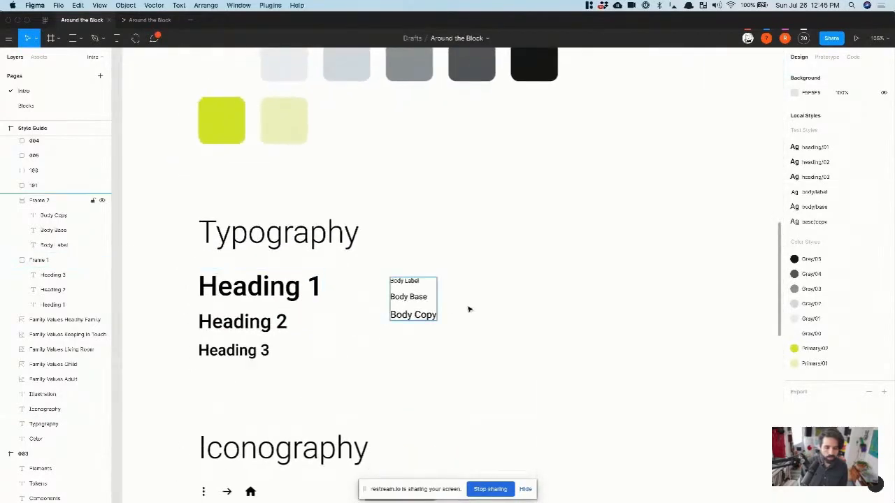
scroll(353, 328, down, 1)
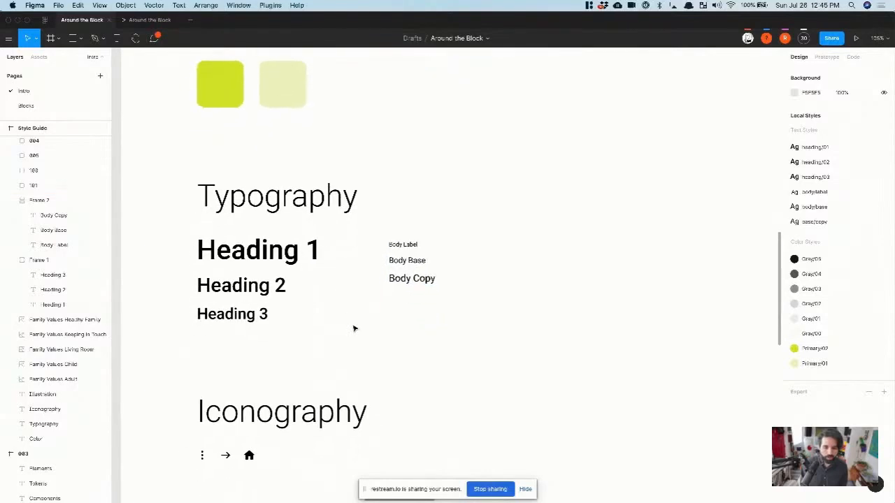
scroll(354, 329, down, 3)
scroll(353, 327, down, 5)
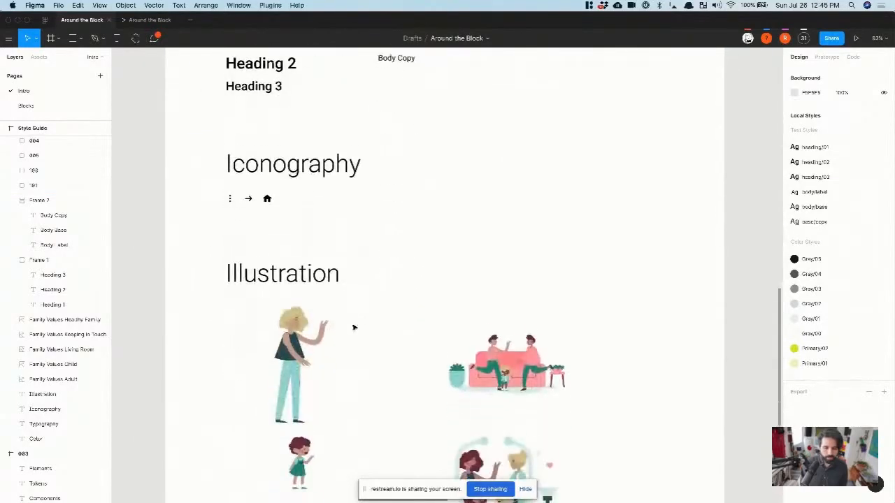
scroll(354, 326, up, 5)
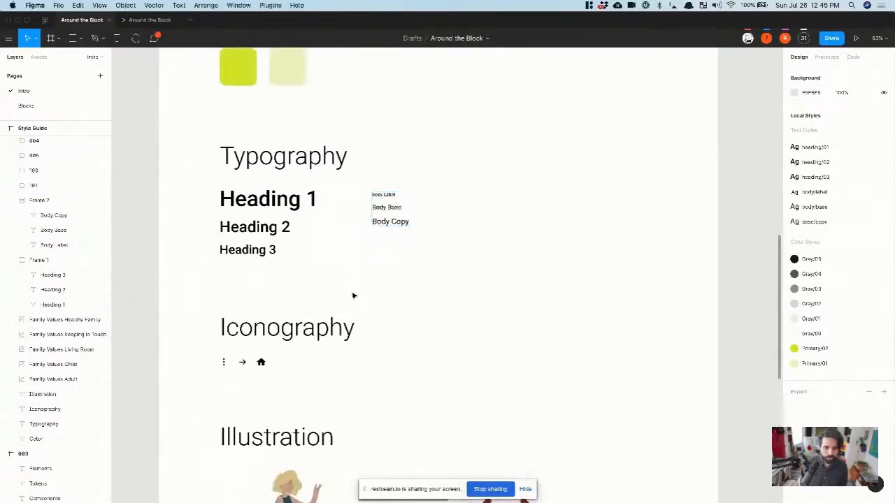
- Inspect the properties of the base/copy text style used by the Body Copy sample
click(393, 223)
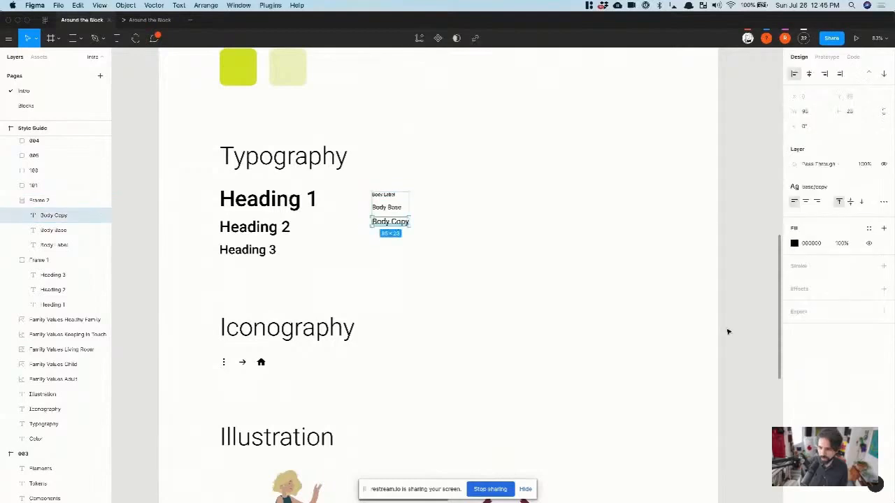
click(869, 187)
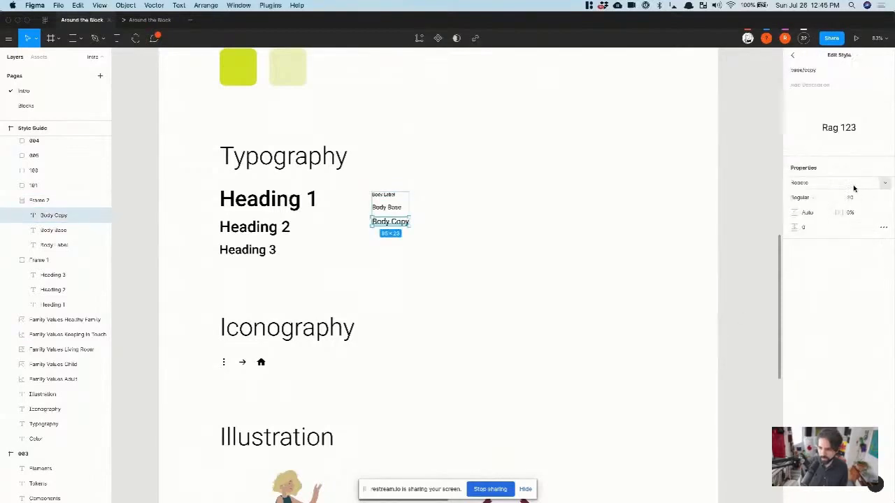
click(455, 286)
- Examine the whole Style Guide frame together with the row of intro slides above it
scroll(455, 293, down, 10)
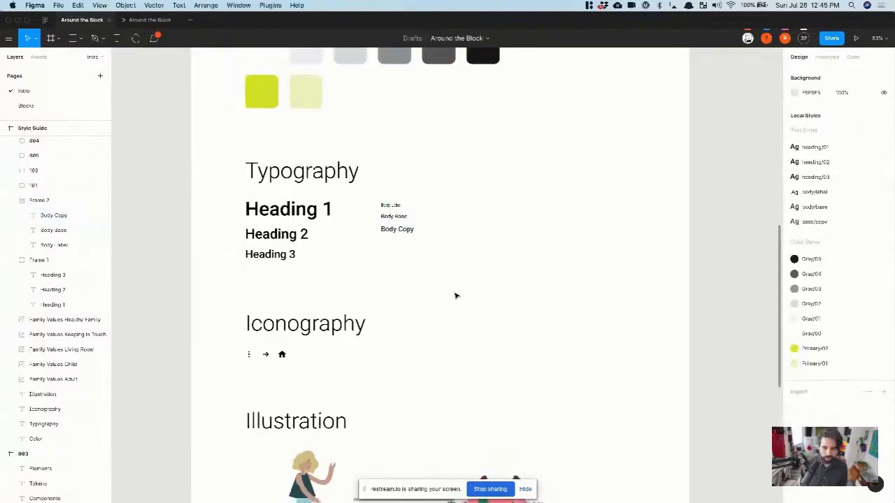
scroll(455, 296, down, 5)
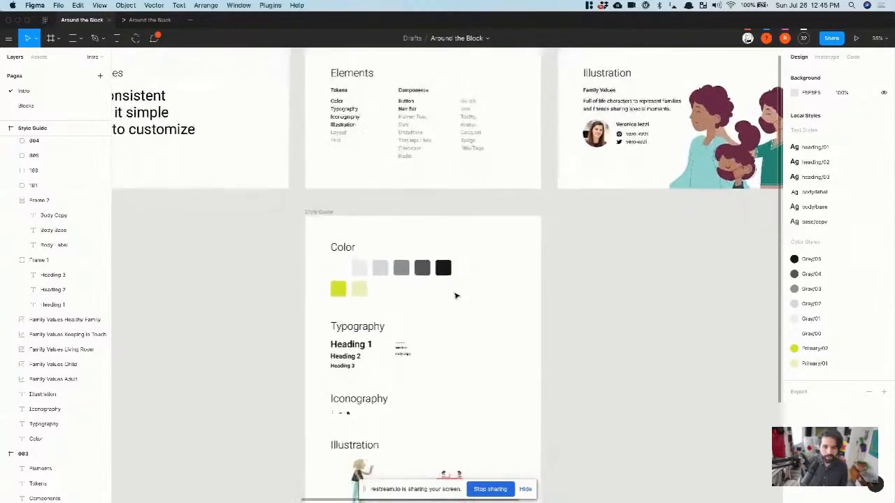
scroll(362, 259, down, 3)
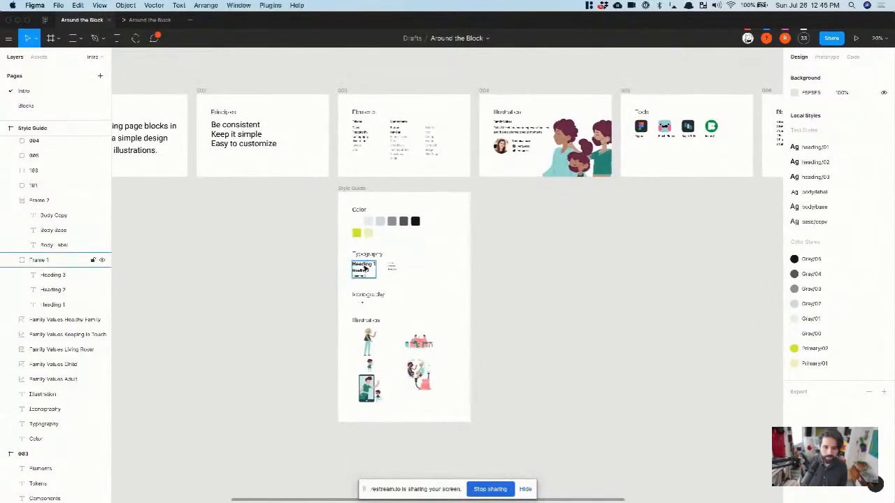
scroll(323, 252, right, 4)
scroll(323, 252, up, 1)
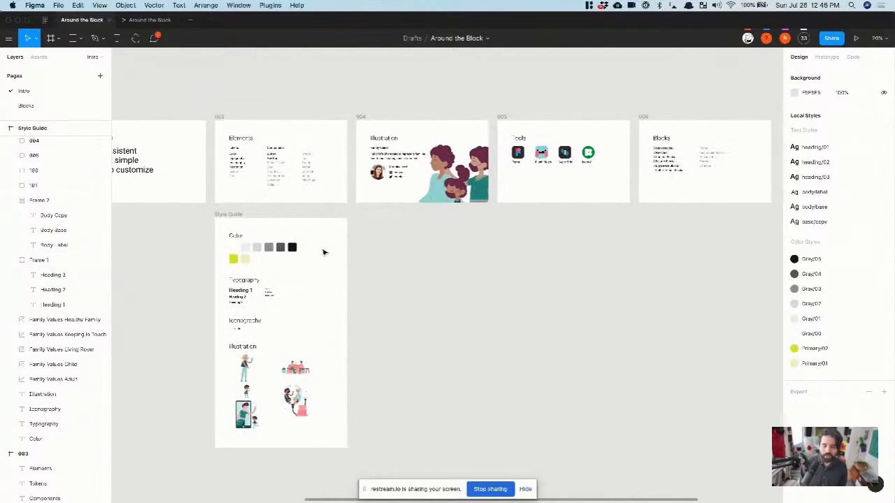
scroll(323, 252, left, 4)
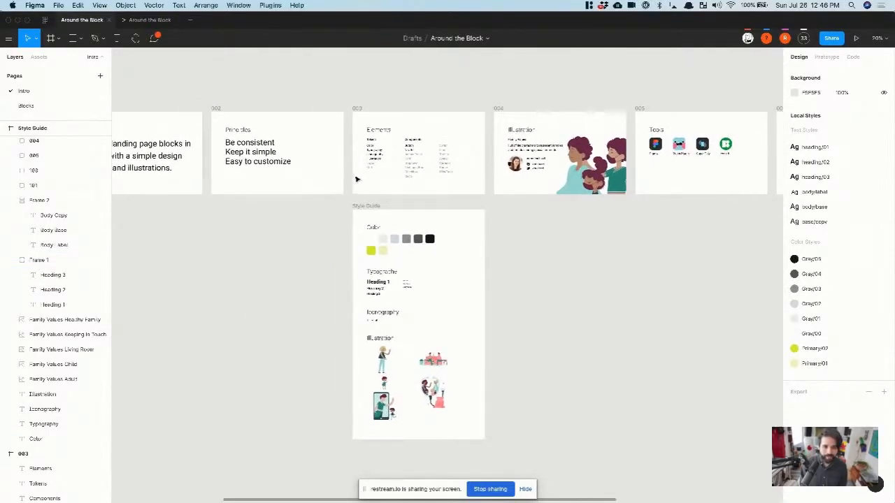
scroll(422, 154, right, 5)
scroll(417, 153, left, 5)
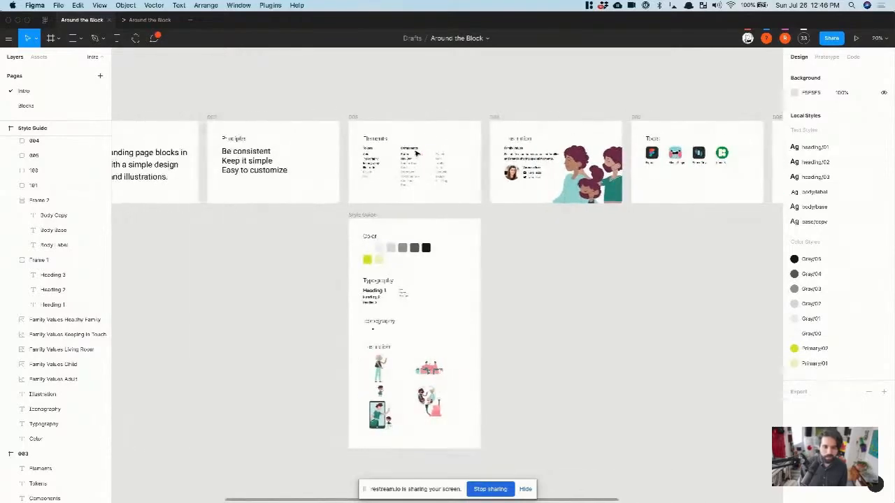
- Check the tokens and components listed on the Elements slide against the Style Guide frame
scroll(401, 160, up, 5)
scroll(410, 149, up, 5)
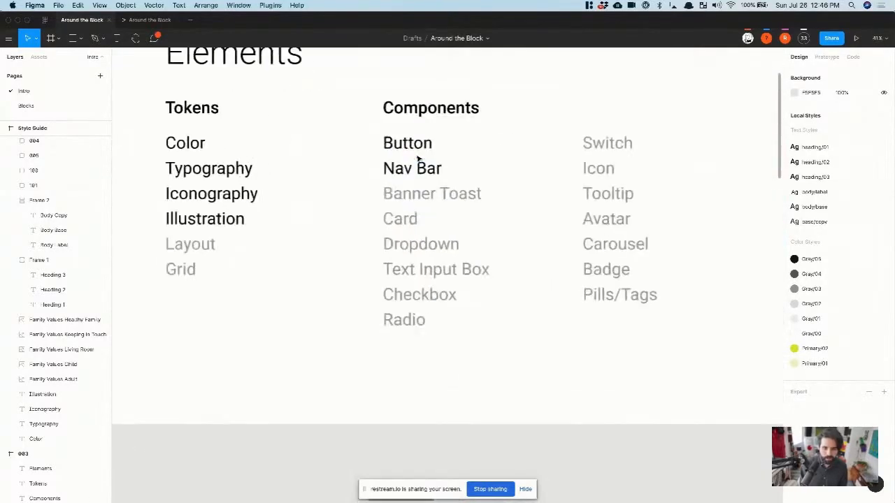
scroll(410, 144, down, 5)
scroll(409, 146, down, 3)
scroll(411, 149, up, 3)
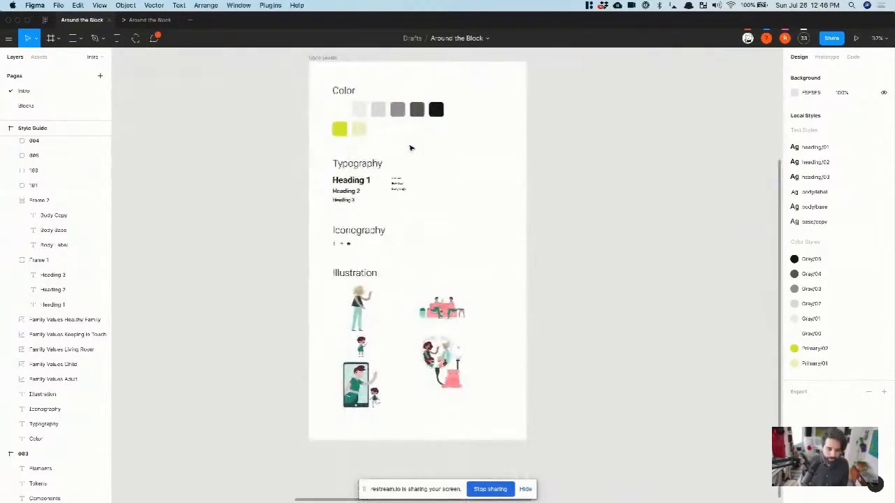
- Extend the Style Guide frame downward and duplicate the Illustration heading into the empty space below the illustrations
scroll(411, 148, down, 5)
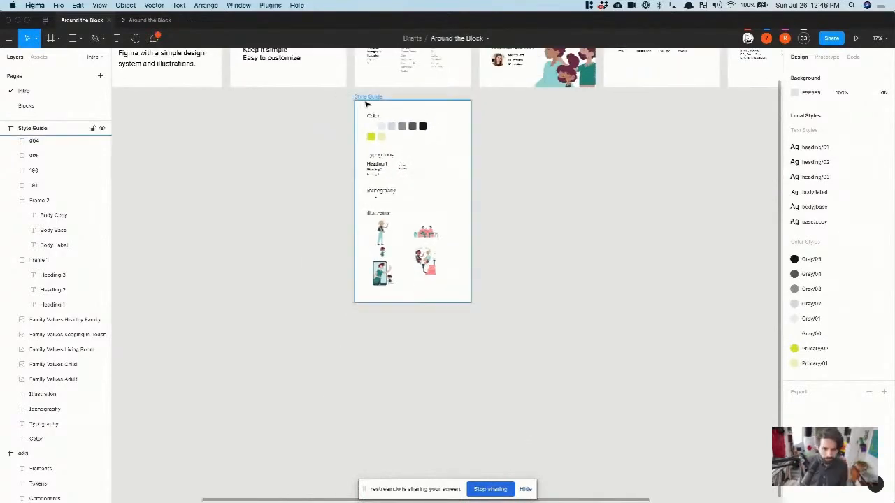
click(363, 98)
drag(410, 303, 429, 404)
click(323, 295)
click(380, 216)
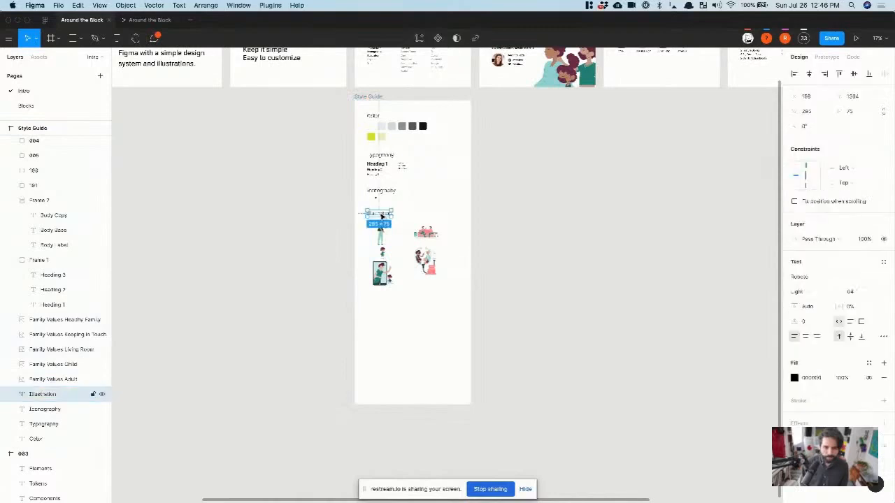
drag(381, 217, 383, 317)
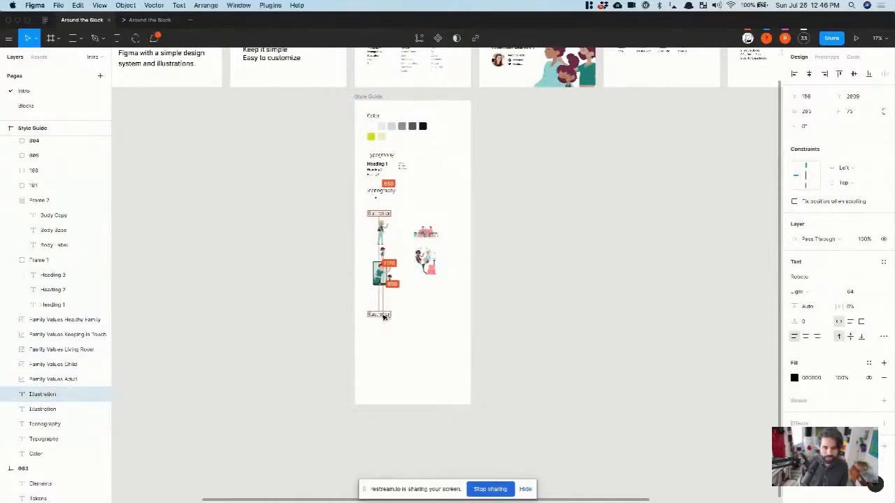
click(381, 216)
shift+click(381, 190)
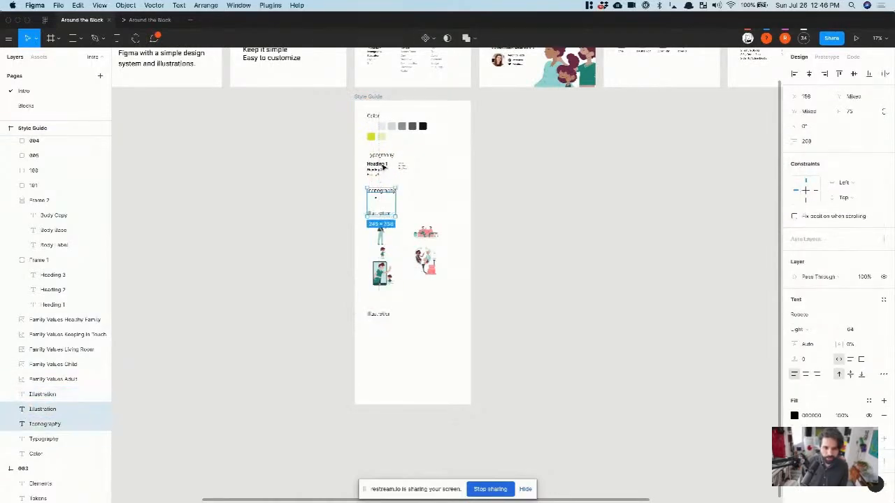
shift+click(380, 154)
scroll(367, 177, up, 3)
click(354, 204)
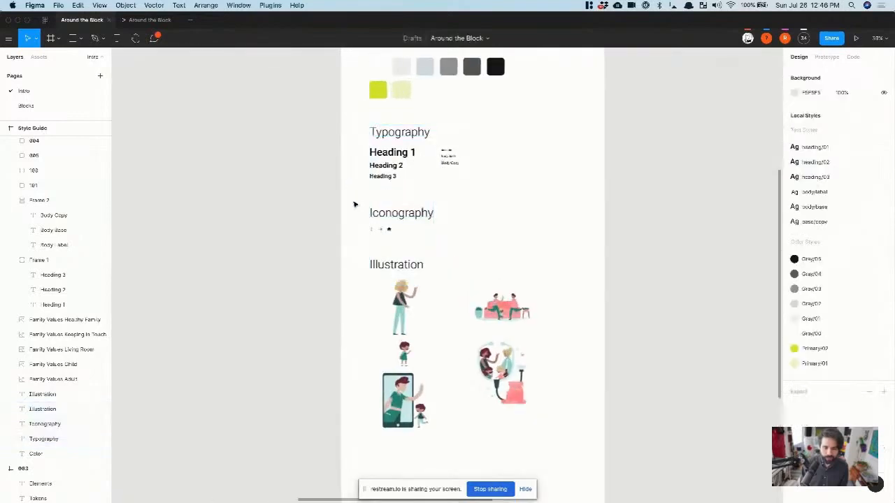
- Apply the heading/02 text style to the Color, Typography, Iconography and both Illustration headings
click(385, 263)
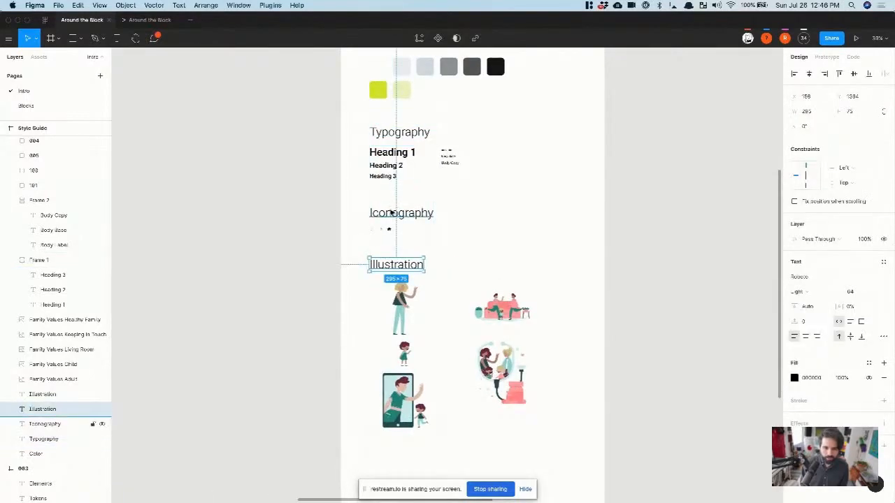
shift+click(390, 215)
shift+click(401, 130)
scroll(399, 128, up, 3)
shift+click(389, 129)
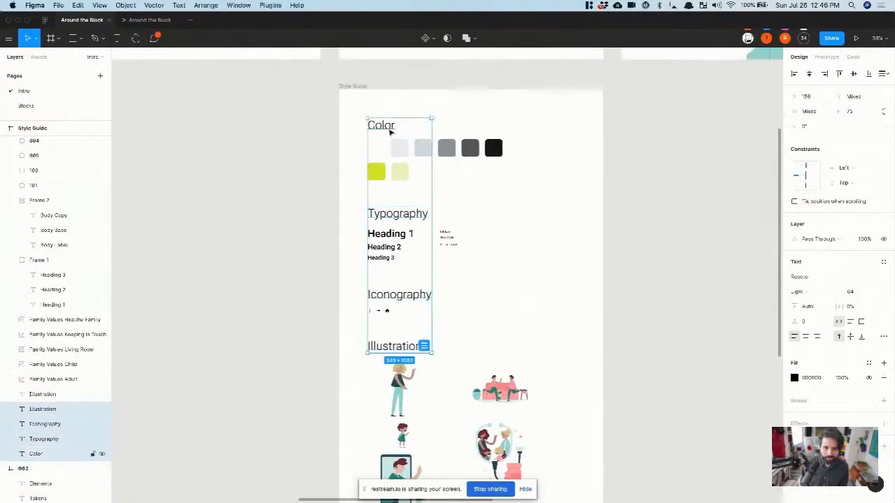
scroll(390, 131, down, 3)
shift+click(385, 459)
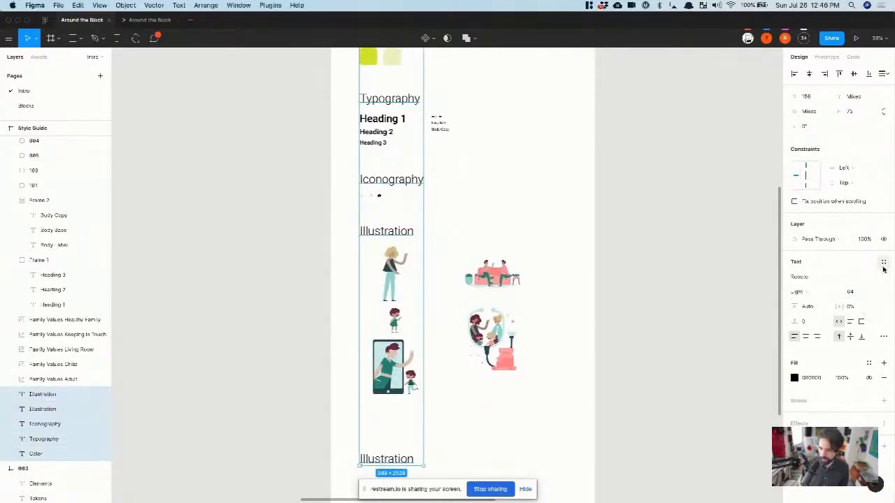
click(883, 261)
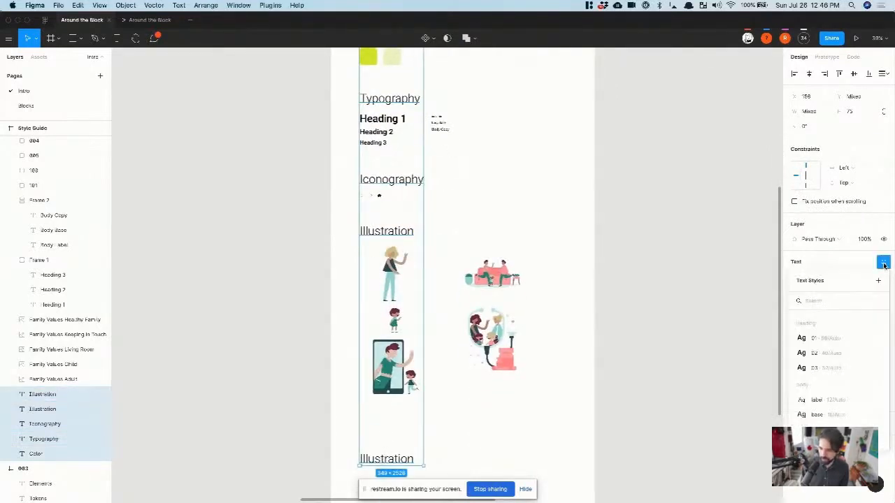
click(837, 345)
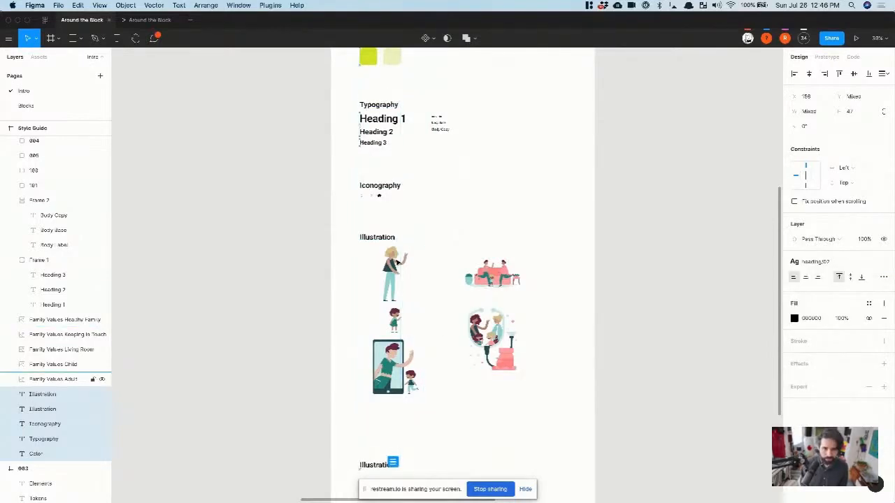
- Try the Gray/03 and Gray/02 color styles as the fill of the five section headings
scroll(397, 265, down, 3)
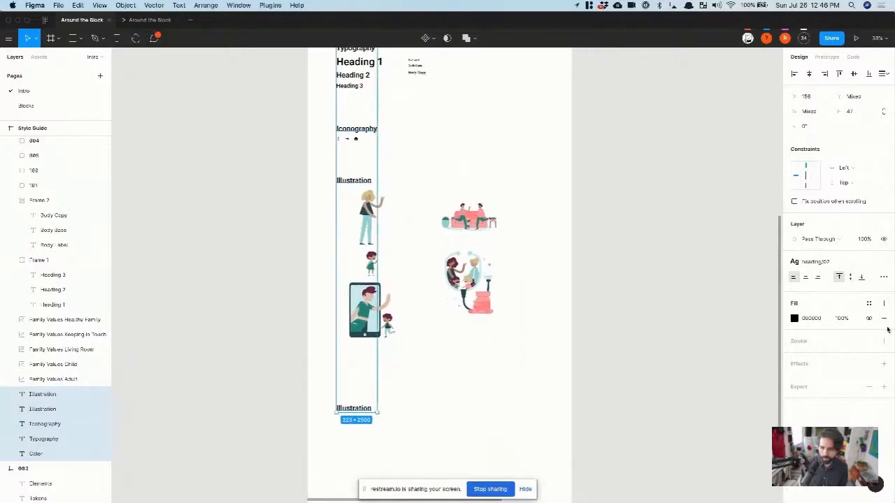
click(794, 318)
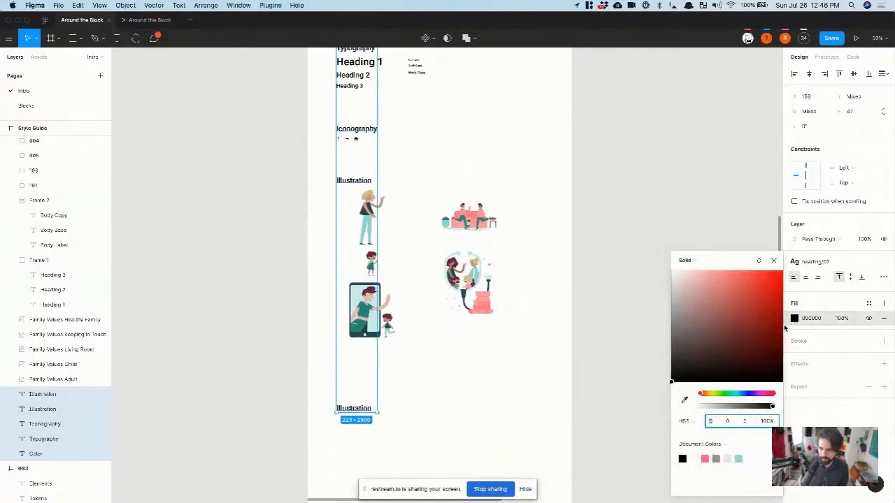
click(868, 303)
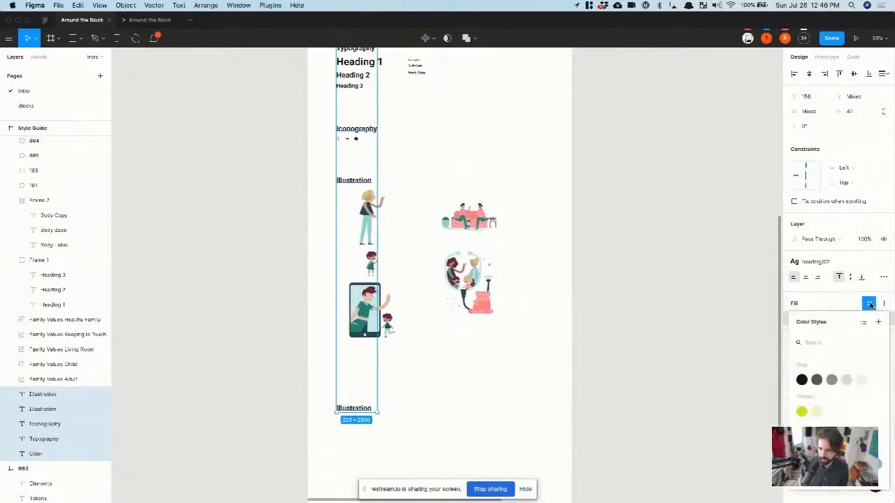
click(832, 379)
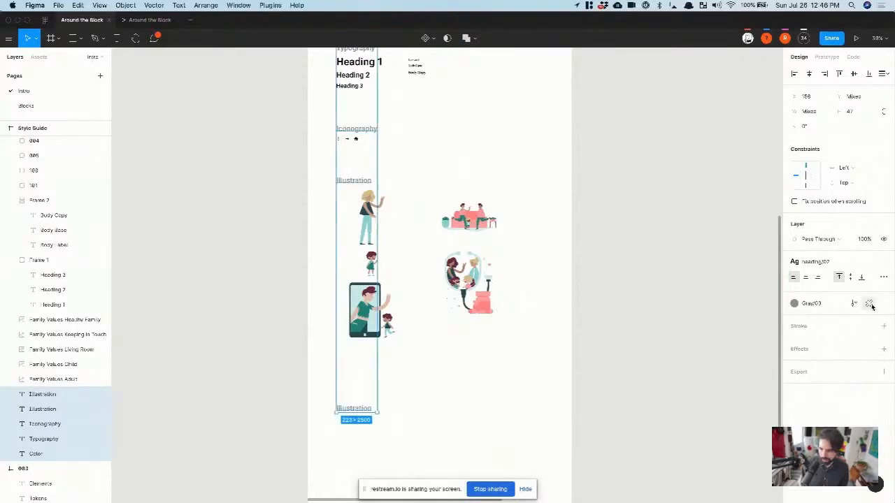
click(817, 306)
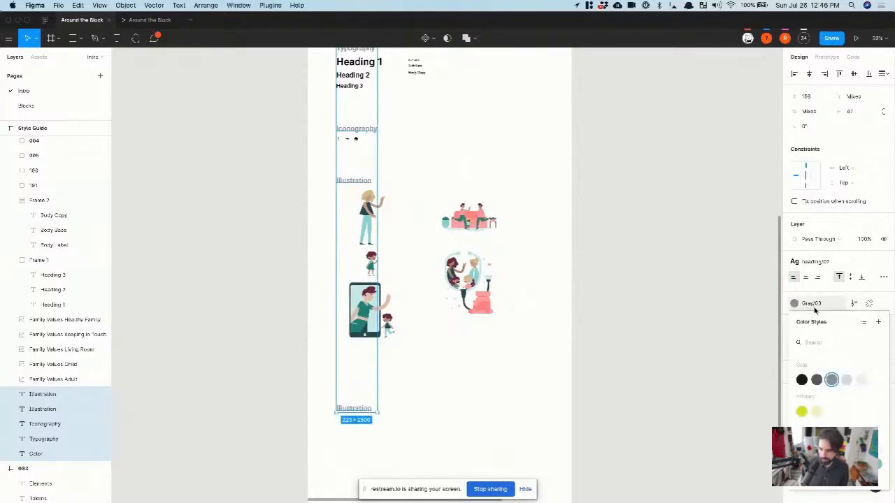
click(849, 379)
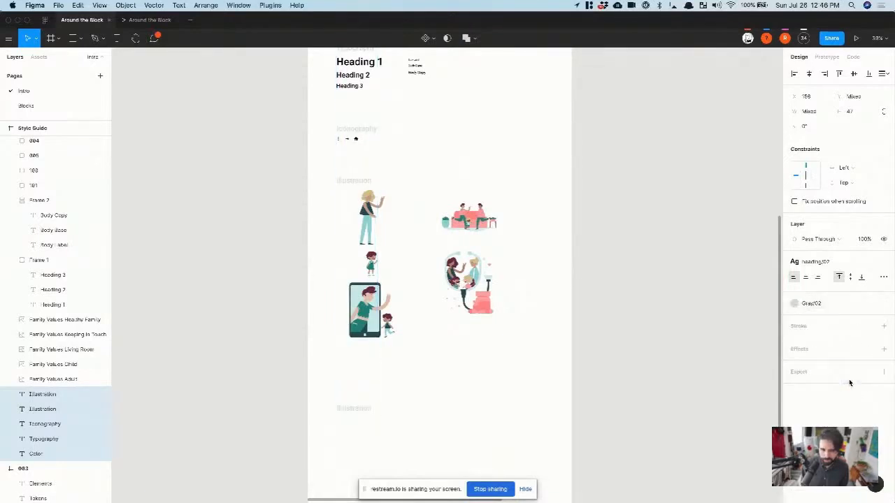
- Apply the Gray/05 color style to the five section headings and deselect them
click(813, 304)
click(802, 379)
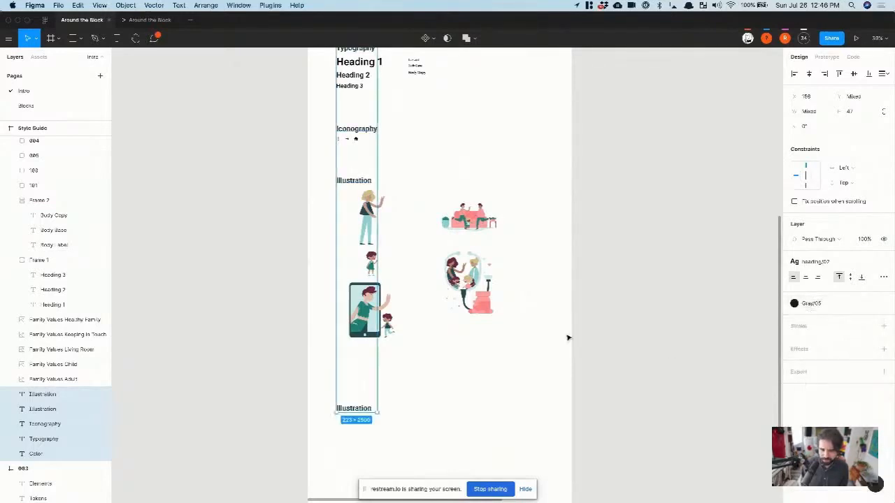
scroll(463, 225, up, 3)
click(461, 226)
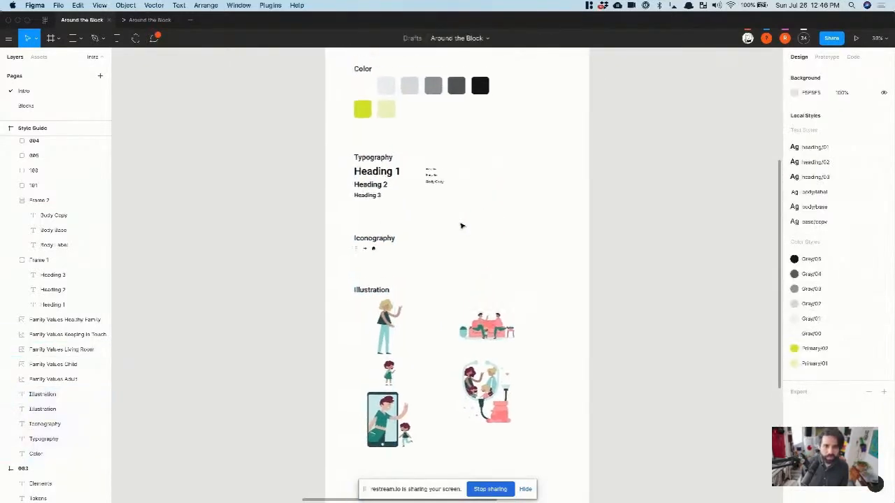
- Move the Color, Typography, Iconography and original Illustration headings together slightly up, away from their content
scroll(462, 225, down, 5)
scroll(403, 249, up, 2)
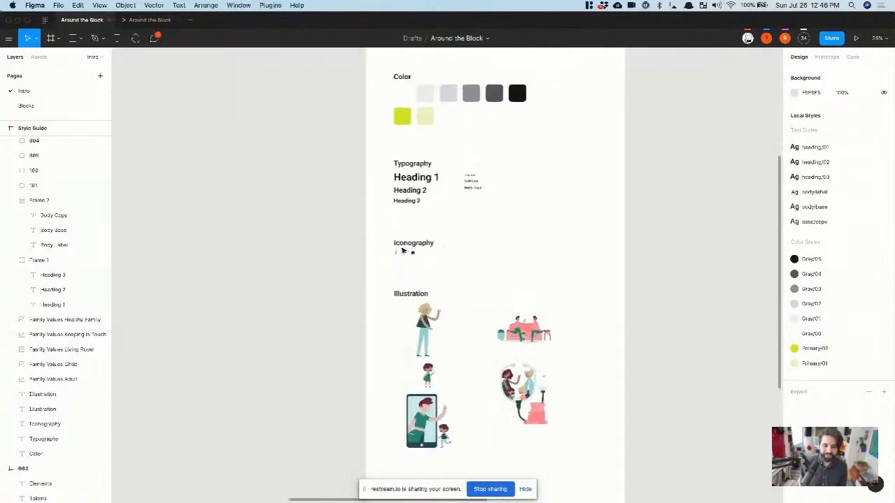
click(408, 242)
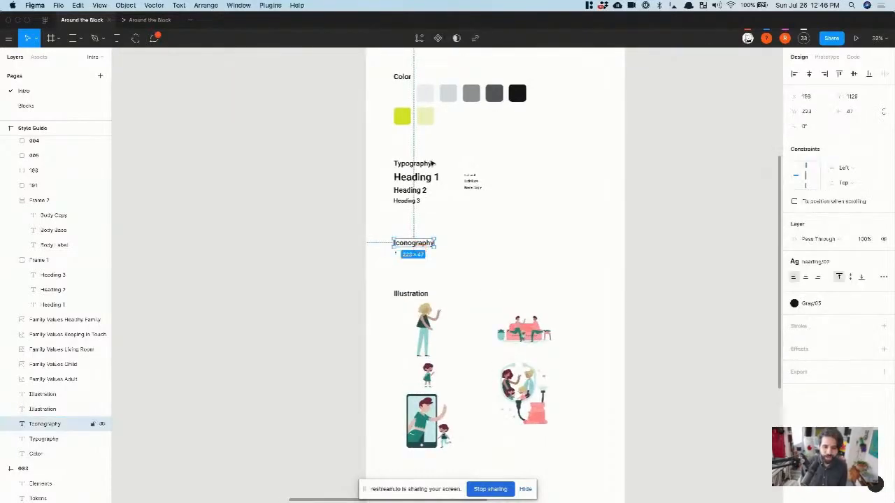
shift+click(424, 166)
scroll(416, 159, up, 2)
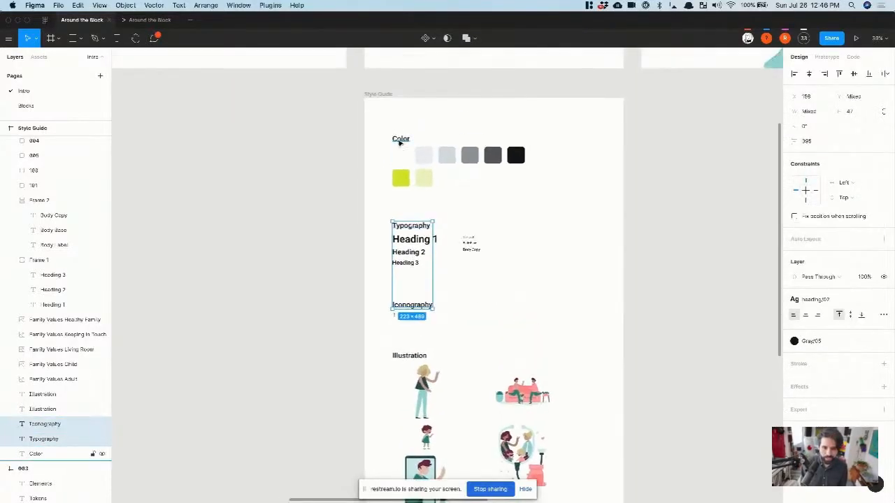
shift+click(400, 143)
scroll(395, 145, down, 5)
shift+click(381, 166)
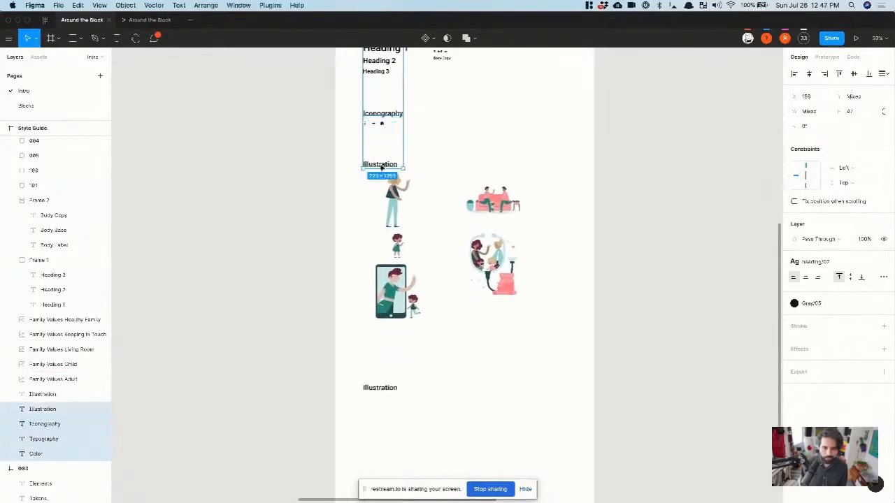
scroll(385, 186, up, 5)
scroll(385, 182, down, 5)
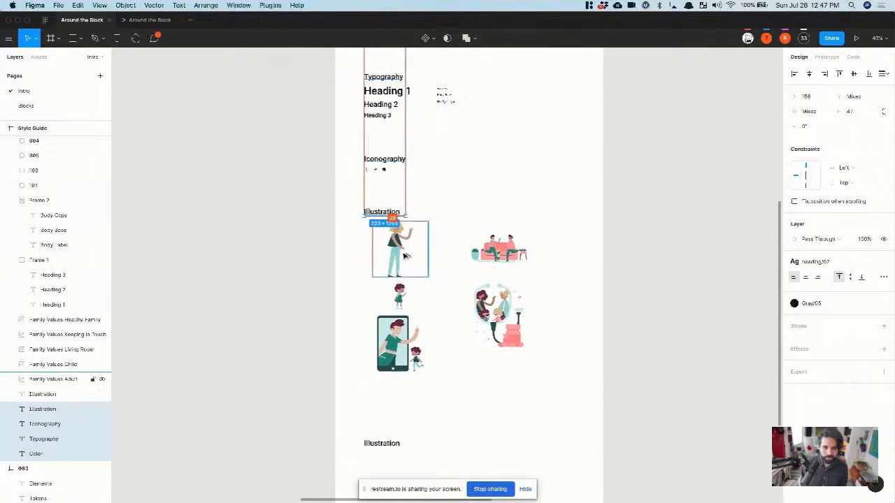
drag(406, 258, 404, 256)
key(alt)
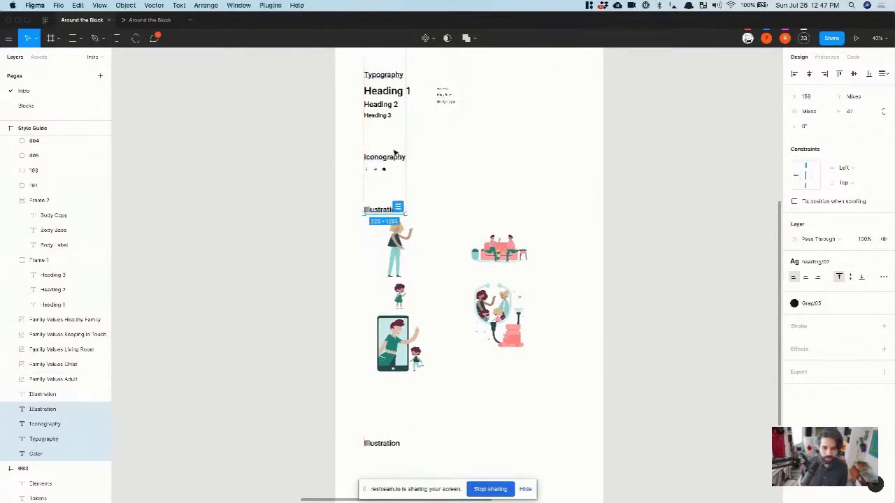
click(451, 159)
- Nudge the Iconography and Typography headings up about 10 px each to widen the gap to their samples
click(396, 157)
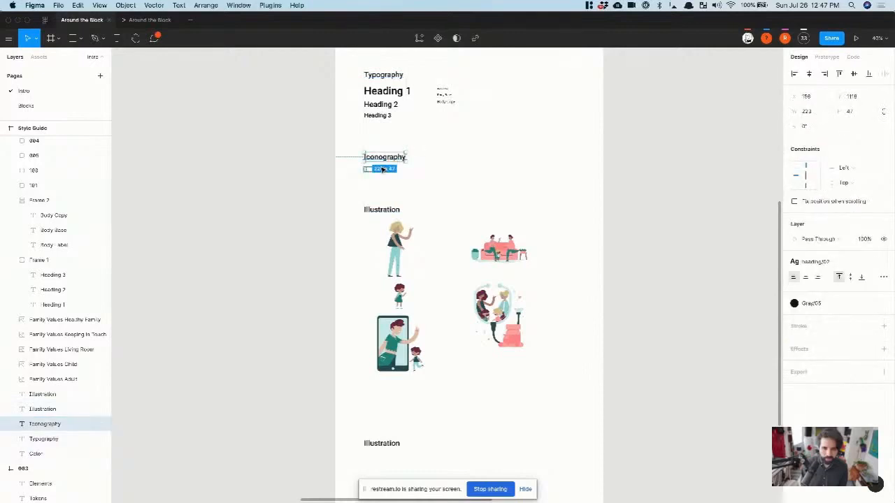
key(shift+Up)
key(alt)
scroll(384, 170, up, 2)
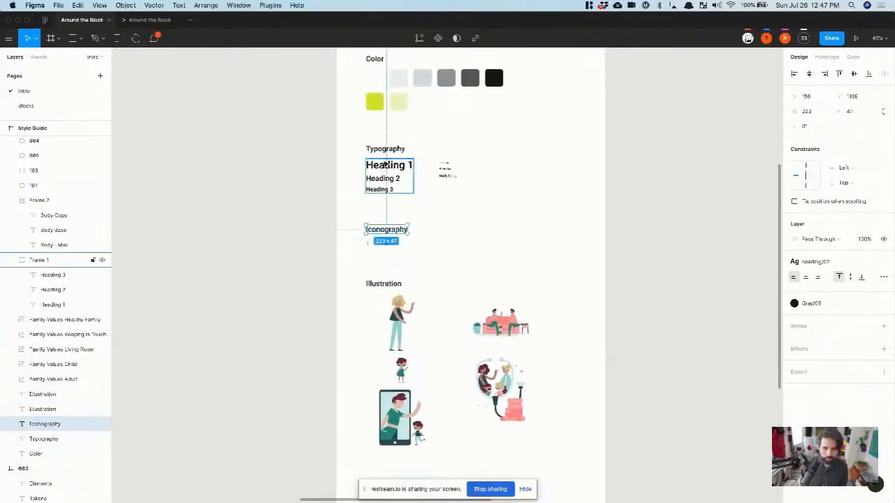
click(387, 151)
key(alt)
key(shift+Up)
key(alt)
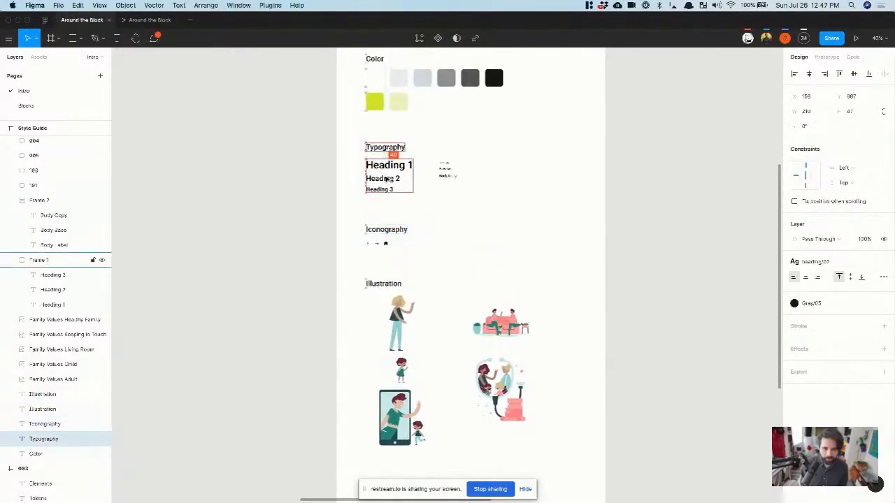
- Check the spacing between the Color heading and the swatches beneath it
scroll(387, 178, up, 2)
scroll(386, 179, up, 3)
click(367, 183)
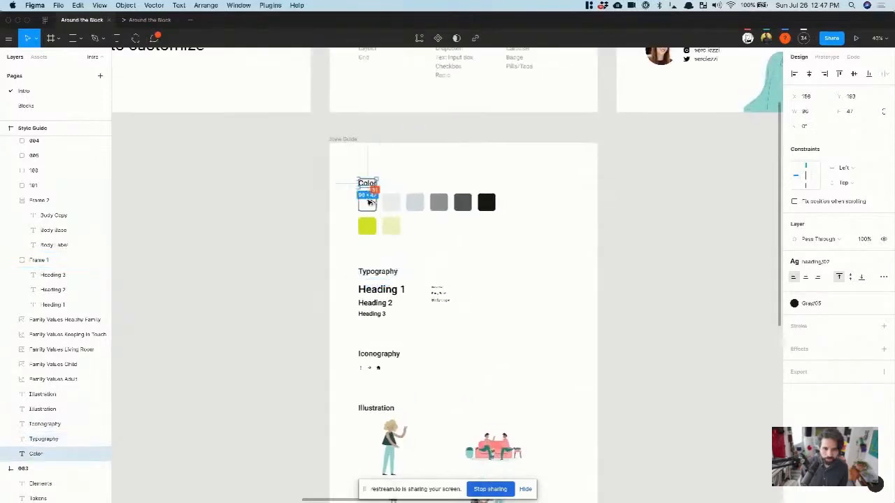
click(317, 210)
- Change the text of the duplicated Illustration heading below the illustrations to "Button"
scroll(317, 210, down, 5)
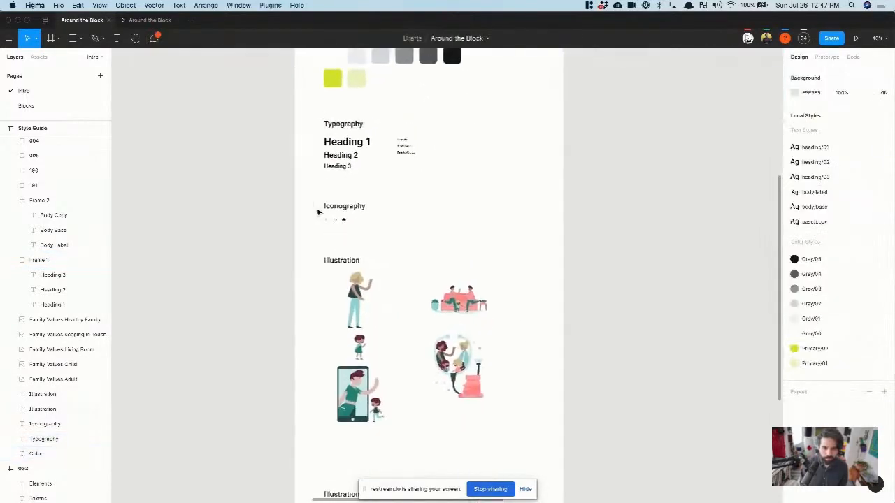
scroll(318, 211, down, 1)
click(341, 376)
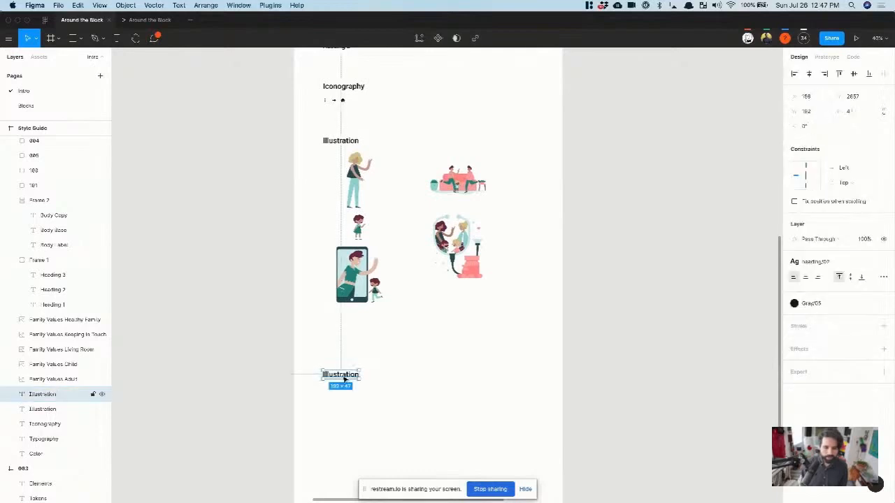
text(Button)
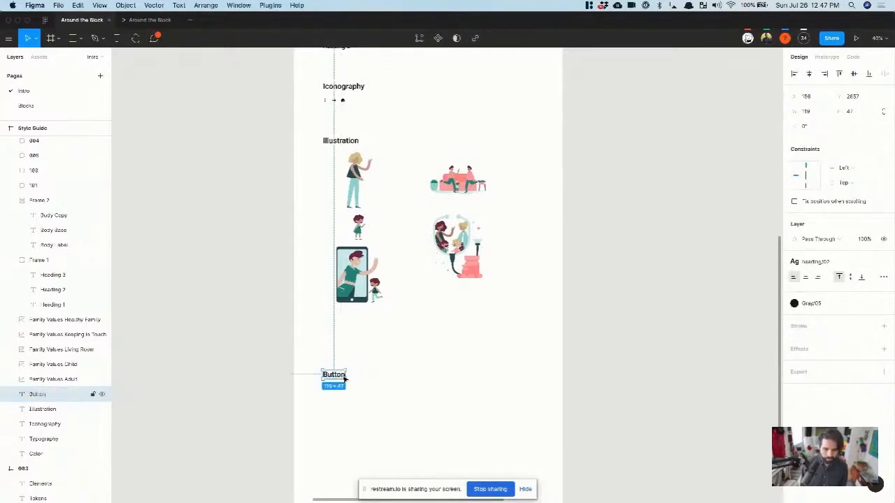
scroll(315, 327, up, 3)
scroll(311, 281, up, 4)
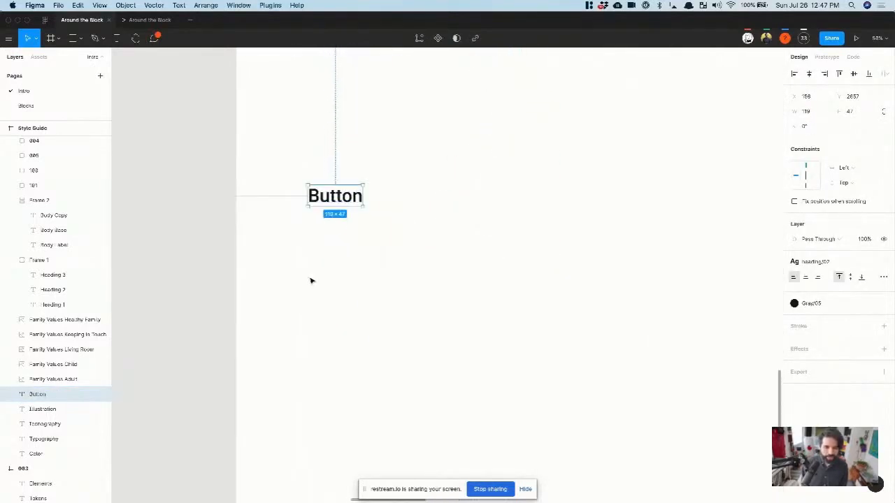
click(311, 281)
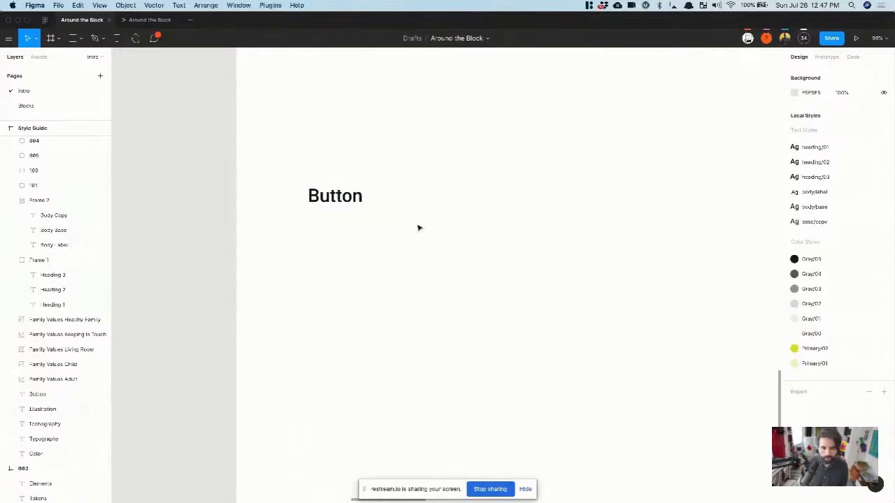
- Add a text layer reading "Button Primary" below the Button heading
key(t)
click(346, 275)
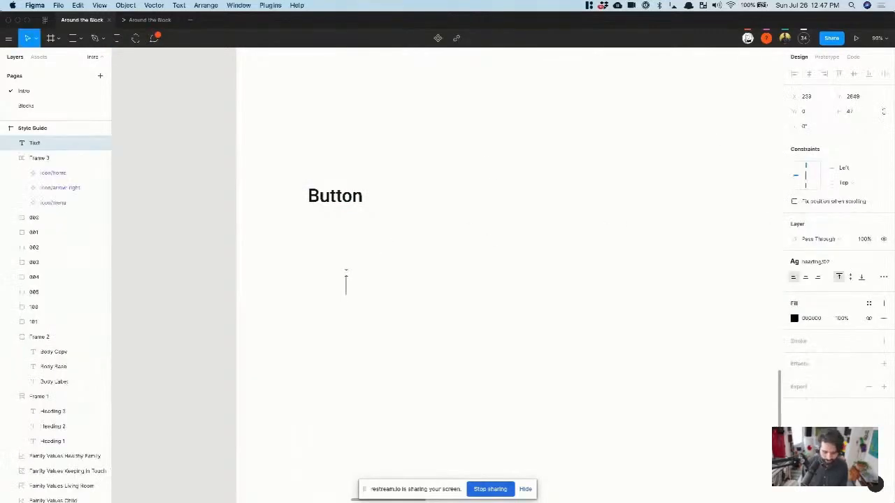
text(Button {r)
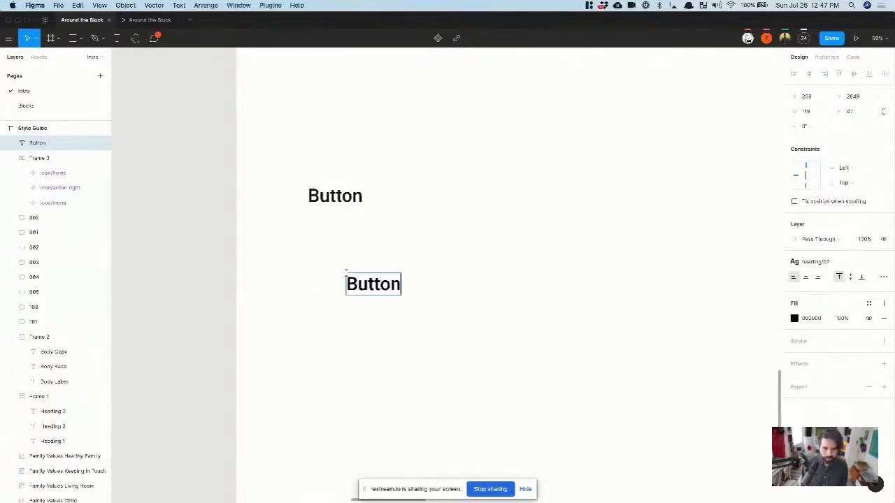
key(BackSpace)
key(BackSpace)
text(Primary)
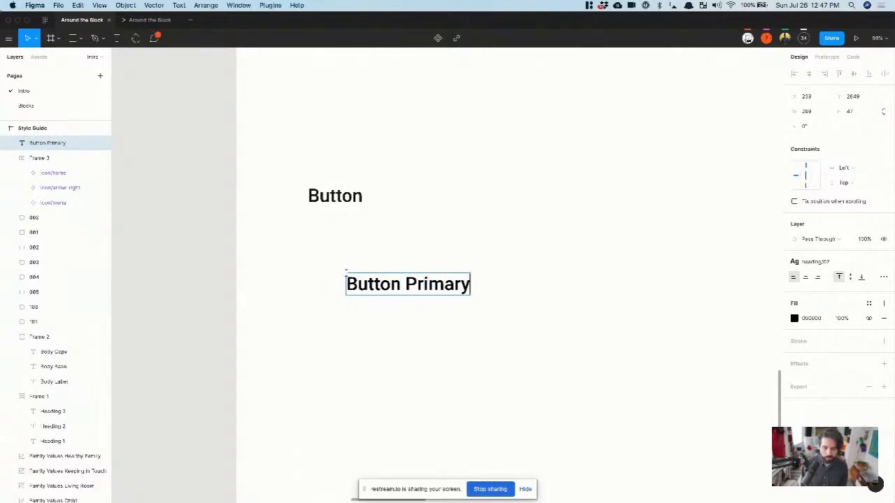
key(Escape)
- Place a duplicate of the Button Primary text beside it and change its wording to "Secondary Button"
drag(405, 286, 522, 265)
double_click(504, 256)
text(Sec)
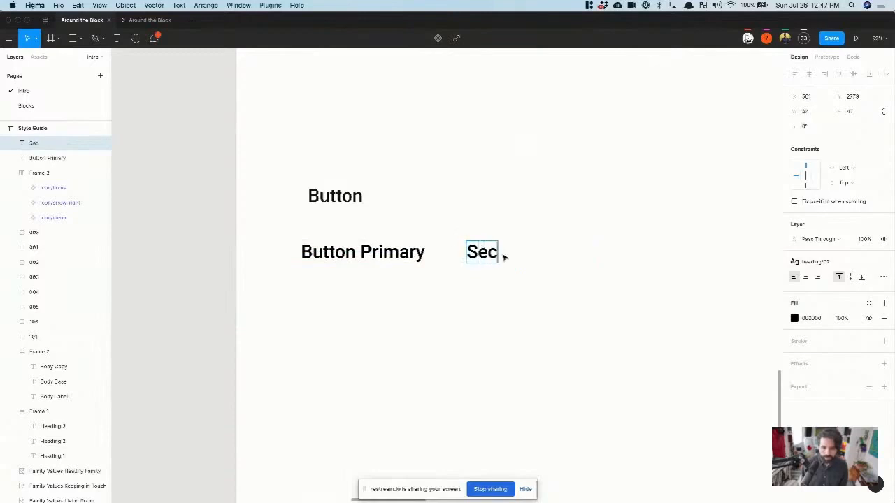
text(ondary Button)
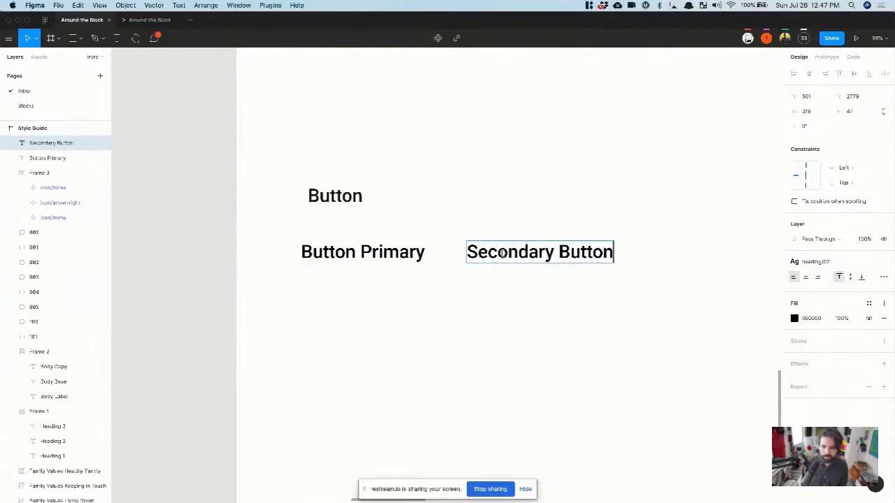
- Duplicate the Secondary Button label to its right and change the copy's text to "Tertiary Button"
key(Escape)
scroll(447, 201, right, 4)
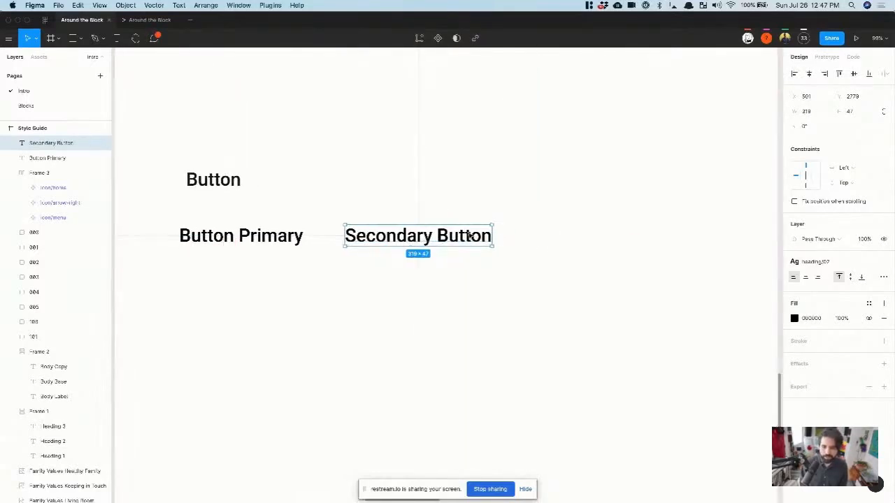
drag(383, 235, 599, 248)
double_click(599, 247)
key(BackSpace)
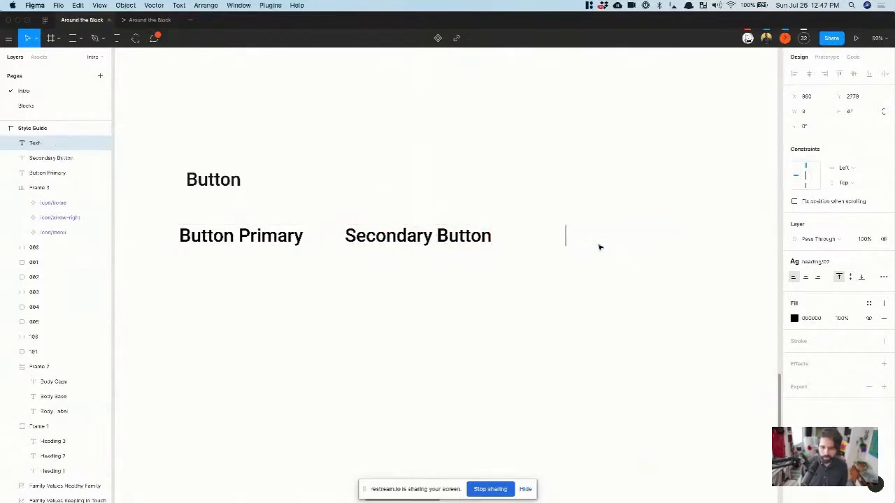
text(Tertiary B)
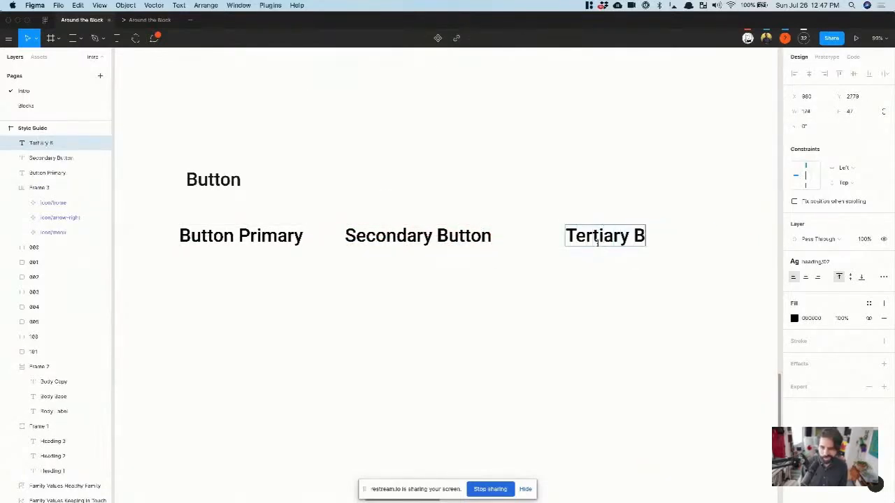
text(utton)
key(Escape)
- Apply the body/base text style to the Button Primary, Secondary Button and Tertiary Button labels
click(329, 300)
drag(238, 324, 719, 229)
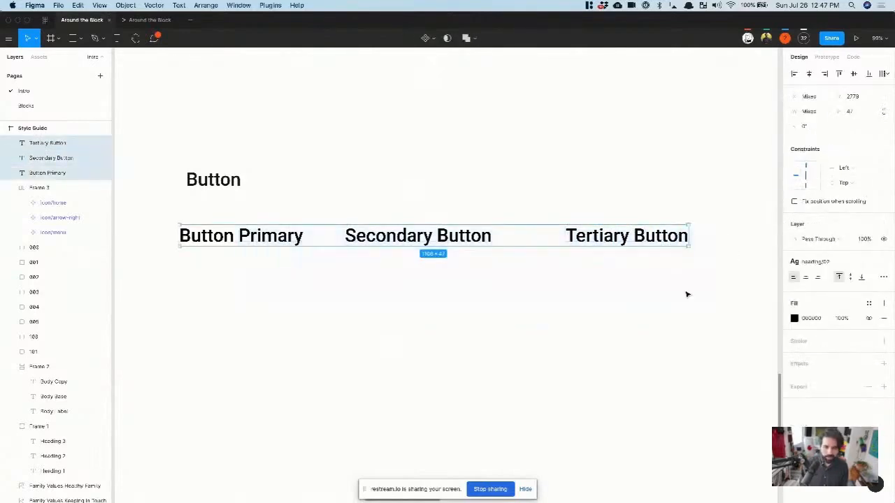
click(847, 261)
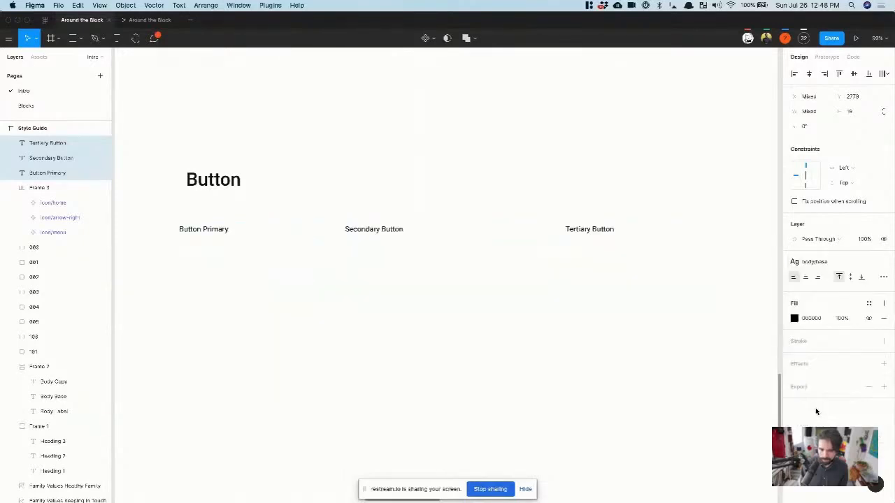
click(827, 410)
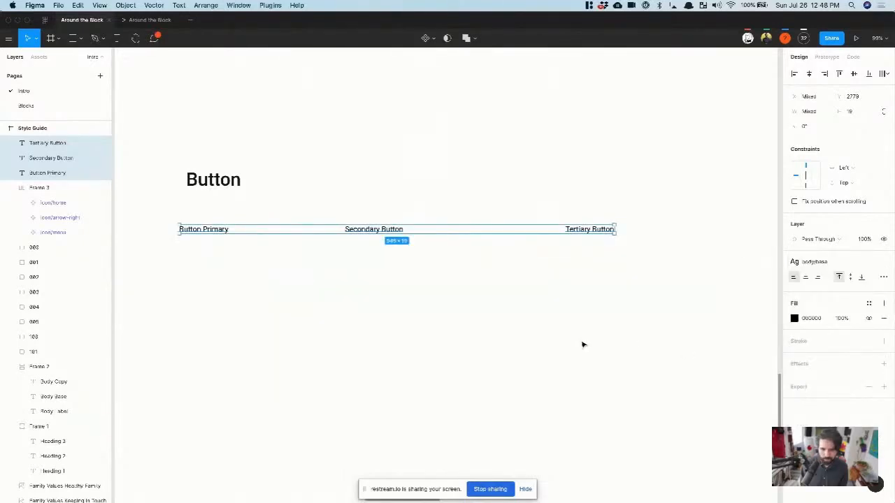
click(715, 274)
- Duplicate the Tertiary Button label directly below the original
click(591, 230)
drag(593, 230, 595, 265)
click(180, 122)
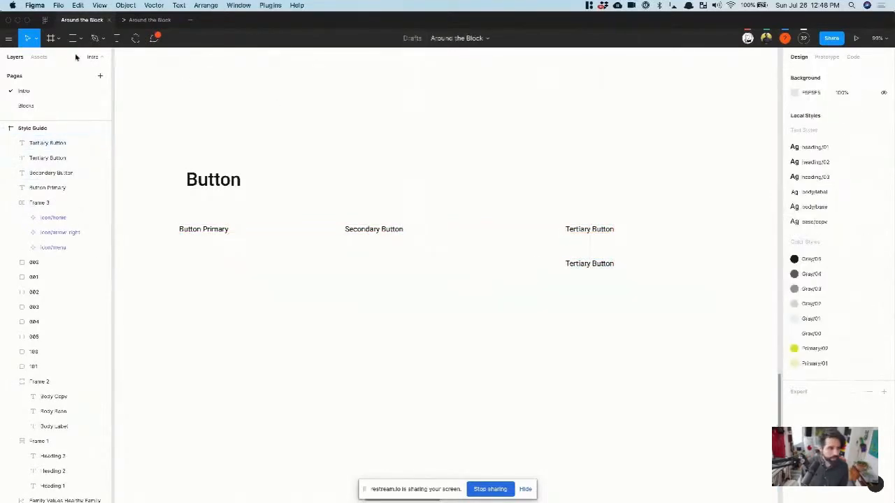
click(38, 56)
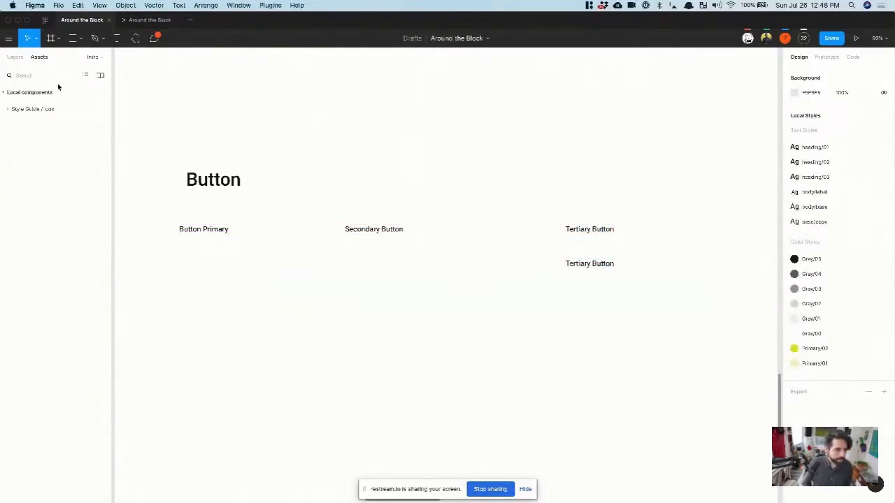
click(7, 110)
click(7, 110)
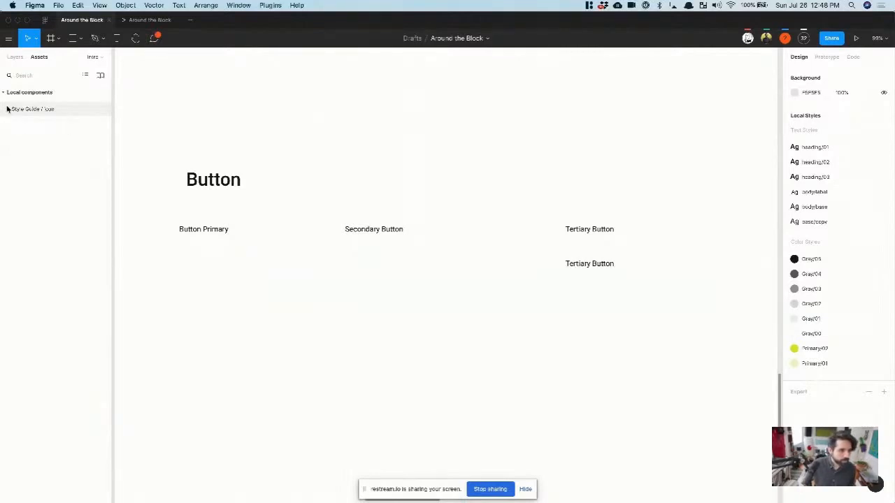
click(15, 57)
- Apply the base/copy text style to the lower Tertiary Button label
click(594, 264)
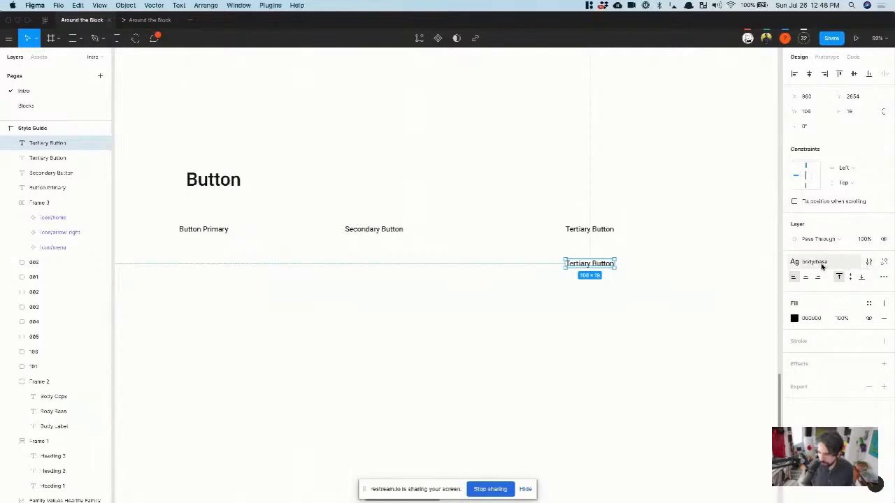
click(868, 262)
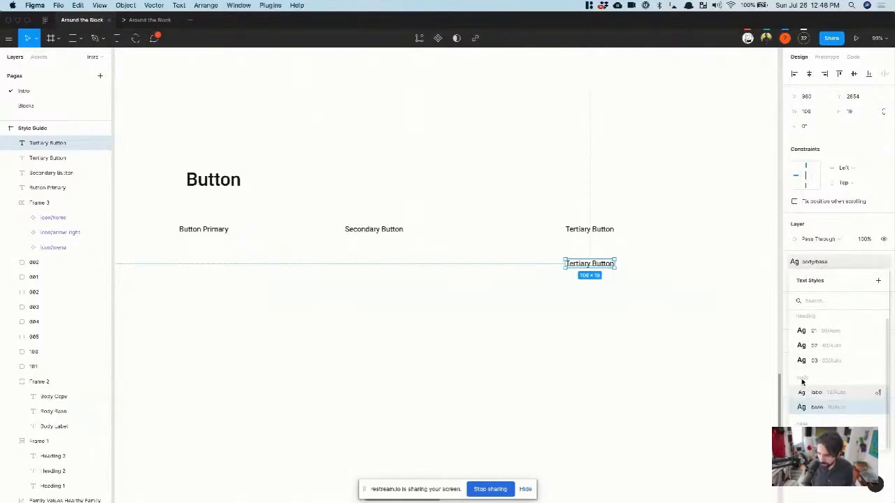
click(830, 439)
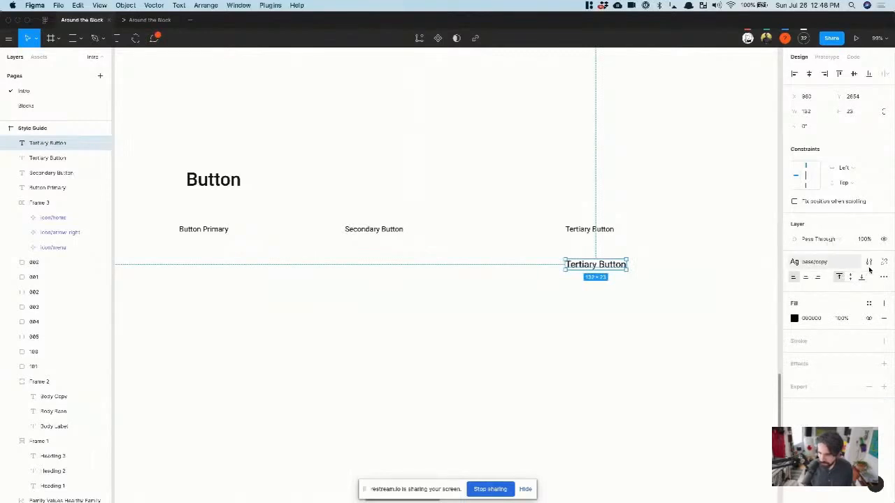
- Rename the base/copy text style to body/copy
click(868, 263)
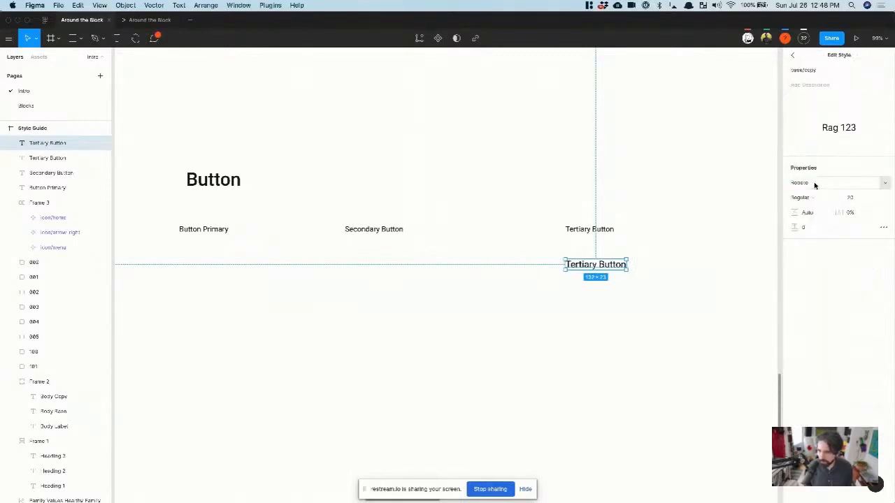
click(805, 71)
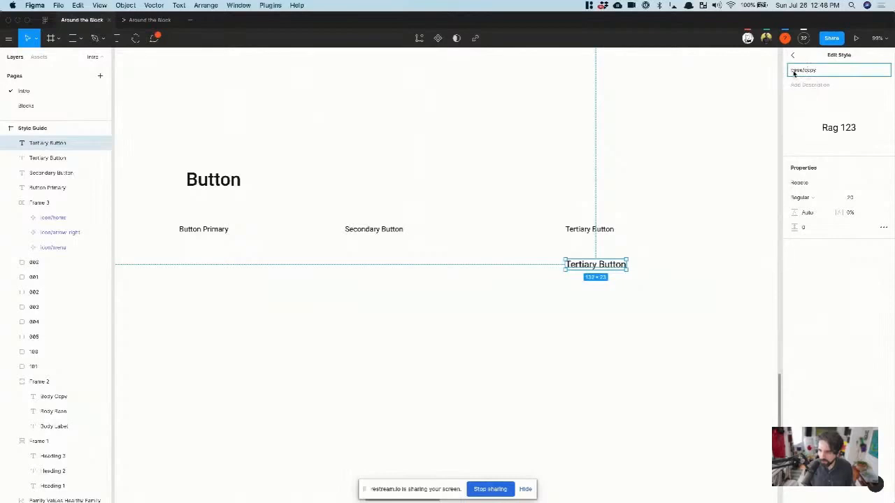
double_click(793, 71)
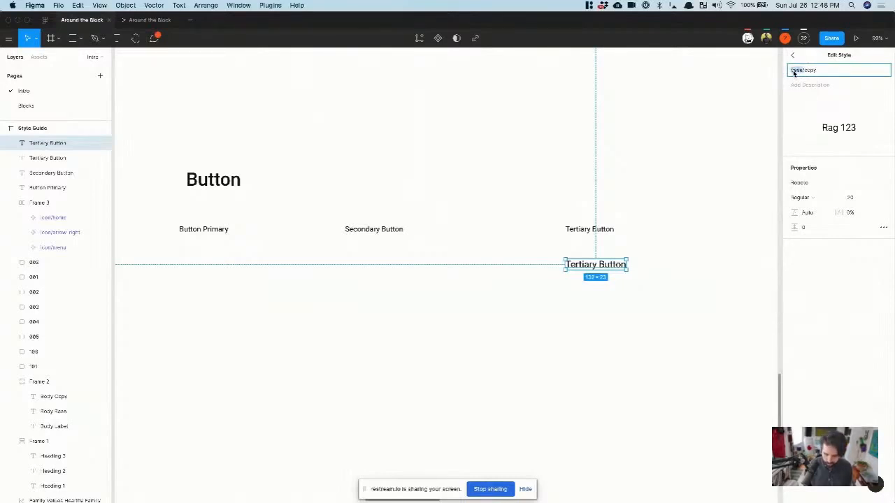
text(body)
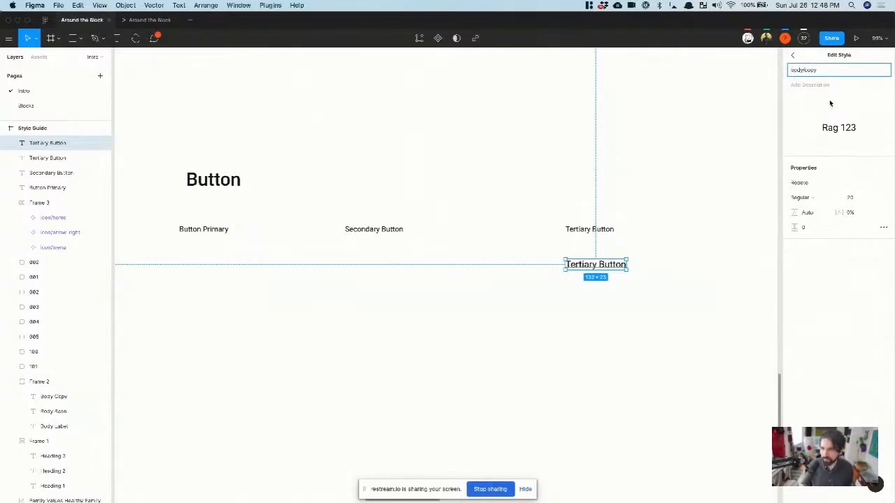
click(596, 328)
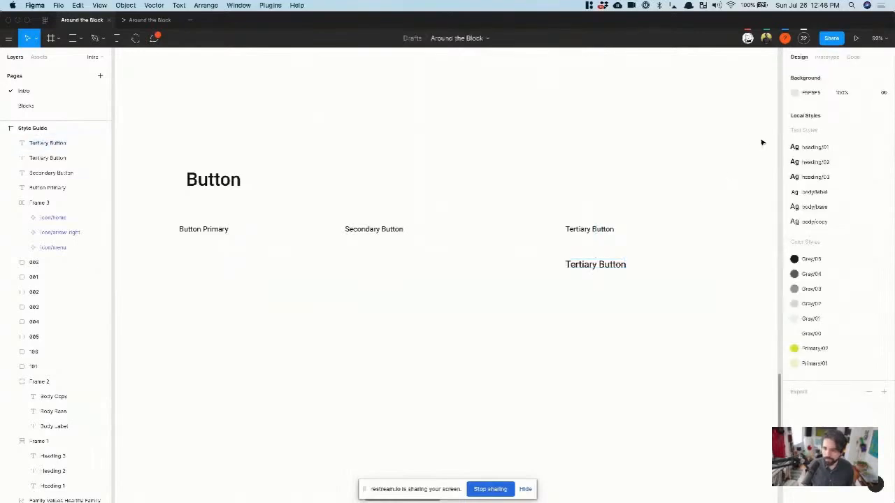
- Check the text style list for the renamed style and delete the lower duplicate Tertiary Button label
click(607, 268)
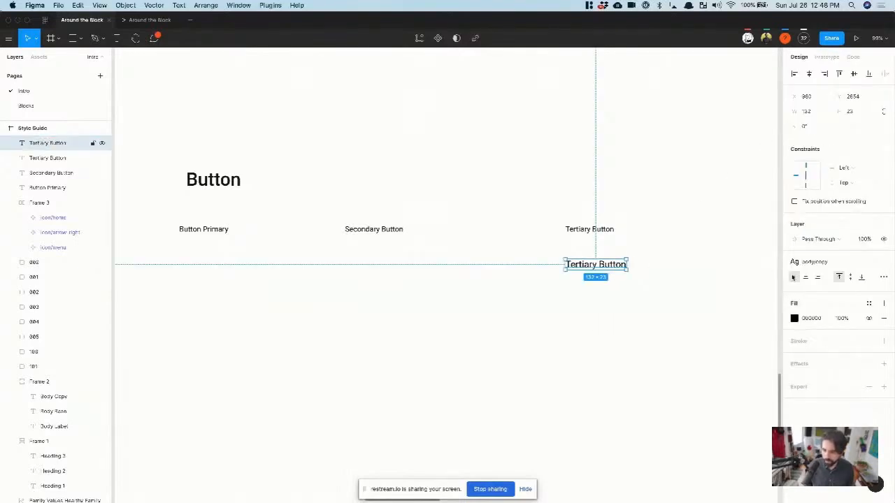
click(838, 262)
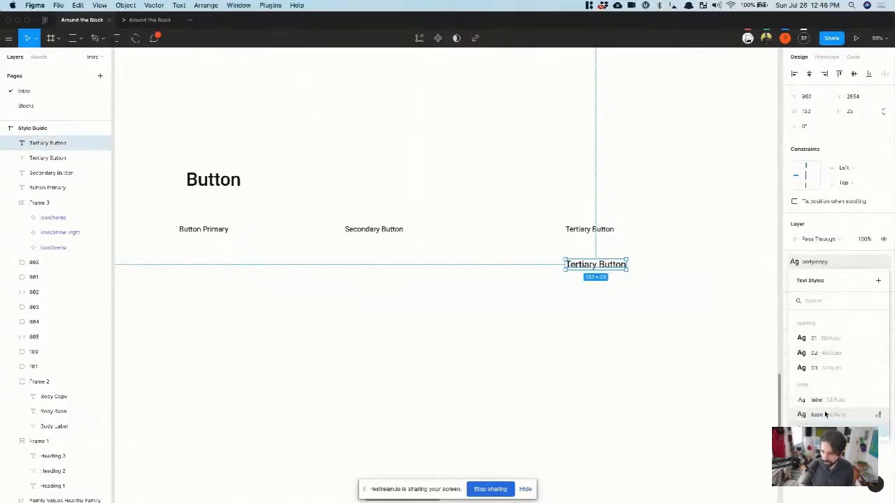
click(727, 418)
click(618, 267)
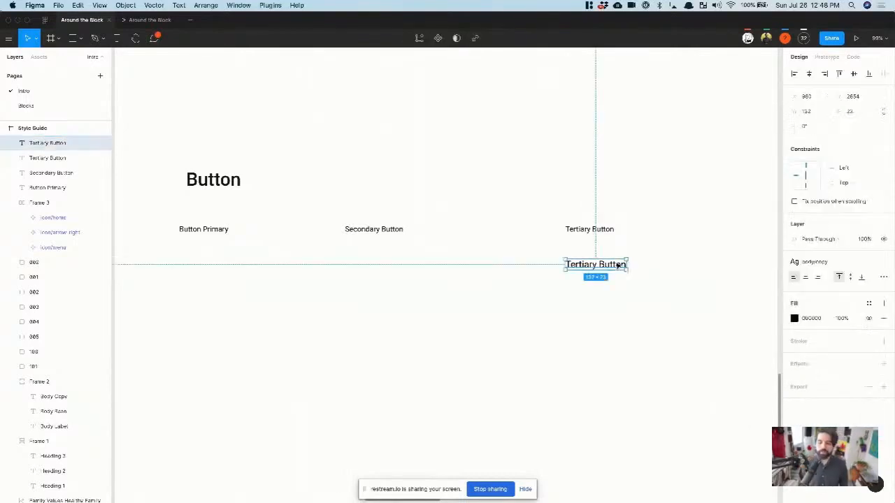
key(Delete)
- Centre the Button Primary label beneath the Button heading and wrap it in a frame
click(198, 232)
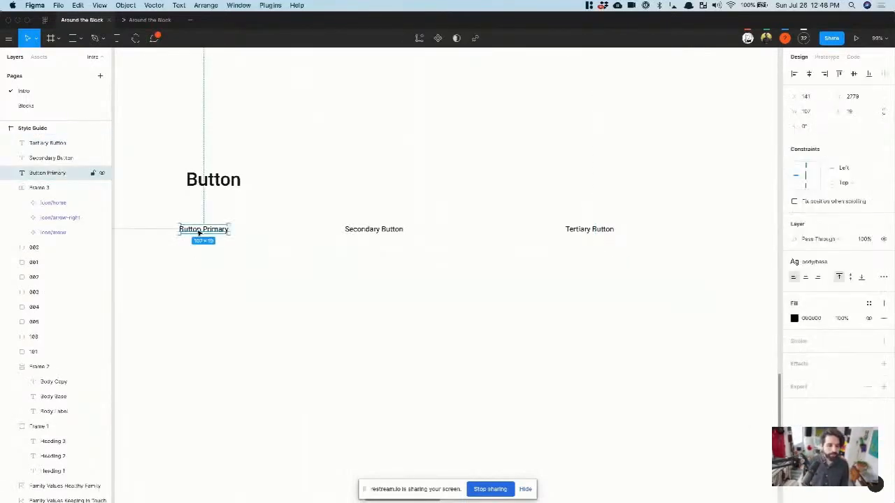
drag(198, 232, 208, 232)
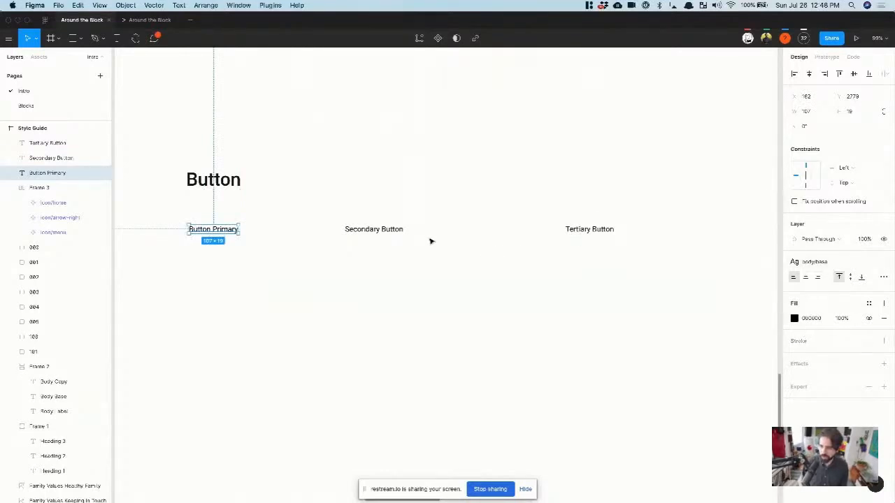
scroll(159, 232, up, 5)
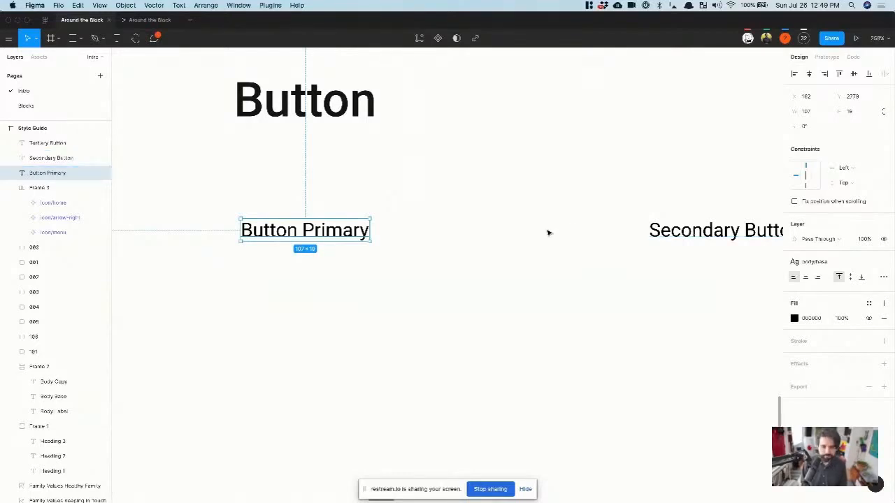
key(alt)
key(super+alt+g)
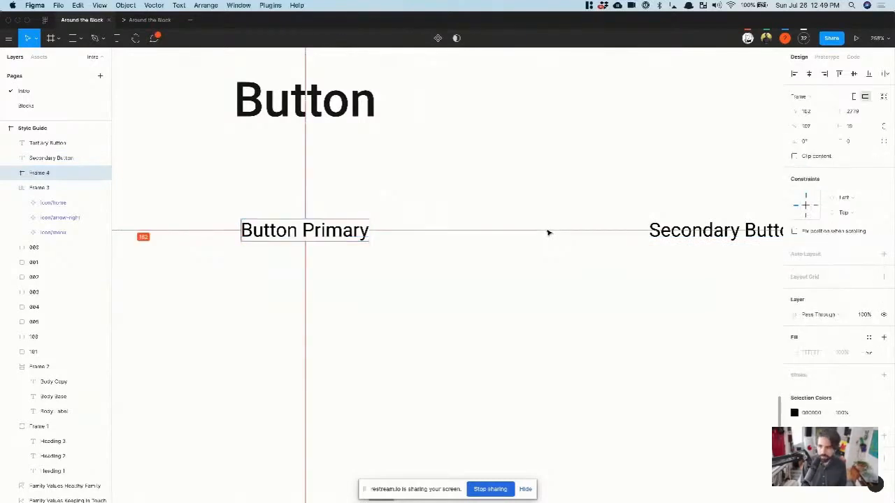
click(430, 260)
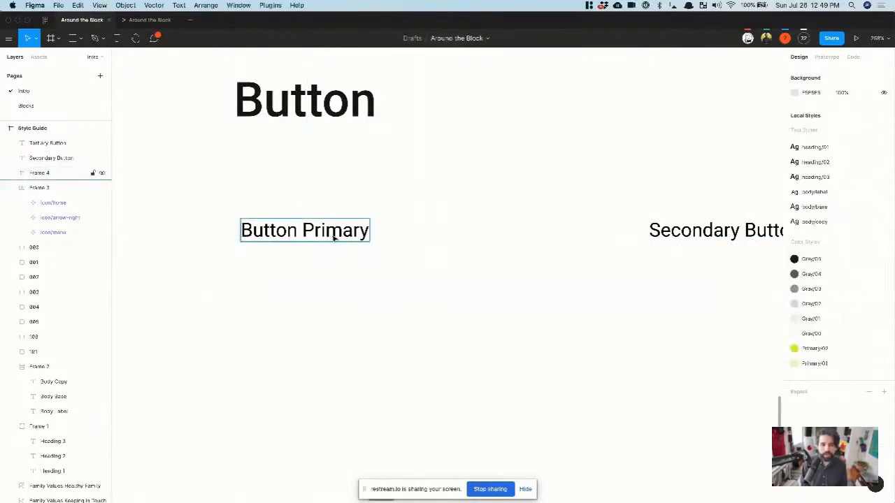
click(367, 230)
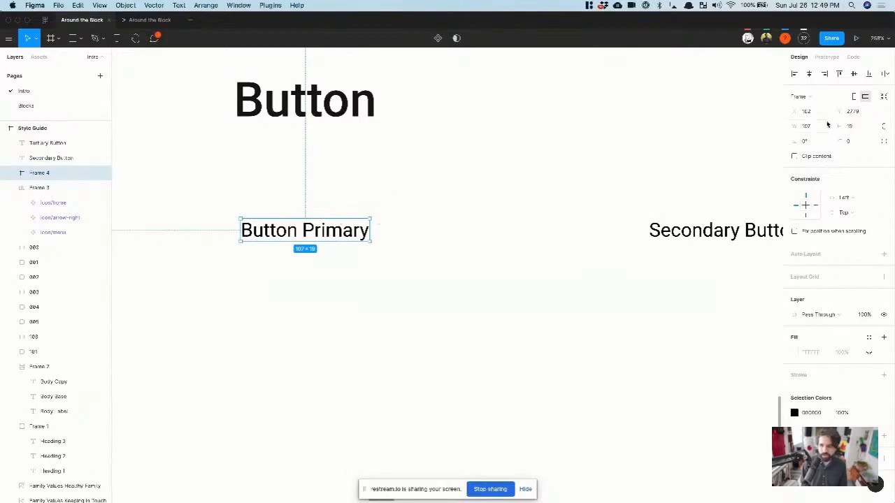
click(808, 100)
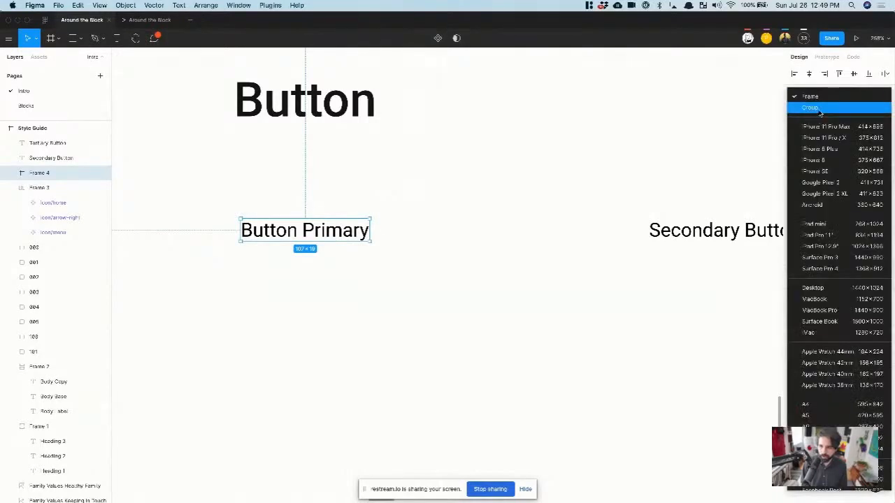
click(648, 162)
- Add horizontal auto layout to the frame around the Button Primary label, with a horizontal padding of 12
click(312, 240)
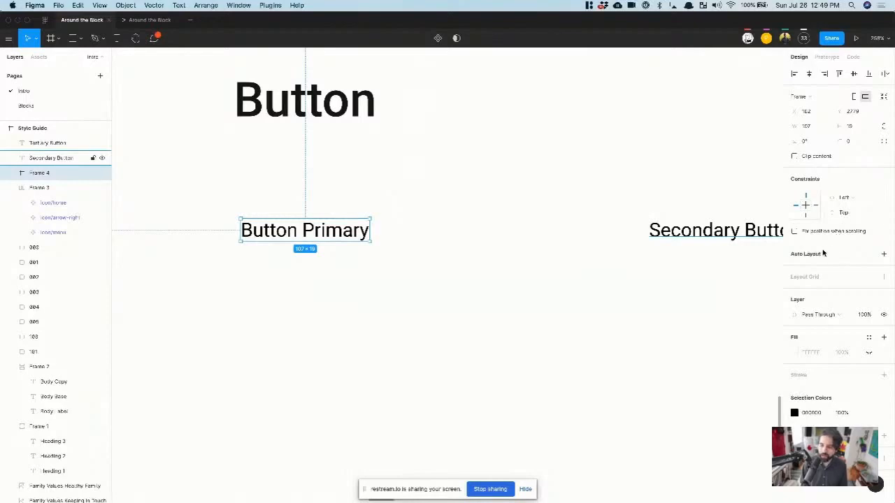
click(10, 172)
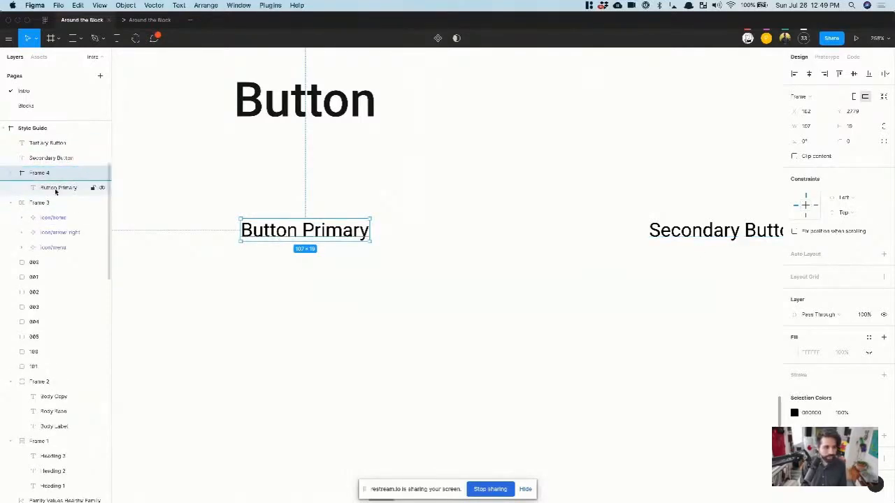
click(883, 256)
click(802, 285)
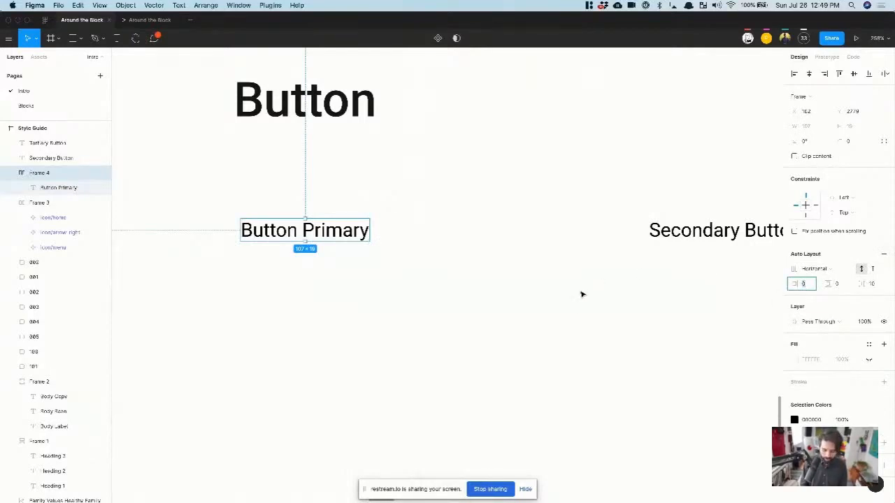
text(12)
key(Return)
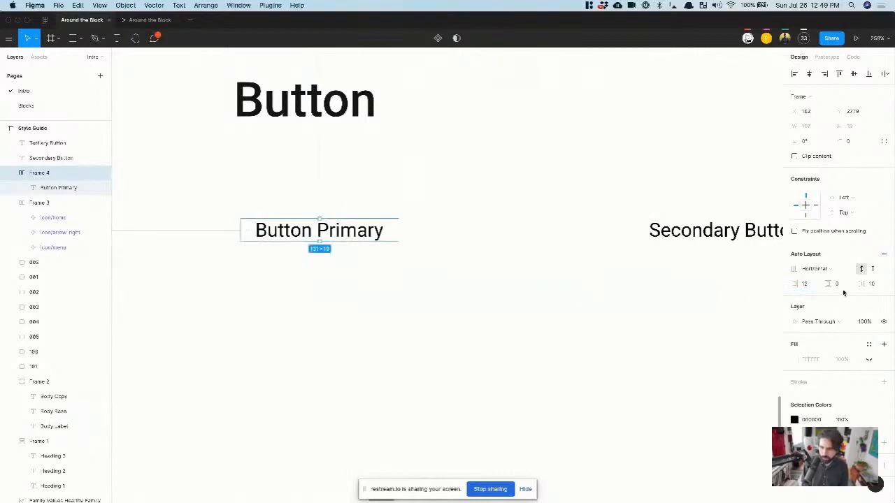
- Set the Button Primary frame's horizontal padding to 24 and its vertical padding to 8
text(24)
key(Return)
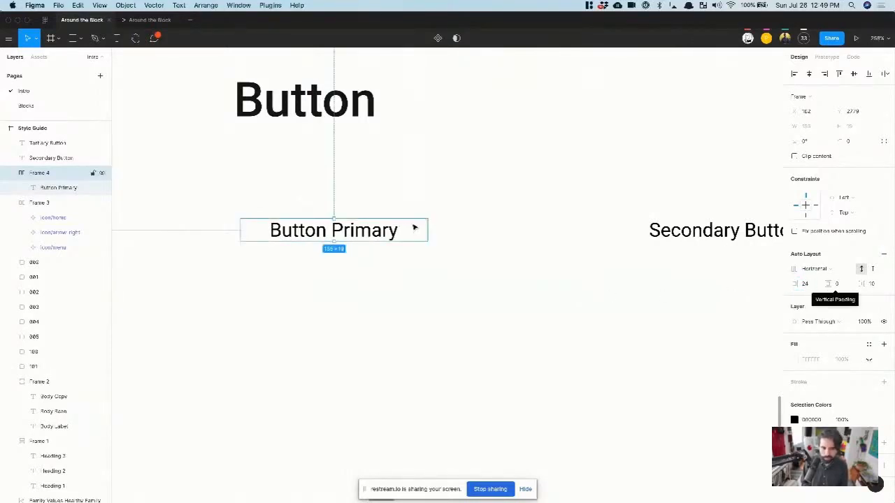
click(837, 284)
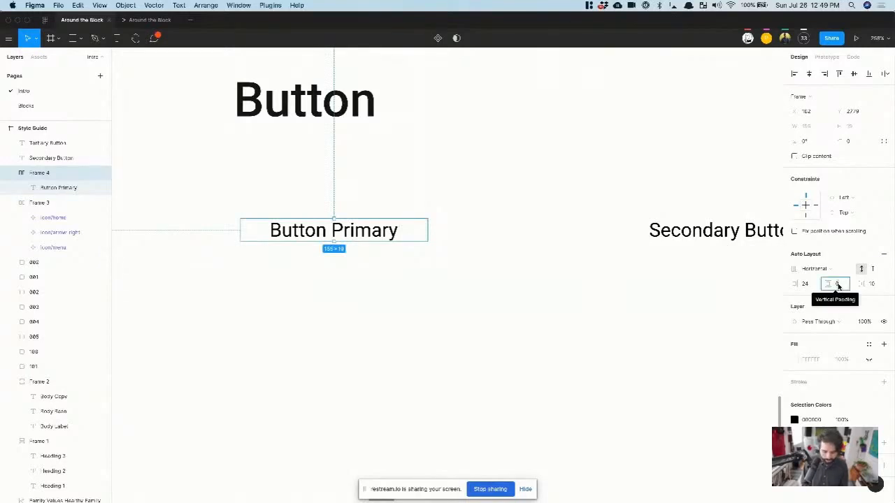
text(8)
key(Return)
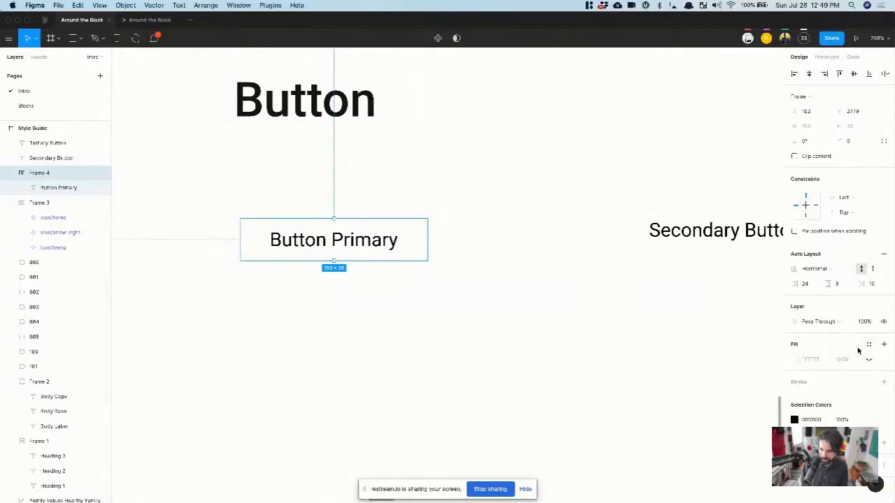
- Fill the Button Primary frame with the Gray/05 color style
click(866, 345)
click(804, 392)
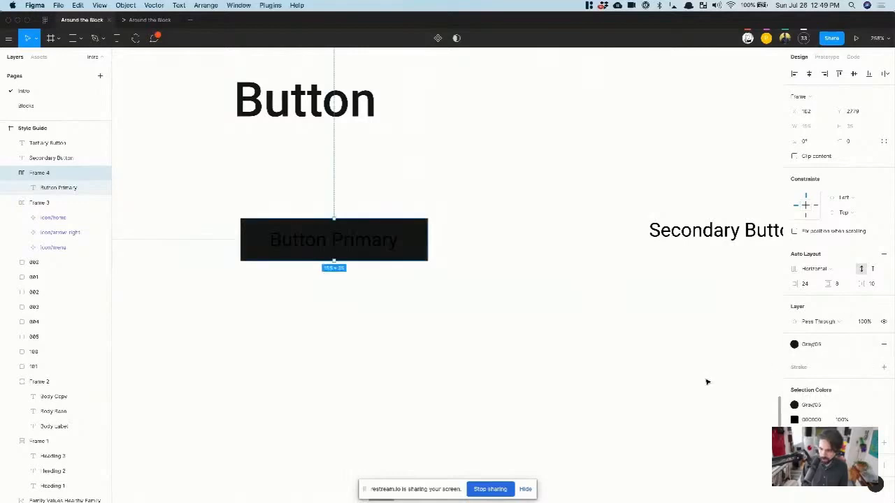
- Set the Button Primary label's fill to white (FFFFFF)
click(619, 345)
double_click(350, 246)
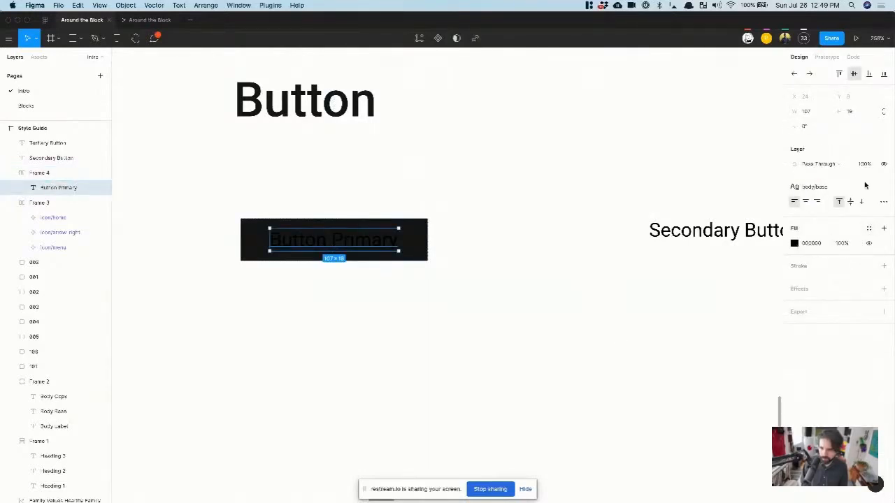
click(796, 243)
drag(705, 288, 605, 220)
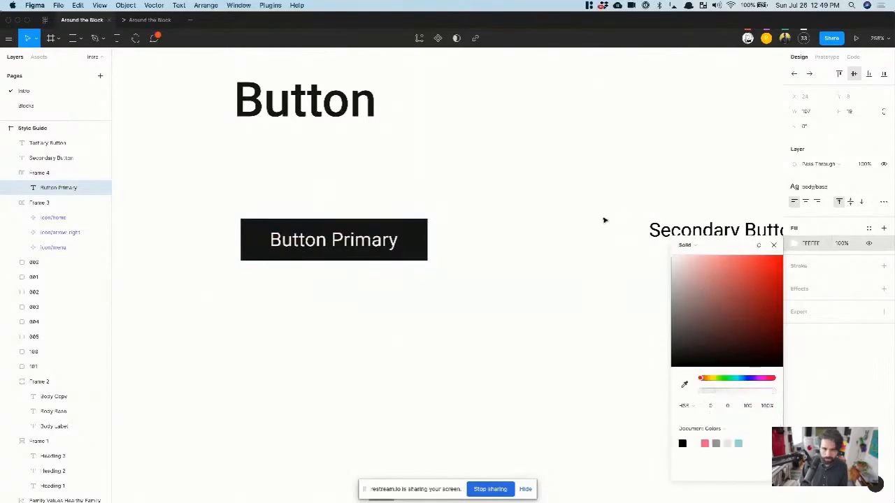
click(507, 359)
- Give the Button Primary frame a corner radius of 4
click(294, 256)
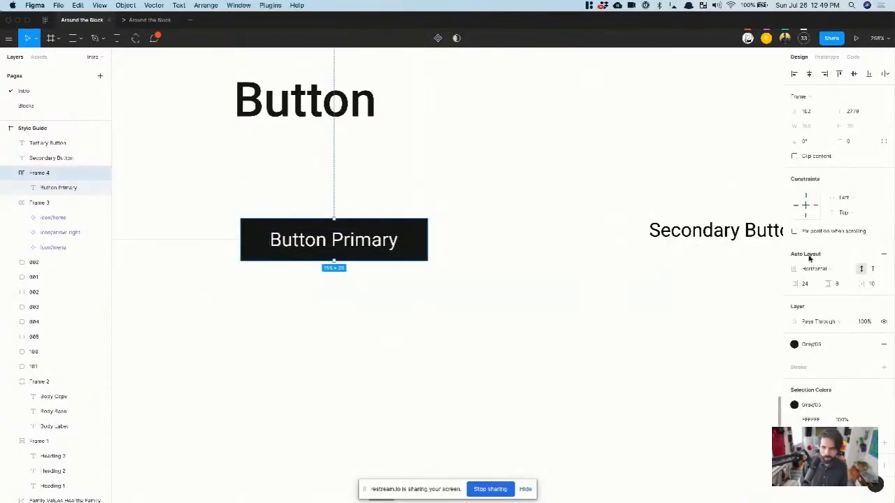
click(853, 141)
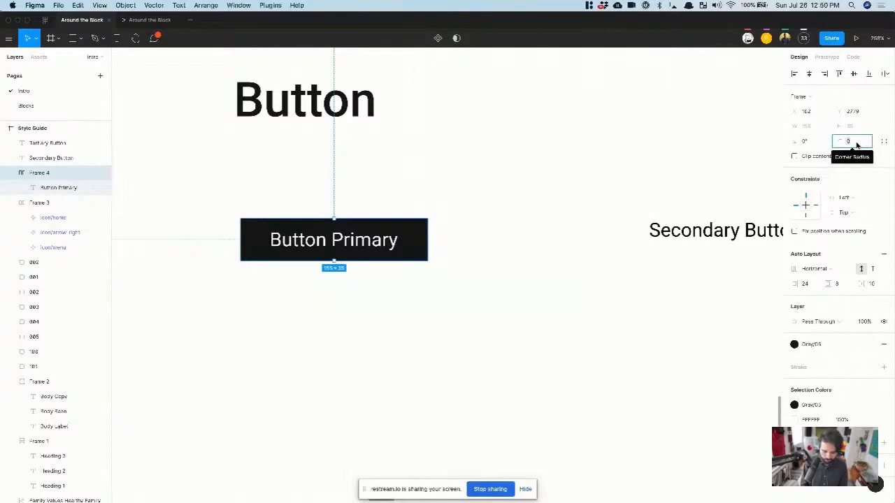
text(4)
click(371, 365)
- Try the short label "yo" in the primary button to test how the auto layout frame resizes
click(357, 242)
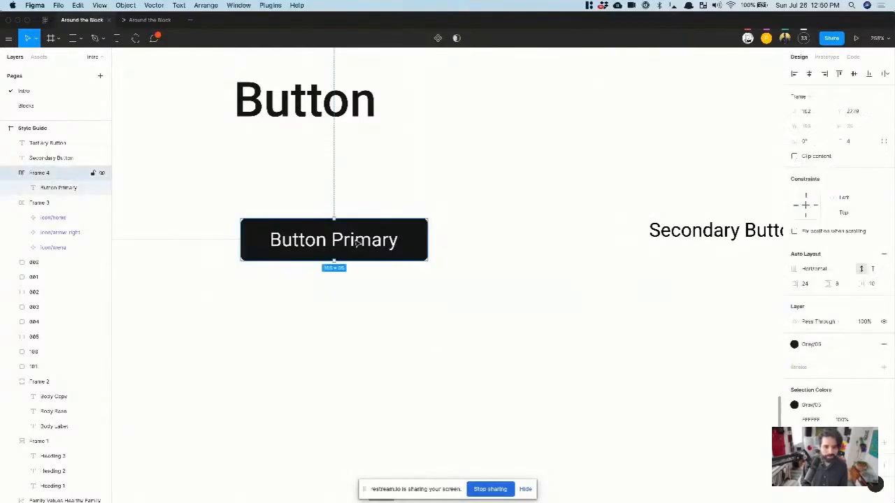
double_click(355, 242)
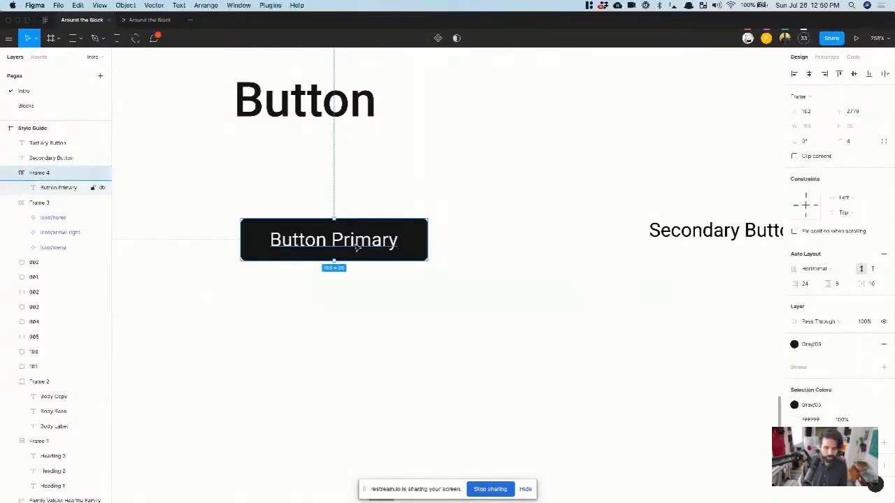
double_click(354, 242)
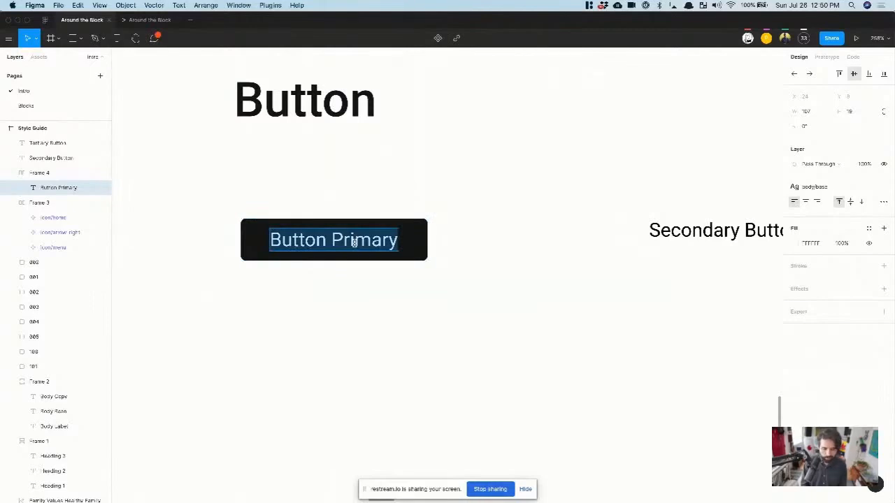
text(yoooooo)
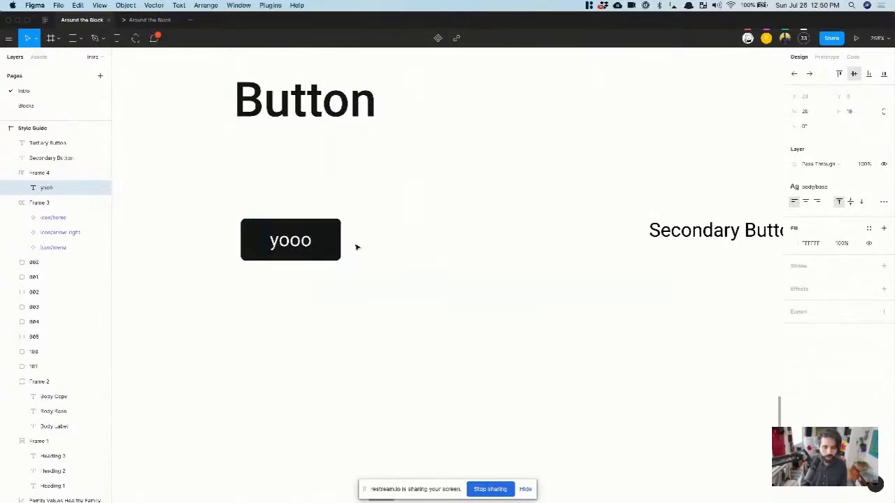
key(BackSpace)
key(BackSpace)
key(BackSpace)
key(BackSpace)
key(BackSpace)
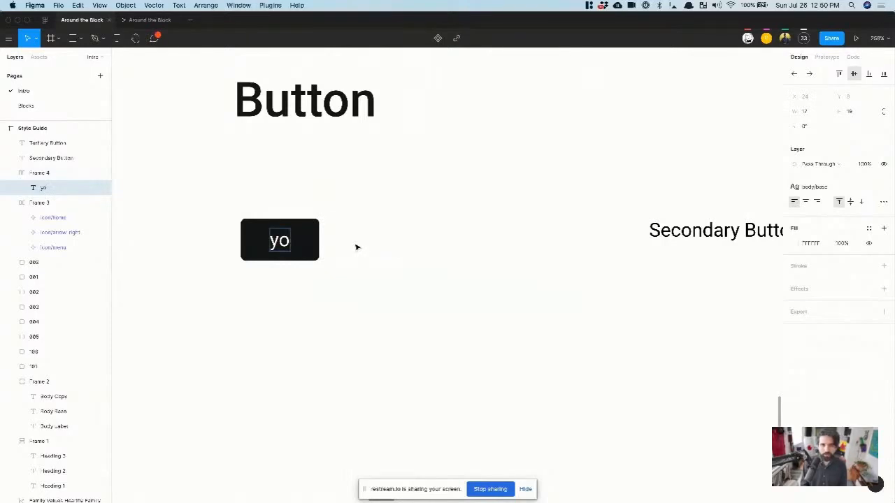
key(Escape)
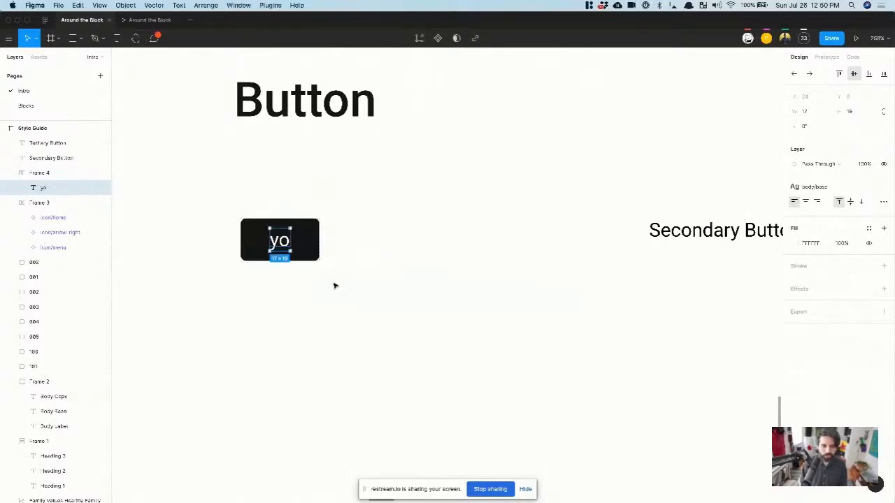
- Set the primary button frame's vertical auto layout padding to 12
click(349, 245)
click(298, 249)
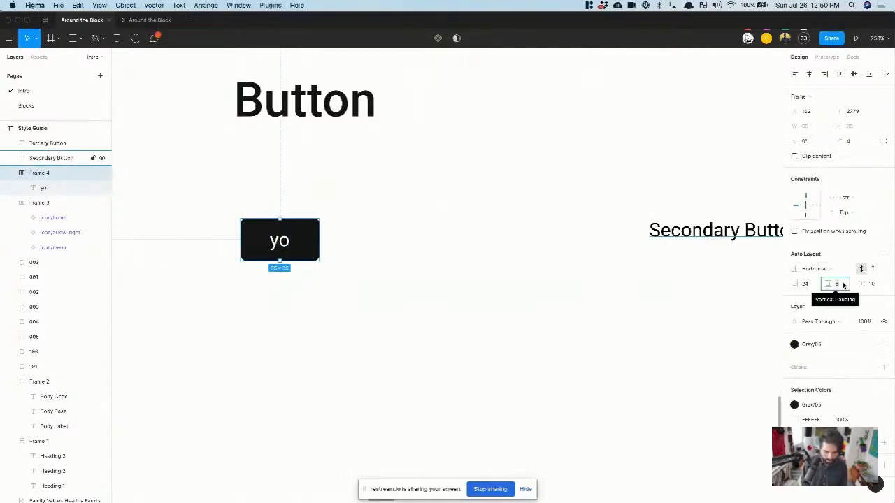
text(12)
key(Return)
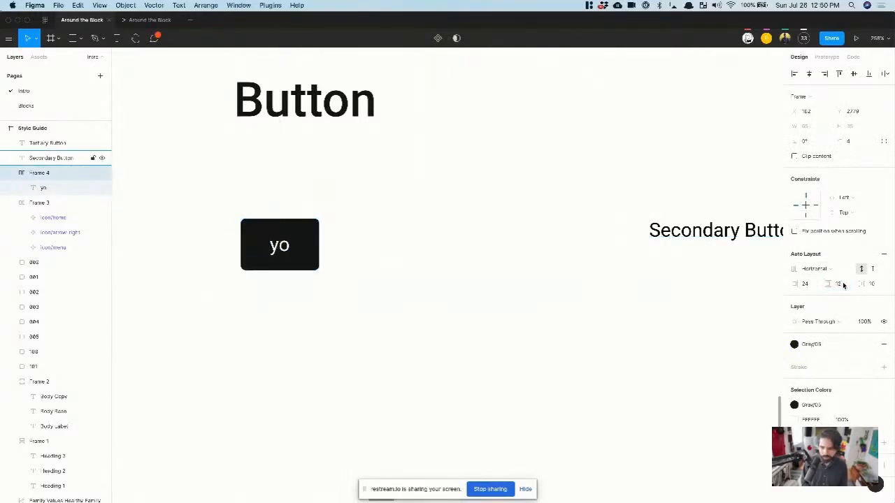
click(843, 285)
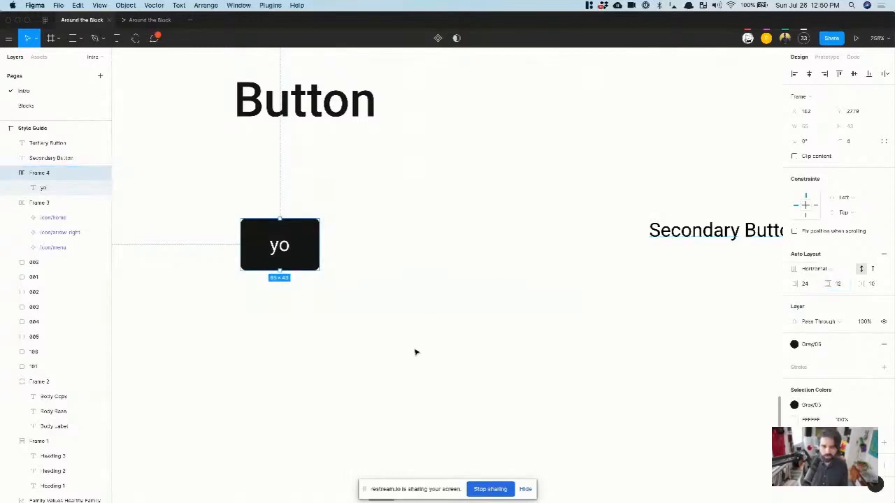
click(409, 324)
click(282, 266)
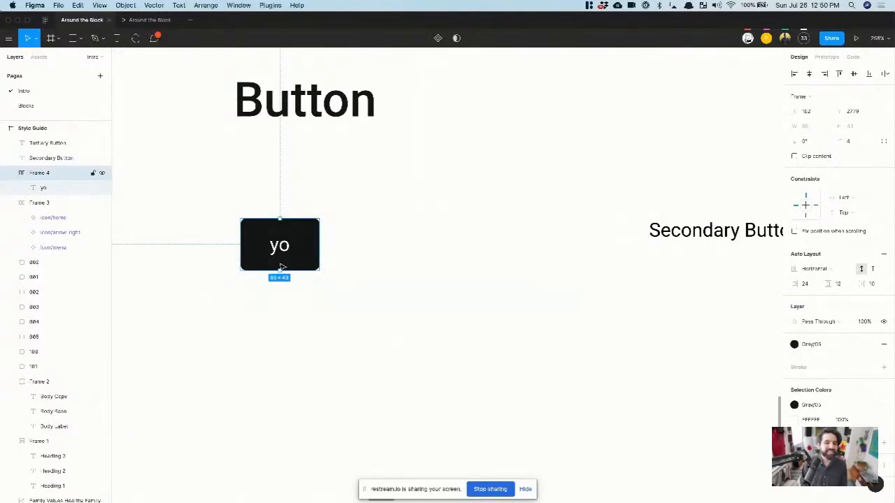
click(385, 259)
click(316, 253)
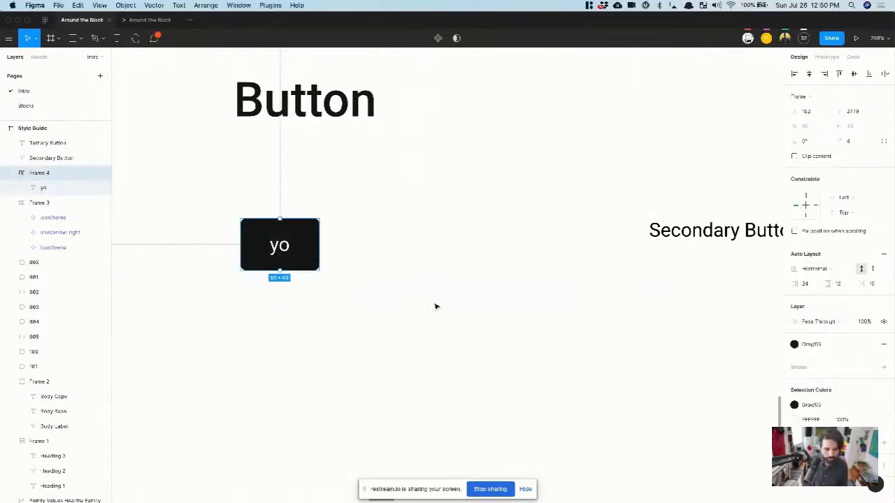
- Change the primary button's label text to "Primary Button"
double_click(282, 246)
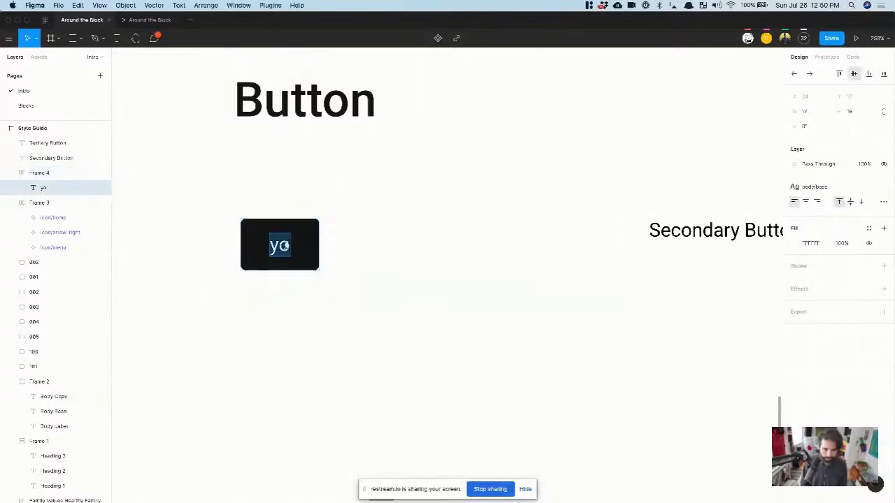
text(Primary Button)
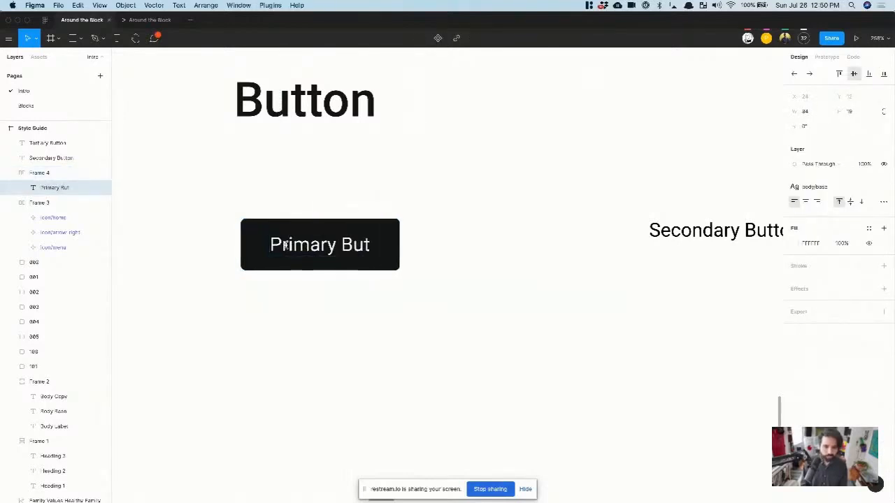
key(Return)
key(BackSpace)
click(377, 157)
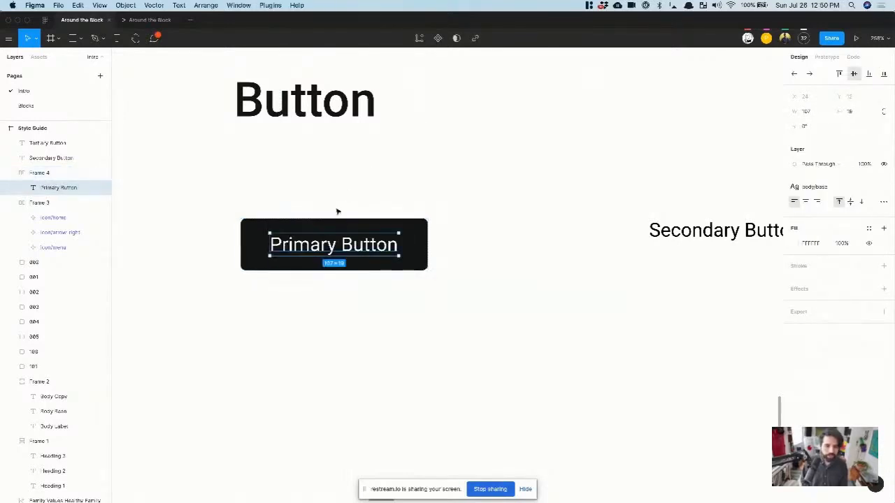
- Rename the primary button's frame "button/primary" and turn it into a component
click(328, 229)
click(408, 140)
click(355, 231)
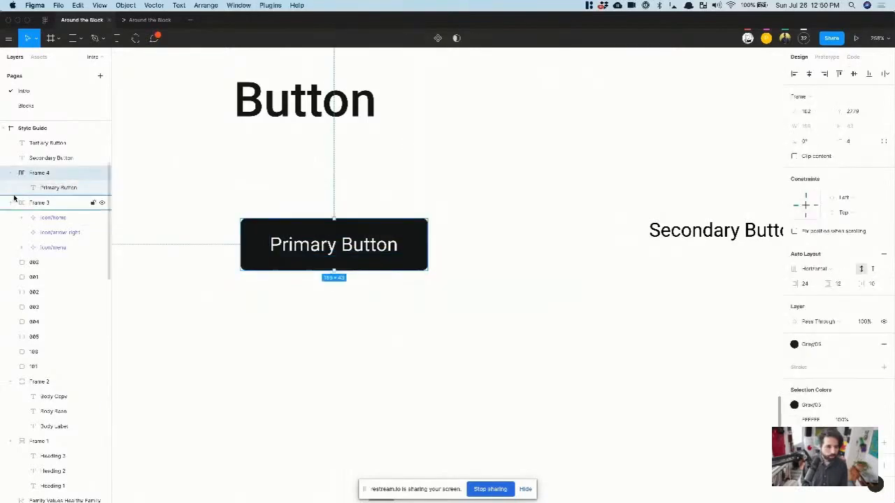
double_click(39, 180)
text(primary)
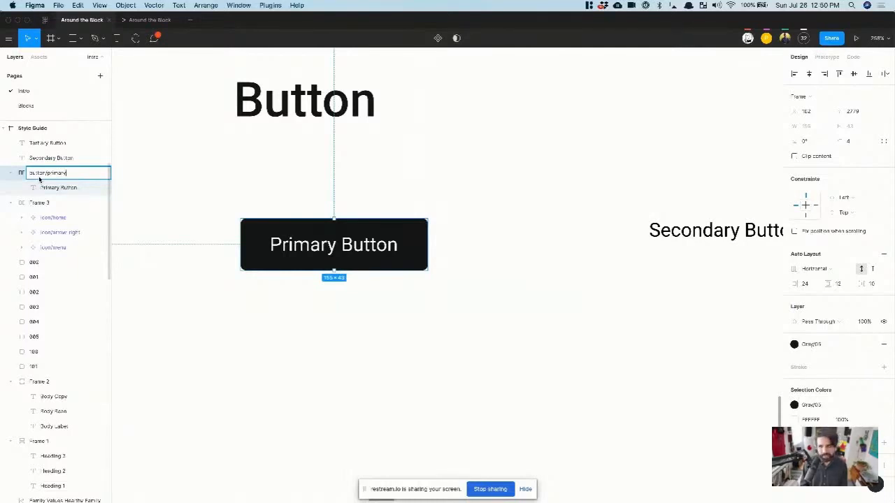
key(Return)
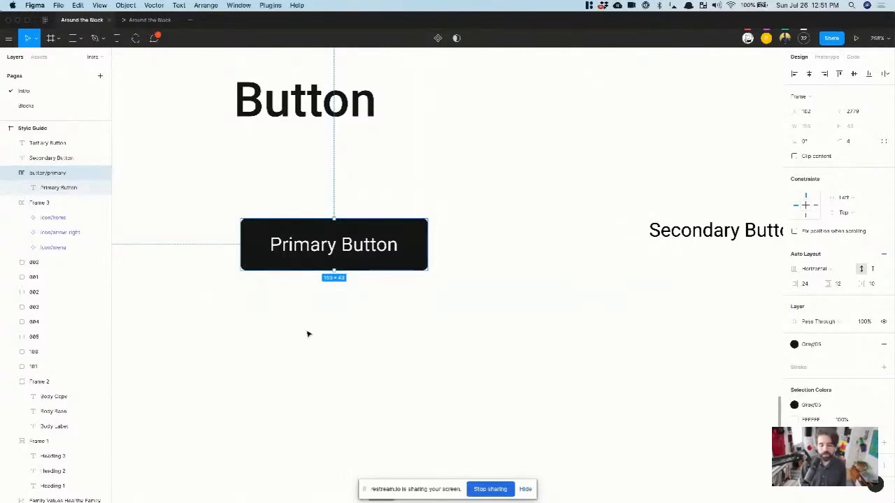
scroll(325, 267, down, 5)
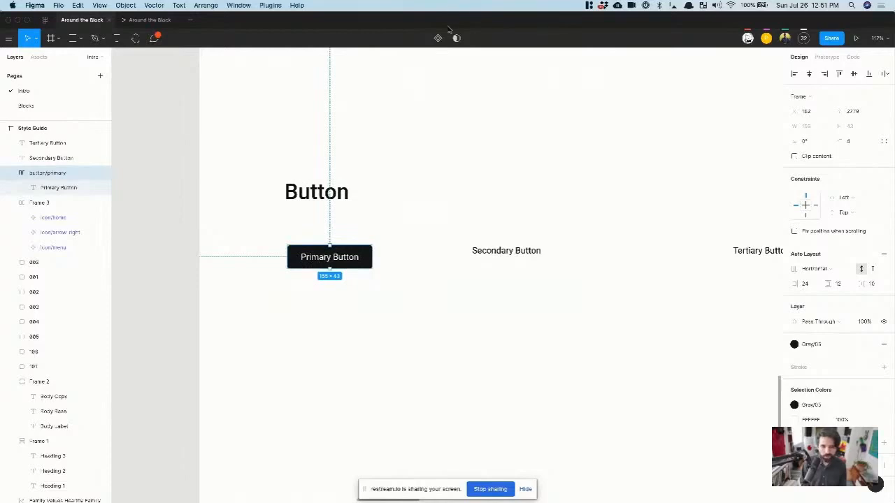
click(438, 38)
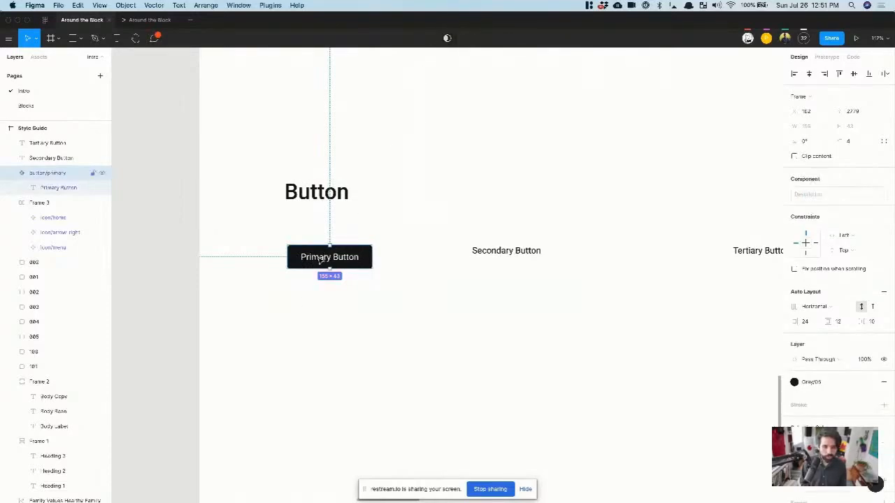
- Place a copy of the button/primary component beside the original and delete the loose Secondary Button text
drag(318, 260, 461, 268)
click(484, 250)
key(Delete)
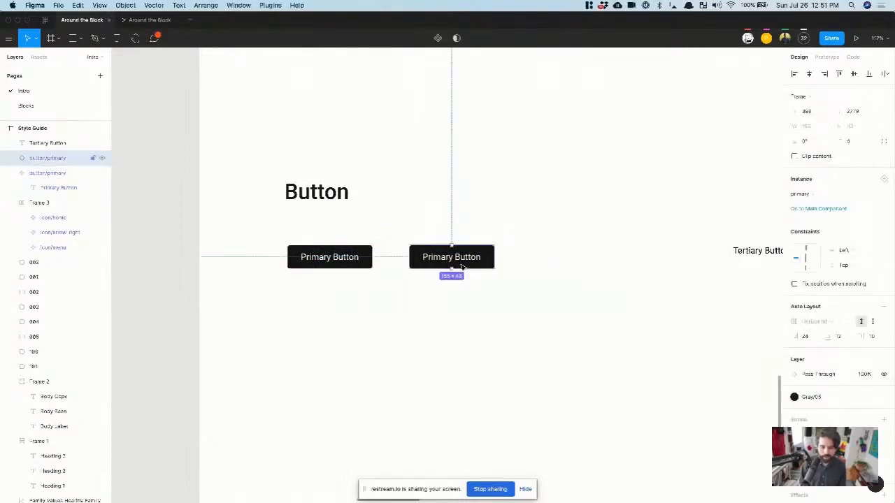
- Detach the copied button instance from its main component
scroll(462, 267, up, 5)
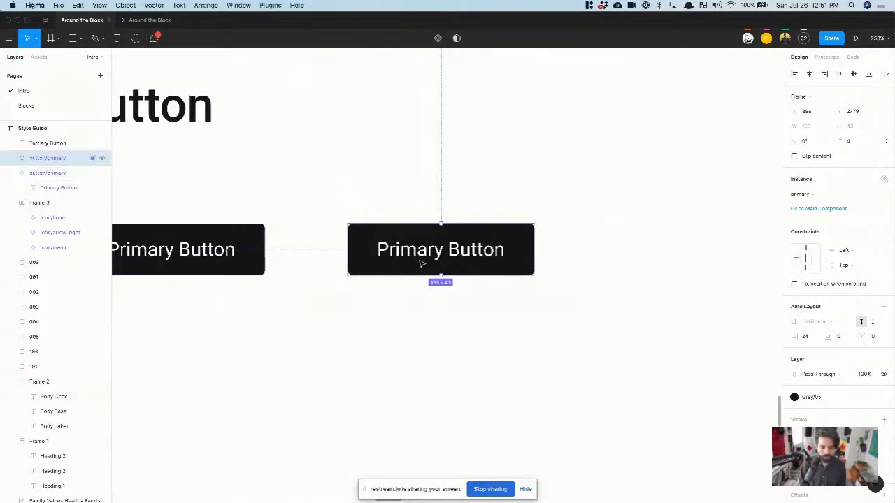
right_click(393, 241)
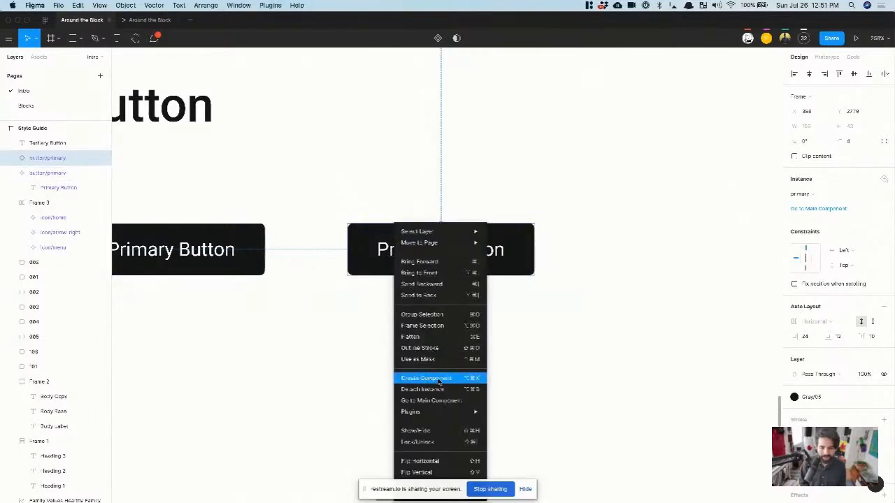
click(441, 389)
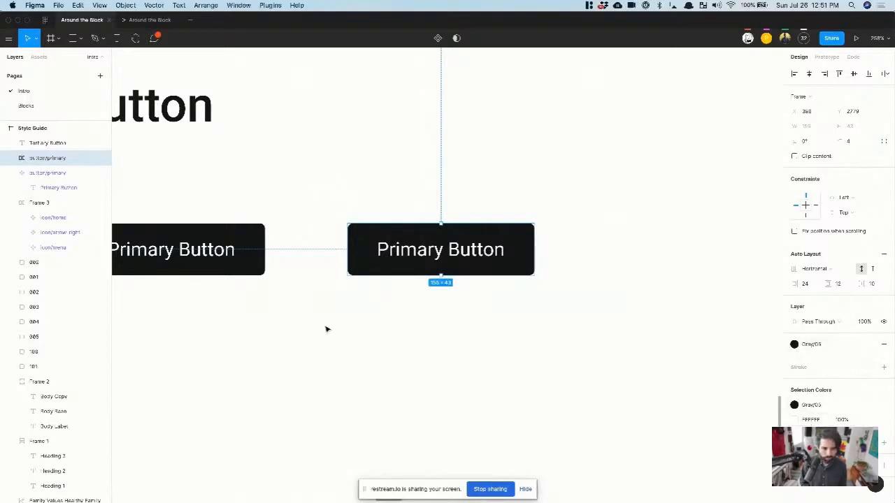
- Apply the Gray/00 color style to the label inside the button/primary component
click(214, 250)
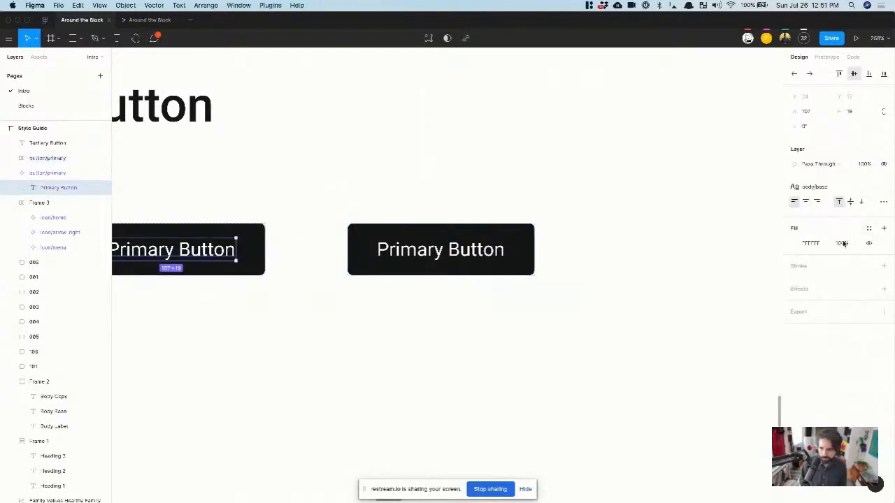
click(870, 229)
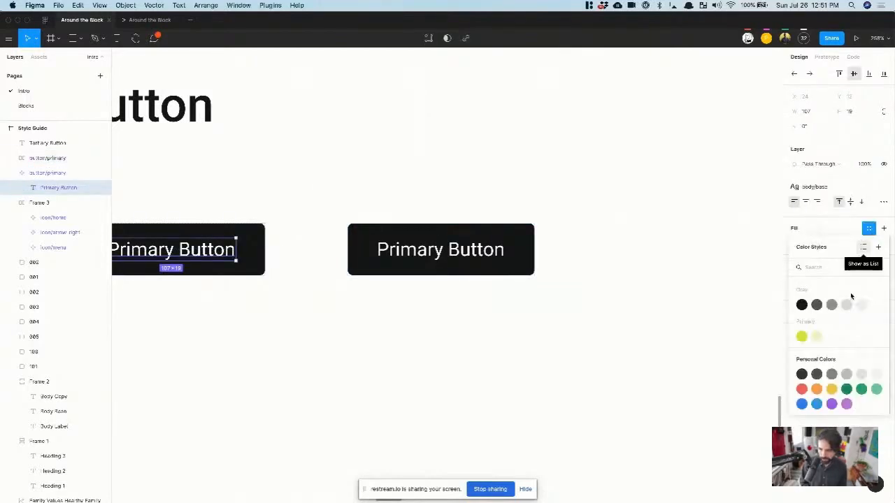
click(877, 308)
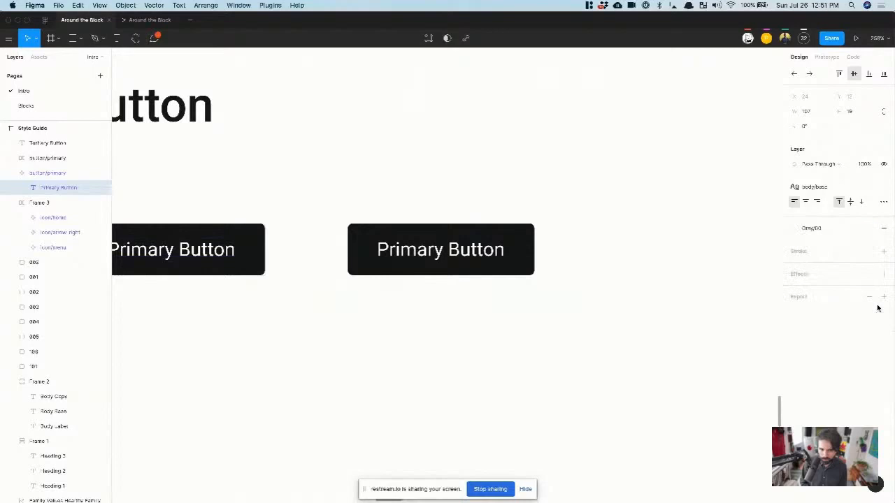
click(452, 343)
- Replace the detached button copy's dark background with the Gray/00 color style
click(450, 255)
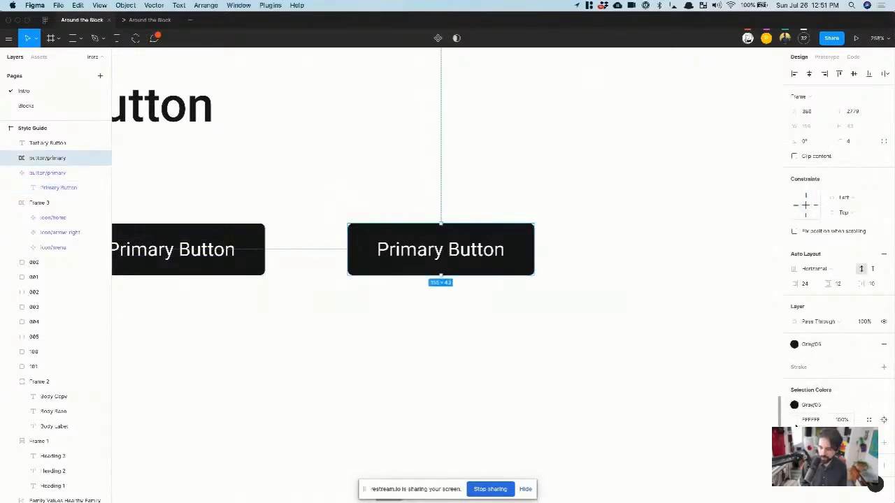
click(868, 420)
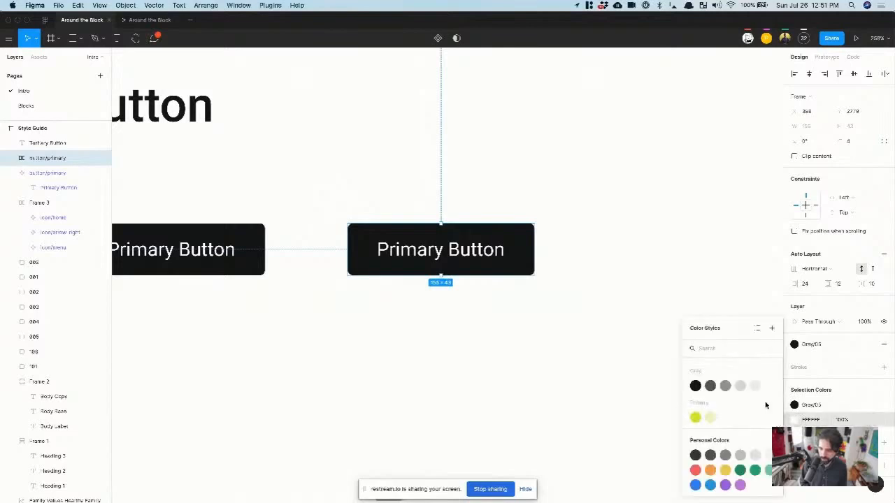
click(839, 420)
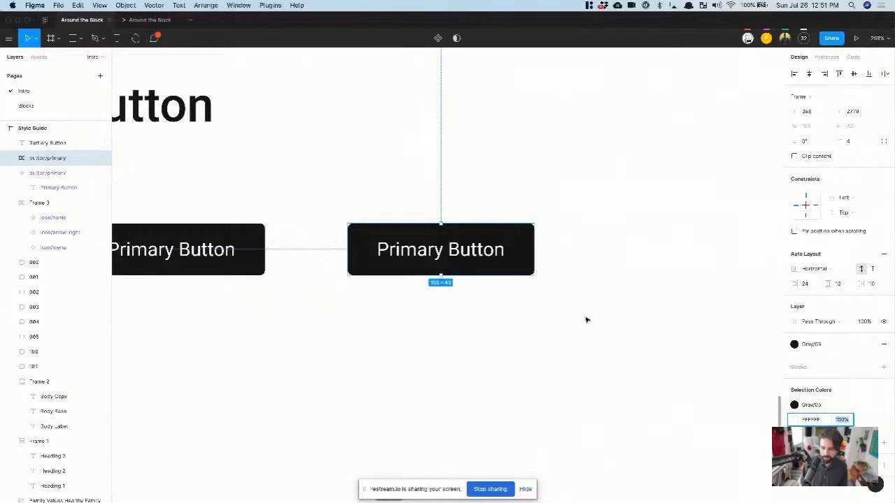
click(794, 405)
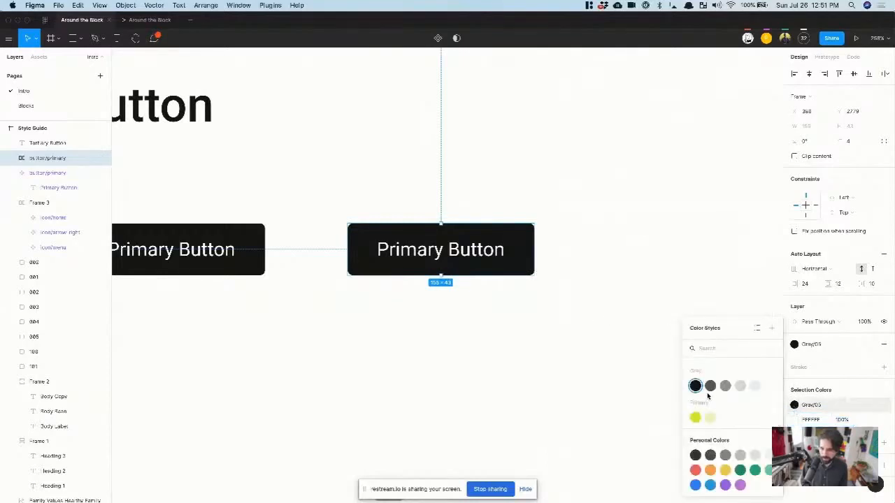
click(771, 389)
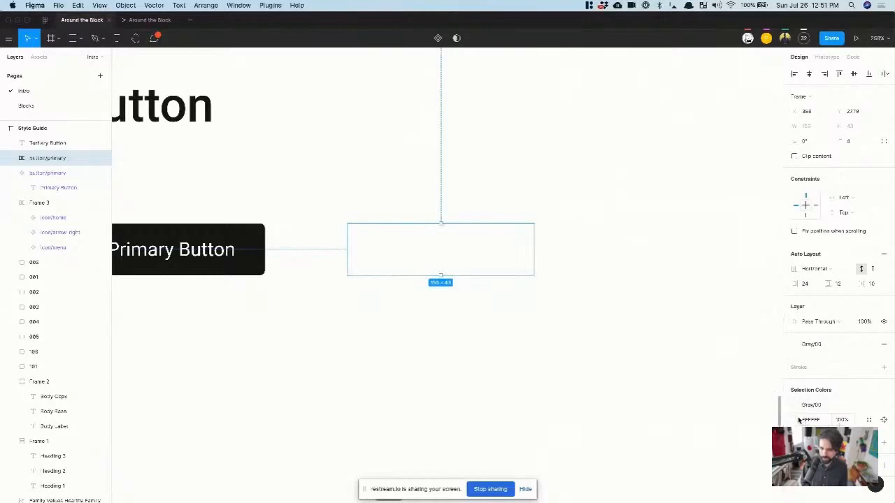
- Apply the Gray/05 color style to the label of the detached button copy
click(868, 420)
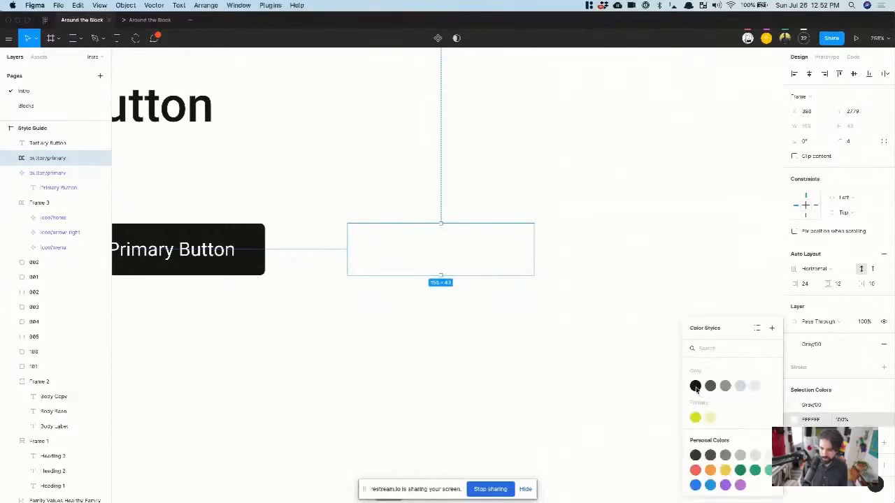
click(698, 389)
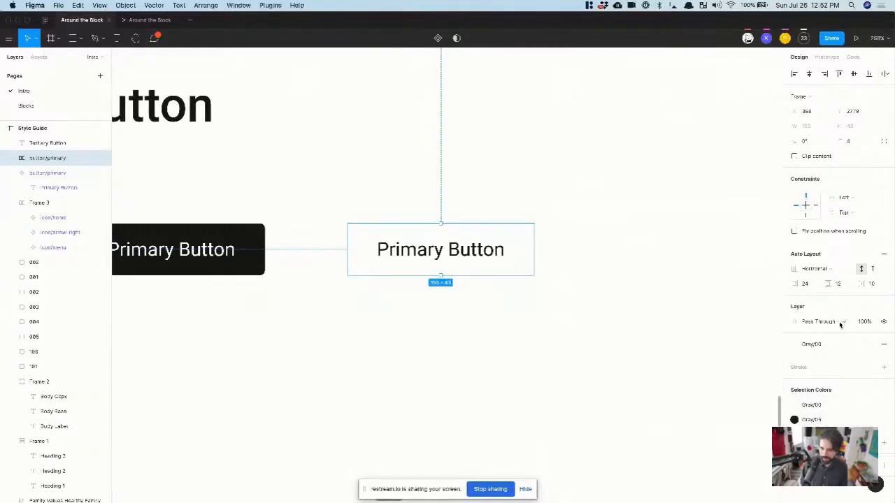
click(651, 320)
- Add a stroke in the Gray/05 color style to the detached button copy
click(499, 249)
click(884, 369)
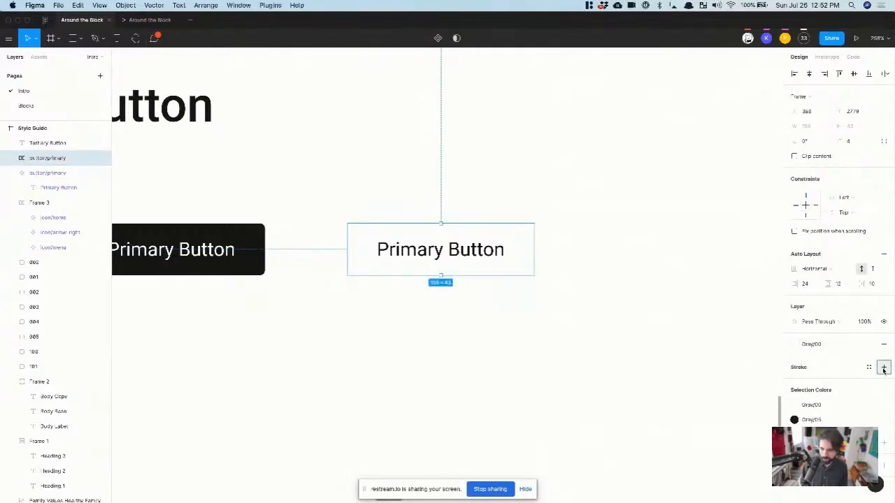
click(868, 369)
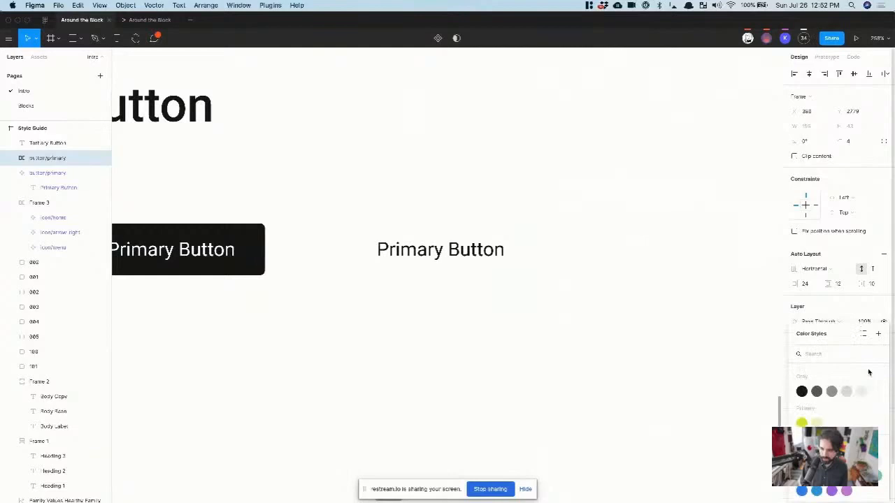
click(801, 392)
click(659, 314)
- Change the outlined button's label text to "Secondary Button"
double_click(388, 250)
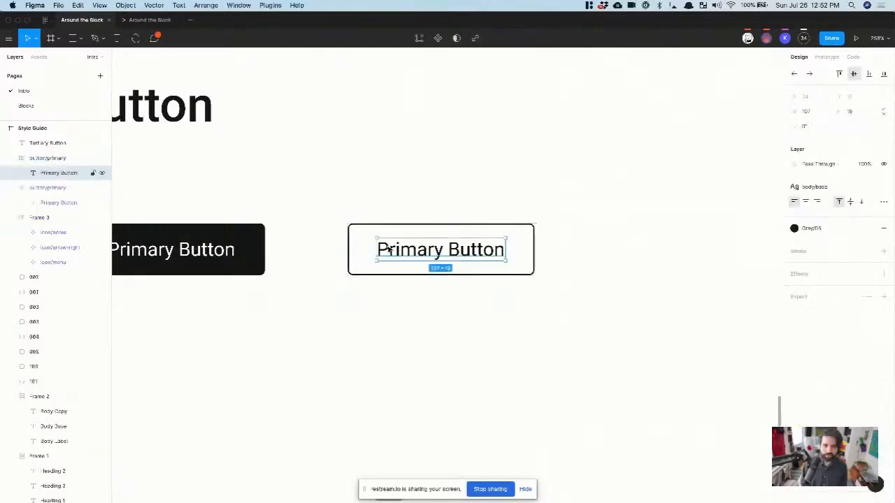
double_click(388, 249)
double_click(388, 250)
text(Sec)
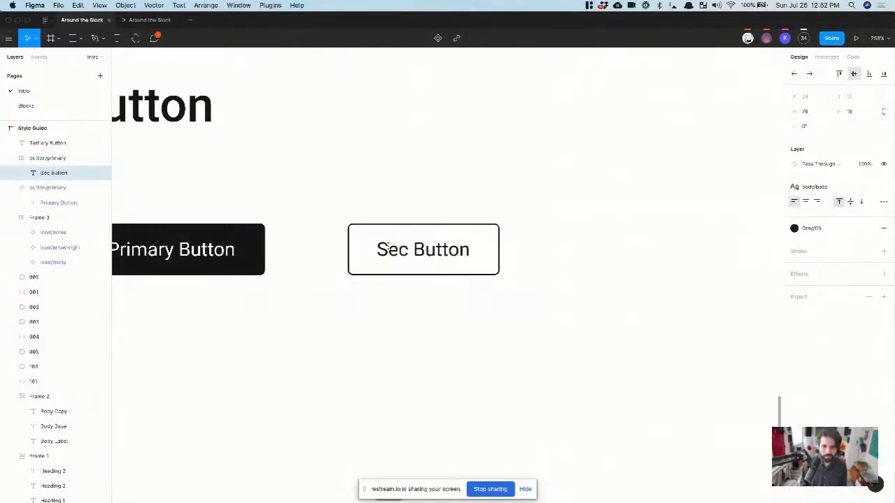
text(onday)
key(Escape)
click(417, 327)
click(440, 260)
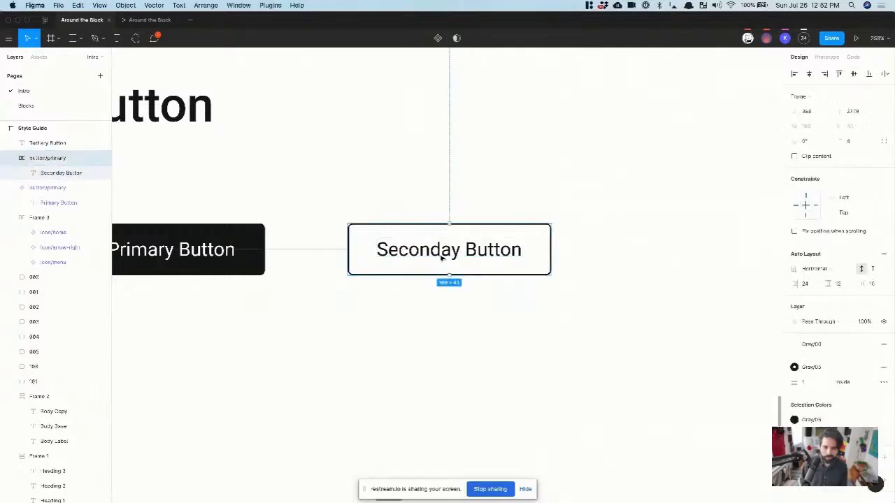
double_click(446, 256)
double_click(451, 253)
click(450, 250)
text(r)
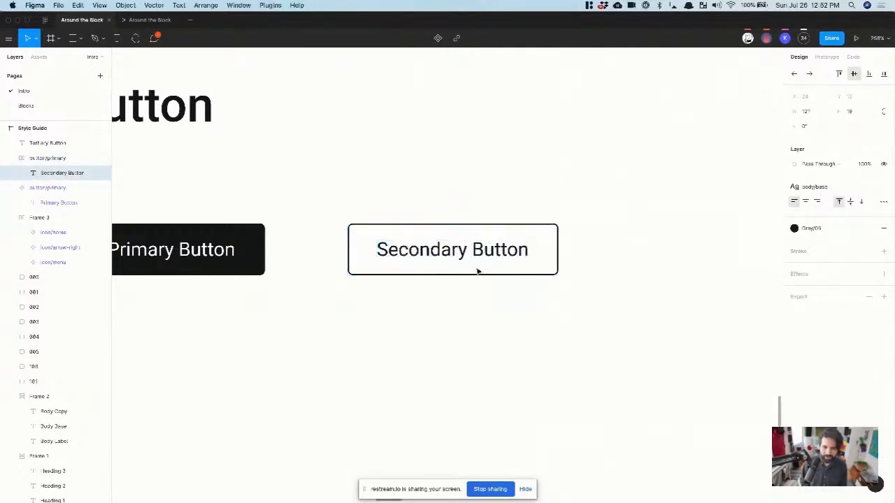
key(Escape)
click(469, 331)
- Rename the outlined button frame to button/secondary and turn it into a component
click(459, 243)
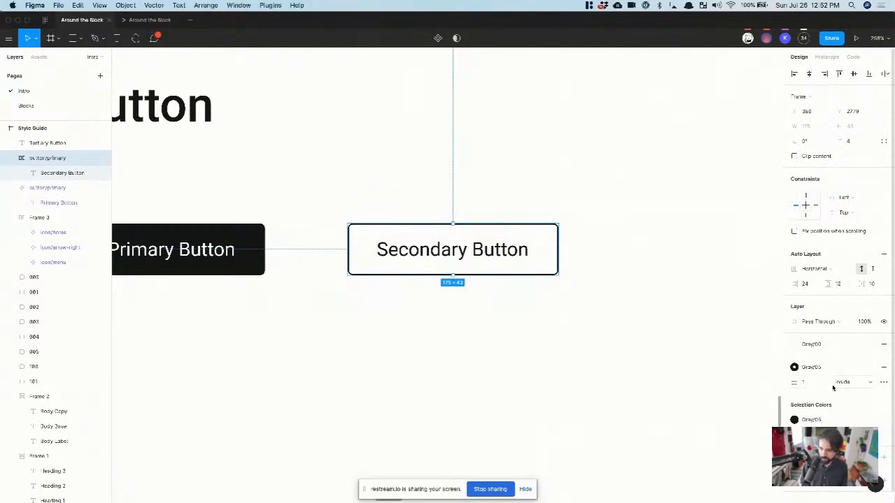
click(585, 369)
scroll(570, 321, left, 3)
click(557, 269)
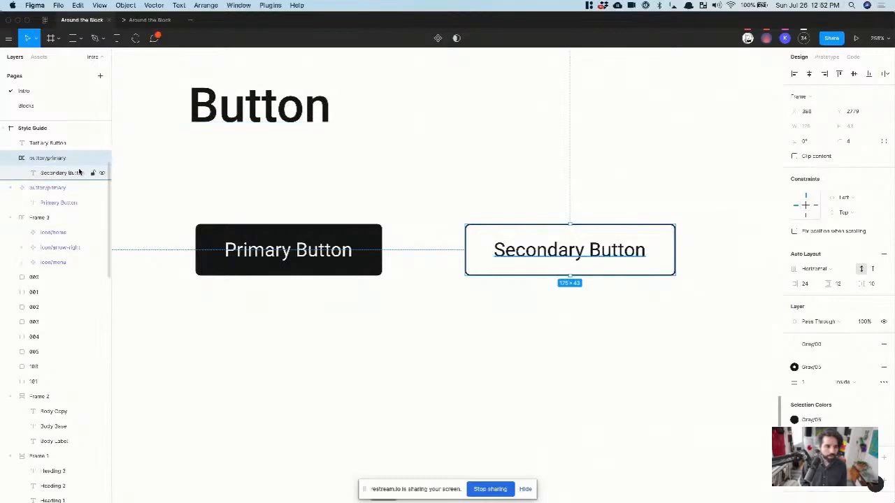
double_click(56, 158)
double_click(56, 159)
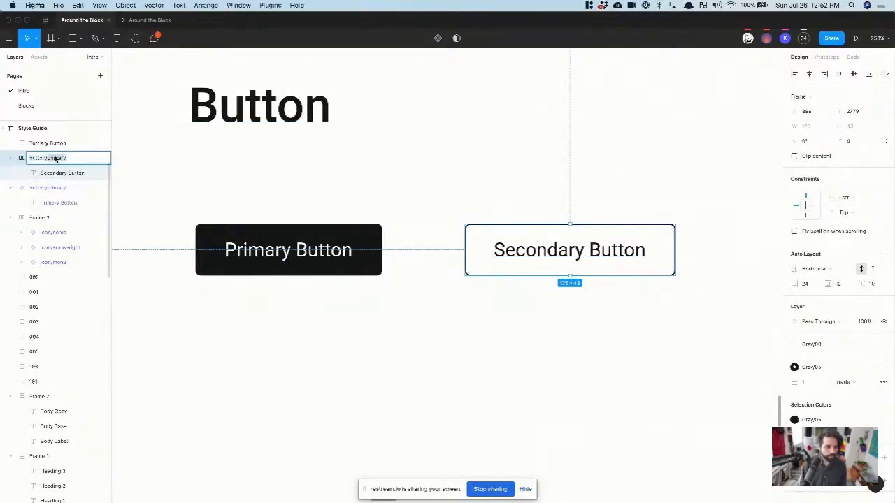
text(secondary)
key(Return)
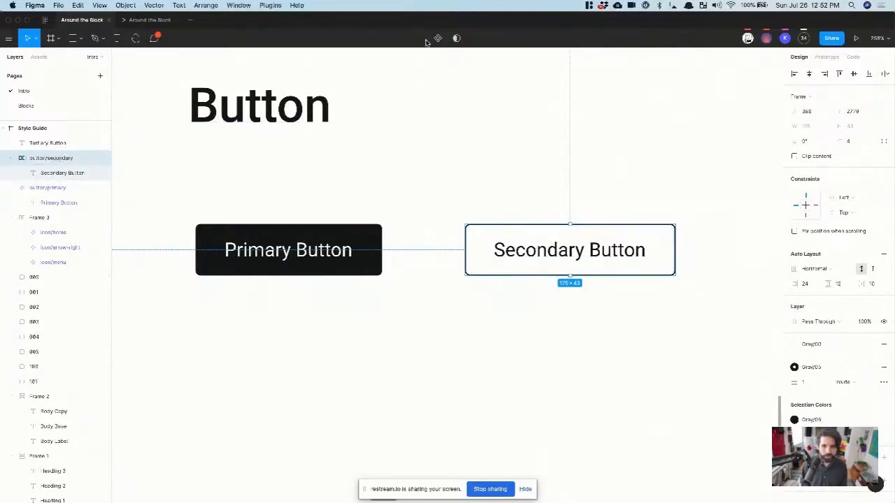
scroll(403, 191, down, 5)
scroll(404, 191, right, 3)
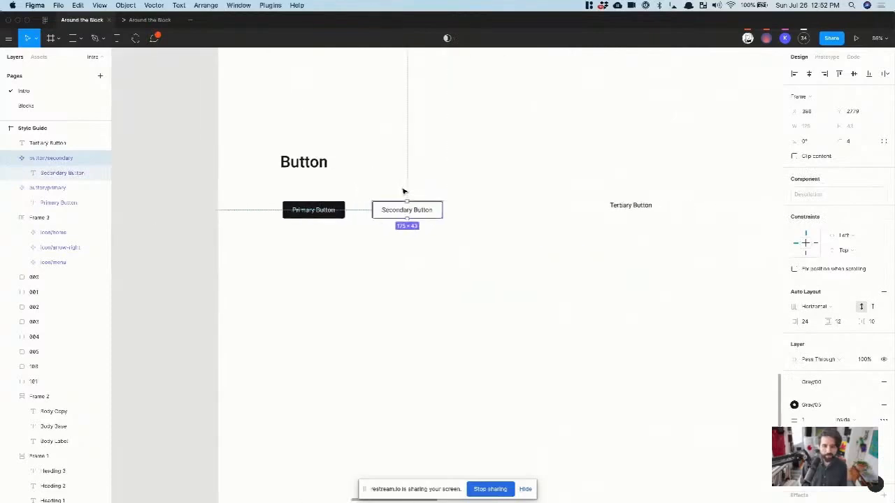
- Place an instance each of the button/primary and button/secondary local components on the style guide near the Button heading
click(405, 186)
click(41, 57)
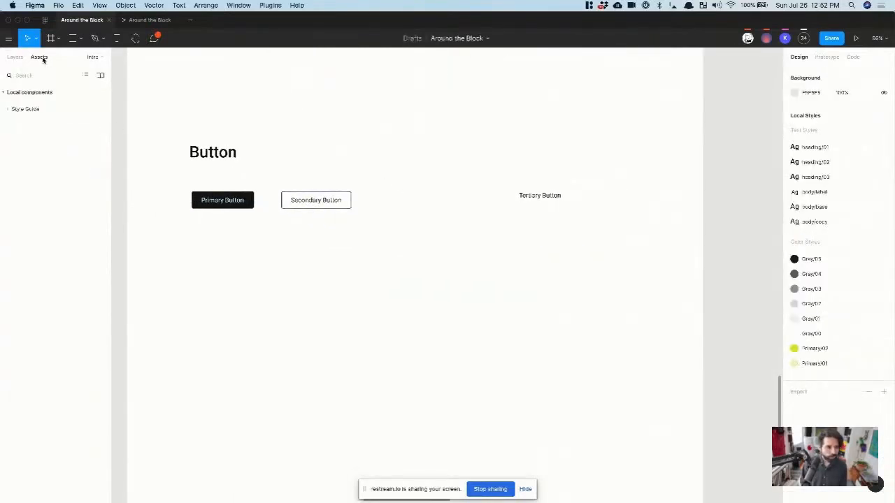
click(9, 109)
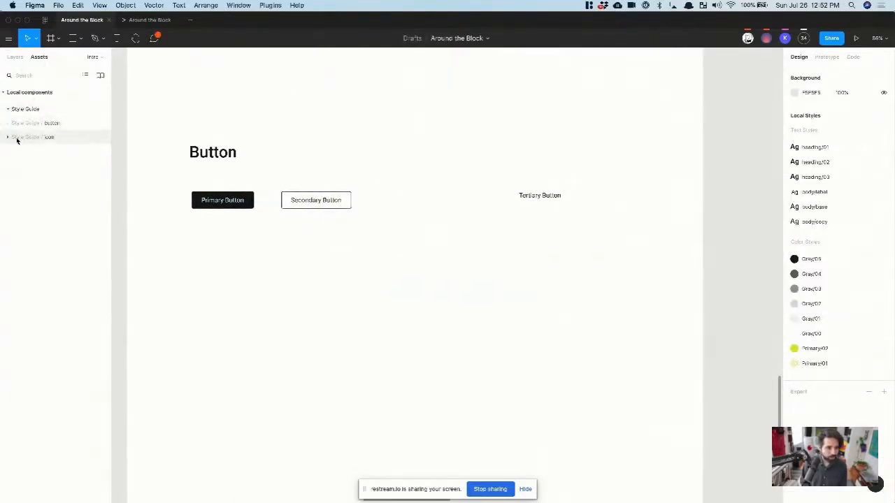
click(8, 123)
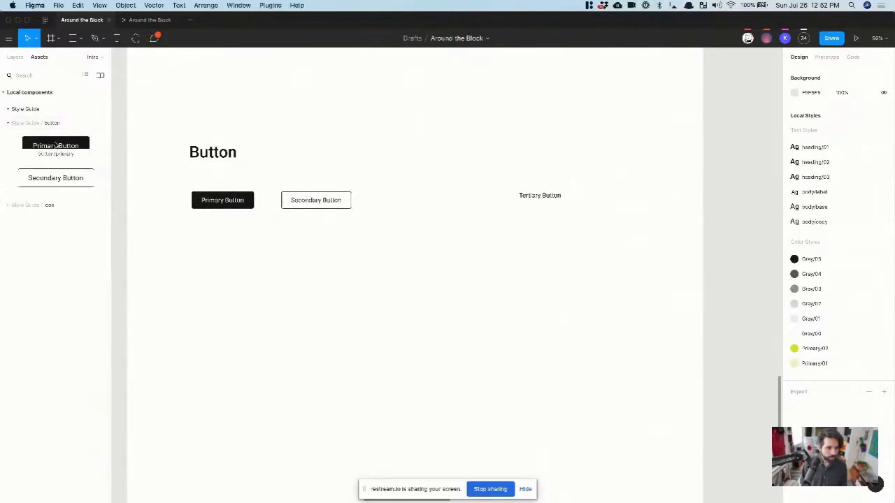
drag(56, 145, 359, 124)
drag(50, 178, 478, 160)
- Replace the label of the new button/secondary instance with the placeholder text "yoooooosdfadfdsfds"
double_click(478, 160)
double_click(477, 160)
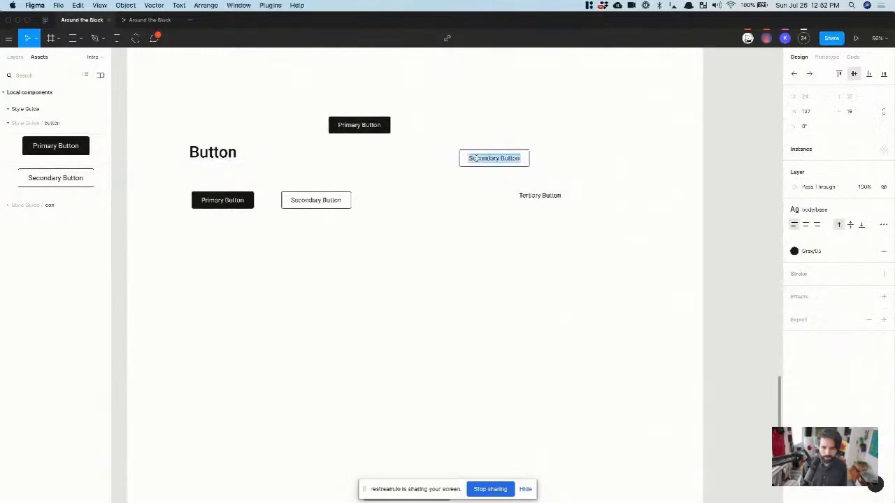
text(yoooooosdfadfdsfds)
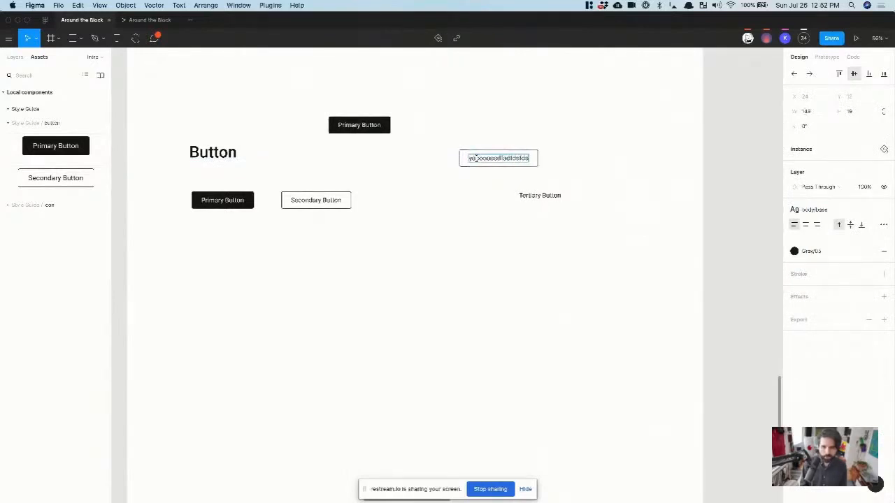
click(478, 220)
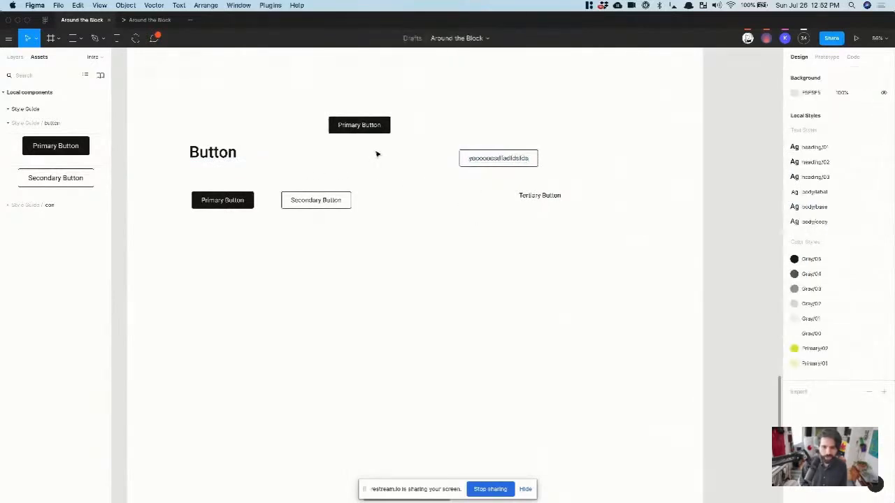
- Rename the text layers inside both the primary and secondary main button components to Label
scroll(263, 189, up, 5)
click(316, 233)
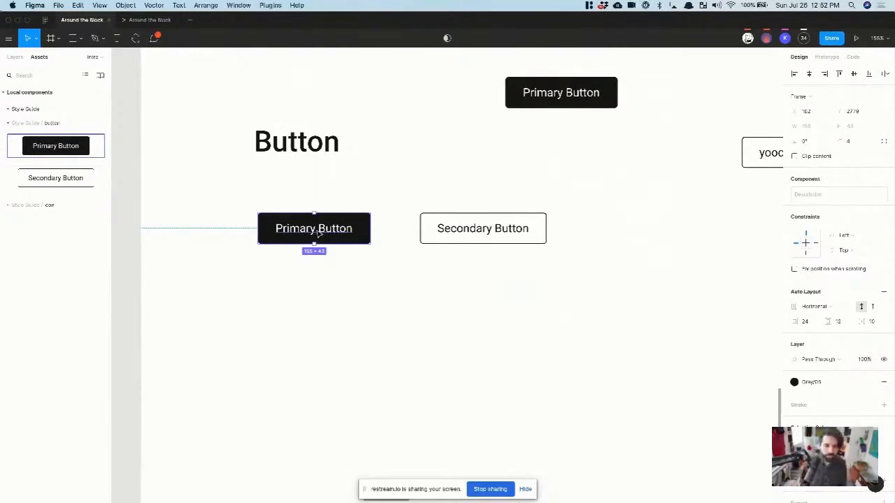
double_click(318, 233)
click(15, 56)
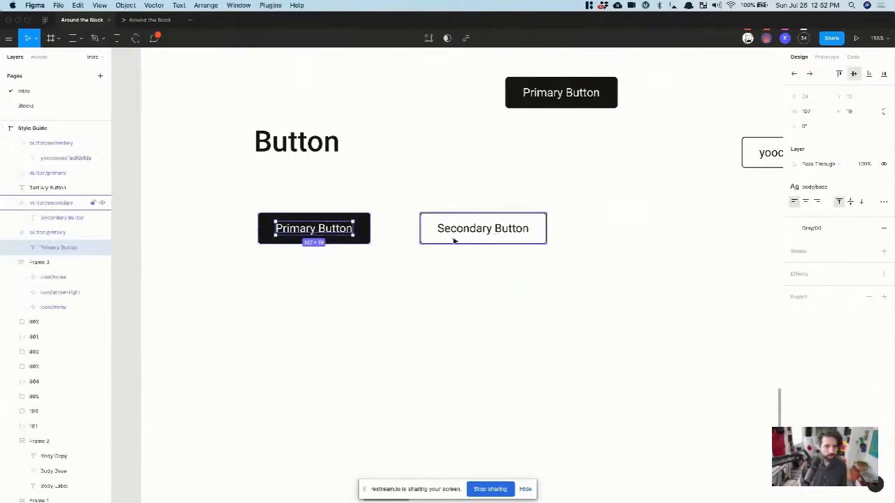
shift+click(469, 231)
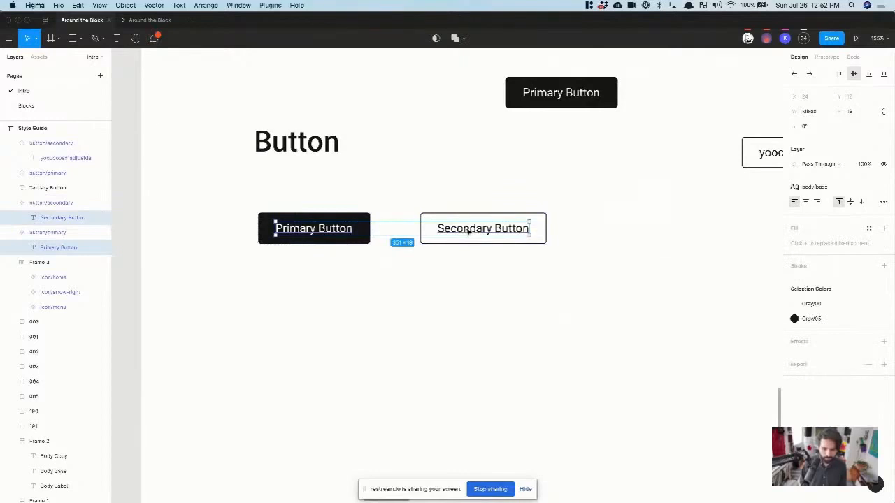
key(super+r)
text(La)
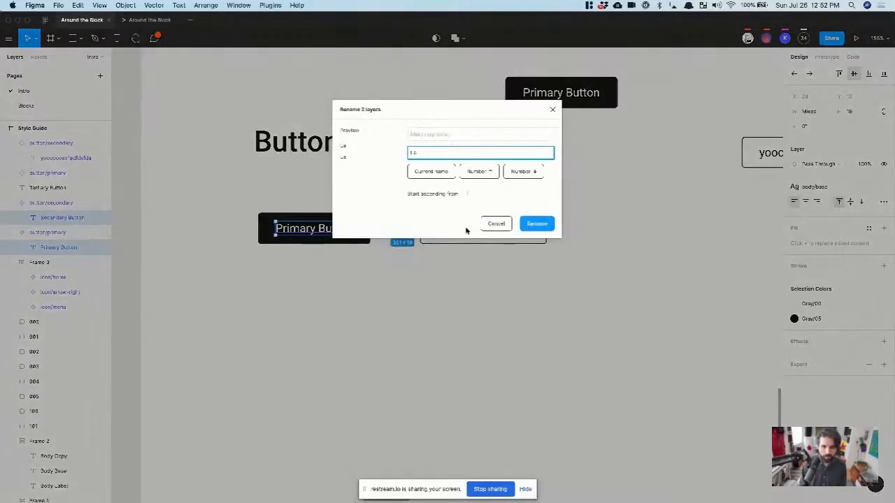
text(bel)
click(537, 224)
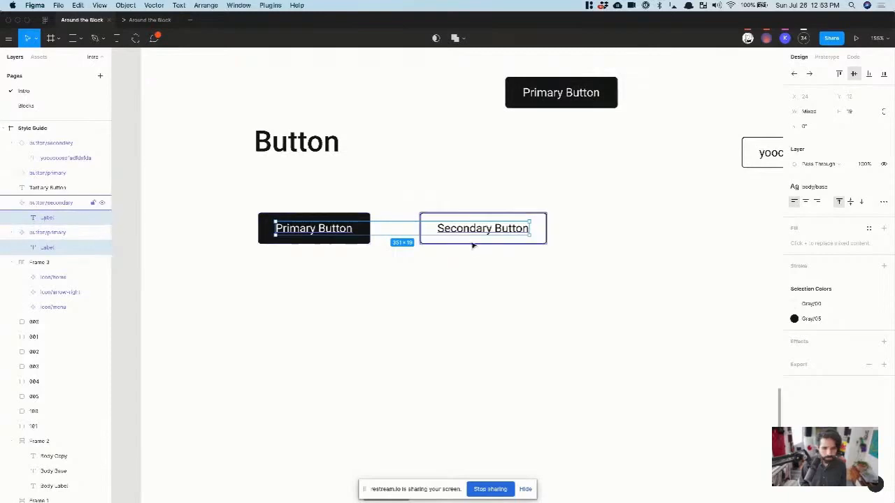
click(396, 292)
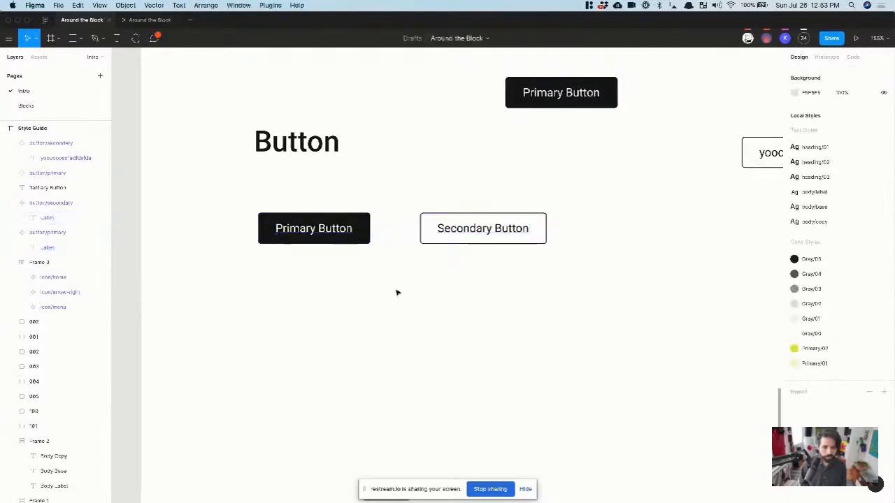
- Rename the text layers inside both main button components together to Text Value
click(322, 239)
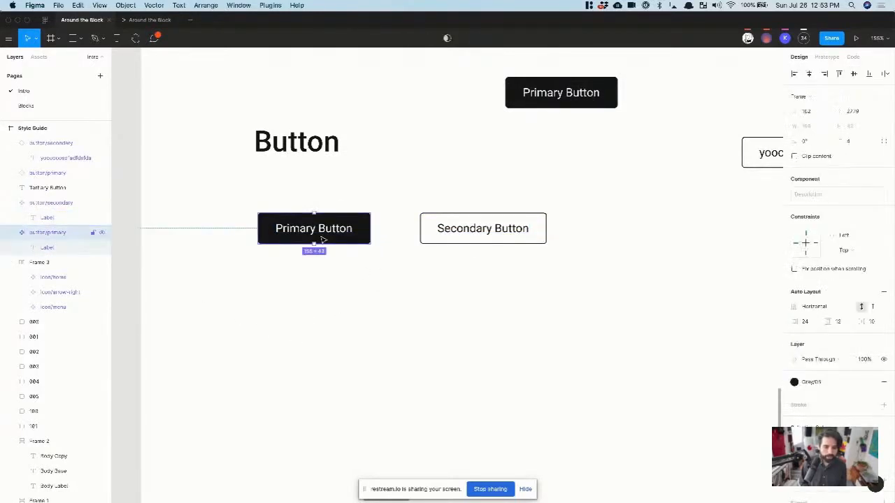
double_click(319, 235)
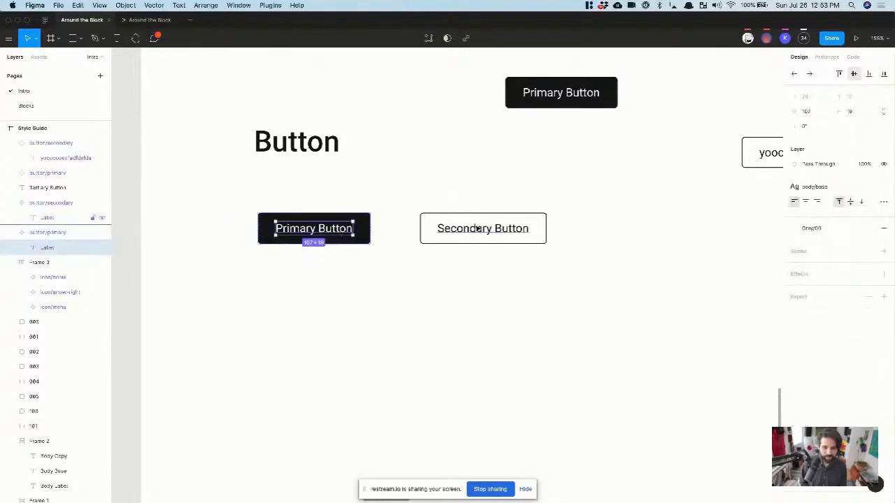
shift+click(475, 229)
key(super+r)
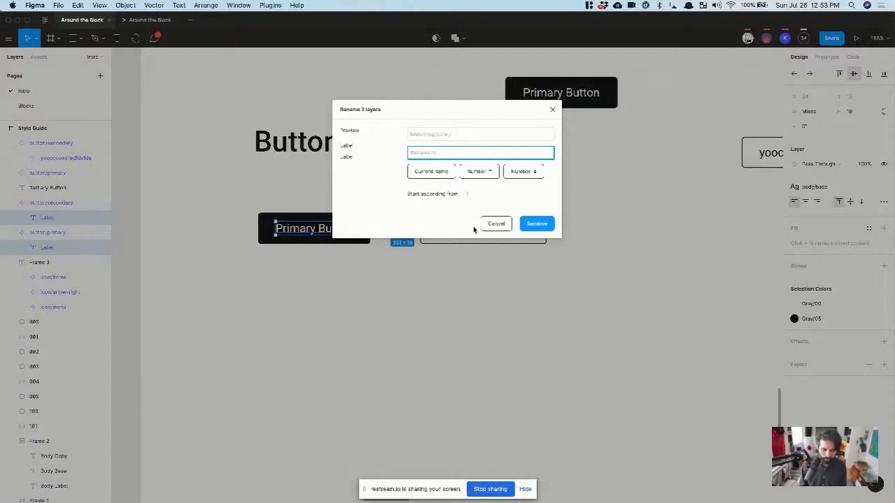
text(salue)
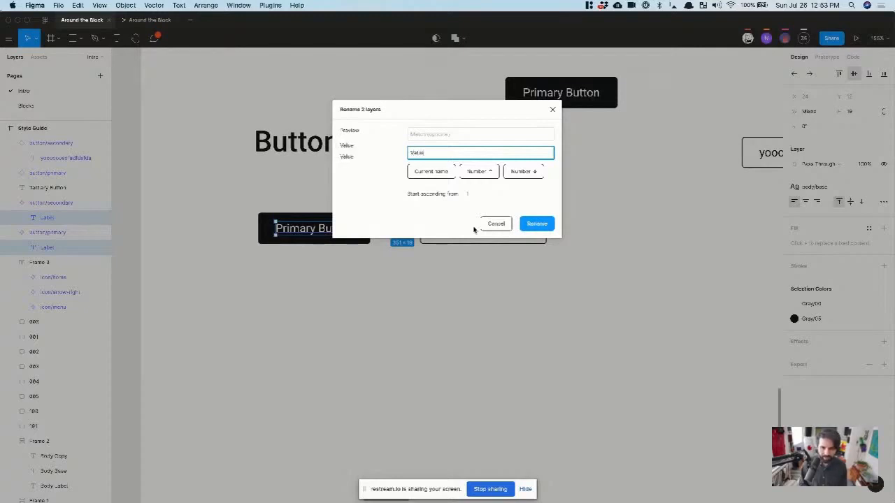
key(super+Left)
text(Text)
click(536, 224)
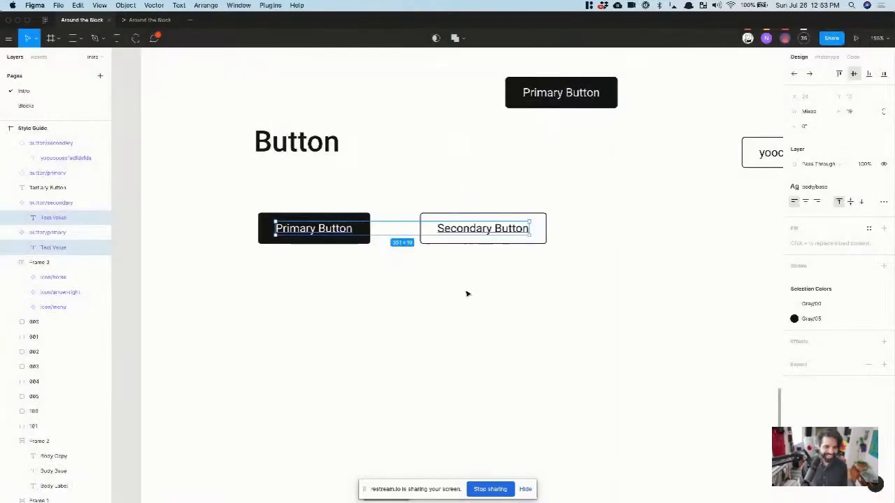
click(455, 306)
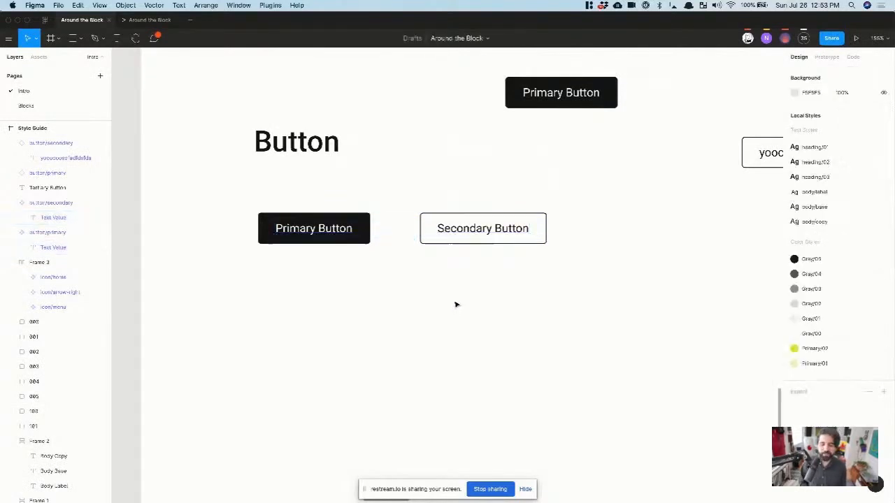
click(304, 217)
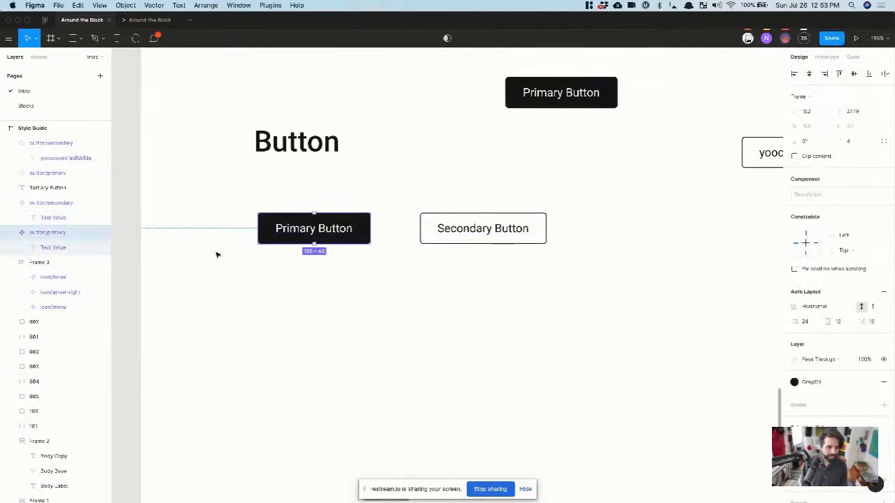
scroll(217, 255, up, 3)
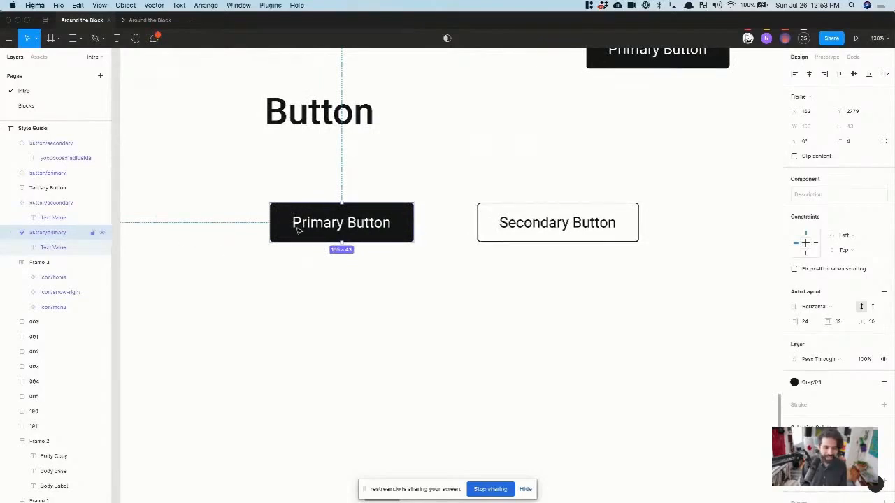
scroll(293, 218, down, 3)
scroll(292, 219, down, 3)
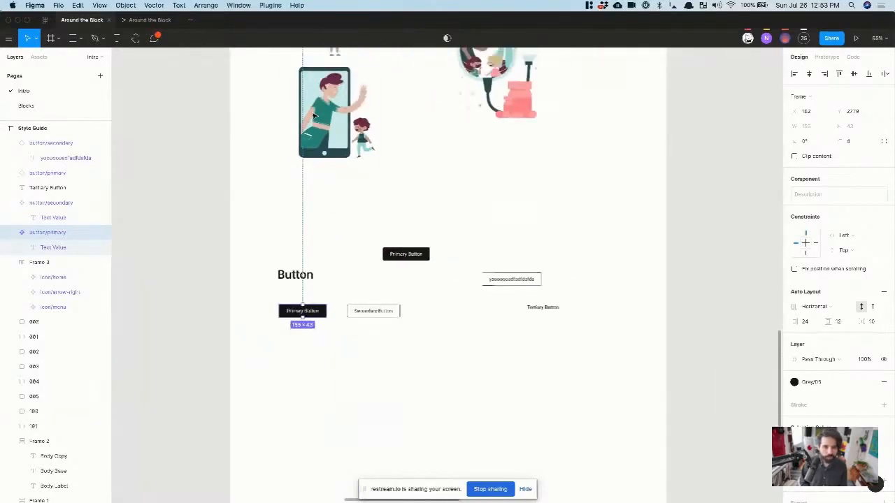
scroll(313, 110, up, 10)
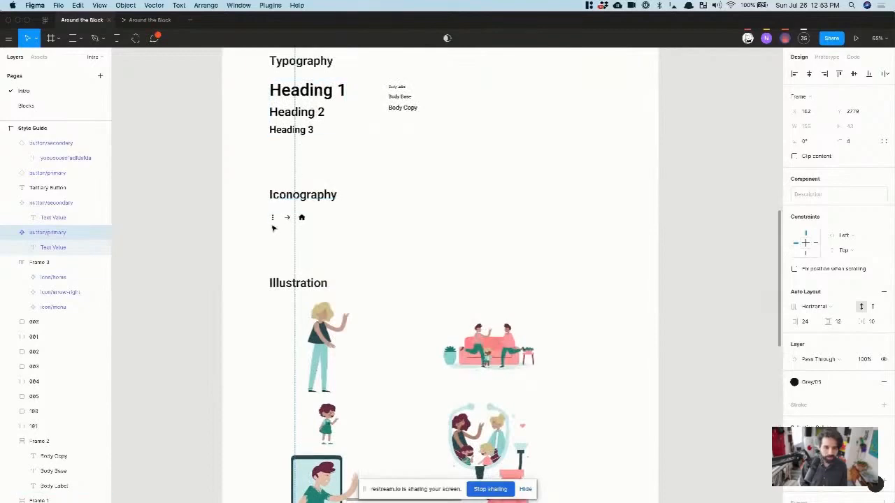
- Inspect the menu, arrow-right and home icon components under Iconography and compare them with the main buttons under Button
scroll(279, 218, up, 5)
click(274, 212)
click(275, 212)
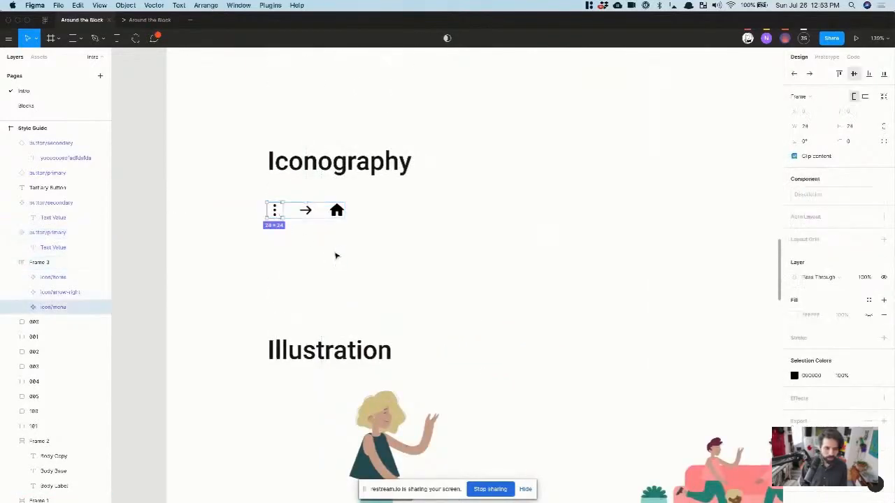
click(306, 213)
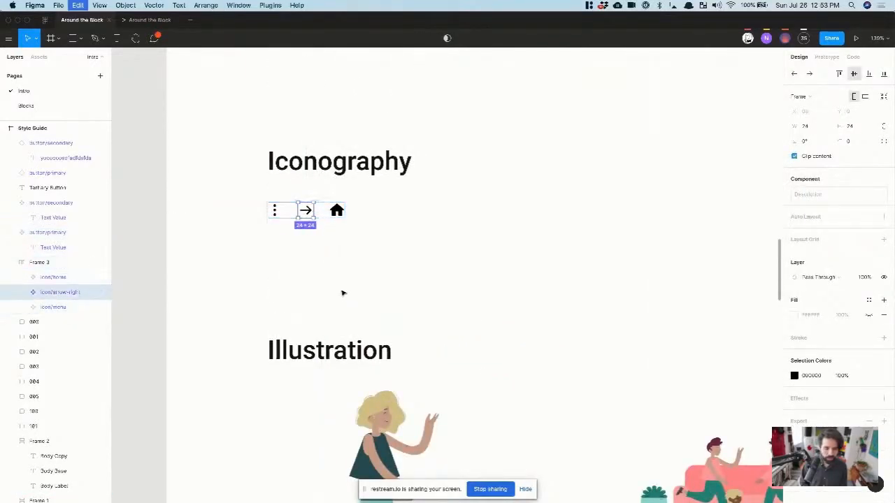
scroll(311, 257, down, 10)
scroll(311, 258, down, 3)
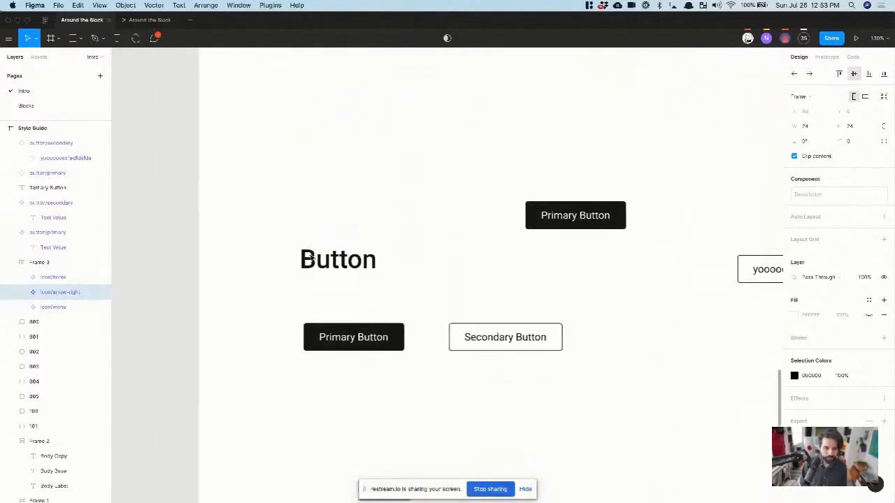
scroll(320, 342, up, 5)
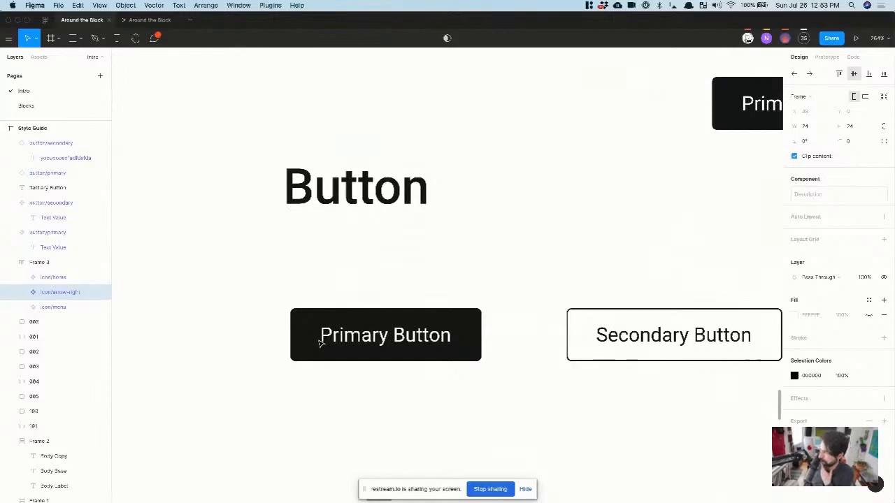
scroll(346, 284, down, 5)
scroll(347, 284, up, 8)
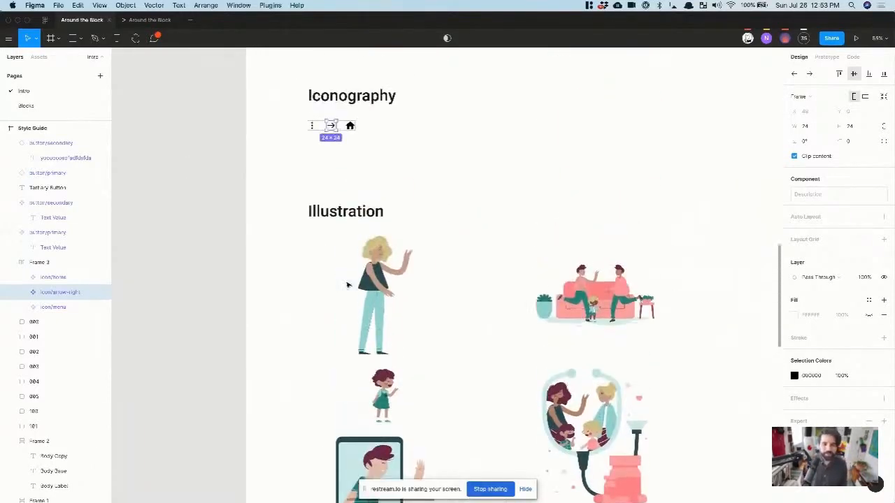
scroll(308, 238, up, 5)
click(342, 233)
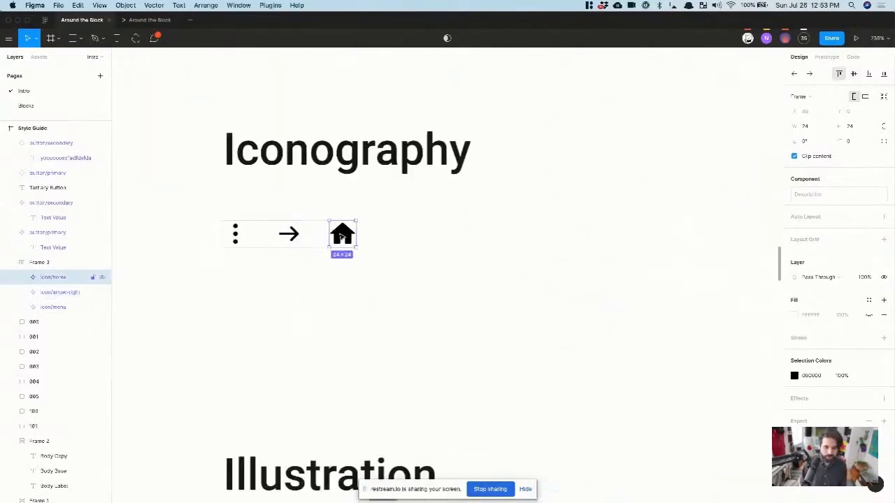
click(363, 312)
- Switch to Icons8, search for gear, and bring the plain settings gear into the style guide beside the home icon
key(super+Tab)
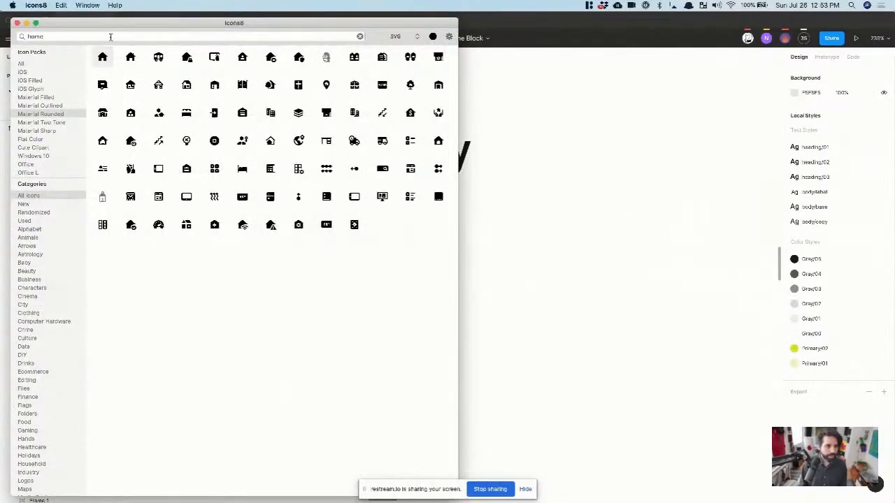
key(super+a)
text(gear)
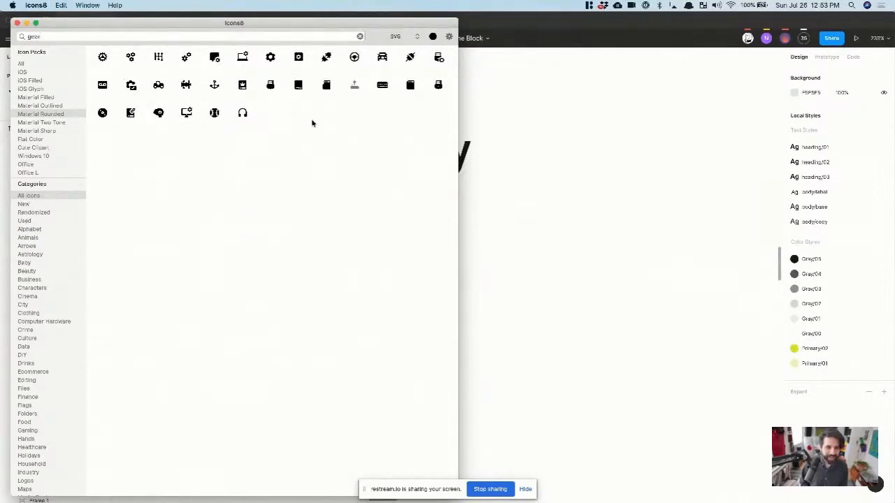
drag(271, 56, 410, 240)
scroll(410, 240, up, 5)
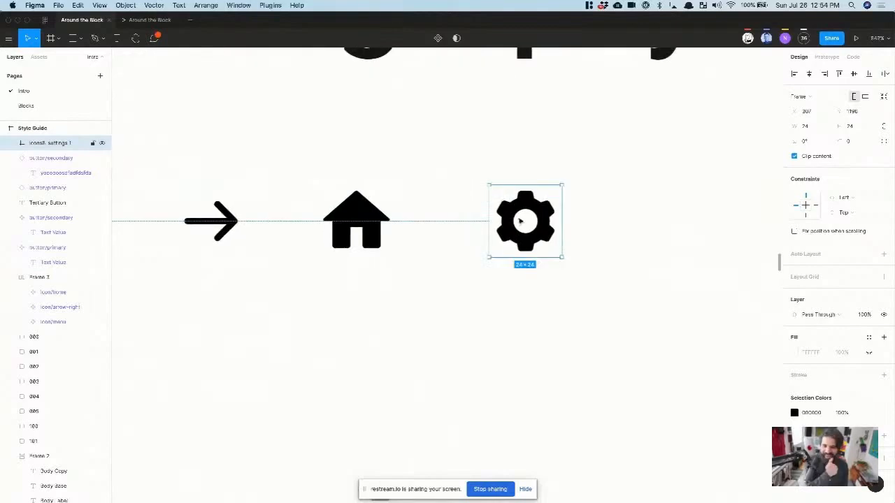
- Rename the imported gear icon's layer to icon/settings
double_click(56, 144)
text(icon/)
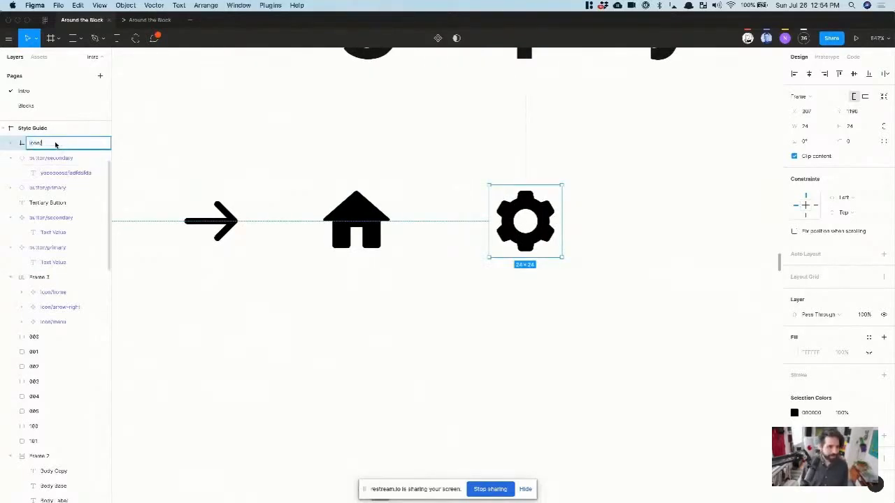
text(settings)
key(Return)
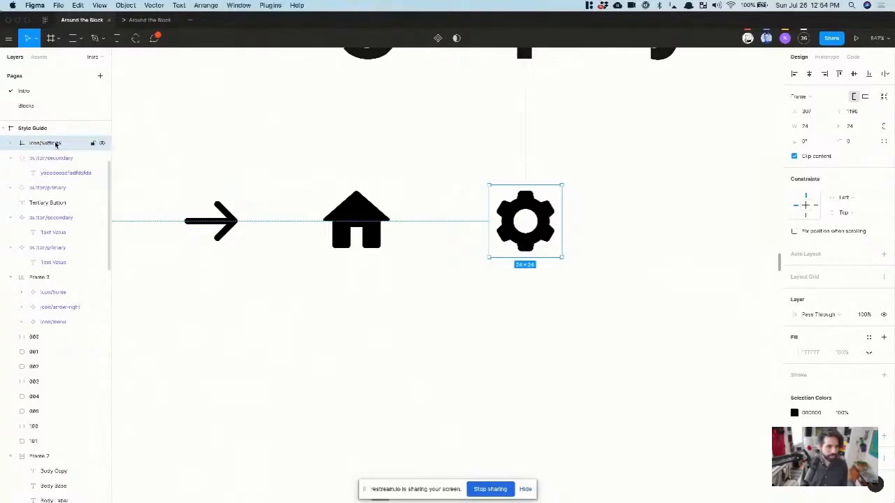
- Convert the icon/settings frame into a main component like the other icons
super+click(197, 227)
click(68, 308)
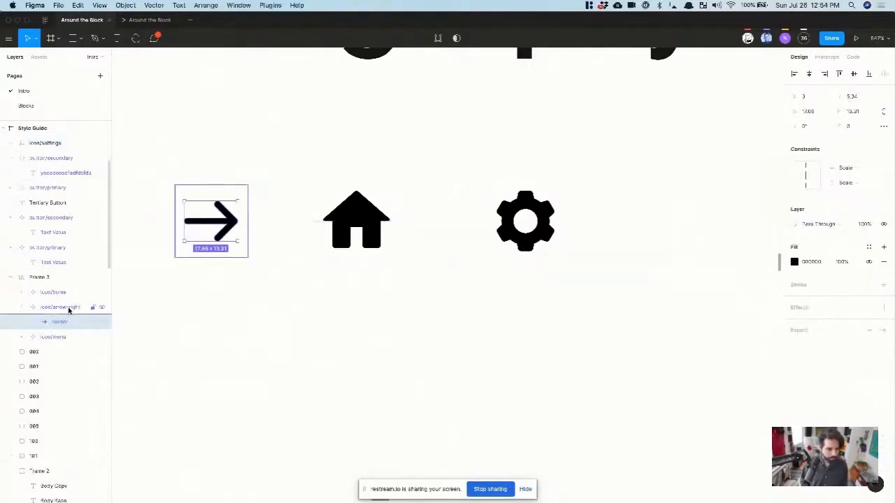
click(539, 320)
click(550, 217)
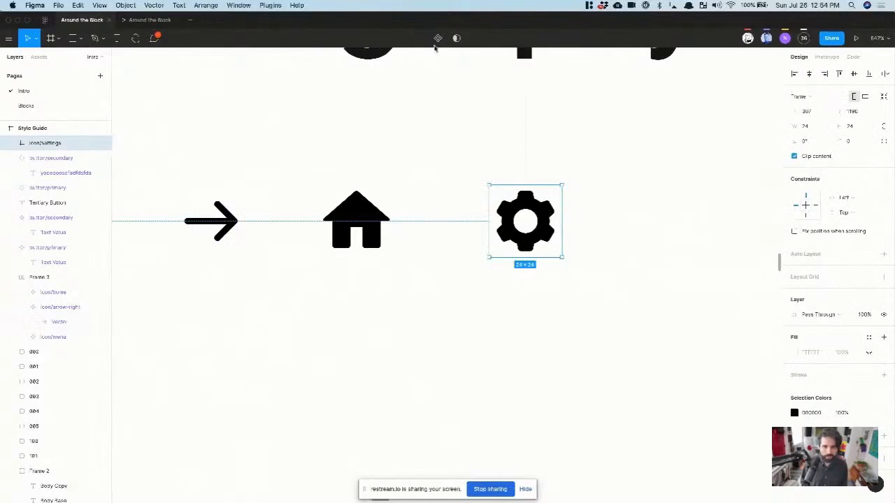
click(437, 38)
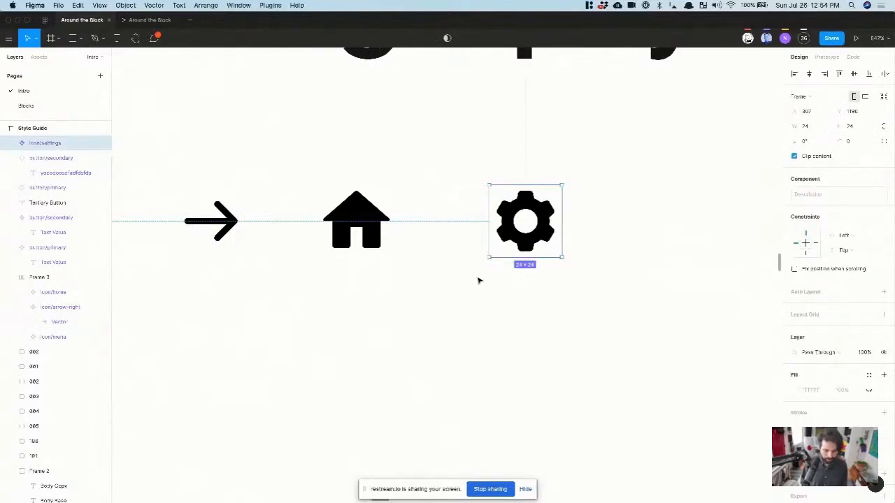
- Try to move the icon/settings component into the Frame 3 icon row after the home icon
key(Delete)
super+click(377, 221)
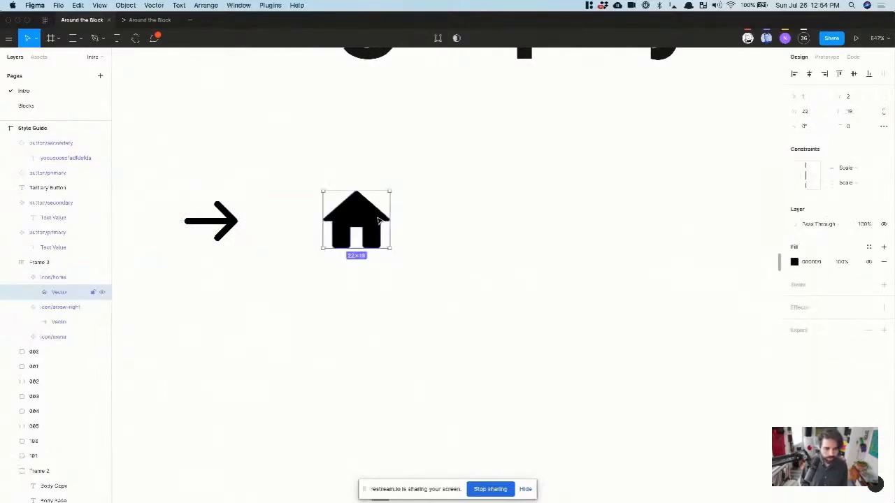
click(74, 264)
key(super+z)
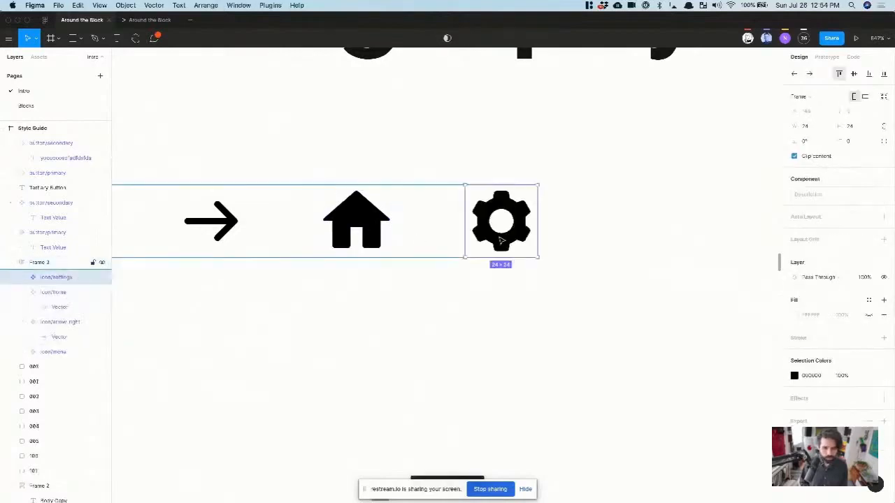
click(463, 337)
scroll(463, 337, down, 10)
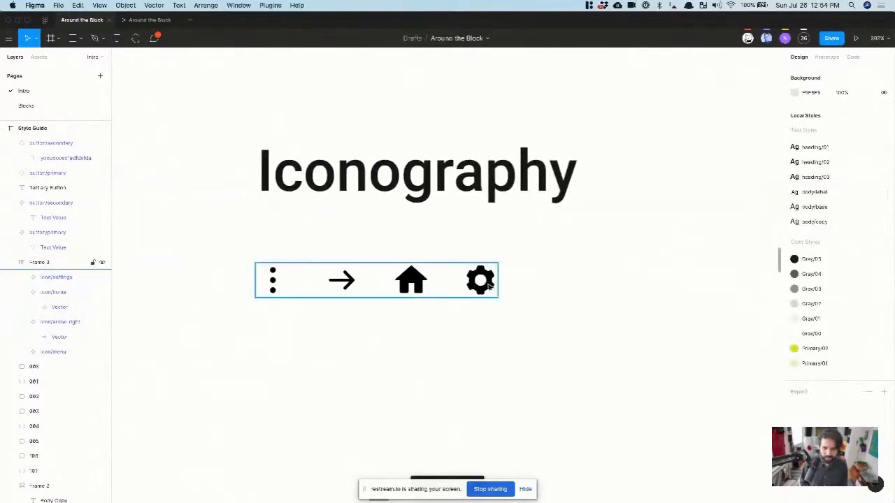
- Delete the gear from the icon row and undo back to the standalone icon/settings component beside the row
click(489, 285)
scroll(489, 285, up, 5)
click(490, 285)
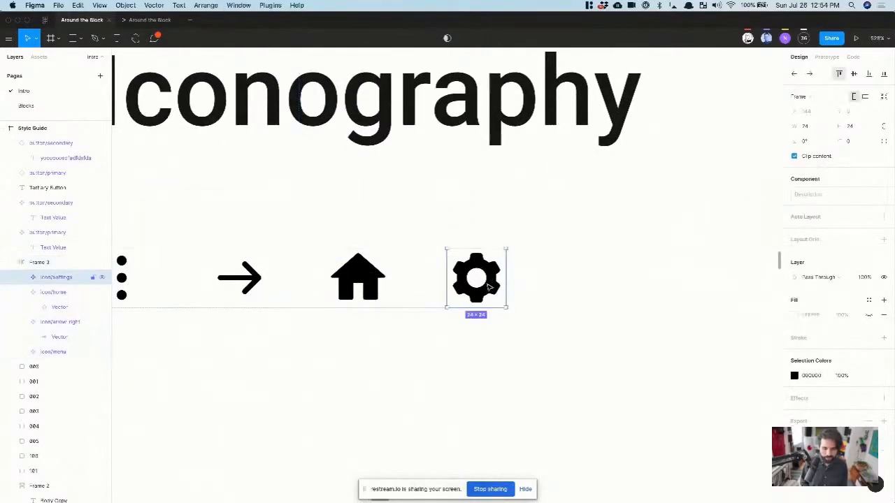
key(Delete)
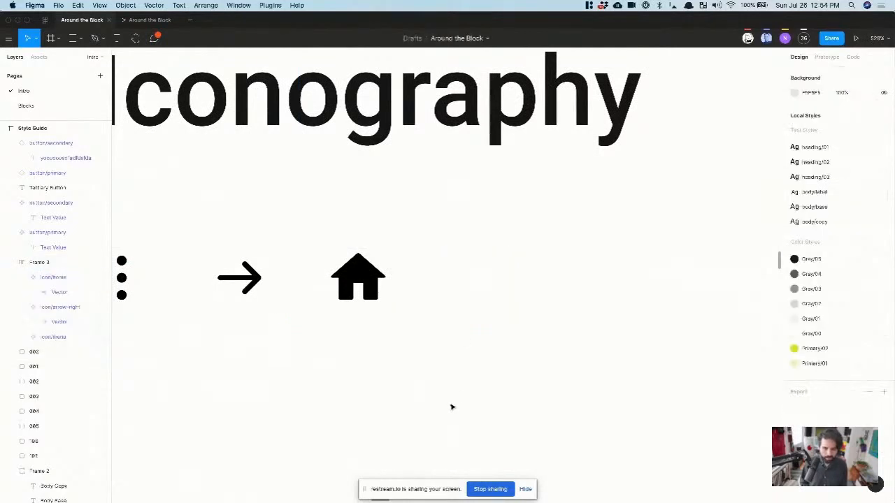
scroll(412, 382, down, 2)
scroll(412, 382, left, 2)
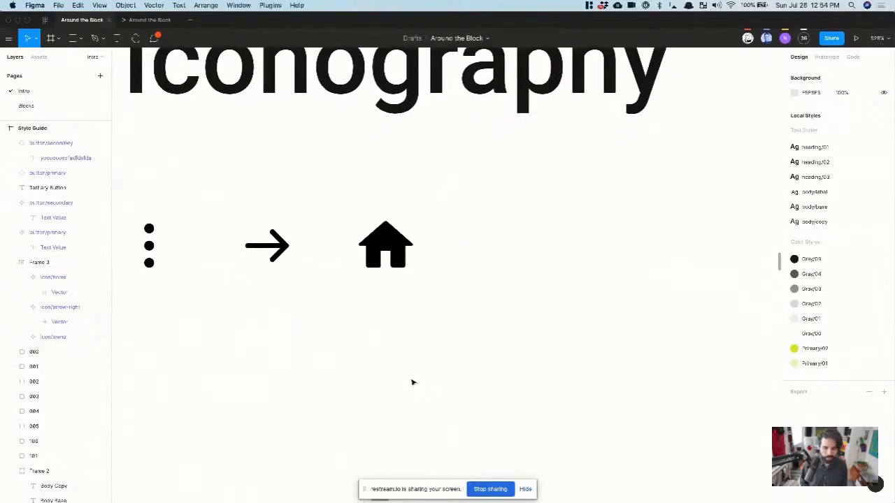
scroll(412, 382, down, 2)
scroll(412, 383, right, 1)
key(super+z)
key(Delete)
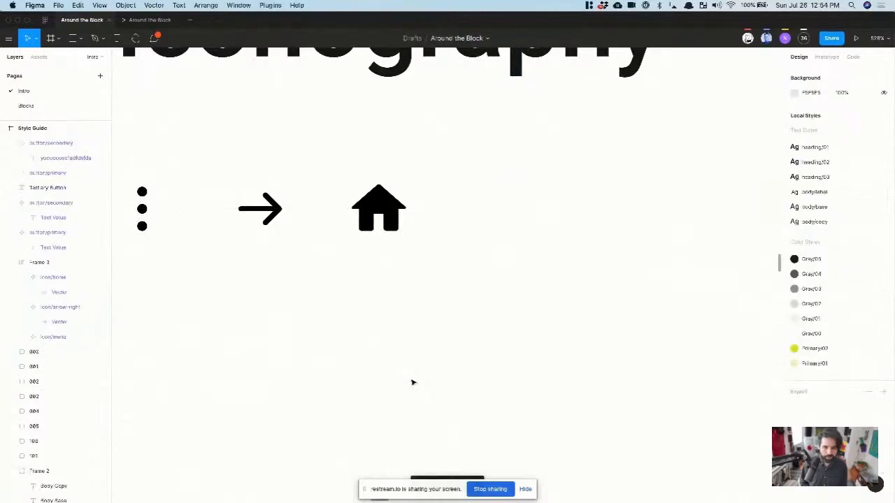
scroll(371, 351, down, 3)
key(super+z)
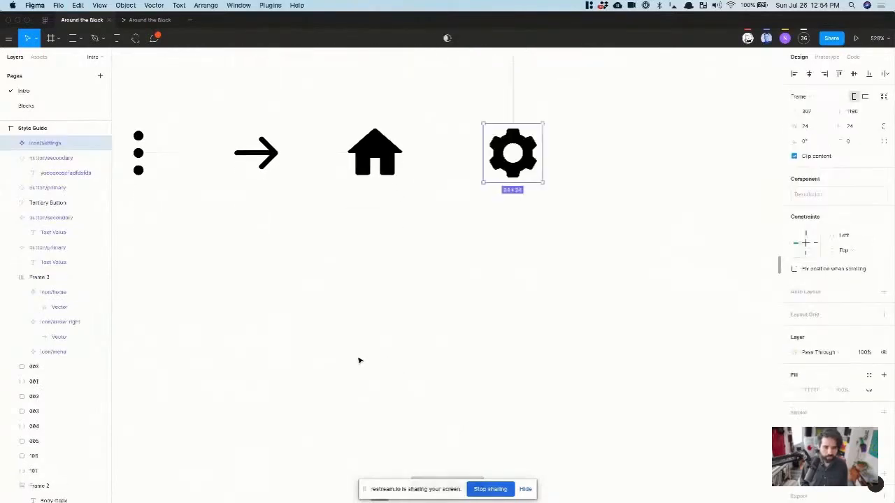
- Move the standalone gear below the icon row and paste a copy of icon/settings into the Frame 3 auto layout
drag(512, 155, 318, 250)
click(390, 166)
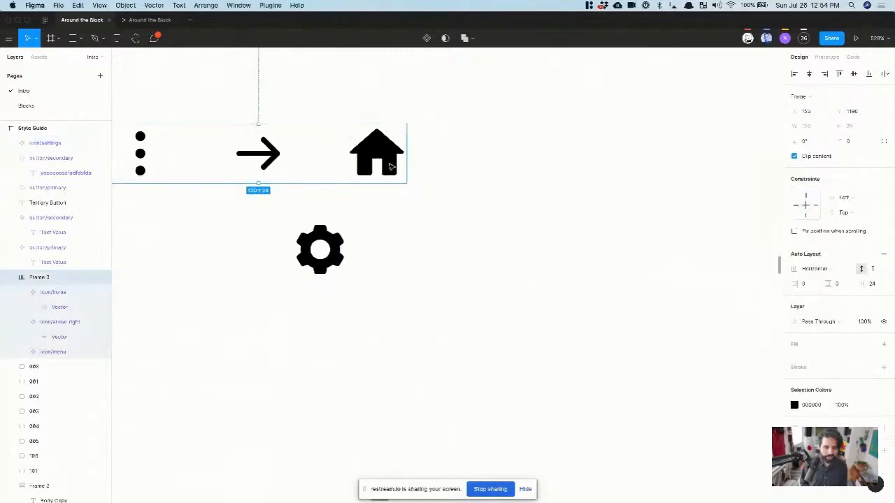
scroll(406, 159, left, 3)
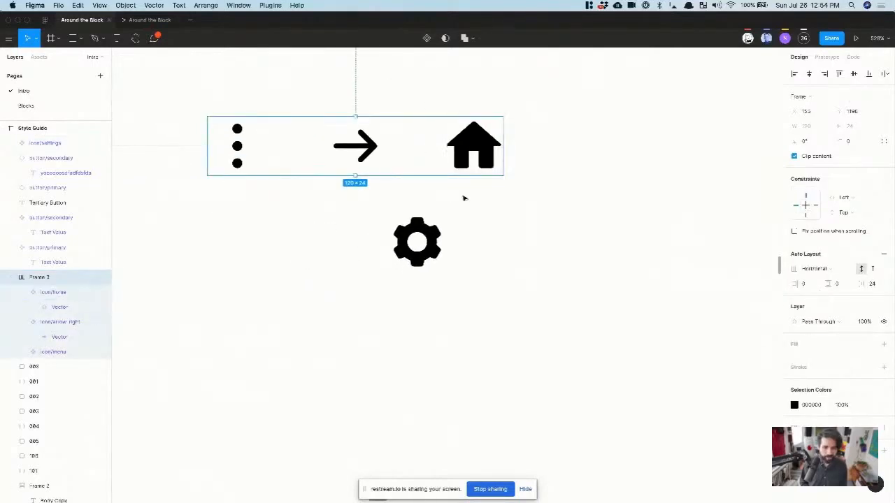
key(ctrl+v)
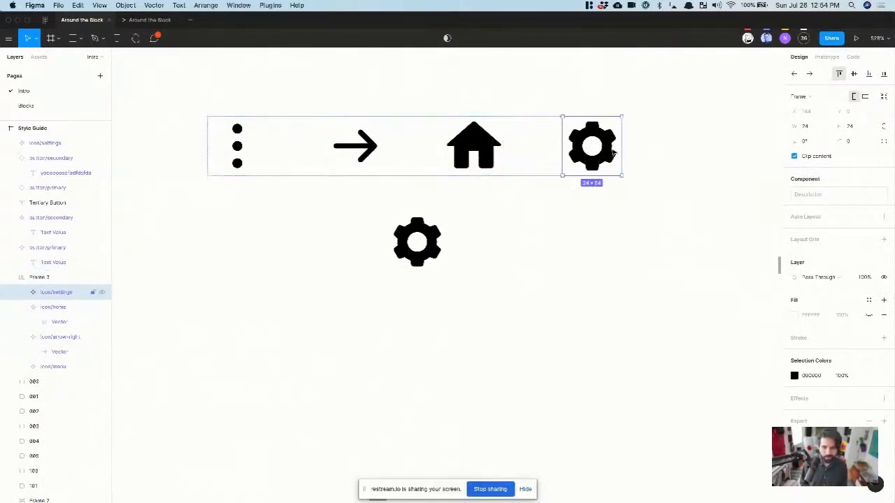
- Reorder the gear between the menu and arrow icons in the row, and delete the leftover gear below it
drag(594, 149, 377, 153)
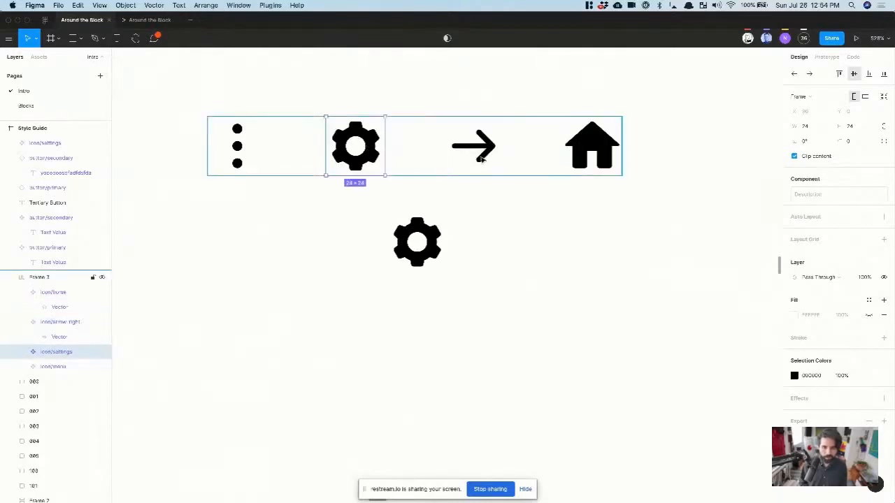
click(428, 249)
key(Delete)
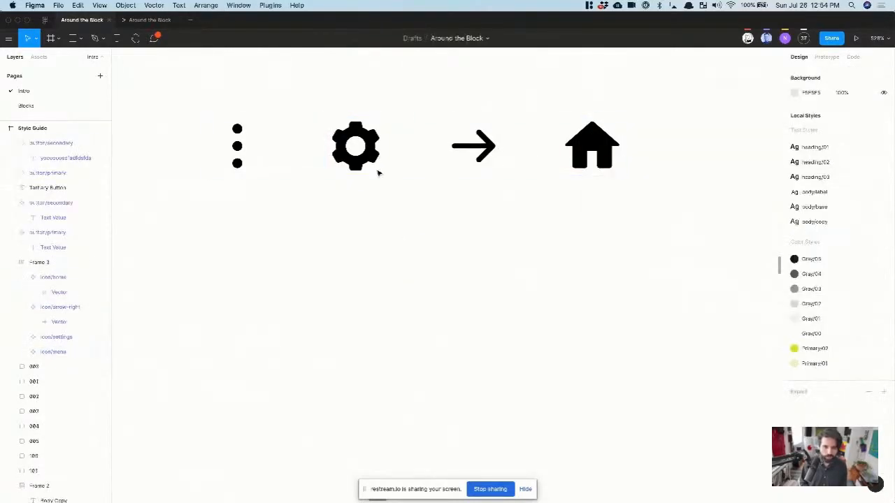
- Review the icon/settings component in the icon row and the primary main button it should go into
double_click(372, 151)
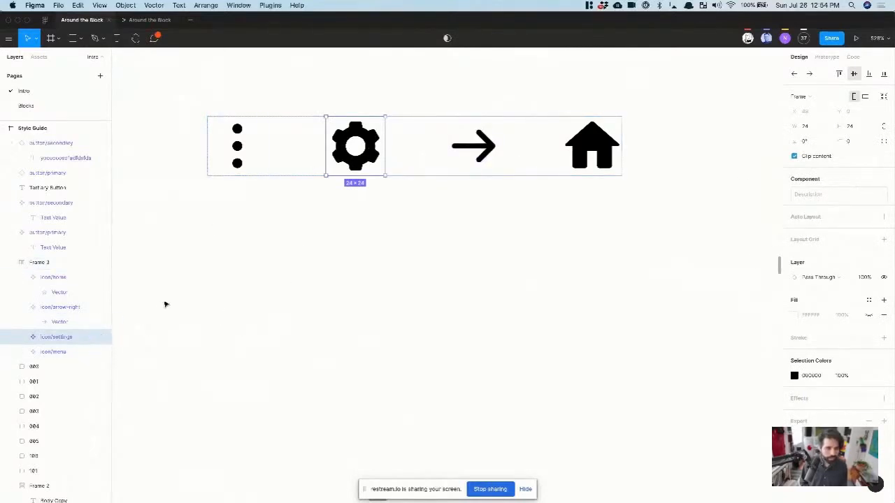
click(501, 282)
scroll(529, 273, down, 5)
scroll(529, 273, down, 10)
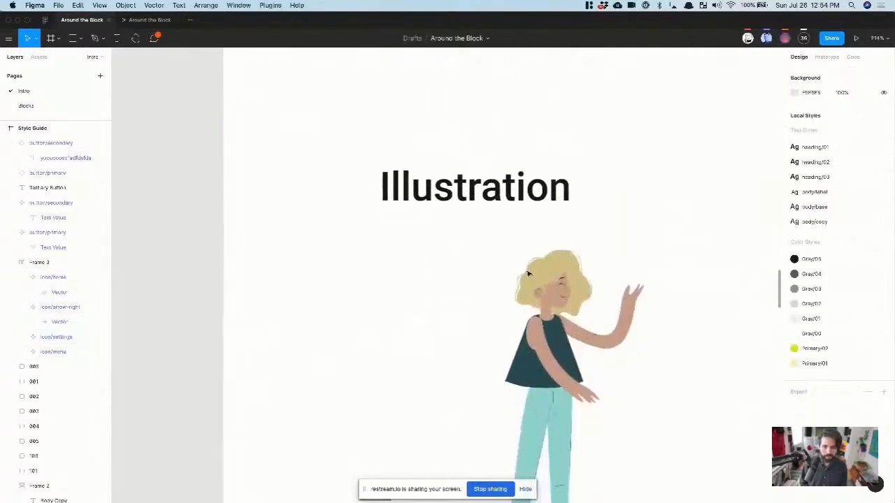
scroll(529, 273, down, 15)
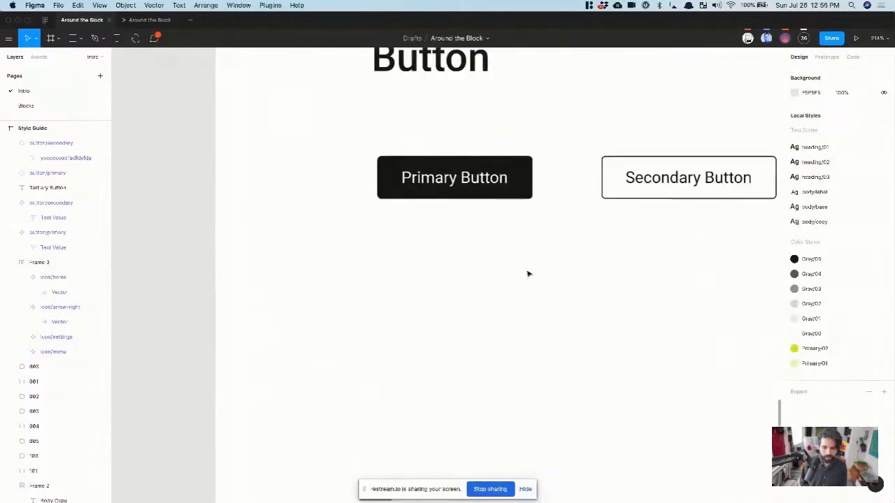
click(415, 180)
scroll(412, 178, up, 5)
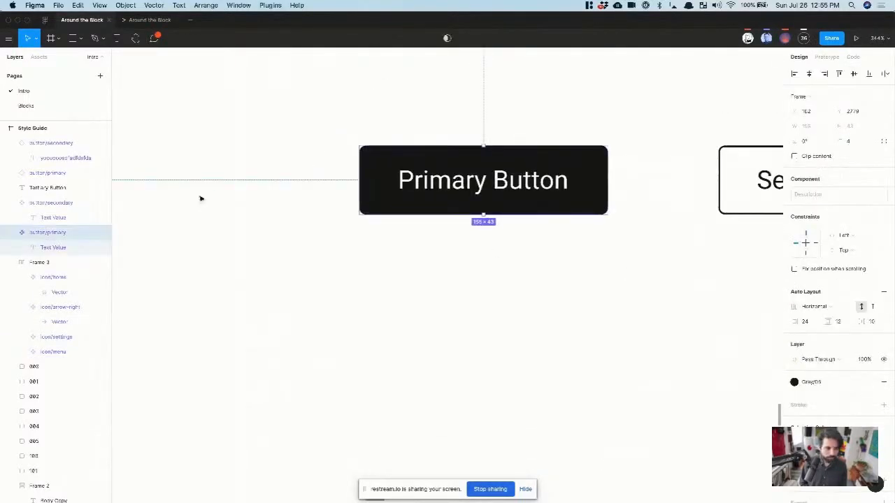
scroll(244, 239, down, 5)
scroll(244, 239, up, 10)
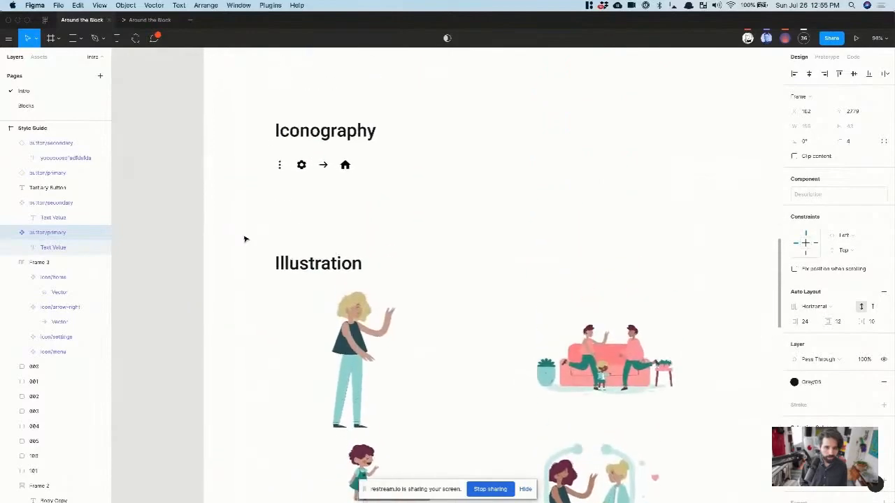
- Add an instance of the icon/settings component after the text inside the primary main button
double_click(302, 179)
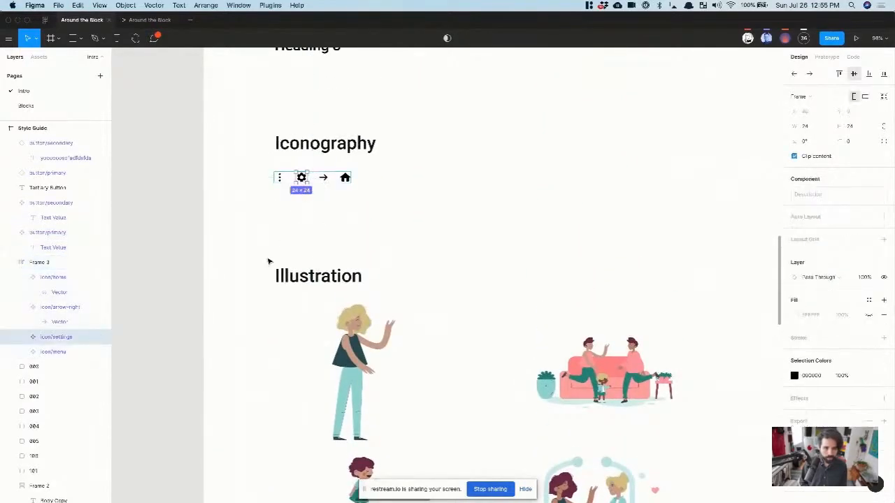
scroll(267, 258, down, 10)
scroll(251, 231, up, 5)
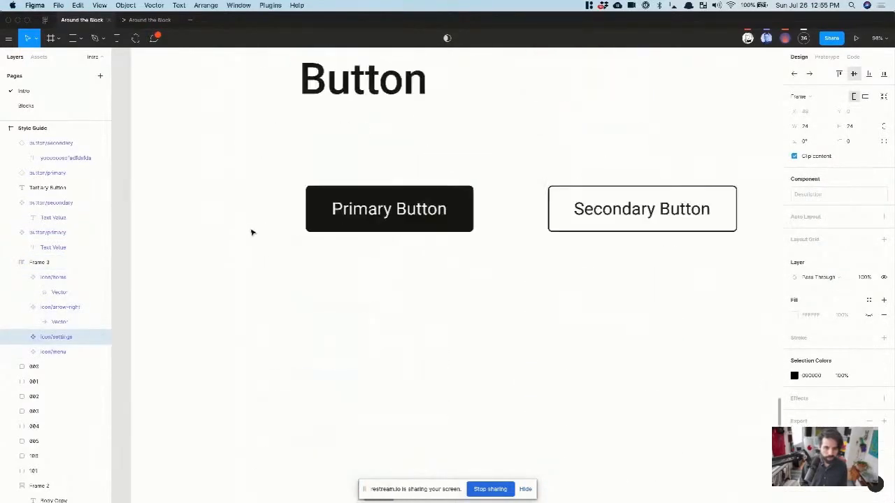
click(337, 209)
key(super+v)
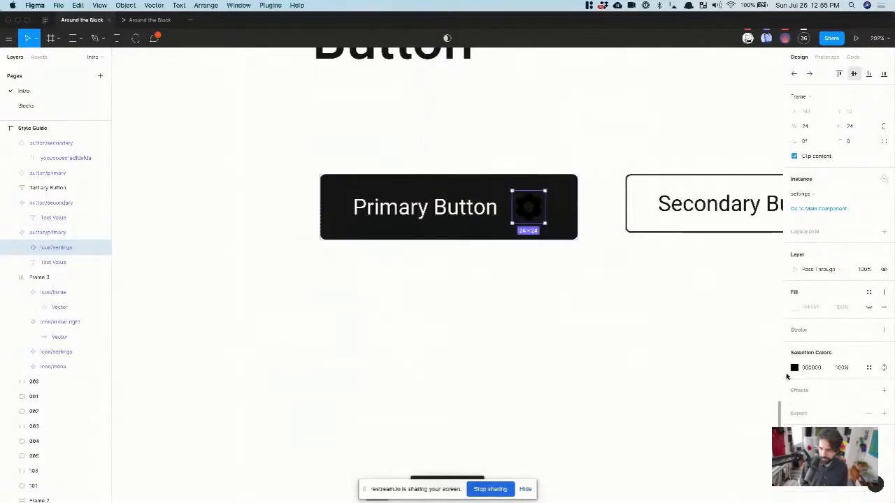
- Apply the Gray/00 colour style to the settings icon inside the primary main button
click(869, 367)
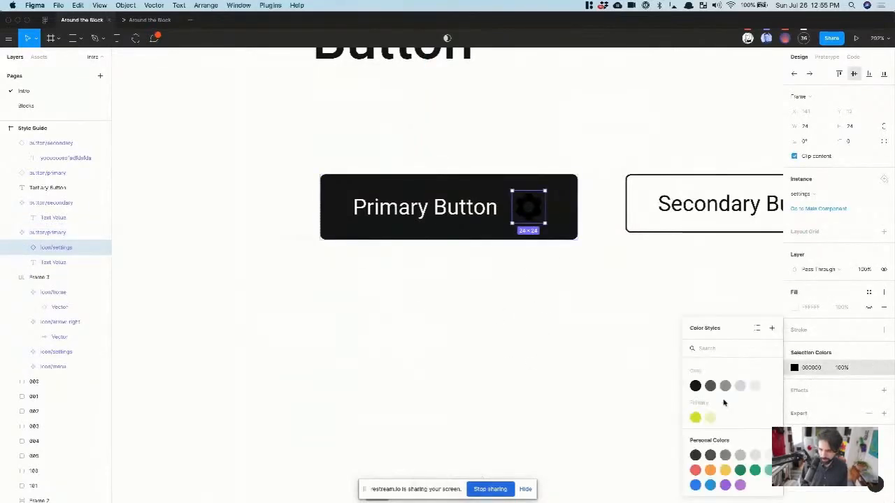
click(764, 385)
click(595, 331)
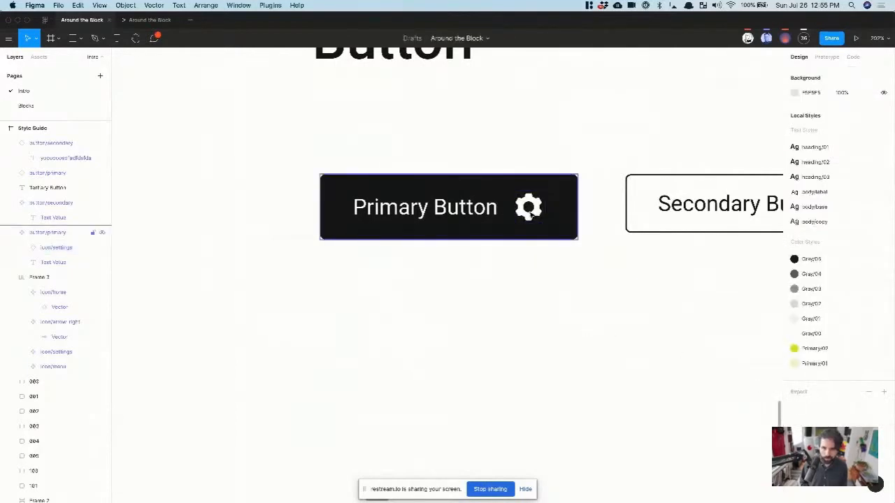
- Rename the nested icon/settings layer in the primary main button as Icon Right
click(70, 232)
click(58, 249)
double_click(56, 250)
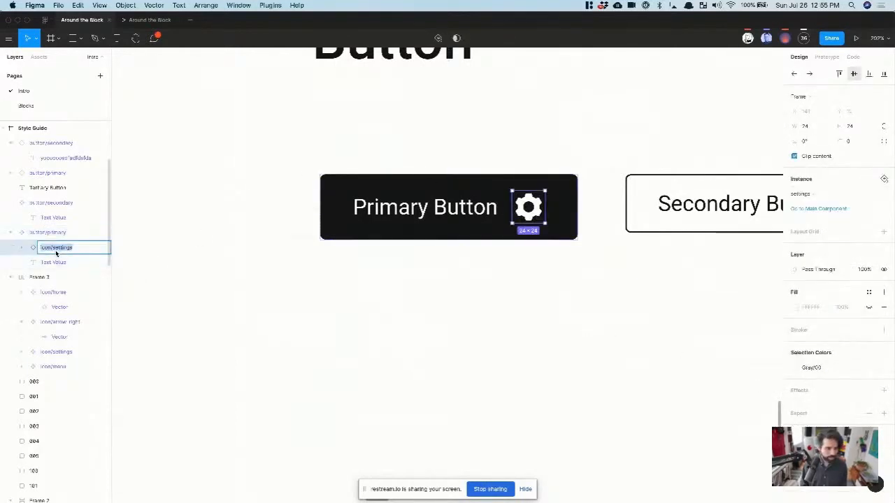
text(Icon Right)
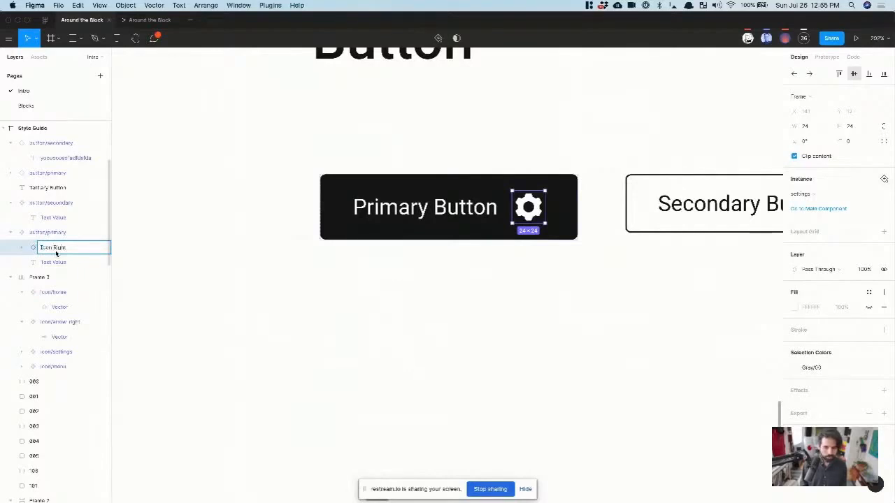
key(Return)
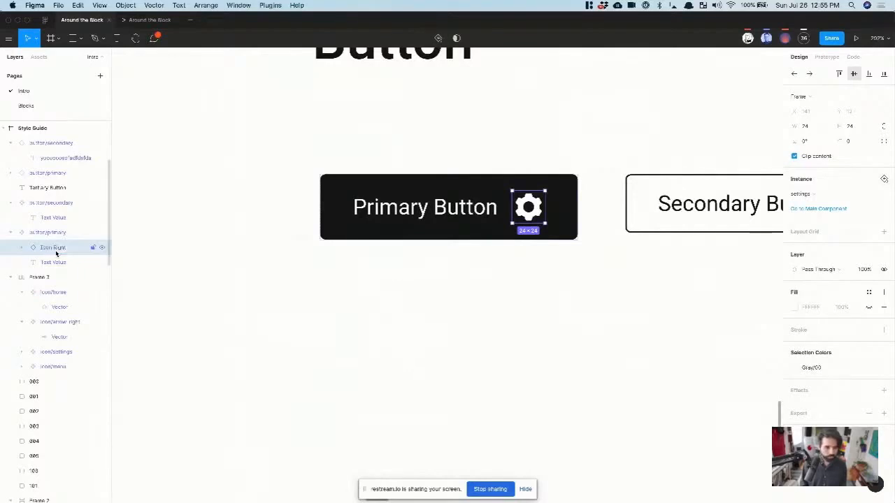
- Duplicate Icon Right, place the copy before the primary button's text, and rename it Icon Left
key(ctrl+d)
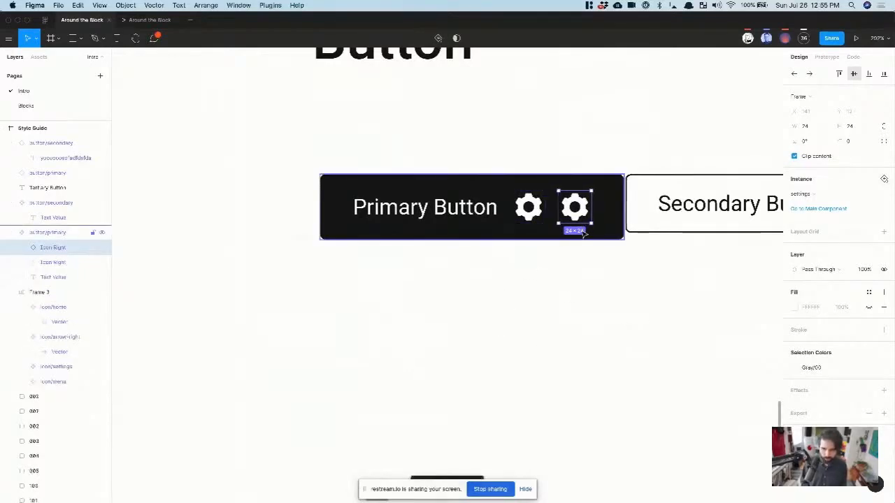
drag(574, 207, 359, 222)
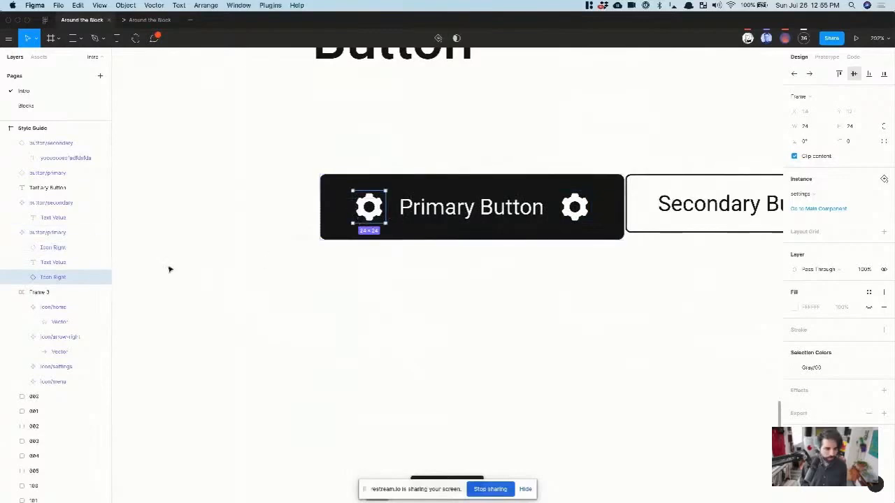
double_click(61, 280)
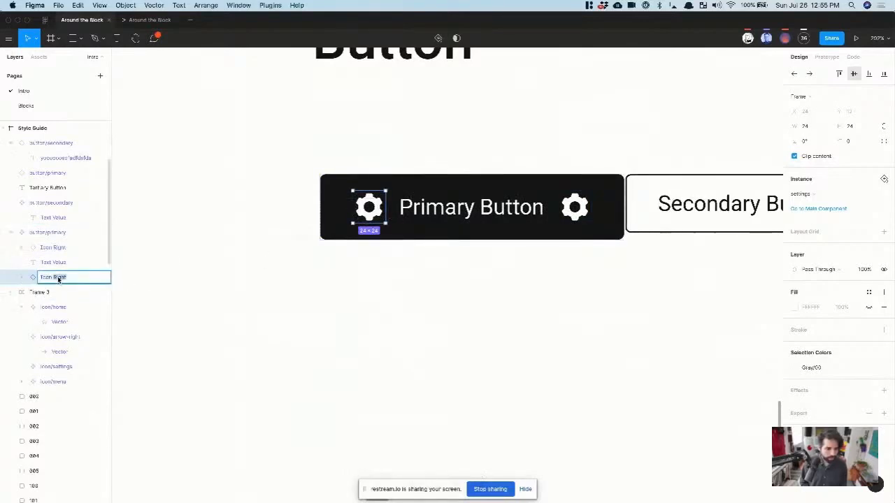
text(Left)
click(436, 372)
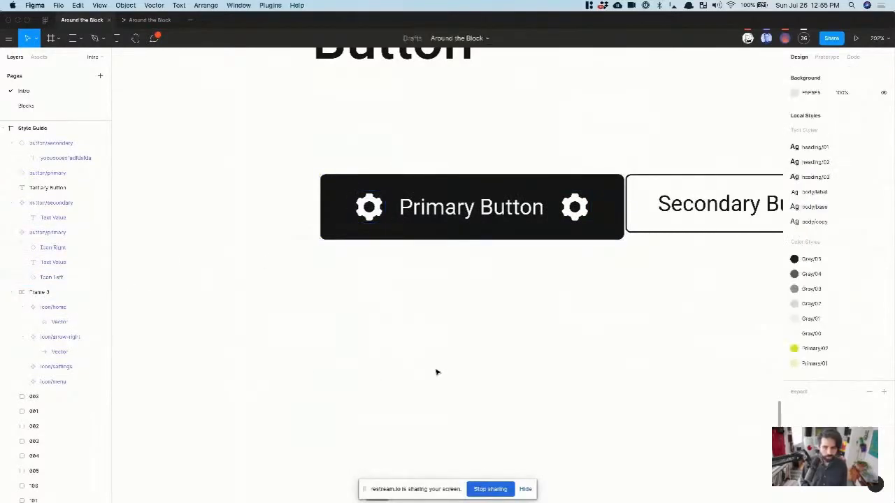
- Examine the primary button instance for the icons inherited from its main component
scroll(436, 372, down, 5)
scroll(438, 371, right, 3)
click(529, 167)
scroll(529, 168, up, 5)
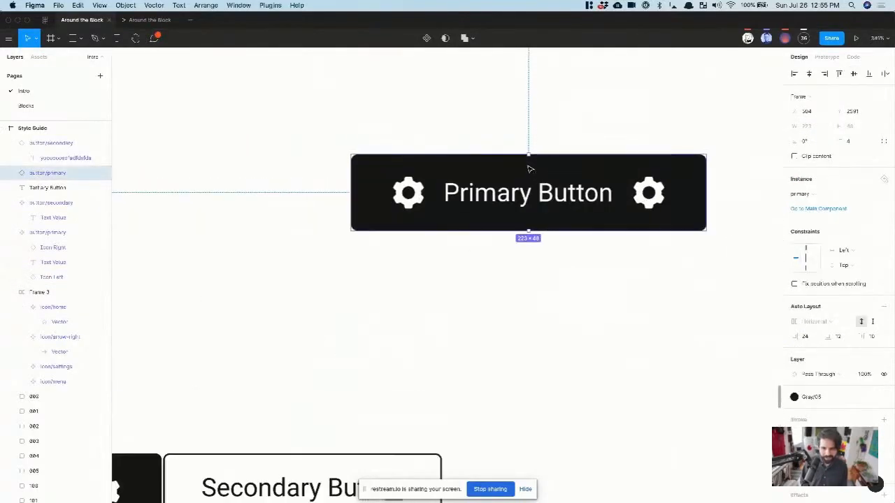
scroll(529, 168, right, 3)
scroll(529, 168, down, 5)
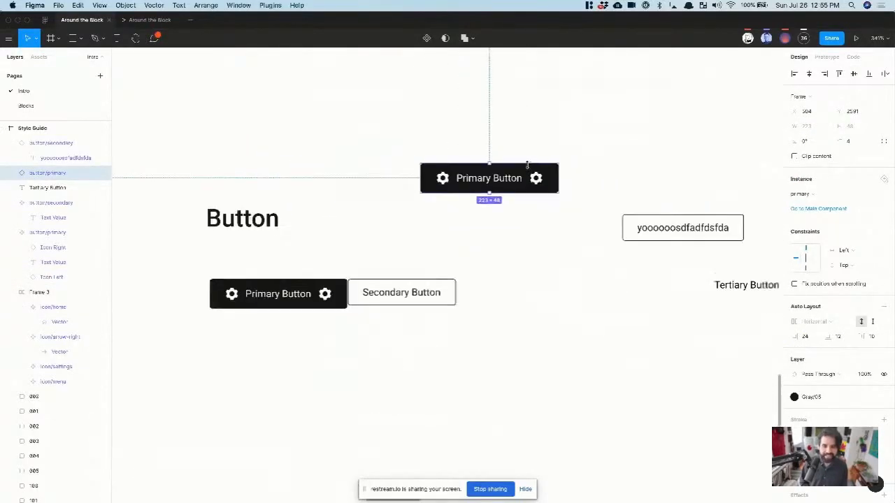
scroll(527, 167, up, 2)
scroll(531, 214, up, 3)
- Move the secondary main button further right to leave a gap beside the widened primary button
click(518, 204)
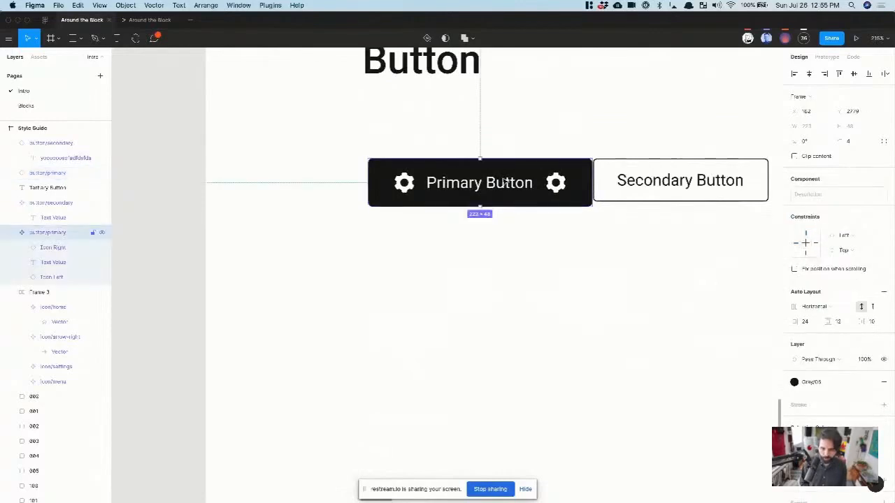
scroll(348, 232, right, 2)
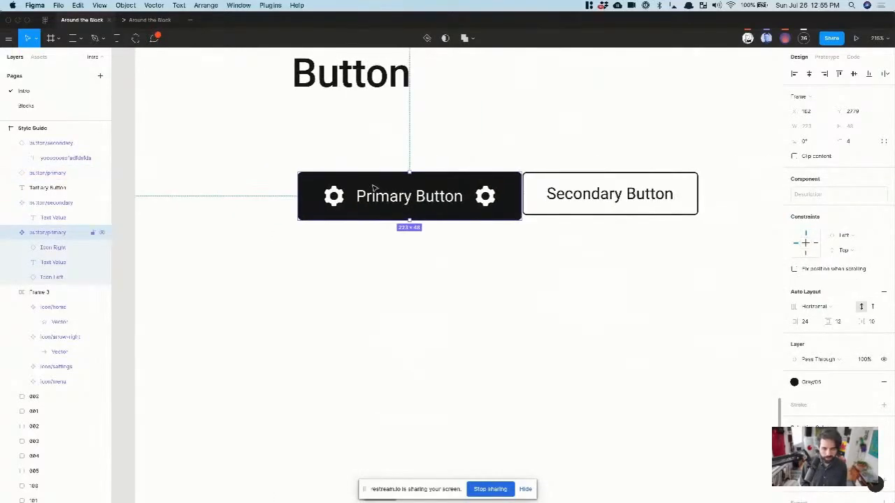
scroll(343, 202, up, 2)
double_click(333, 196)
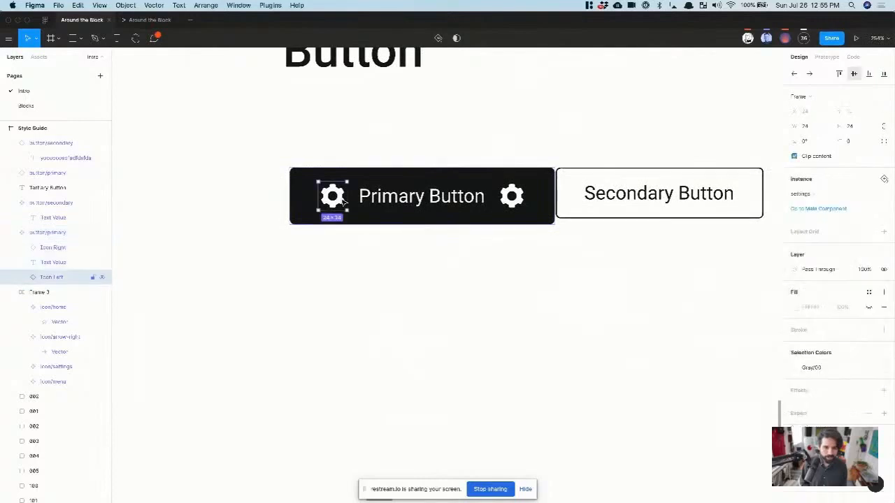
click(349, 339)
click(416, 203)
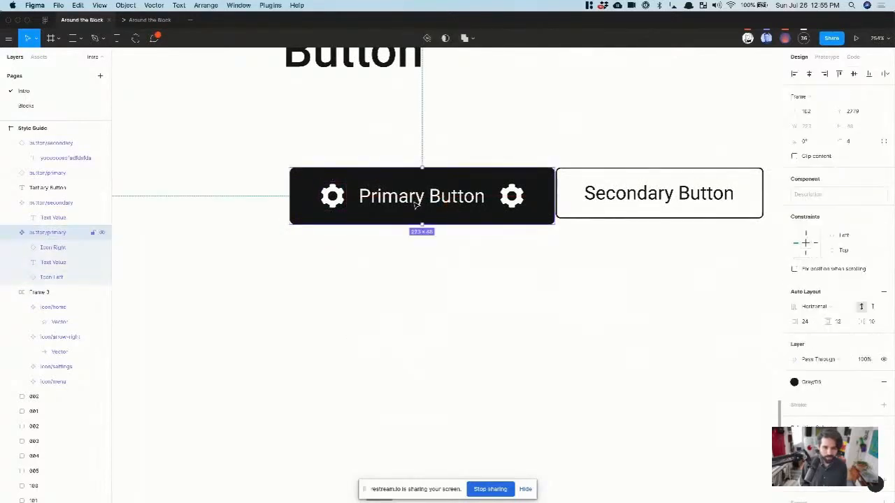
scroll(419, 203, right, 2)
drag(619, 190, 695, 189)
- Set the vertical auto layout padding of the primary main button to 8
click(412, 200)
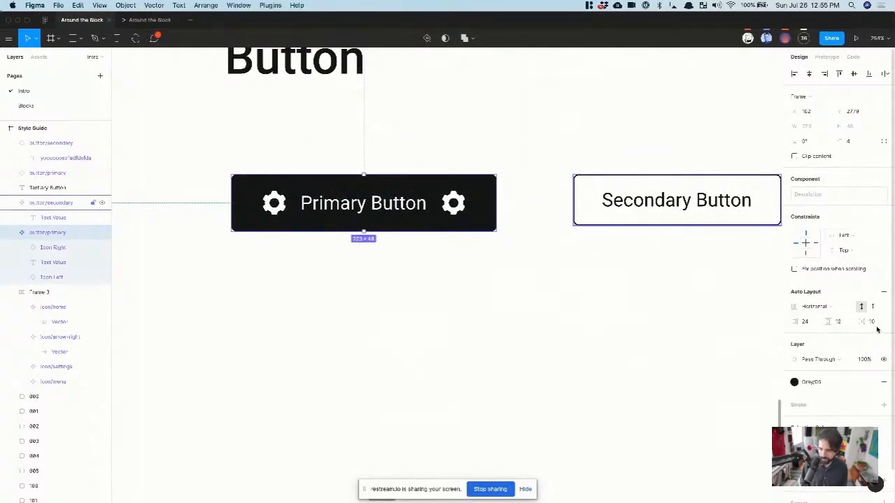
click(839, 321)
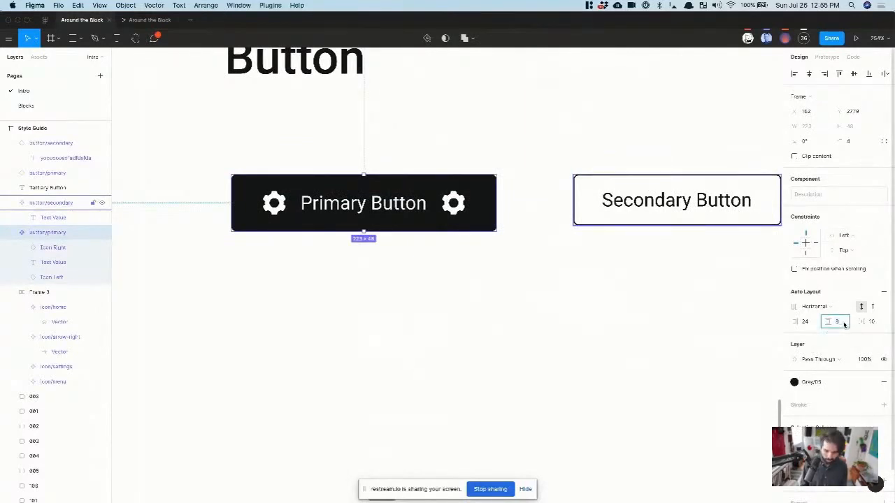
text(8)
key(Return)
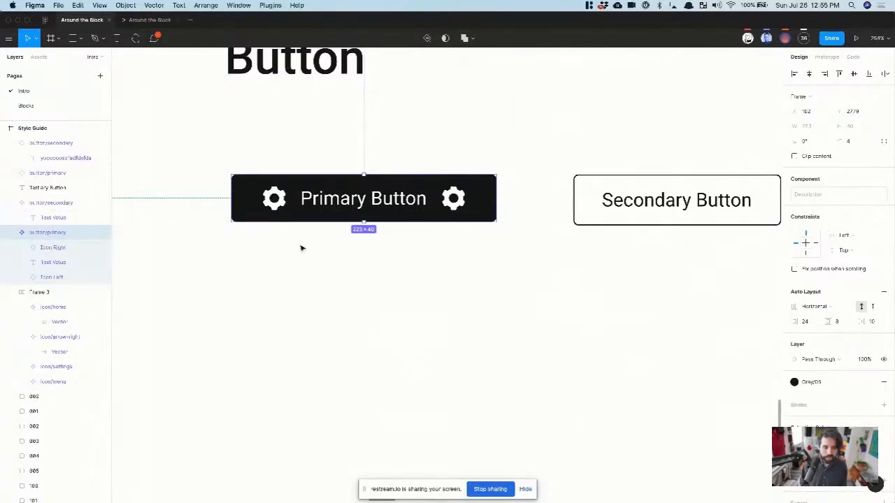
- Inspect the icons and the padding around them in the primary main button
click(279, 201)
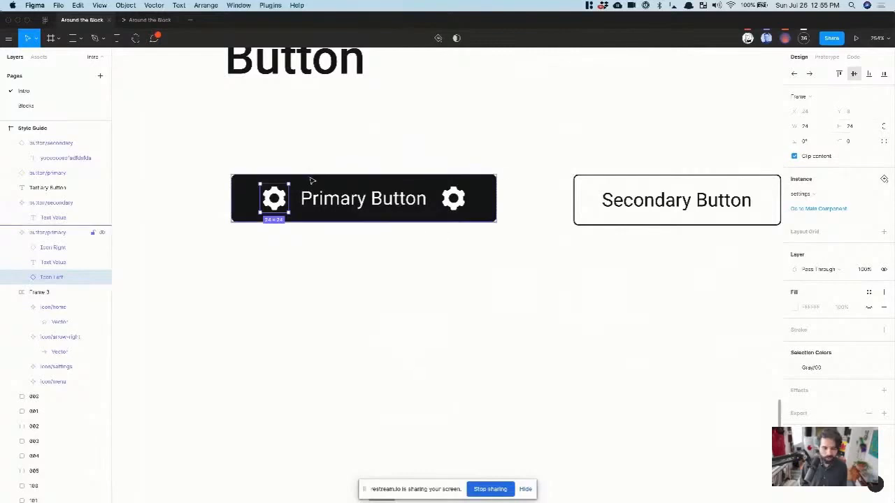
scroll(256, 178, up, 5)
click(275, 160)
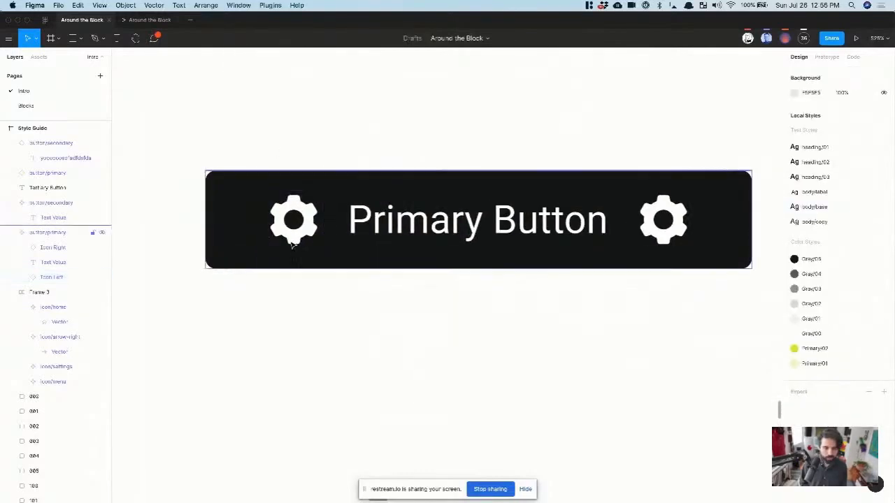
click(294, 245)
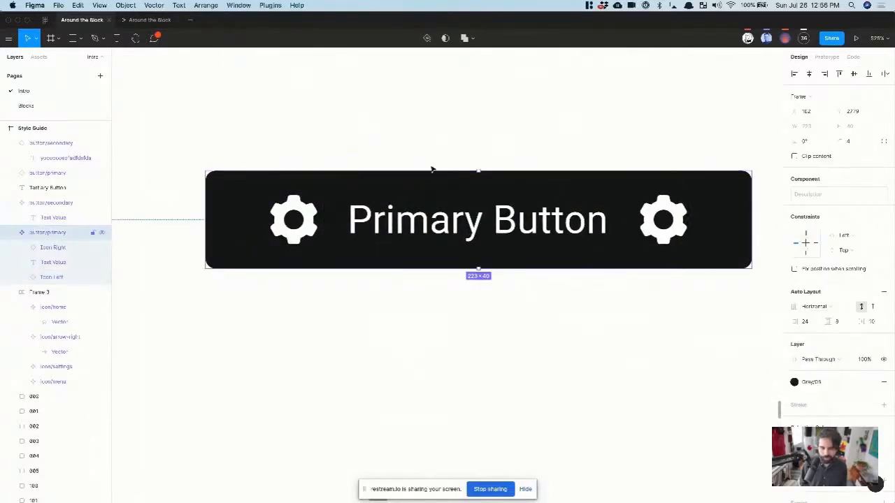
scroll(621, 188, down, 5)
scroll(622, 188, right, 3)
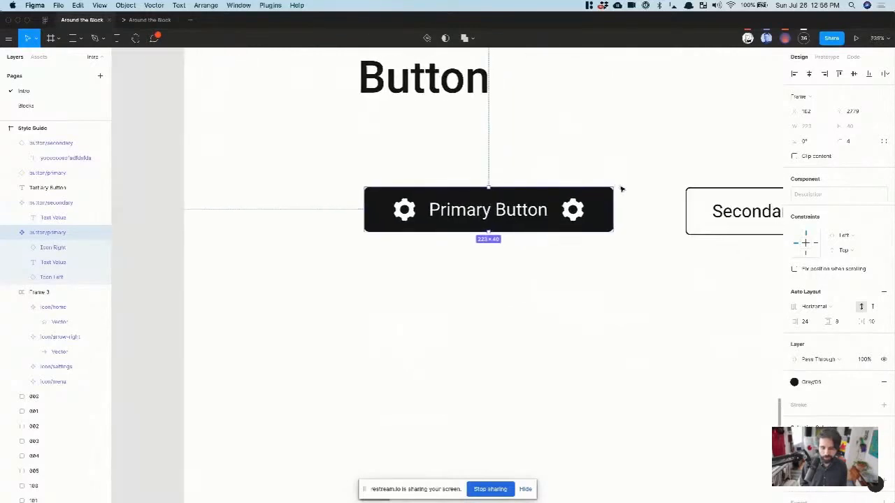
scroll(453, 184, up, 2)
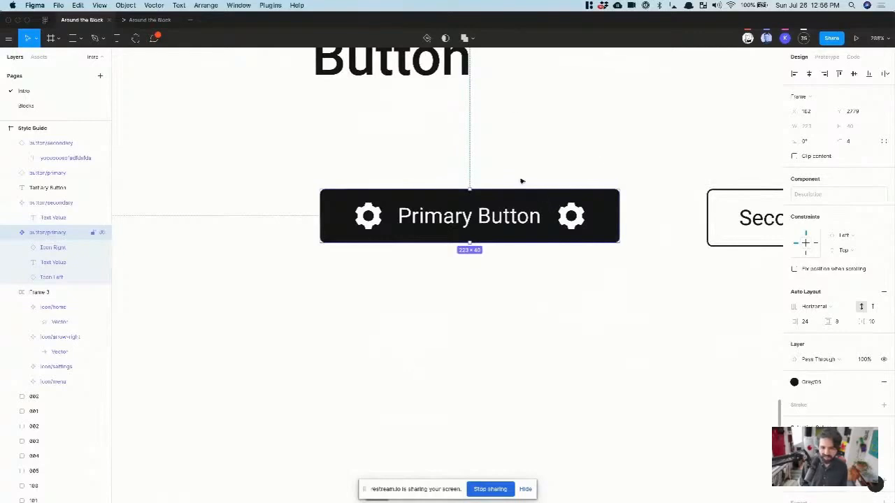
scroll(521, 179, right, 2)
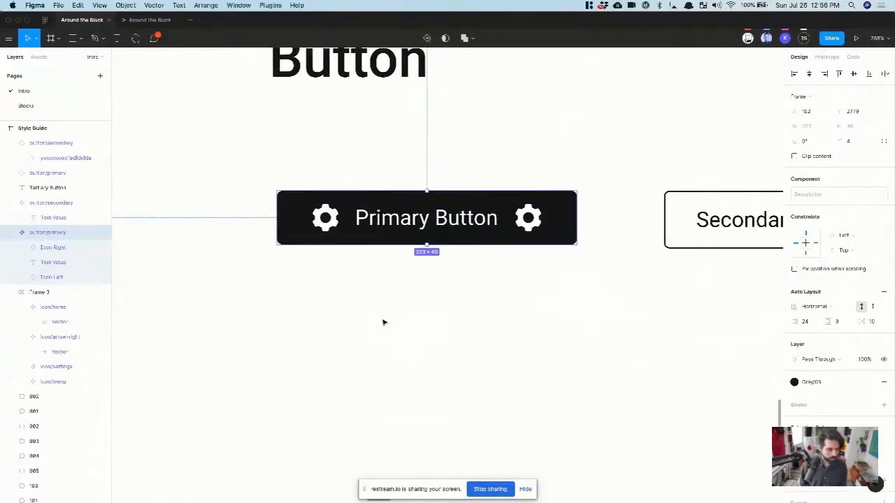
click(393, 324)
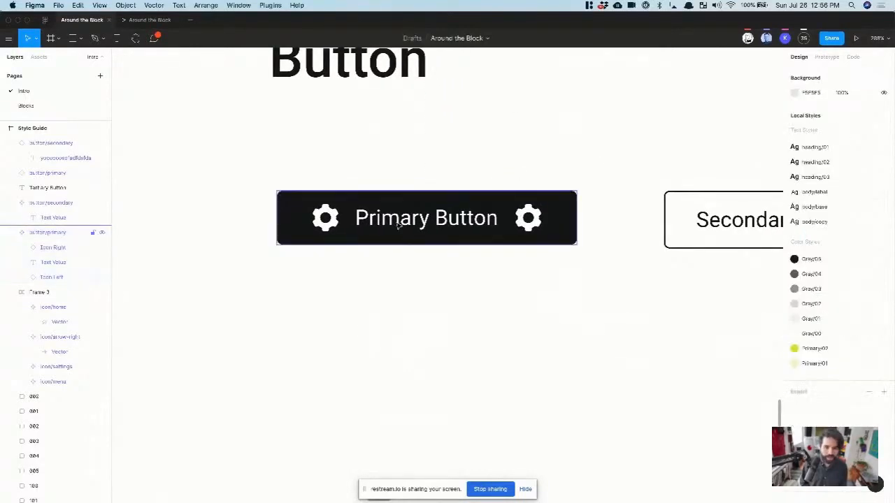
- Hide the Icon Right and Icon Left layers in the primary main button
click(48, 232)
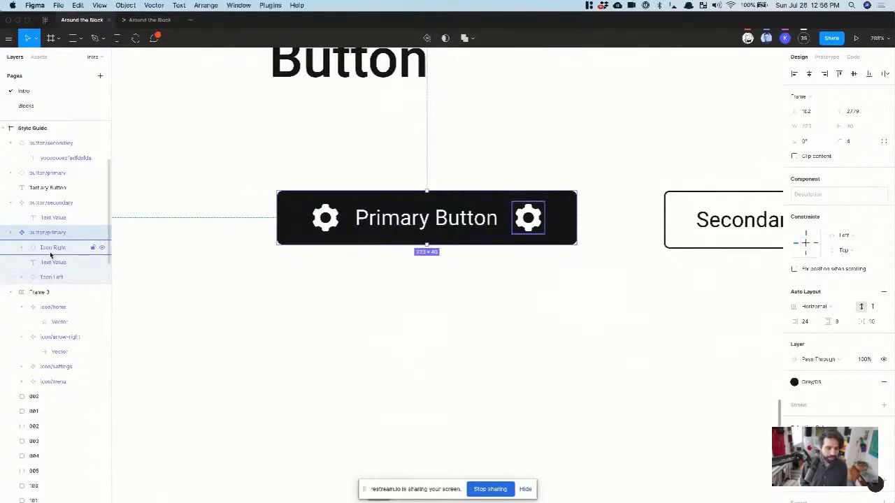
click(102, 248)
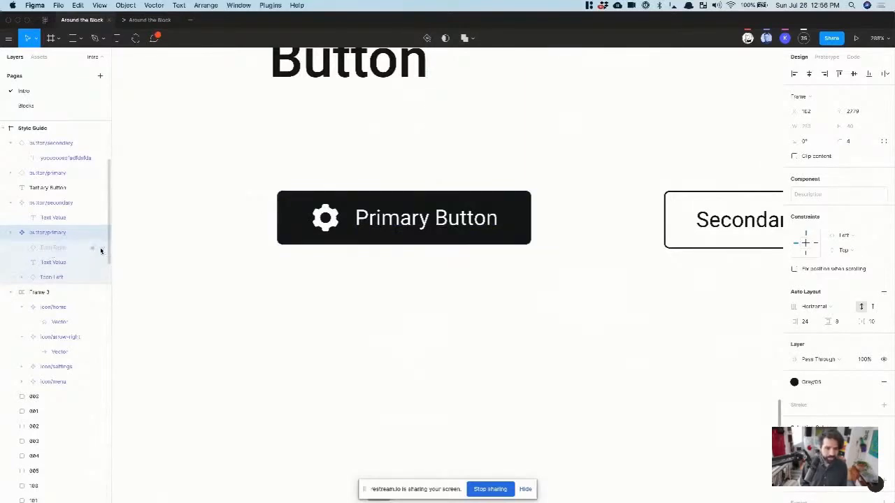
click(102, 278)
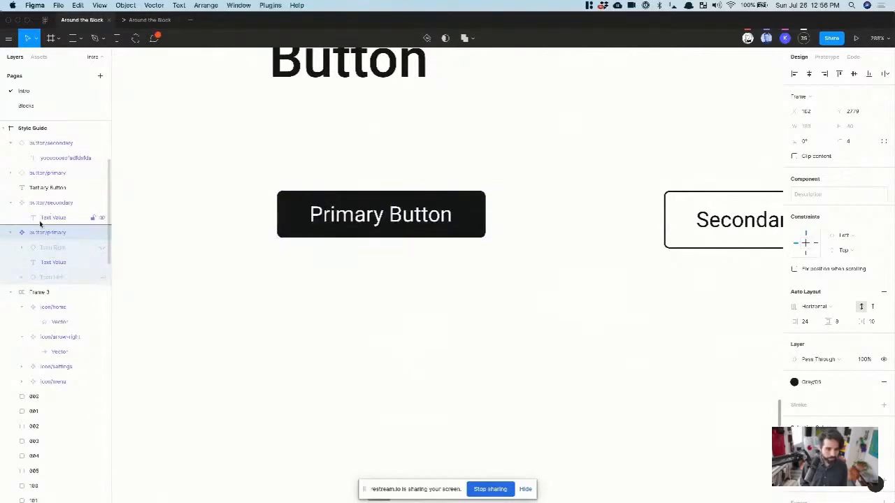
click(344, 311)
- Test the Icon Right layer in the primary button instance by showing it and hiding it again
scroll(344, 312, down, 5)
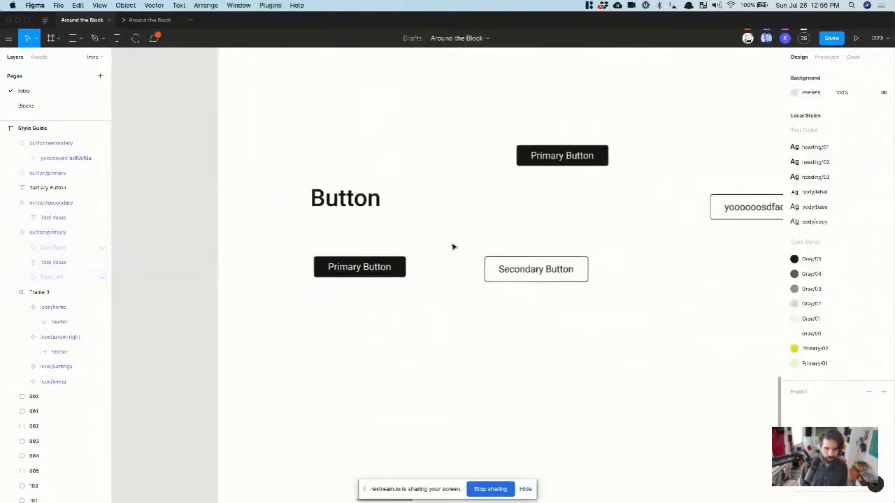
click(584, 154)
scroll(586, 153, up, 3)
scroll(584, 154, right, 2)
scroll(569, 157, up, 1)
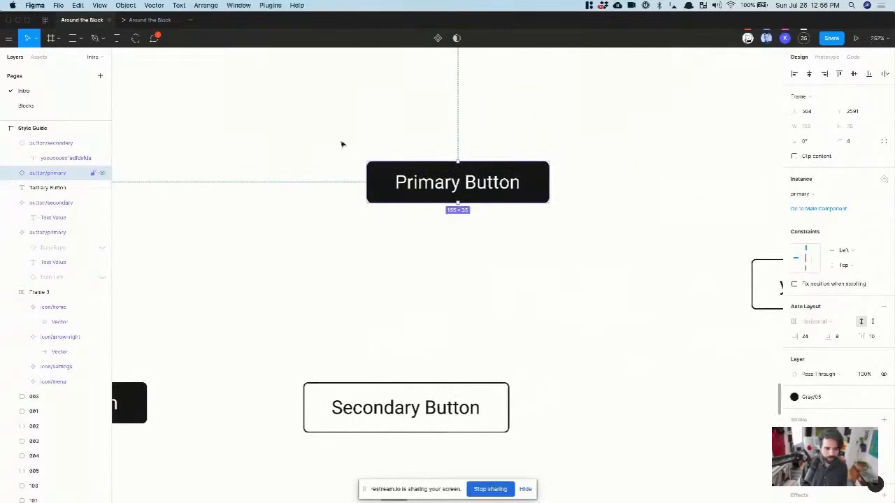
click(11, 173)
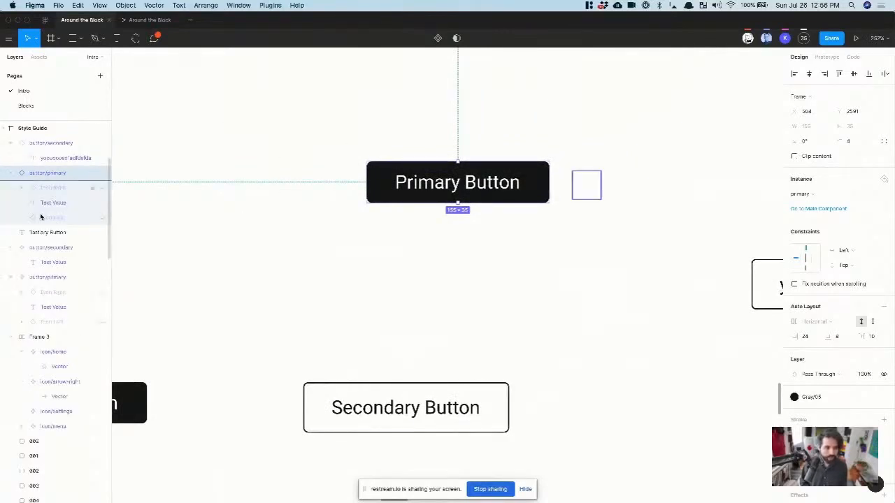
click(102, 188)
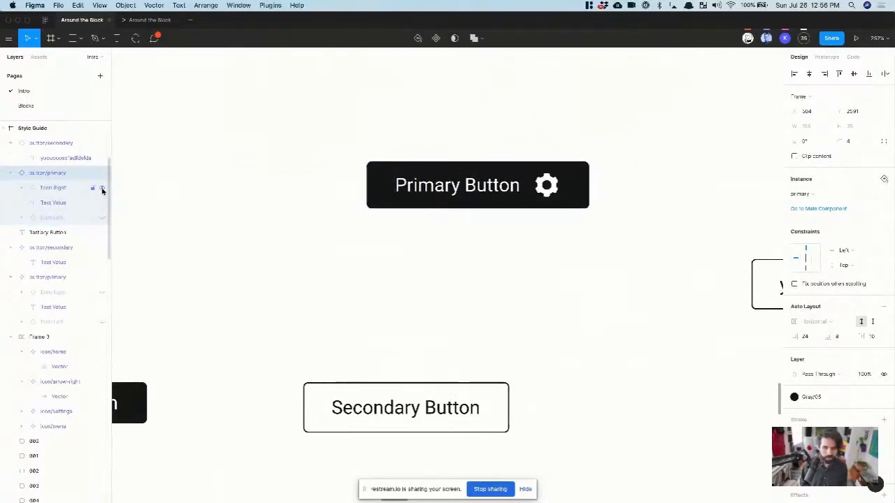
click(102, 189)
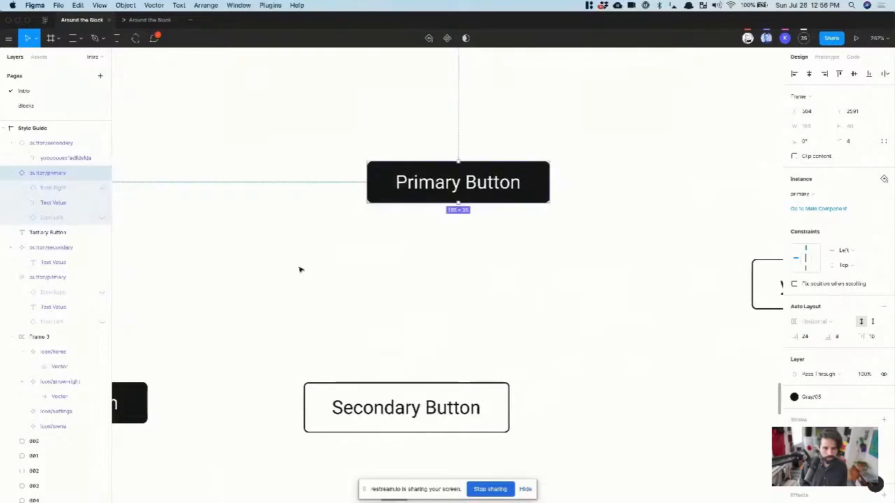
- Set the height of the Text Value layer in the primary main button to 24
scroll(299, 270, down, 5)
scroll(299, 269, left, 10)
double_click(308, 300)
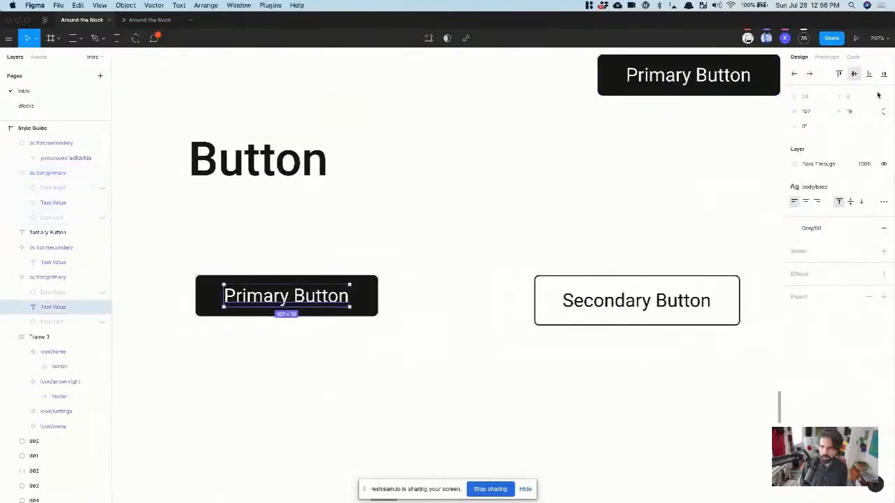
click(860, 113)
text(24)
key(Return)
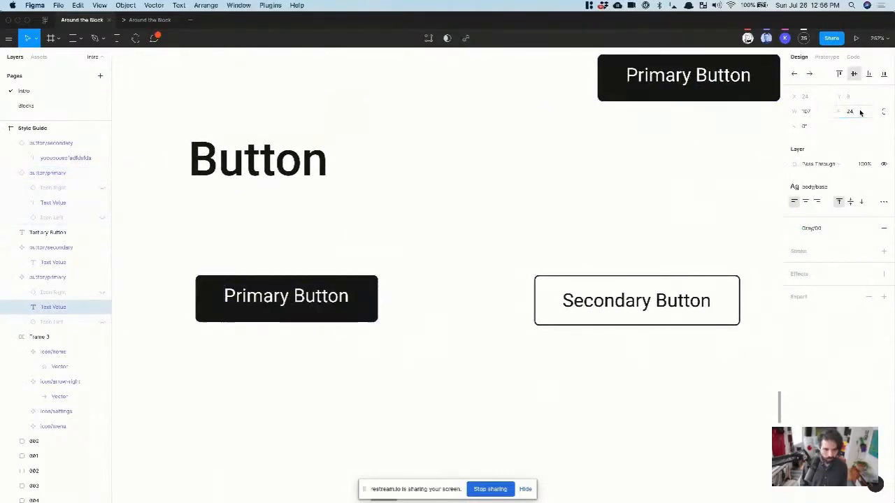
- Align the text of the primary main button's Text Value layer vertically to the middle
click(850, 202)
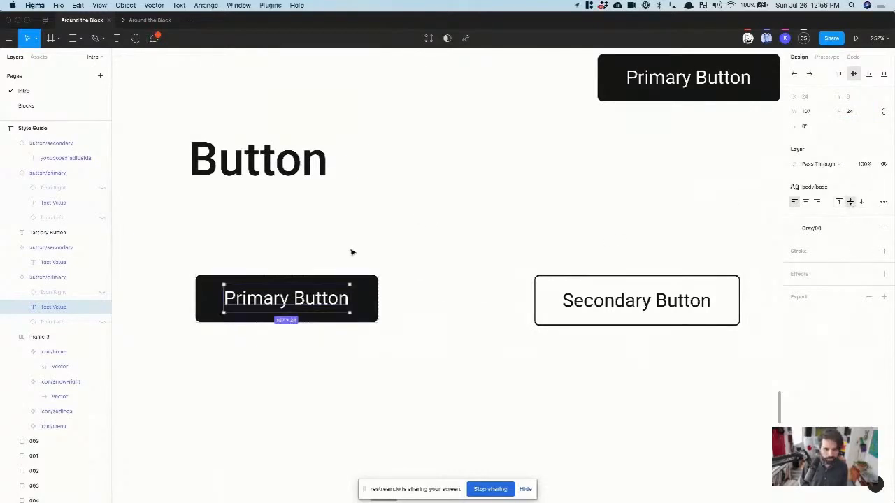
click(352, 252)
- Show the Icon Right layer in the primary button instance and compare the instance with the main button
scroll(352, 252, right, 10)
scroll(351, 252, up, 3)
click(353, 199)
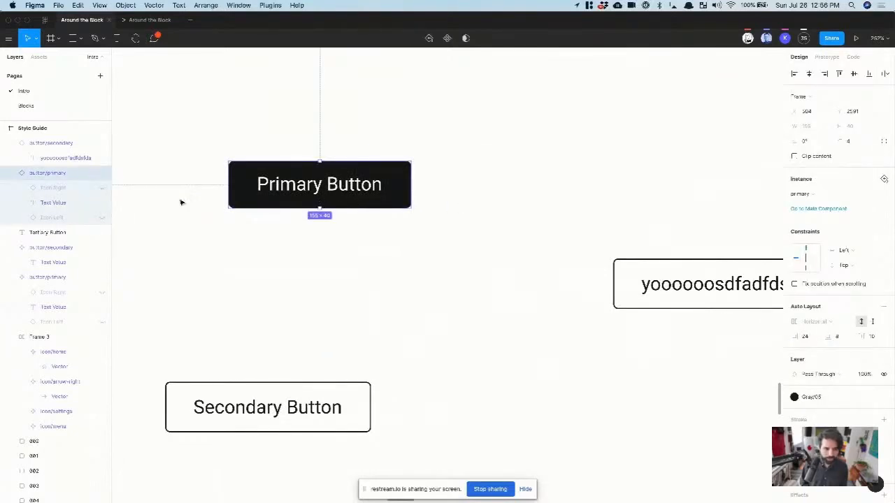
click(101, 189)
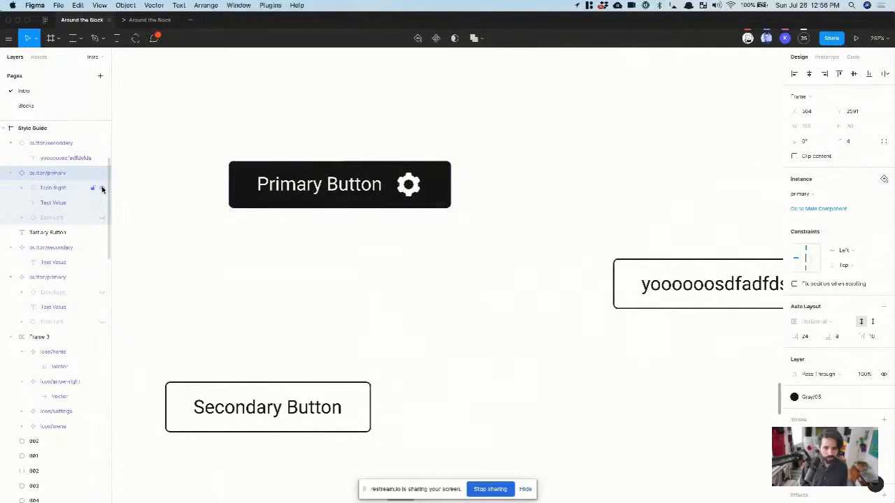
click(298, 296)
click(385, 187)
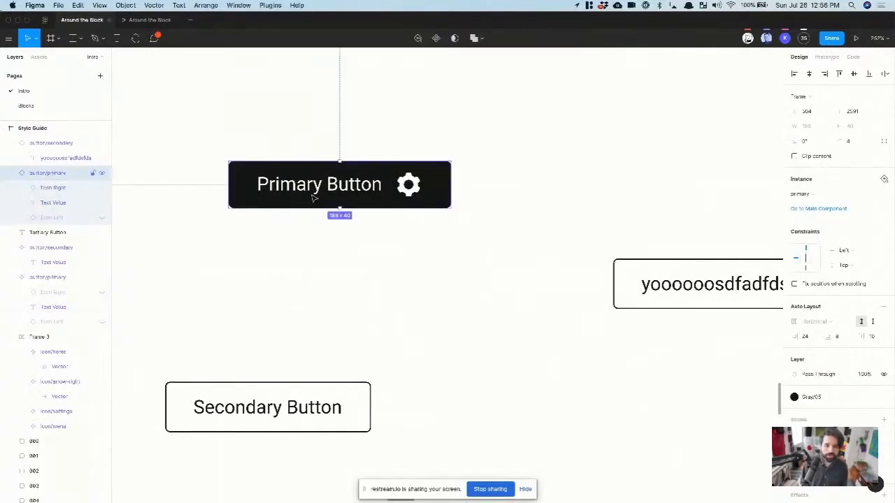
scroll(270, 243, left, 5)
scroll(269, 244, down, 2)
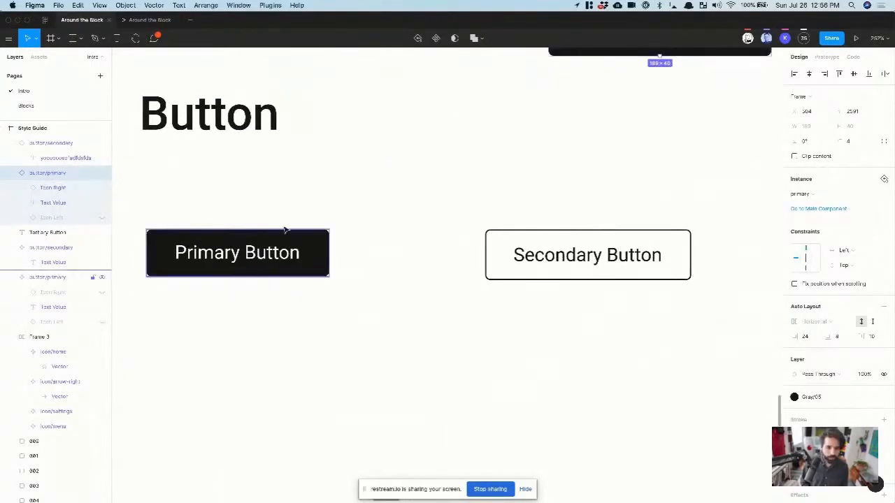
scroll(284, 231, right, 5)
scroll(284, 230, up, 5)
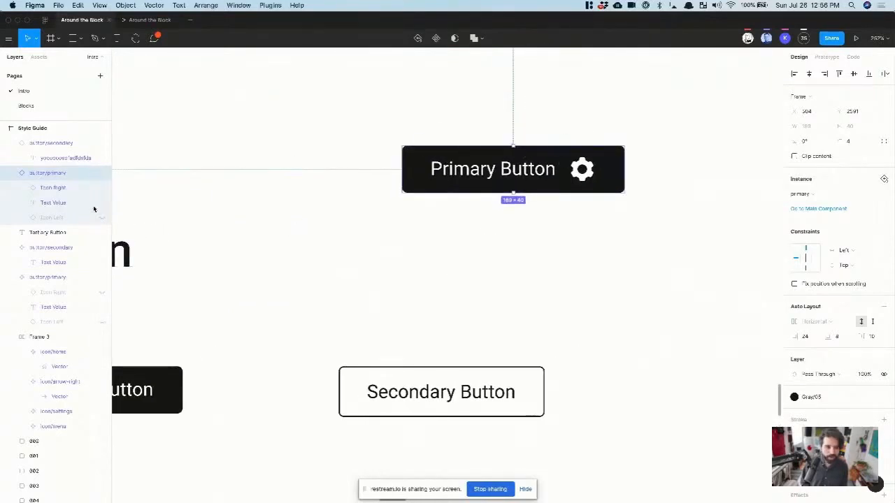
- Swap the right icon in the primary button instance to menu and apply the Gray/00 colour style to it
click(587, 178)
click(807, 194)
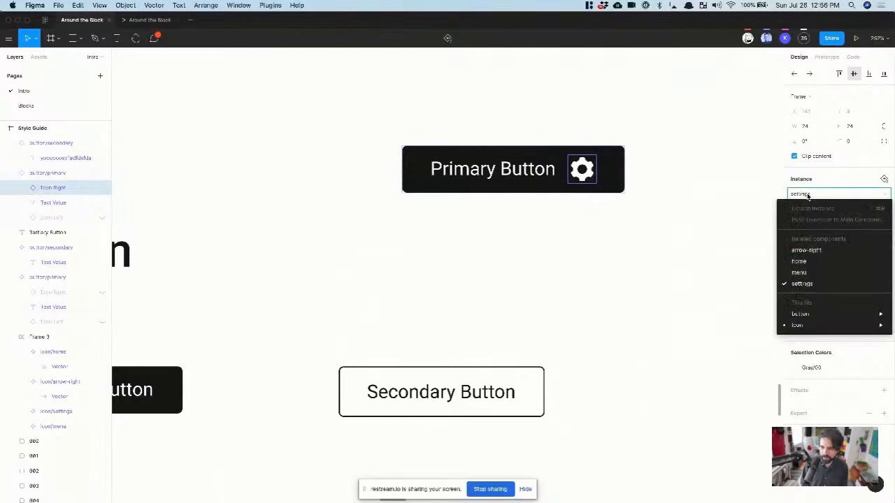
click(822, 273)
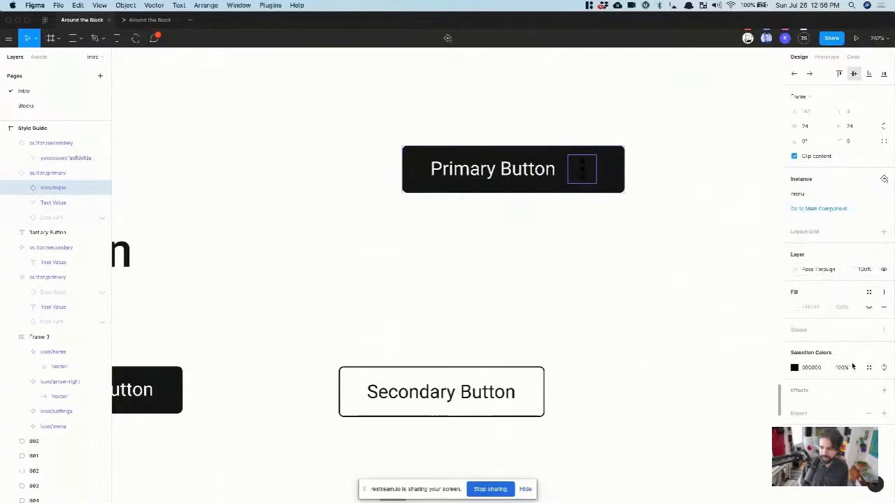
click(869, 368)
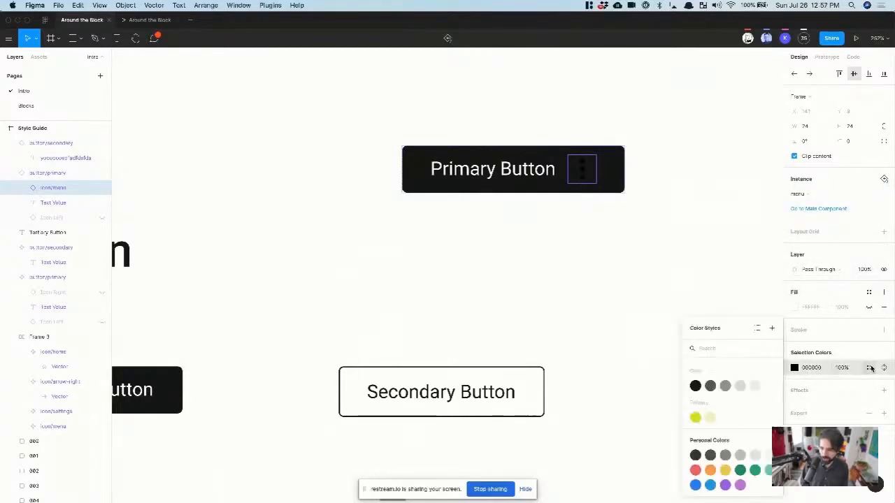
click(770, 386)
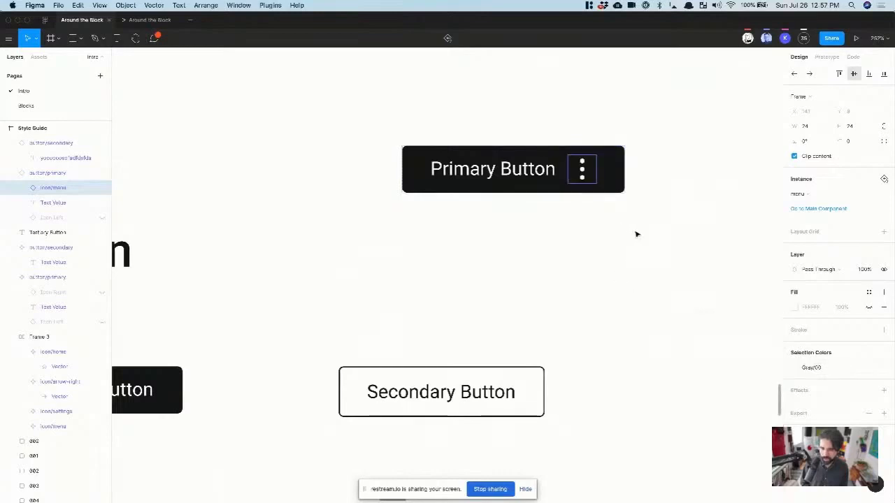
scroll(560, 223, right, 2)
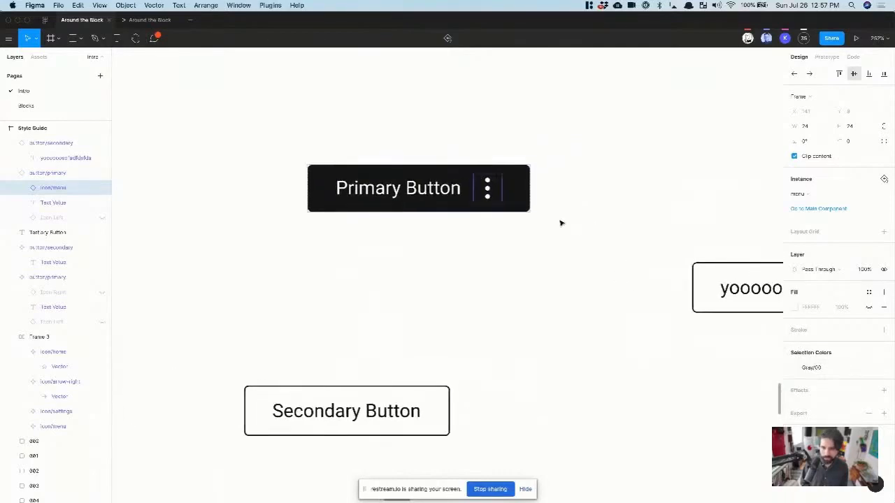
click(561, 223)
scroll(560, 223, down, 5)
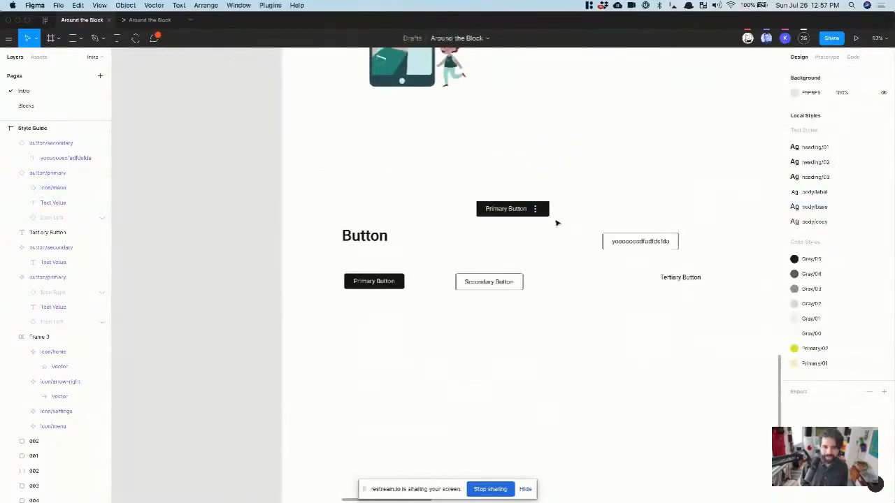
- Hide the right menu icon and show the Icon Left layer in the primary button instance
click(515, 208)
scroll(517, 208, up, 5)
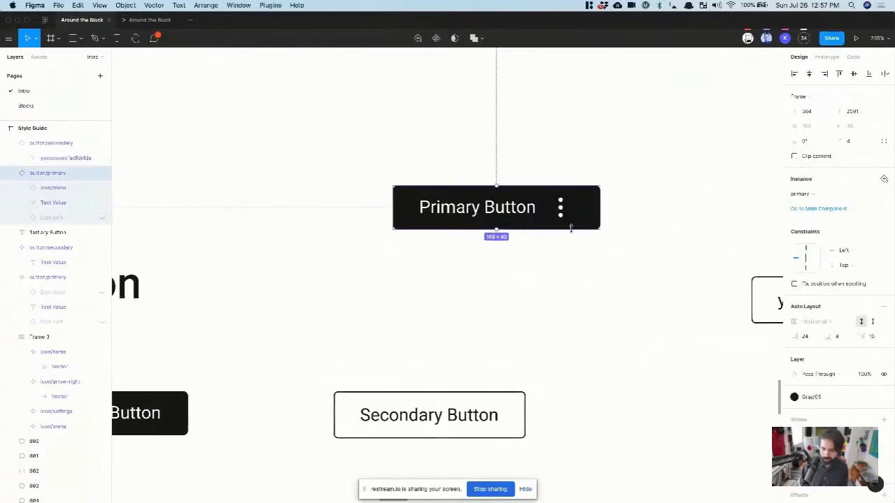
click(102, 189)
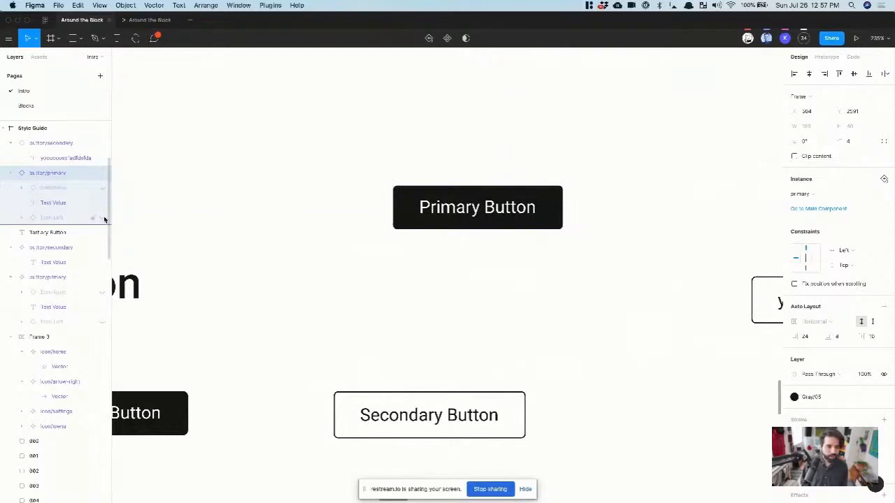
click(102, 217)
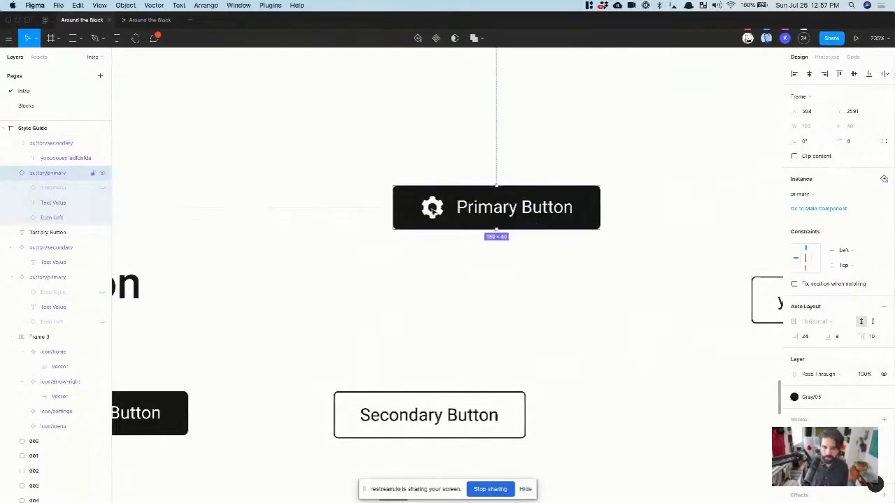
- Swap the left icon in the primary button instance to home and apply the Gray/00 colour style to it
double_click(433, 210)
click(800, 193)
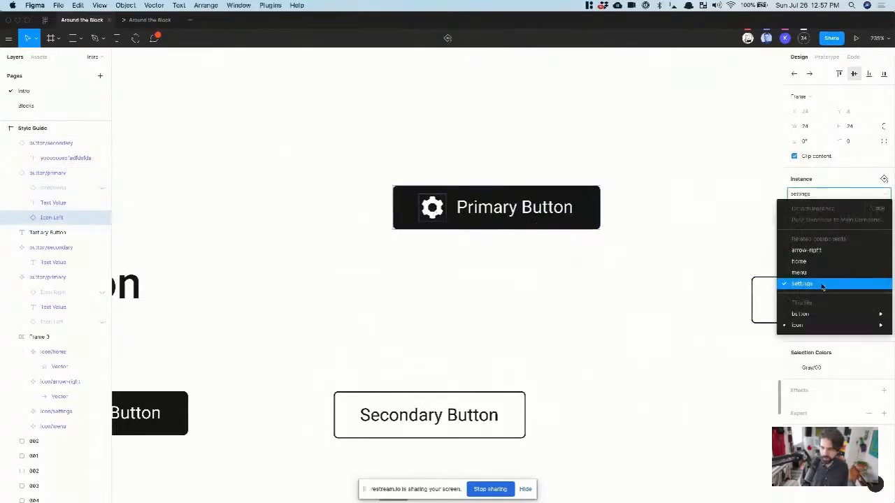
click(824, 261)
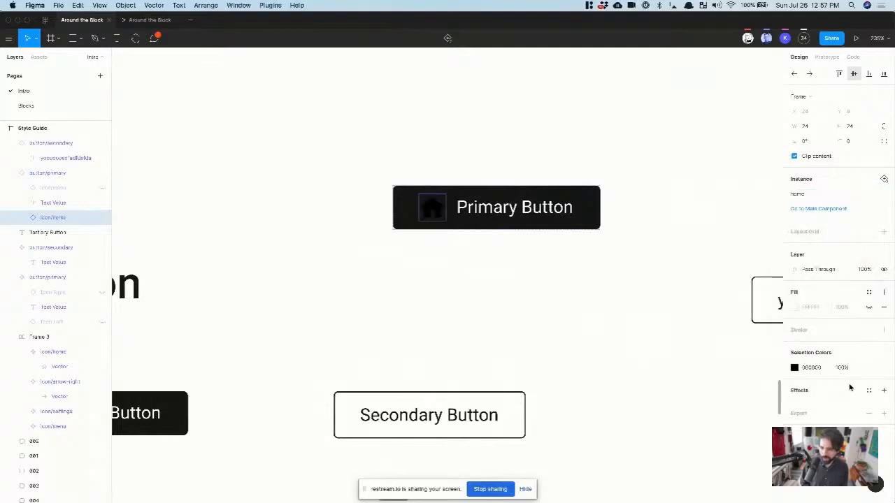
click(868, 367)
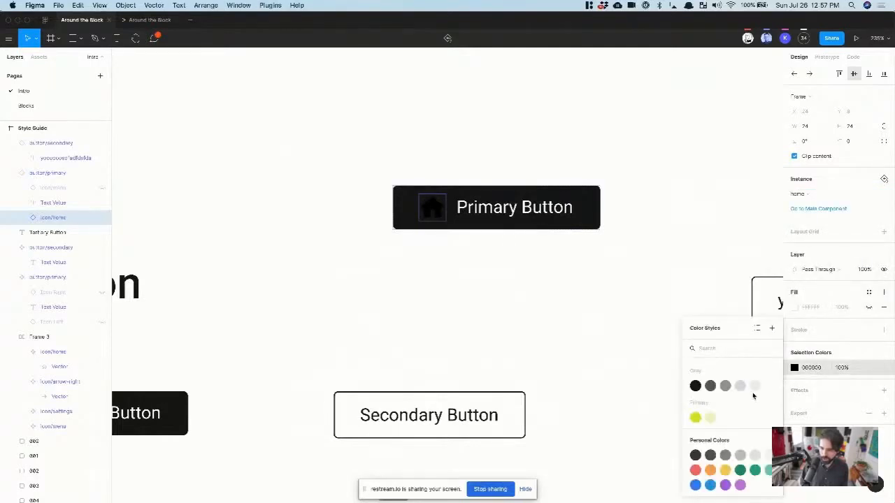
click(567, 303)
click(564, 303)
key(shift+1)
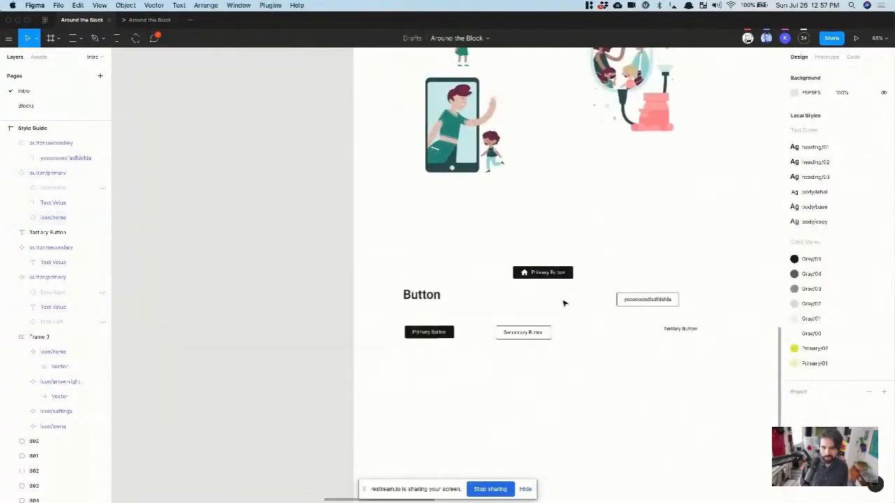
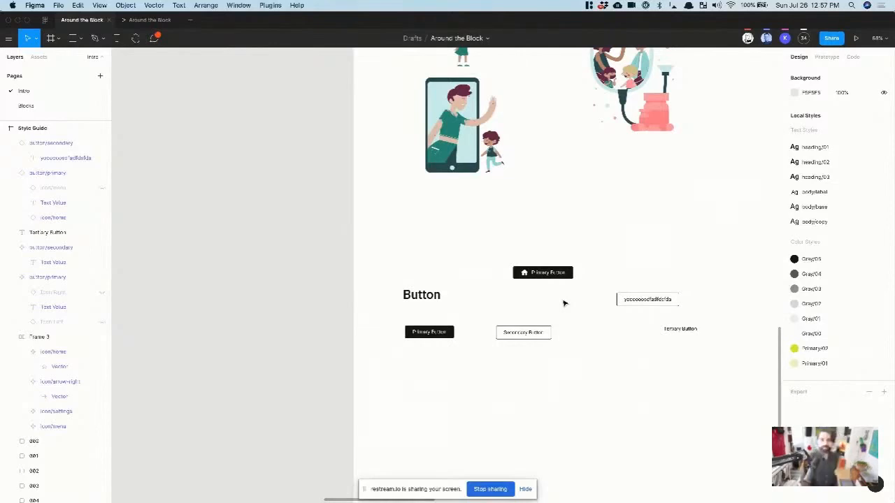
- Hide the left home icon in the primary button instance and check the remaining text layer
scroll(538, 274, up, 5)
click(513, 283)
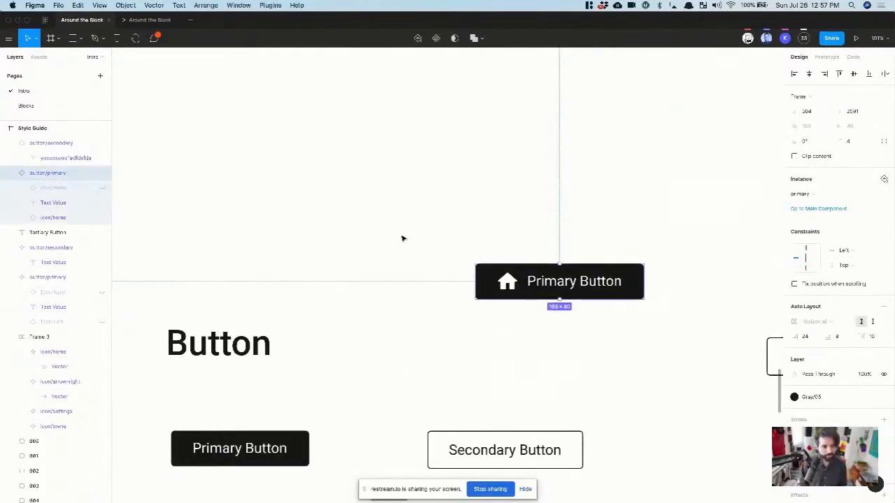
scroll(402, 238, right, 2)
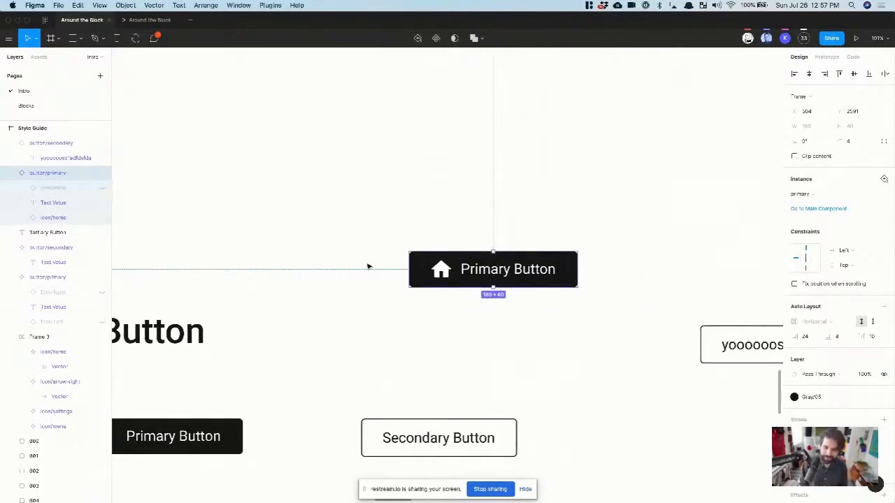
scroll(399, 250, down, 3)
scroll(395, 249, up, 5)
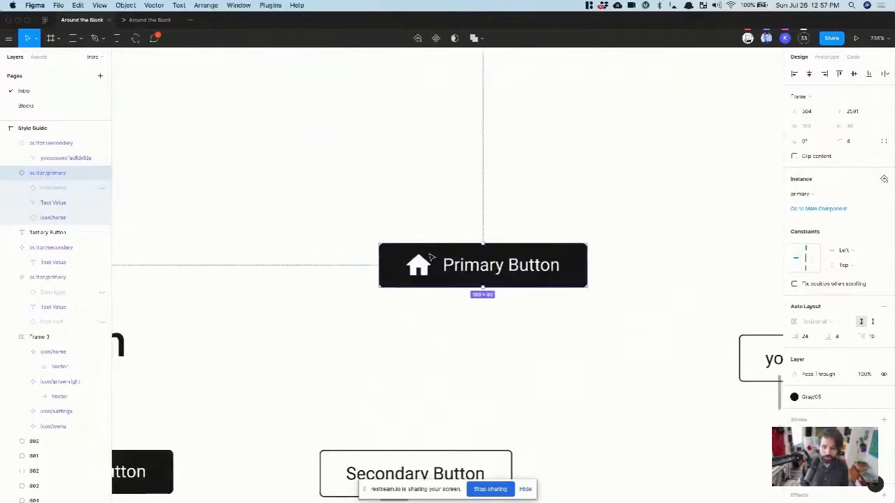
double_click(420, 276)
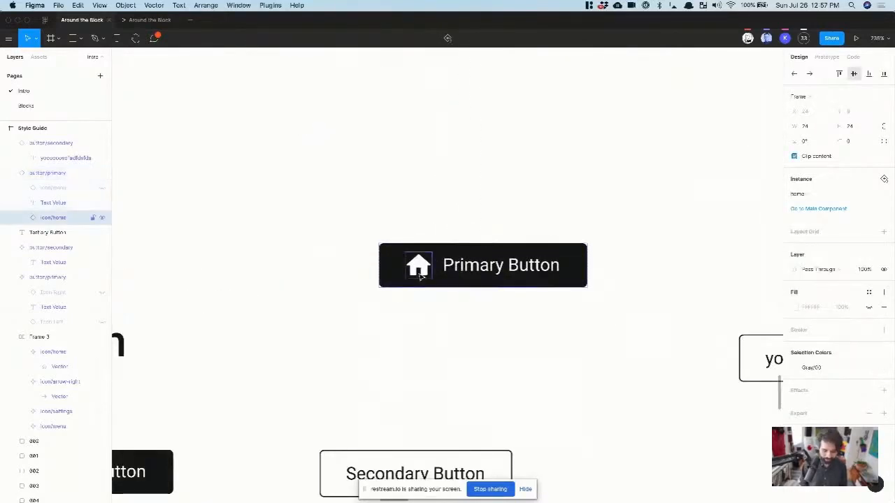
key(super+shift+h)
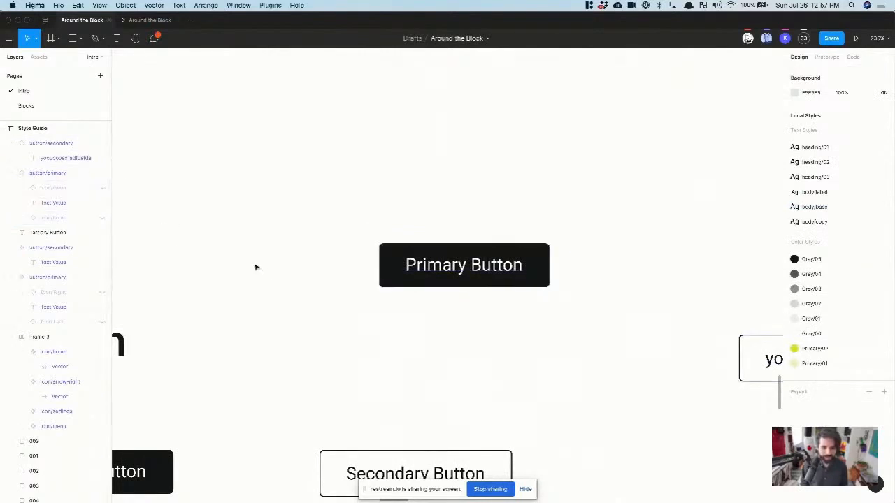
click(474, 269)
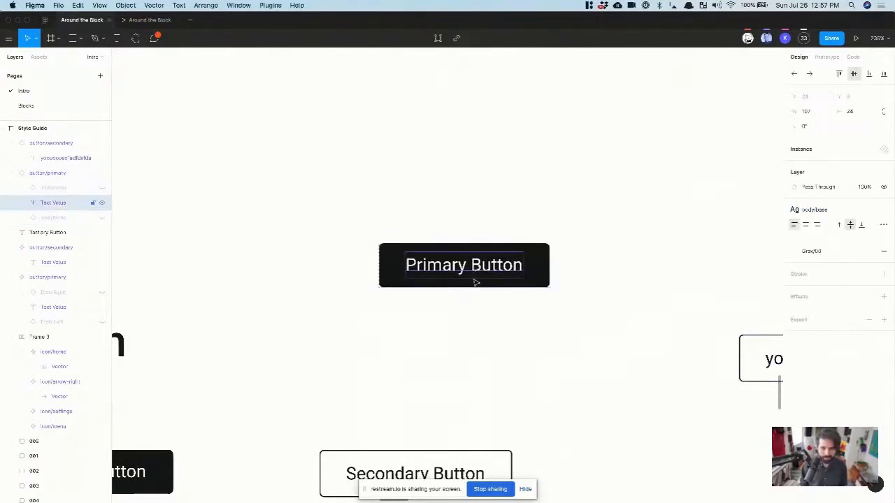
click(496, 364)
key(shift+1)
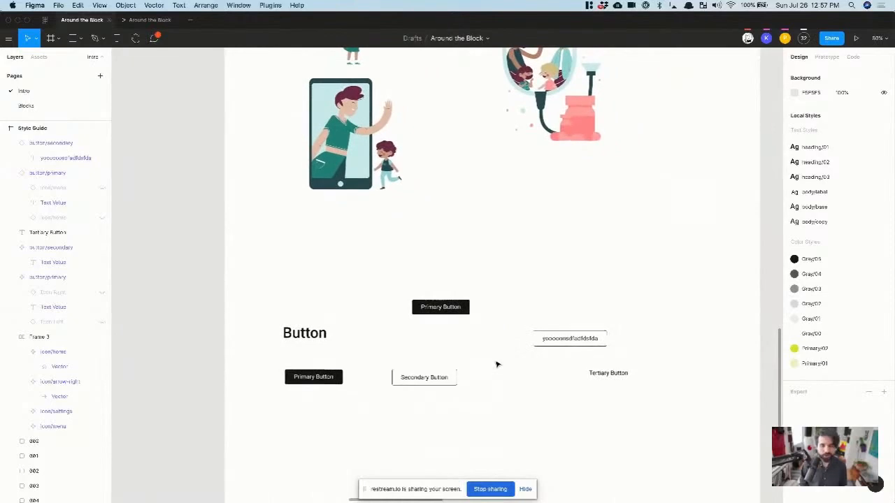
- Delete the primary button instance above the main buttons
scroll(495, 365, right, 2)
scroll(495, 364, down, 2)
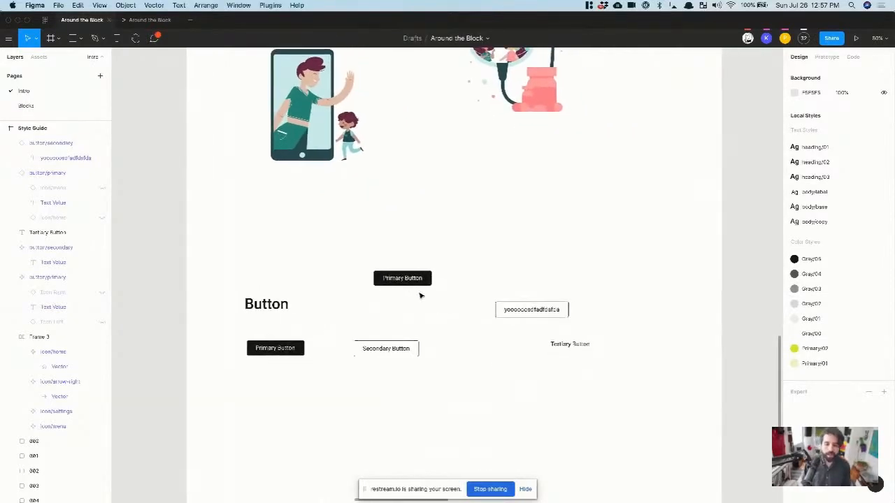
click(409, 281)
key(Delete)
- Copy the Icon Right and Icon Left layers from the primary main button into the secondary main button
scroll(323, 351, up, 5)
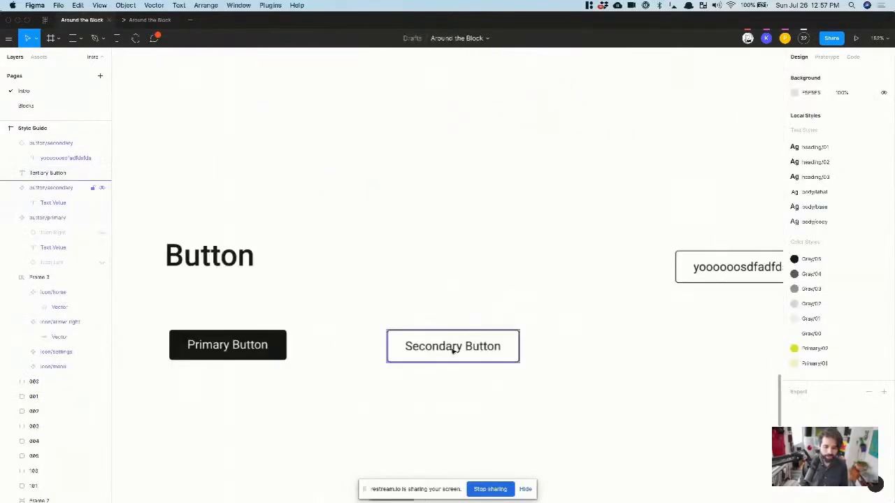
click(455, 347)
double_click(206, 351)
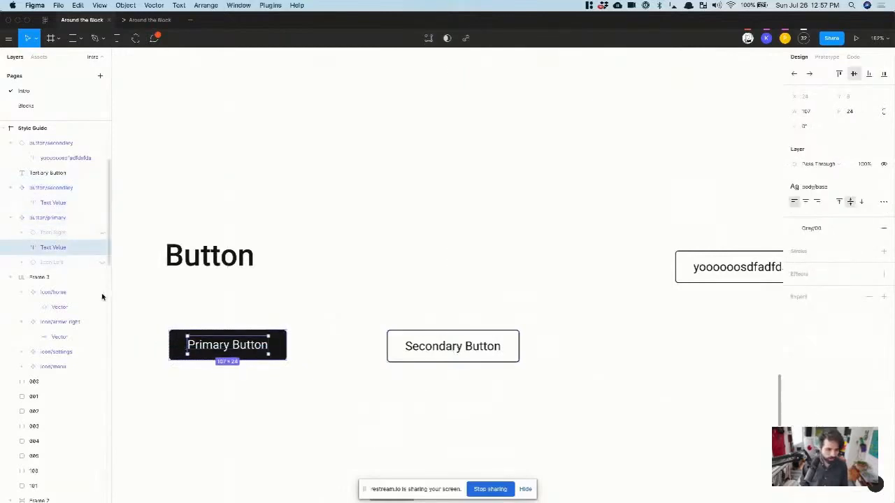
click(62, 262)
shift+click(63, 232)
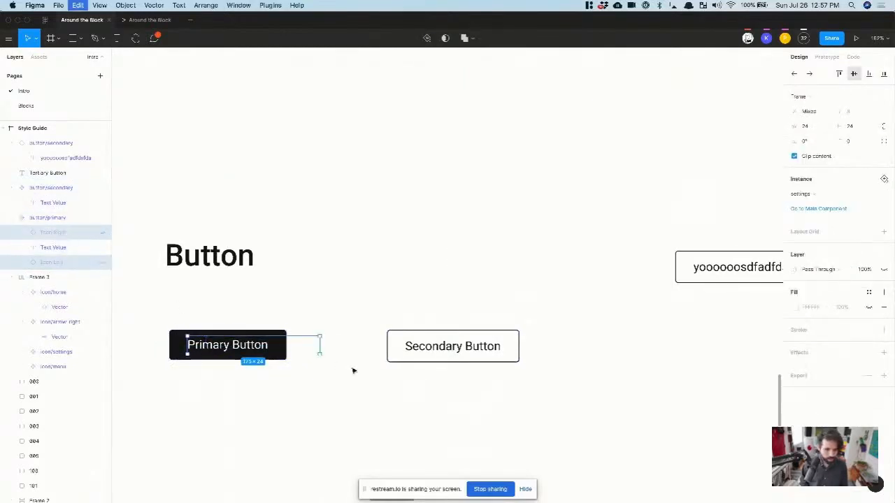
click(458, 348)
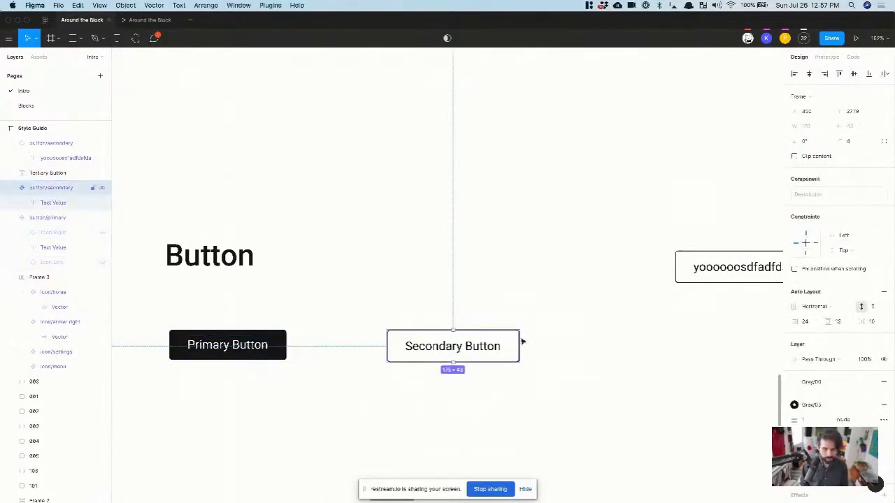
scroll(458, 345, up, 4)
key(super+v)
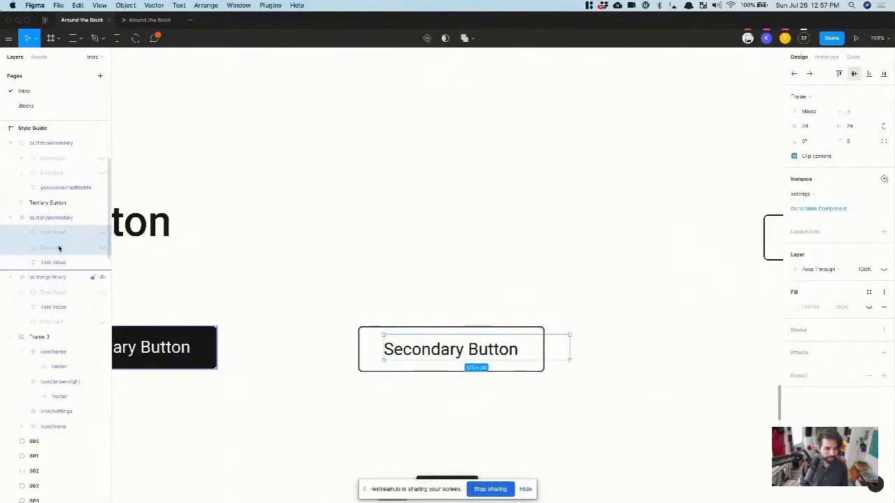
- Show the Icon Right and Icon Left layers in the secondary main button and select its Text Value layer
click(102, 234)
click(102, 248)
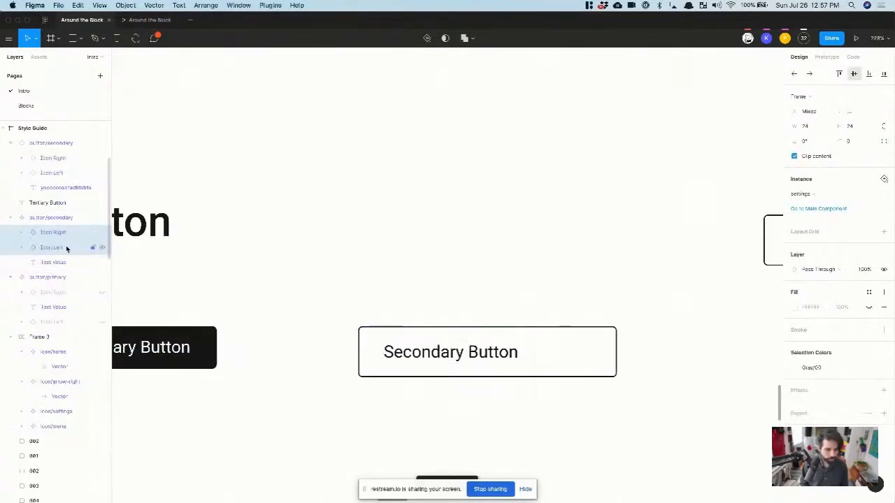
click(443, 354)
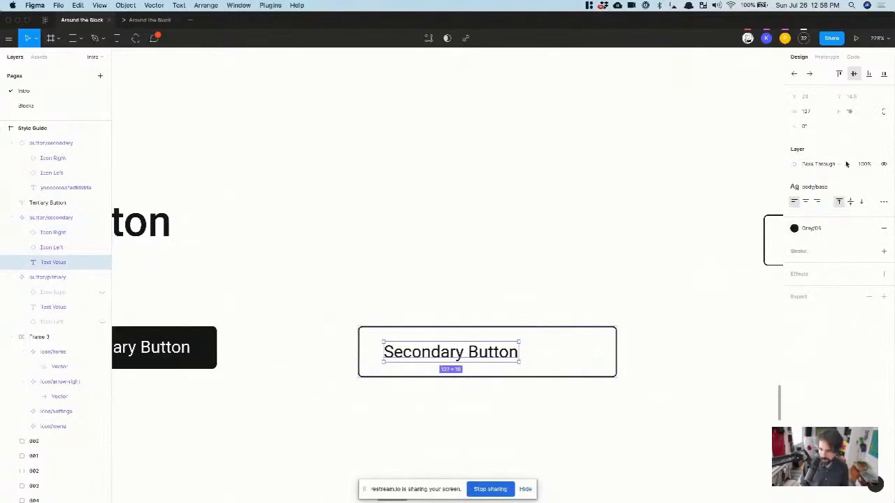
- Align the secondary main button's label text to the vertical middle and set its height to 24
click(851, 202)
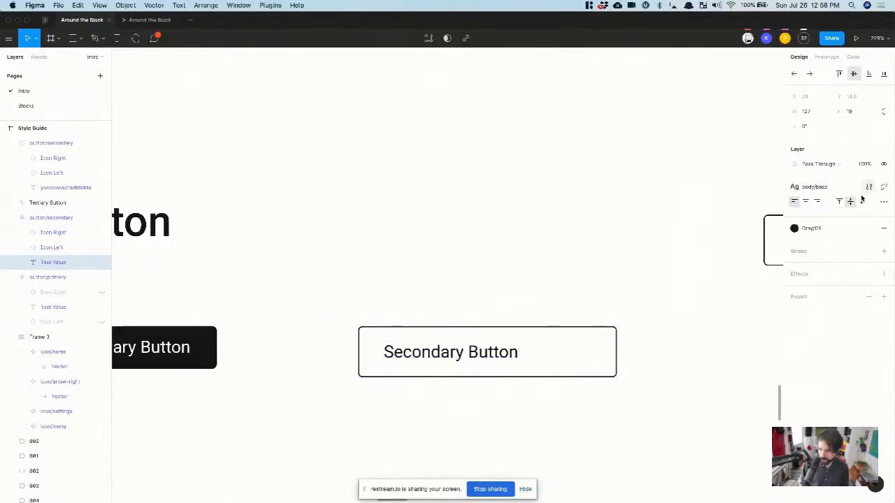
click(852, 112)
text(24)
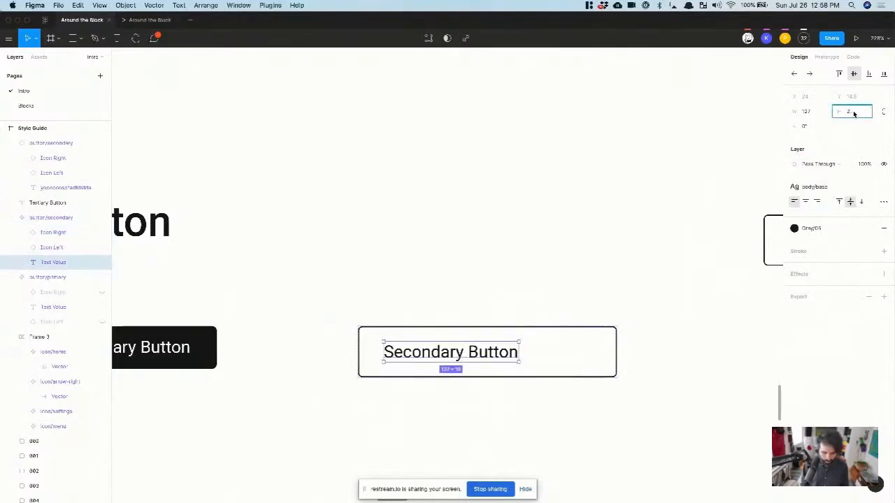
key(Return)
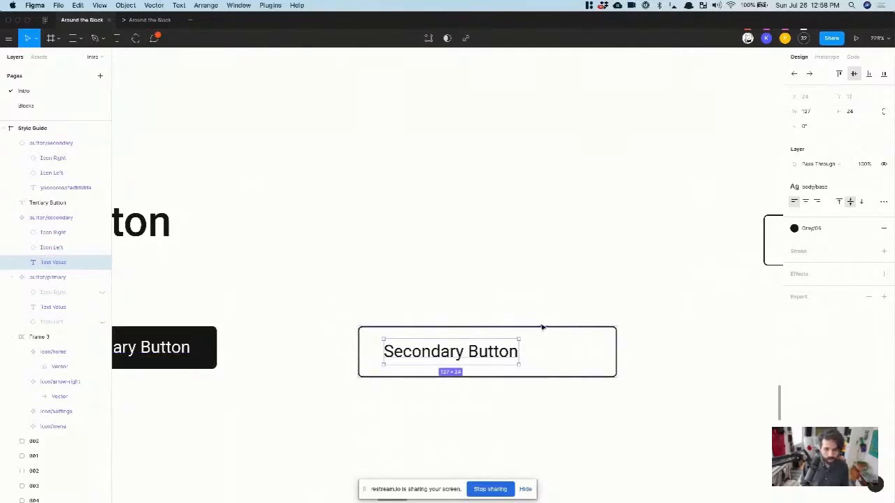
- Reorder Icon Left below Text Value in the secondary main button and select both of its icon layers
click(72, 235)
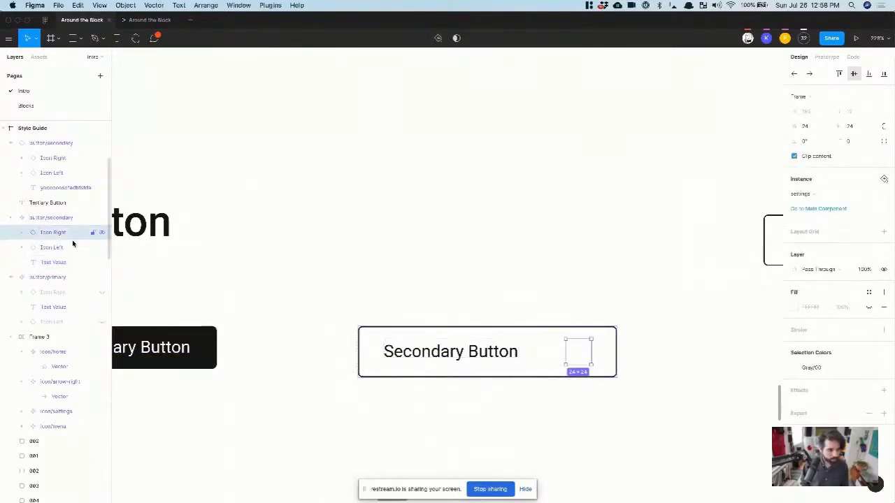
click(61, 245)
drag(62, 247, 62, 265)
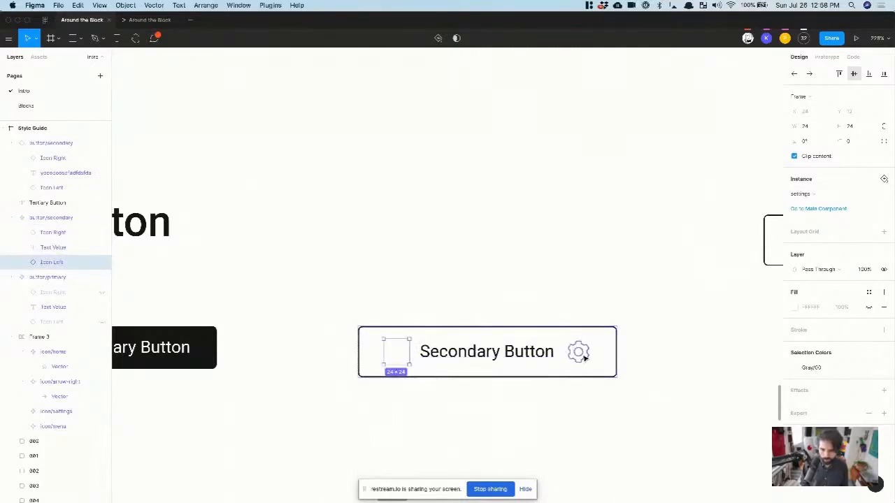
shift+click(68, 235)
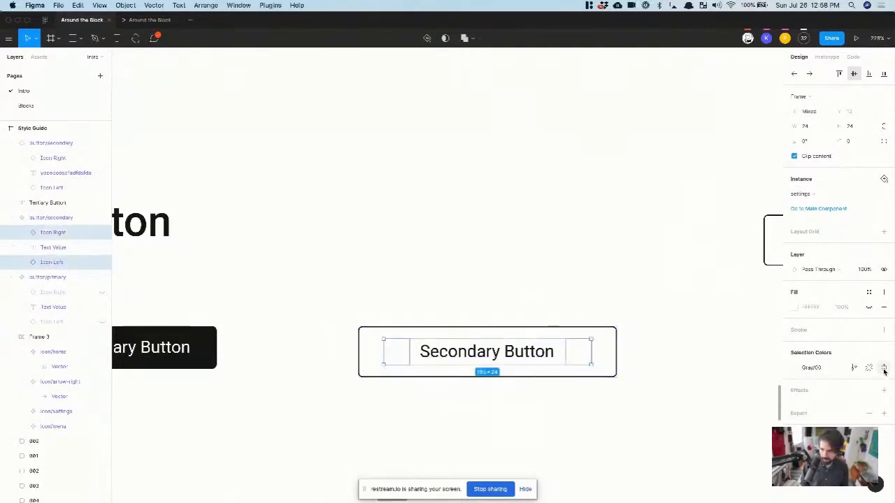
click(868, 293)
click(801, 368)
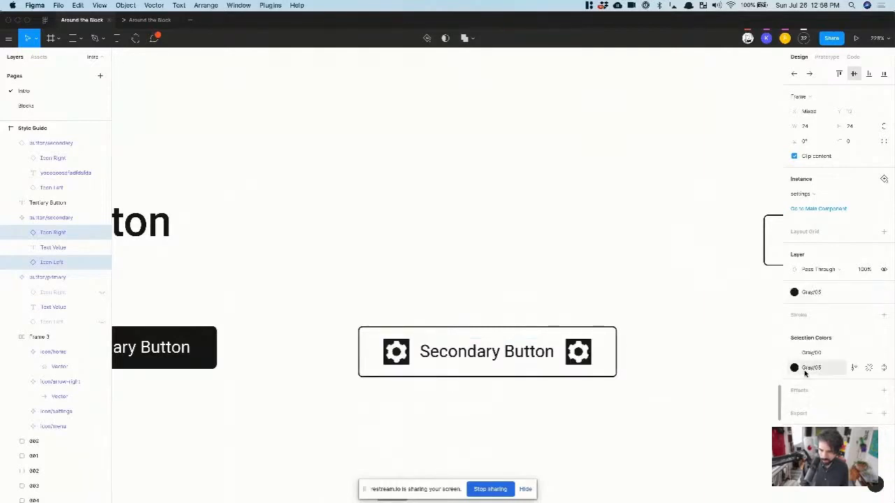
click(885, 293)
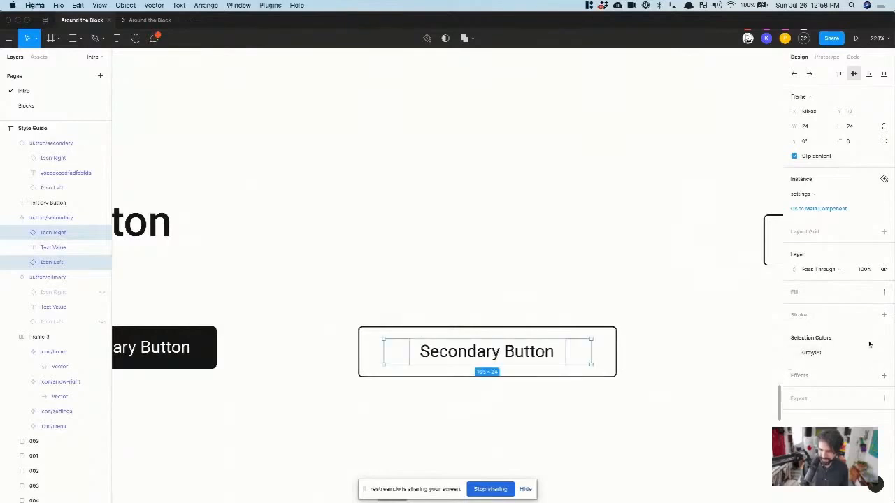
- Recolor the glyphs of both icons in the secondary main button from their selection colors to the Gray/05 style
mouse_move(864, 359)
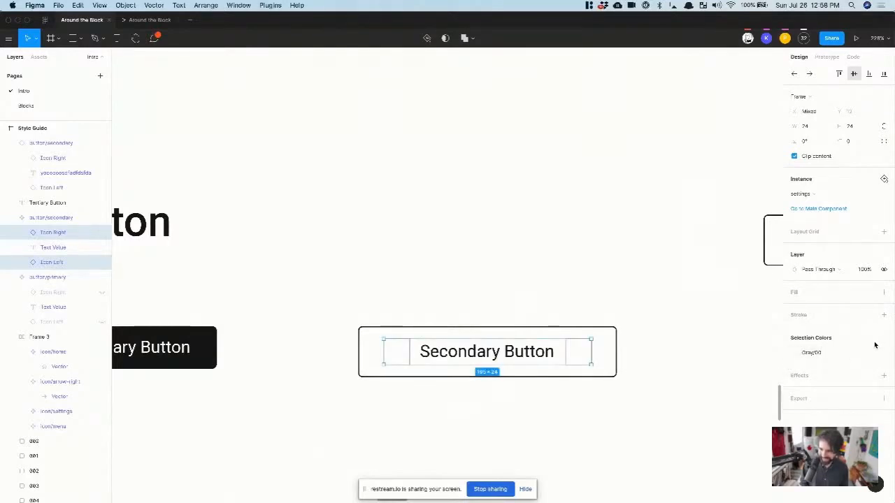
click(814, 353)
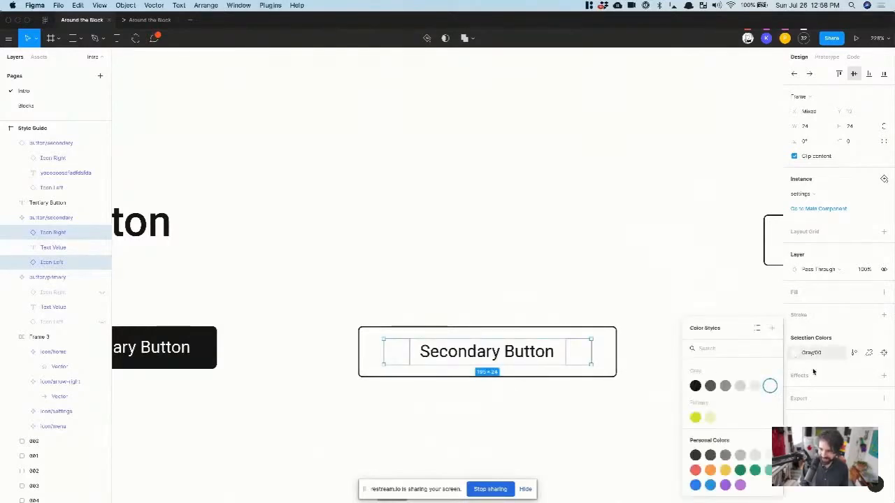
click(695, 387)
click(553, 236)
scroll(553, 236, down, 5)
scroll(511, 300, up, 3)
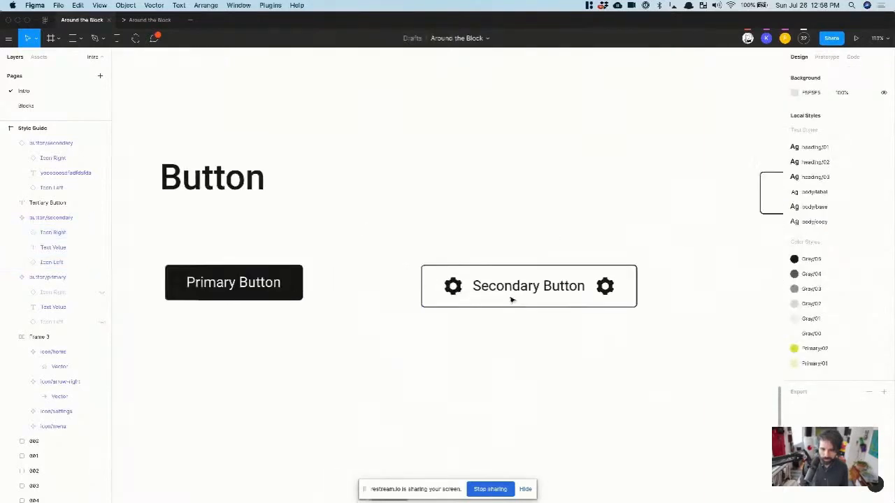
- Inspect the secondary main button's layout and the body/base text style properties used by its label
click(510, 300)
scroll(478, 293, right, 5)
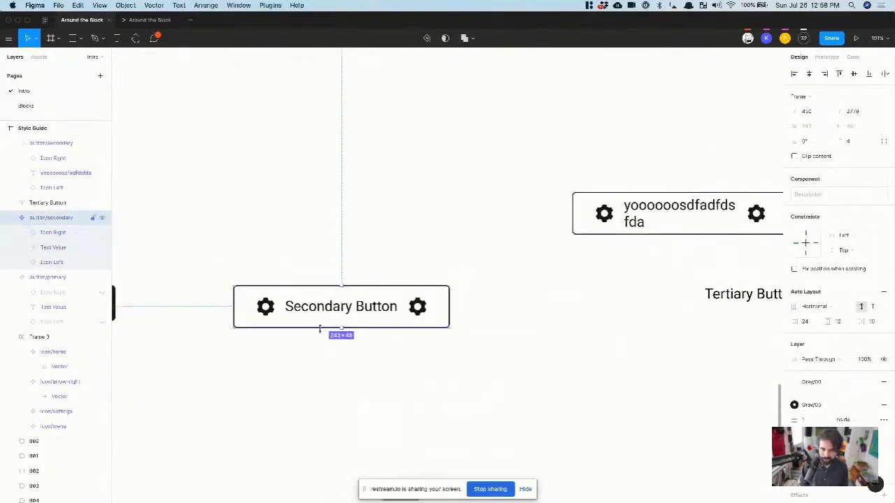
double_click(360, 310)
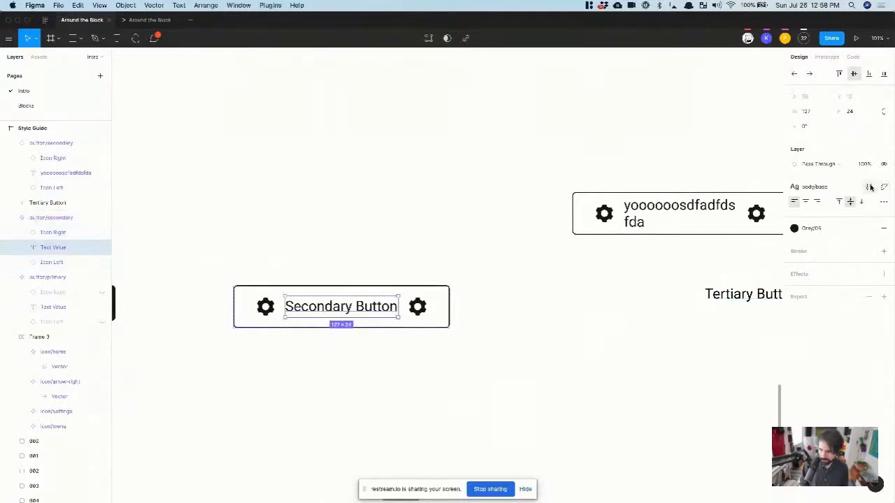
click(871, 187)
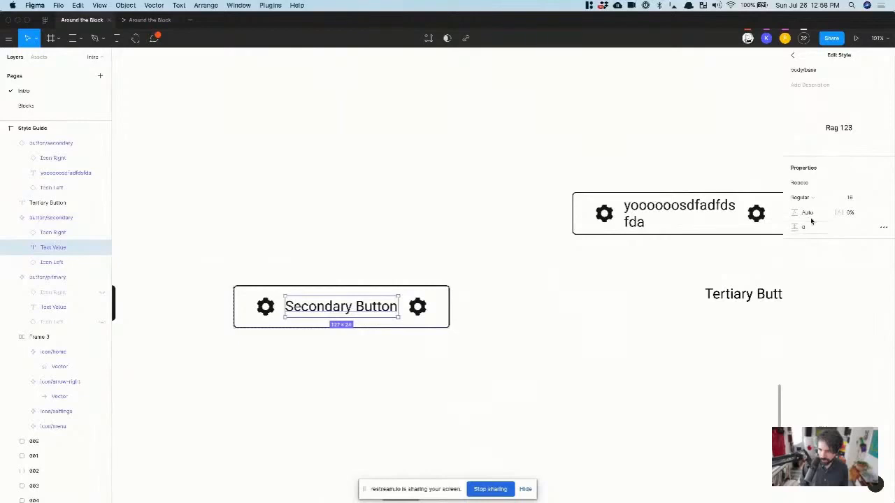
click(793, 57)
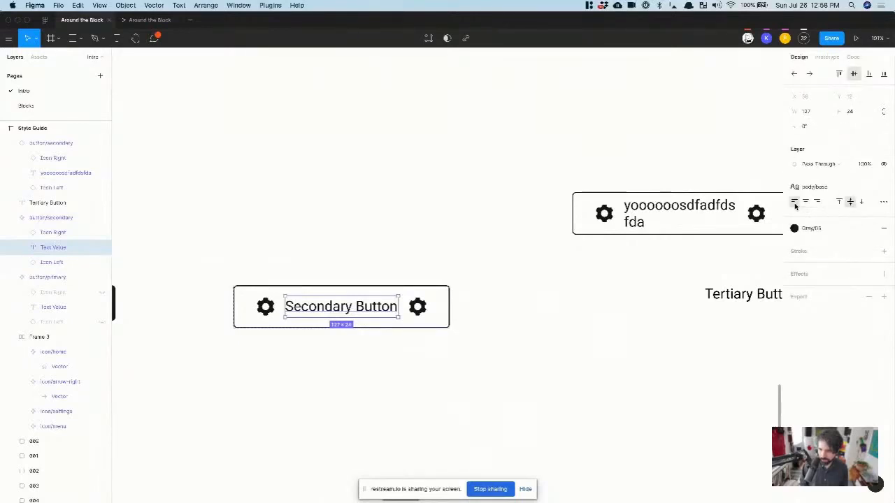
scroll(517, 300, down, 3)
click(587, 301)
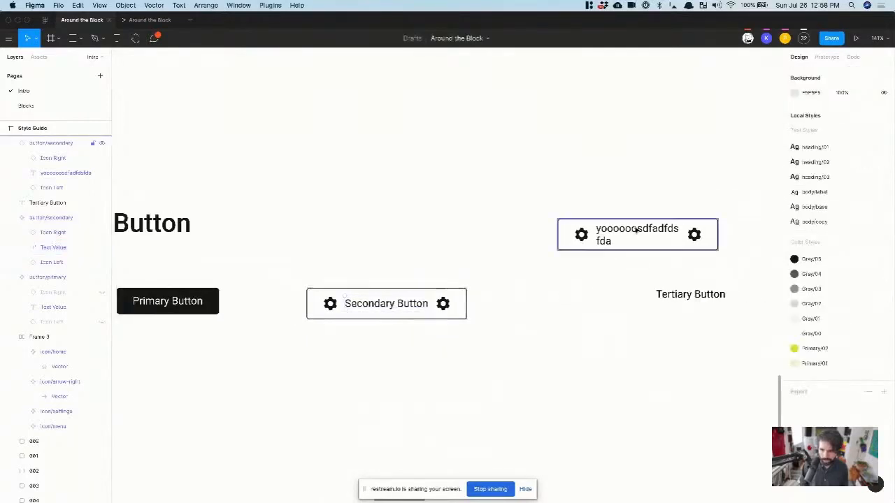
- Set the long placeholder text in the secondary button instance to Auto Width resizing
click(636, 231)
double_click(650, 232)
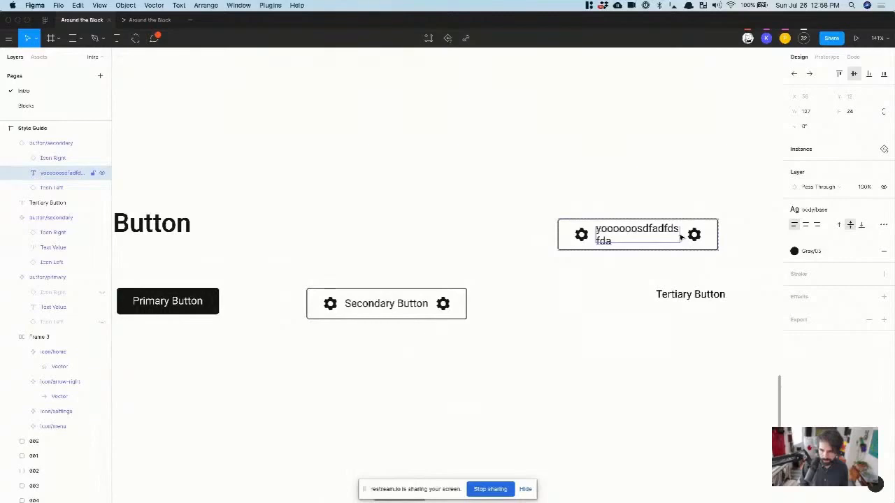
scroll(680, 237, up, 5)
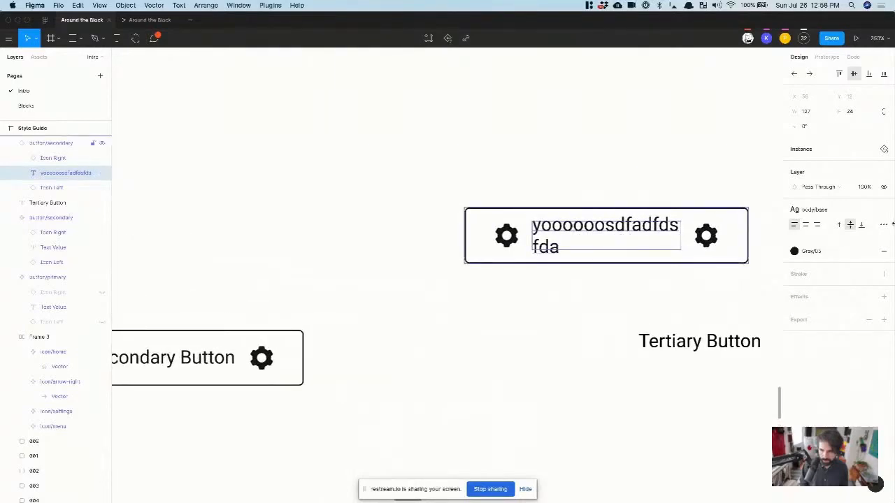
click(883, 224)
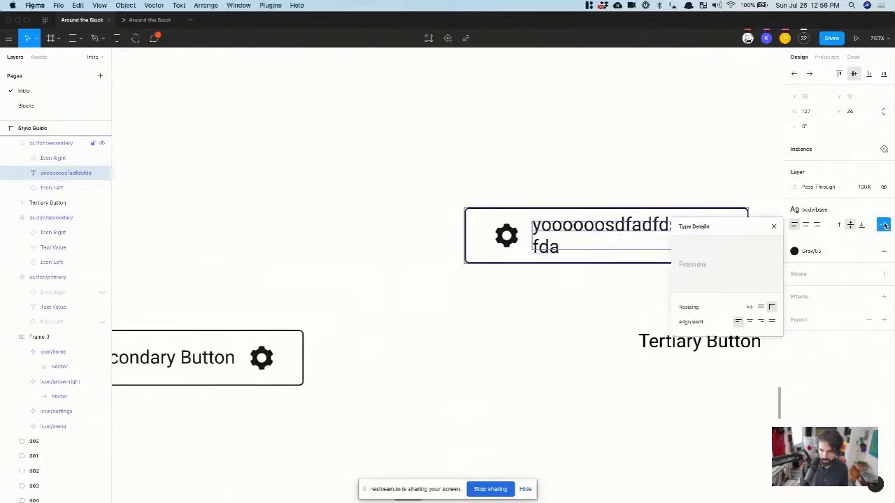
click(749, 308)
scroll(555, 318, left, 4)
scroll(555, 317, down, 2)
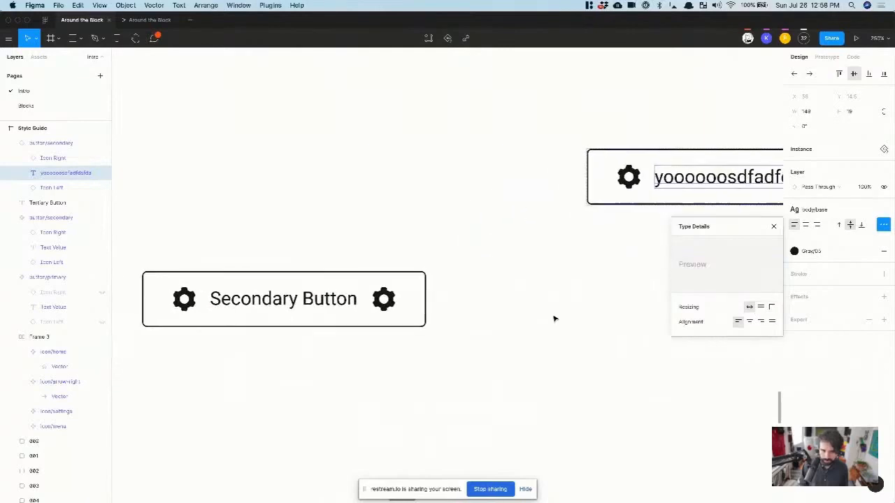
click(554, 317)
- Set the Text Value layer of the secondary main button to Auto Width resizing
click(340, 312)
double_click(340, 312)
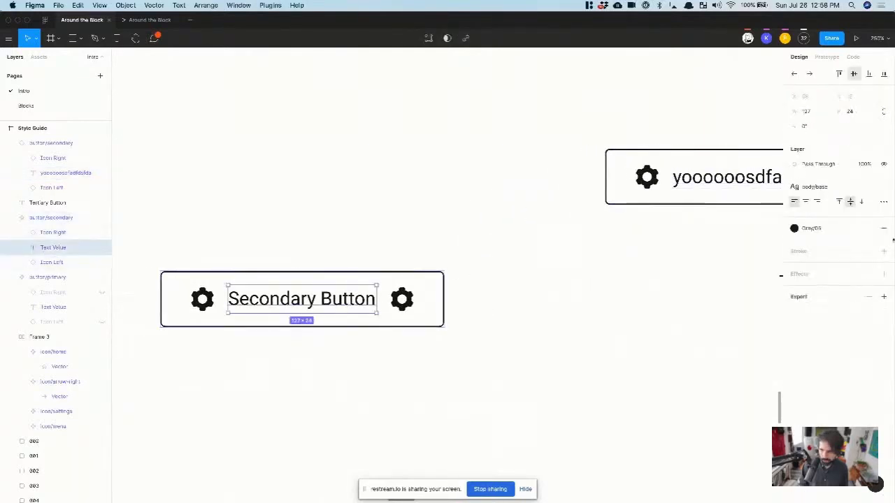
click(884, 202)
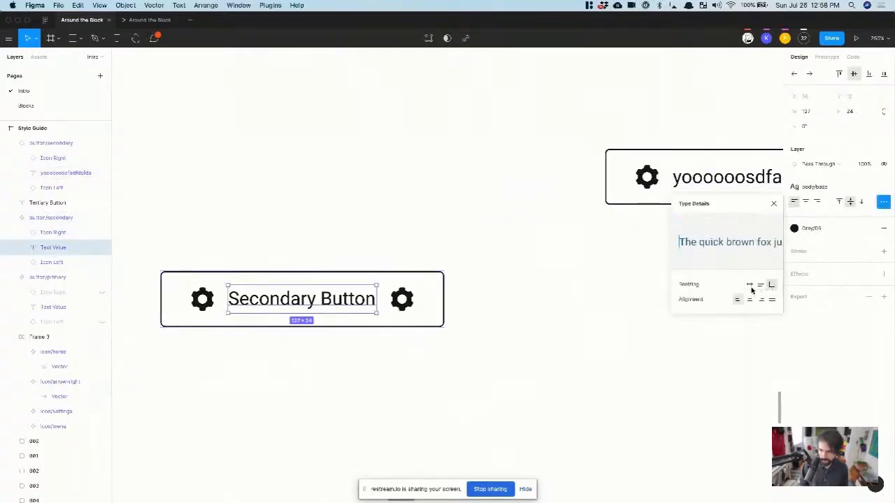
click(750, 285)
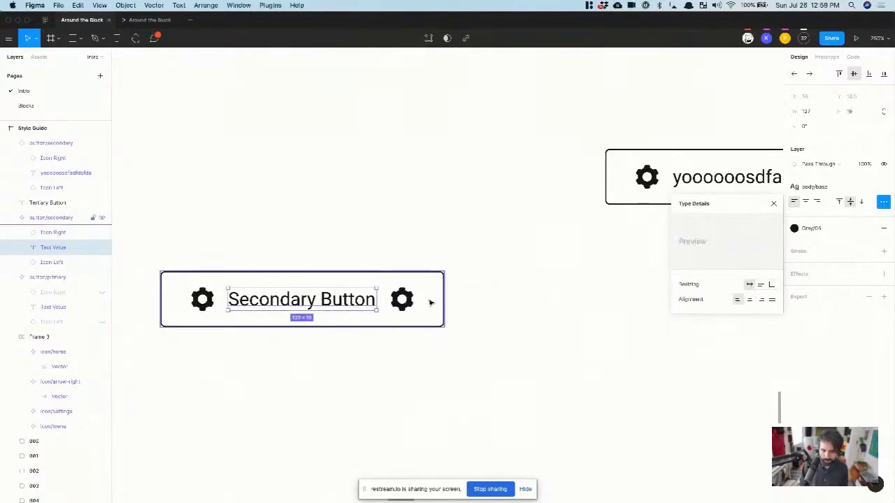
scroll(401, 308, right, 3)
- Try to combine a text height of 24 with Auto Width resizing on the secondary main button's label
click(867, 114)
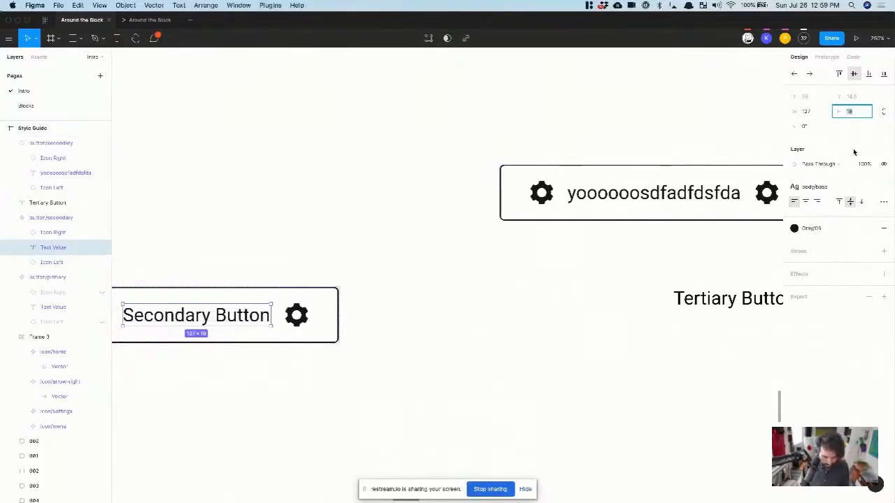
text(24)
key(Return)
click(885, 201)
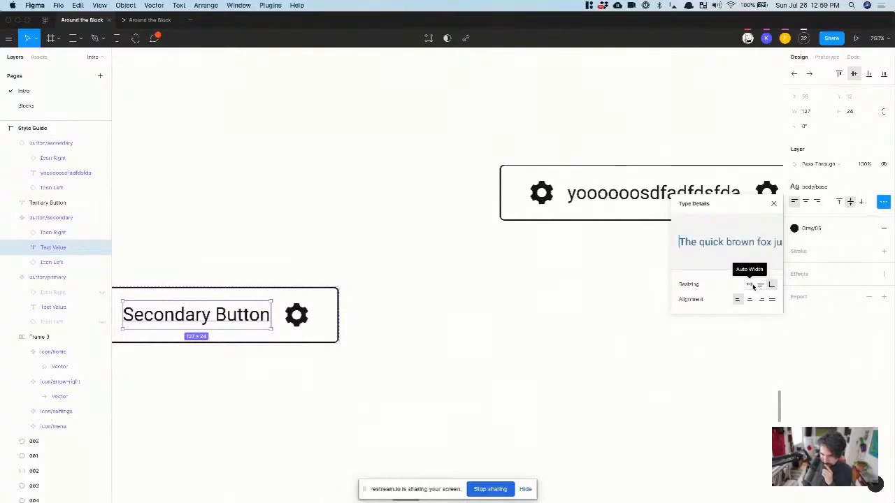
click(753, 286)
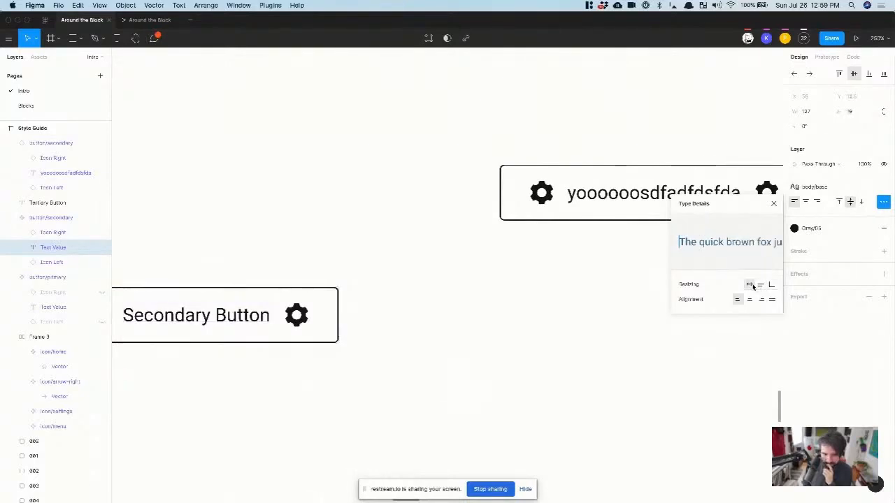
click(848, 371)
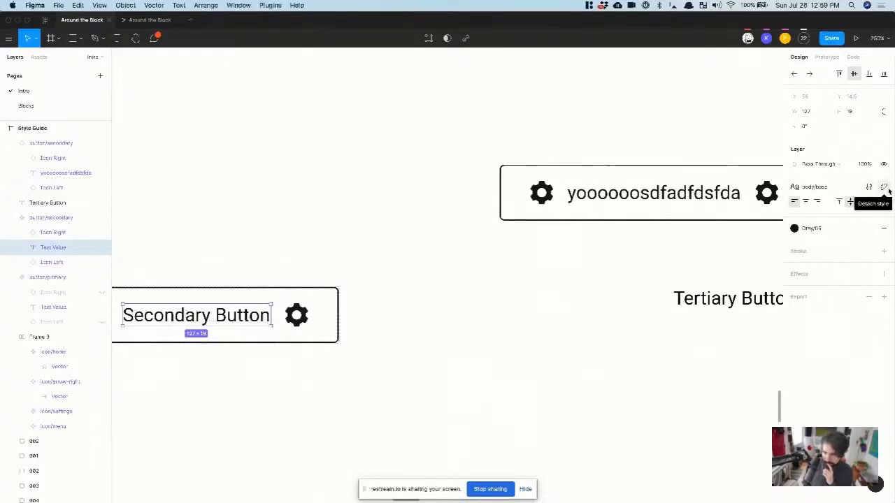
- Detach the body/base text style from the secondary main button's label
click(884, 188)
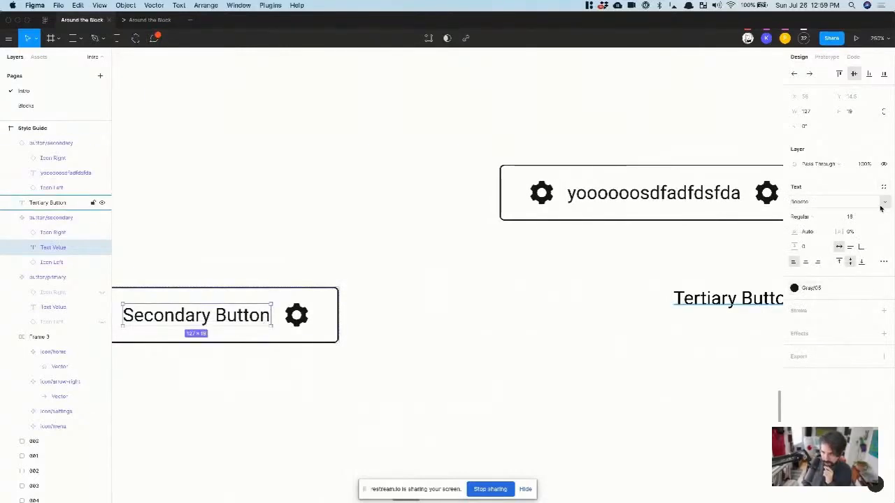
scroll(487, 299, left, 2)
scroll(488, 299, left, 2)
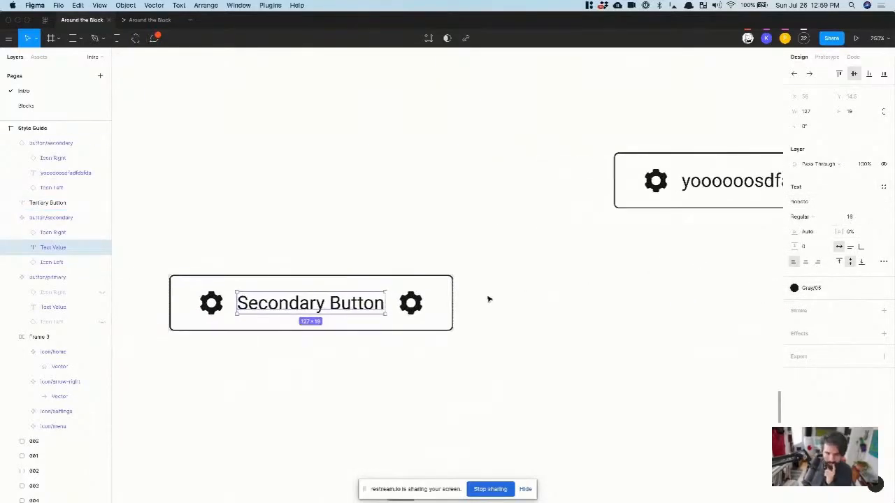
- Retry a height of 24 followed by Auto Width resizing on the label with its style detached
click(852, 112)
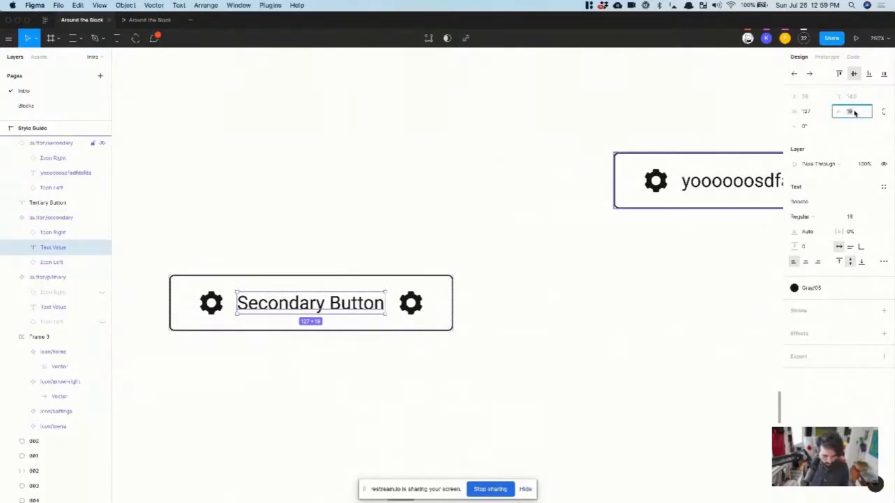
text(24)
key(Return)
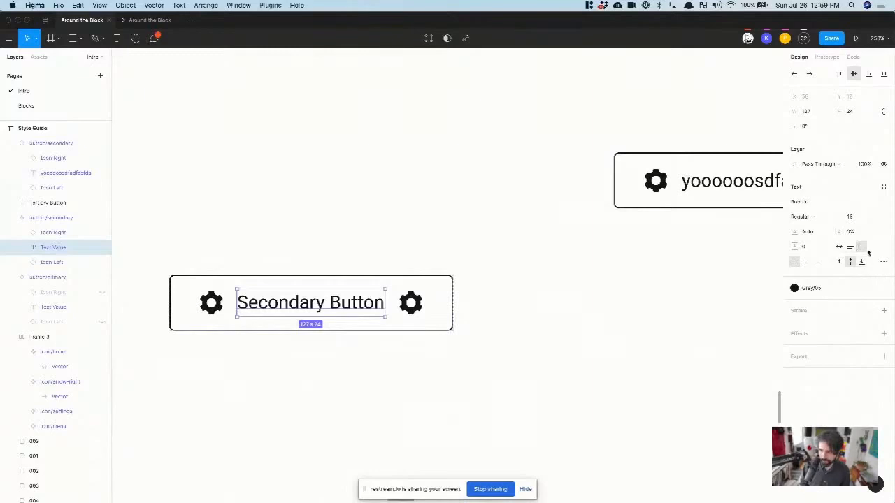
click(839, 248)
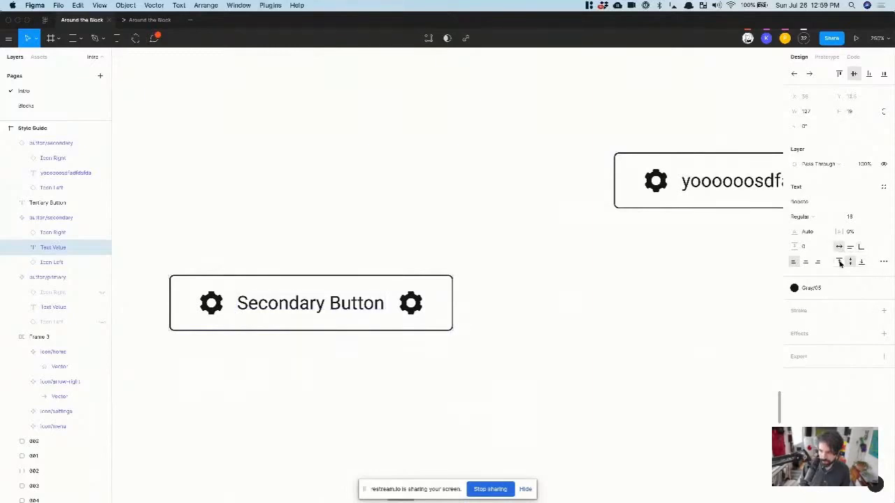
- Set the line height of the secondary main button's label to 24
click(814, 235)
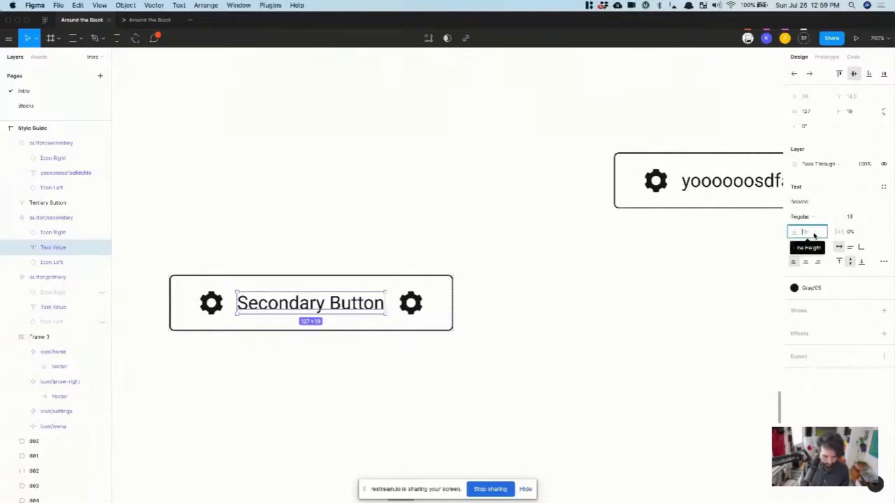
text(24)
key(Return)
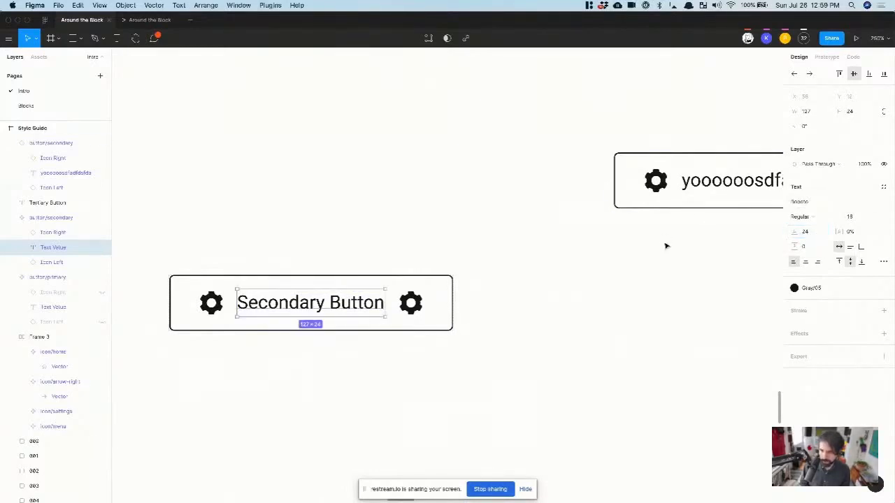
- Create a new text style named body/button from the secondary main button's label
click(883, 188)
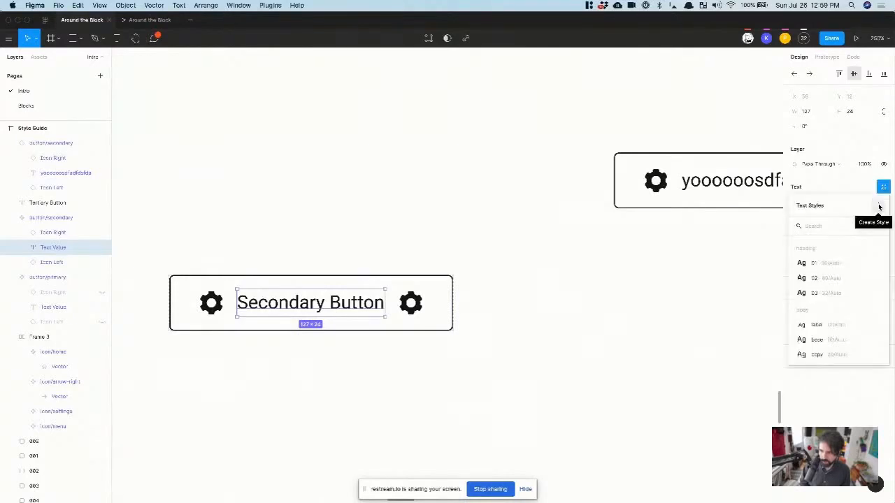
click(879, 206)
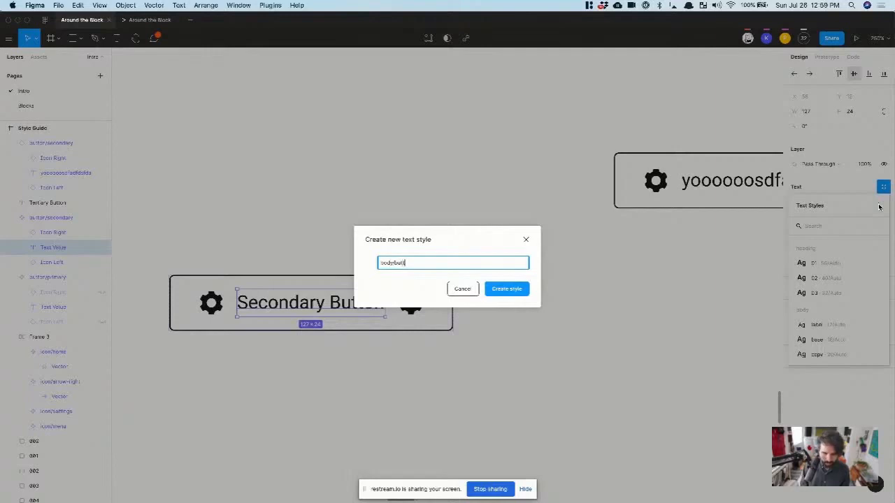
key(Return)
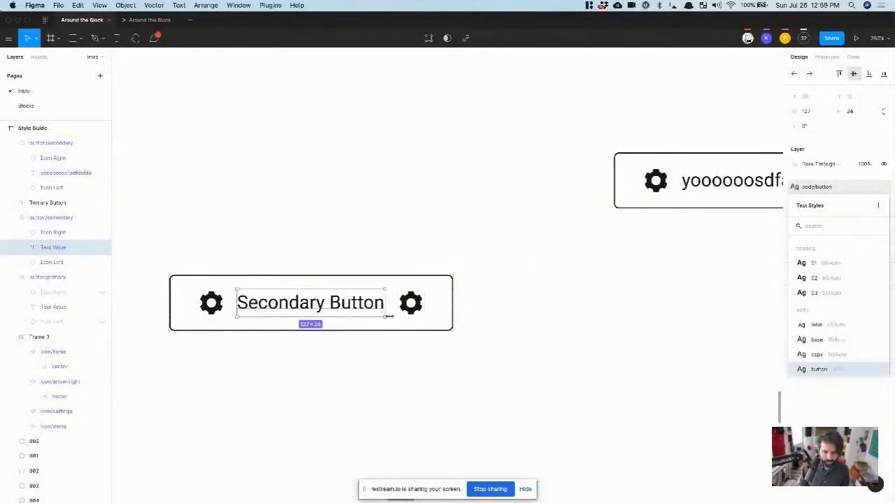
- Examine the name and type properties of the body/button text style
scroll(664, 376, left, 5)
scroll(885, 361, down, 1)
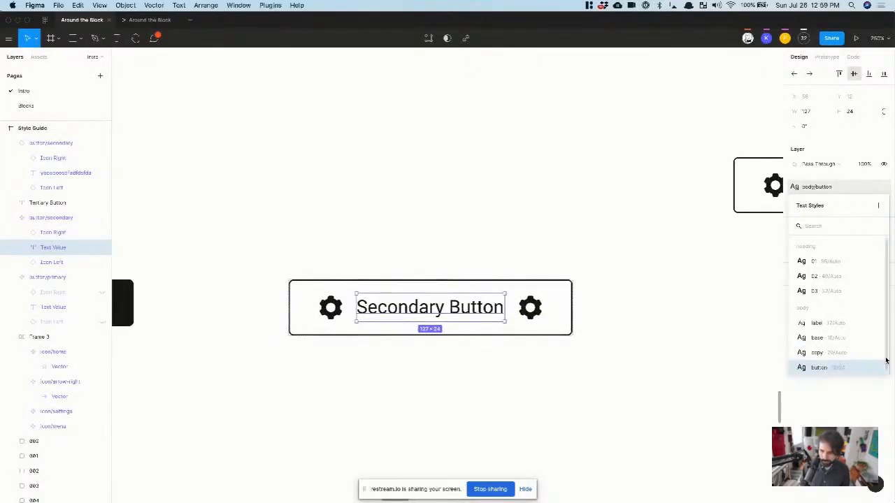
click(876, 368)
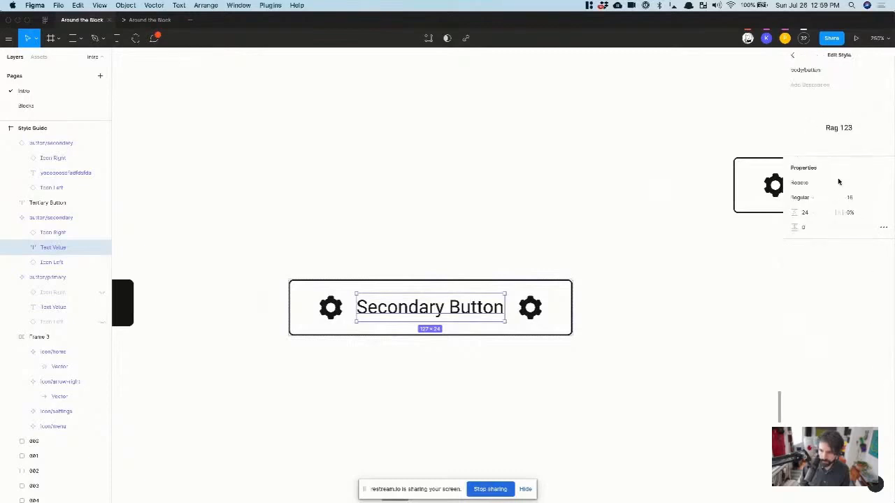
double_click(814, 71)
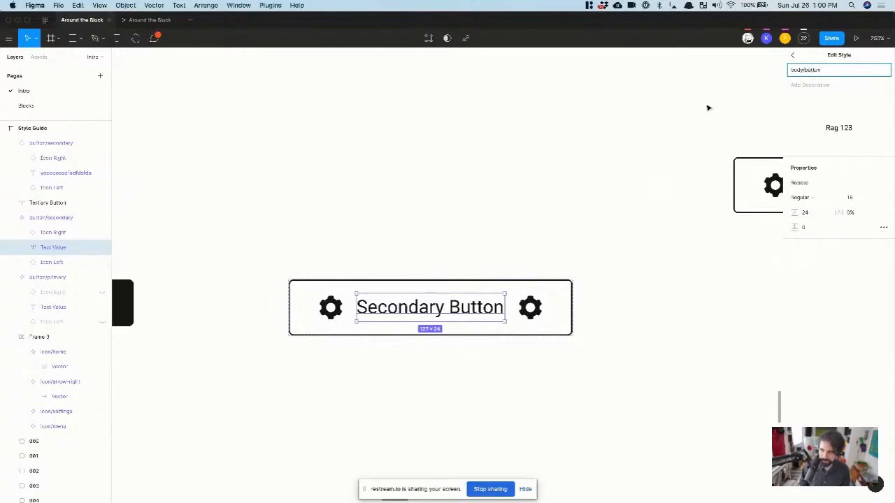
click(544, 142)
- Apply the body/button text style to the label of the primary main button
key(shift+1)
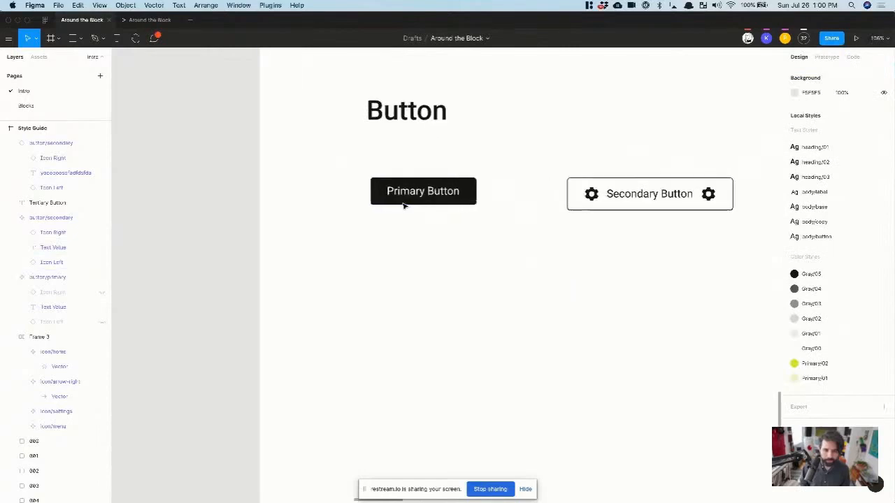
double_click(404, 204)
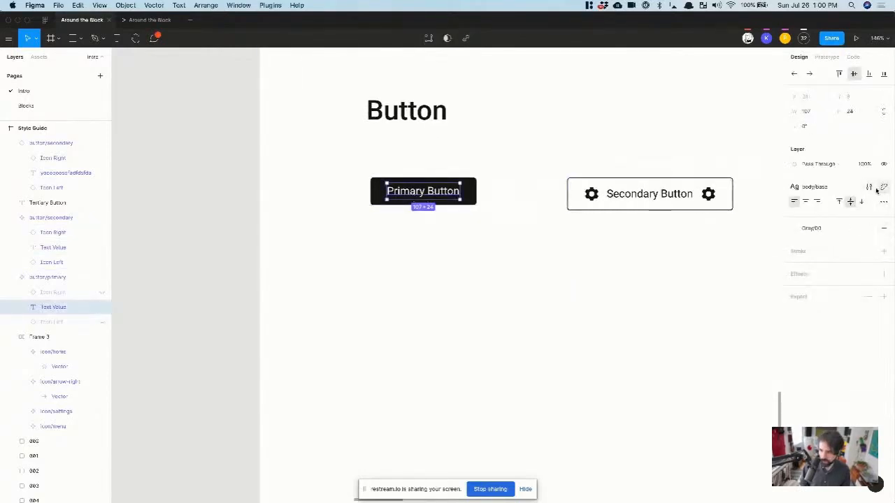
click(869, 187)
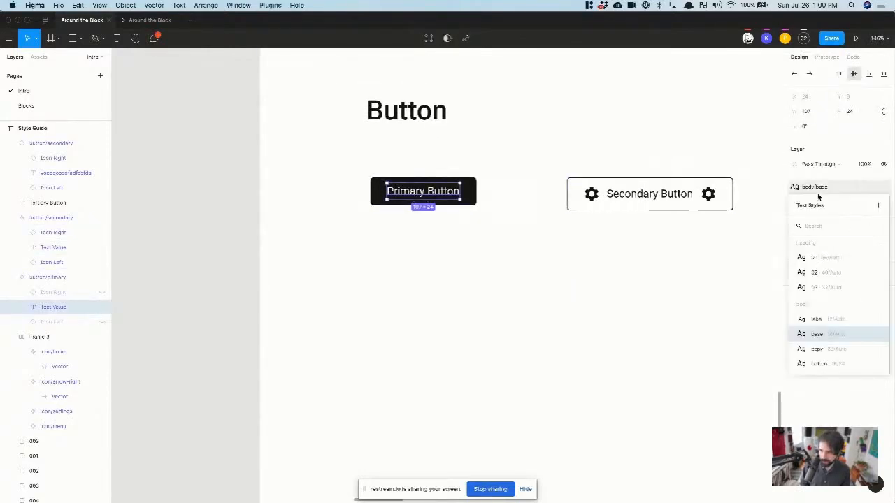
click(819, 363)
- Examine the text style and resizing option on the label of the secondary button's test copy
scroll(564, 235, right, 5)
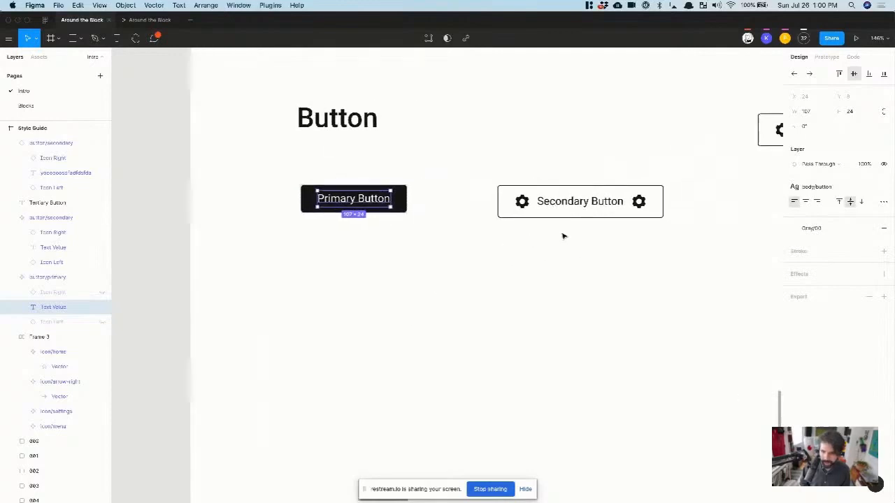
scroll(349, 210, left, 1)
click(306, 199)
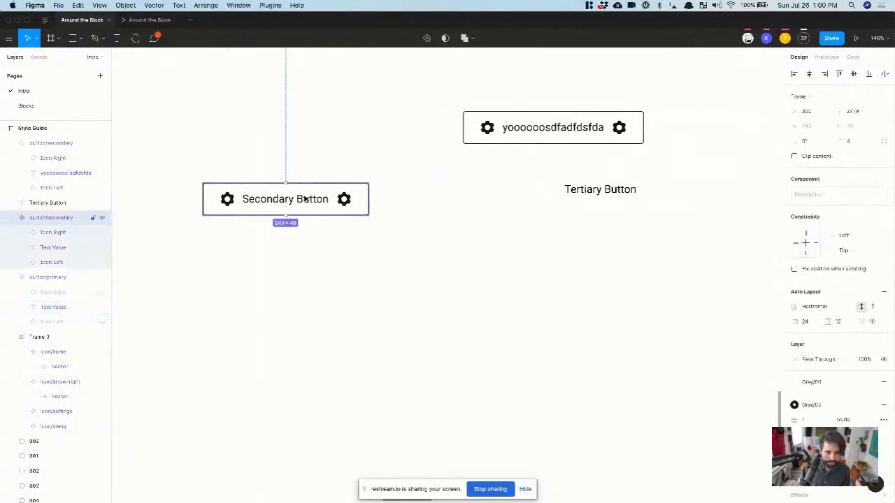
scroll(260, 201, up, 3)
double_click(687, 100)
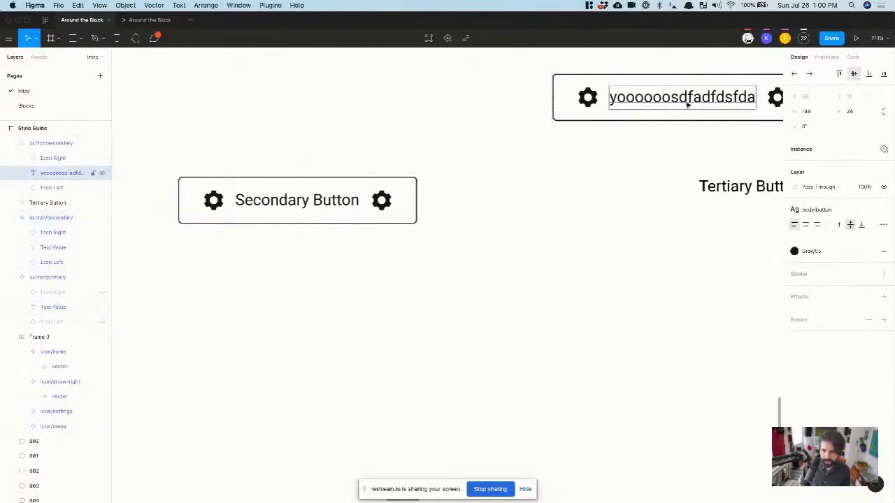
scroll(349, 216, left, 2)
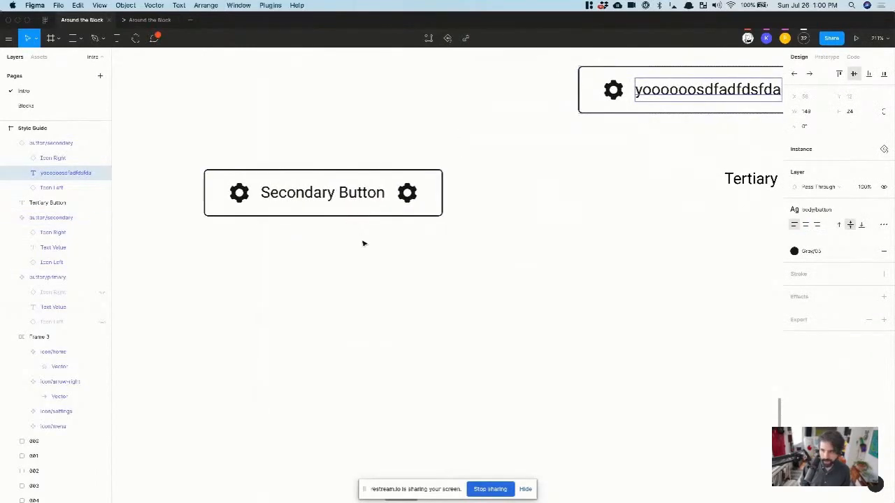
scroll(363, 244, left, 1)
scroll(364, 244, down, 2)
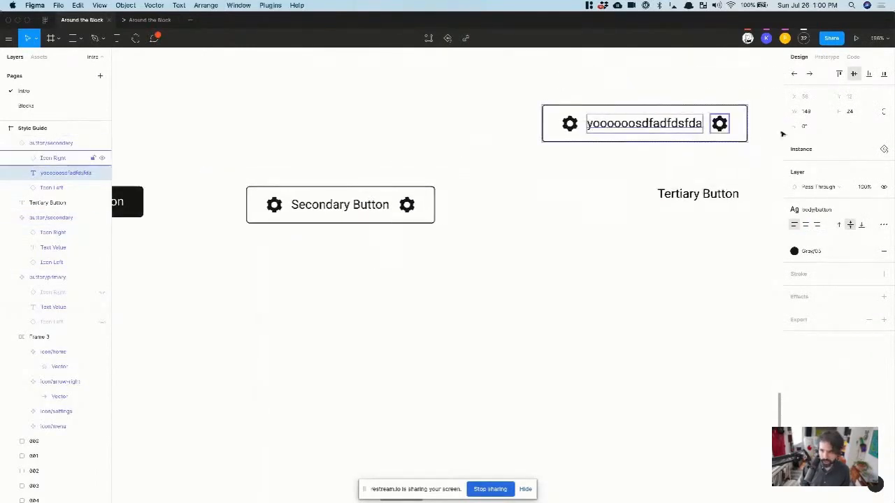
click(884, 223)
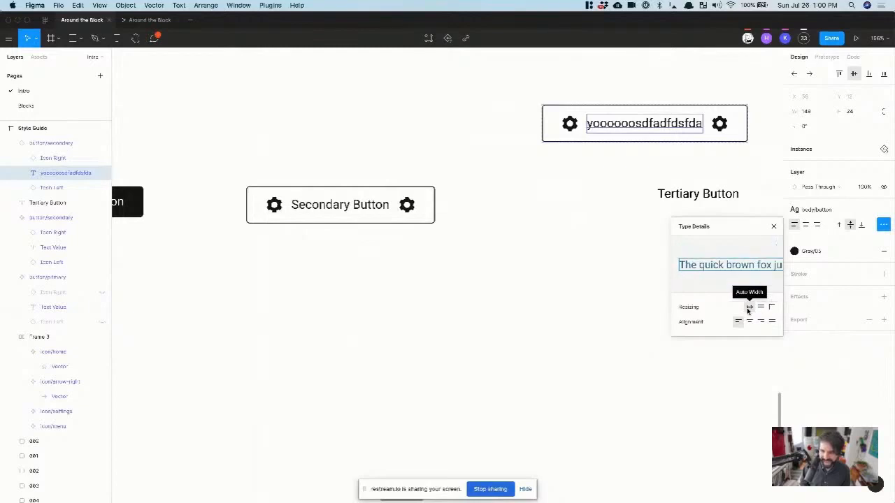
click(475, 294)
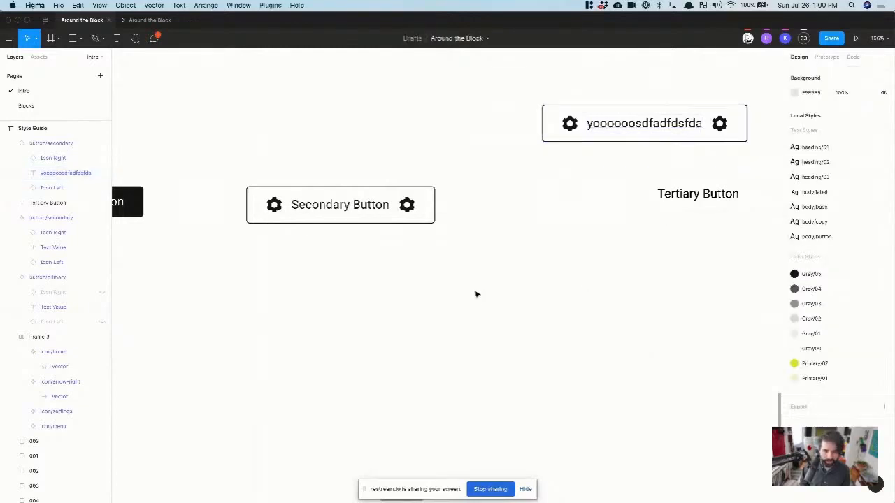
scroll(455, 287, up, 3)
scroll(339, 195, up, 2)
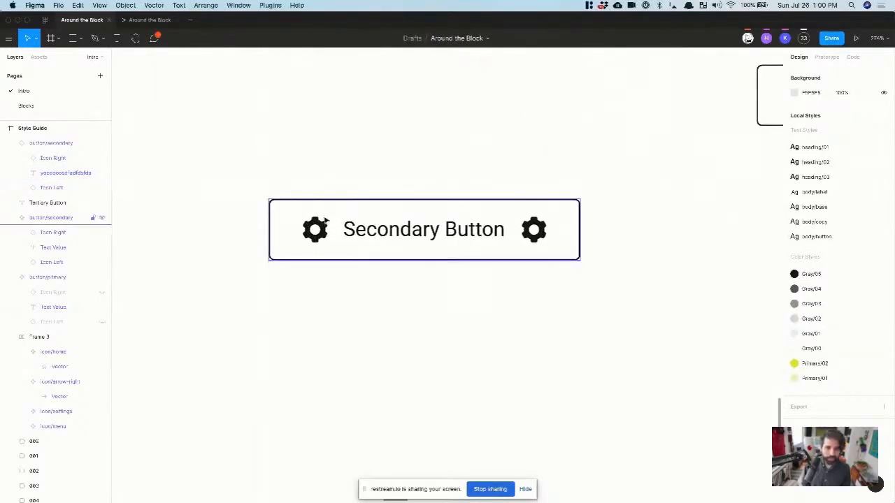
click(323, 232)
click(323, 232)
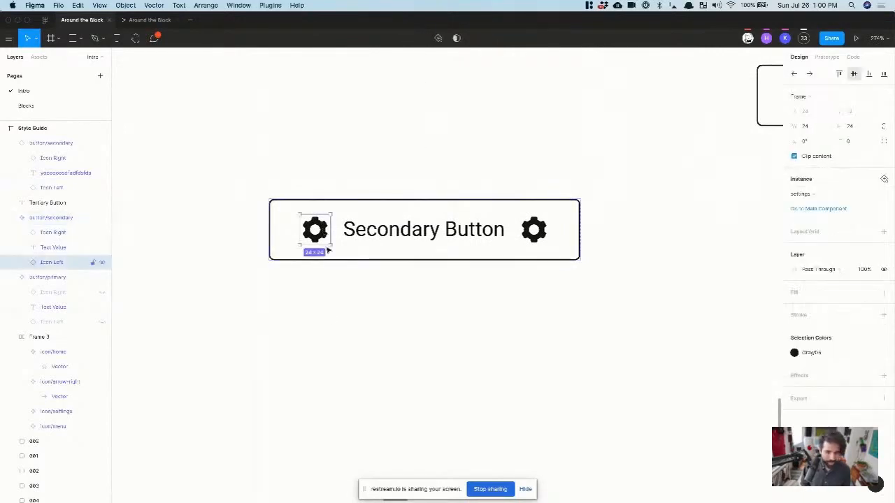
scroll(343, 379, down, 5)
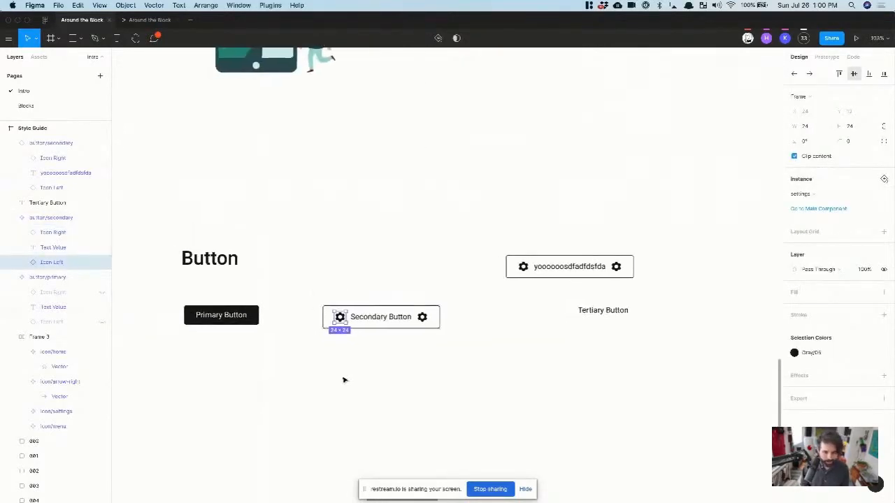
scroll(344, 377, left, 3)
click(376, 342)
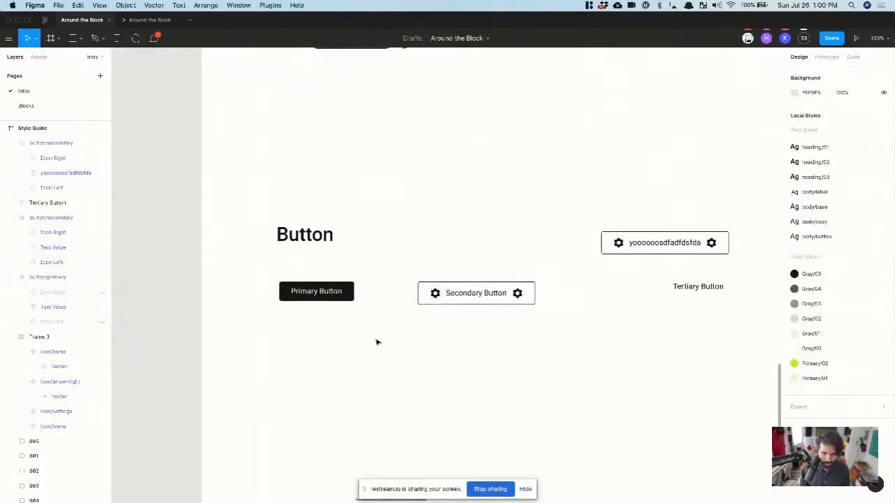
- Hide the Icon Left and Icon Right layers in the secondary main button
scroll(436, 293, up, 5)
click(435, 292)
click(435, 293)
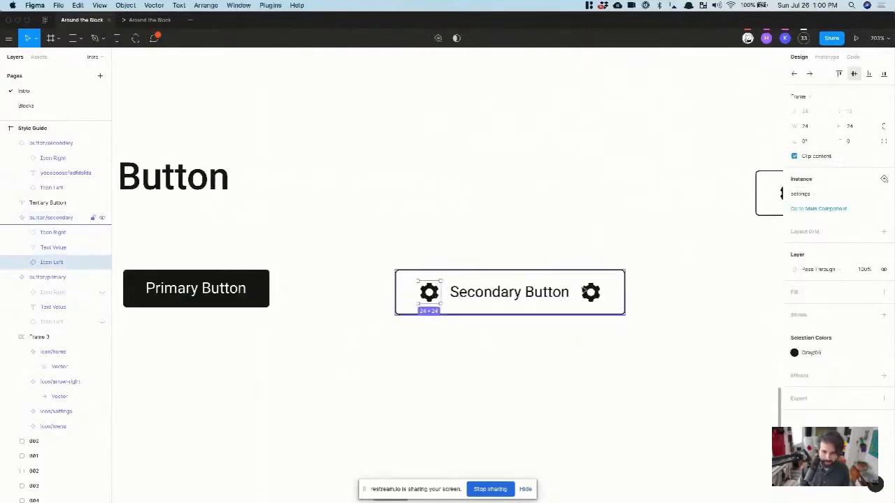
shift+click(586, 291)
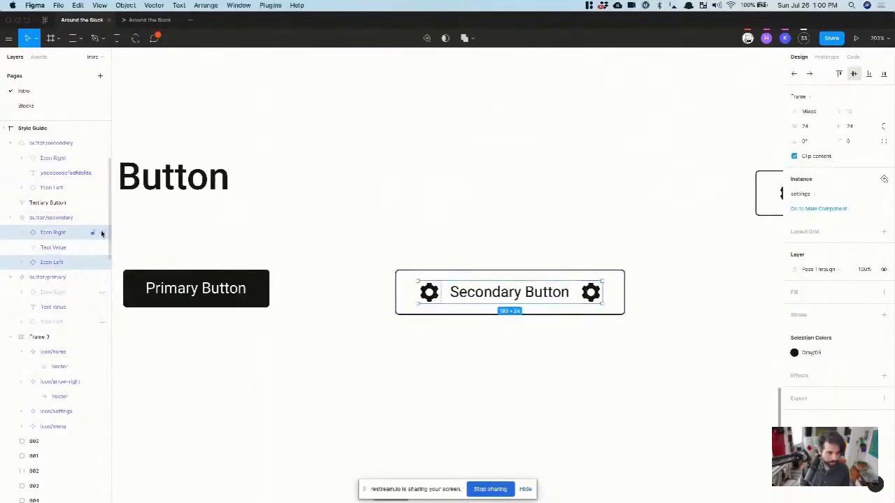
click(101, 233)
click(101, 262)
click(499, 185)
scroll(499, 186, down, 4)
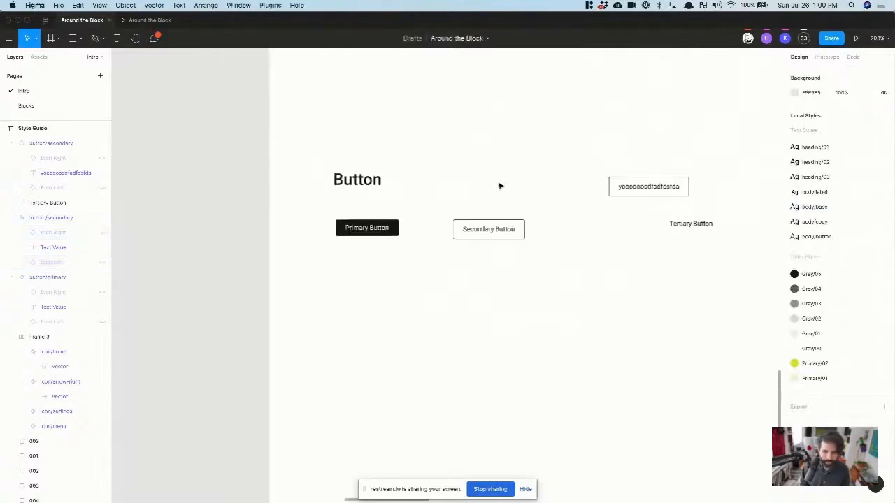
- Delete the test copy of the secondary button above the Tertiary Button text
click(491, 235)
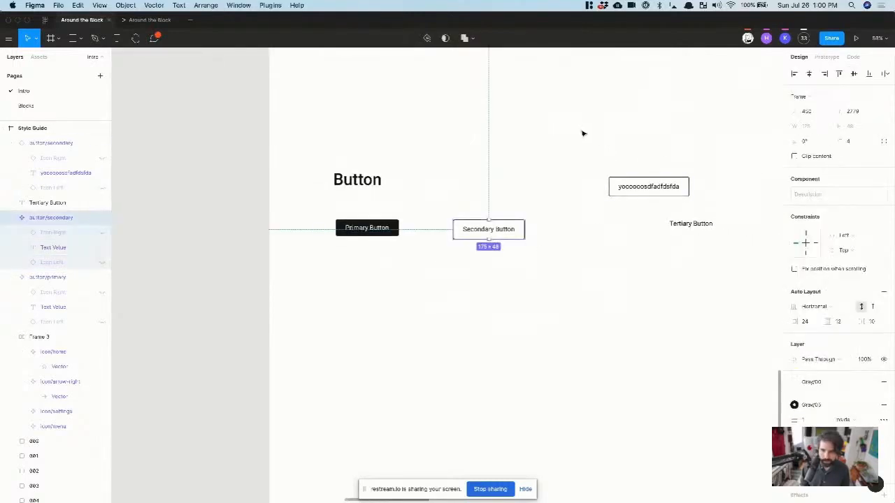
drag(573, 128, 646, 198)
key(Delete)
- Duplicate the secondary main button on the same row at about X 693, between the original and the Tertiary Button text
click(486, 229)
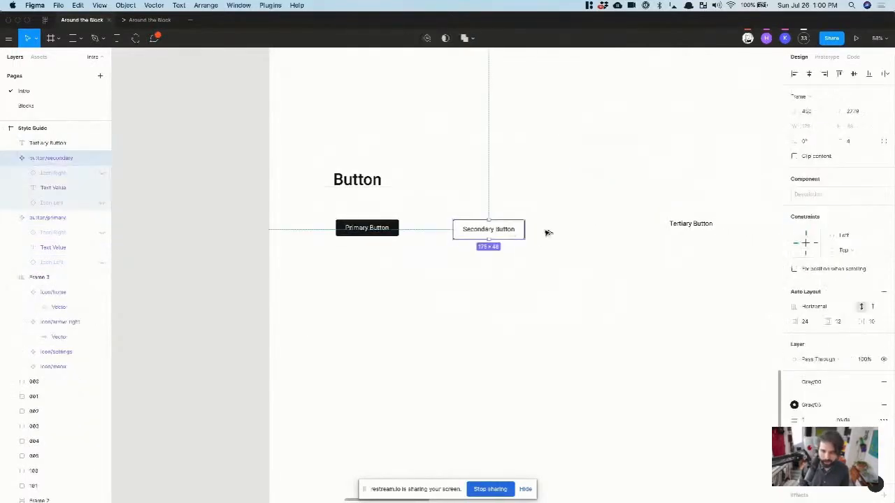
drag(483, 232, 582, 233)
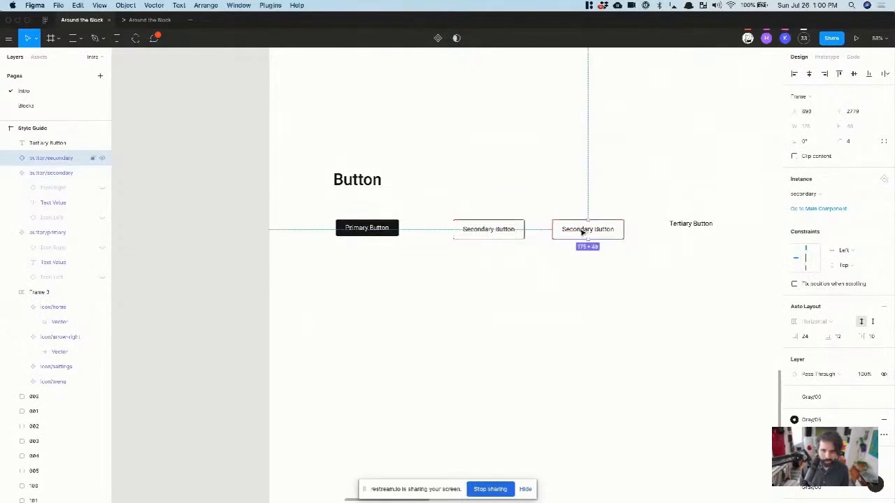
scroll(559, 220, up, 5)
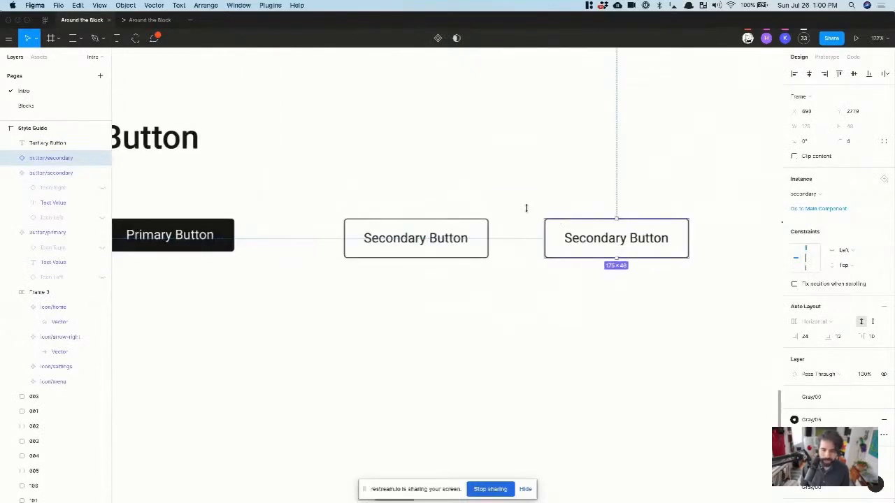
- Detach the duplicated button from its main component and remove its Gray/05 stroke
right_click(591, 231)
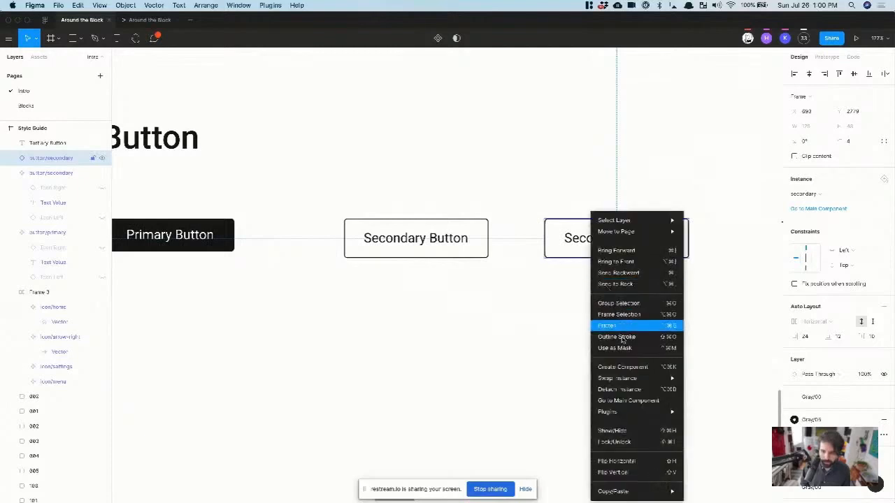
click(637, 390)
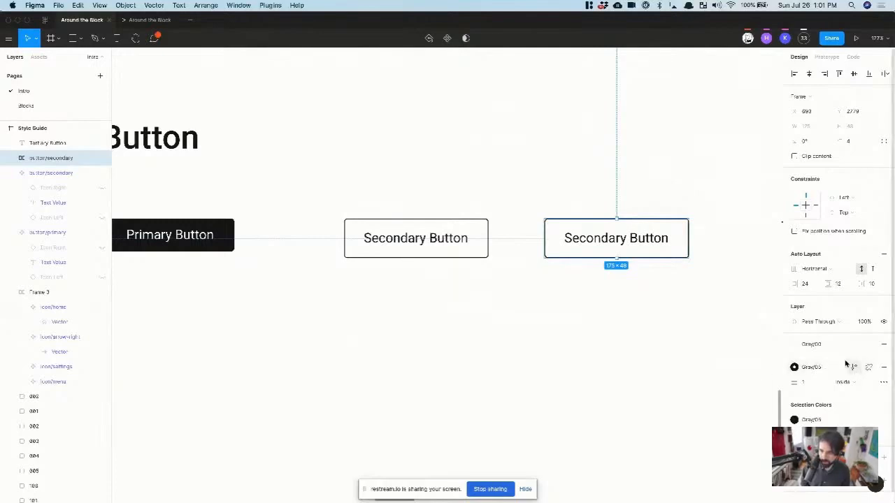
click(883, 366)
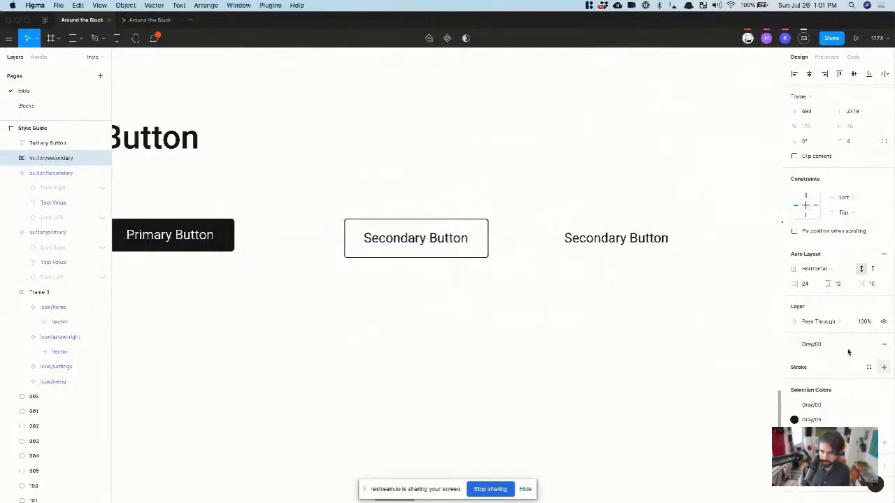
scroll(557, 291, right, 3)
scroll(557, 292, right, 2)
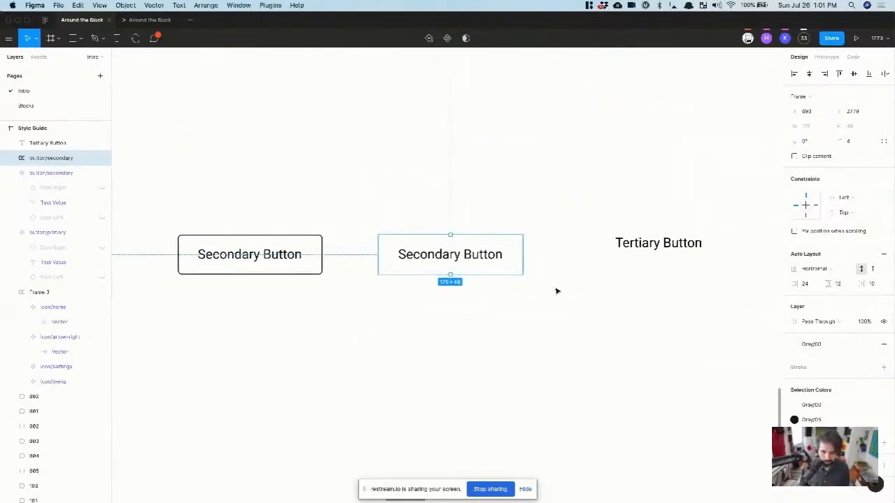
- Change the detached button's label to "Tertiary Button"
double_click(434, 260)
click(427, 257)
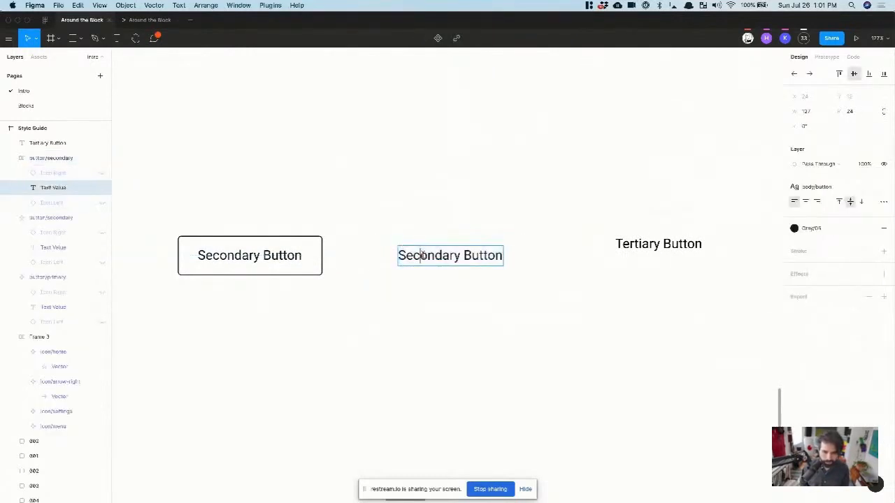
double_click(423, 256)
text(Re)
key(BackSpace)
key(BackSpace)
text(Tertiary)
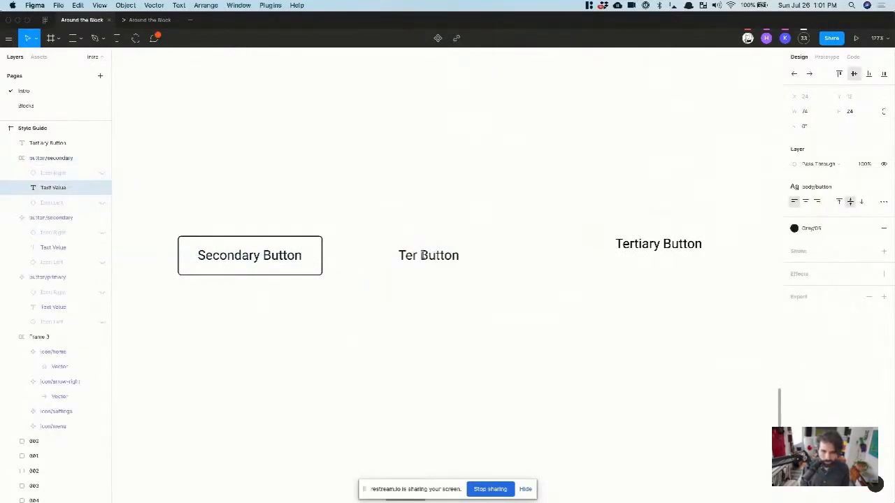
key(Escape)
key(Escape)
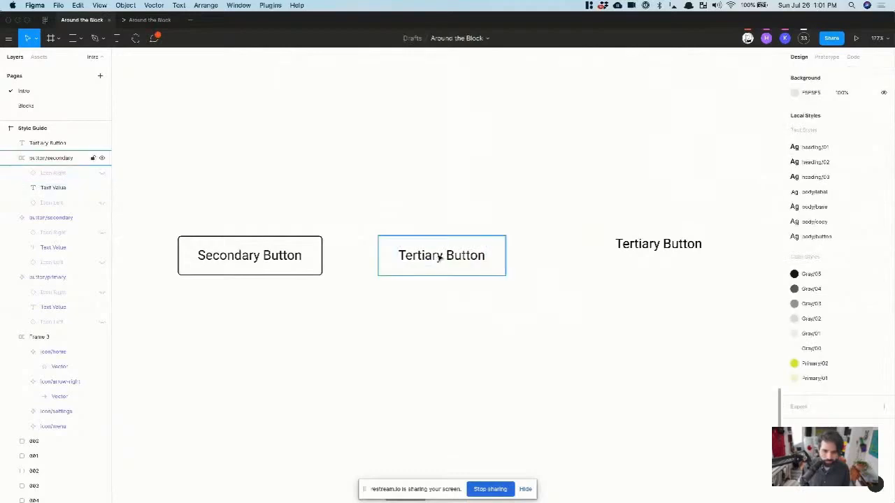
- Rename the detached tertiary button frame to "button/tertiary" and turn it into a main component
double_click(60, 161)
double_click(58, 161)
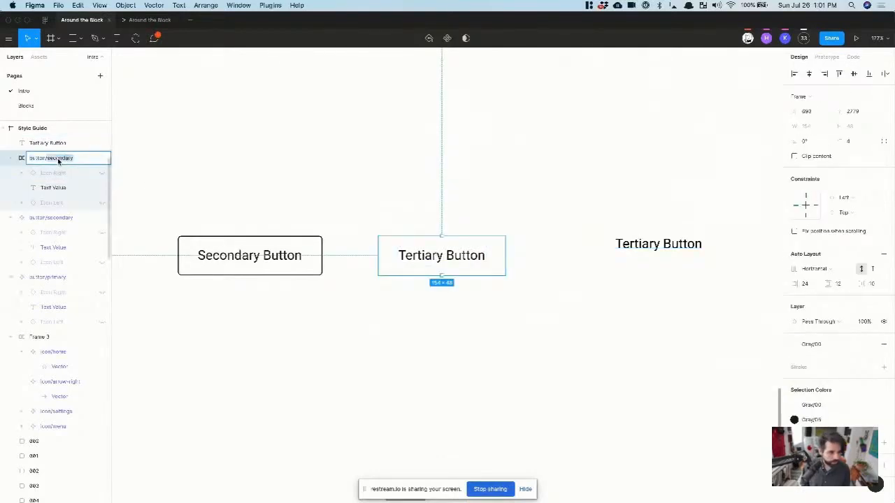
text(terti)
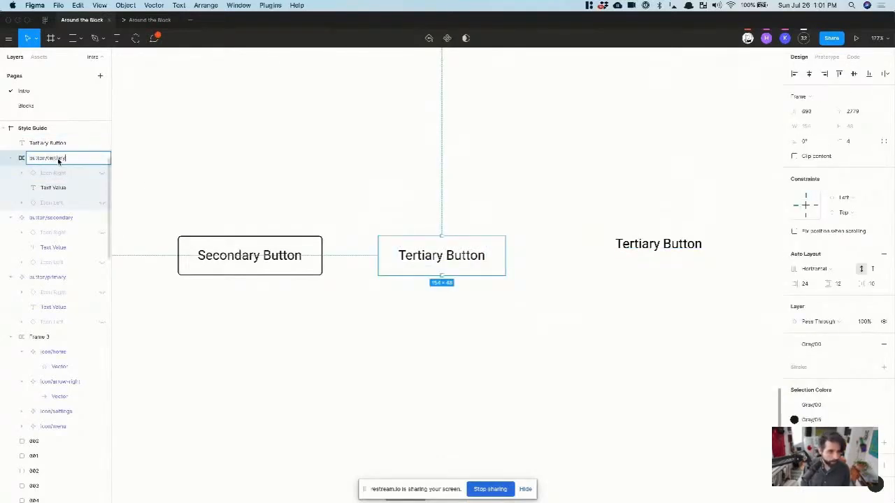
text(ary)
key(Return)
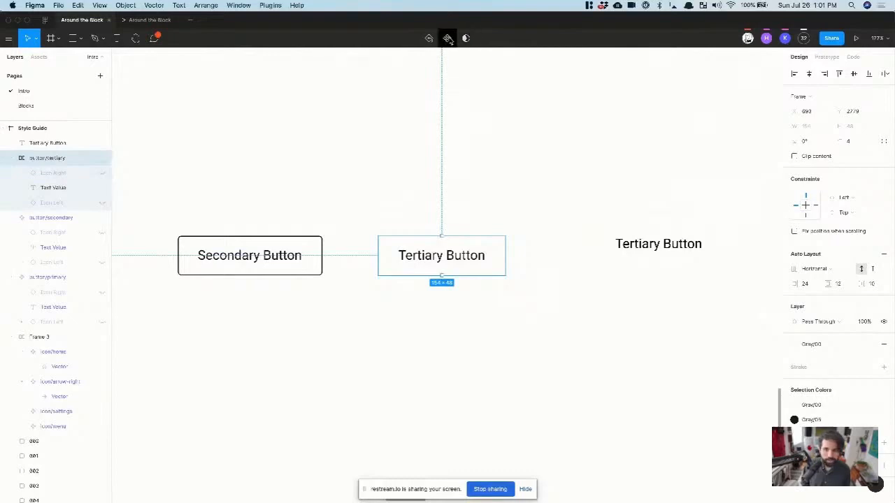
click(366, 202)
- Delete the leftover standalone Tertiary Button text beside the new tertiary component
scroll(378, 204, down, 3)
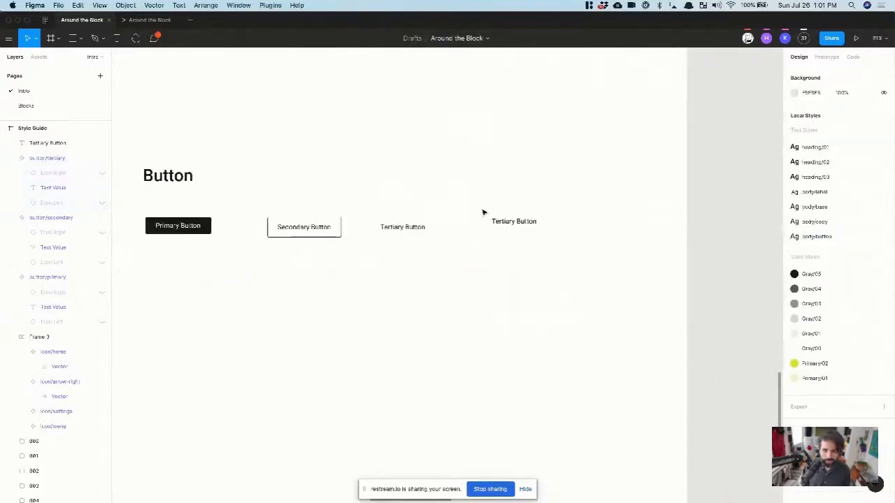
drag(482, 213, 541, 288)
key(Delete)
scroll(403, 230, down, 3)
scroll(454, 225, left, 3)
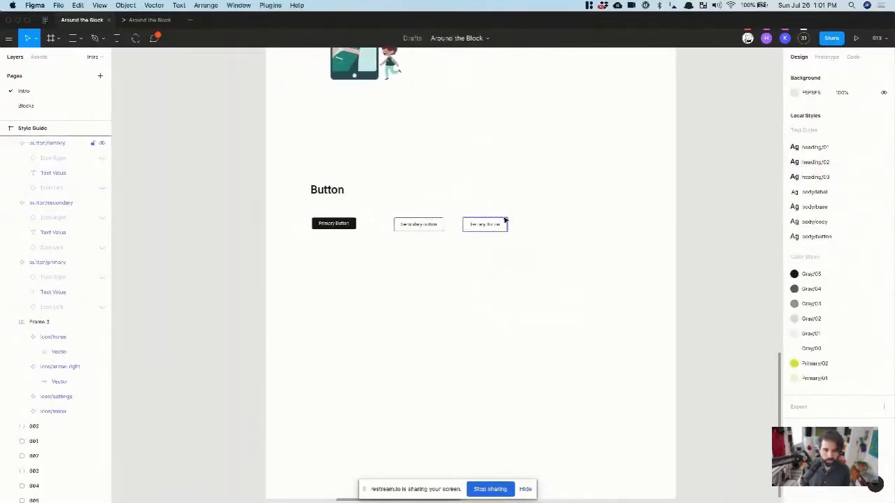
drag(314, 247, 535, 215)
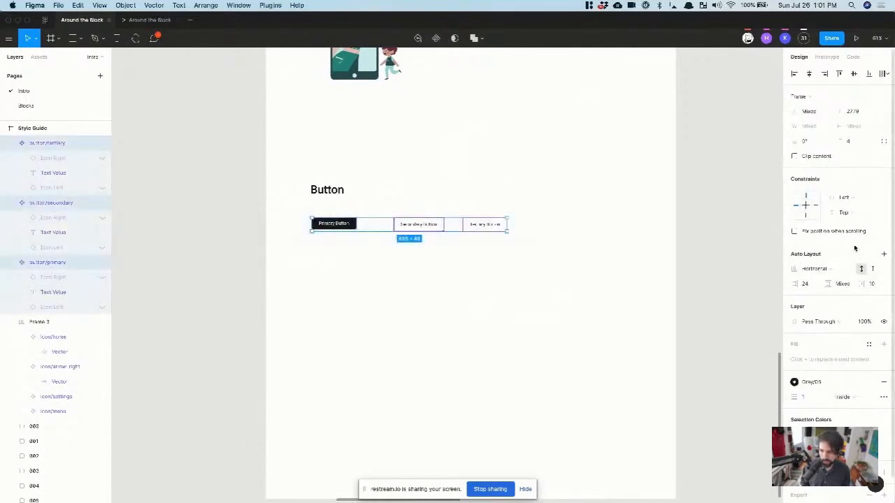
click(811, 95)
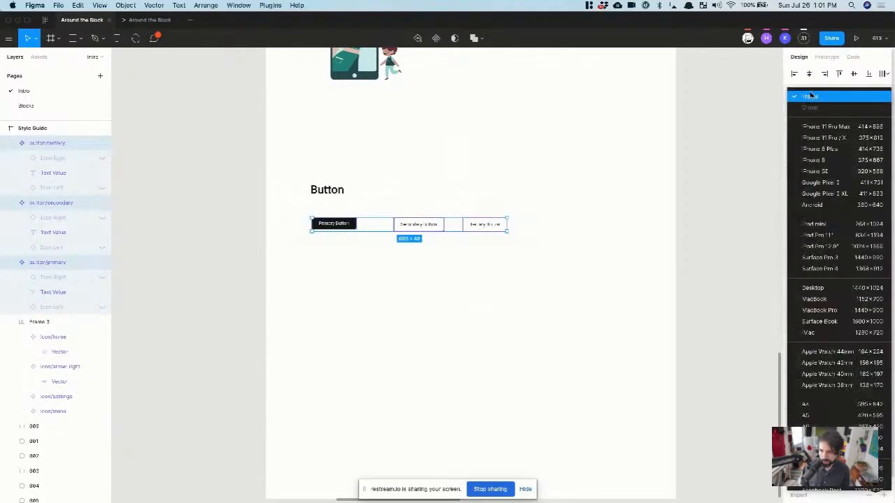
click(812, 96)
click(557, 193)
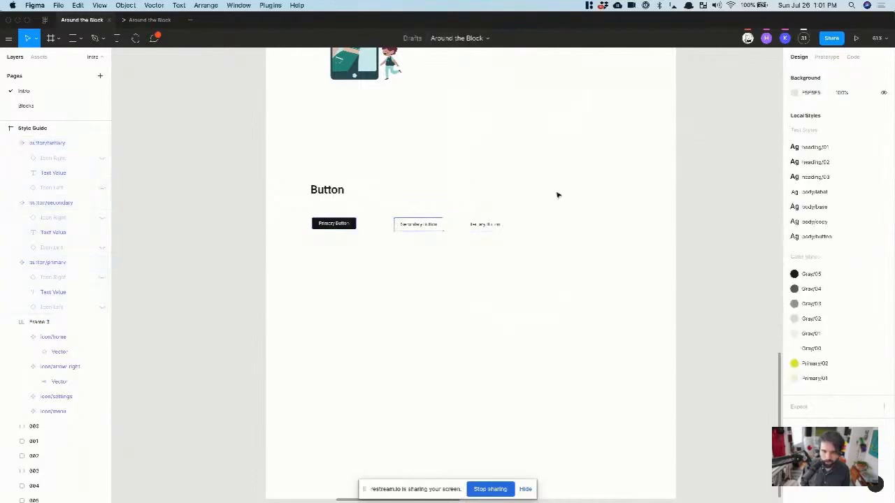
drag(549, 184, 264, 313)
click(328, 239)
- Examine the body/button text style properties on the Primary Button label and the style applied to the Secondary Button label
scroll(328, 239, up, 5)
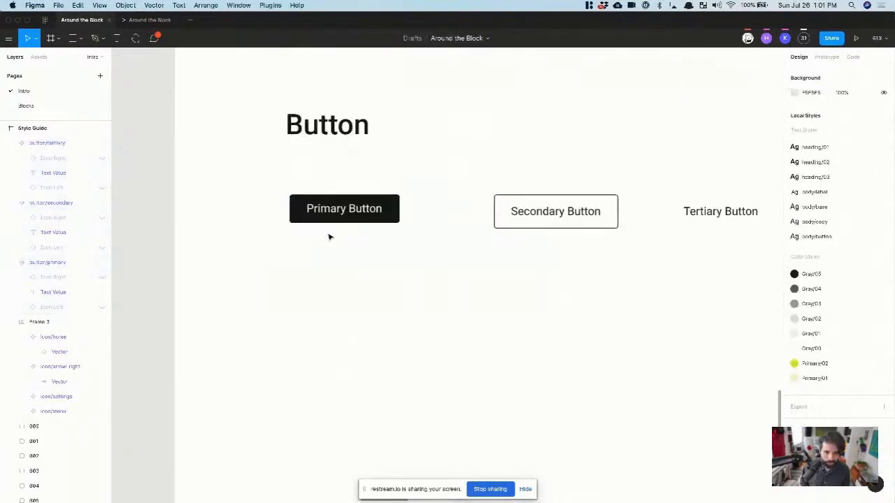
click(348, 212)
double_click(345, 211)
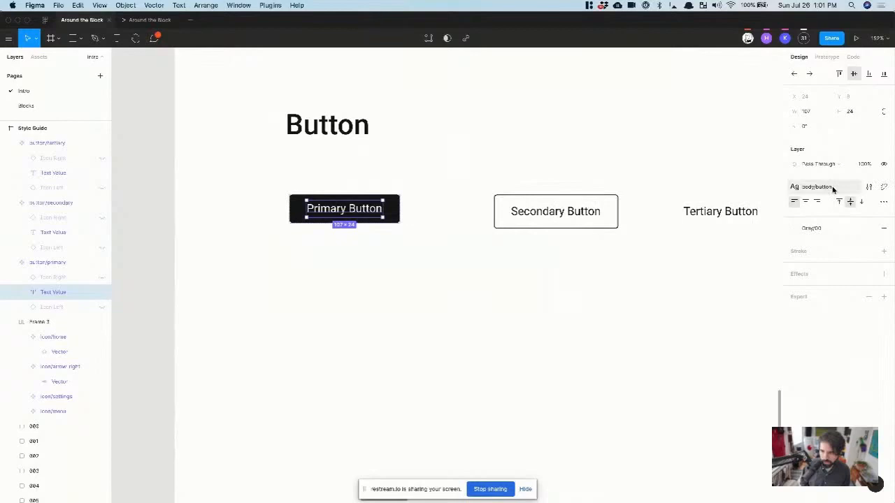
click(868, 186)
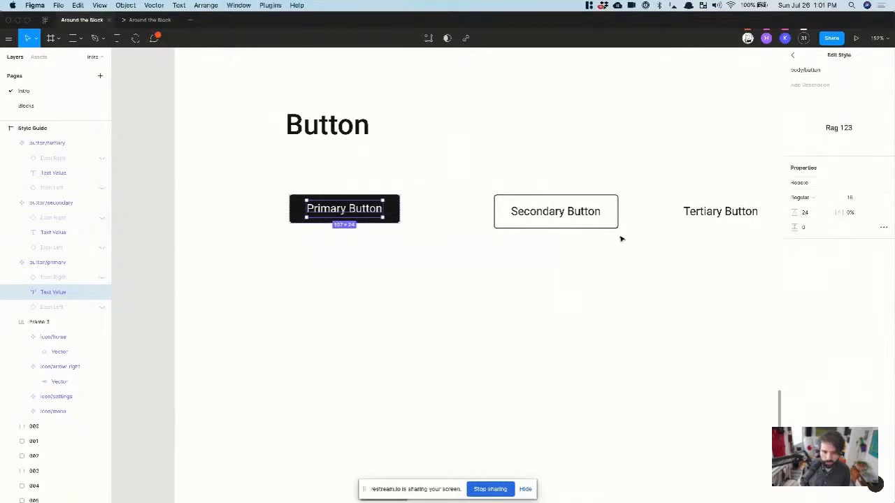
click(426, 190)
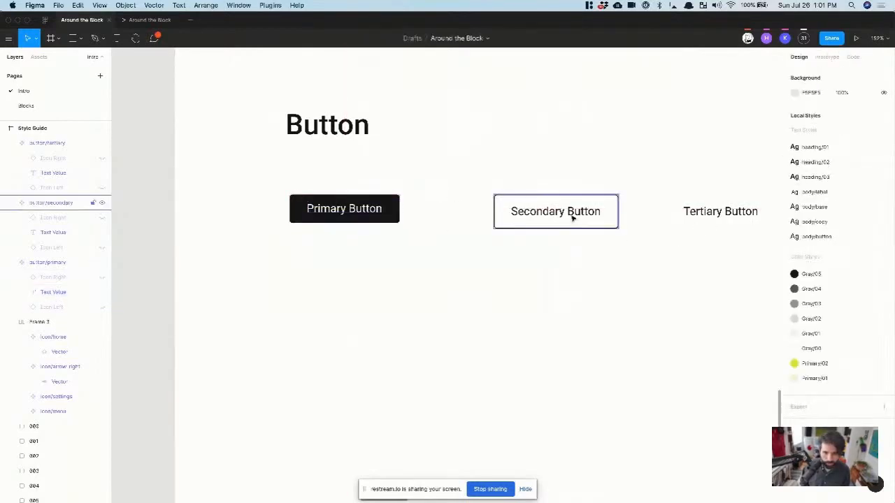
double_click(572, 217)
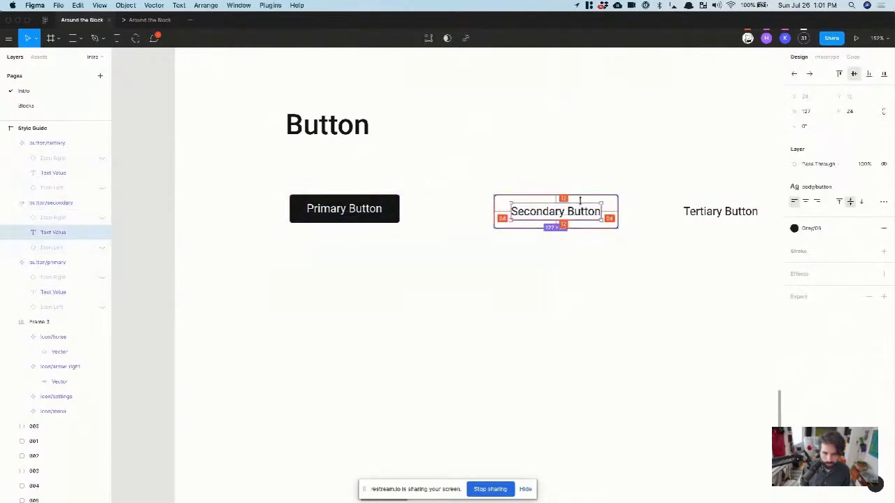
click(538, 174)
- Set the vertical padding of the secondary and tertiary button components to 8
click(553, 210)
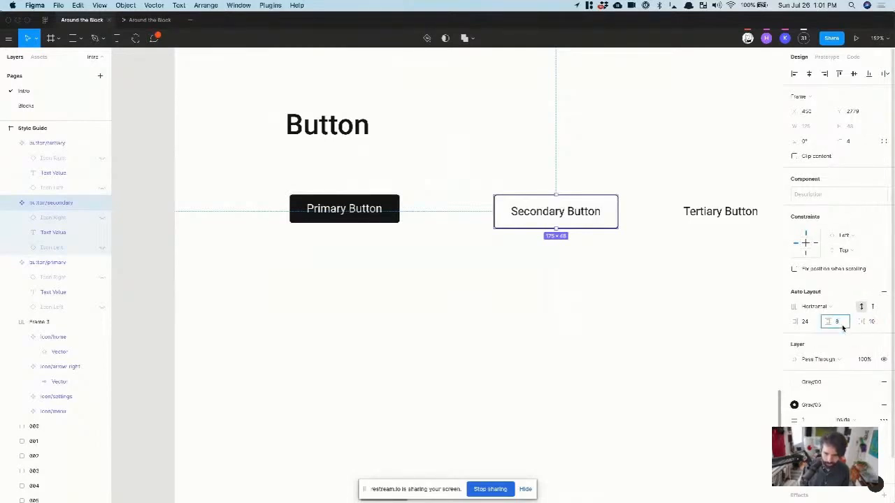
click(728, 222)
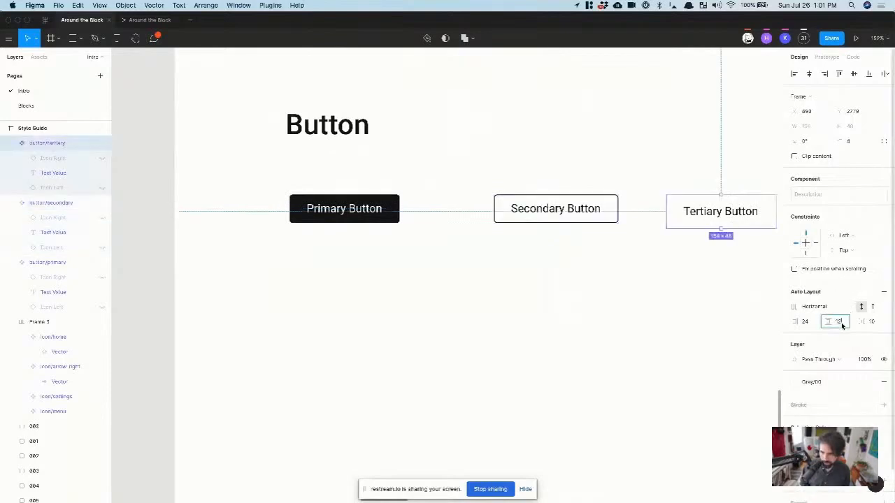
click(543, 304)
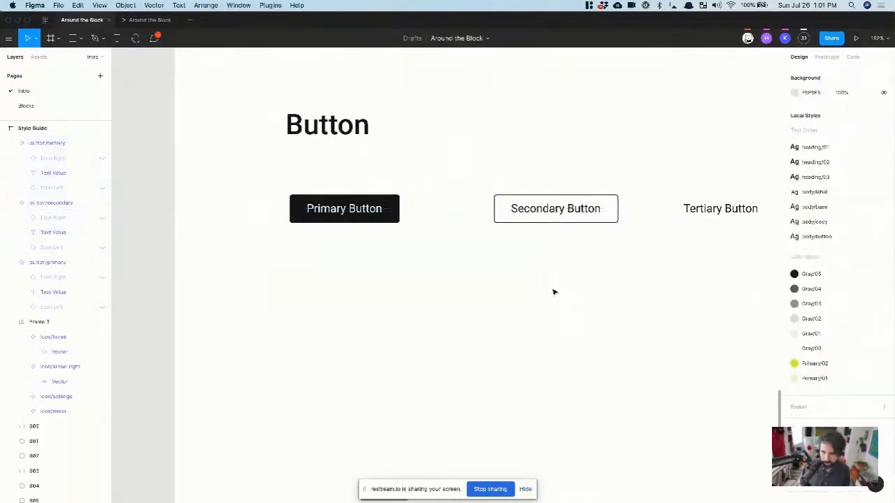
- Wrap the three button components in one frame and apply horizontal auto layout to it
scroll(553, 291, right, 2)
scroll(553, 292, down, 3)
scroll(553, 292, down, 2)
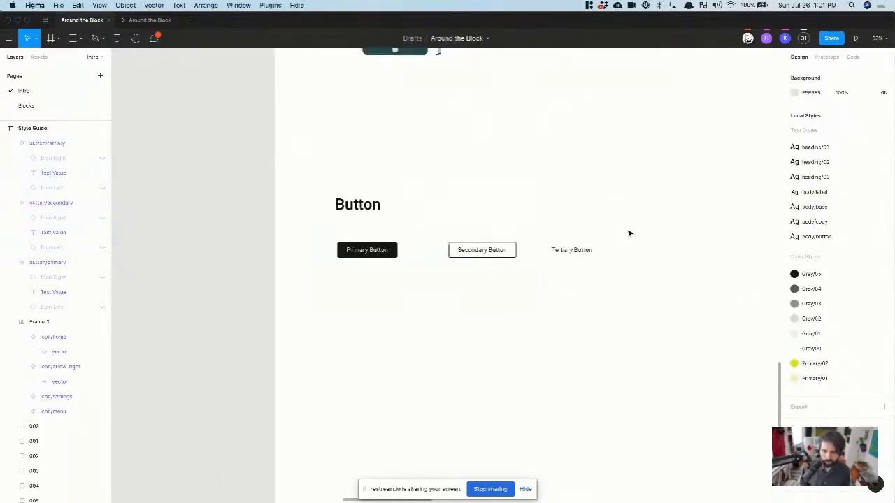
drag(629, 230, 384, 274)
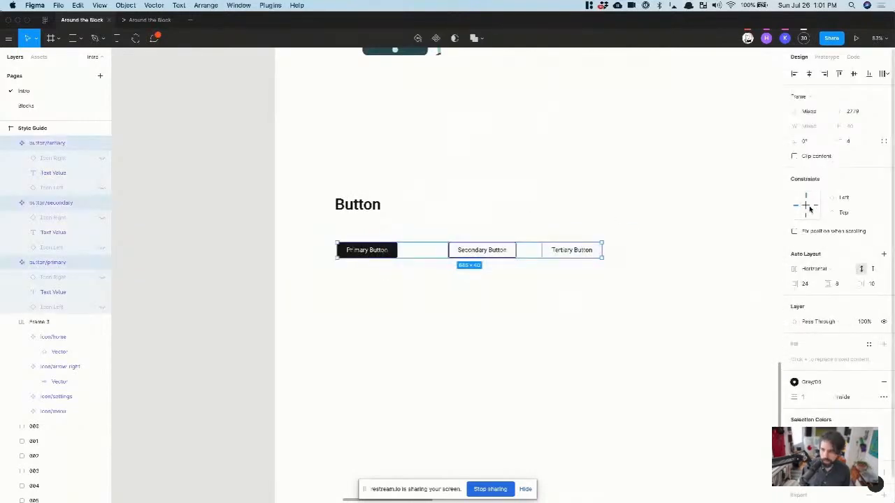
key(alt)
key(super+alt+g)
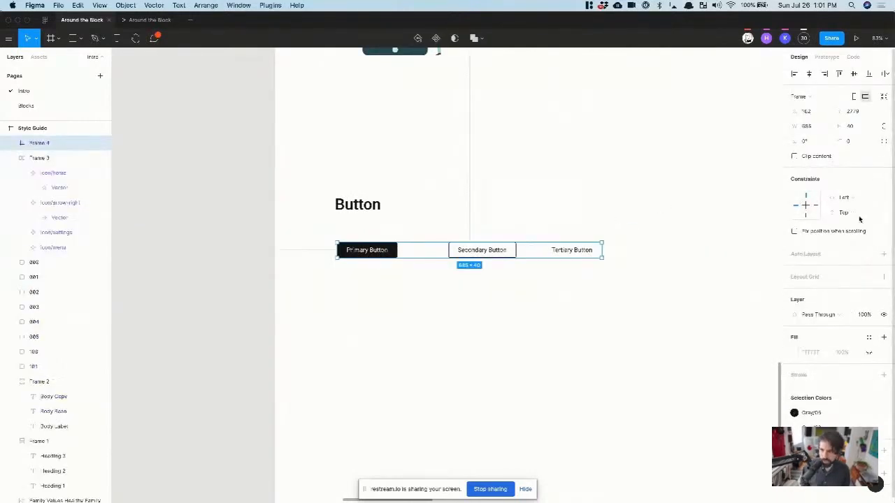
click(884, 254)
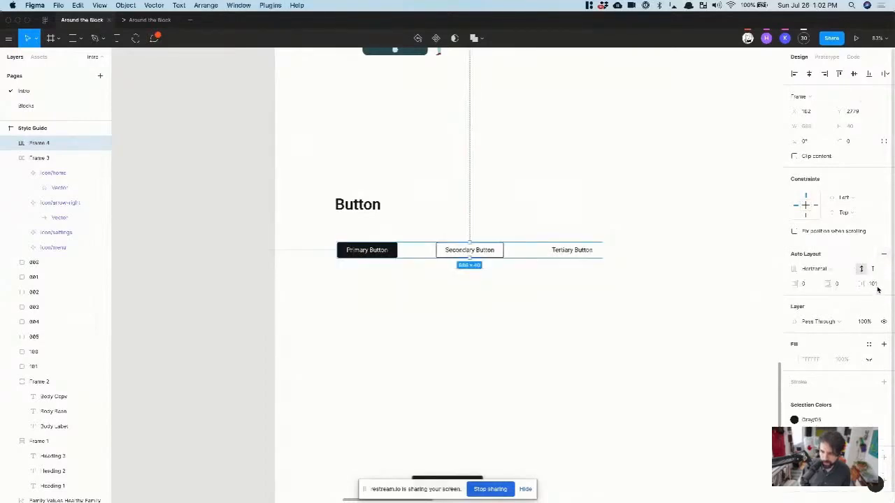
- Set the spacing between items in the button row's auto layout to 80
click(873, 285)
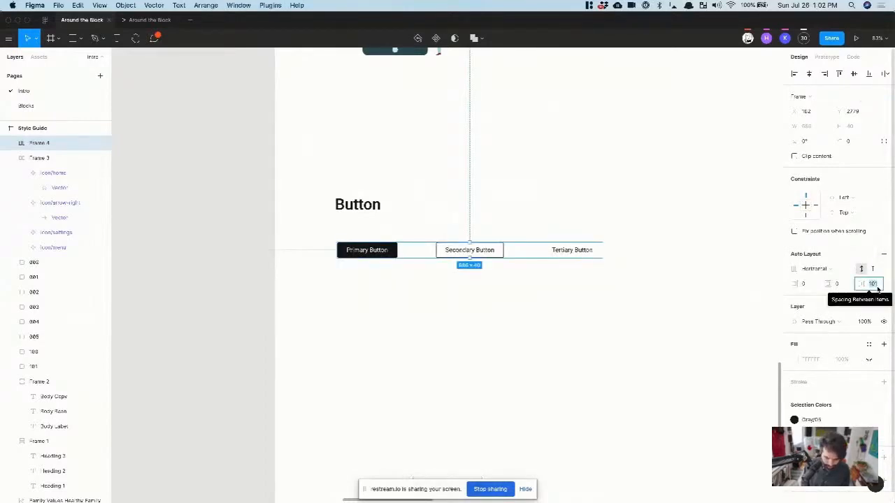
text(80)
key(Return)
click(552, 319)
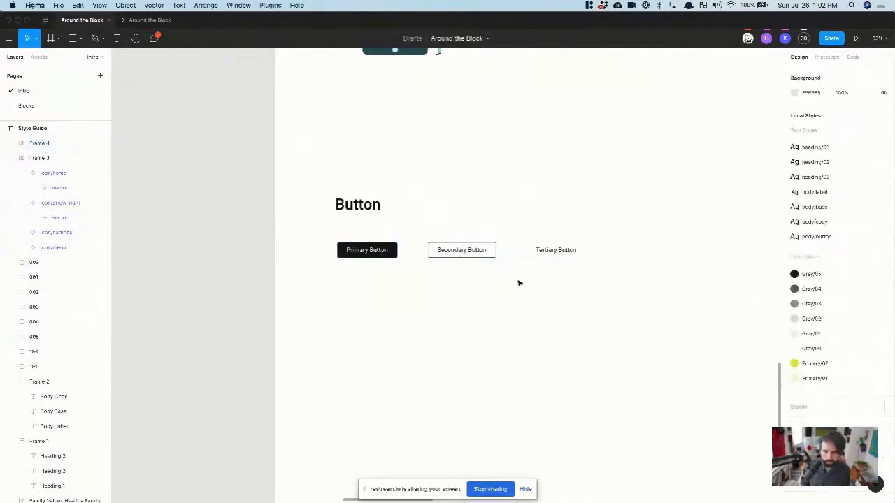
- Set the spacing between items in the button row frame to 64
scroll(442, 246, up, 3)
scroll(443, 247, up, 5)
click(653, 259)
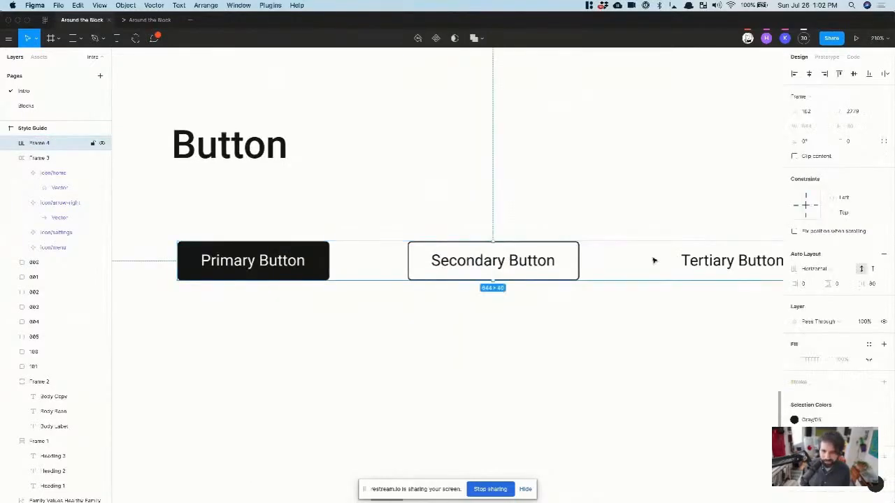
click(873, 284)
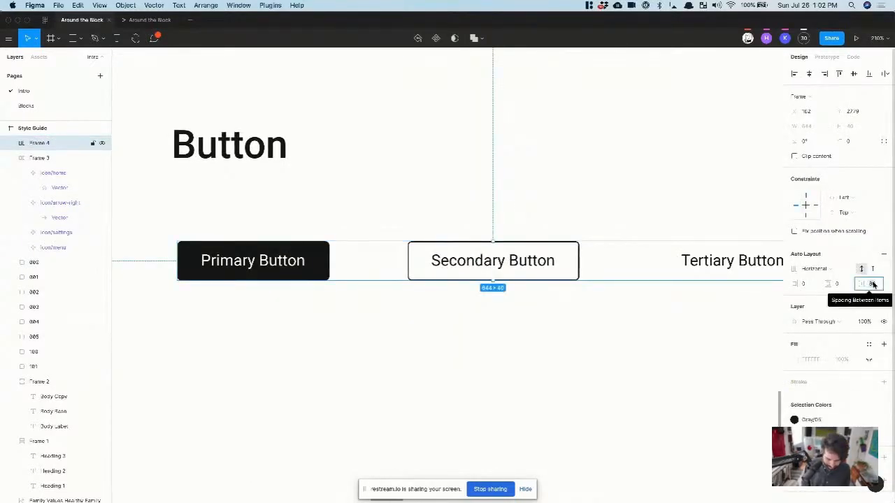
click(644, 345)
scroll(644, 344, down, 5)
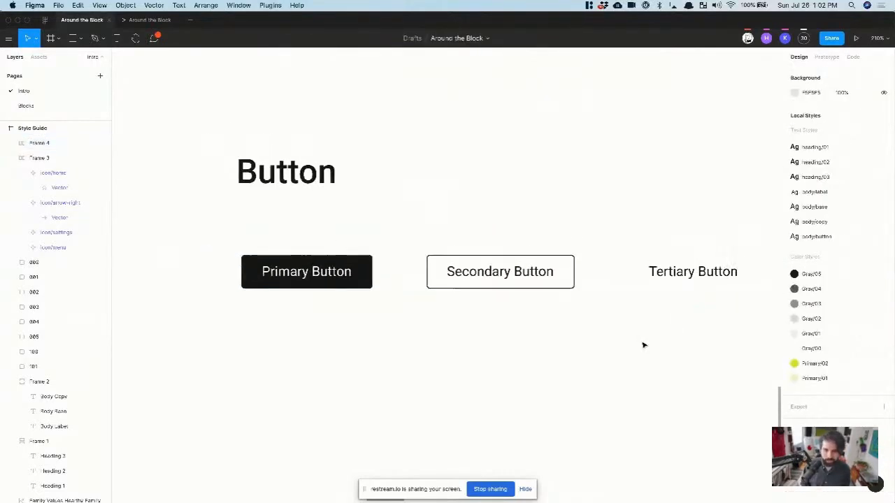
- Align the button row frame to the left edge of the Button heading and move it up to Y 2744
scroll(643, 345, down, 5)
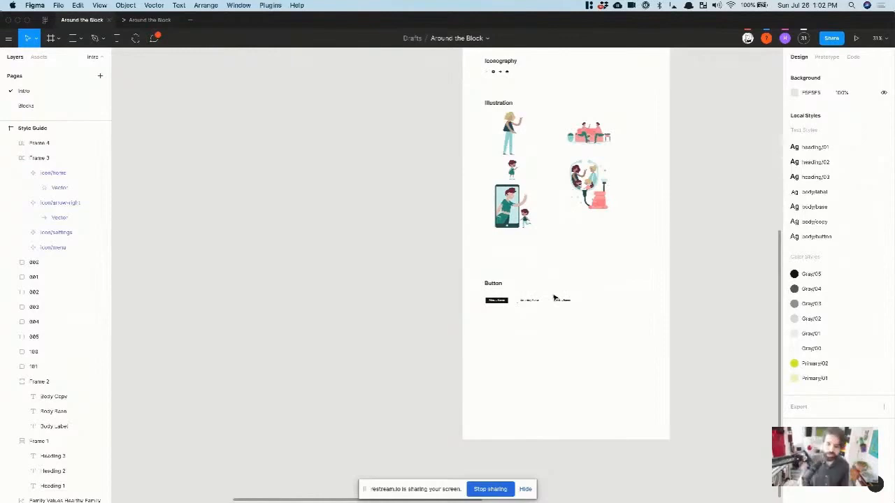
scroll(553, 299, up, 8)
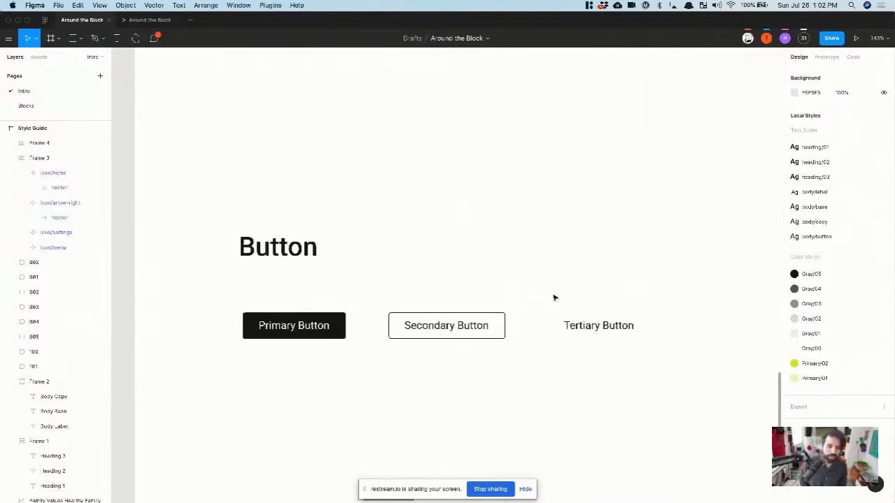
scroll(553, 297, down, 5)
drag(382, 295, 631, 362)
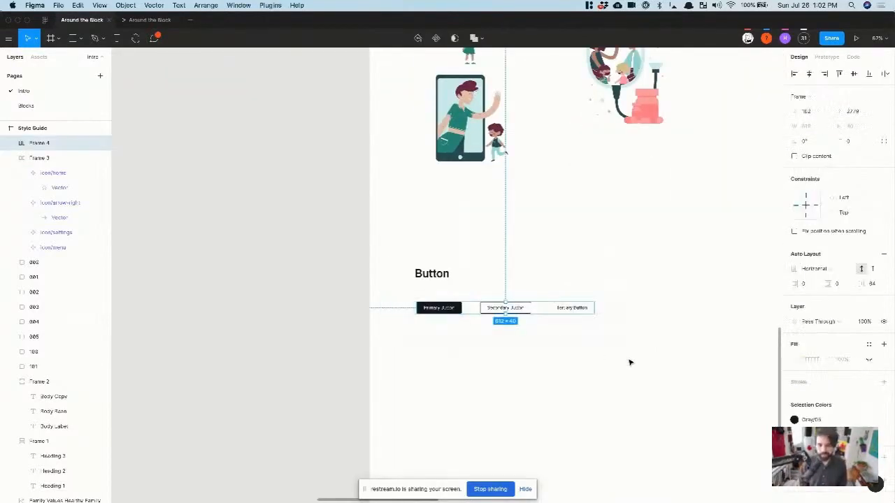
shift+click(418, 274)
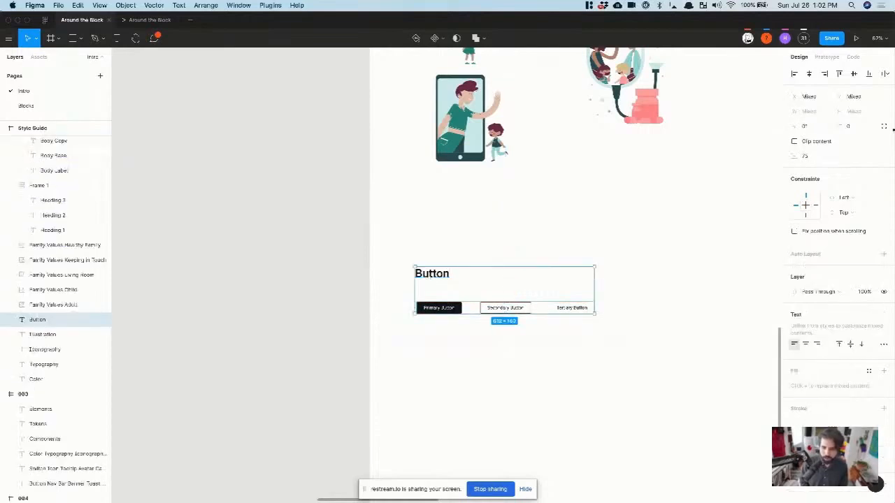
click(794, 75)
click(496, 227)
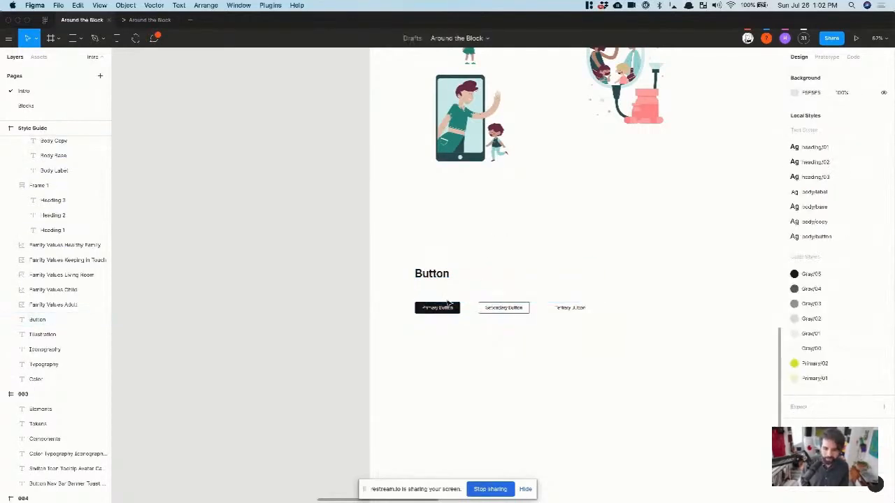
drag(439, 302, 432, 277)
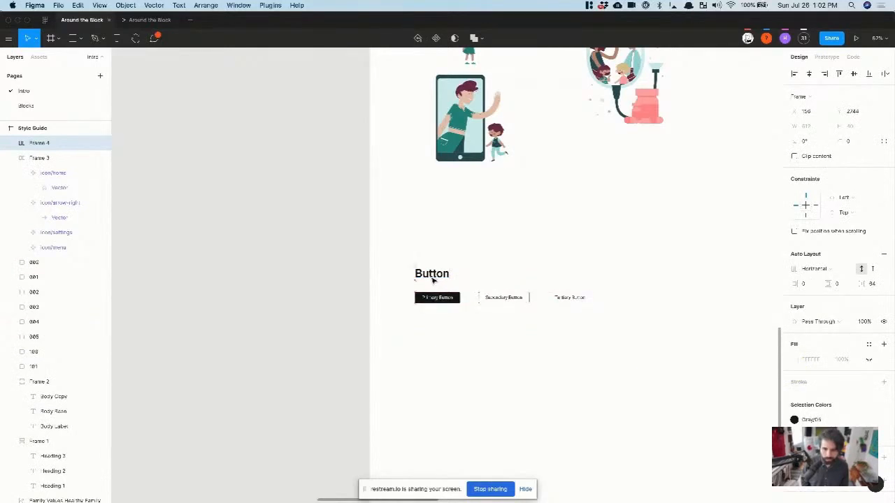
click(230, 160)
- Review the comments left on the file, discarding the empty new comment before leaving comment mode
click(154, 38)
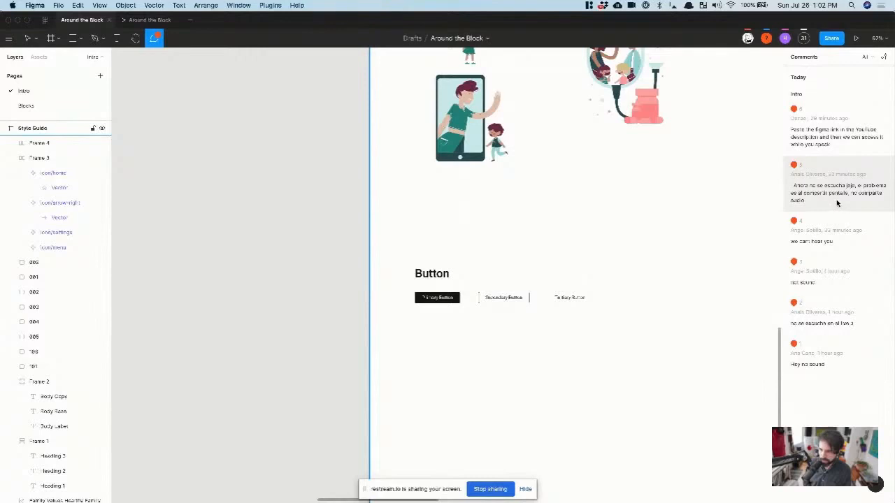
click(685, 264)
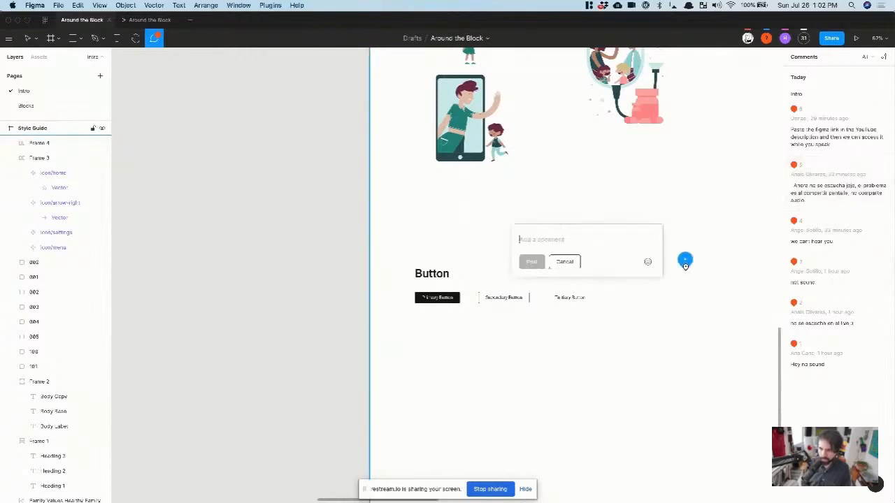
click(565, 263)
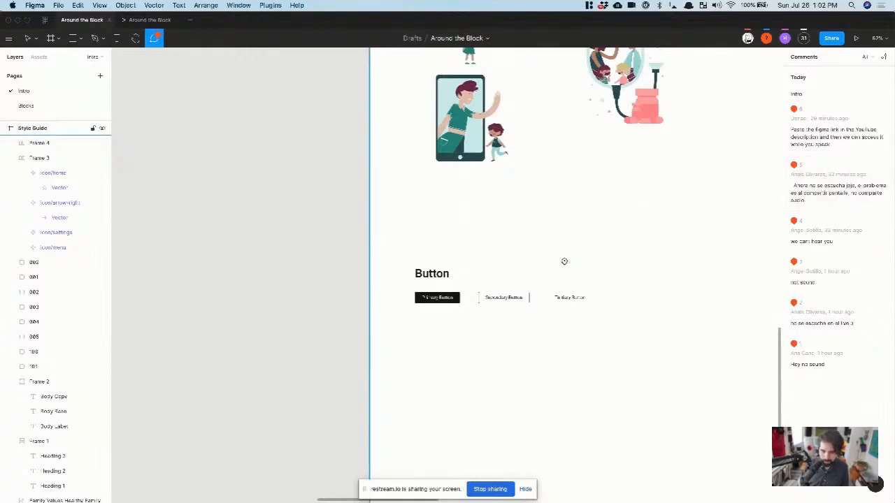
key(Escape)
- Switch to YouTube Studio in Chrome to read the stream's live chat and return to the Figma file
key(super+Tab)
key(super+Tab)
key(super+Tab)
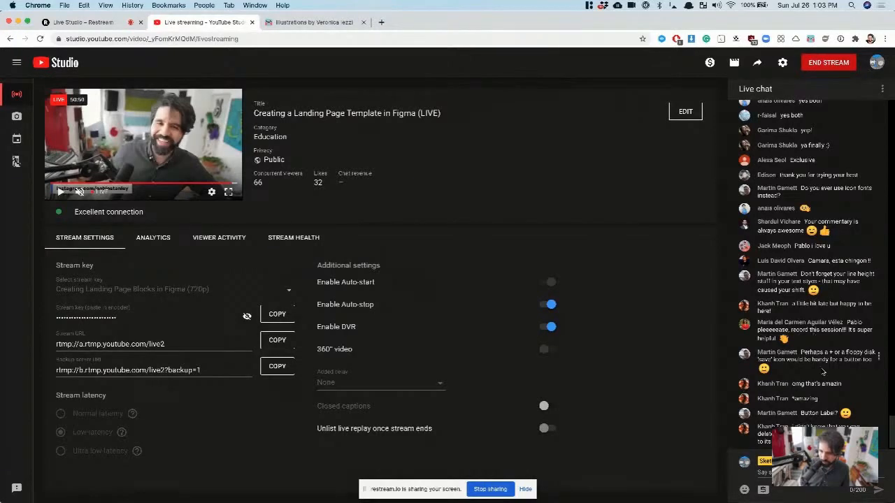
key(super+Tab)
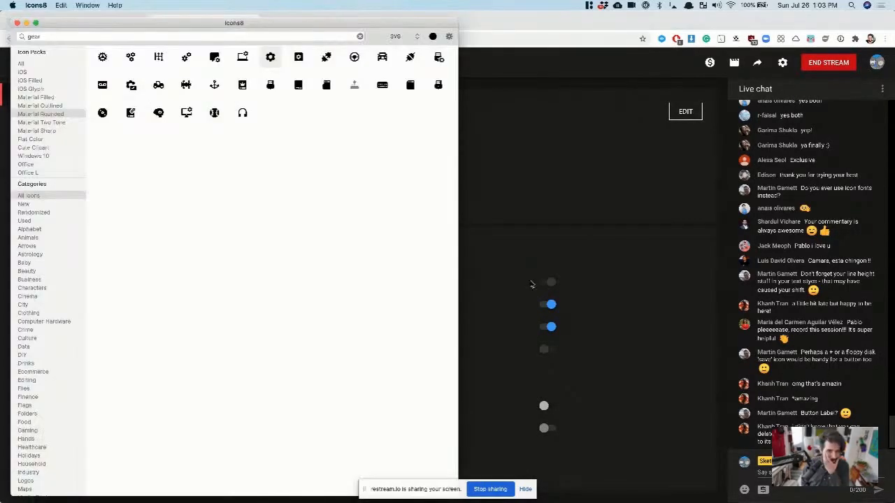
click(577, 214)
key(super+Tab)
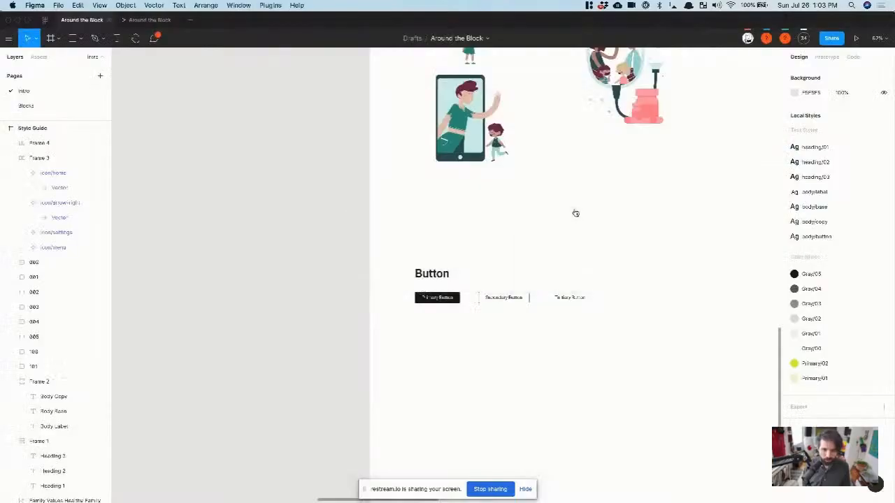
scroll(446, 205, down, 5)
scroll(446, 206, right, 3)
scroll(446, 206, up, 2)
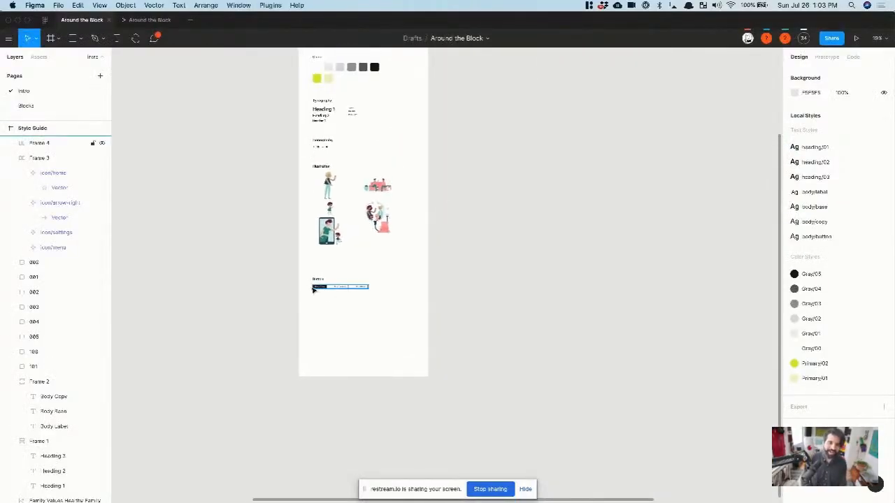
- Move the Button heading and its button row up to 172 px below the phone illustration
drag(288, 263, 436, 331)
key(alt)
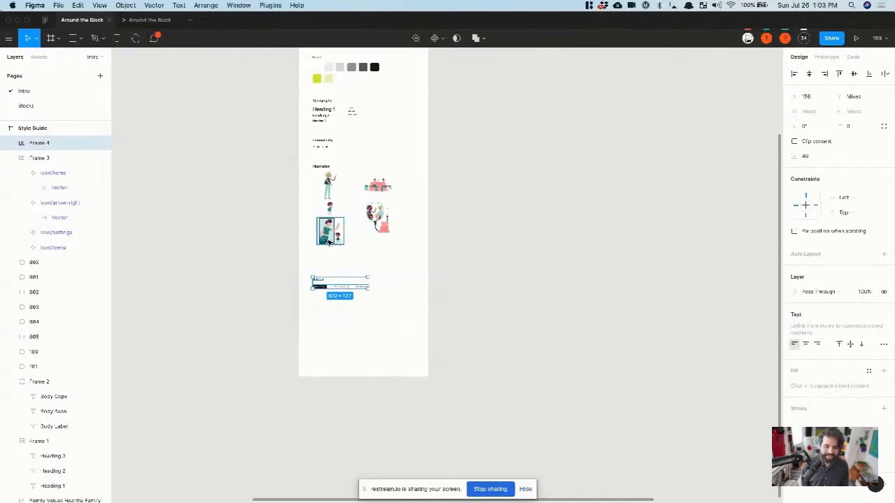
key(shift+Up)
key(shift+Up)
key(shift+Up)
key(shift+Up)
key(shift+Up)
key(shift+Up)
key(shift+Up)
key(shift+Up)
key(shift+Up)
key(shift+Up)
key(shift+Up)
key(shift+Up)
key(shift+Up)
key(shift+Up)
key(shift+Up)
key(shift+Up)
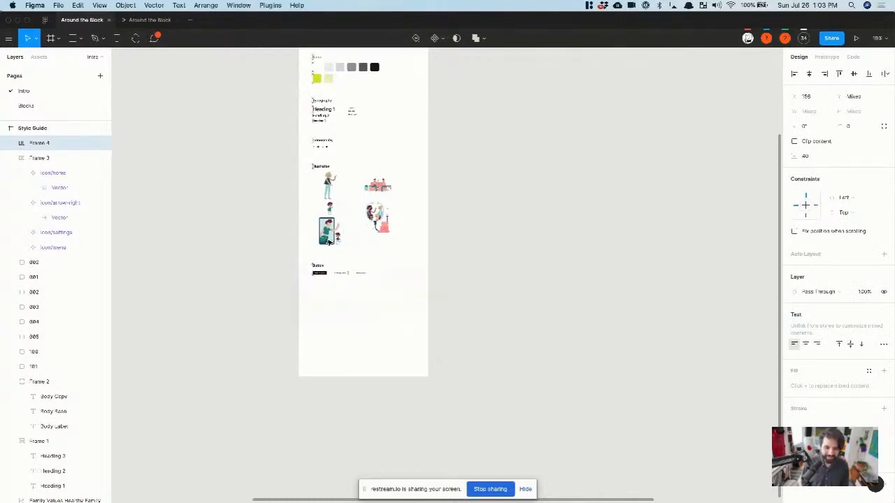
key(alt)
key(alt)
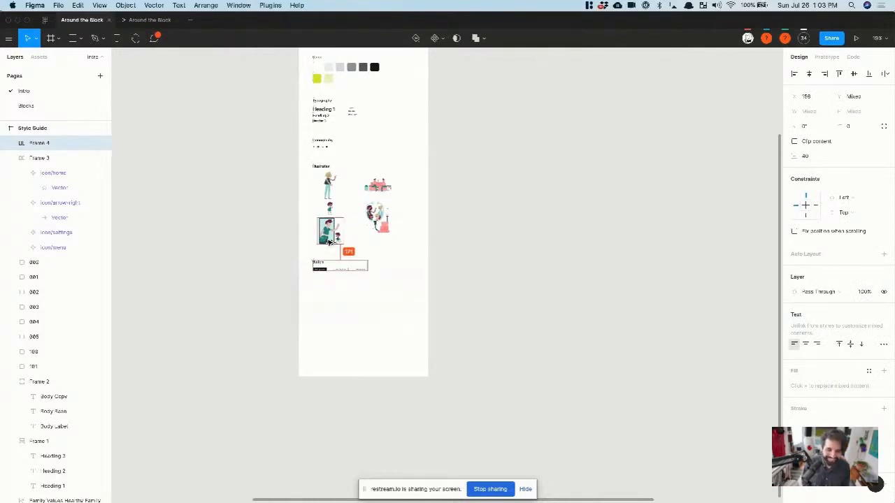
key(alt)
key(Down)
key(alt)
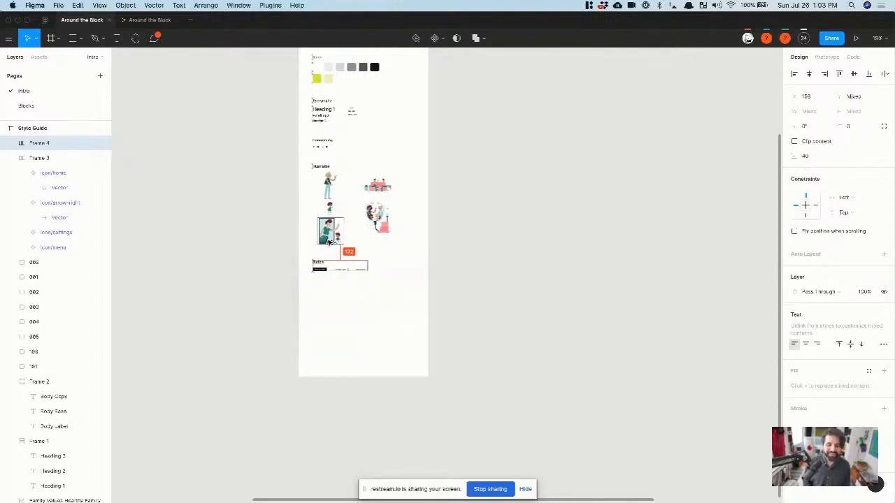
click(259, 256)
- Examine the Elements list of tokens and components and the button styles in the style guide
scroll(261, 257, up, 5)
scroll(261, 259, down, 5)
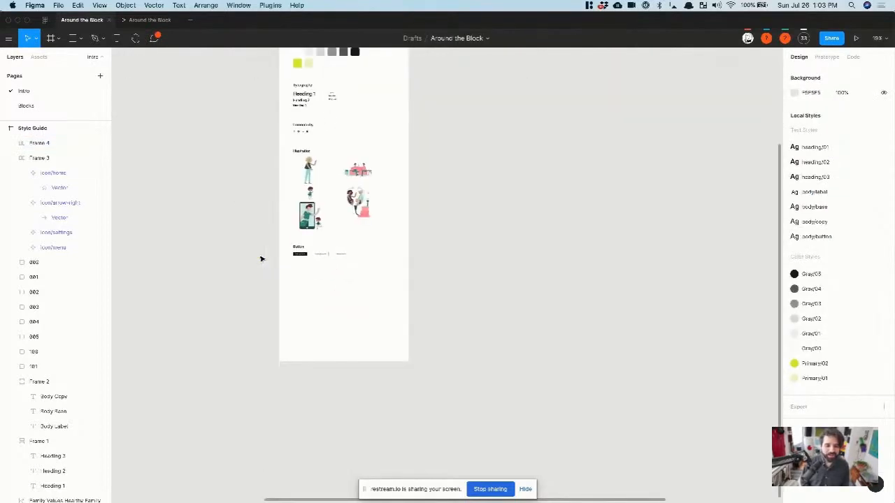
scroll(264, 182, up, 5)
scroll(266, 146, up, 10)
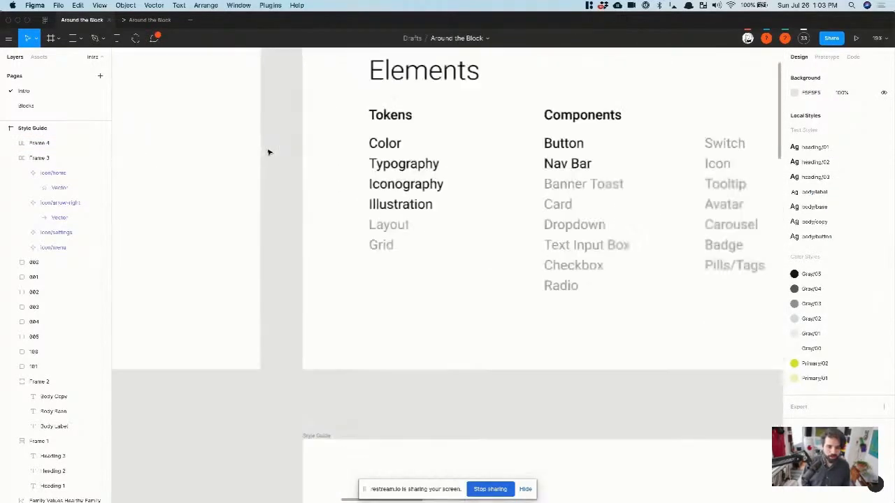
scroll(489, 216, down, 3)
scroll(524, 187, down, 8)
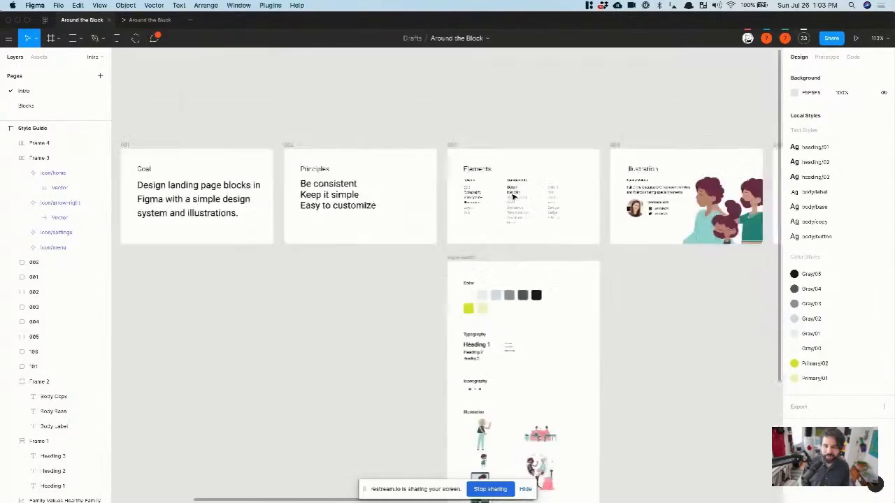
scroll(513, 196, down, 5)
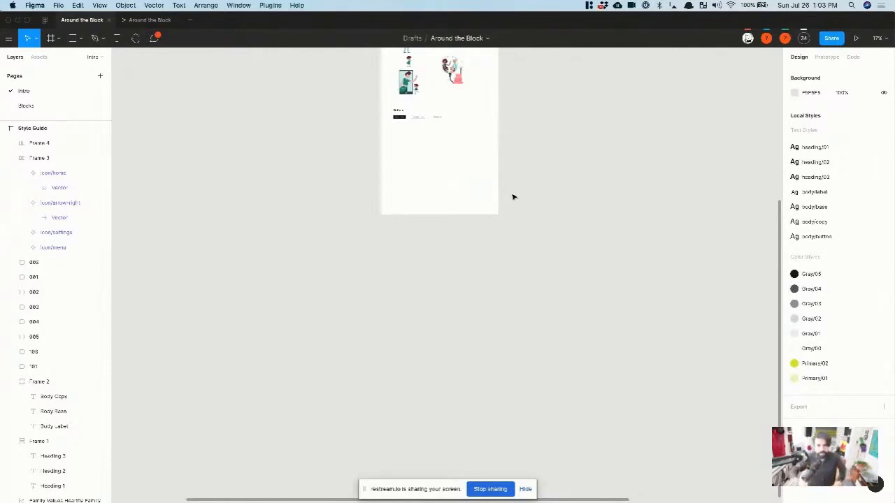
scroll(419, 131, up, 5)
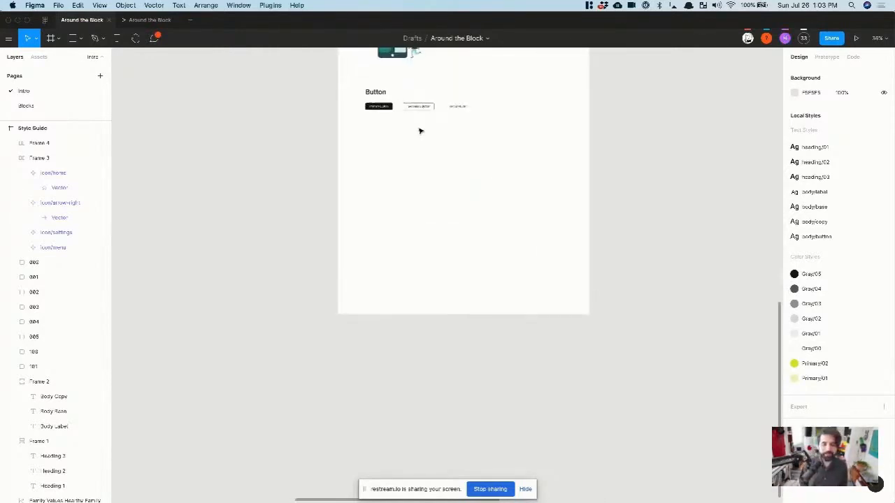
scroll(419, 131, up, 2)
scroll(386, 98, up, 5)
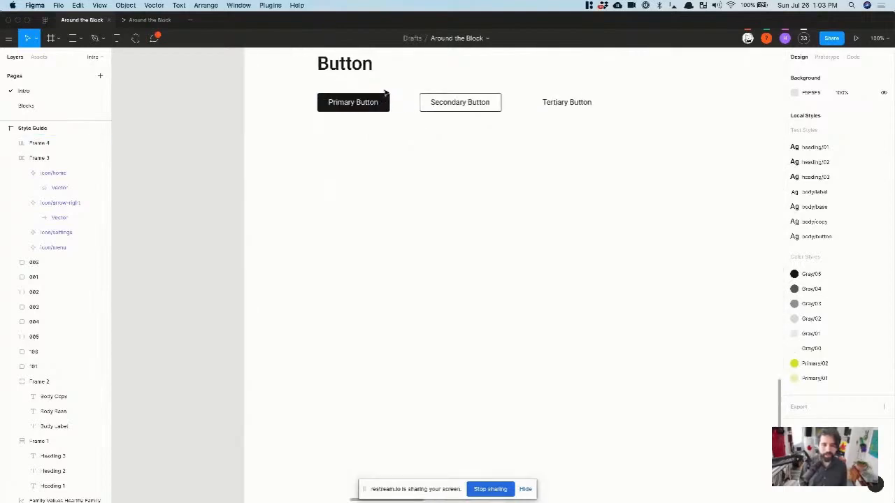
scroll(412, 104, up, 2)
scroll(412, 104, right, 2)
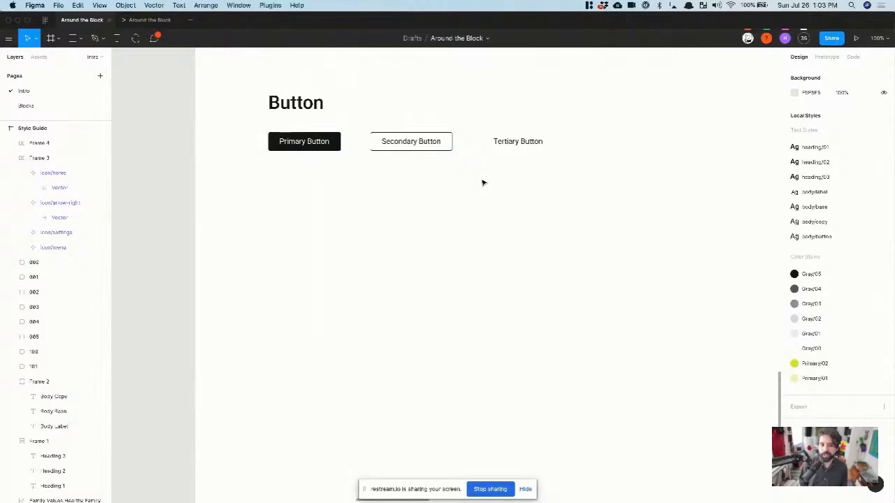
- Duplicate the Button heading below the button row and change the copy's text to "Nav Bar"
scroll(483, 182, down, 5)
drag(331, 104, 347, 224)
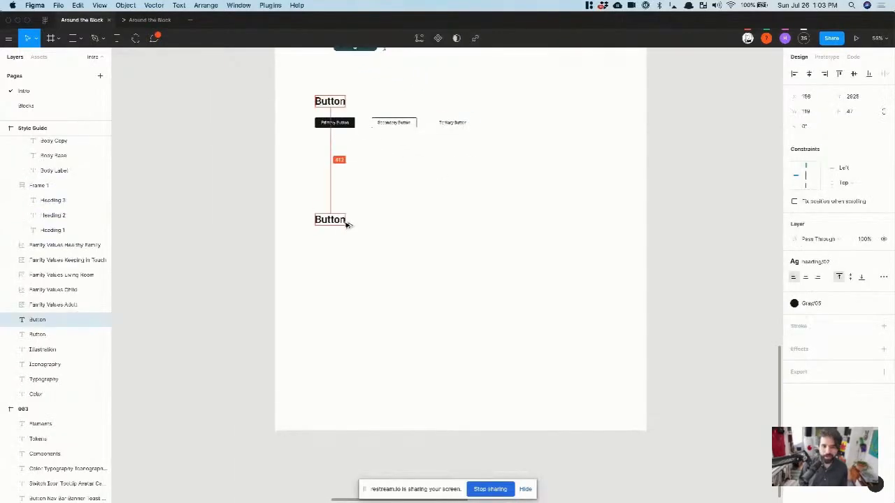
double_click(346, 221)
text(Nav Bar)
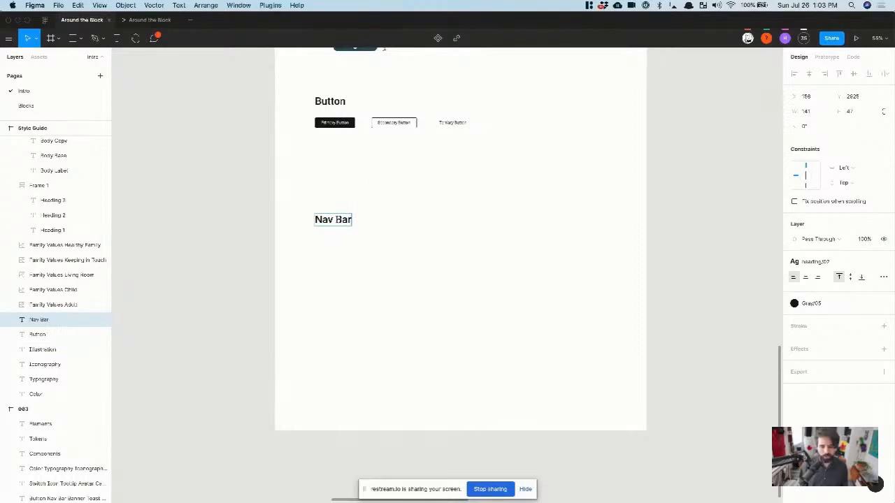
click(333, 259)
- Copy the primary and secondary buttons from the button row
scroll(357, 219, up, 4)
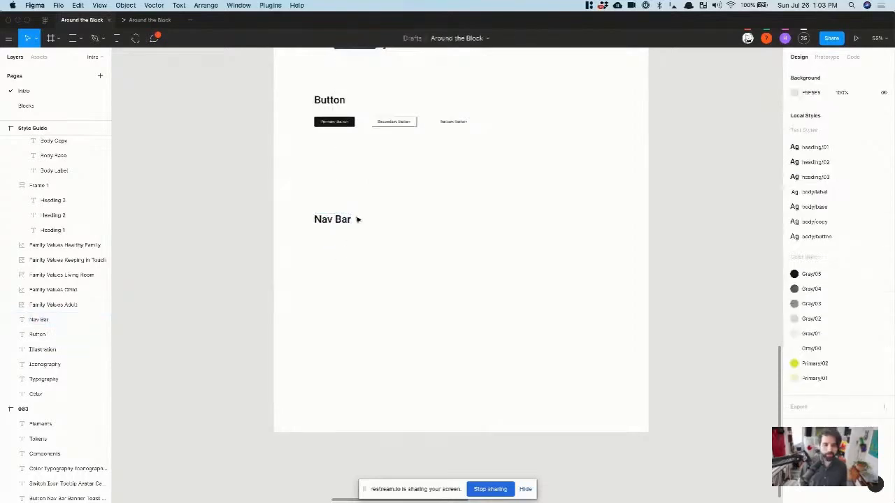
click(334, 72)
click(325, 72)
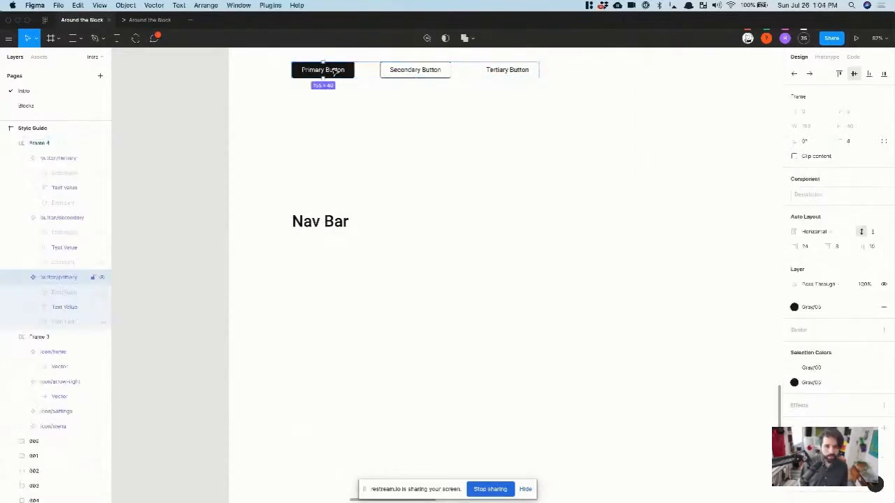
shift+click(400, 75)
click(428, 153)
key(super+v)
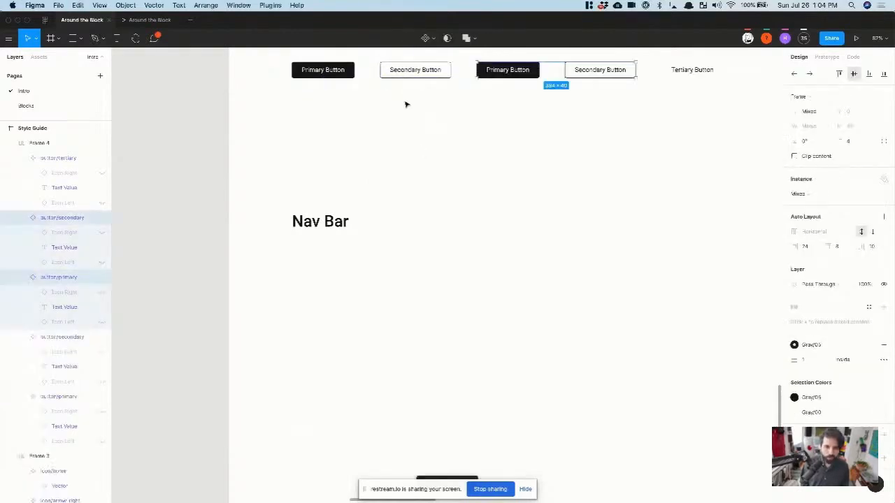
key(super+z)
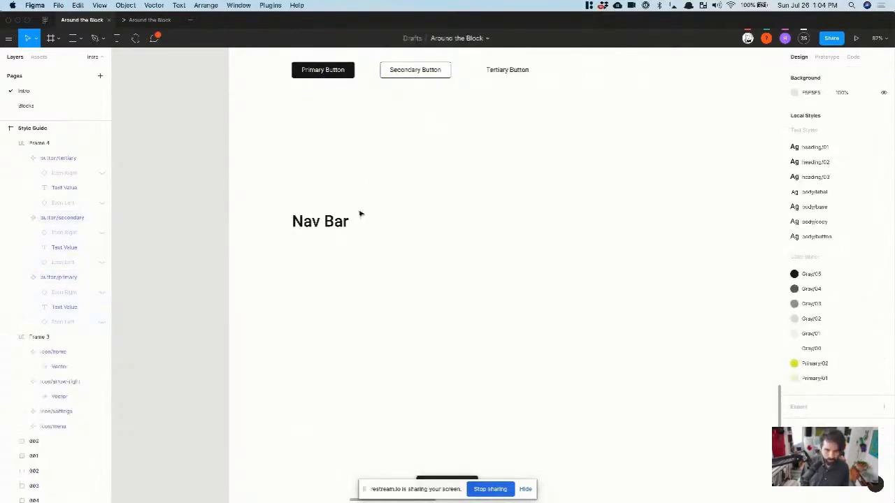
- Paste the copied primary and secondary buttons at the Nav Bar heading and move them below and to the right of it
click(332, 222)
key(super+v)
drag(405, 212, 707, 280)
key(super+z)
click(505, 199)
click(447, 220)
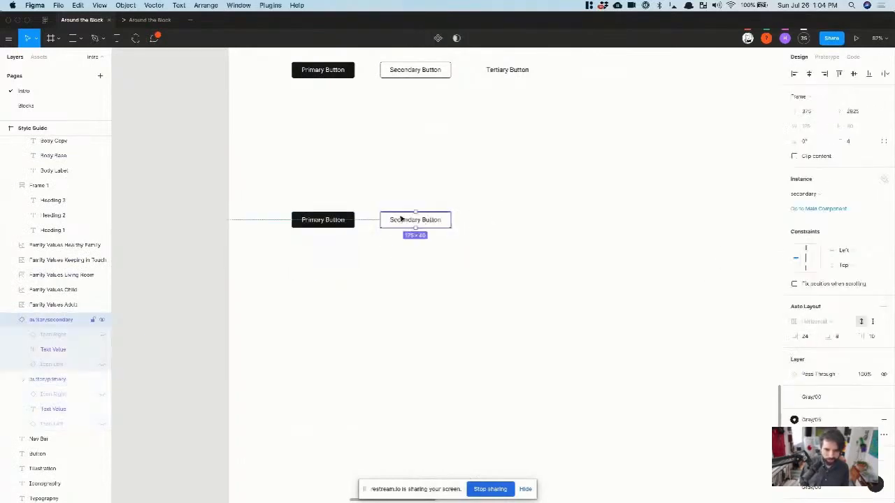
shift+click(332, 222)
drag(333, 223, 585, 293)
click(369, 272)
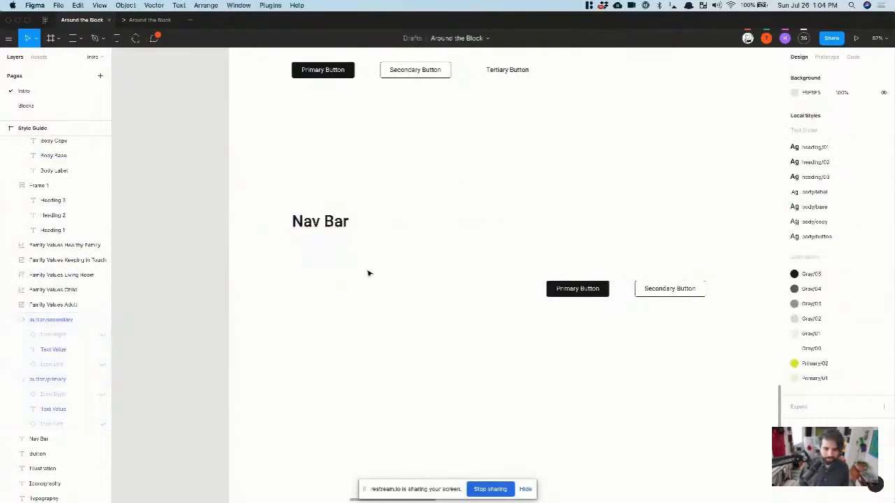
- Add a text layer reading "Logo" below the Nav Bar heading
key(t)
click(298, 262)
text(Logo)
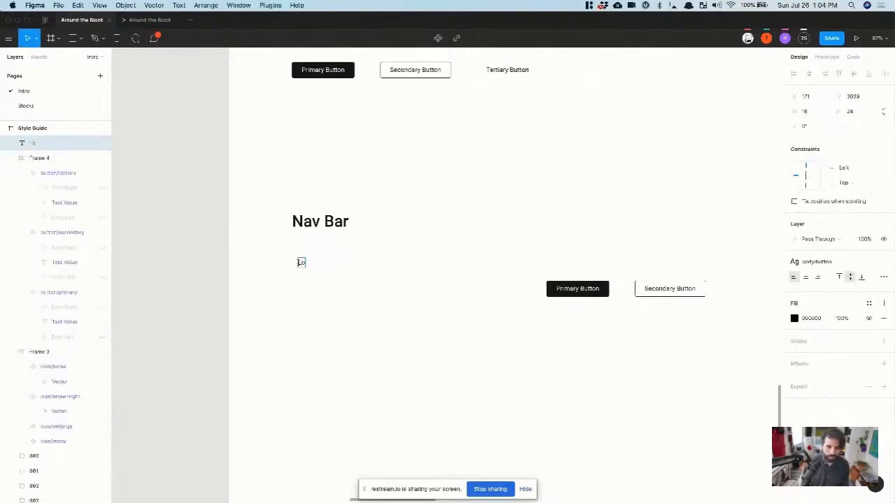
key(Escape)
- Duplicate the Logo text to the right on the same line and change the copy to "Home"
scroll(321, 254, up, 3)
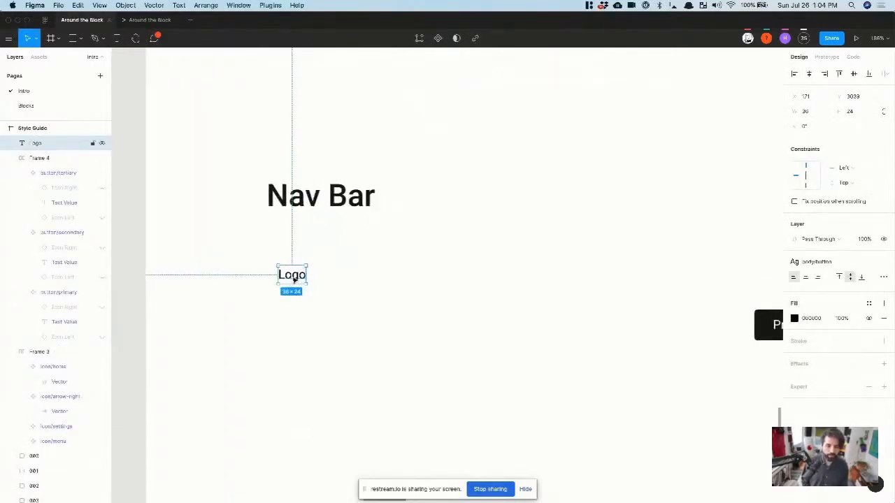
alt+drag(295, 277, 601, 276)
scroll(601, 275, right, 5)
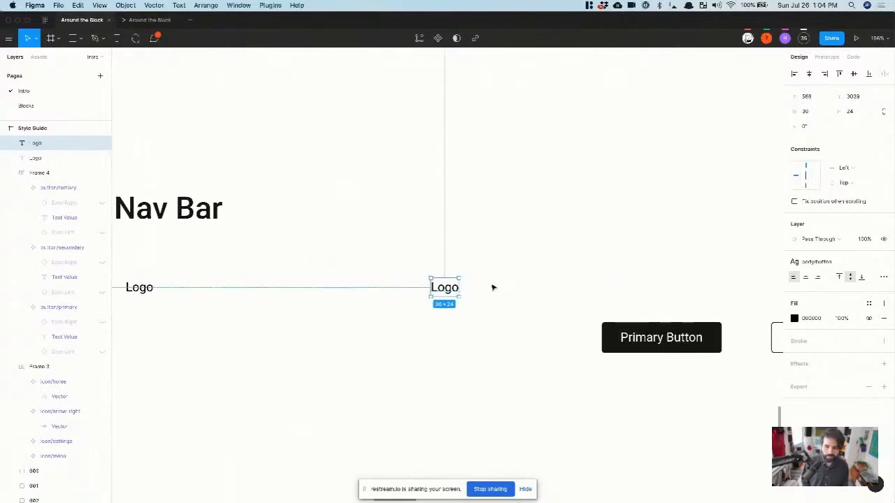
key(Return)
text(M)
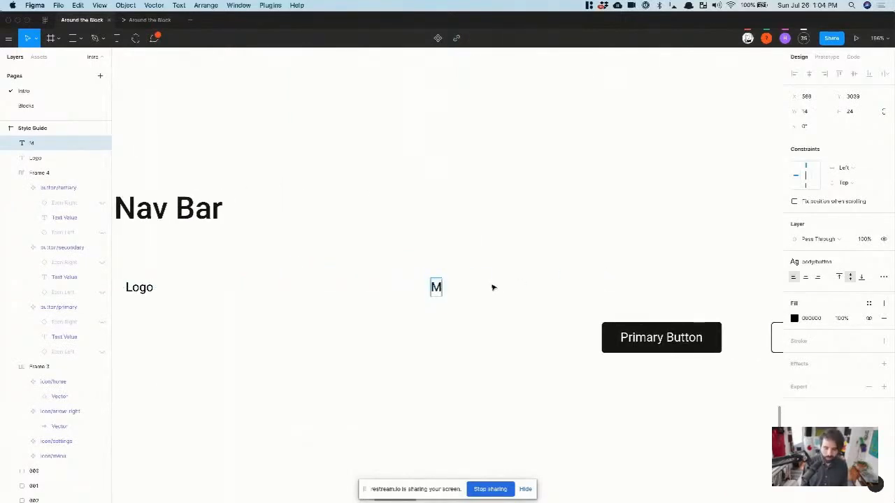
key(BackSpace)
text(Home)
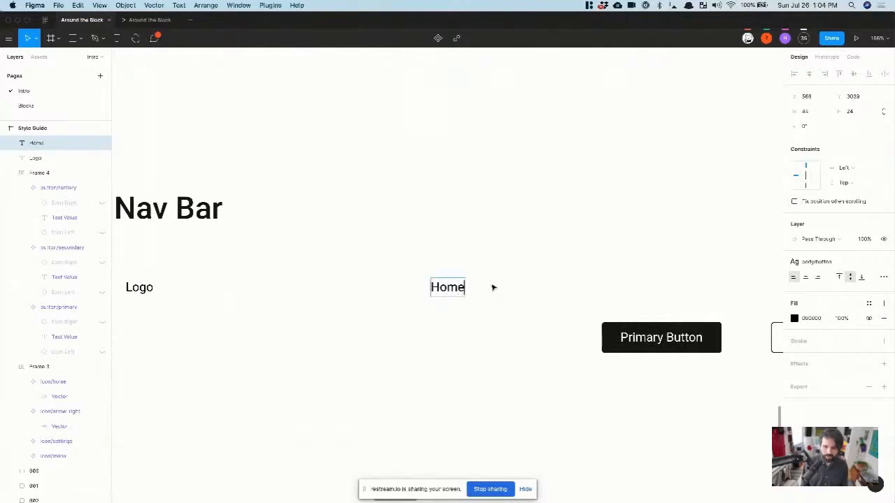
key(Escape)
- Duplicate the Home link along the row to add three more links reading "Pricing", "About" and "Team"
drag(440, 294, 641, 293)
key(Return)
text(Pricing)
key(Escape)
key(Return)
text(About)
key(Escape)
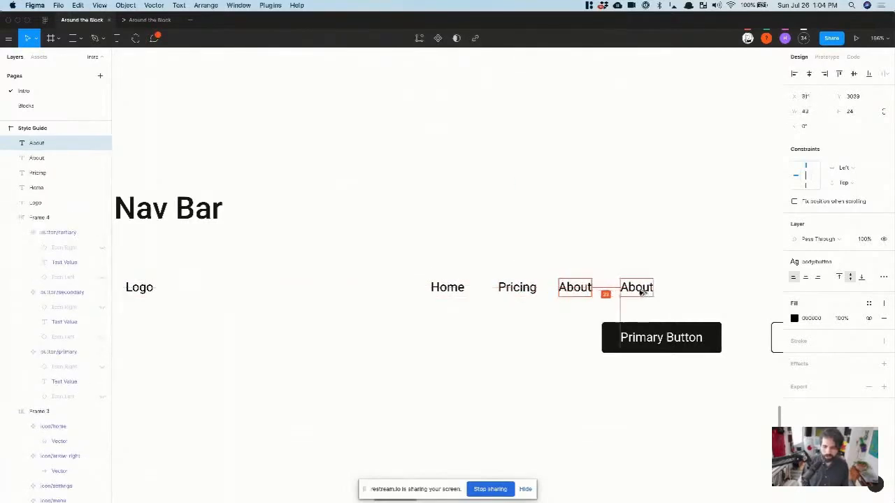
key(Return)
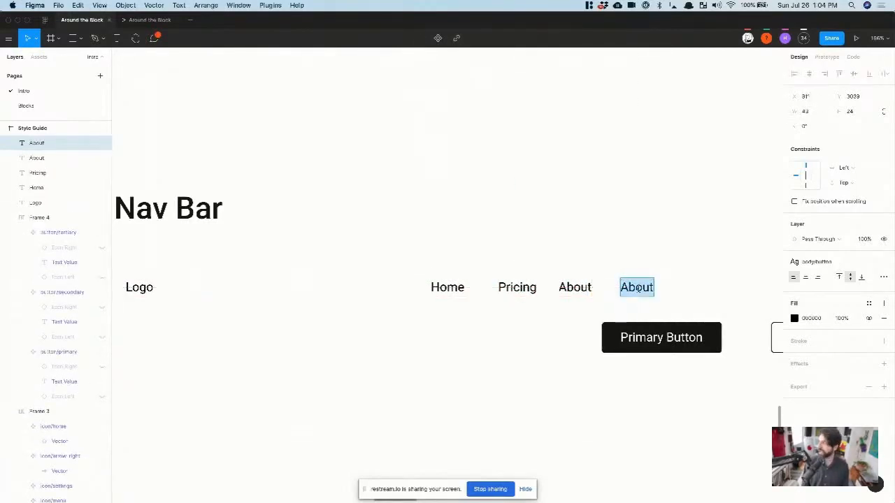
text(Team)
key(Escape)
click(605, 245)
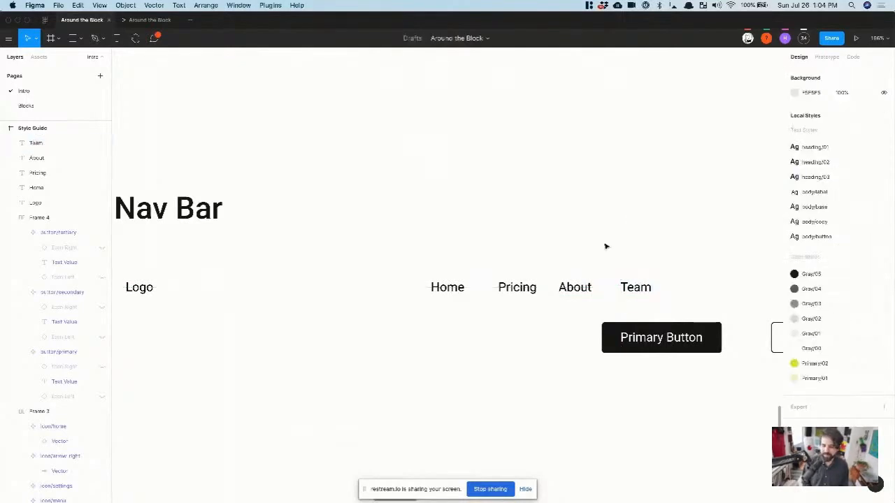
- Move the pasted primary and secondary buttons to the right of the Team link, vertically aligned with the link row
scroll(517, 309, right, 2)
scroll(556, 330, right, 5)
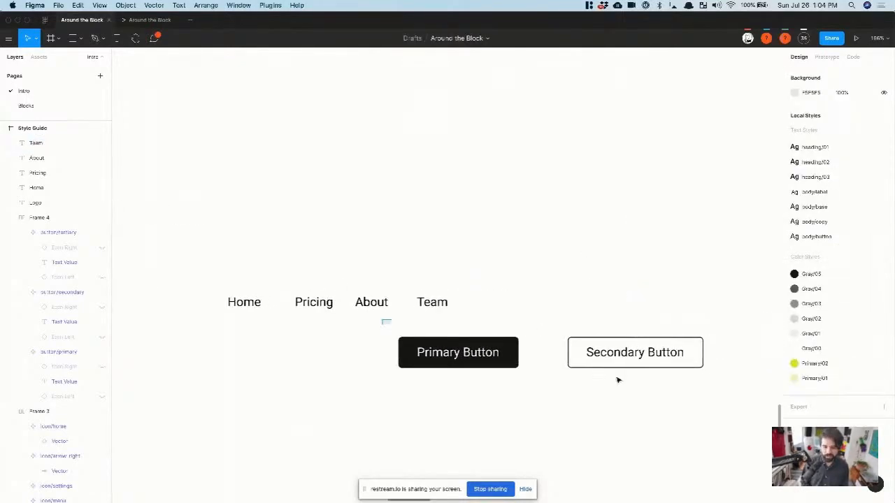
drag(384, 320, 554, 373)
drag(463, 358, 595, 307)
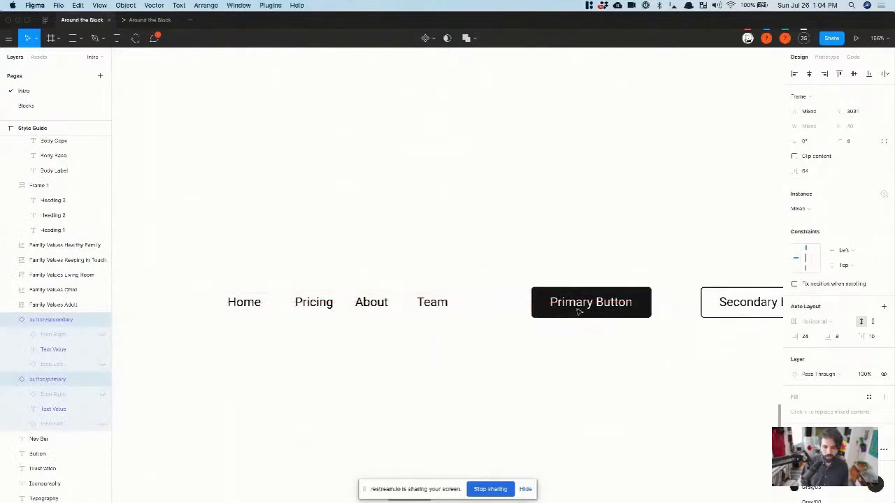
click(448, 365)
- Change the Home link's text to "Product"
click(260, 307)
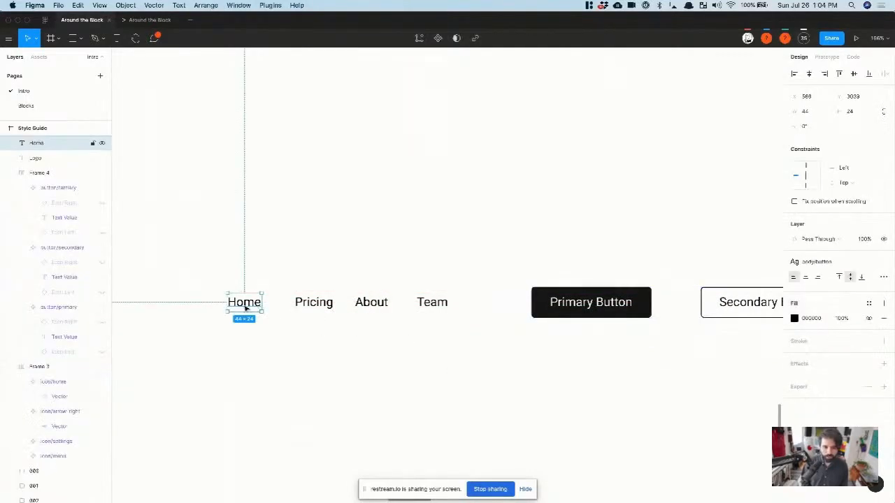
double_click(245, 307)
key(BackSpace)
text(Pro)
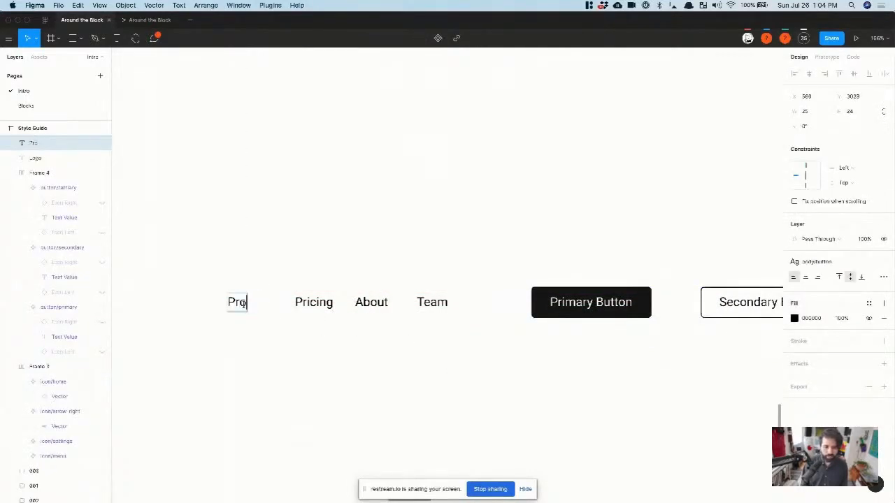
text(duct)
key(Escape)
- Change the Team link's text to "Play"
click(431, 305)
double_click(431, 305)
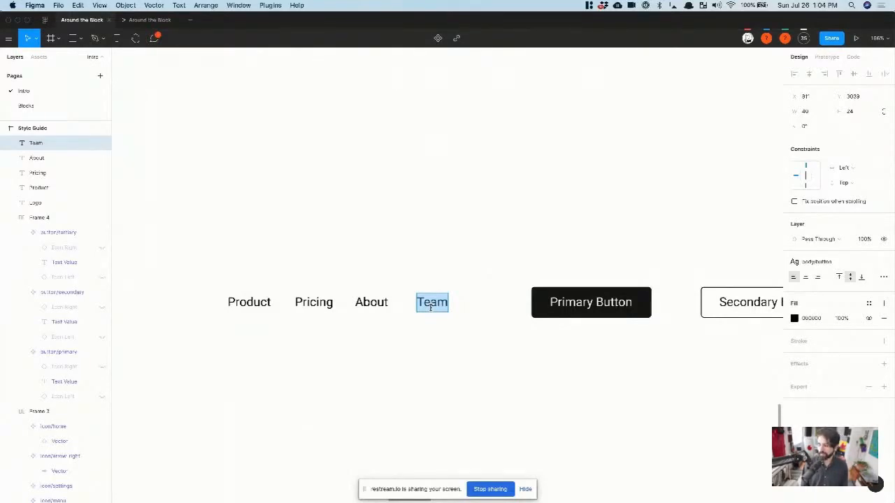
text(Play)
key(Escape)
key(Escape)
- Make the Logo text in the nav bar bold
scroll(497, 283, down, 5)
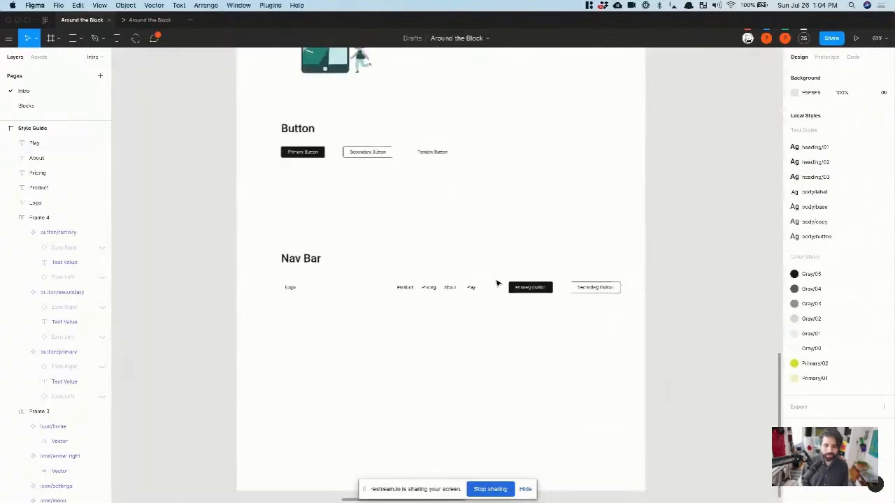
scroll(405, 313, up, 3)
click(261, 272)
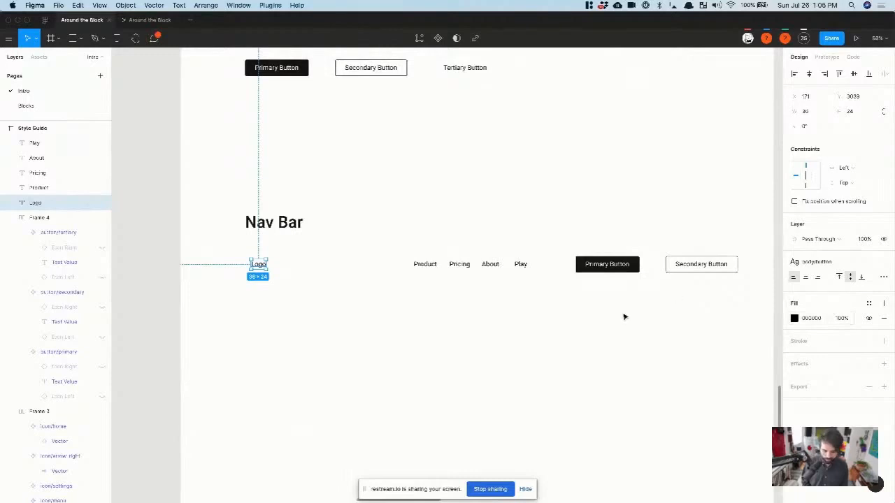
click(381, 306)
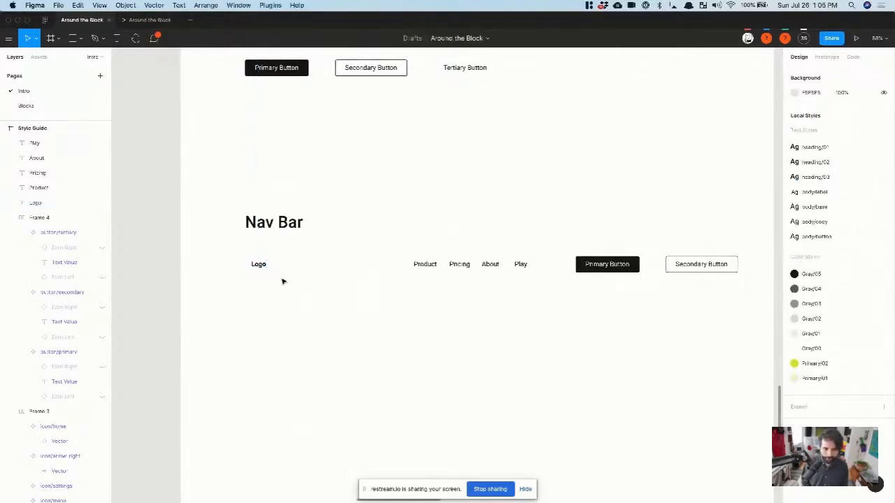
click(259, 264)
scroll(255, 260, up, 5)
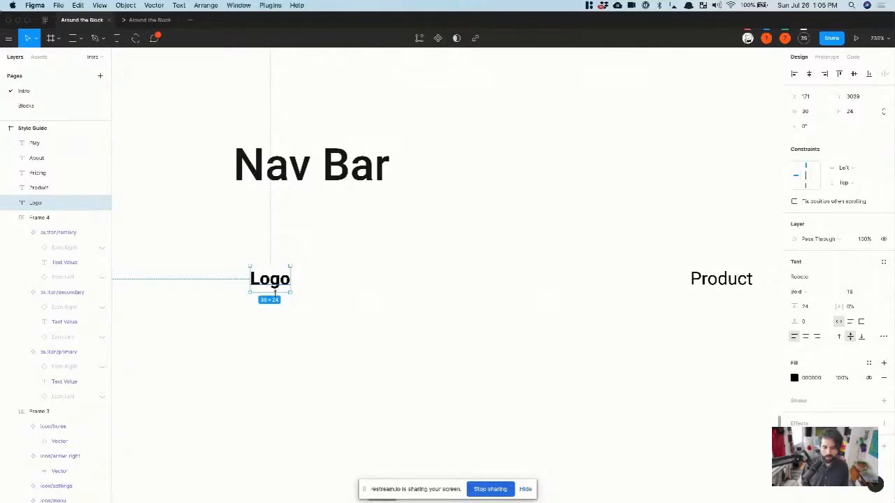
drag(274, 293, 405, 299)
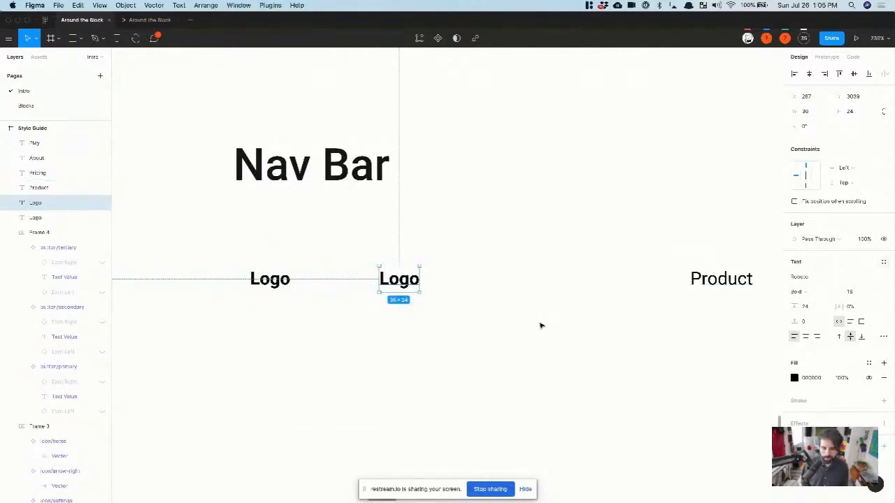
key(ctrl+z)
click(367, 296)
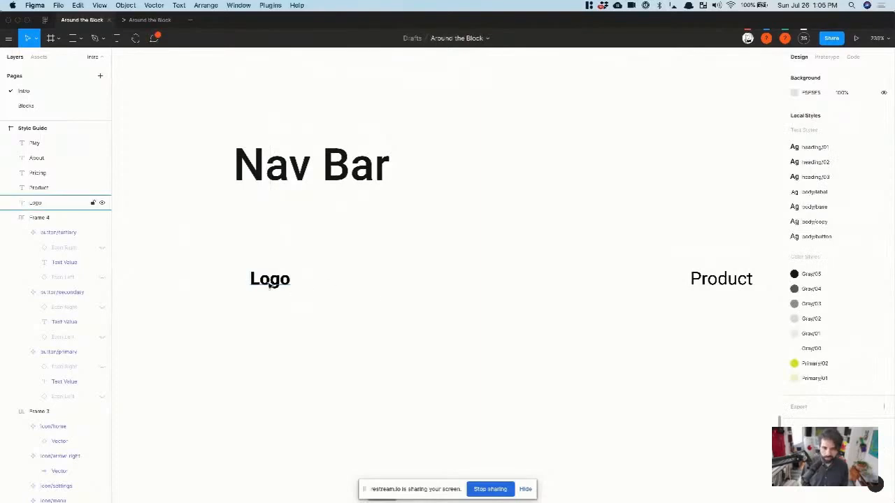
- Undo the bold formatting on the nav bar's Logo text and reapply it
click(271, 283)
key(Escape)
click(269, 284)
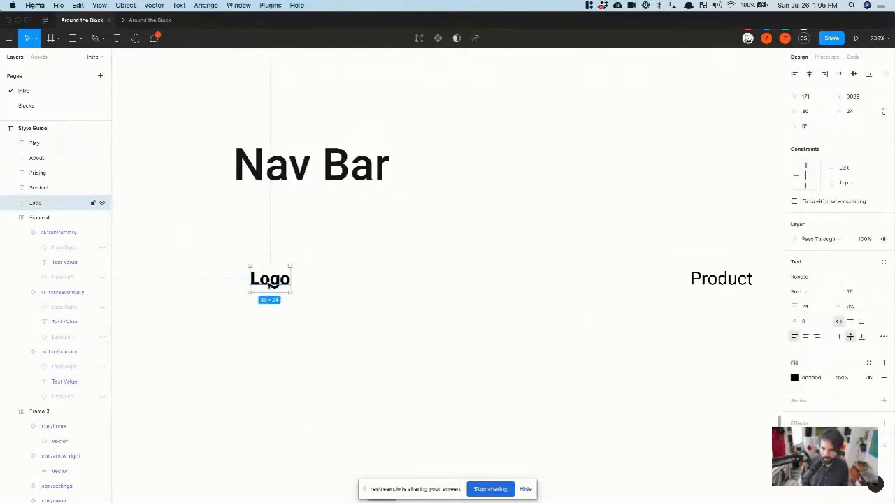
key(super+z)
key(super+z)
key(super+z)
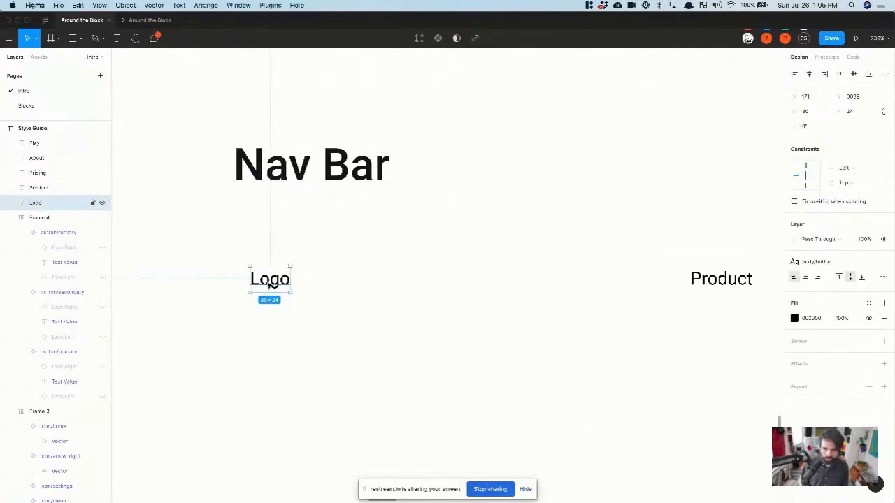
double_click(269, 285)
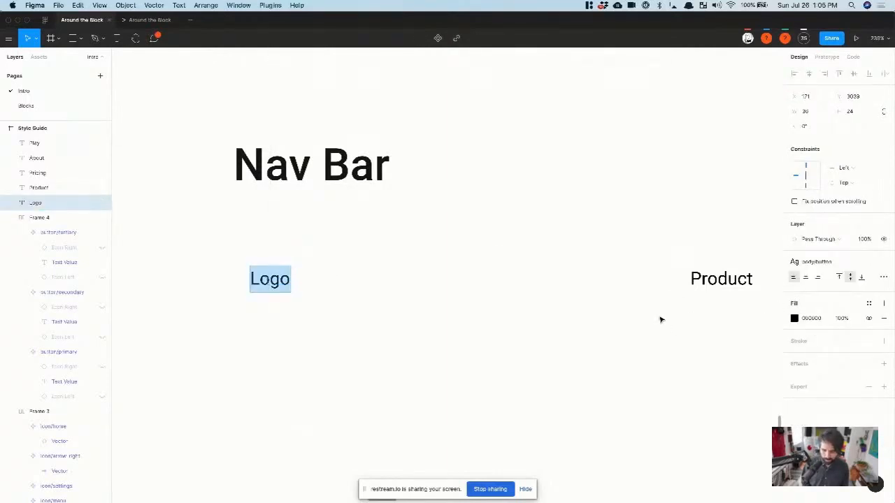
key(super+b)
key(Escape)
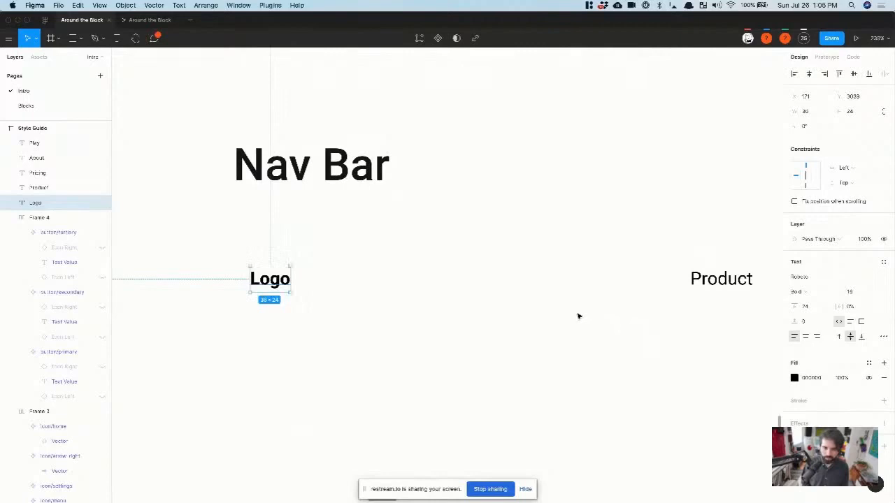
- Apply the body/base text style to the Logo text and set its weight to Bold
click(246, 276)
click(265, 283)
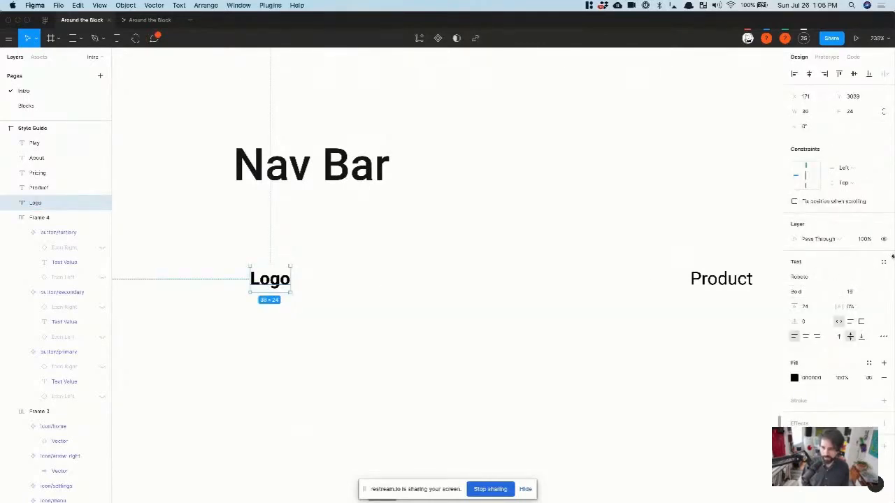
click(884, 263)
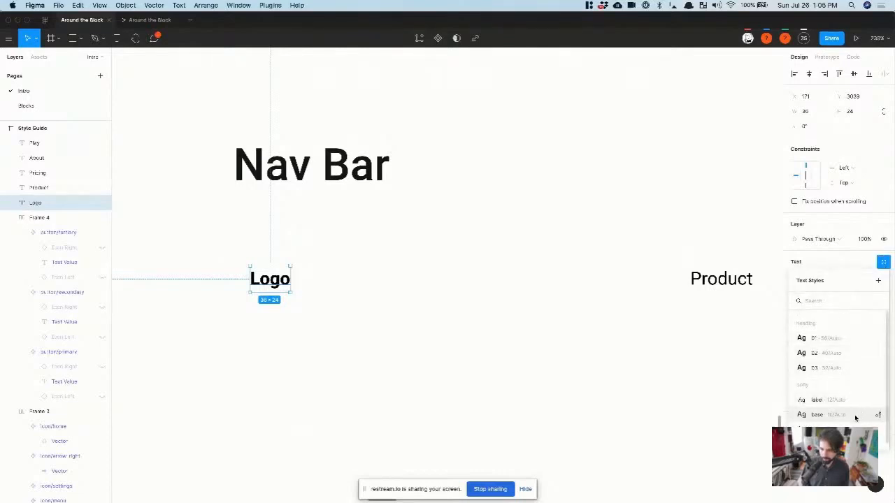
click(816, 415)
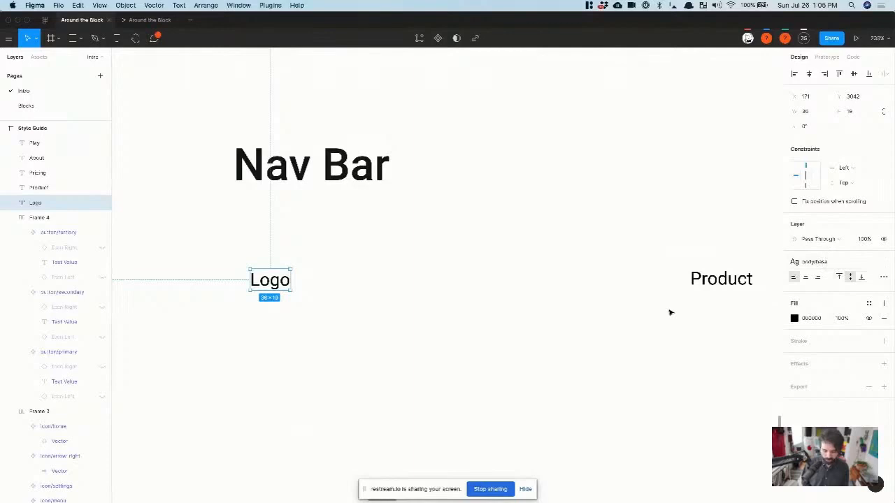
key(super+z)
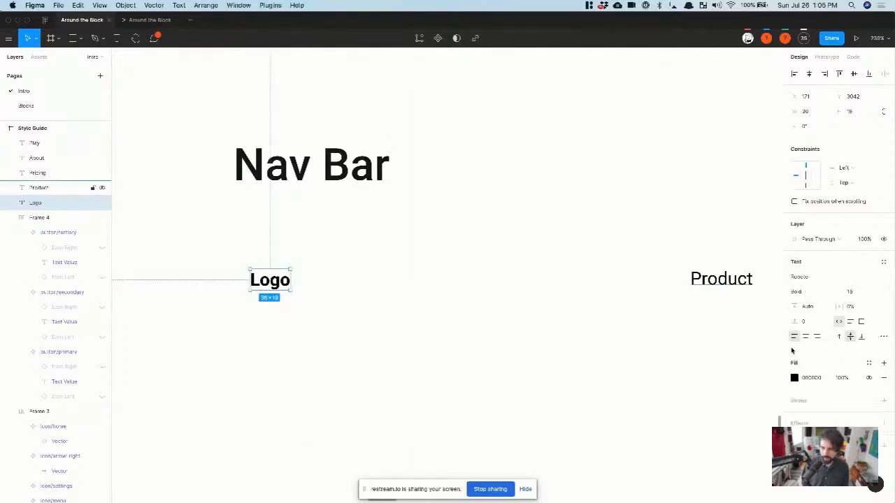
- Align the left edge of the Logo text with the Nav Bar heading
scroll(491, 328, down, 10)
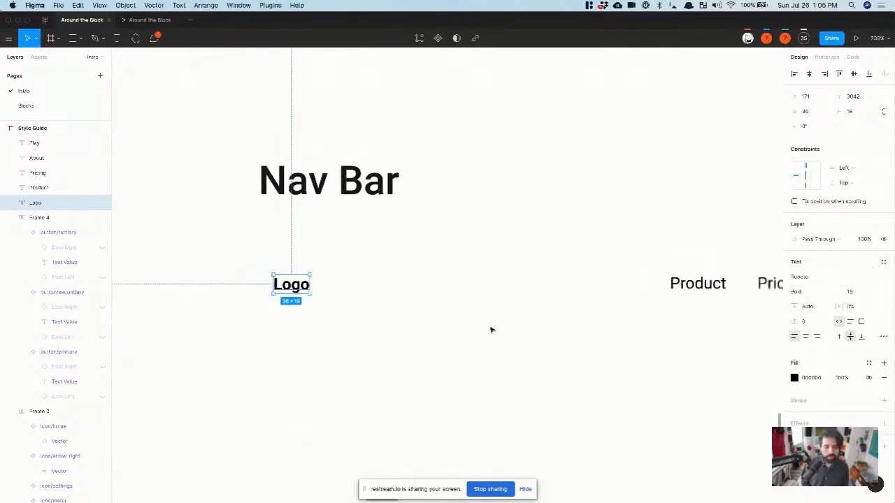
scroll(492, 329, right, 1)
click(251, 295)
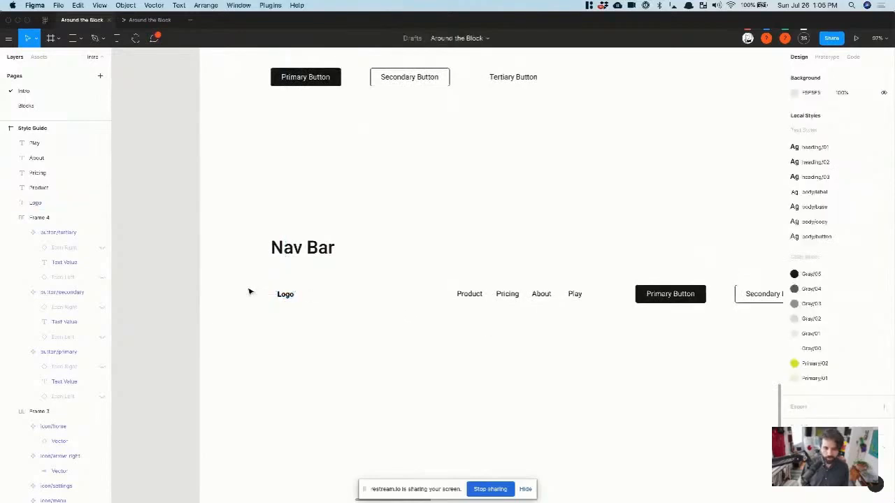
mouse_move(244, 279)
mouse_down()
mouse_move(595, 342)
mouse_move(665, 341)
mouse_move(668, 325)
mouse_move(697, 321)
mouse_move(745, 333)
mouse_up()
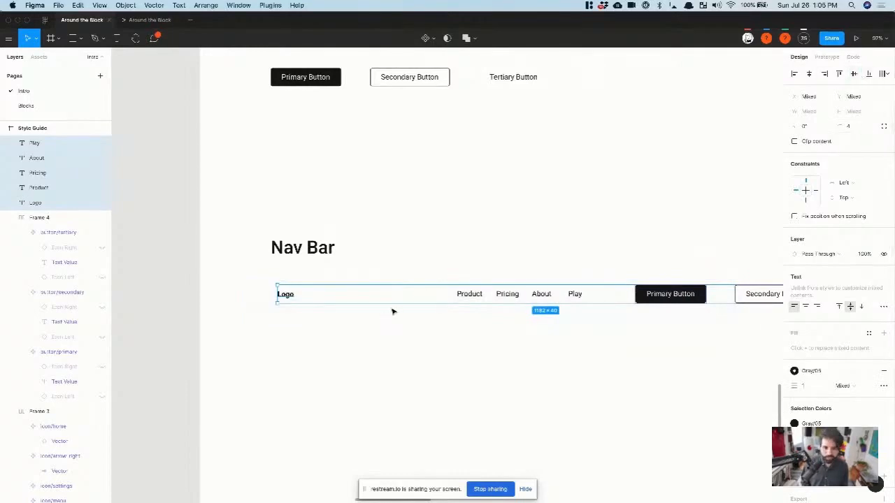
click(313, 360)
click(281, 296)
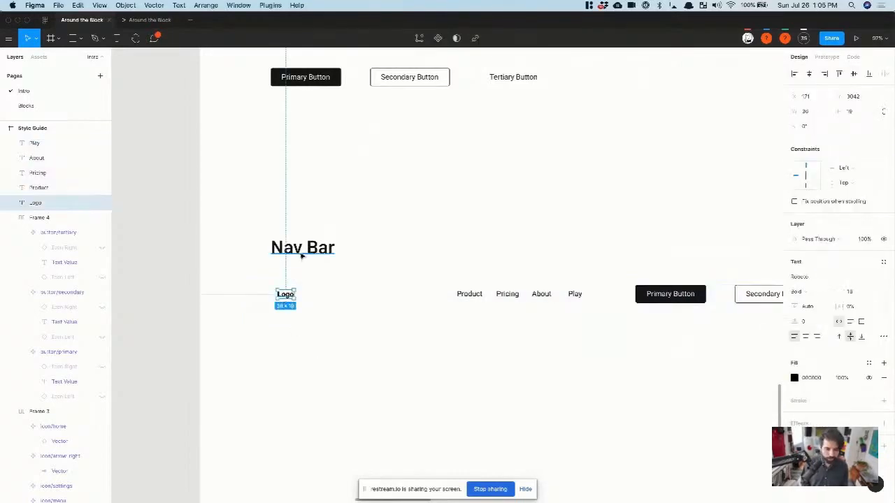
shift+click(302, 251)
click(794, 73)
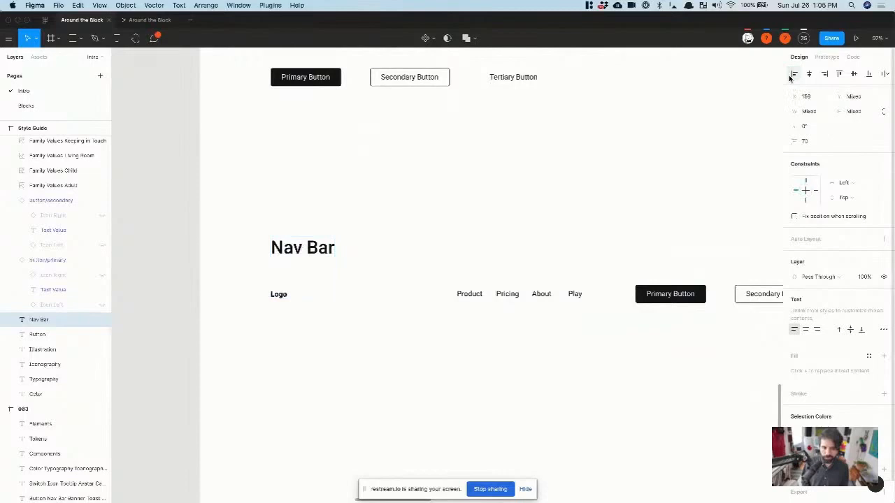
click(332, 360)
- Apply the body/base text style to the Product, Pricing, About and Play links
click(281, 297)
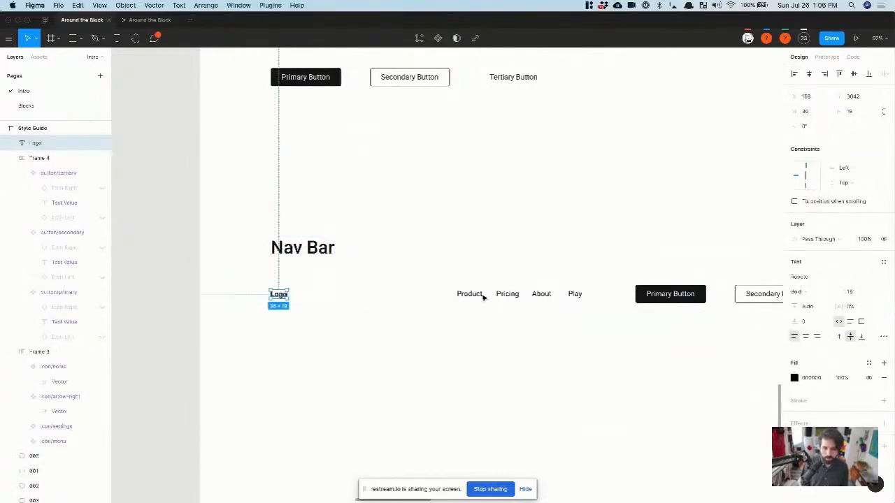
drag(605, 288, 435, 334)
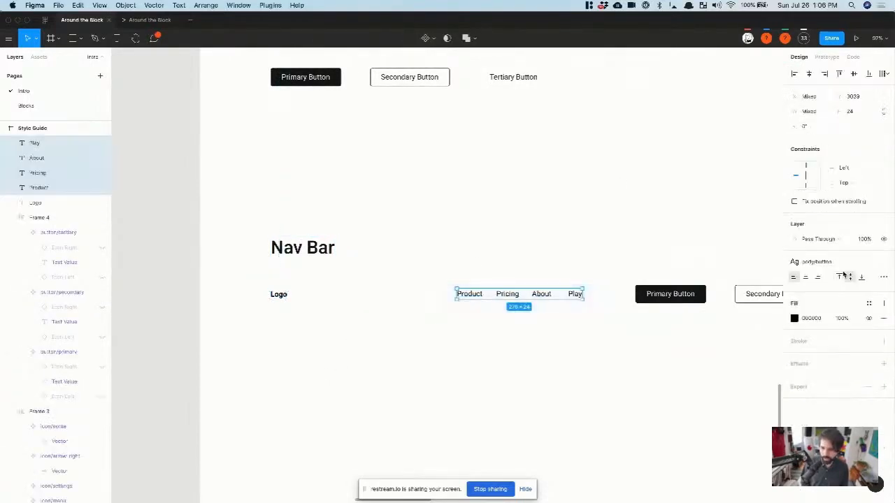
mouse_move(815, 265)
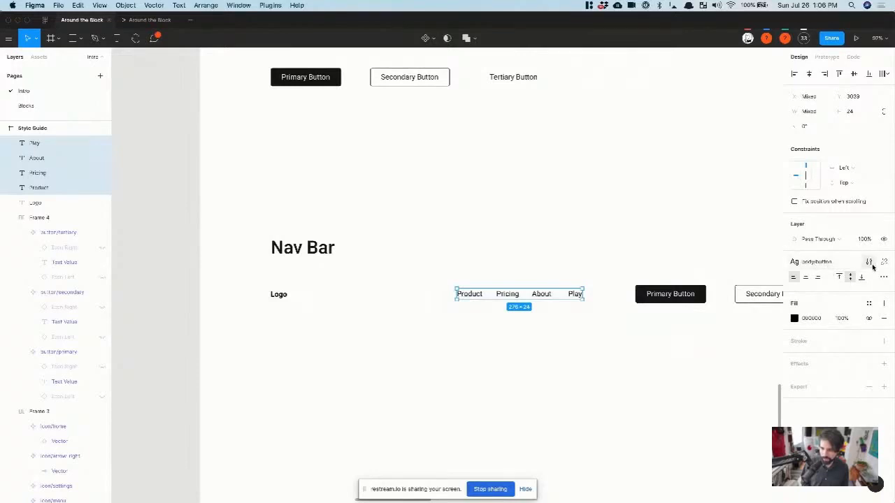
click(832, 262)
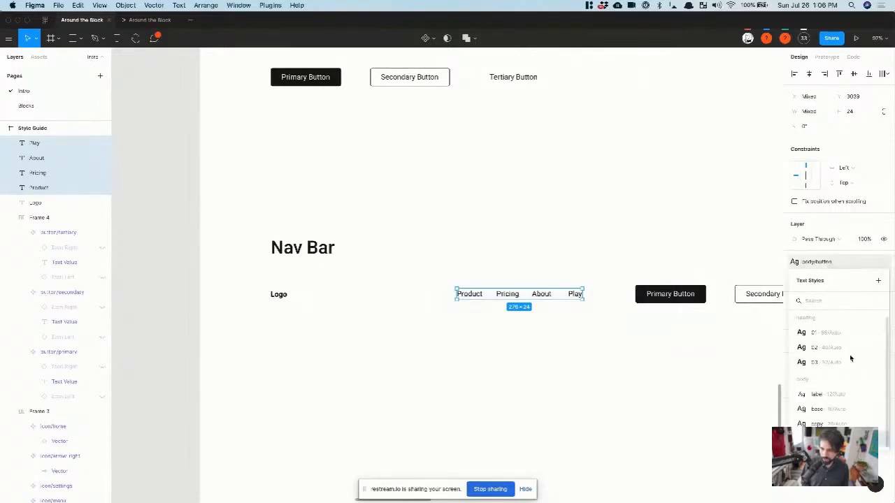
click(852, 422)
drag(241, 284, 322, 327)
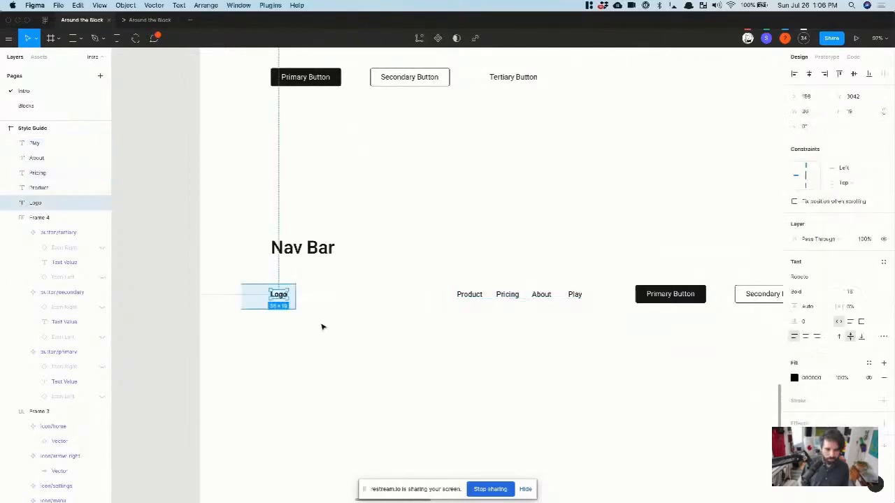
click(560, 350)
- Edit the body/base text style used by the Play link and set its line height to 24
click(575, 294)
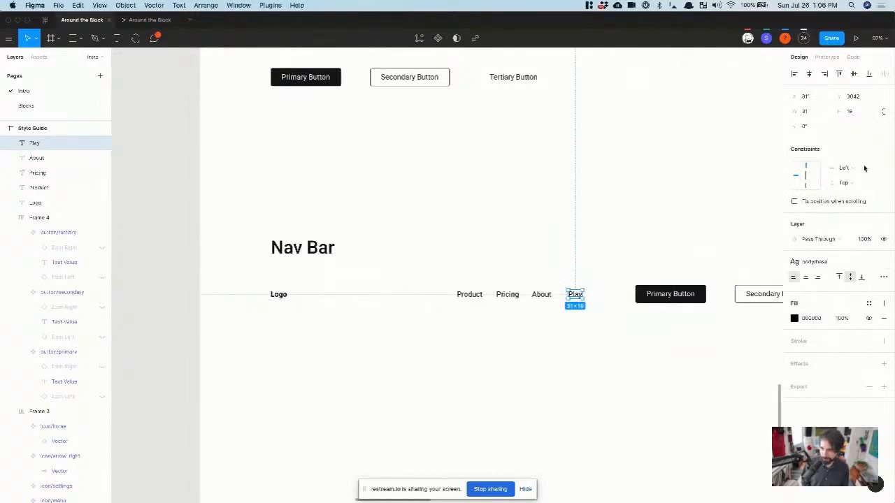
click(868, 263)
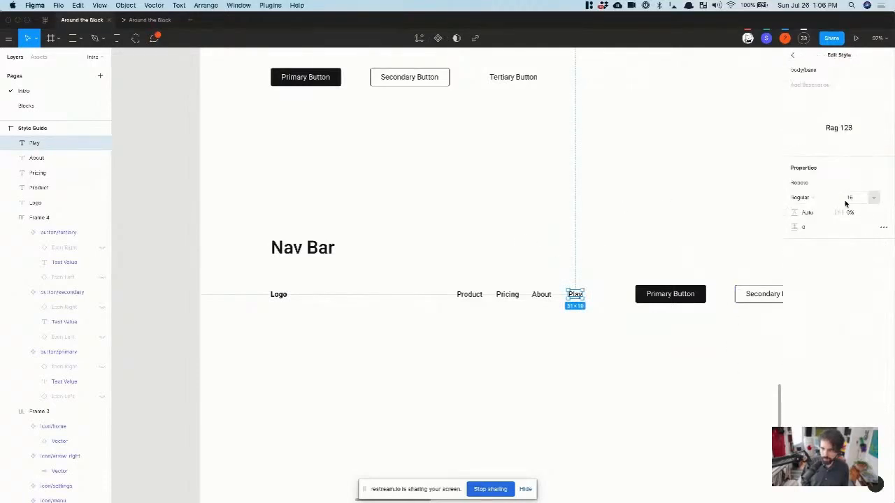
click(809, 214)
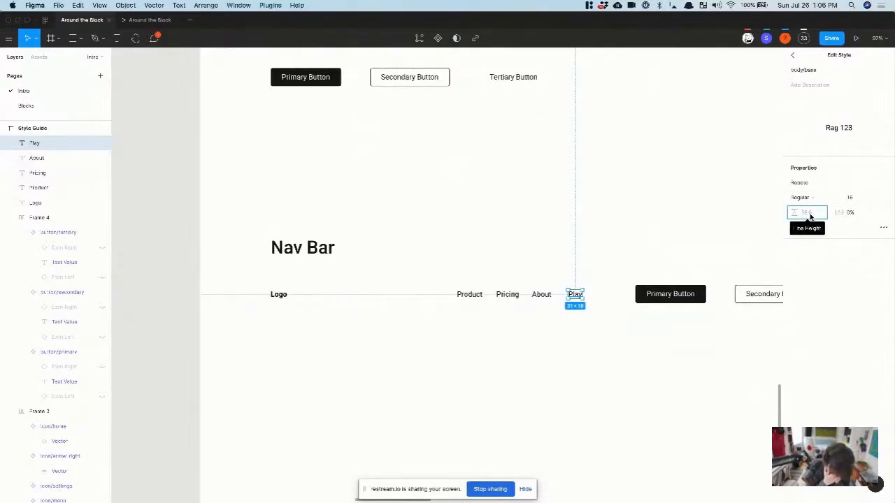
text(16*1.5)
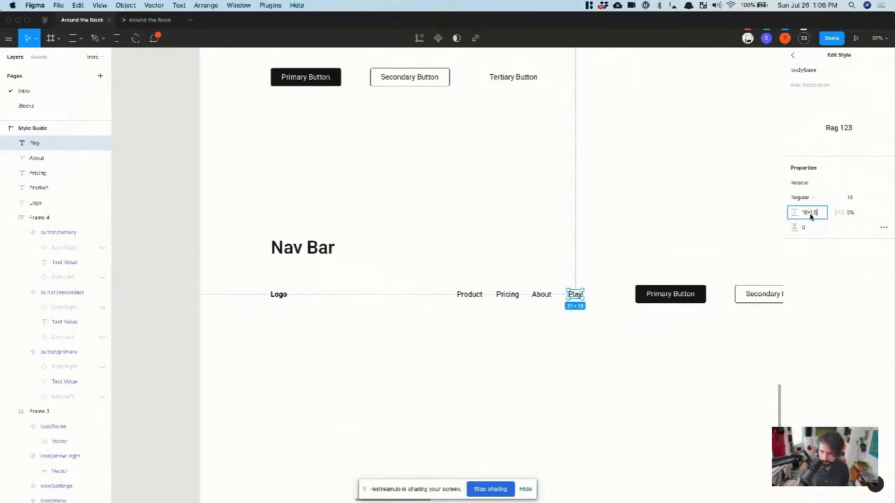
key(Return)
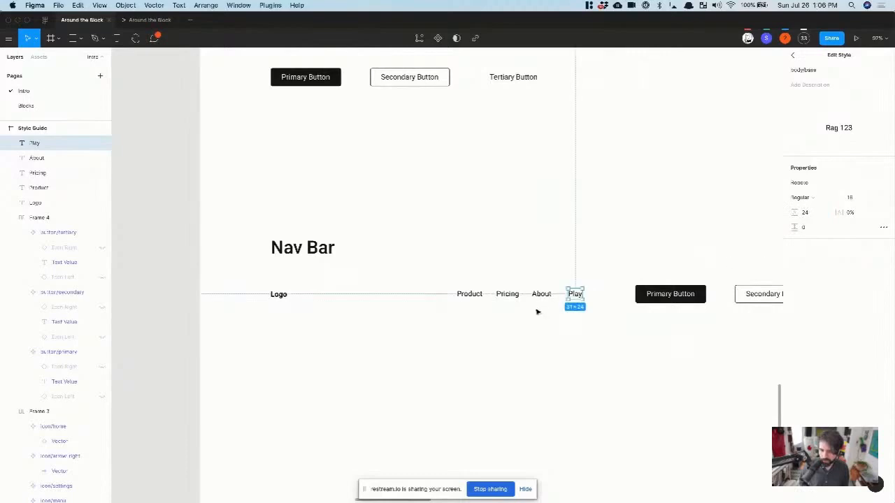
scroll(599, 291, up, 5)
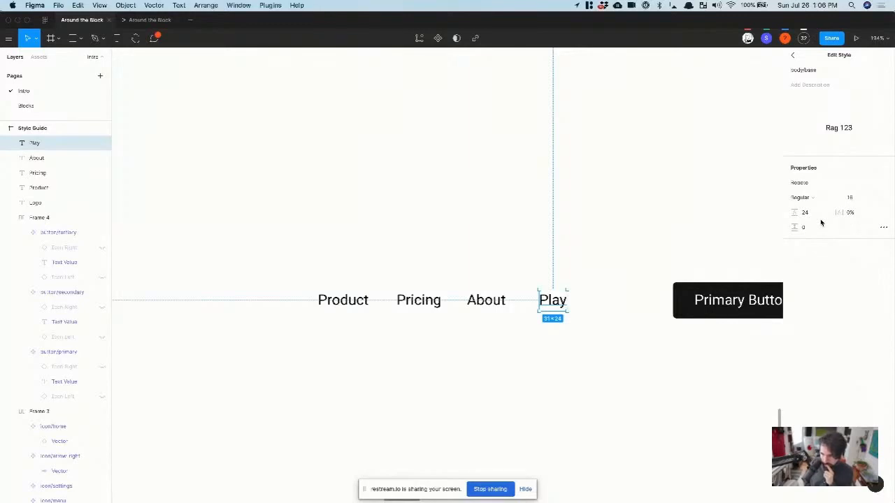
click(573, 208)
key(shift+1)
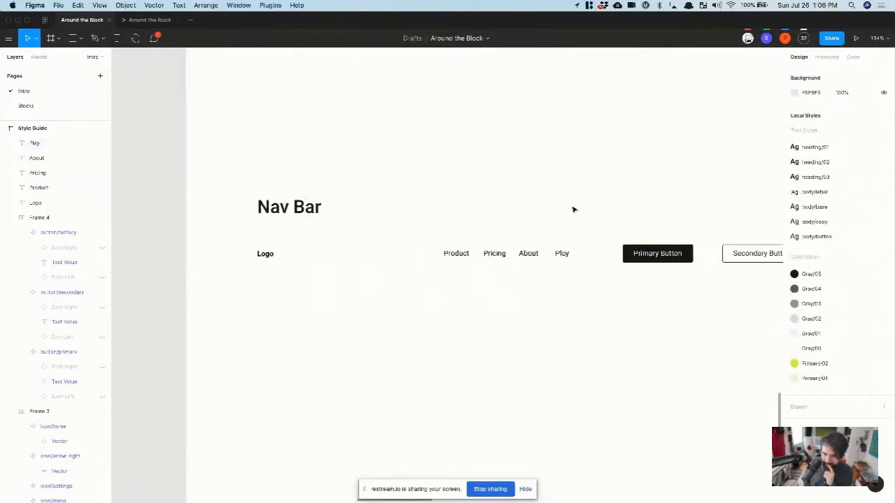
click(447, 239)
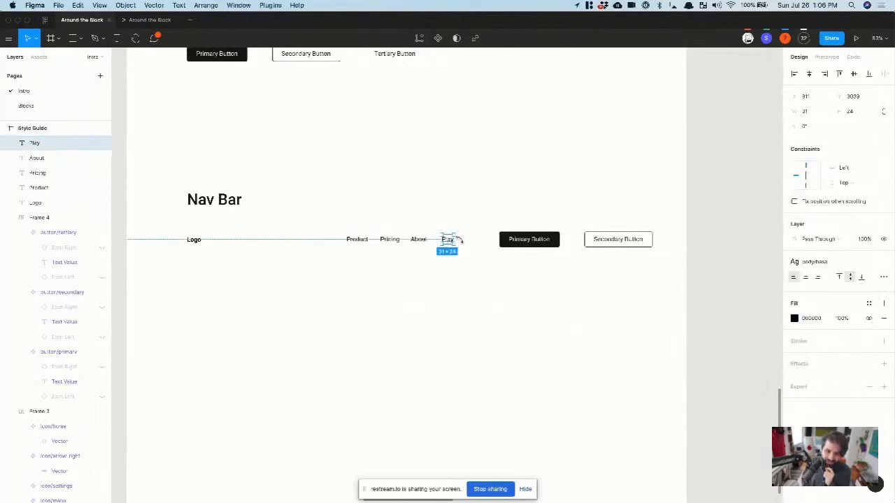
click(421, 239)
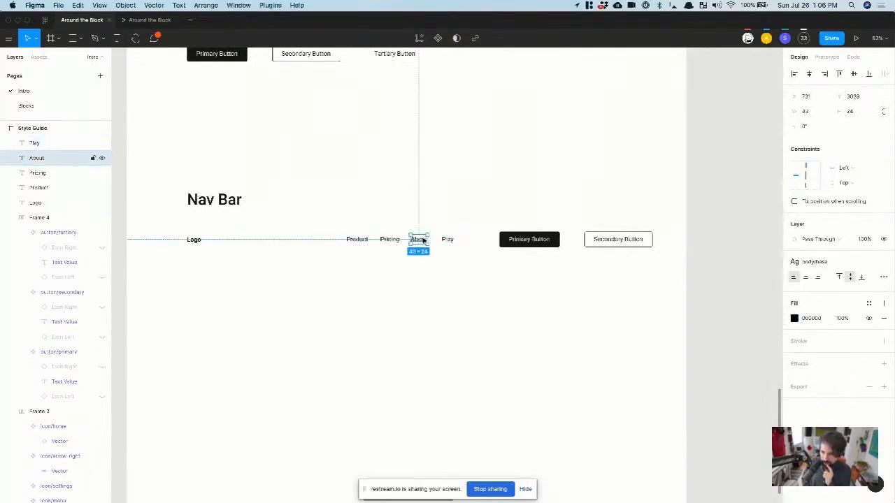
click(471, 230)
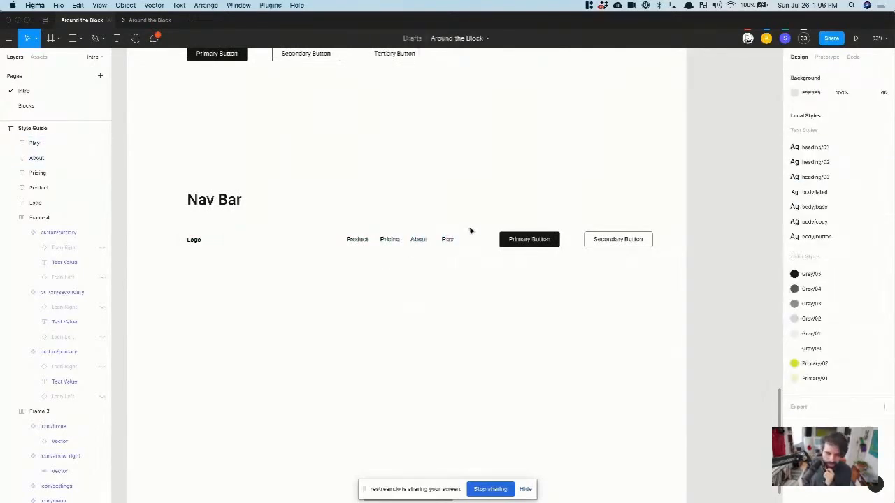
- Duplicate the Play link directly below the original and apply the body/label text style to the copy
scroll(471, 230, up, 3)
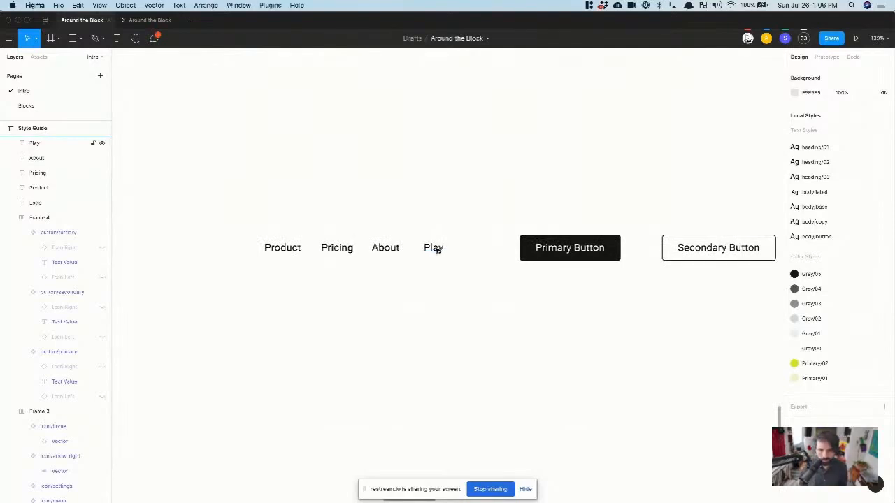
alt+drag(434, 248, 440, 306)
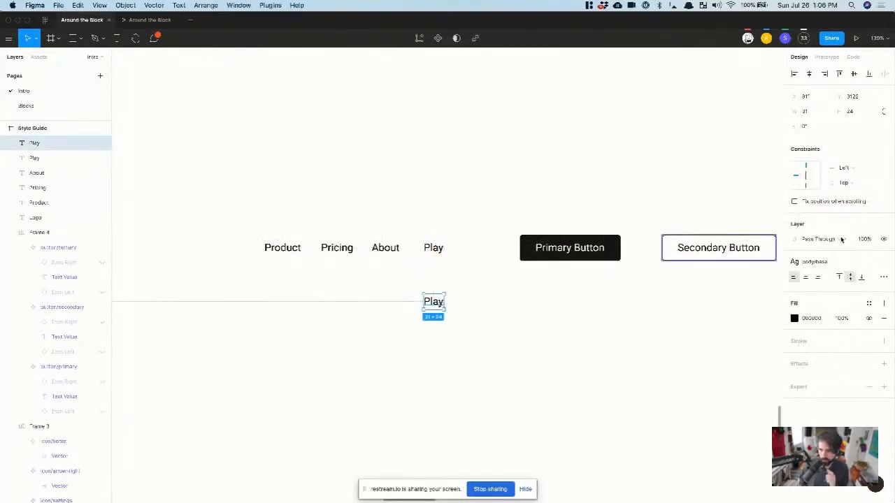
click(830, 259)
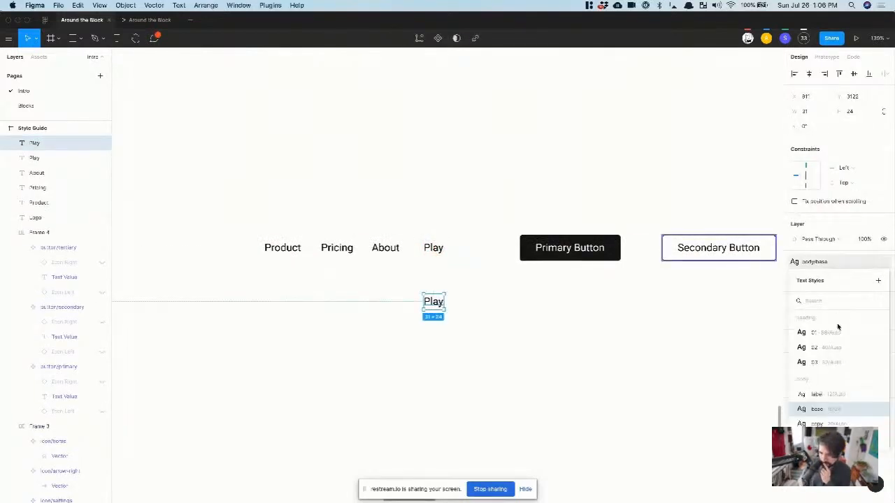
click(852, 395)
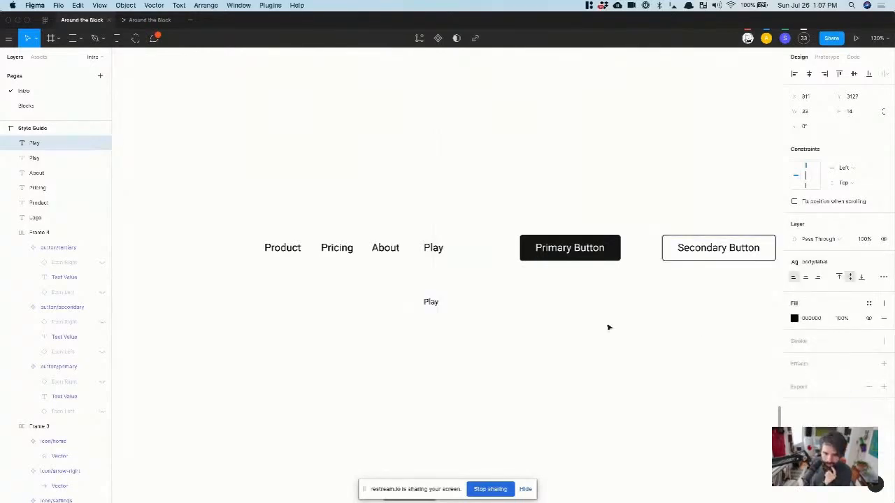
- Edit the body/label text style used by the duplicated Play text and set its line height to 18
click(869, 262)
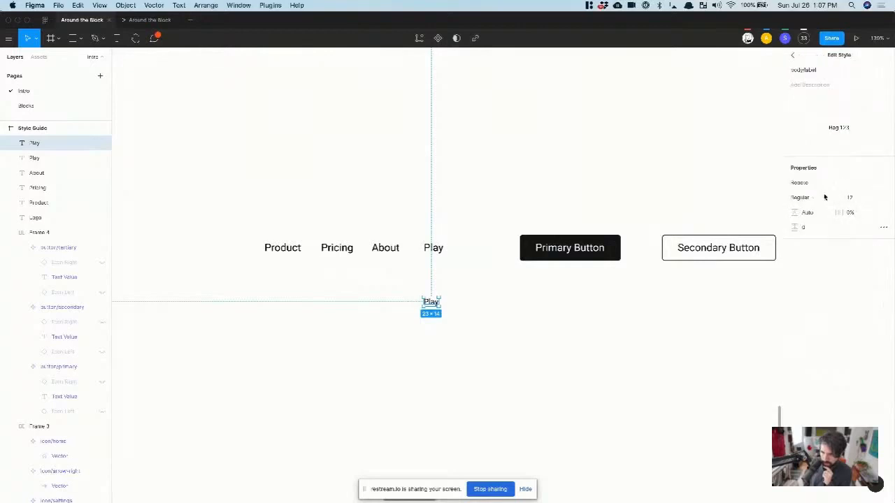
click(811, 213)
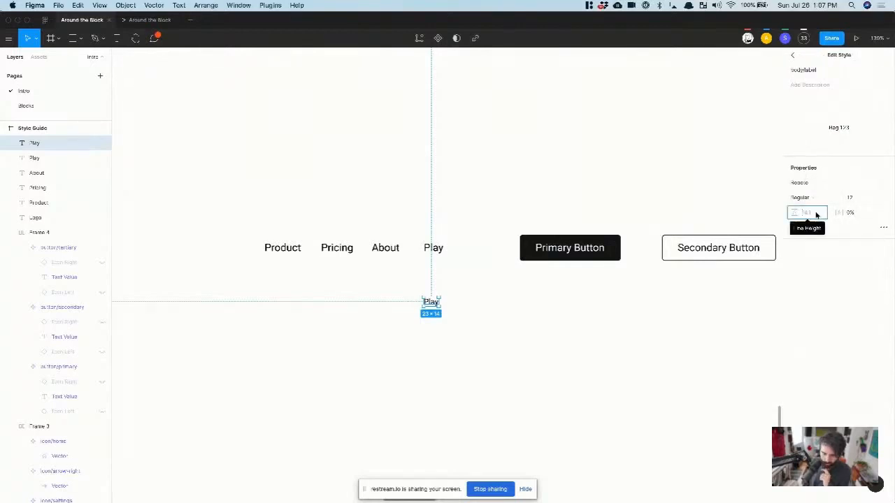
text(124)
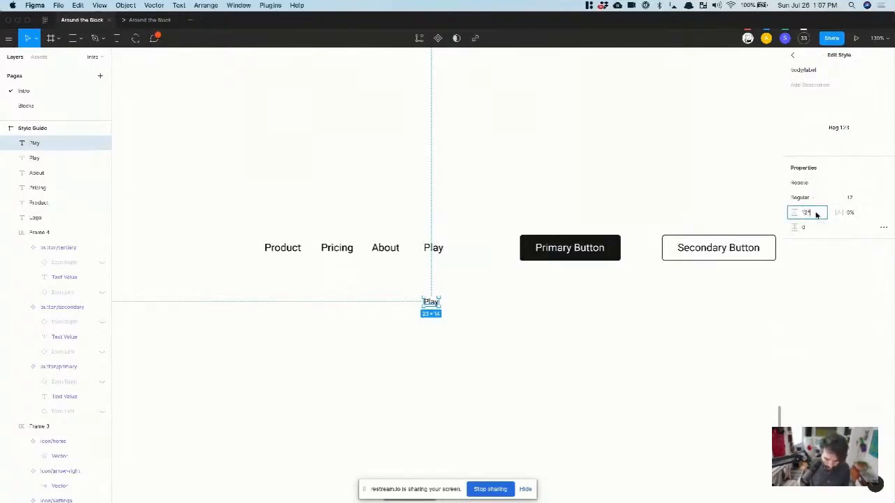
text(+4)
key(Return)
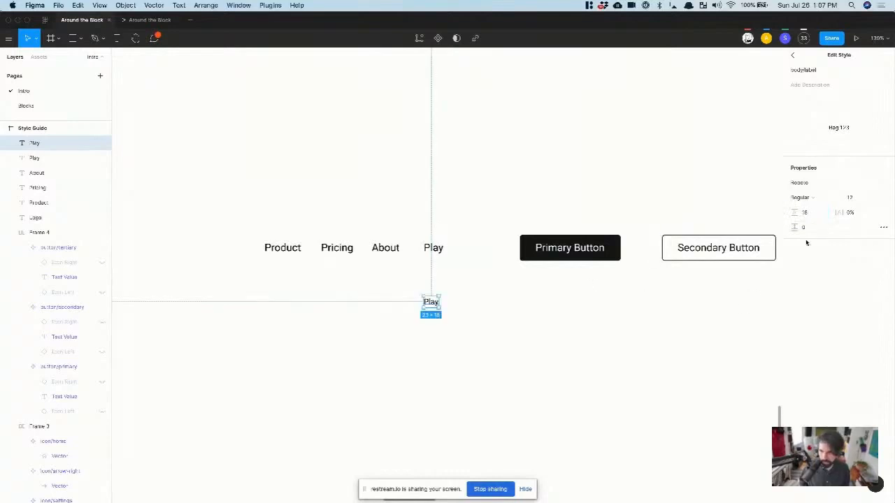
click(589, 362)
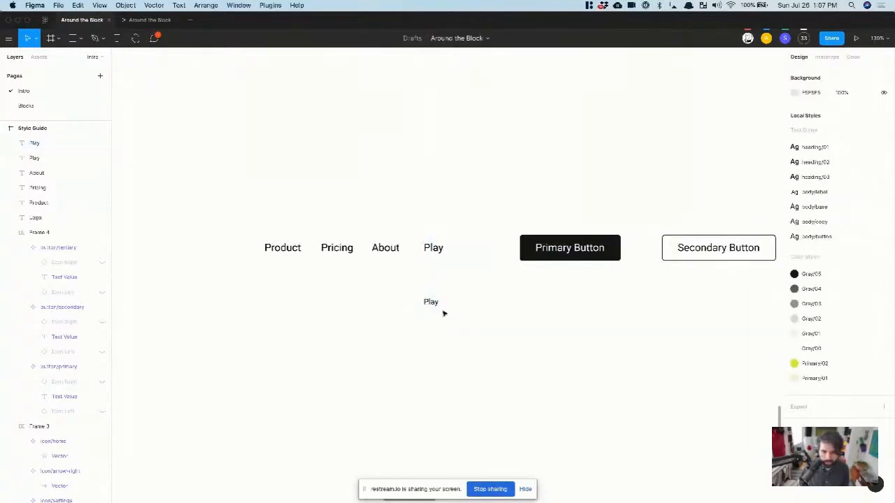
- Duplicate the small Play label directly below itself and apply the body/copy text style to the copy
alt+drag(433, 303, 443, 342)
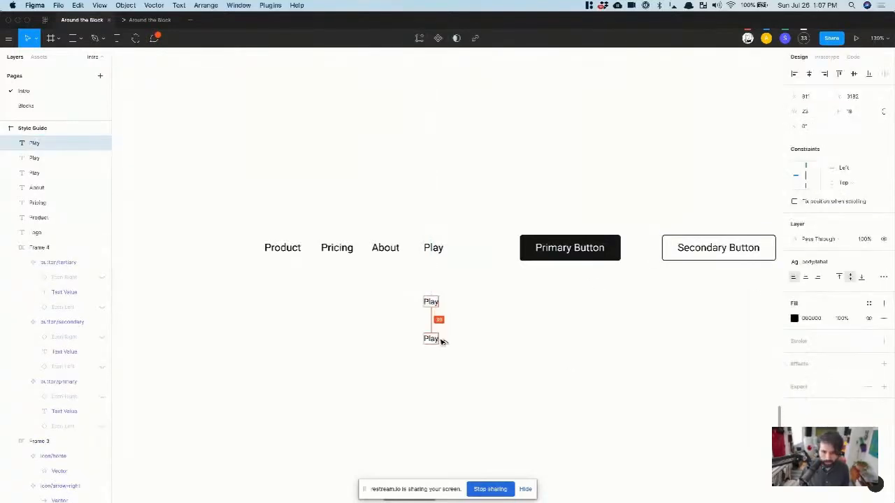
click(818, 262)
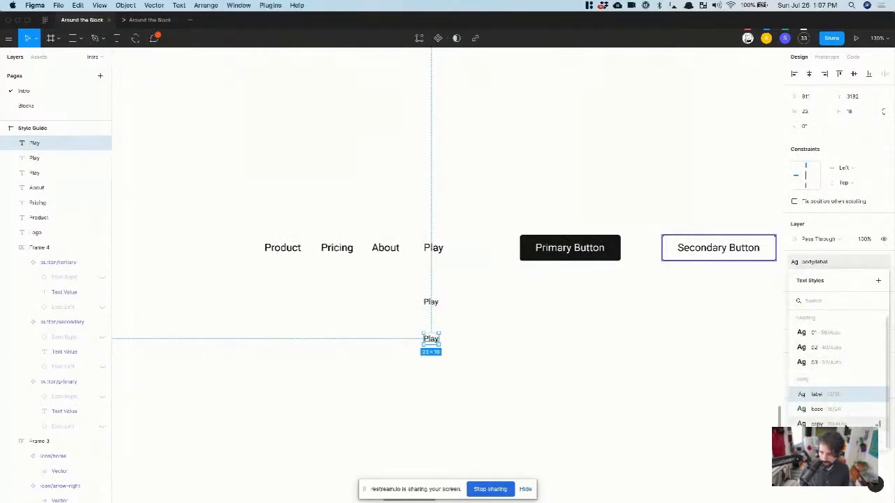
click(876, 424)
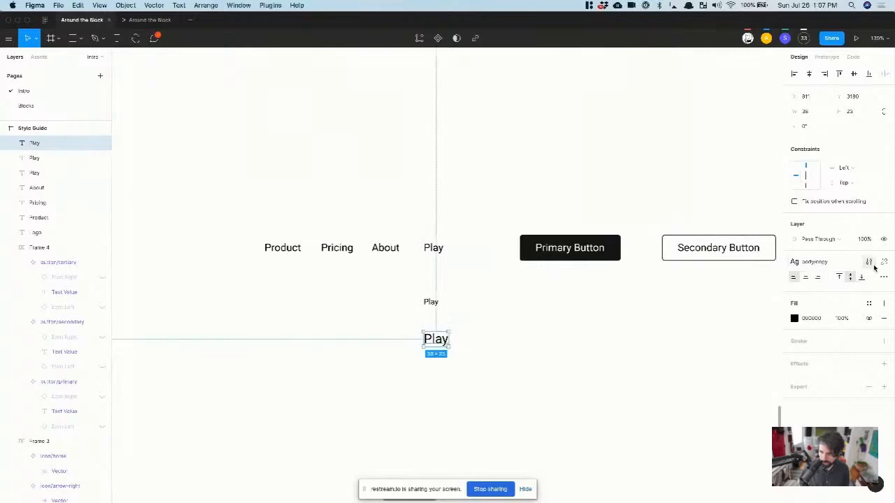
- Edit the body/copy text style and set its line height to 28
click(871, 263)
click(814, 217)
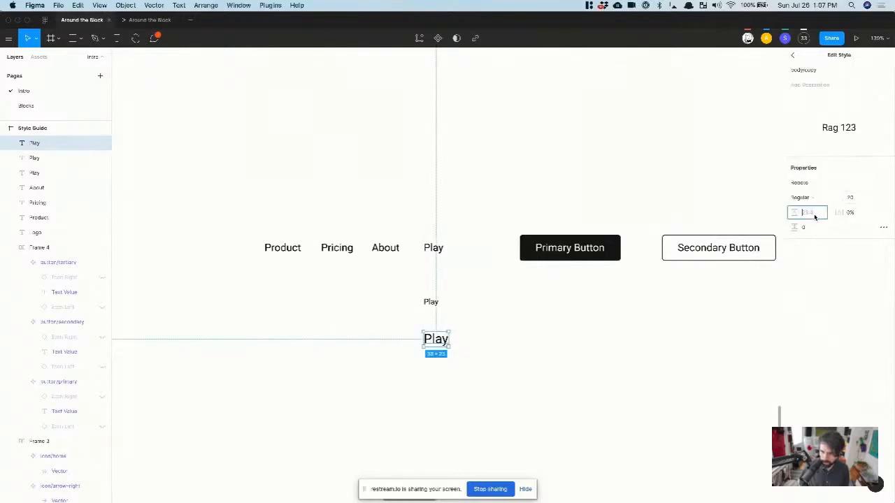
text(20)
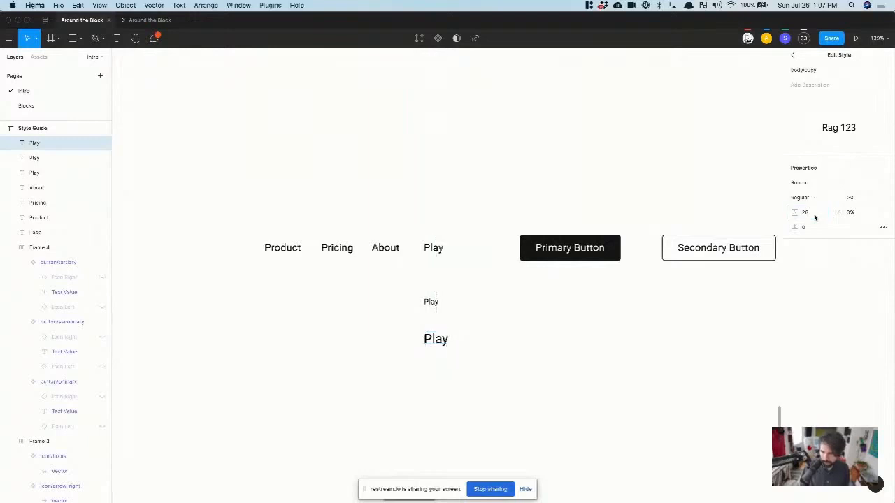
key(Return)
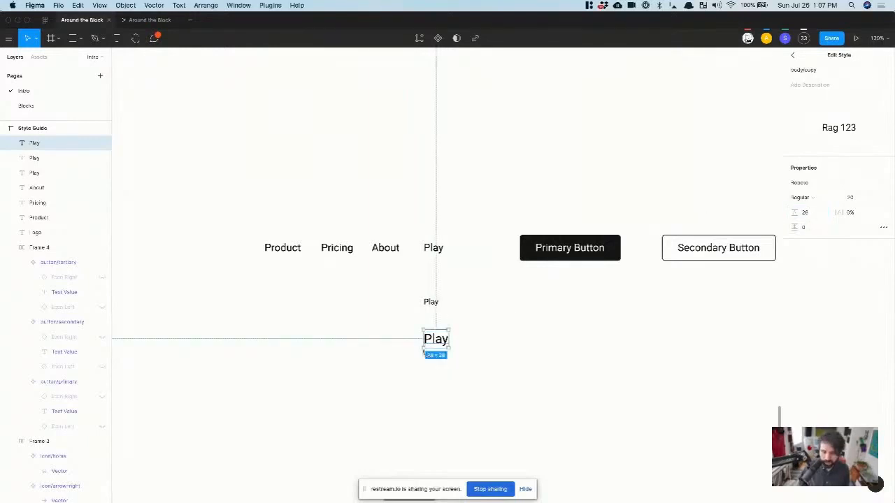
- Duplicate the body/copy Play text to its right and apply the heading/01 text style to the copy
scroll(428, 350, up, 2)
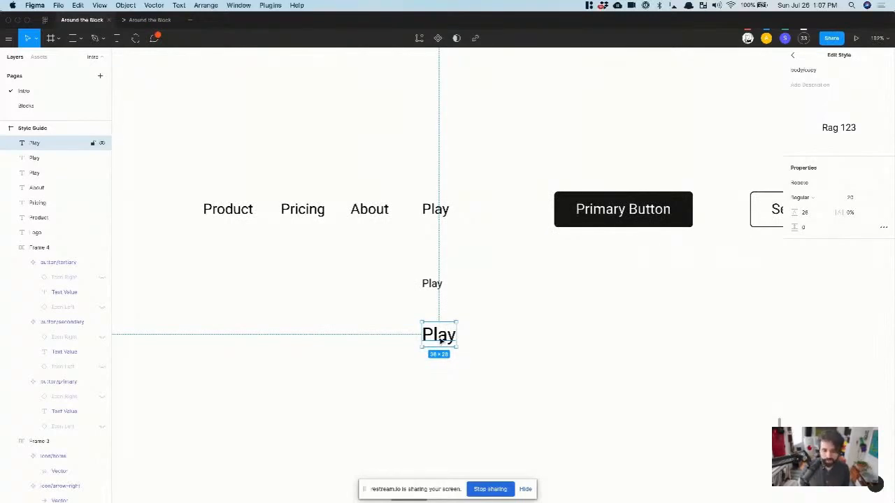
scroll(440, 340, down, 2)
drag(438, 336, 500, 336)
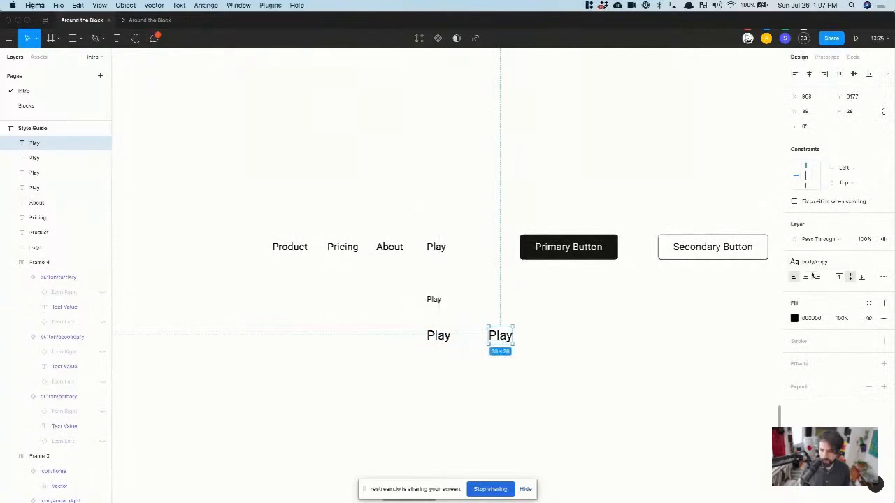
click(815, 261)
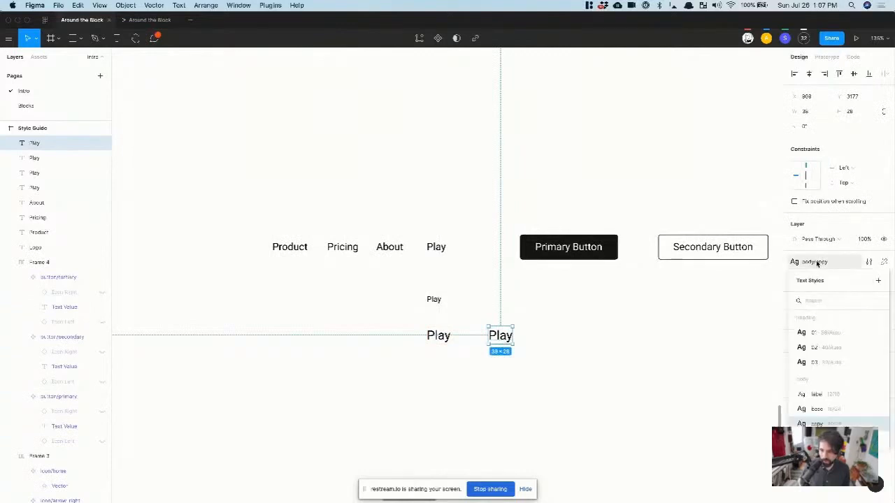
click(833, 333)
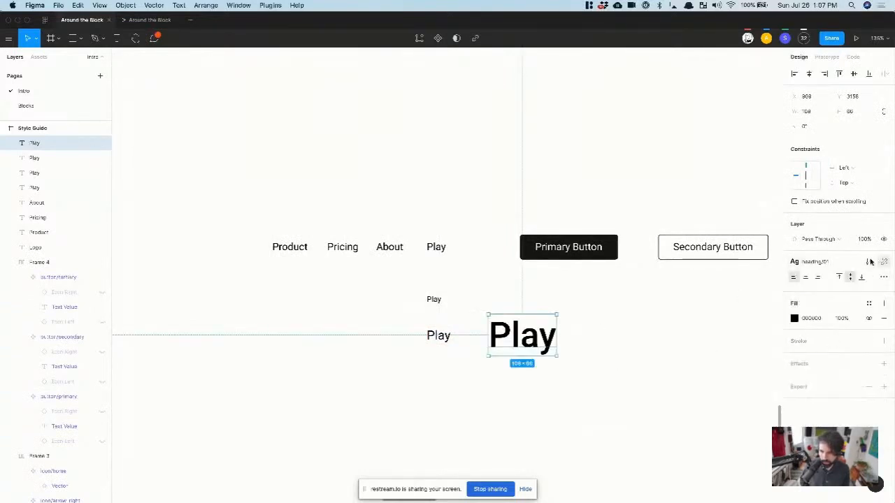
- Edit the heading/01 text style and set its line height to 62
click(869, 262)
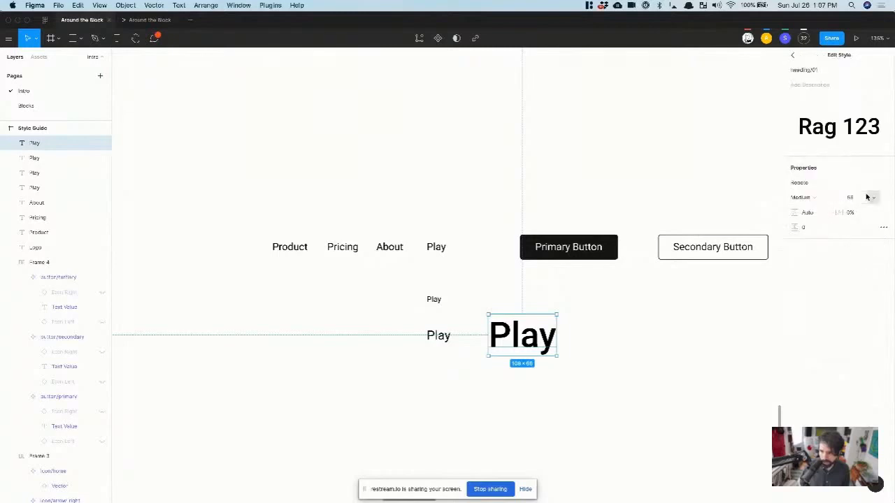
click(809, 214)
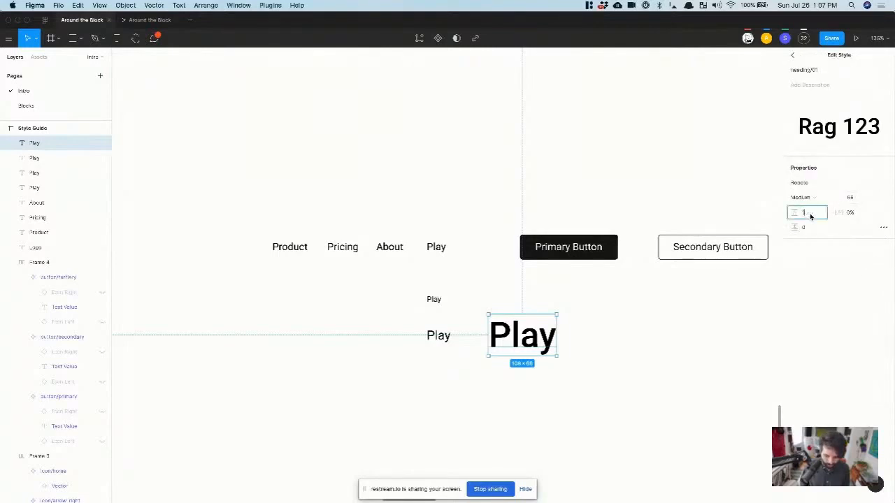
text(58)
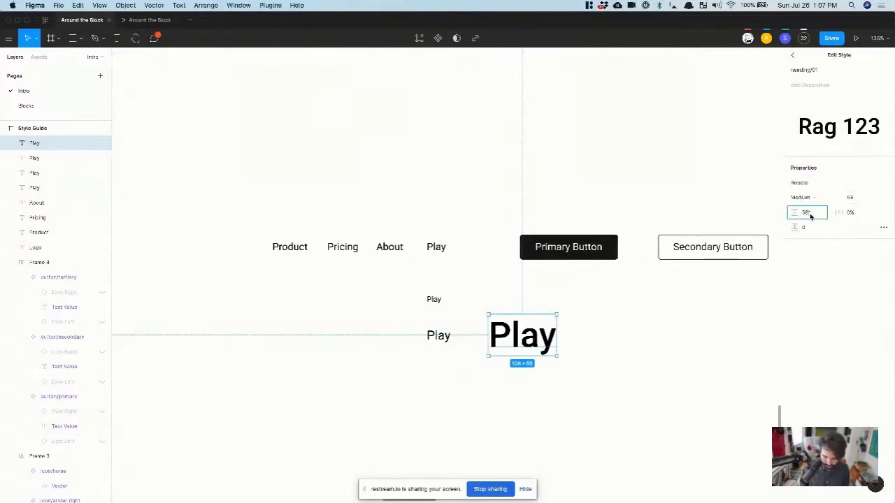
text(*1.1)
key(Return)
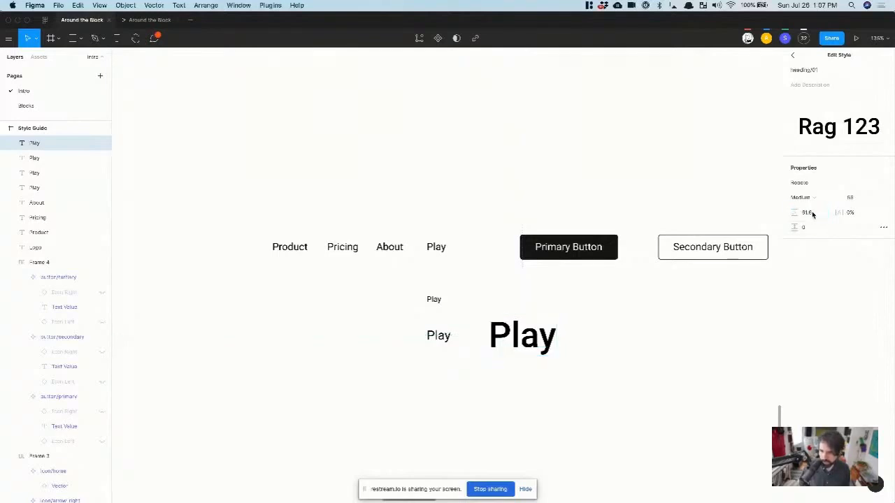
click(809, 213)
text(8)
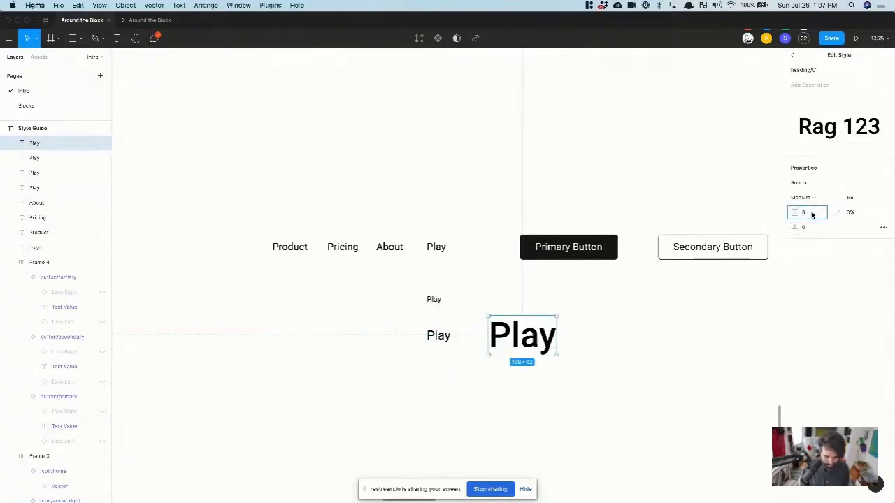
text(2)
key(Return)
click(565, 389)
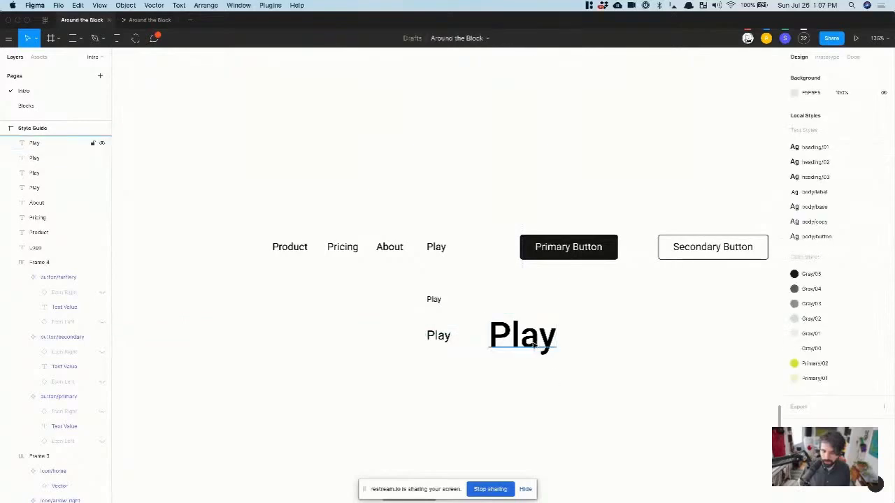
- Replace the large heading/01 Play text with "It looks" and "Better" on two lines
double_click(533, 335)
key(BackSpace)
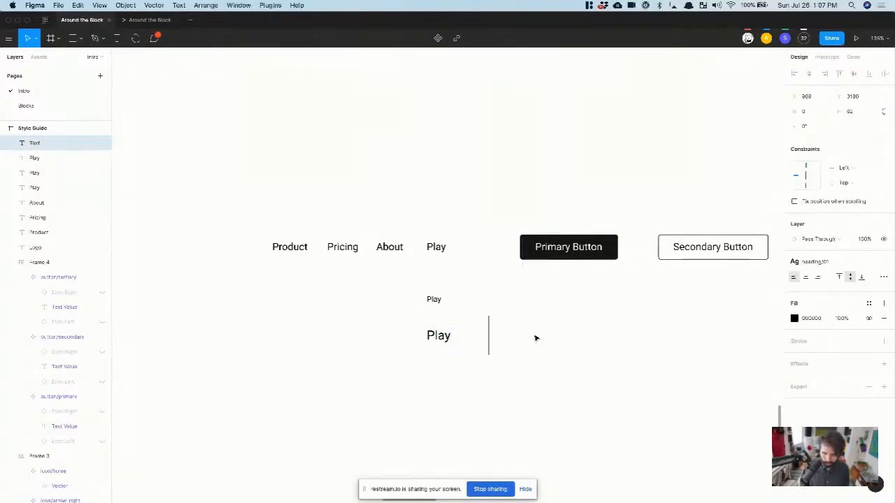
text(It looks)
key(Return)
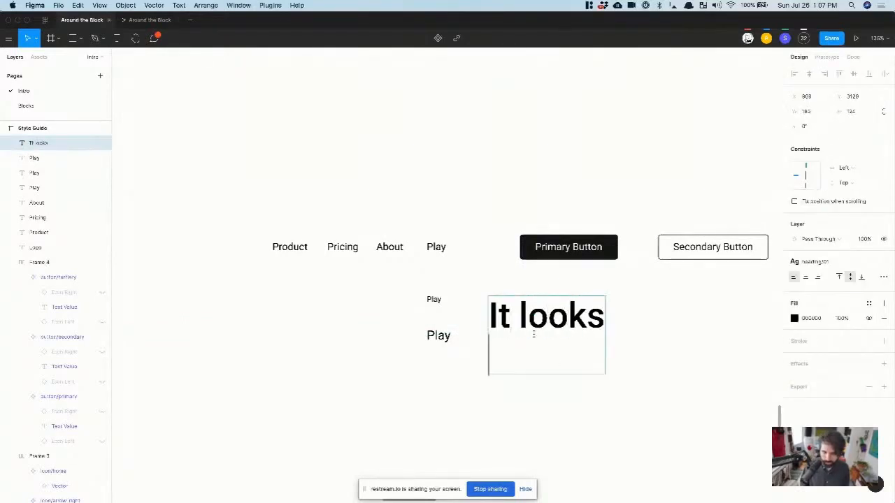
text(Better)
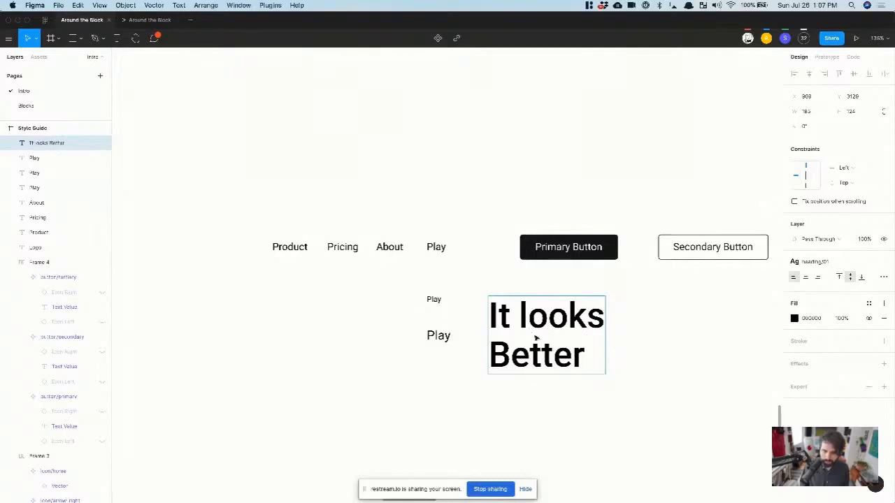
key(Escape)
- Edit the heading/01 text style of the two-line sample and set its line height to 60
scroll(583, 340, right, 3)
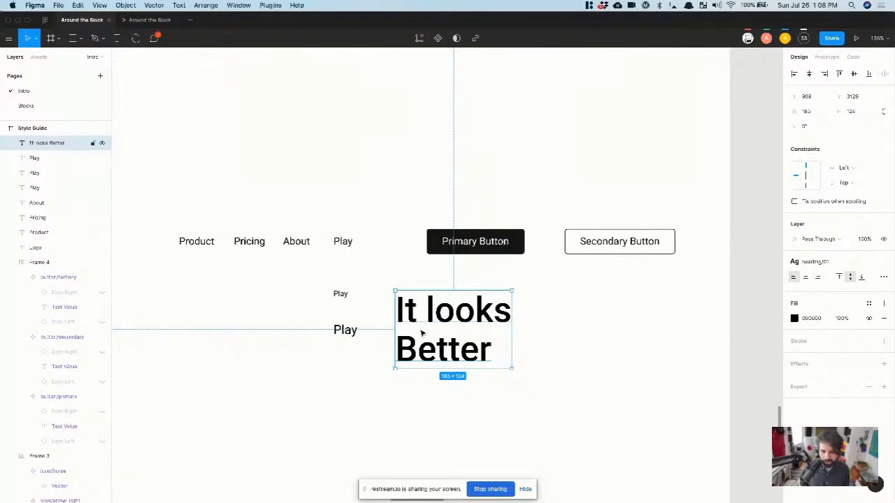
ctrl+scroll(417, 336, up, 5)
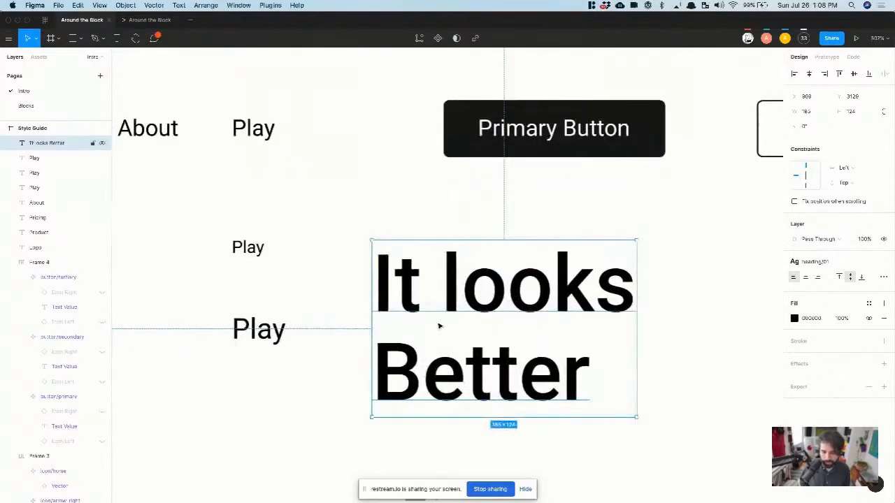
ctrl+scroll(438, 339, down, 3)
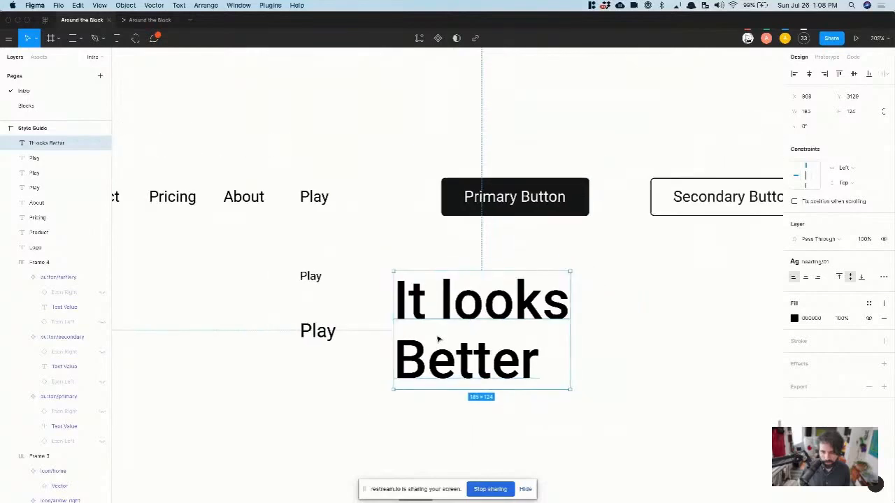
click(869, 261)
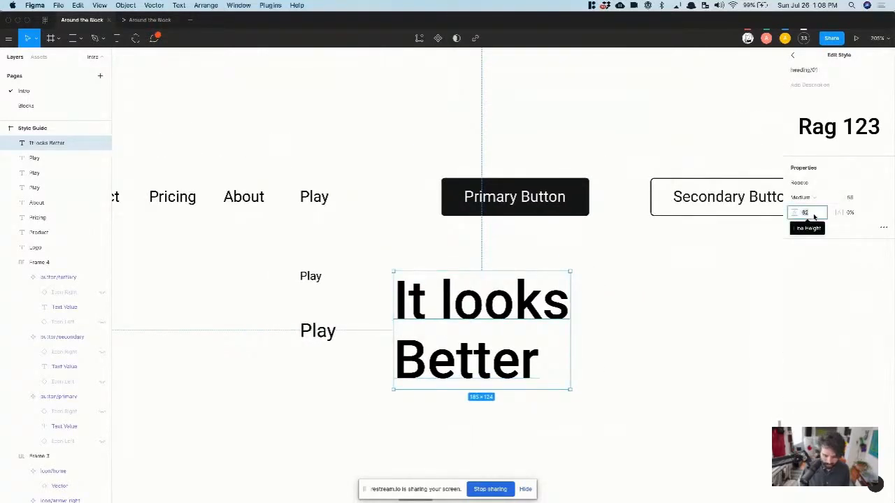
click(584, 336)
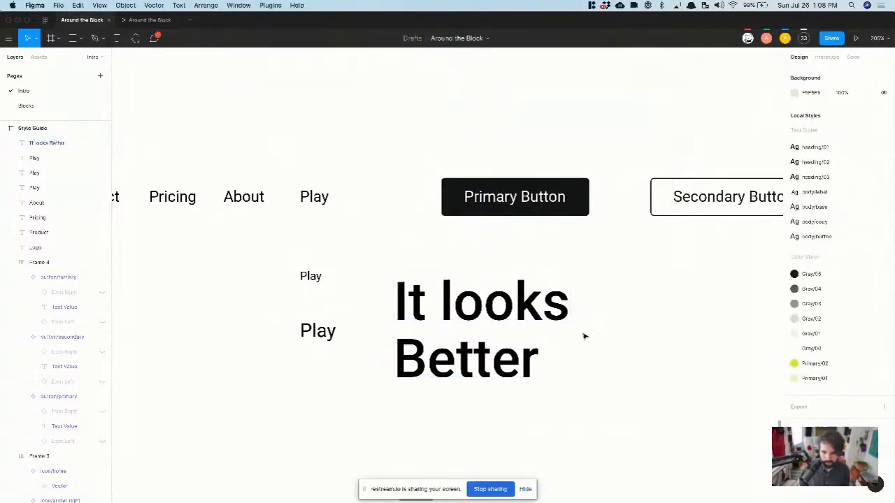
- Duplicate the "It looks Better" heading to the right below the Secondary Button and apply the heading/02 text style to the copy
click(559, 318)
scroll(558, 316, down, 3)
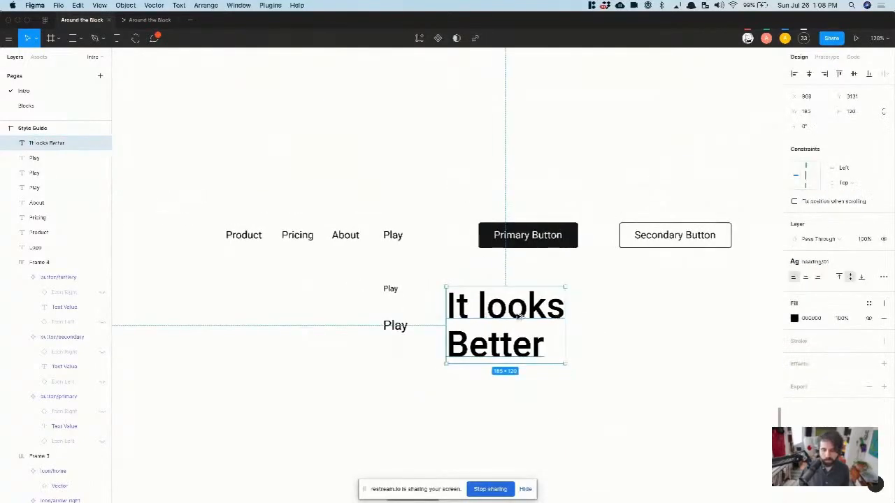
alt+drag(518, 316, 695, 316)
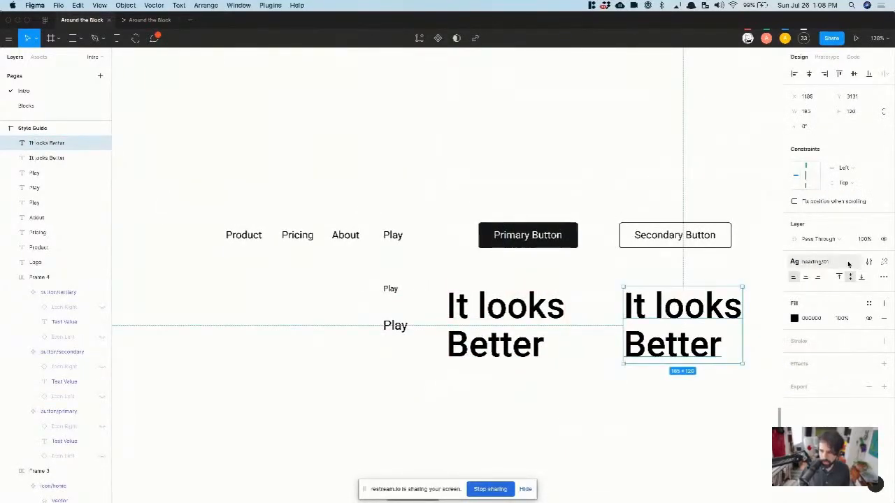
click(843, 263)
click(846, 354)
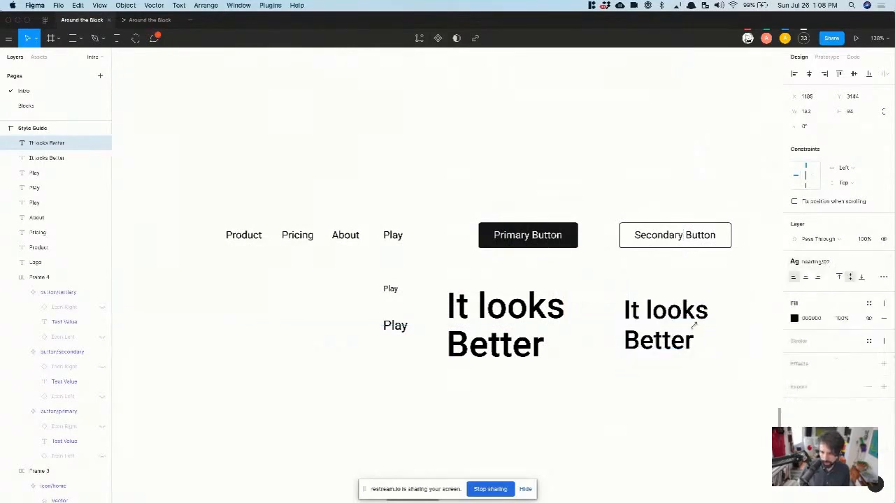
- Edit the heading/02 text style of the copied heading and set its line height to 48
scroll(681, 329, up, 3)
scroll(681, 328, right, 3)
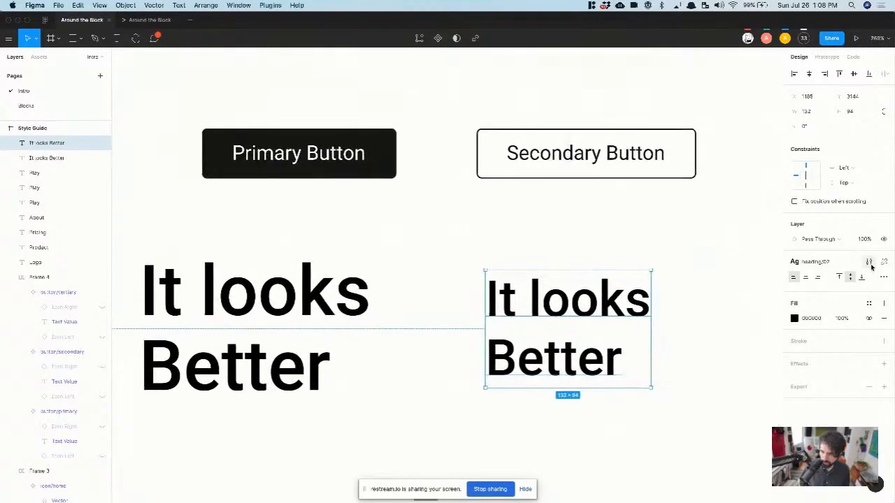
click(869, 263)
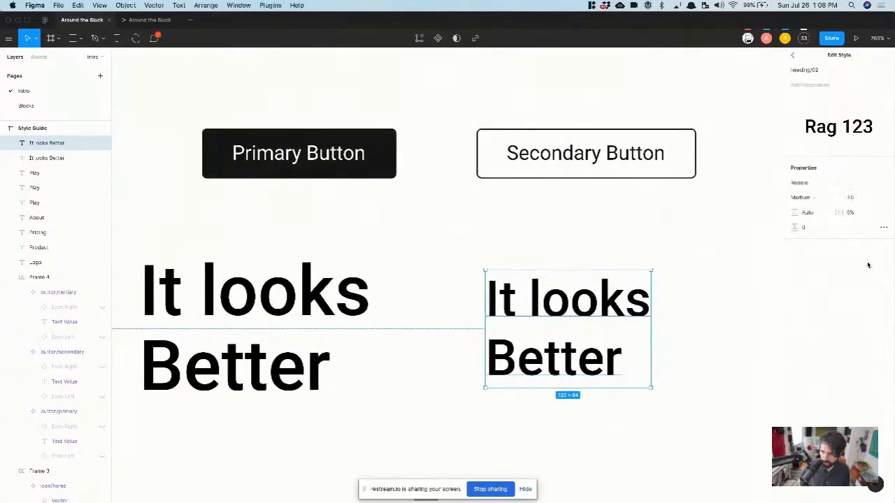
click(812, 215)
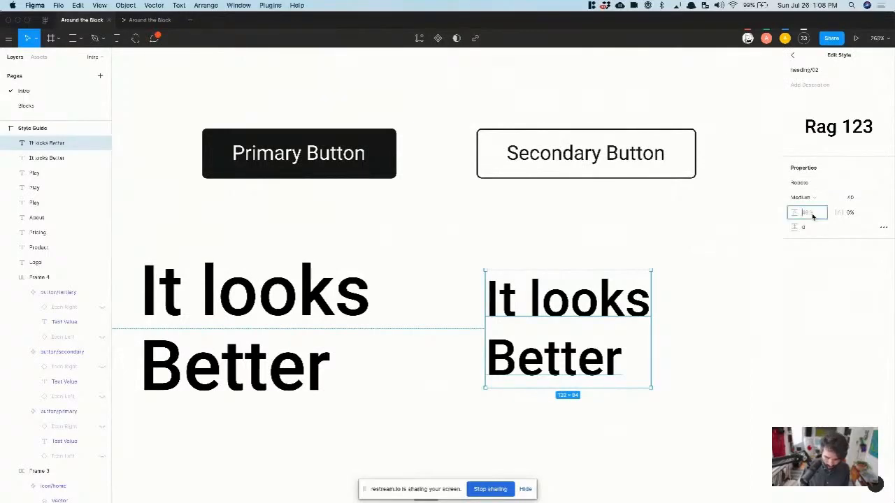
text(40%)
key(Return)
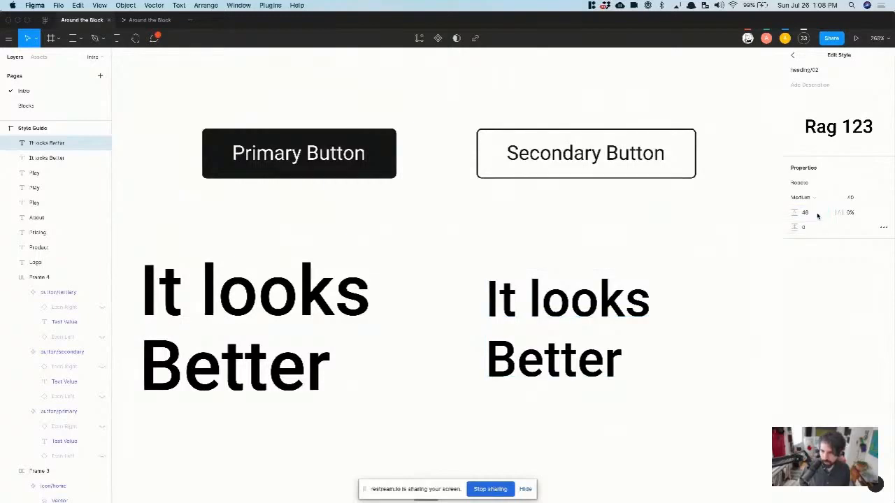
- Duplicate the heading/02 "It looks Better" sample directly below itself and apply the heading/03 text style to the copy
scroll(587, 355, down, 5)
scroll(588, 356, right, 3)
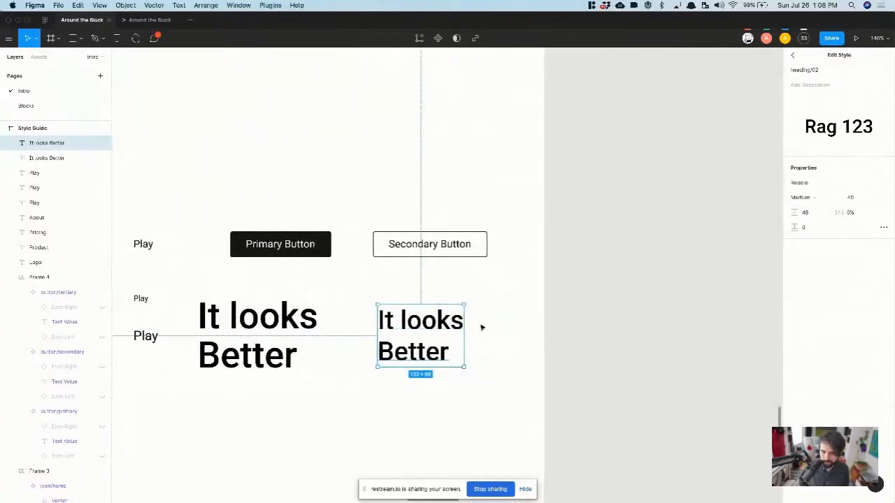
drag(440, 328, 446, 407)
scroll(440, 392, down, 3)
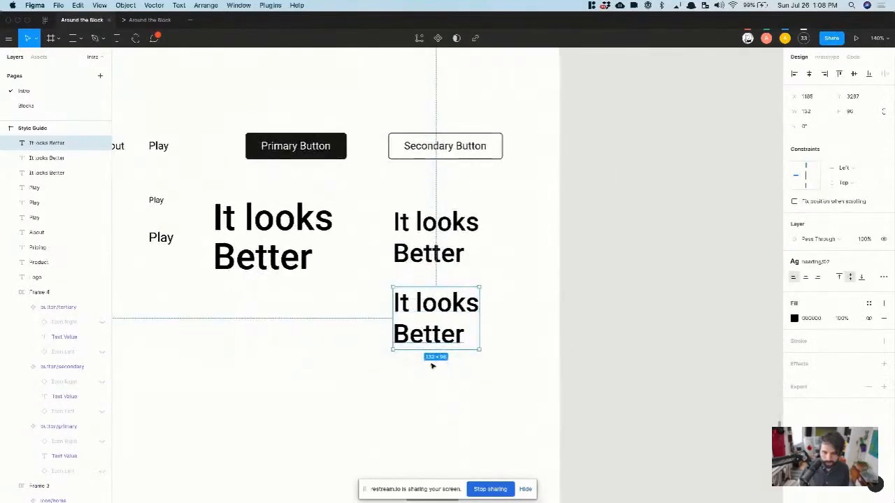
scroll(431, 363, up, 5)
click(797, 262)
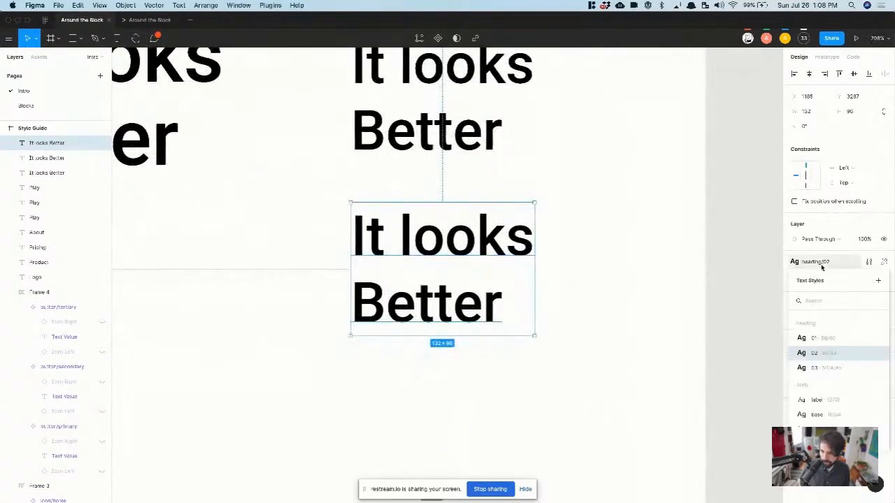
click(843, 368)
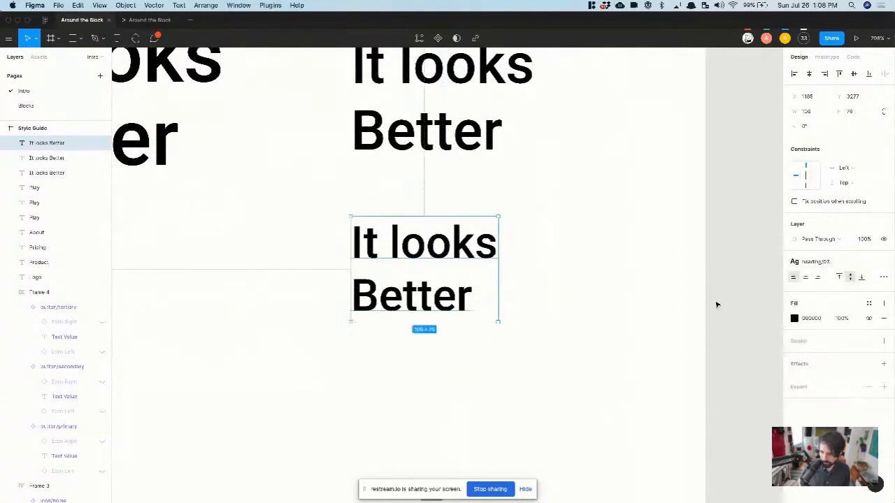
- Edit the heading/03 text style, entering a line height of 32*1.3 and rounding it to 42
click(866, 262)
click(815, 215)
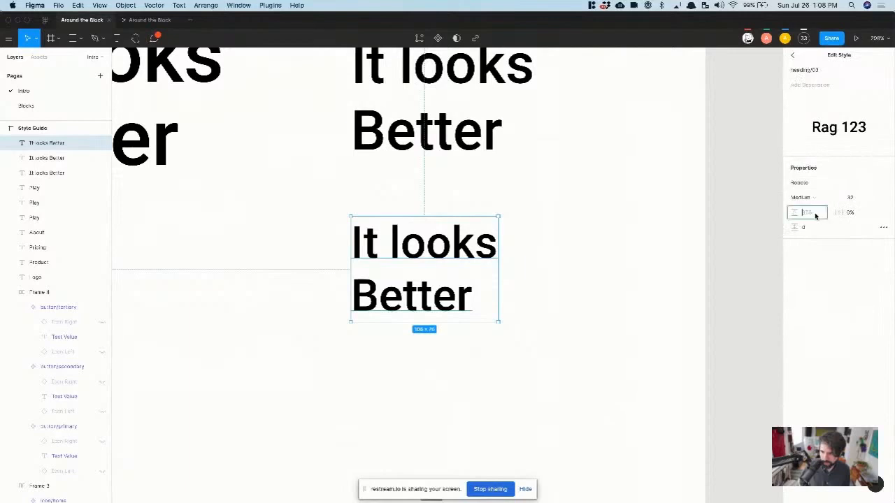
text(32*1.3)
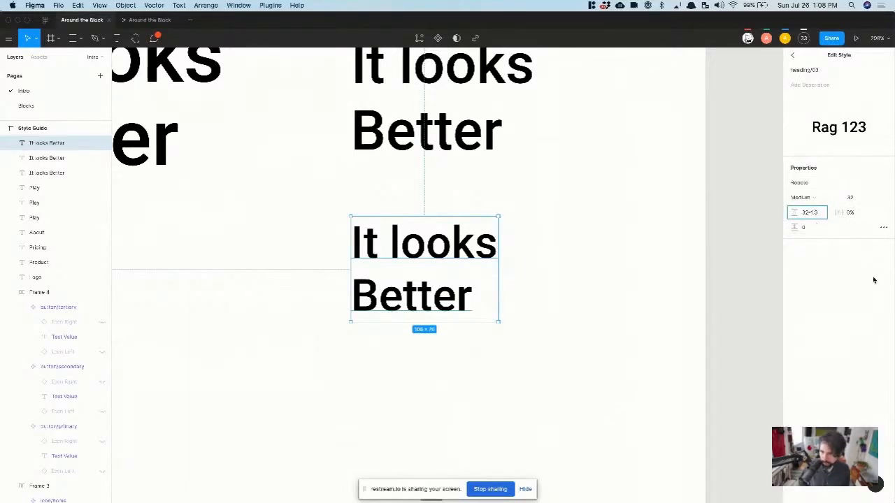
key(Return)
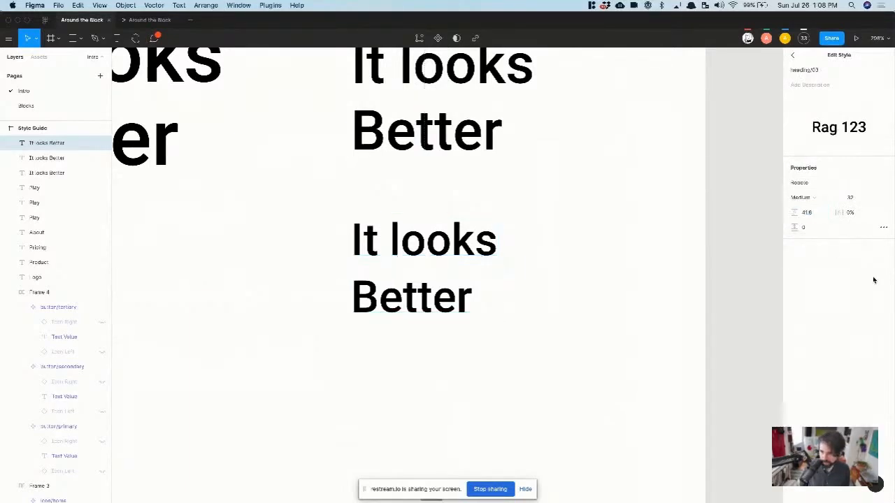
click(816, 214)
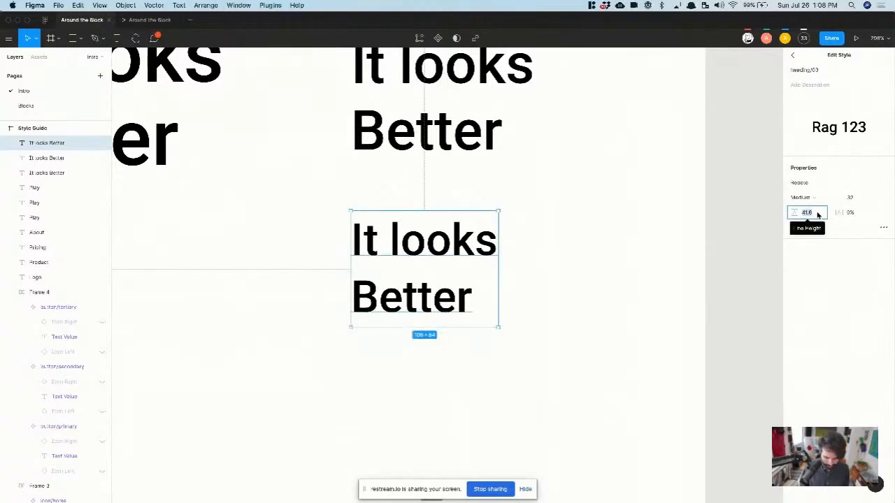
text(4)
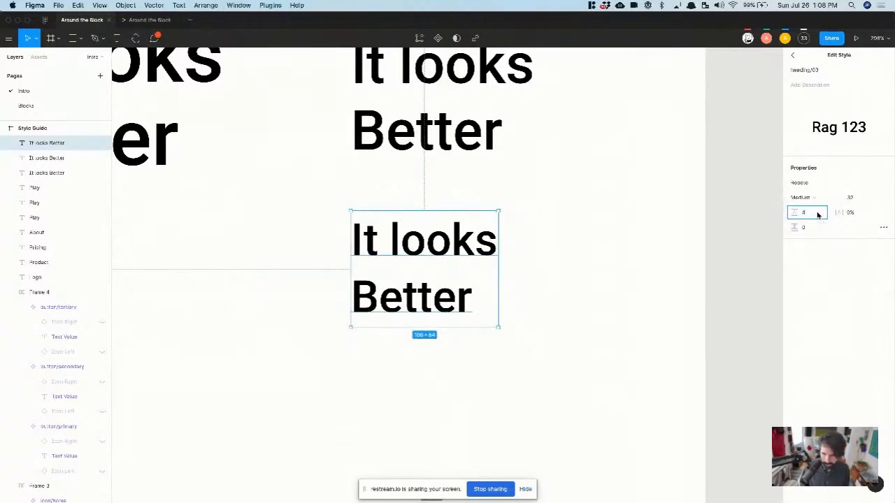
text(2)
key(Return)
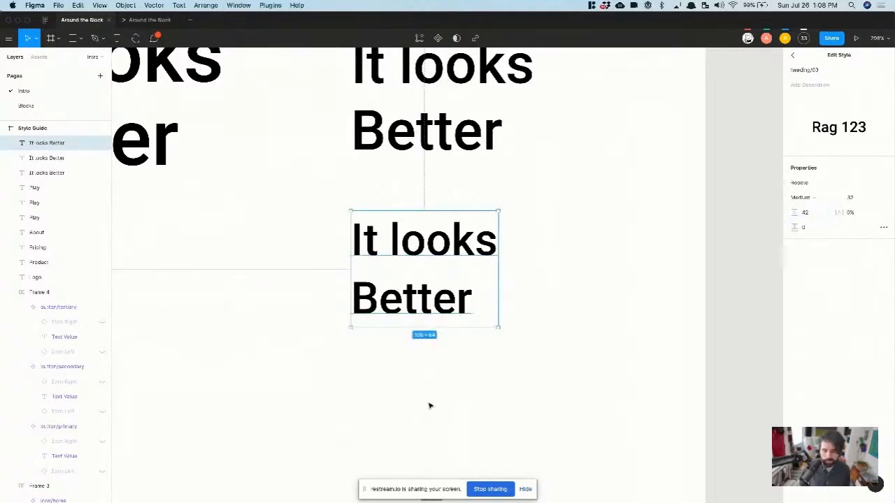
click(429, 406)
- Delete the three "It looks Better" sample headings below the nav bar buttons
scroll(430, 405, down, 10)
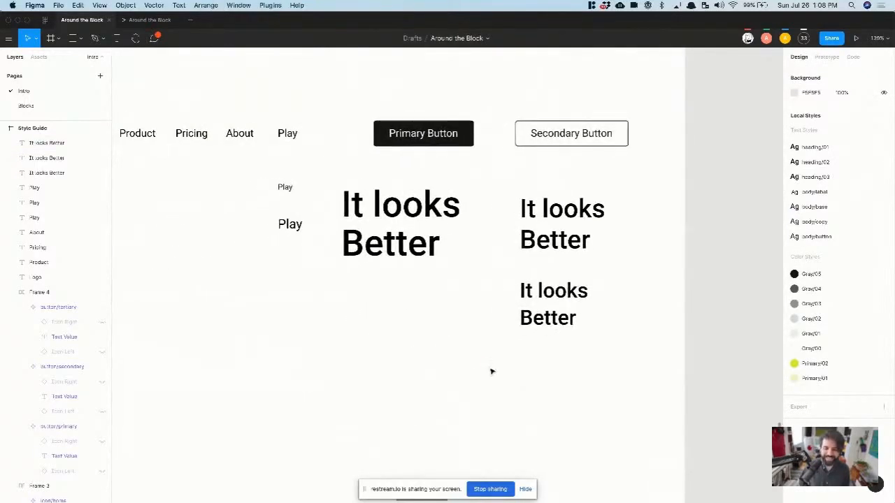
drag(491, 371, 629, 197)
shift+click(413, 215)
key(Delete)
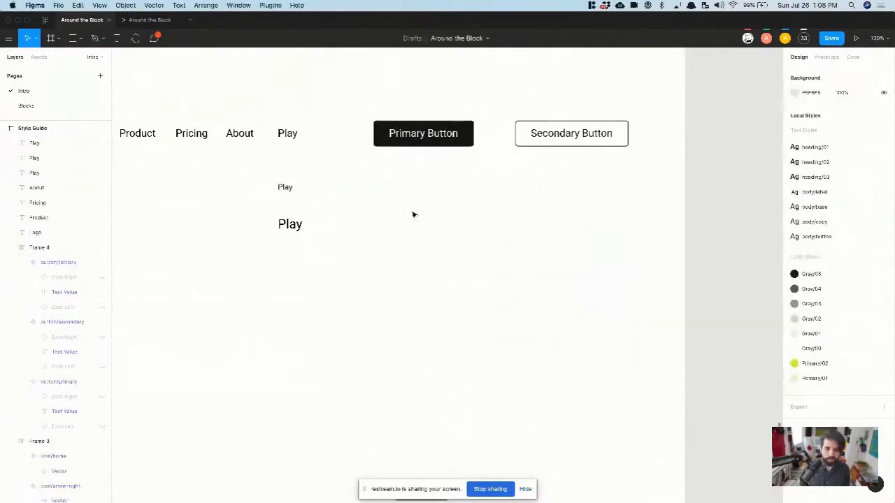
- Examine the Heading 1–3 and Body Label, Base and Copy samples in the Typography section for their applied text styles
scroll(413, 214, down, 5)
scroll(413, 214, up, 8)
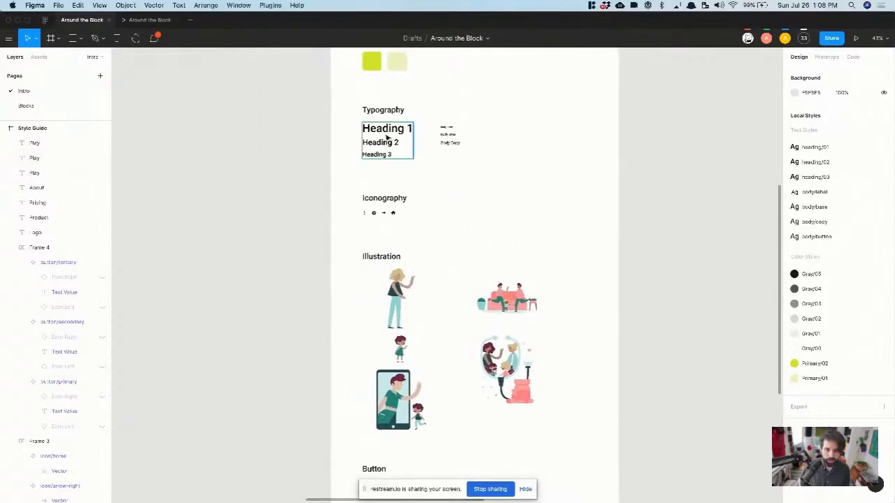
scroll(388, 138, up, 5)
click(389, 123)
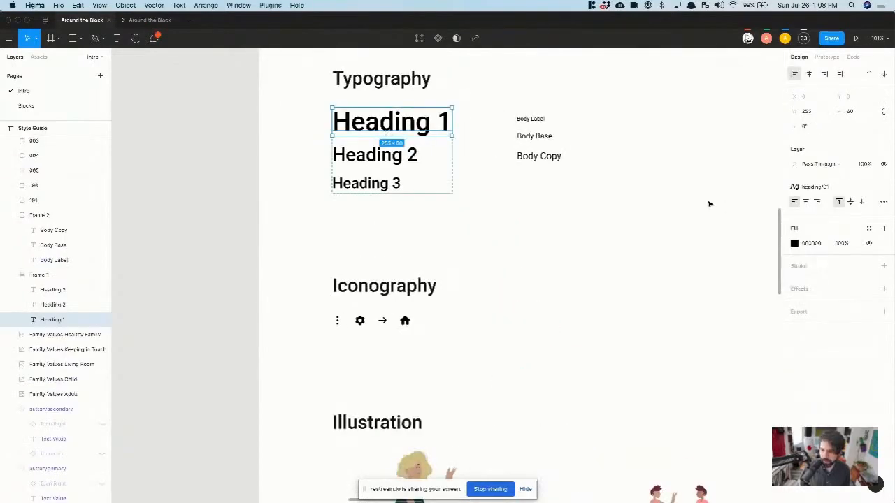
click(392, 159)
click(389, 186)
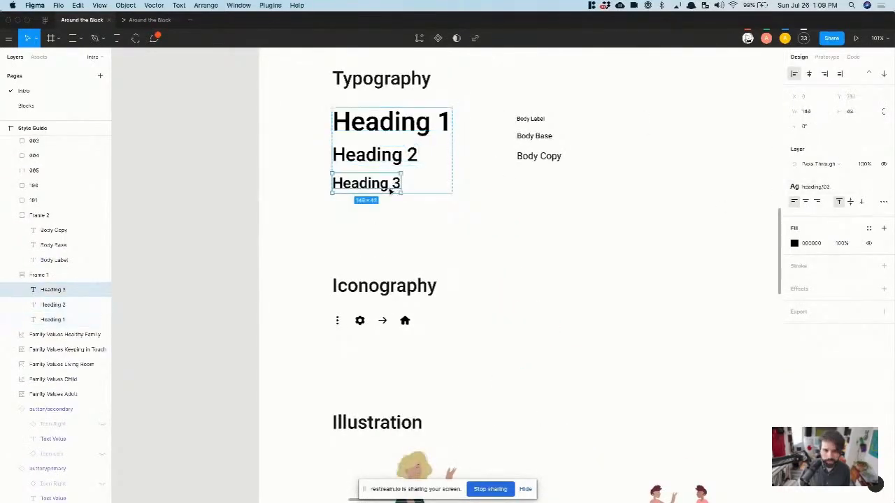
click(529, 119)
click(537, 136)
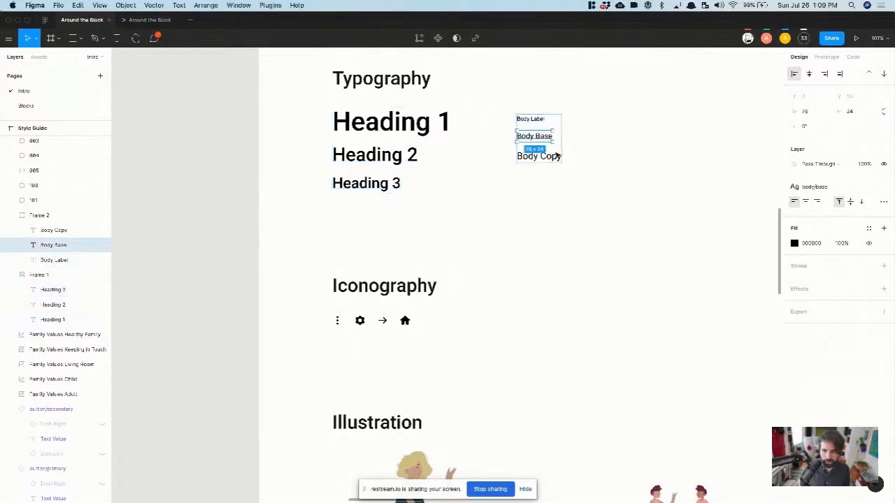
click(552, 156)
scroll(552, 156, up, 5)
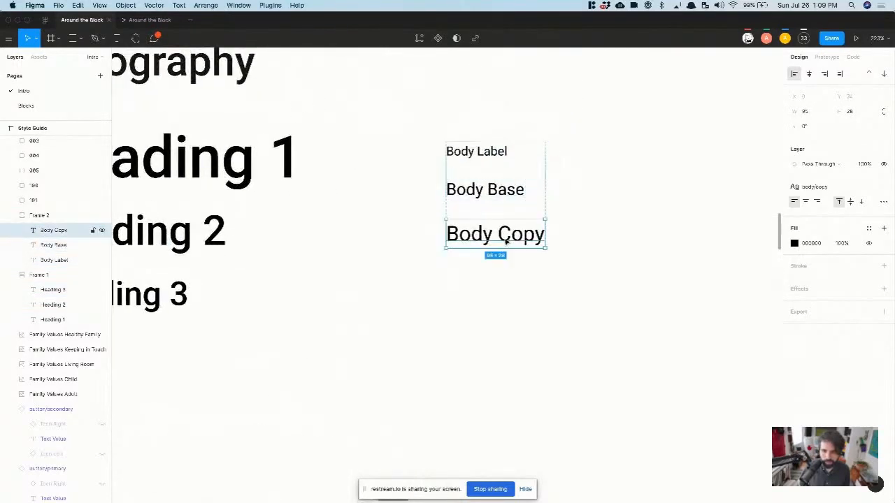
scroll(505, 241, down, 5)
scroll(505, 241, down, 10)
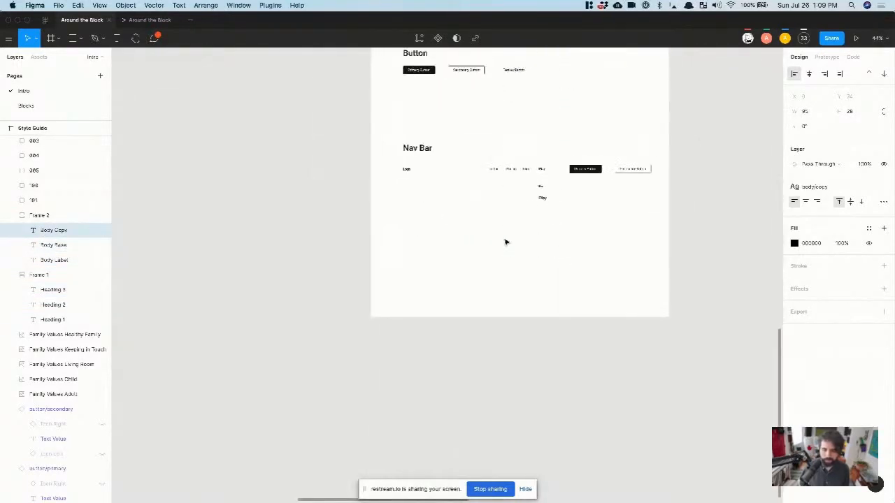
scroll(505, 194, up, 3)
scroll(505, 193, up, 10)
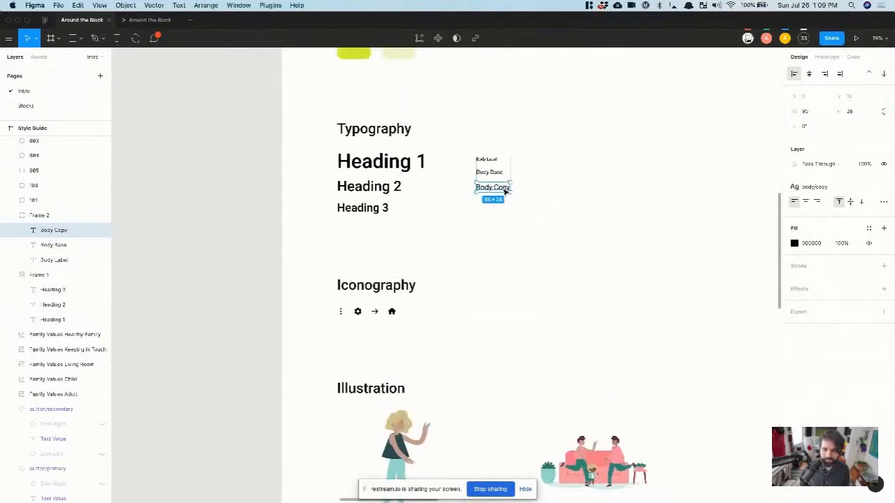
scroll(505, 191, up, 3)
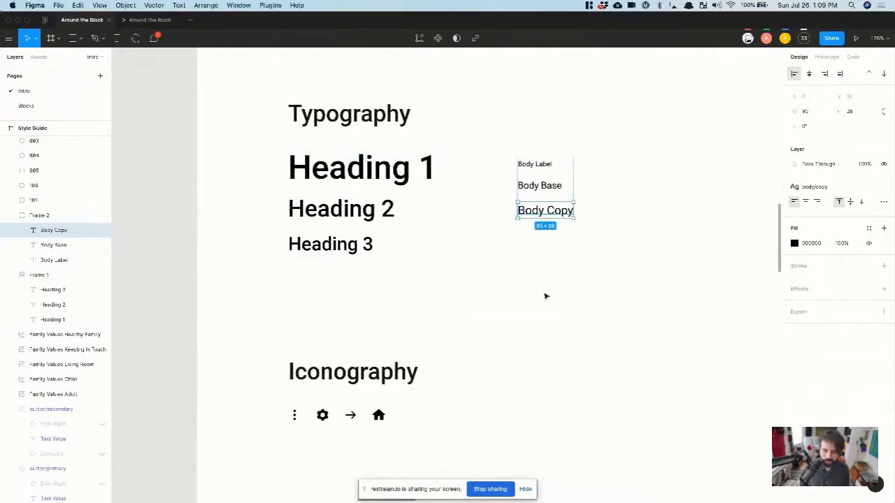
click(545, 297)
- Delete the two extra Play text samples beneath the Nav Bar's Play link
scroll(545, 296, down, 2)
scroll(546, 296, down, 5)
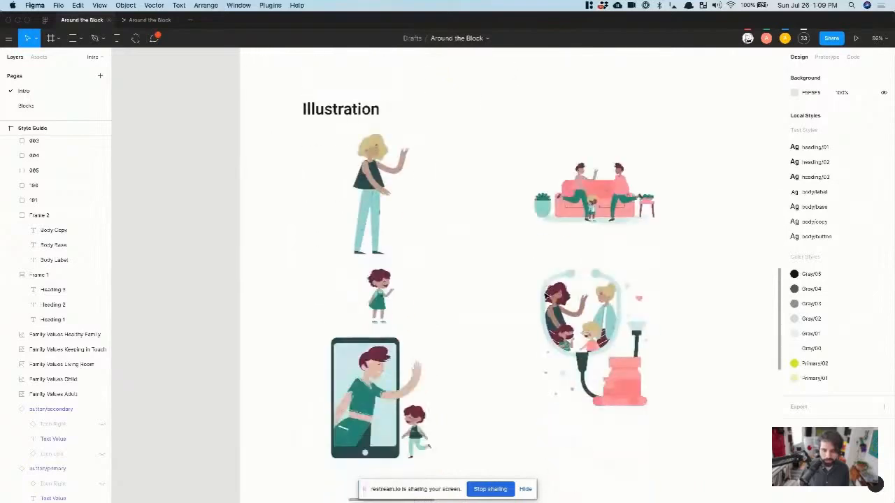
scroll(547, 297, down, 10)
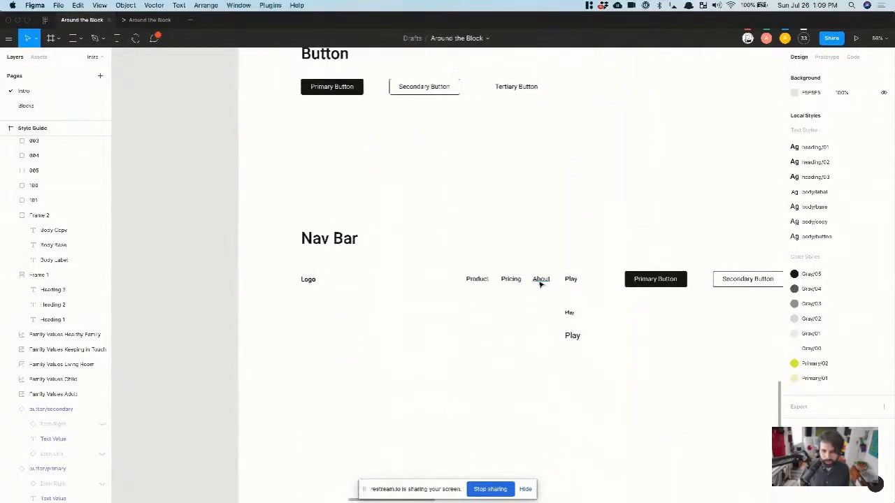
click(540, 279)
scroll(540, 283, up, 2)
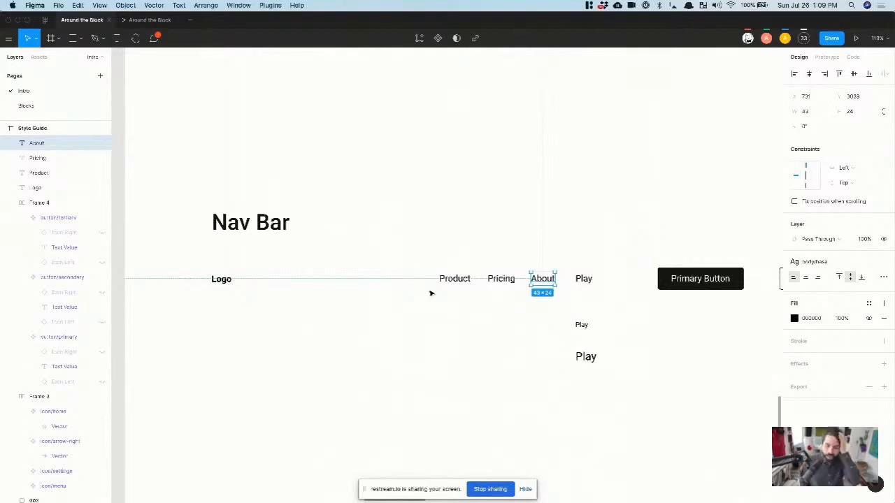
scroll(431, 293, right, 2)
scroll(431, 293, down, 1)
drag(467, 272, 619, 410)
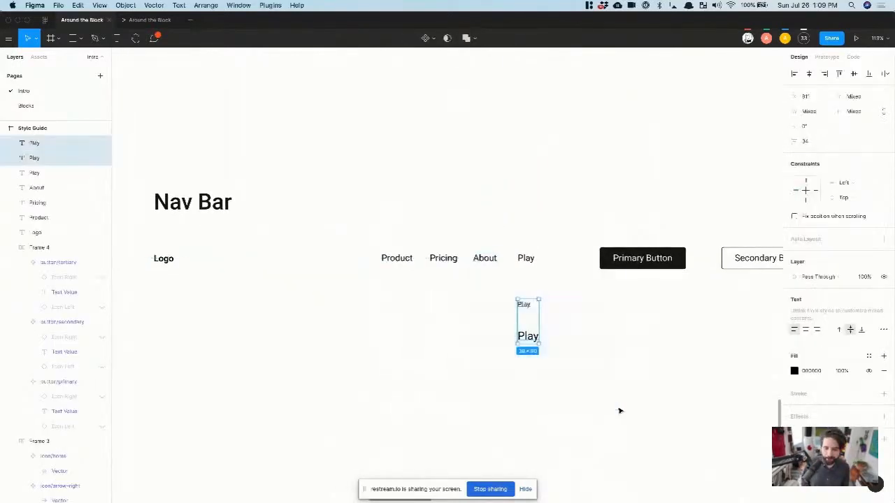
key(Delete)
- Apply the body/base text style to the labels of the primary, secondary and tertiary button components
scroll(618, 410, up, 2)
scroll(619, 410, down, 5)
scroll(475, 257, up, 3)
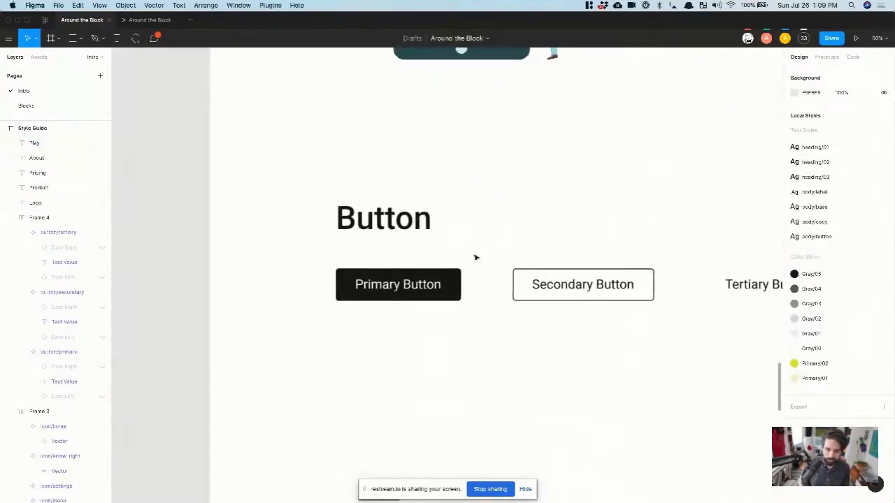
super+click(397, 284)
shift+super+click(593, 284)
scroll(595, 281, right, 3)
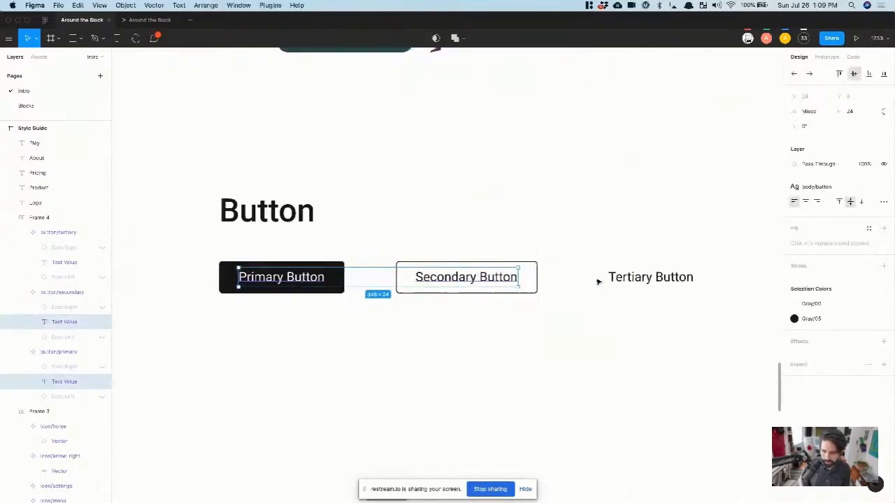
scroll(598, 281, right, 2)
shift+super+click(598, 283)
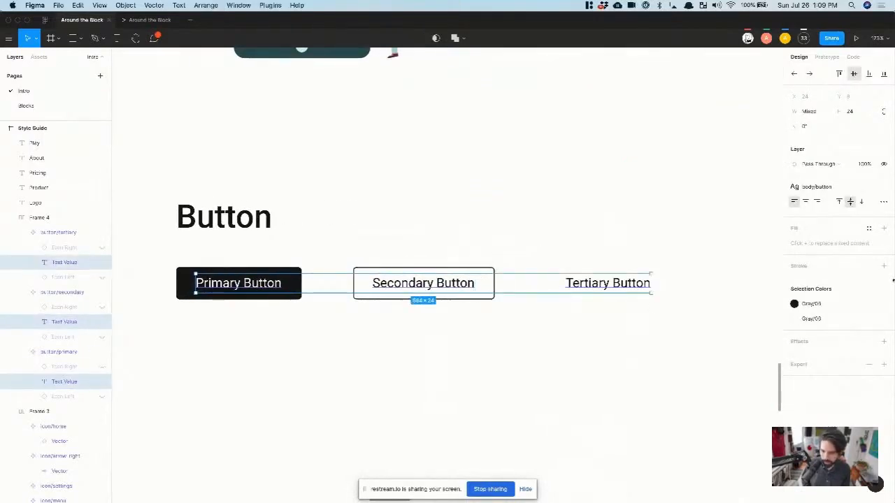
click(839, 186)
click(843, 337)
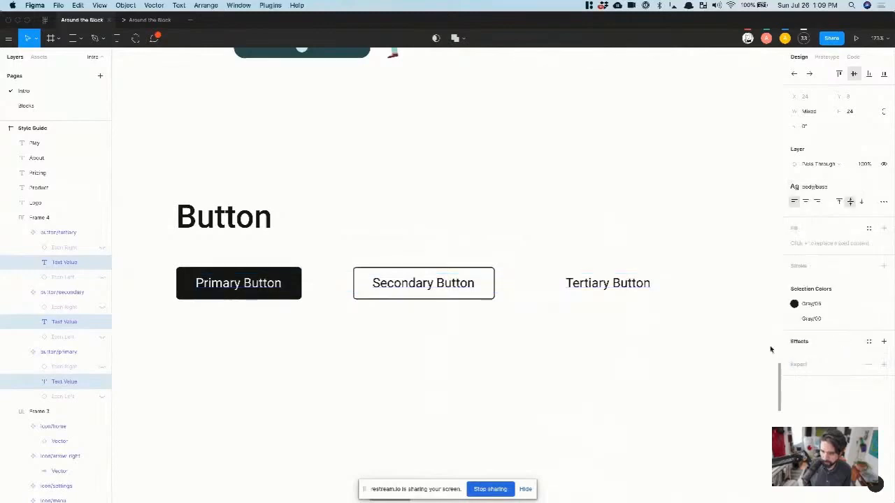
click(645, 364)
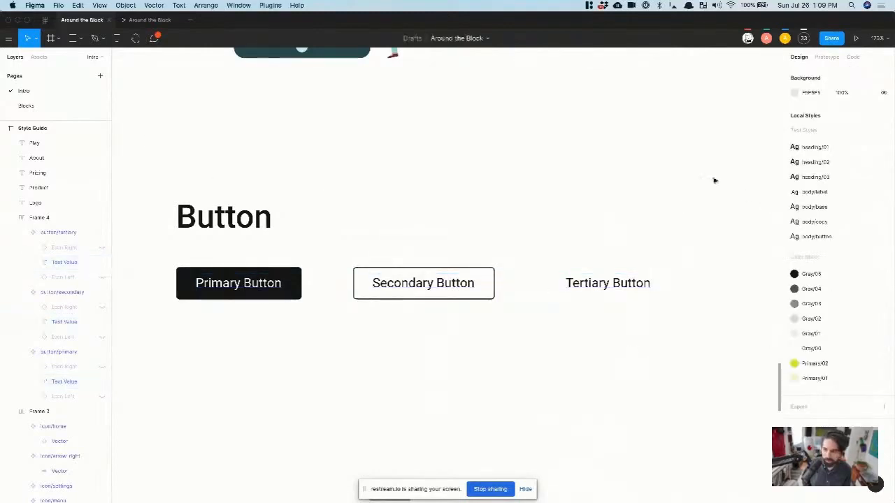
- Check the text style applied to the Secondary Button component's label
super+click(435, 283)
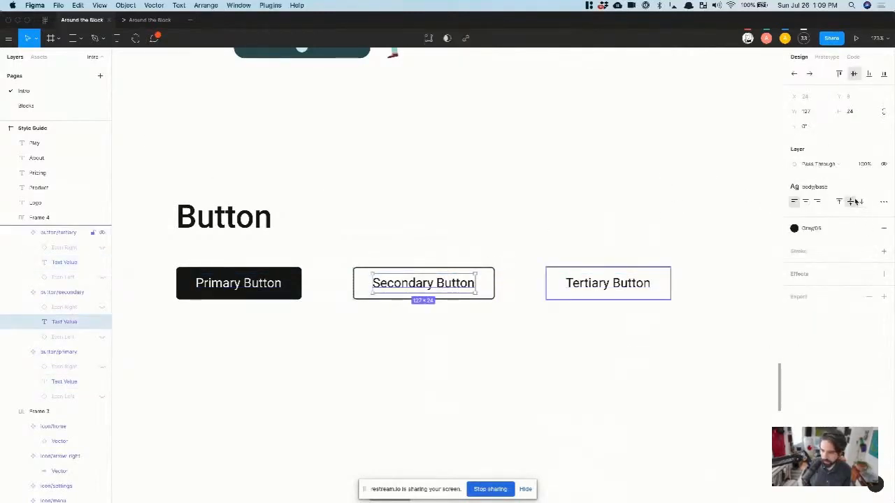
click(715, 209)
scroll(587, 196, down, 2)
- Add a scratch text sample reading "sdfkjlajfklds" above the button components
key(t)
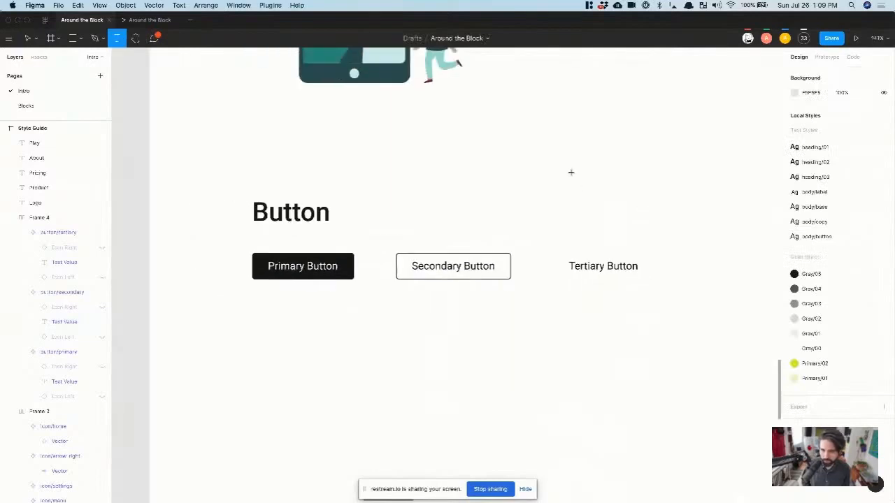
click(566, 166)
text(sdfkjlajfklds)
key(Escape)
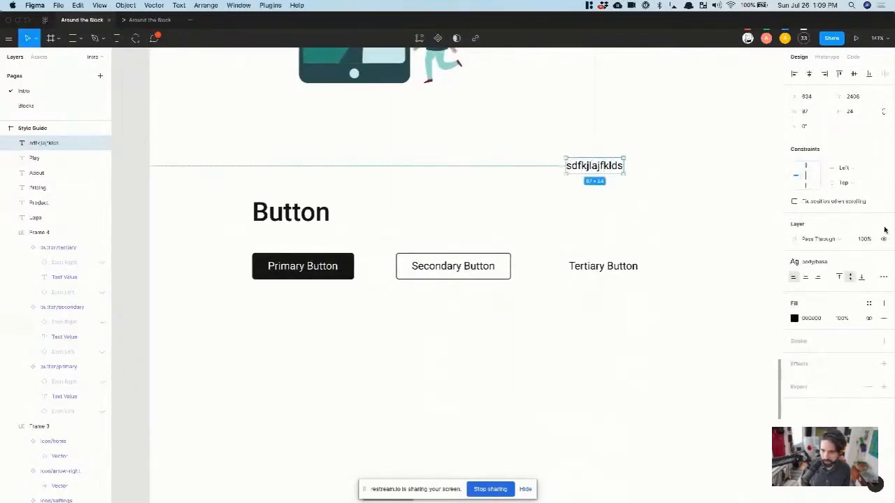
- Inspect the body/button text style's properties and type details, and delete the scratch text sample
click(834, 262)
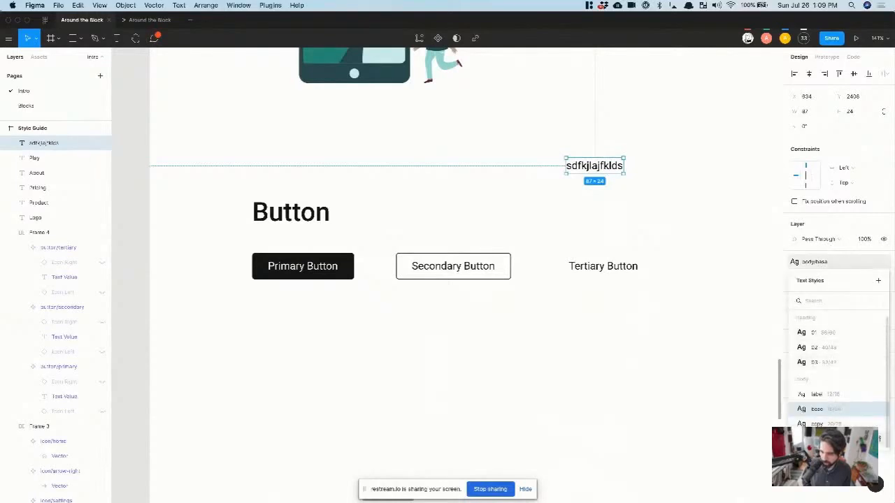
click(880, 438)
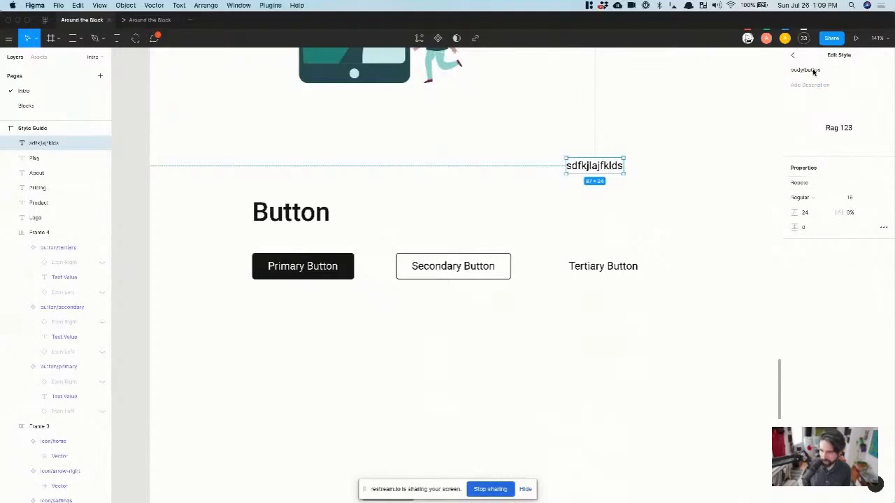
click(884, 229)
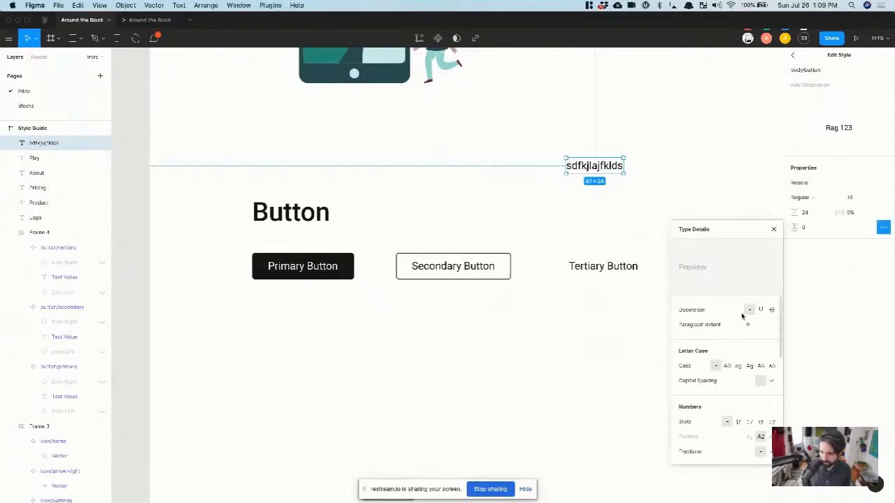
click(774, 229)
drag(677, 149, 554, 190)
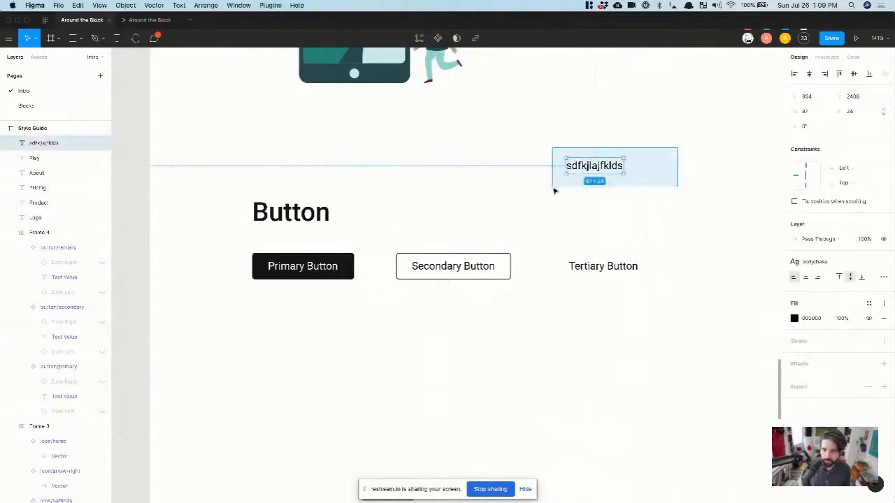
key(Delete)
- Examine the local button and icon components as thumbnails and as a list, plus the libraries available to the file
scroll(553, 190, down, 5)
scroll(553, 189, down, 5)
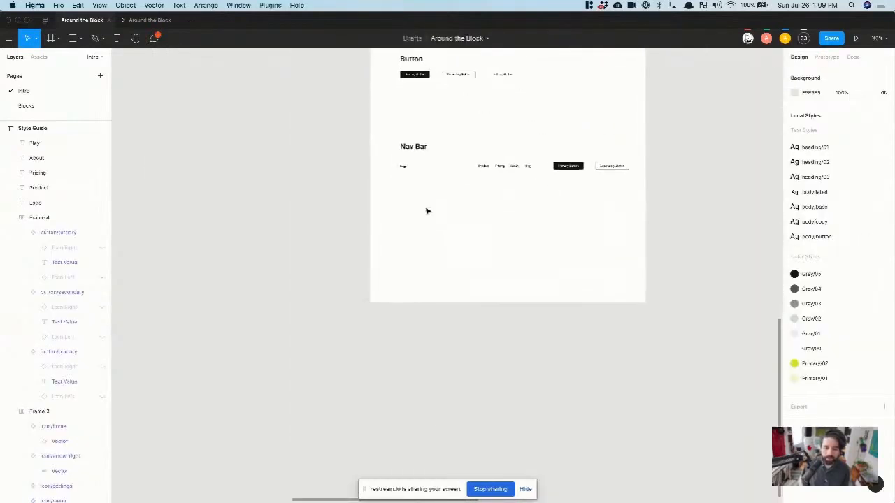
scroll(427, 211, up, 5)
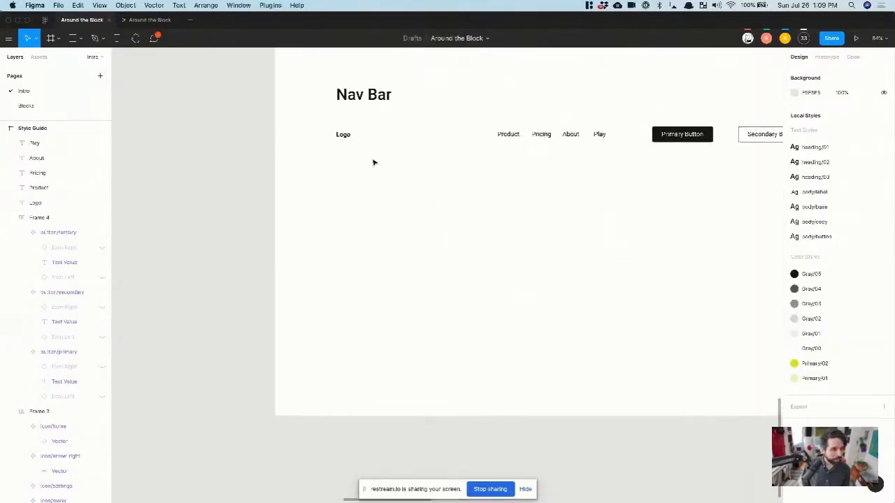
click(38, 57)
click(42, 123)
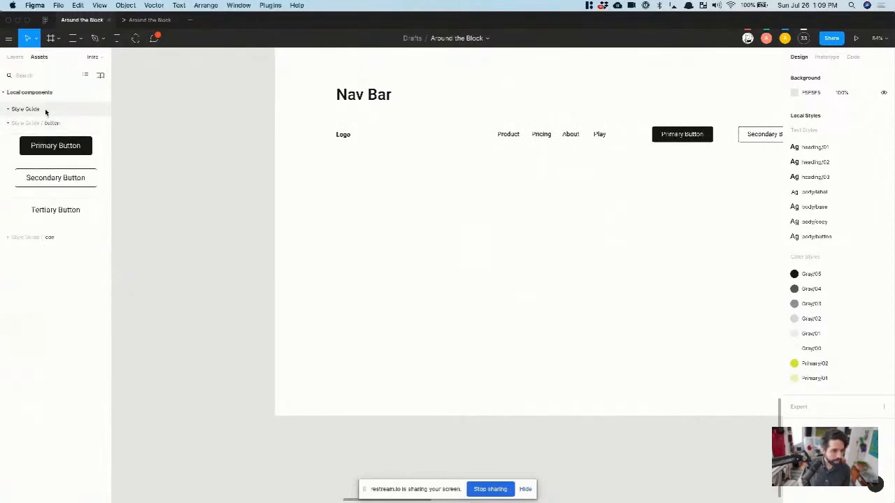
click(9, 109)
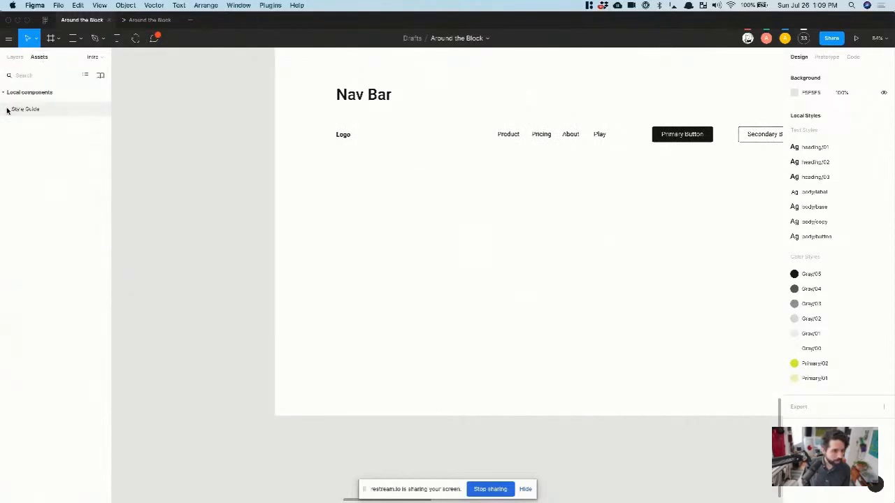
click(8, 109)
click(9, 237)
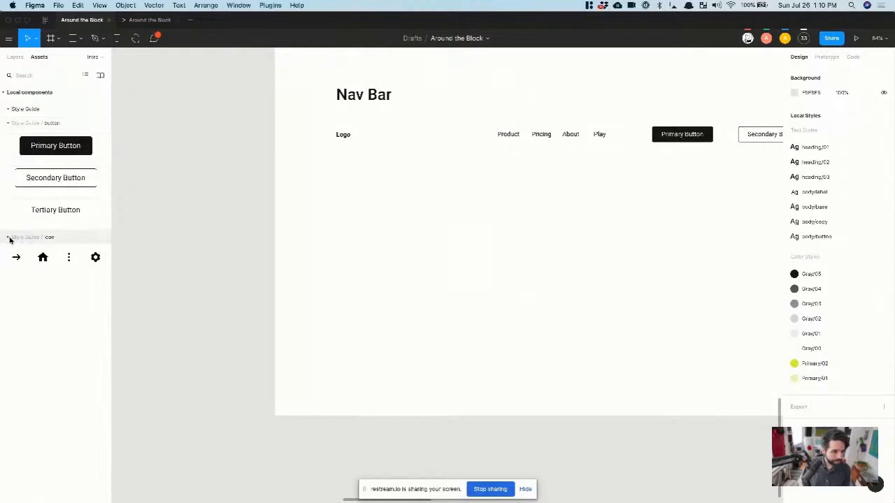
click(85, 76)
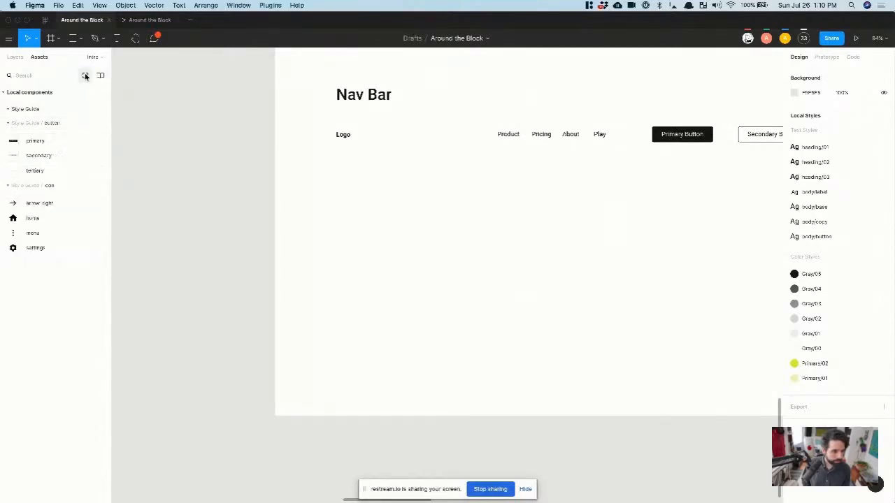
click(100, 76)
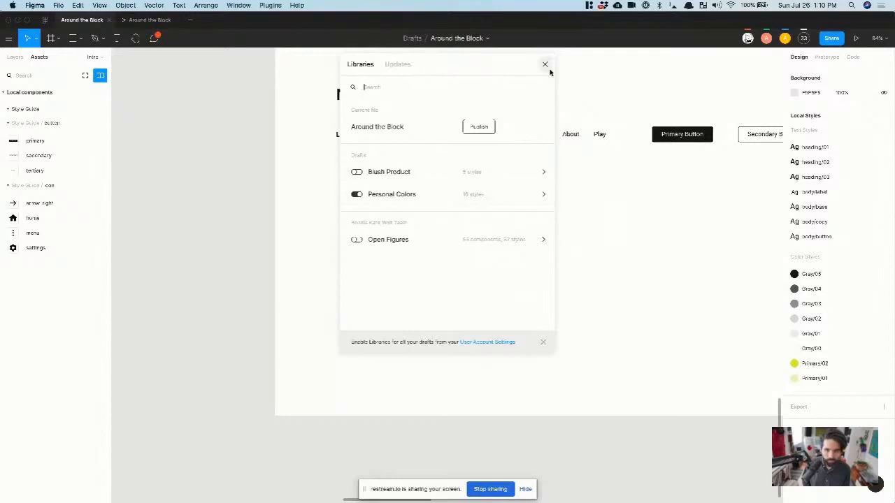
click(548, 69)
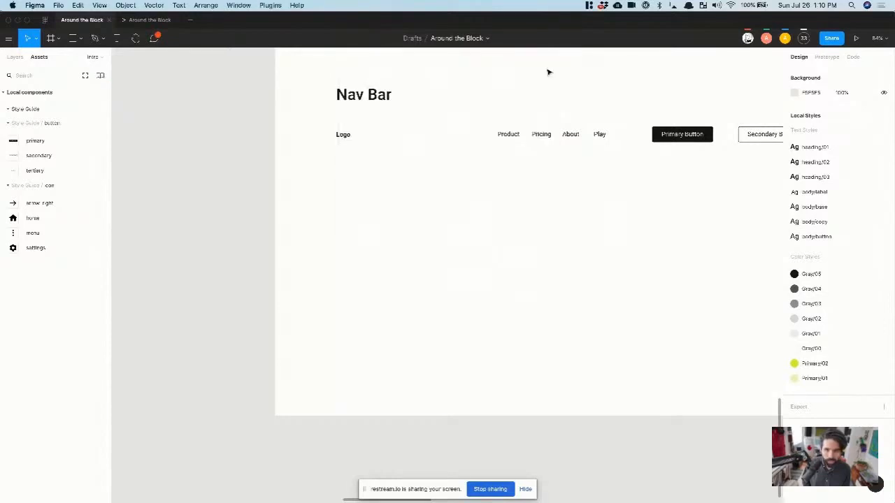
click(15, 57)
scroll(548, 141, down, 3)
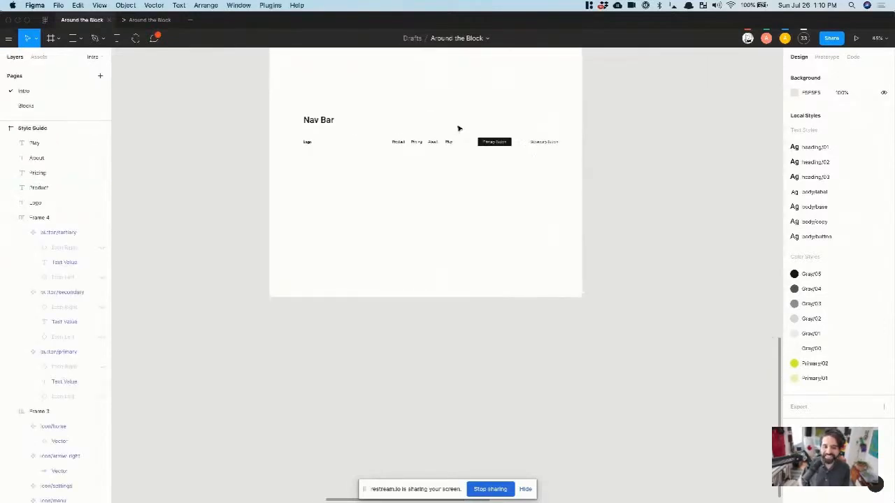
scroll(461, 126, up, 3)
click(578, 157)
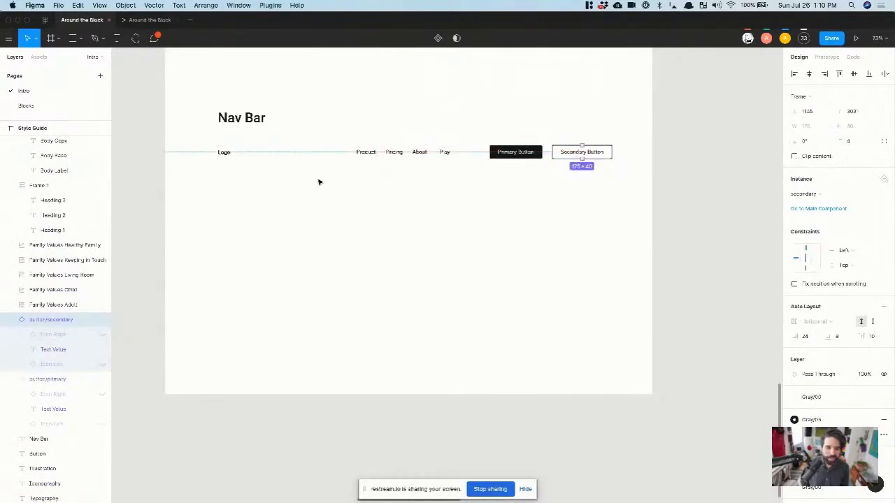
drag(200, 138, 583, 186)
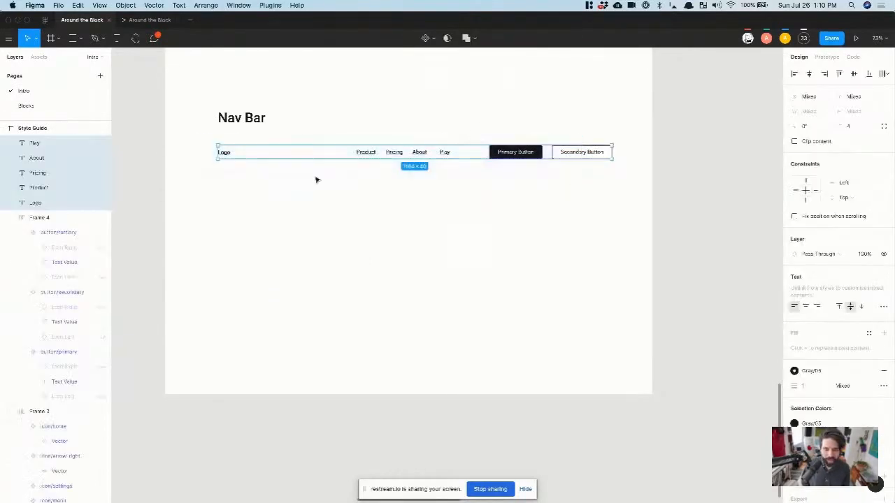
click(274, 183)
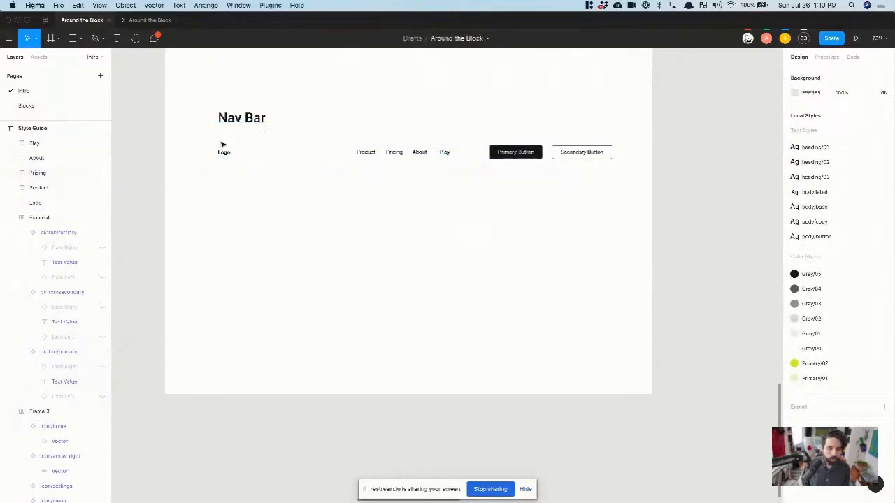
- Move the Nav Bar's Product, Pricing, About and Play links together to the right, close to the primary button
scroll(222, 144, up, 3)
drag(367, 173, 532, 150)
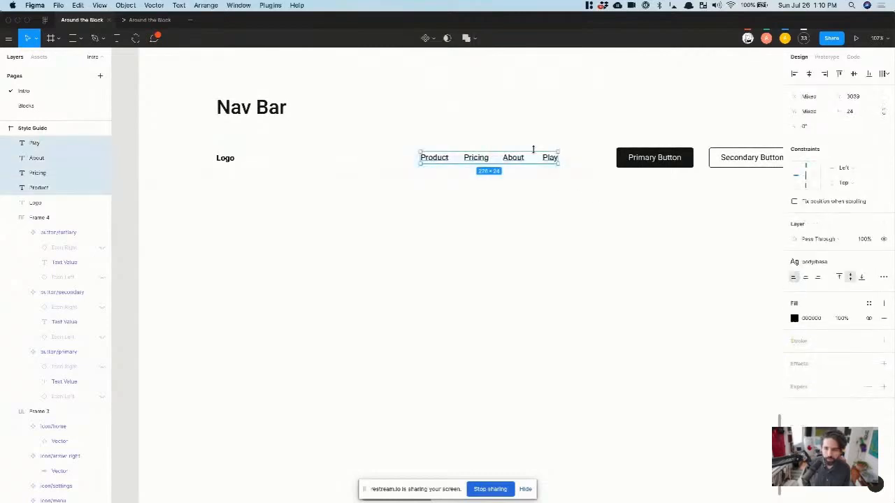
click(514, 160)
drag(422, 144, 548, 204)
drag(546, 160, 596, 160)
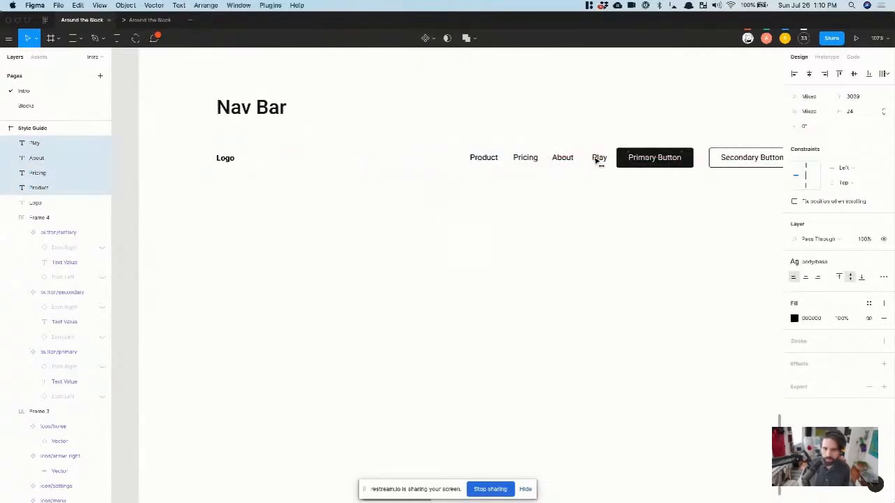
right_click(598, 158)
click(632, 112)
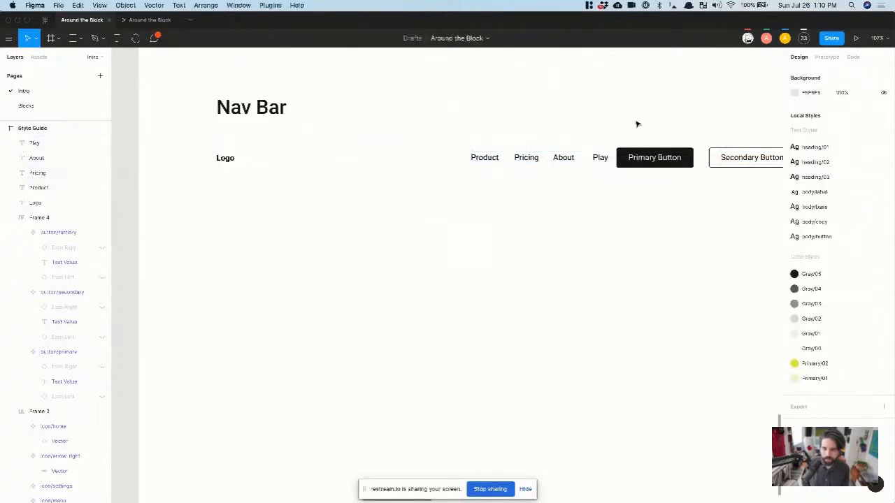
- Change the label of the Nav Bar's primary button to "Download"
scroll(636, 124, right, 2)
super+click(579, 166)
double_click(575, 164)
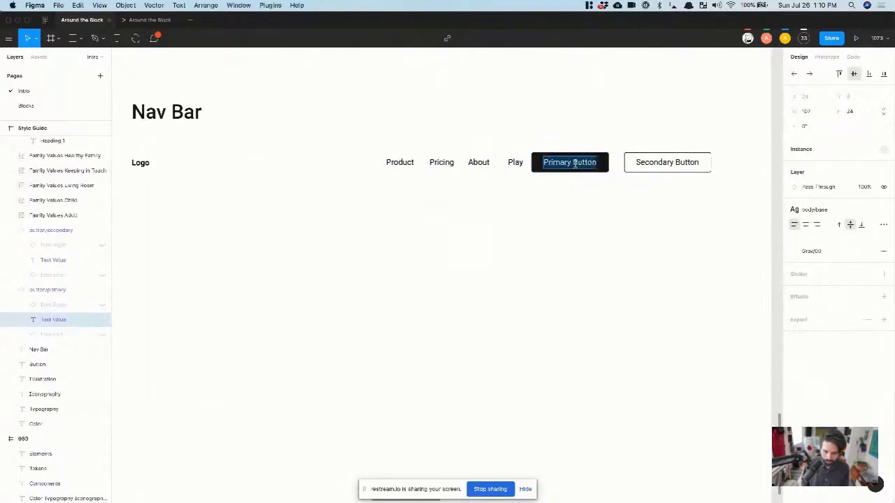
text(Lo)
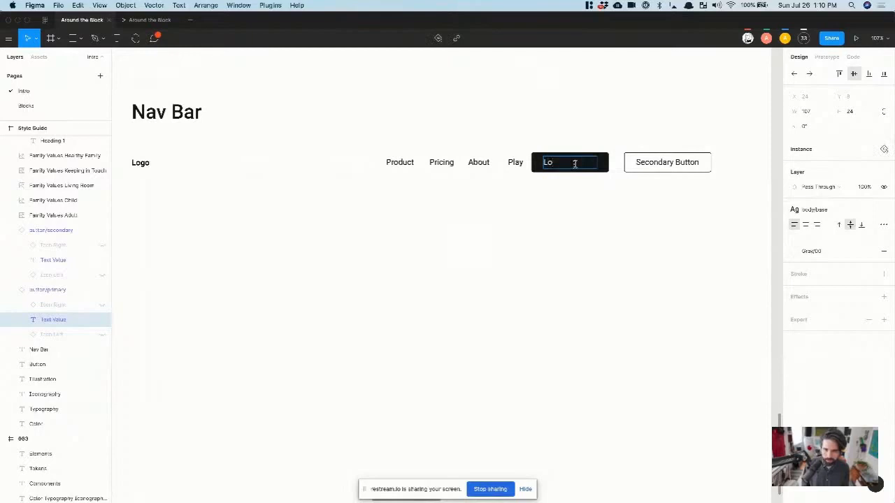
text(gnload)
click(552, 126)
- Examine the properties and type details of the body/base style used by the Download label
super+click(560, 162)
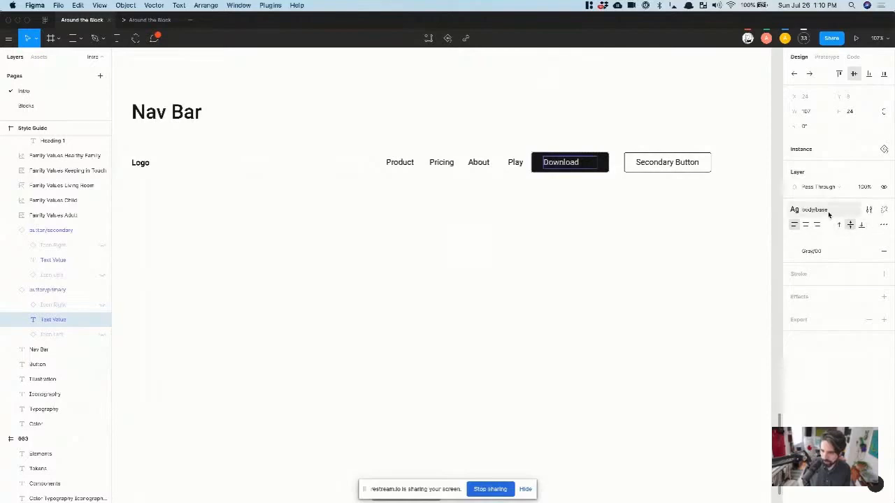
click(865, 208)
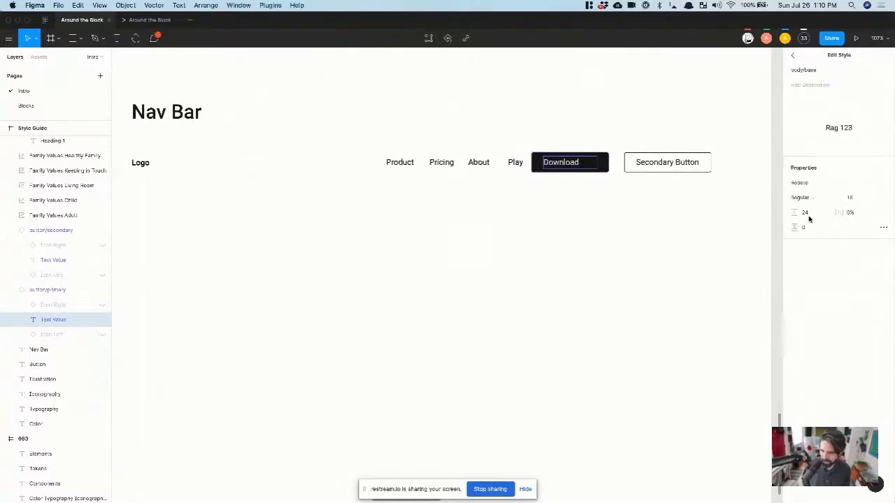
click(883, 227)
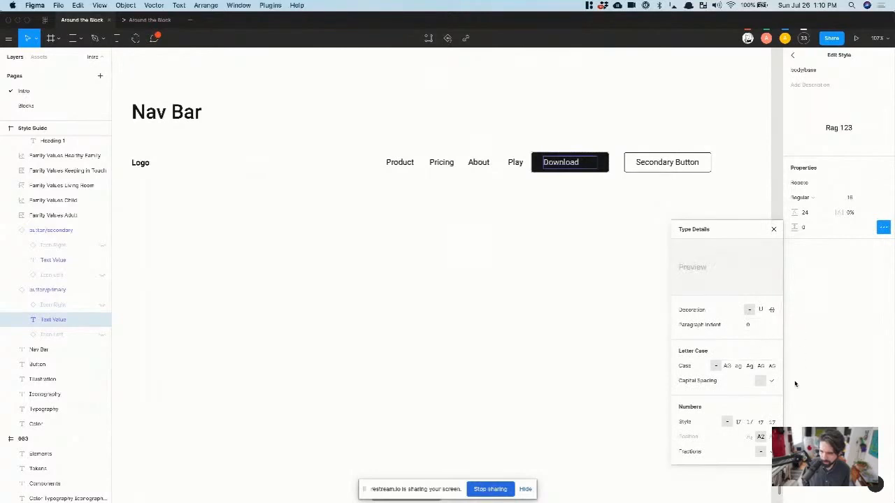
click(856, 322)
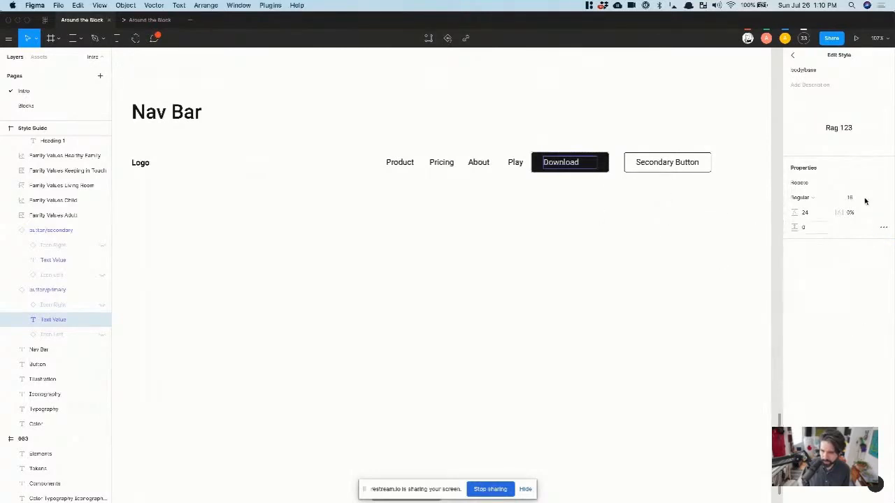
click(793, 55)
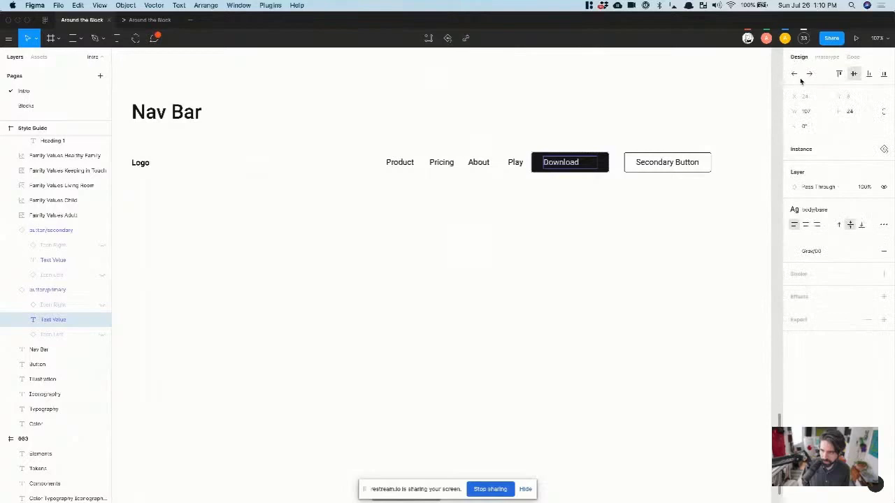
- Set the Download label's text resizing to auto width so the button fits its text
click(883, 226)
click(749, 308)
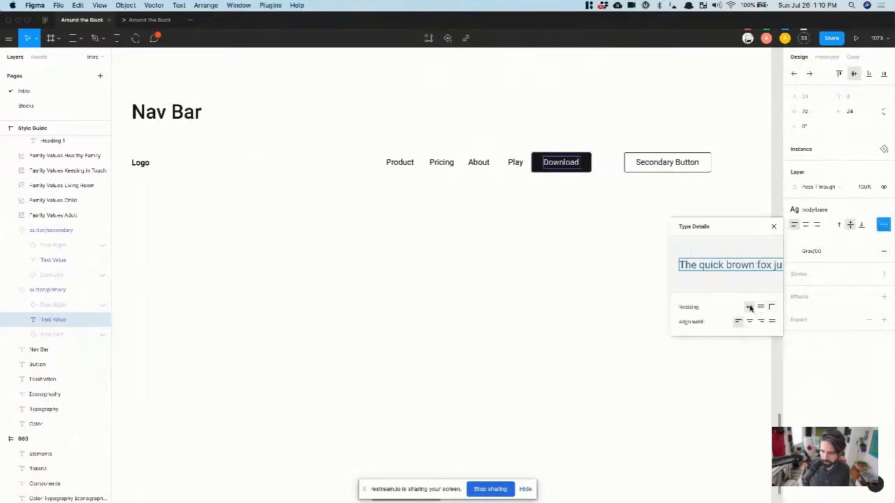
click(606, 284)
- Change the label of the Nav Bar's secondary button to "Login"
scroll(605, 284, up, 3)
scroll(606, 284, right, 3)
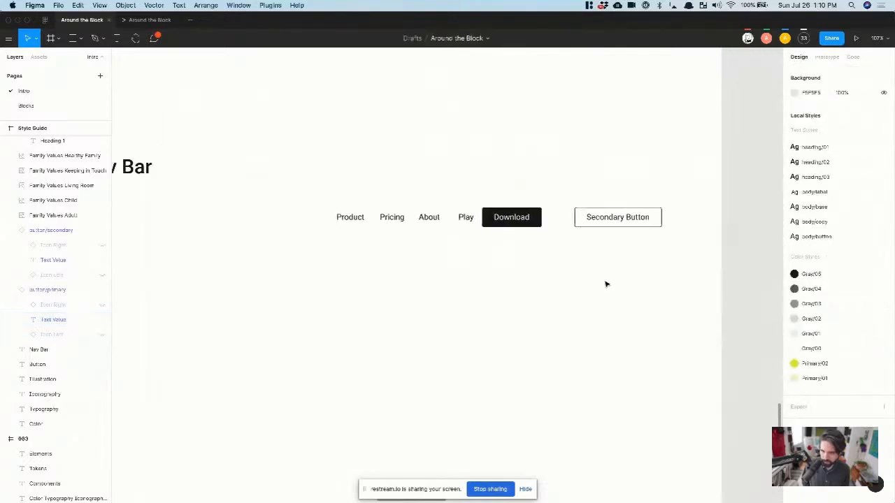
click(504, 232)
click(606, 230)
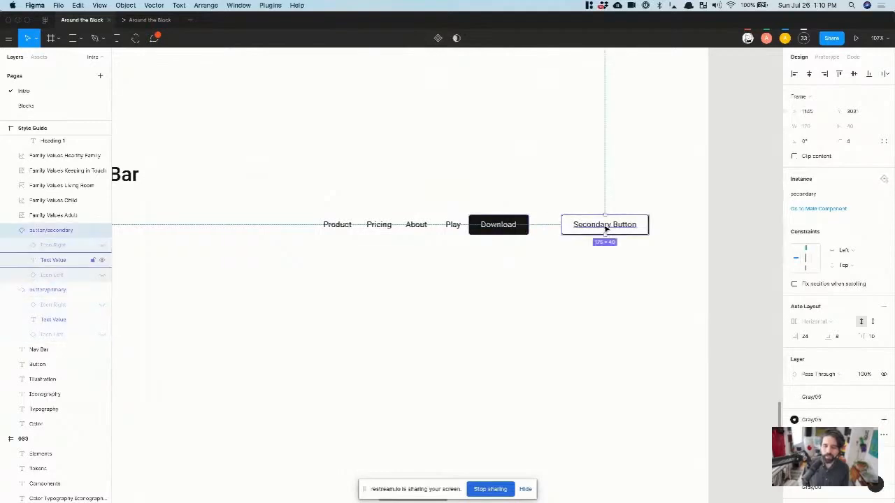
double_click(605, 227)
key(BackSpace)
text(Login)
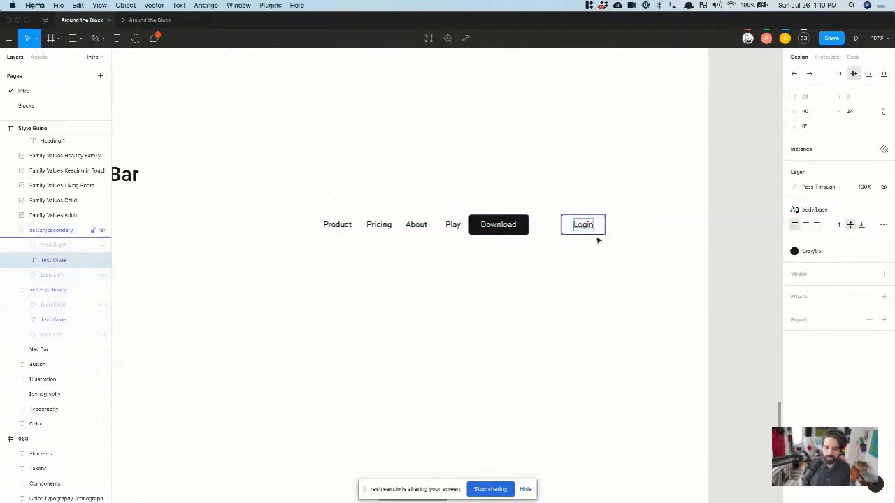
click(536, 240)
- Move the Download button to the right of the Login button with a 16 px gap, and select both buttons
drag(508, 229, 657, 234)
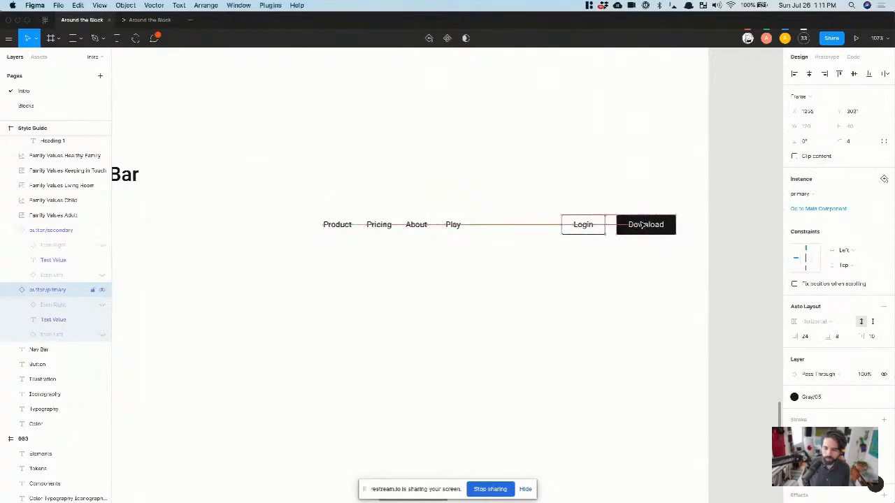
key(Right)
key(Right)
key(Right)
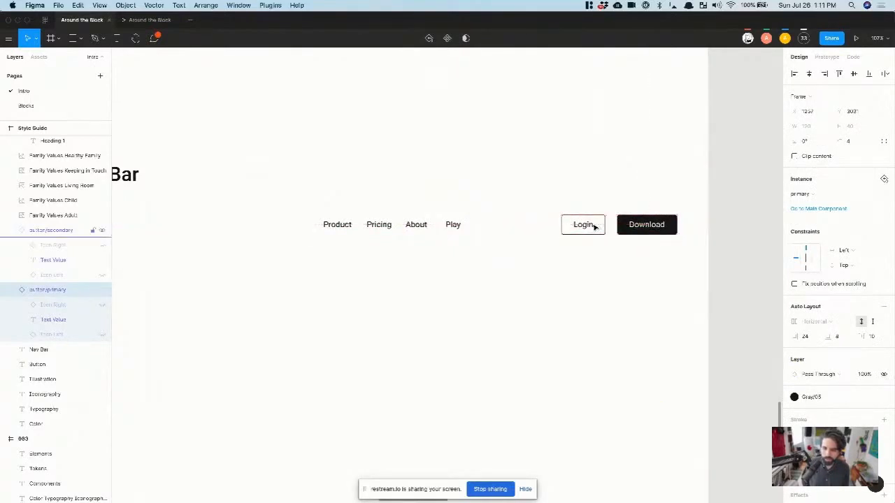
key(shift+Left)
drag(555, 200, 674, 259)
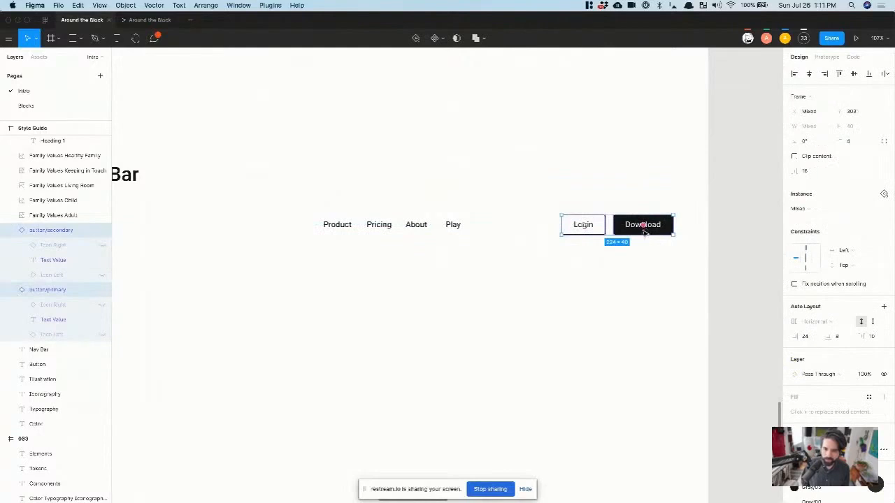
- Move the Login and Download buttons together until Login sits just to the right of the Play link
drag(643, 232, 543, 234)
key(super+z)
drag(622, 231, 537, 231)
- Wrap the four text links and both buttons in one frame and give it horizontal auto layout with 24 px item spacing
drag(265, 292, 265, 292)
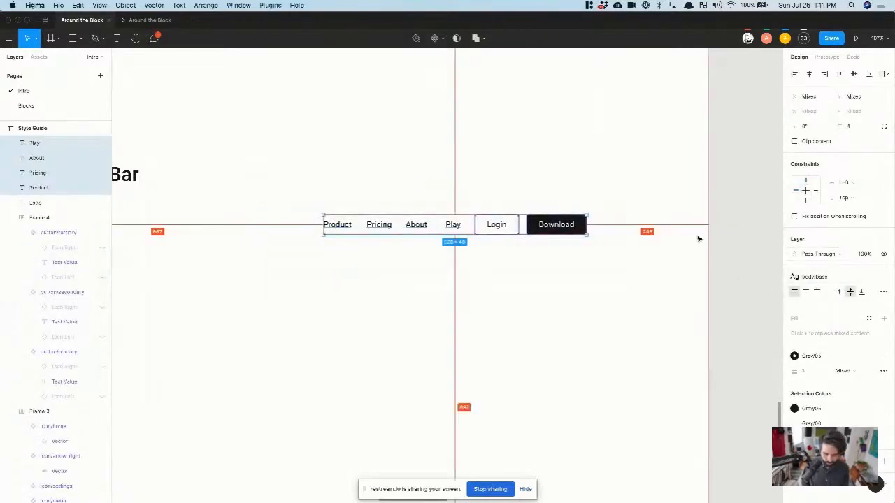
key(super+alt+g)
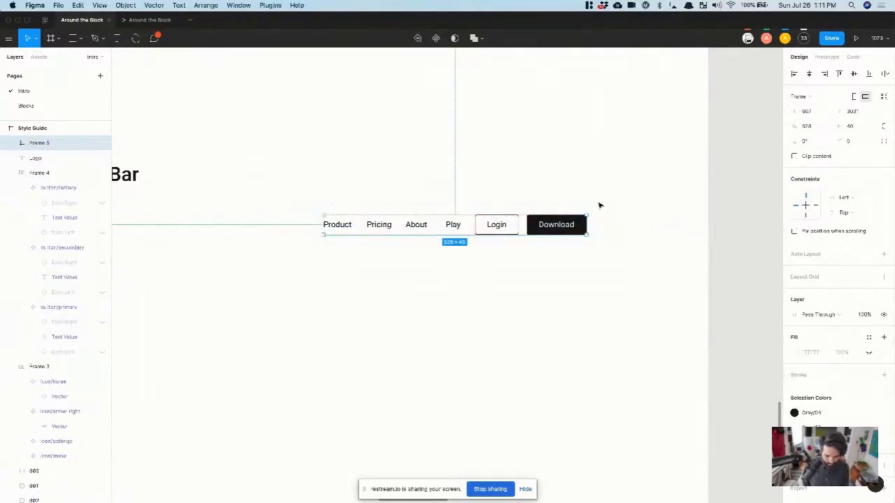
click(883, 256)
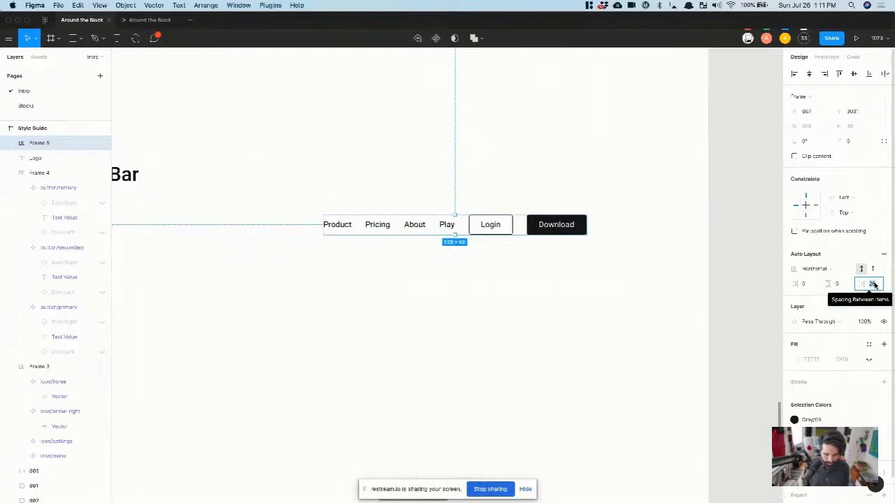
text(24)
key(Return)
click(553, 336)
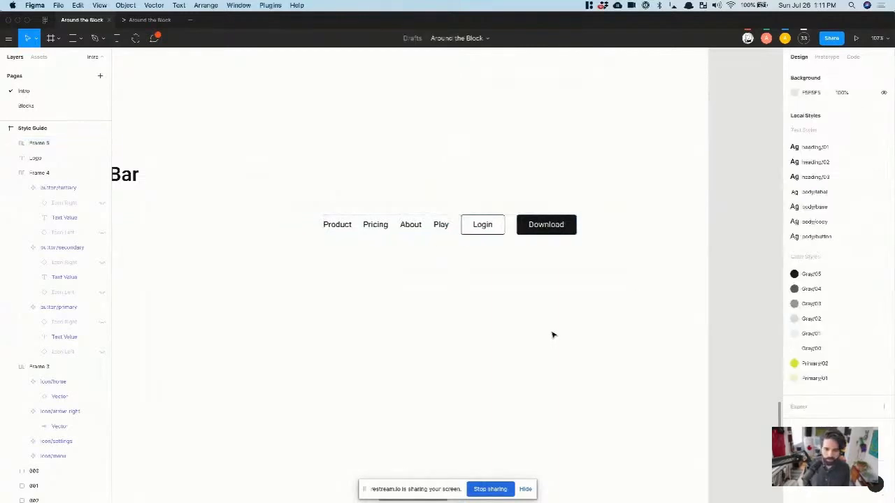
- Wrap the Product, Pricing, About and Play links in their own frame inside the auto-layout frame
click(418, 226)
scroll(417, 225, up, 5)
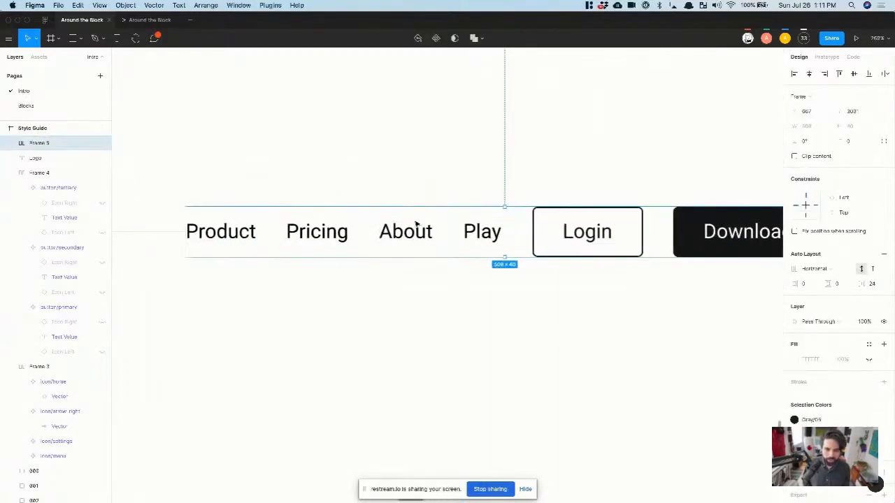
scroll(415, 223, left, 3)
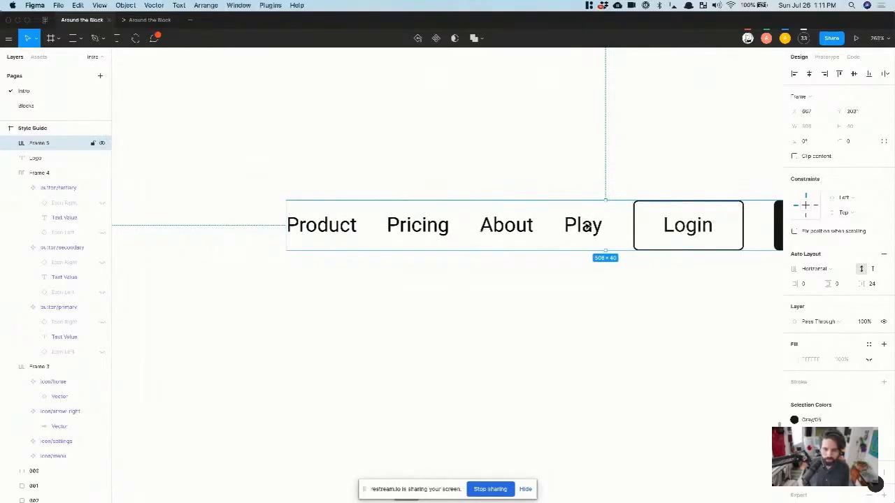
scroll(588, 225, down, 5)
scroll(585, 225, up, 3)
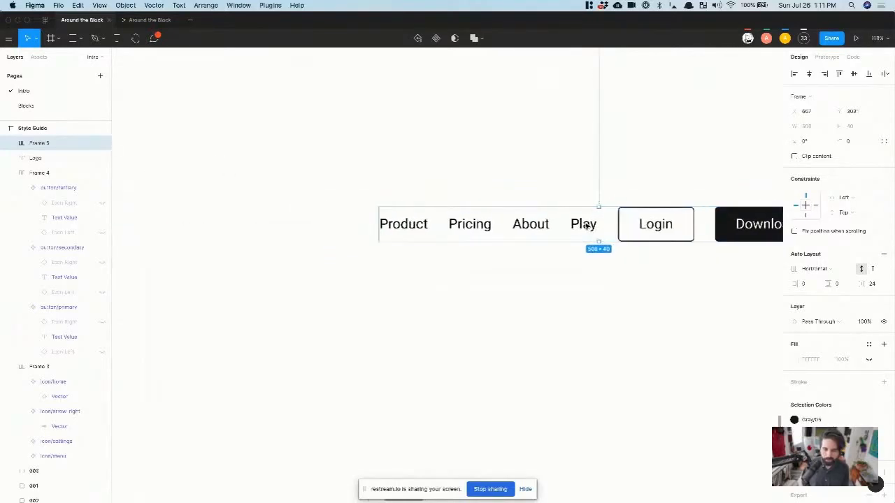
click(580, 224)
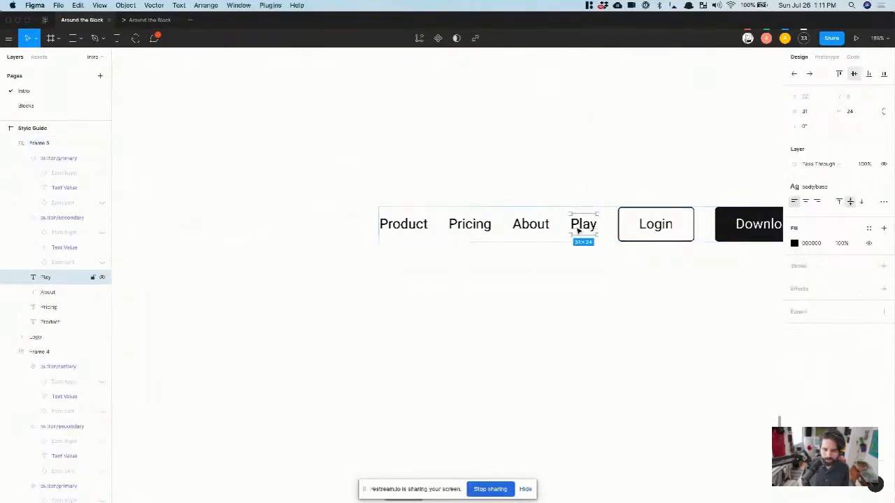
shift+click(532, 223)
shift+click(472, 223)
shift+click(404, 223)
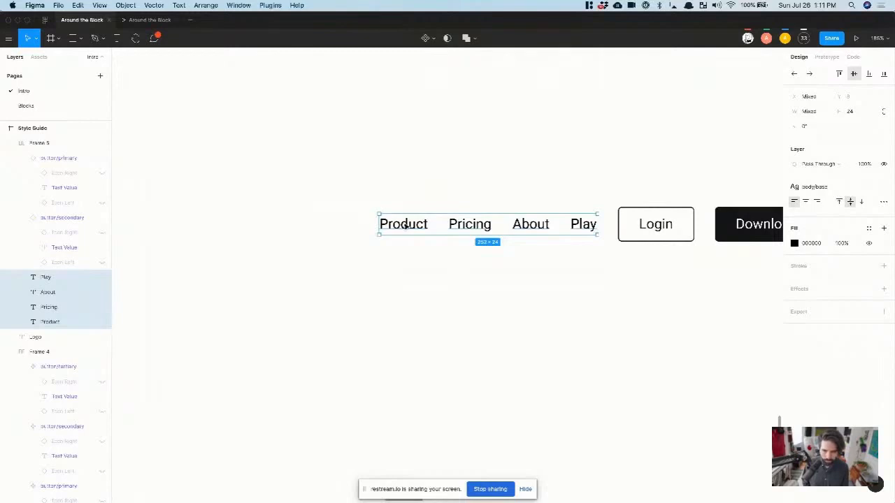
key(super+alt+g)
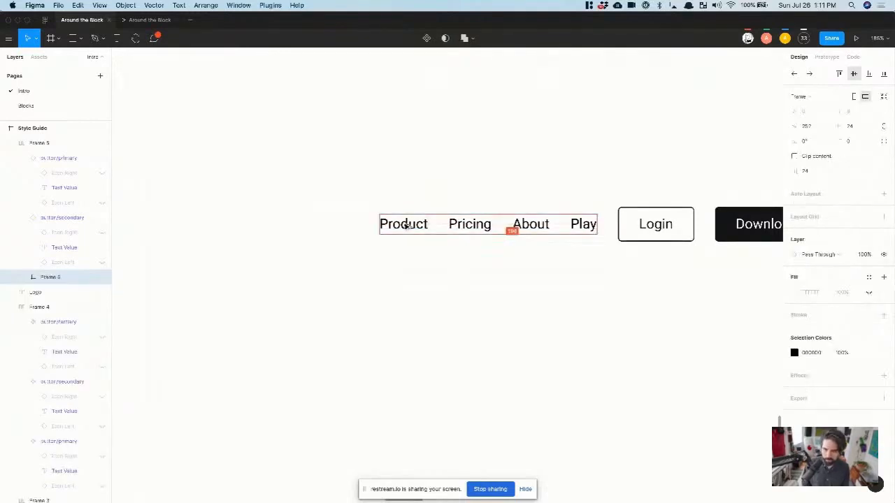
- Apply horizontal auto layout to the links frame and set its item spacing to 40 px
click(883, 194)
click(876, 209)
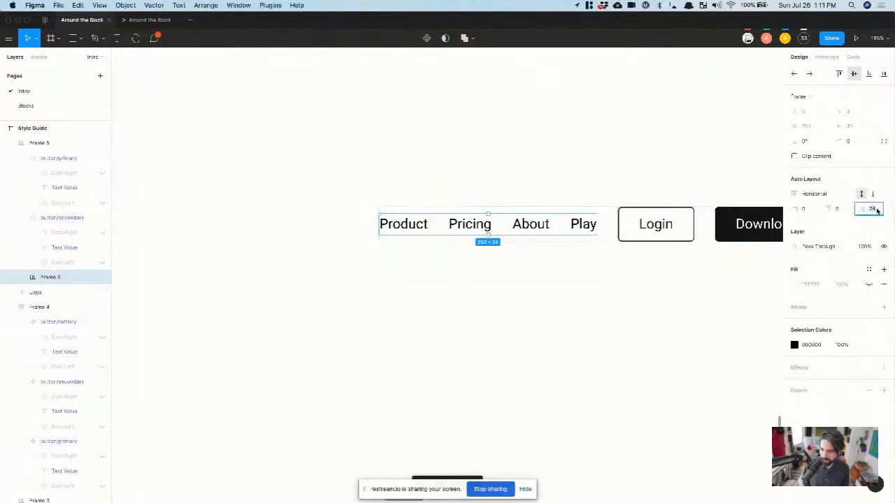
text(40)
key(Return)
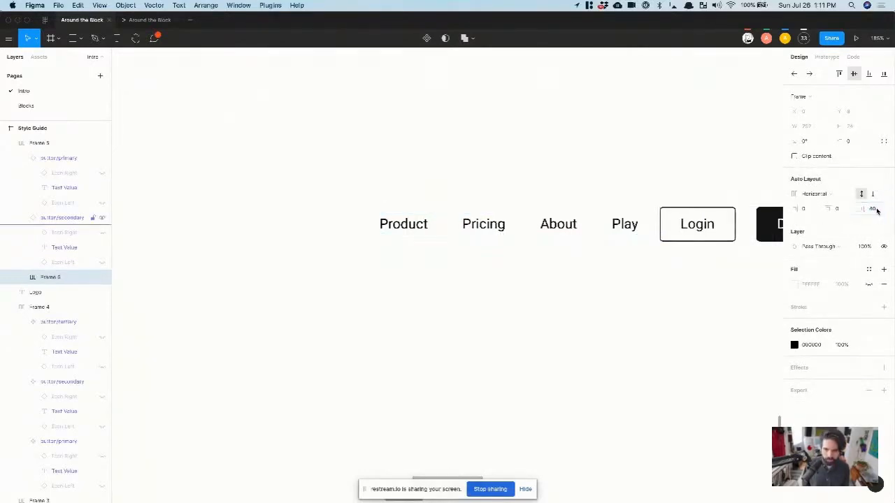
- Delete the Play link from the links frame in the Nav Bar
scroll(639, 248, down, 5)
click(584, 296)
scroll(583, 295, right, 3)
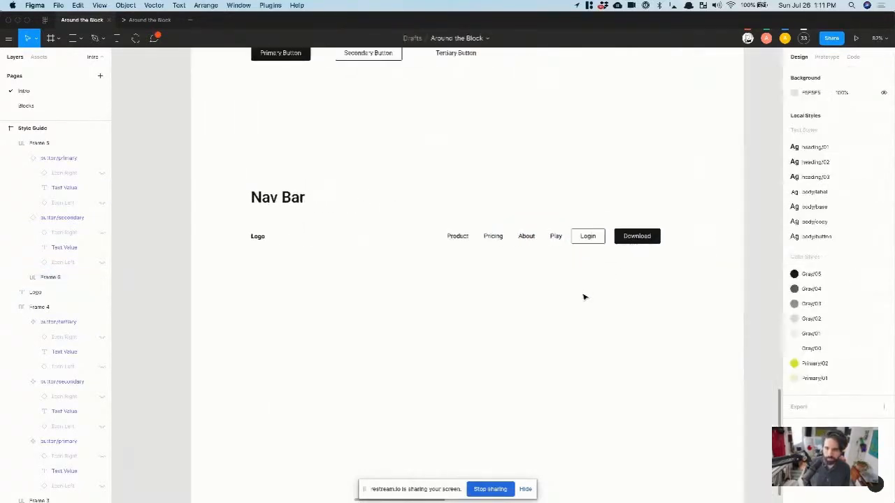
double_click(523, 232)
key(BackSpace)
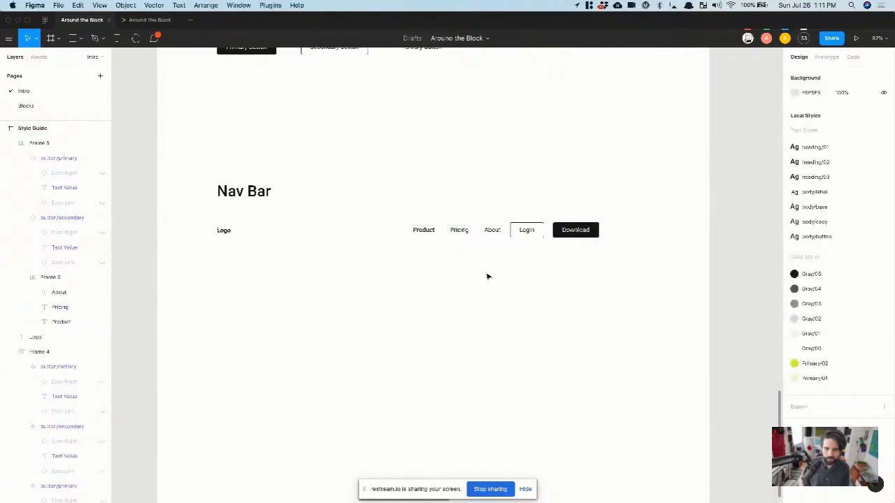
- Select the outer frame holding the links and buttons and collapse its nested button and link layers
scroll(476, 239, up, 3)
click(458, 235)
scroll(458, 234, down, 4)
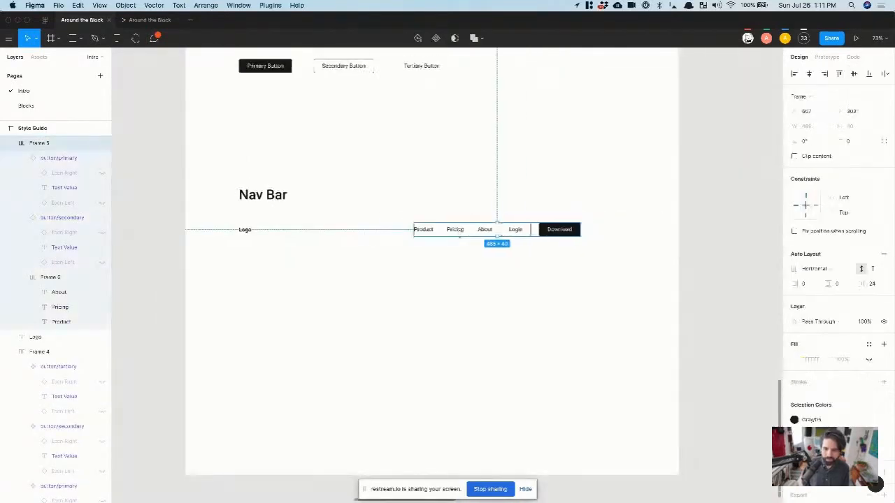
click(22, 160)
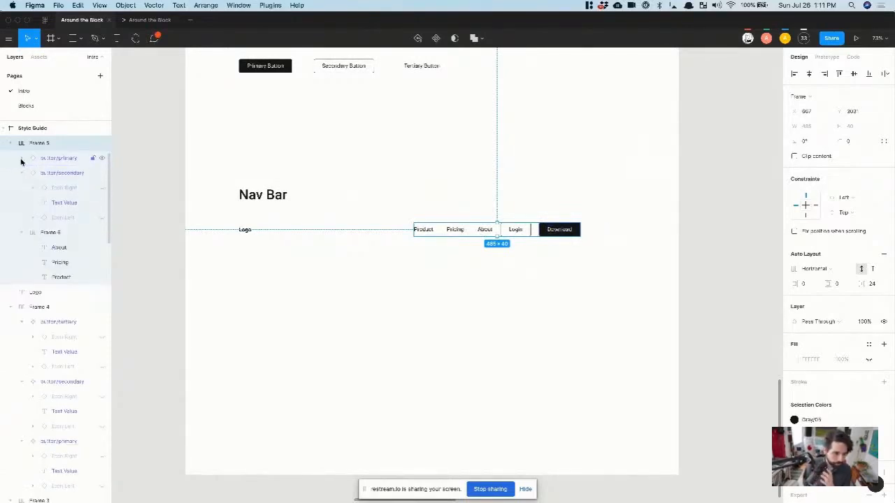
click(22, 172)
click(22, 188)
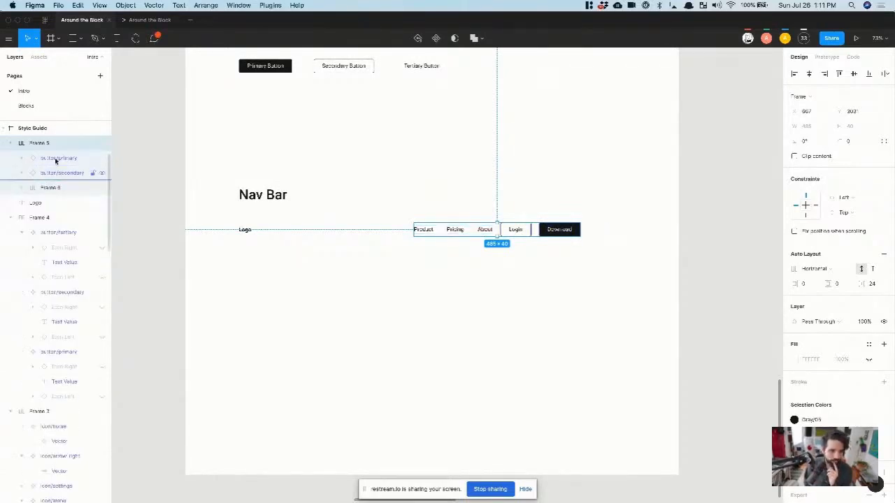
- Wrap the Login and Download buttons in their own frame inside the outer auto-layout frame
scroll(512, 223, up, 3)
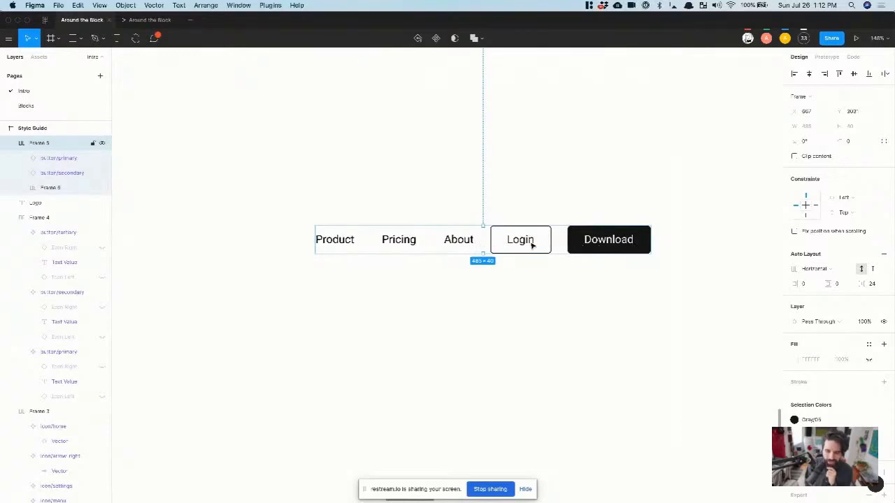
drag(50, 159, 66, 174)
shift+click(66, 174)
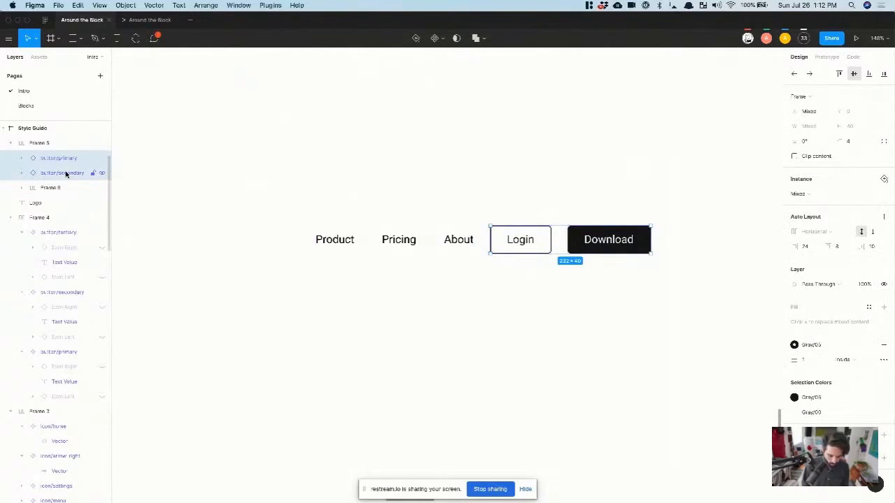
key(alt)
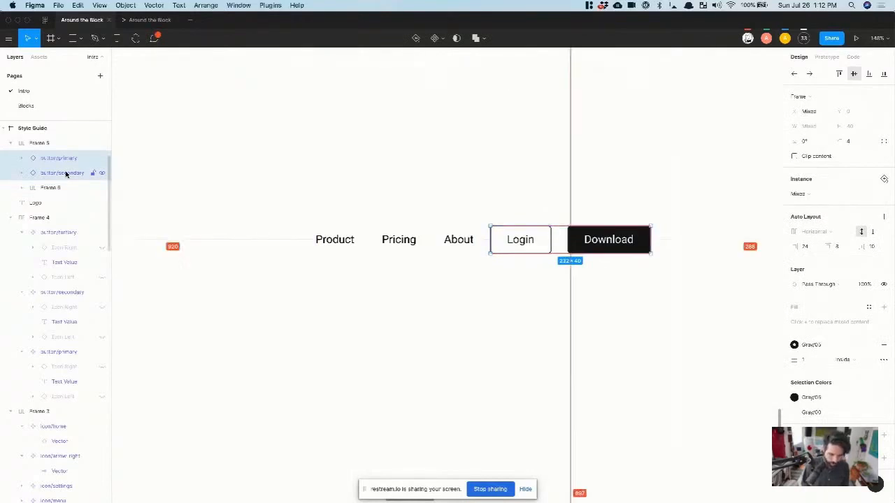
key(super+alt+g)
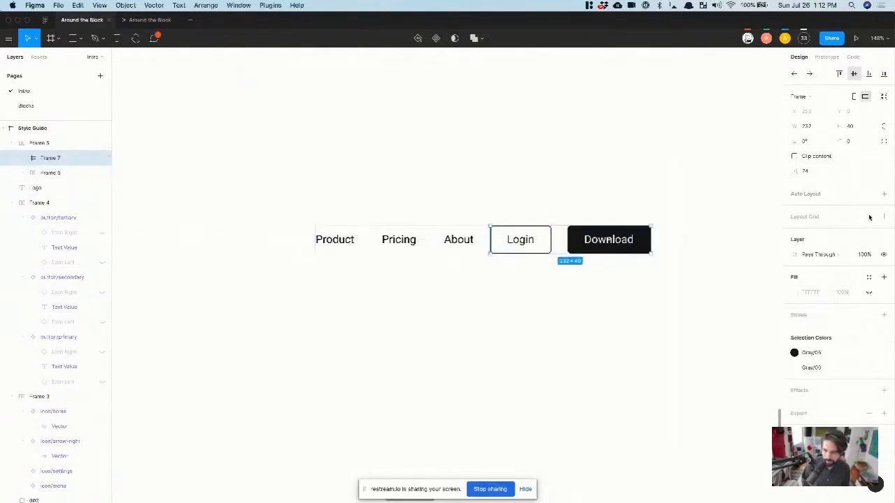
- Apply horizontal auto layout to the buttons frame and set its item spacing to 16 px
click(883, 194)
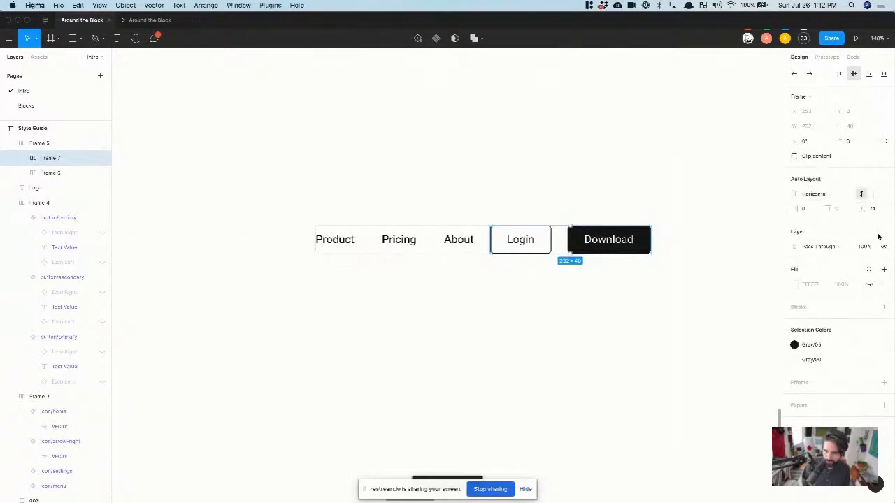
click(874, 210)
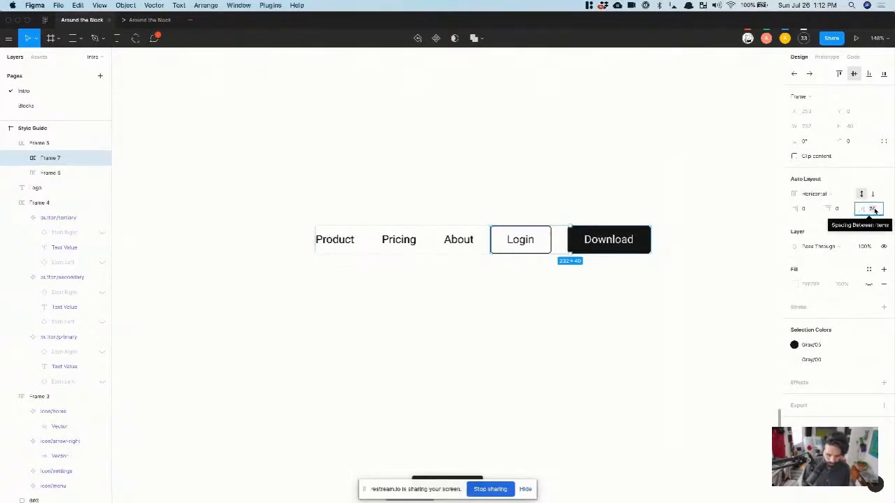
text(1)
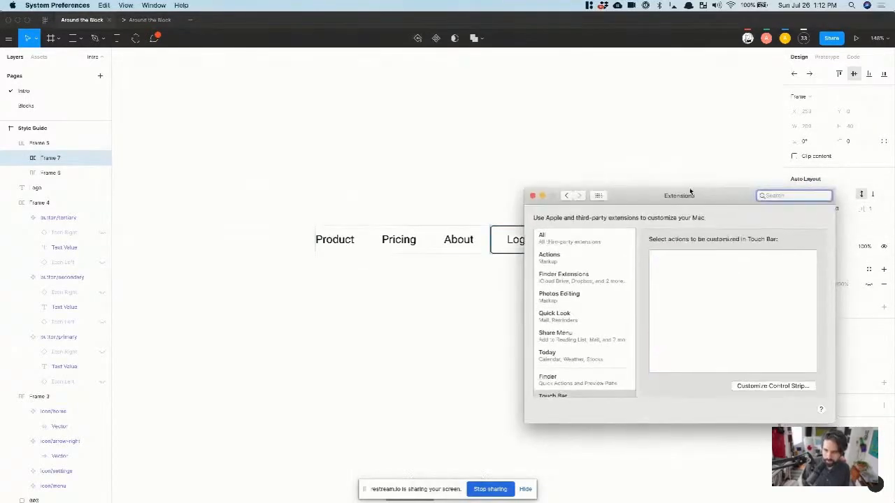
key(super+q)
click(874, 210)
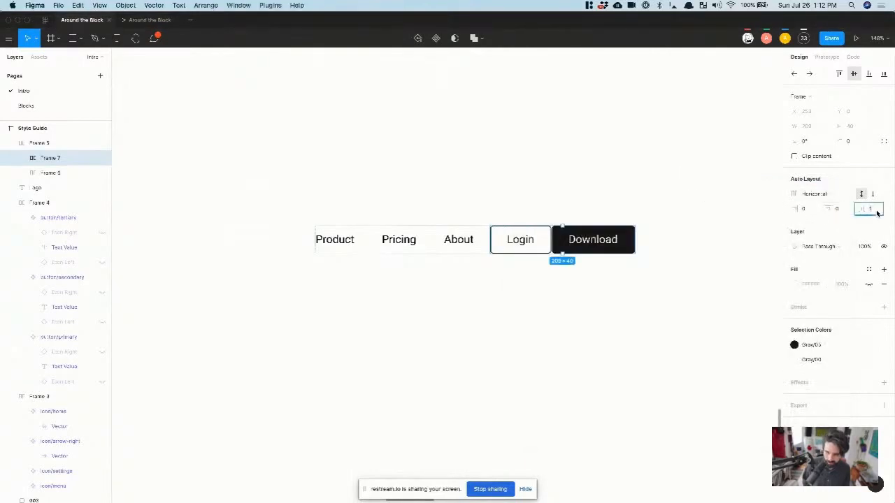
text(16)
key(Return)
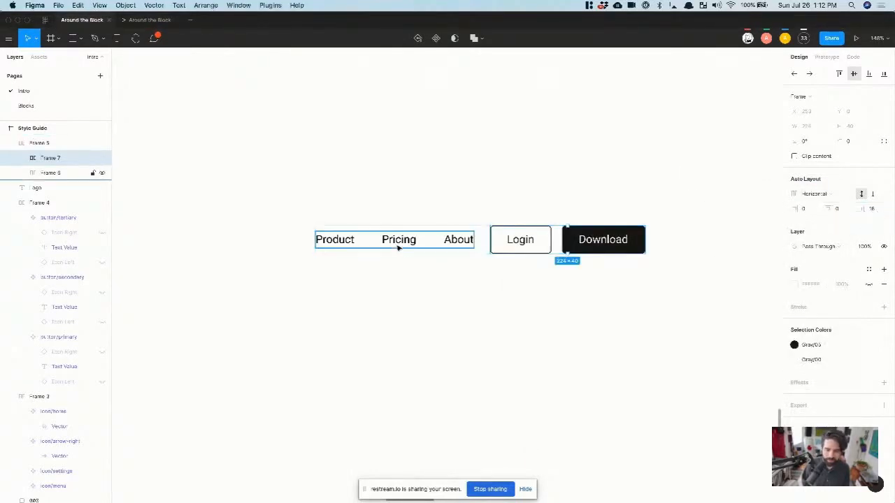
- Set the item spacing of the outer frame to 40 px, between the links group and the buttons group
click(46, 144)
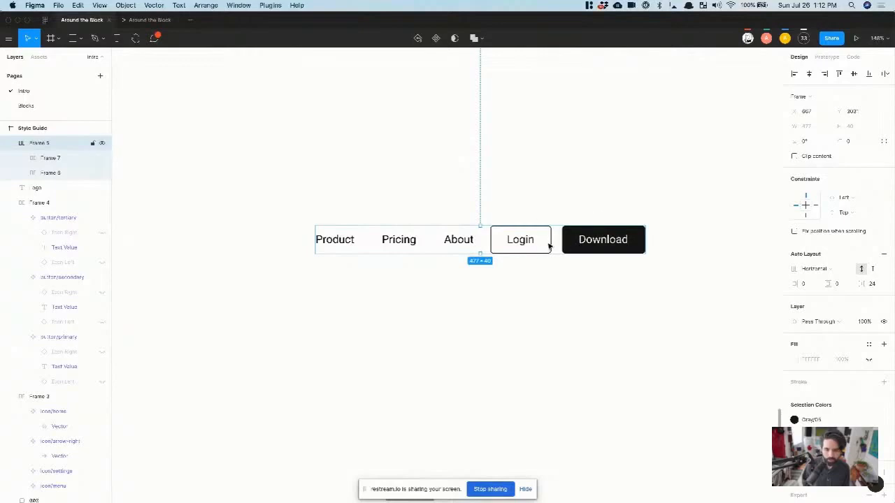
click(874, 283)
text(40)
key(Return)
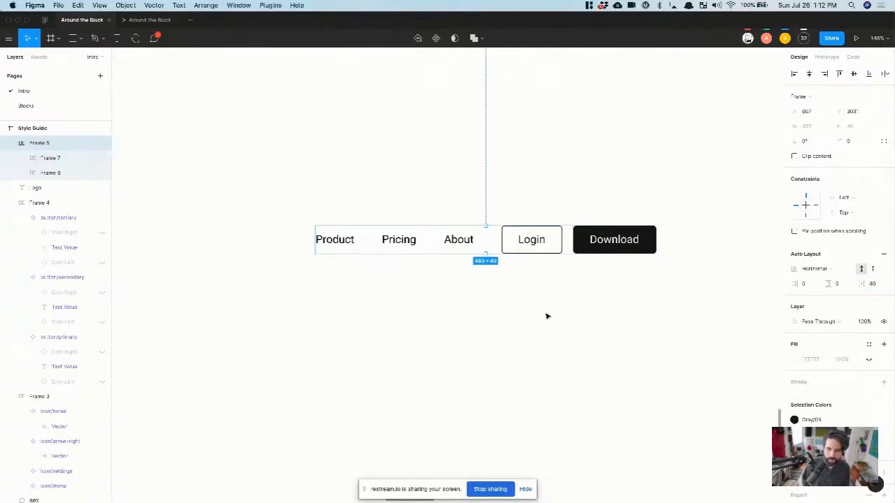
- Examine the auto layout settings of the nested links frame and buttons frame
click(463, 240)
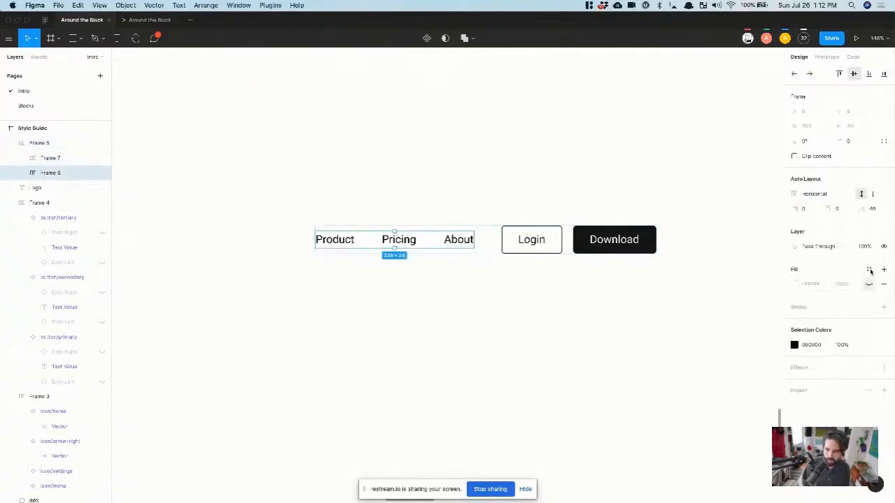
click(527, 248)
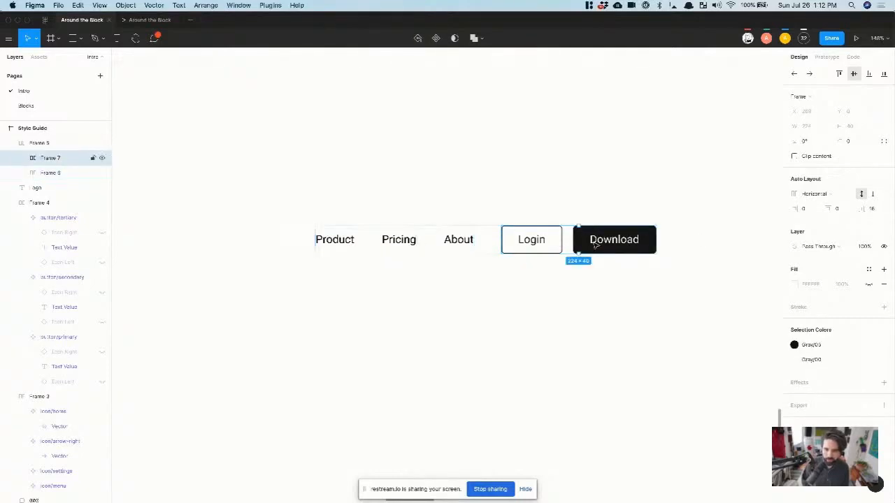
scroll(565, 244, up, 10)
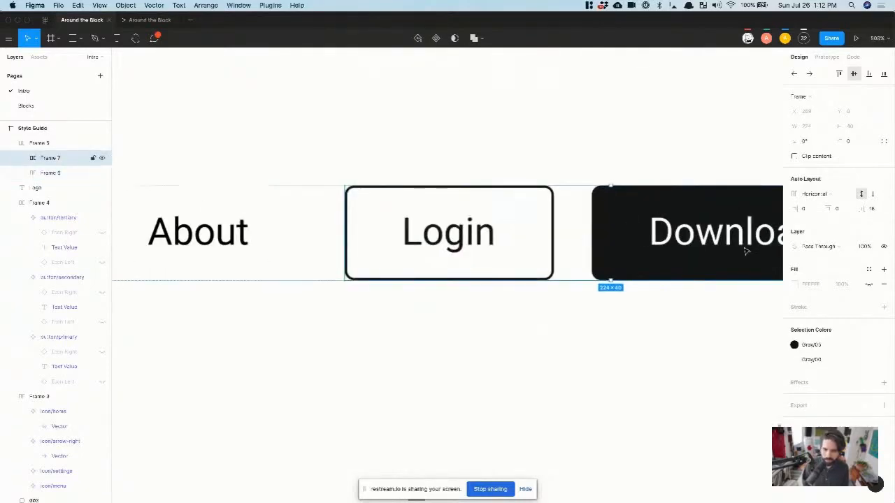
scroll(536, 144, down, 10)
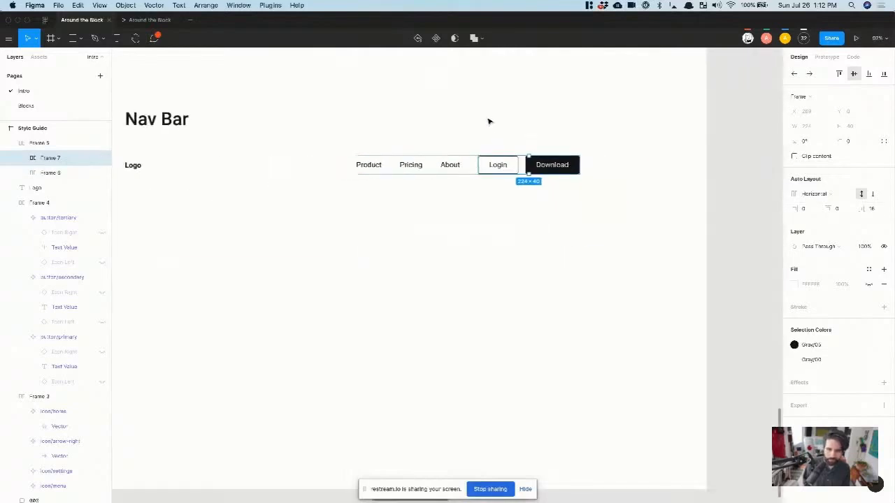
- Rename the outer auto-layout frame that holds the links and buttons as Nav Options
click(490, 119)
click(429, 168)
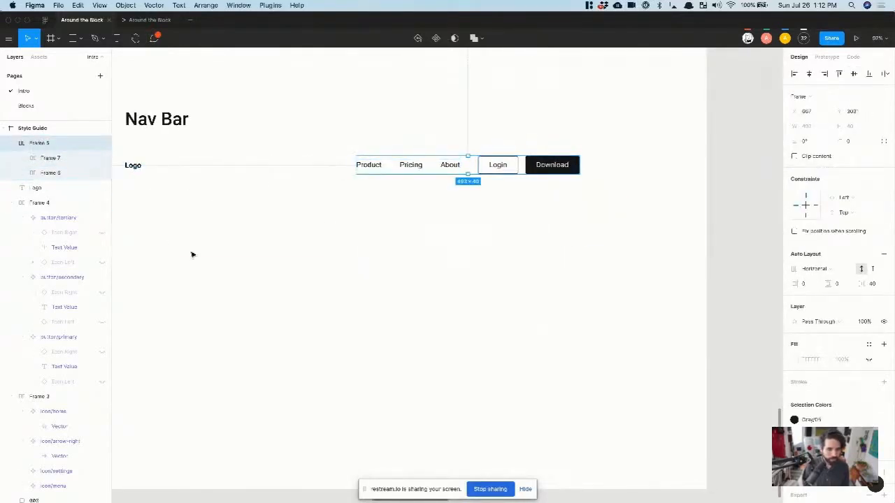
scroll(457, 152, up, 5)
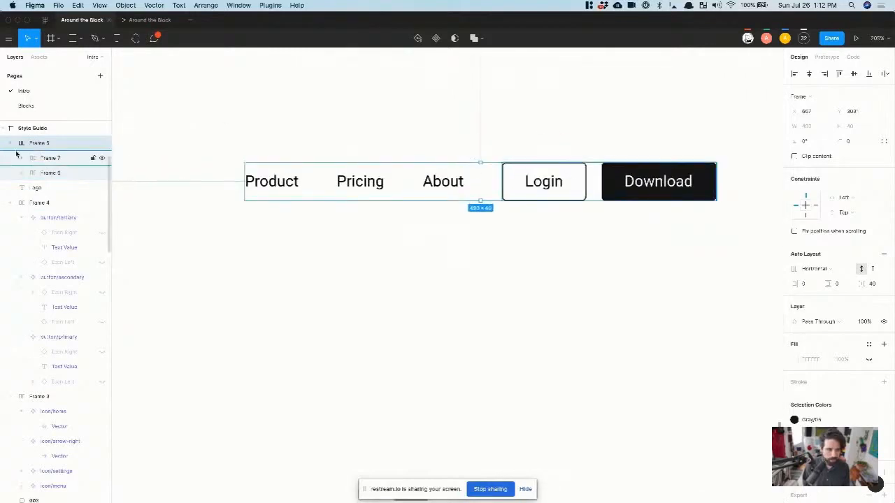
double_click(43, 144)
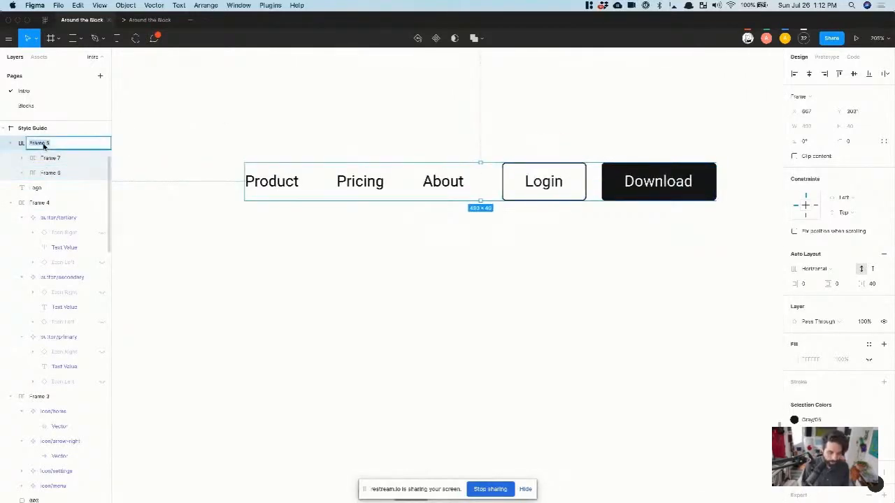
text(Nav Menu)
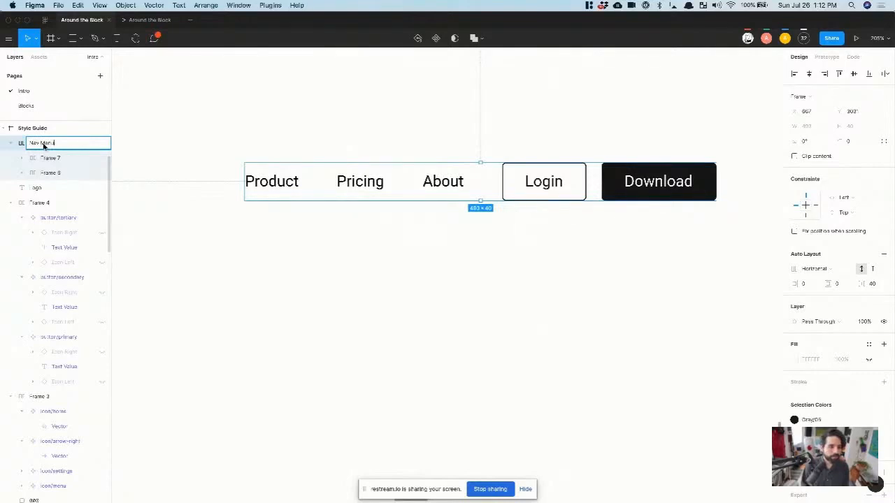
key(Return)
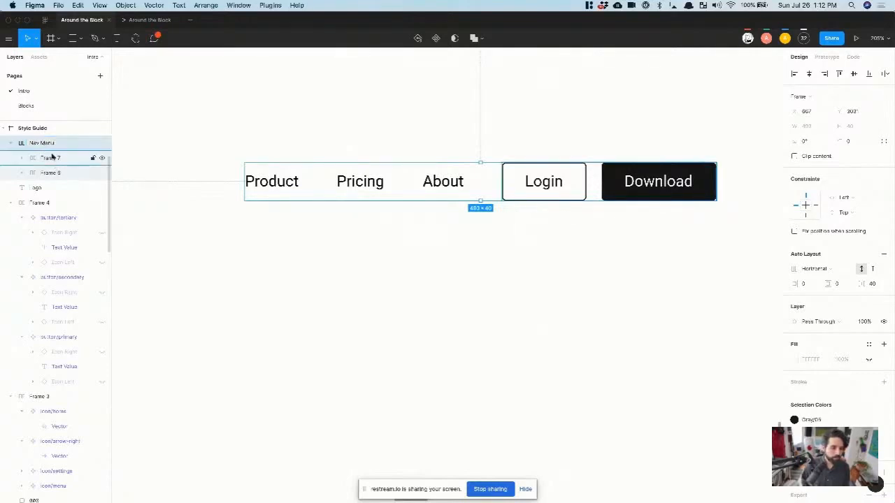
double_click(48, 144)
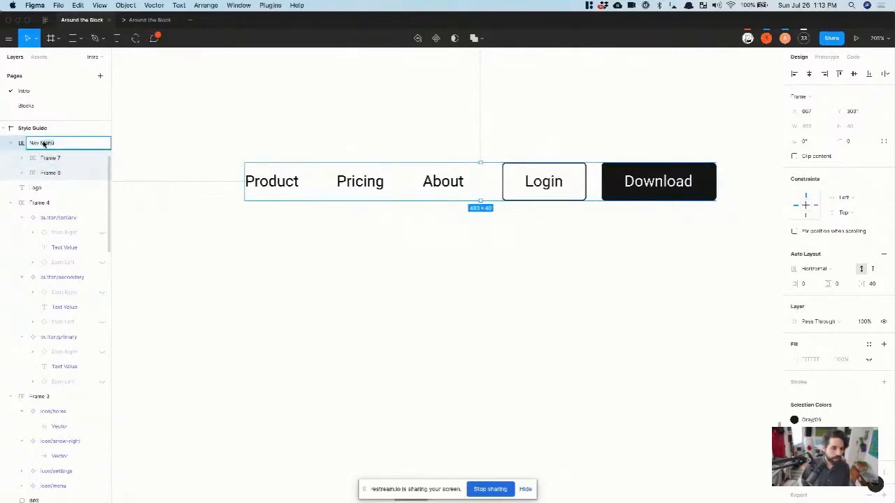
text(Nav Options)
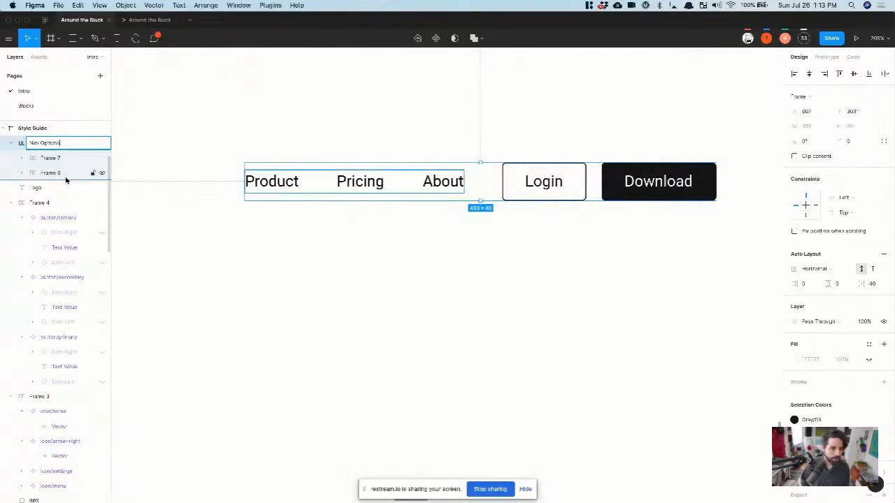
- Rename the nested frame containing the Login and Download buttons as CTAs
click(57, 173)
click(53, 159)
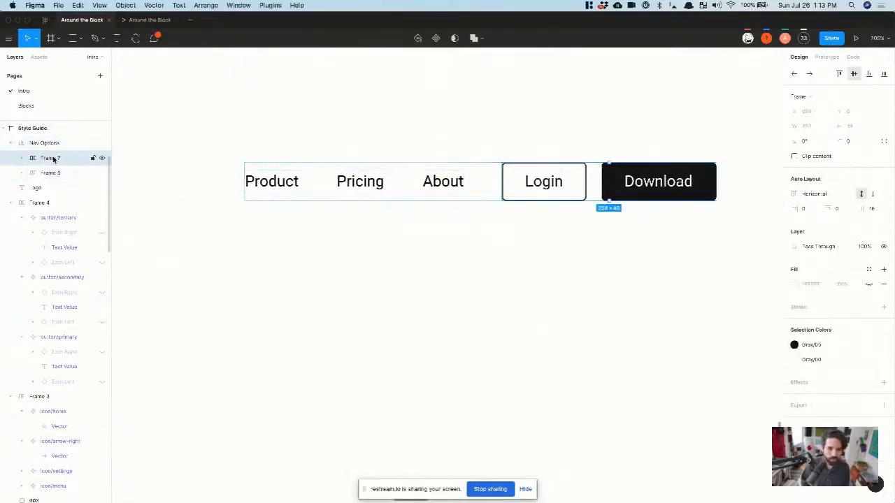
double_click(54, 160)
text(CTA)
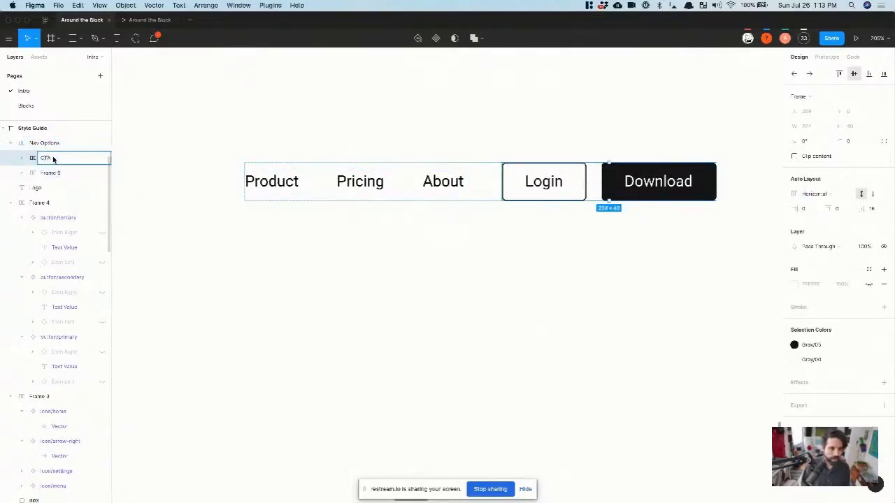
text(s)
- Rename the nested frame containing the text links as Menu Option
click(50, 173)
double_click(50, 174)
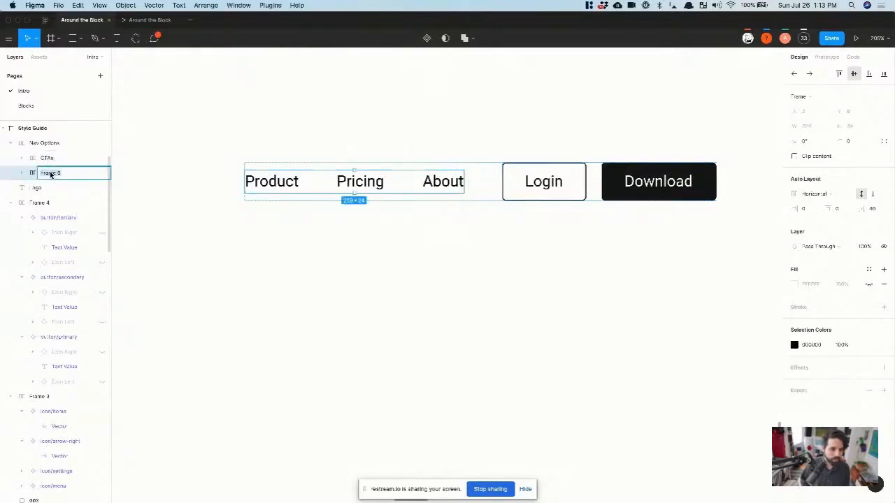
text(Menu Option)
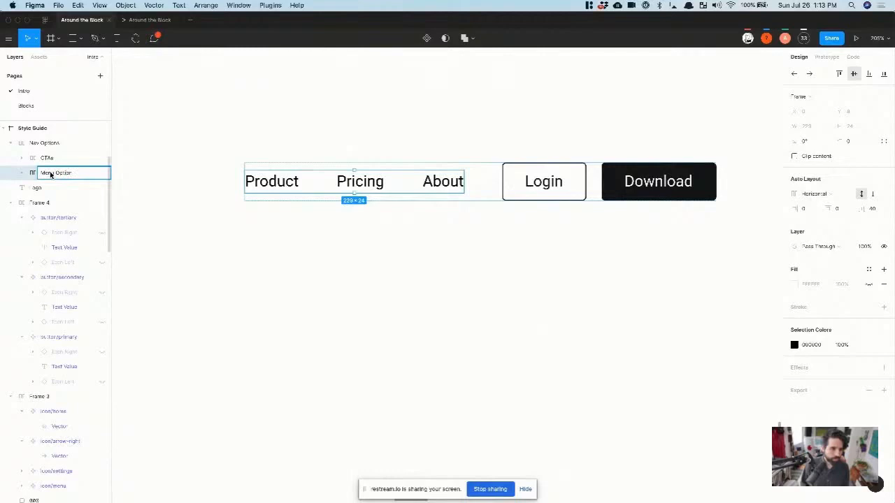
key(Return)
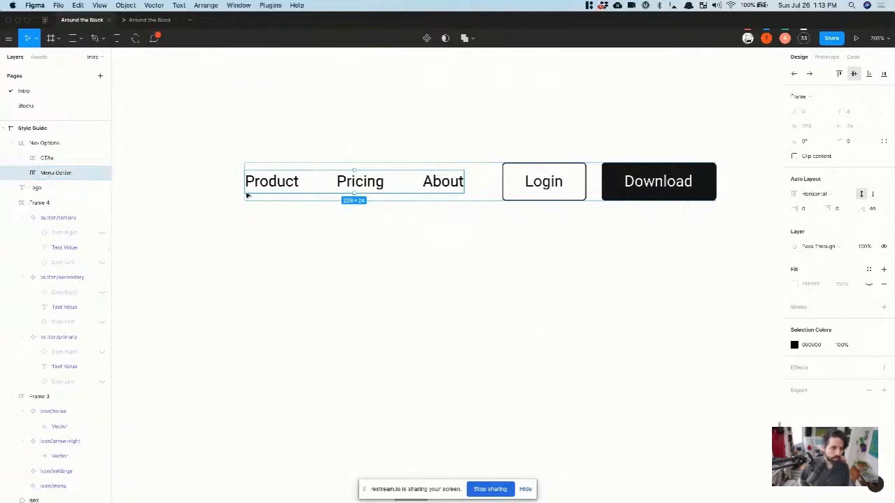
- Try reordering the Menu Option frame after the CTAs frame inside Nav Options, and restore the original order
click(274, 203)
scroll(274, 203, down, 5)
click(319, 185)
scroll(319, 186, up, 5)
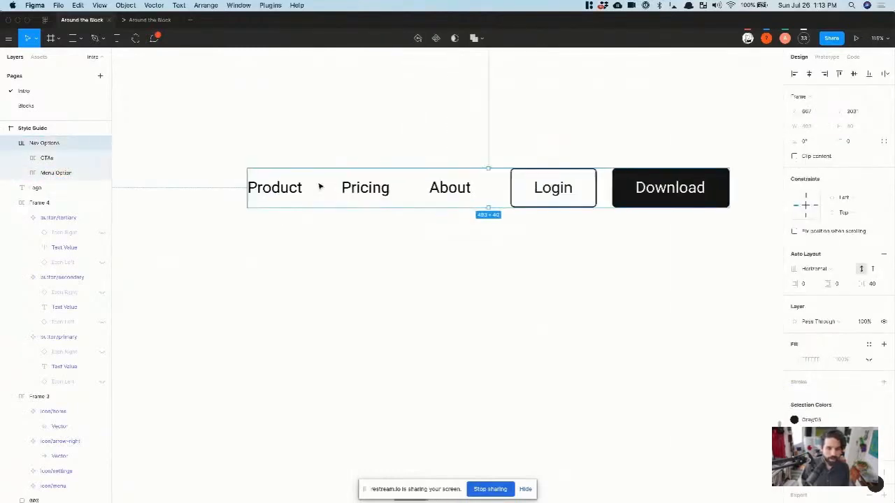
click(320, 188)
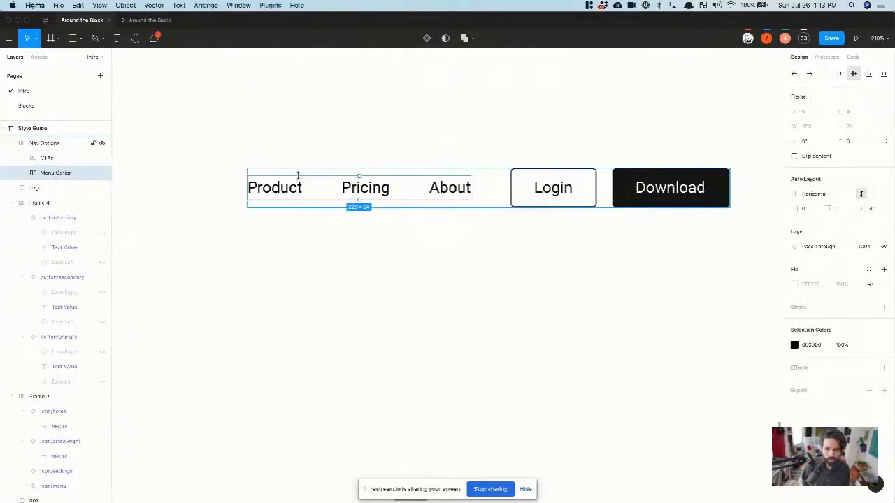
drag(63, 174, 64, 158)
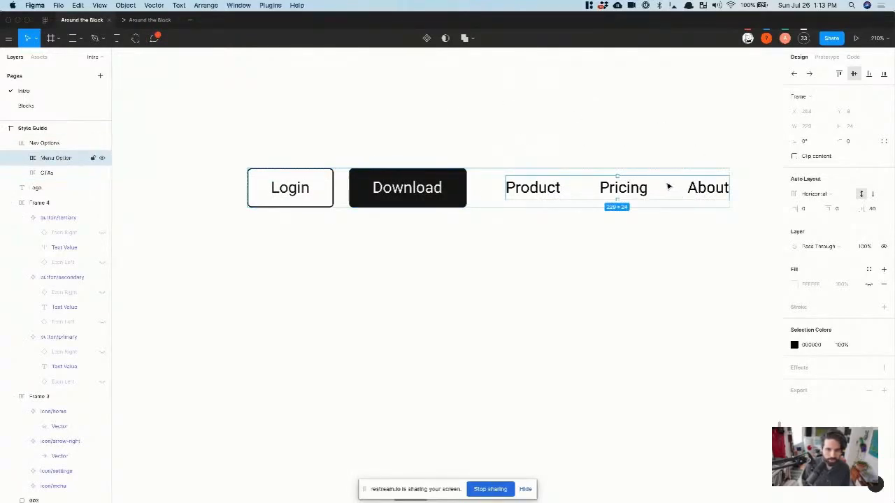
drag(60, 160, 58, 183)
- Try swapping the Login and Download buttons inside the CTAs frame, and put them back in their original order
click(55, 158)
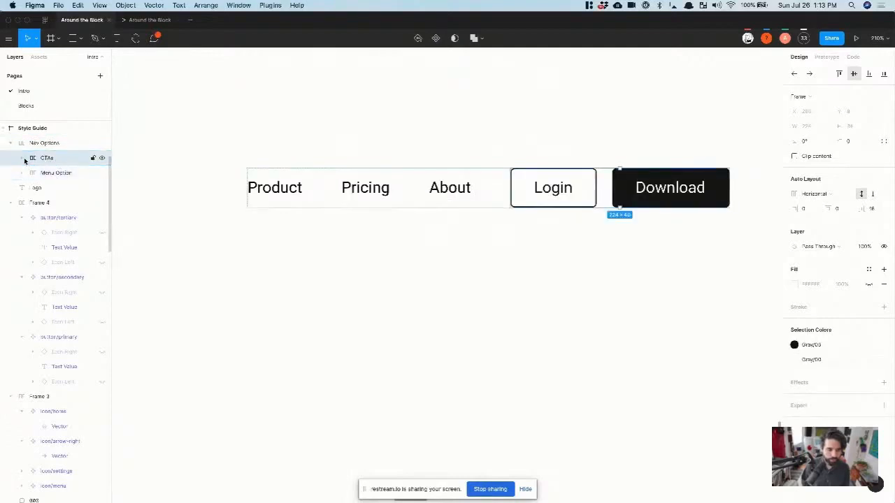
click(24, 159)
click(69, 174)
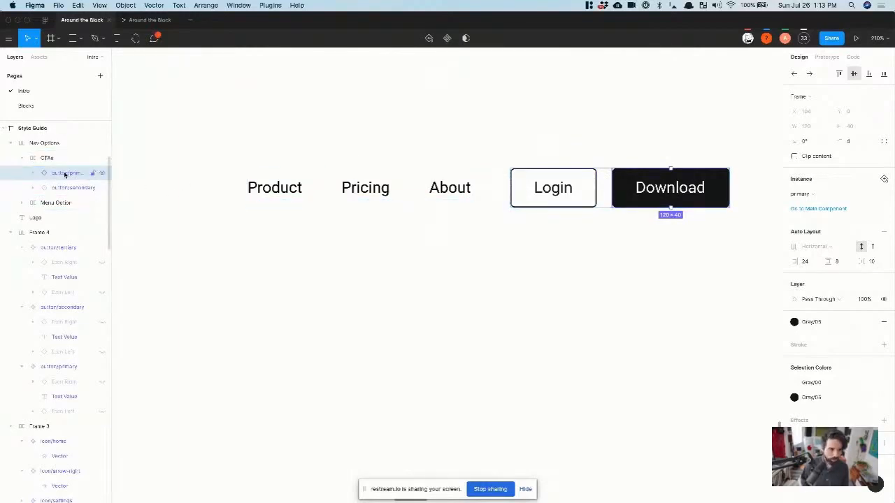
drag(64, 193, 66, 196)
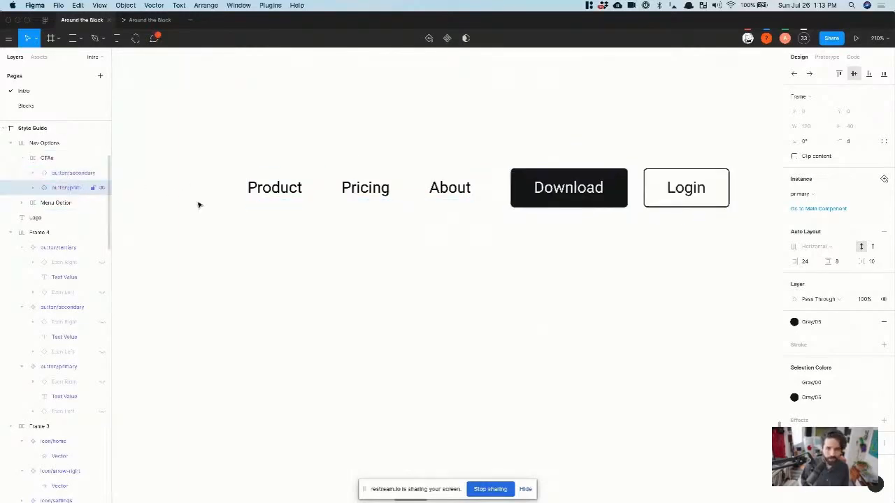
key(Right)
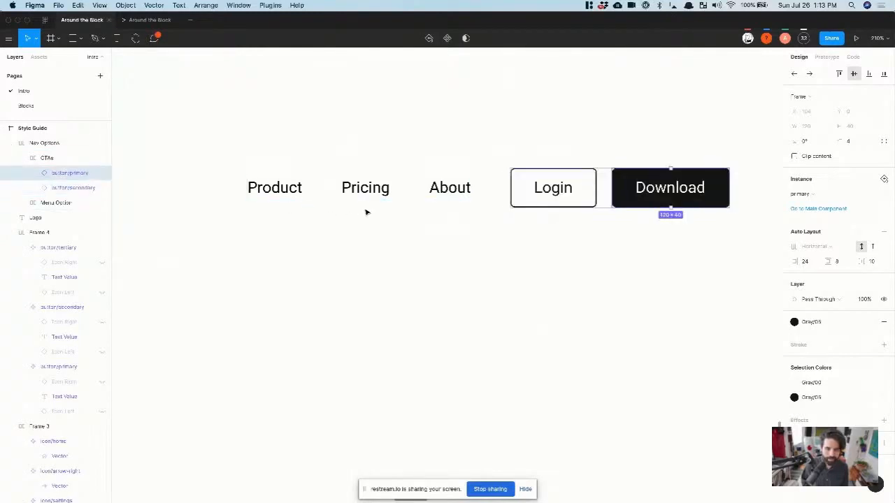
- Reorder the text links inside the Menu Option frame to About, Pricing, Product
double_click(280, 190)
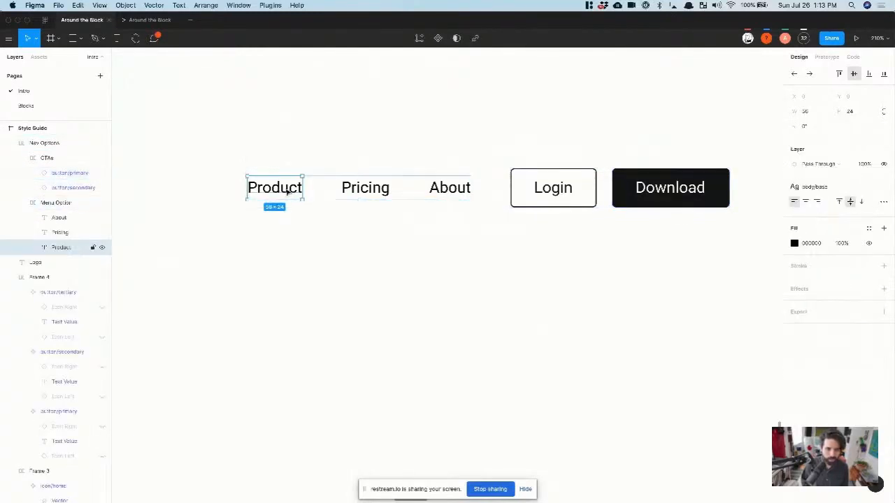
click(358, 190)
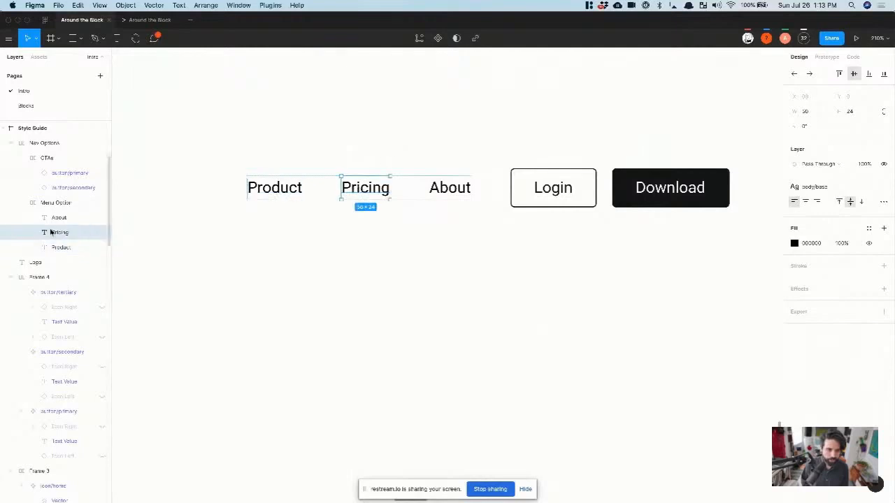
click(353, 197)
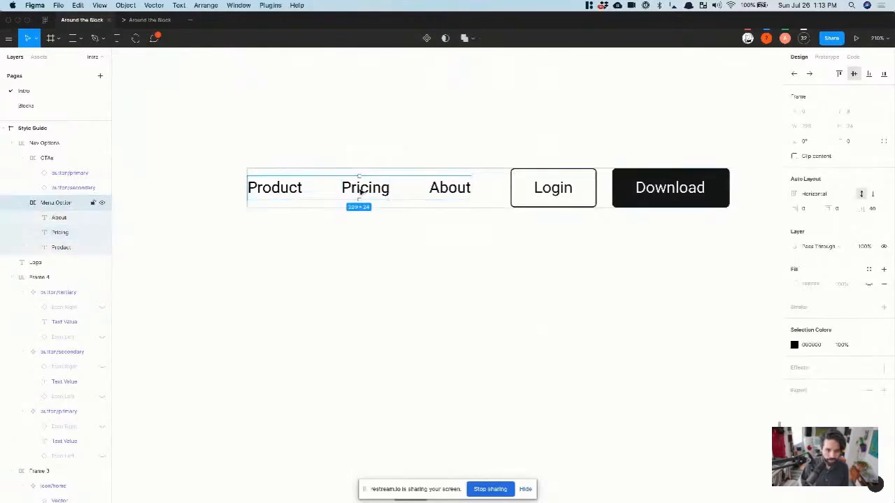
drag(359, 189, 299, 190)
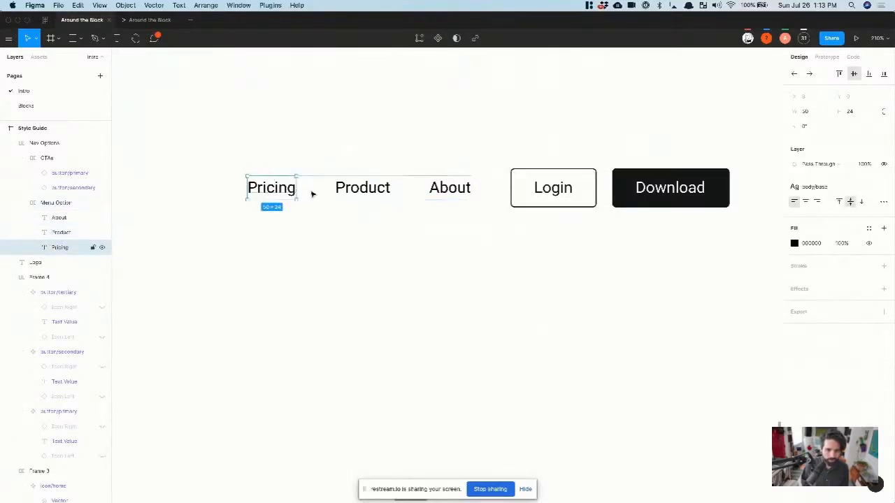
click(443, 188)
drag(435, 196, 296, 192)
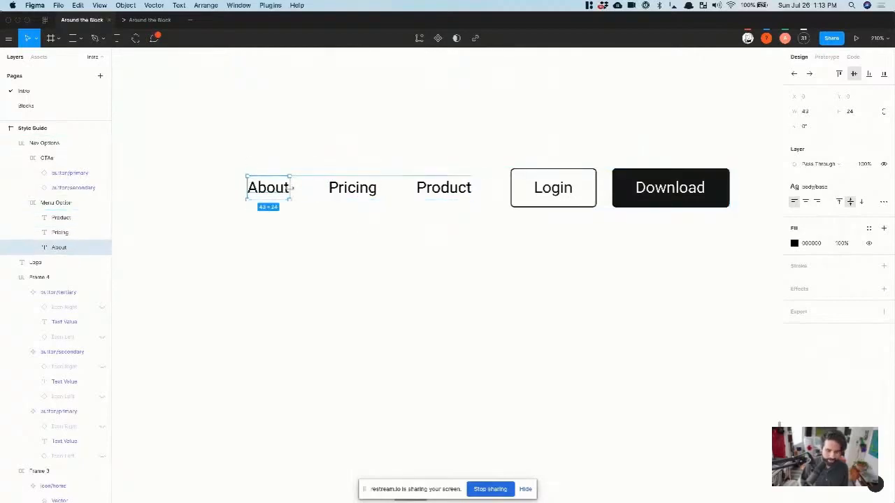
- Duplicate the About link and change the text of the first copy to Home
key(super+d)
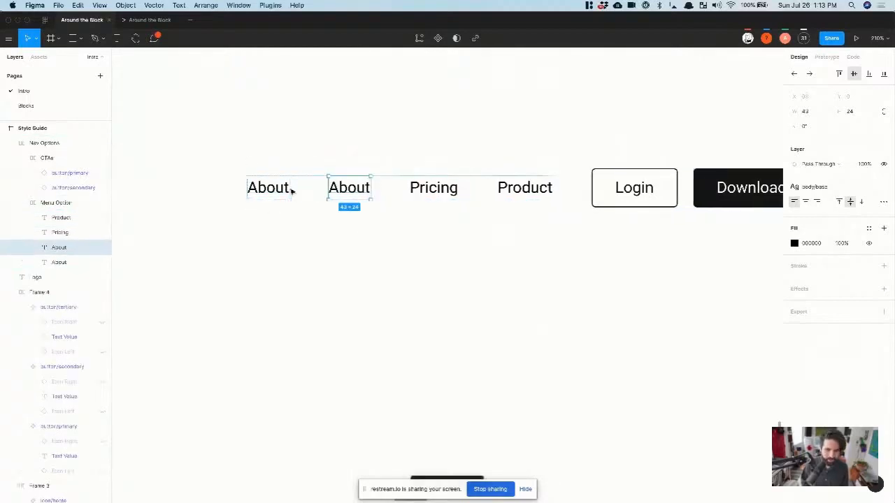
double_click(267, 189)
text(Home)
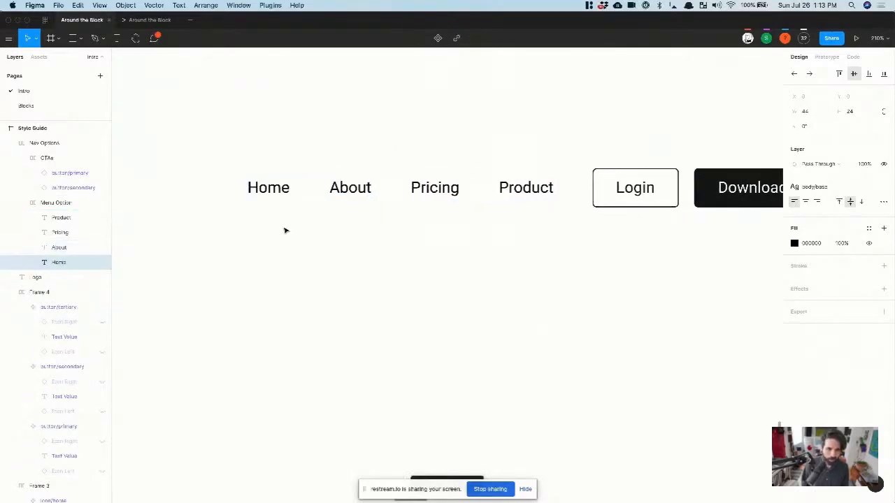
click(368, 312)
scroll(368, 312, down, 5)
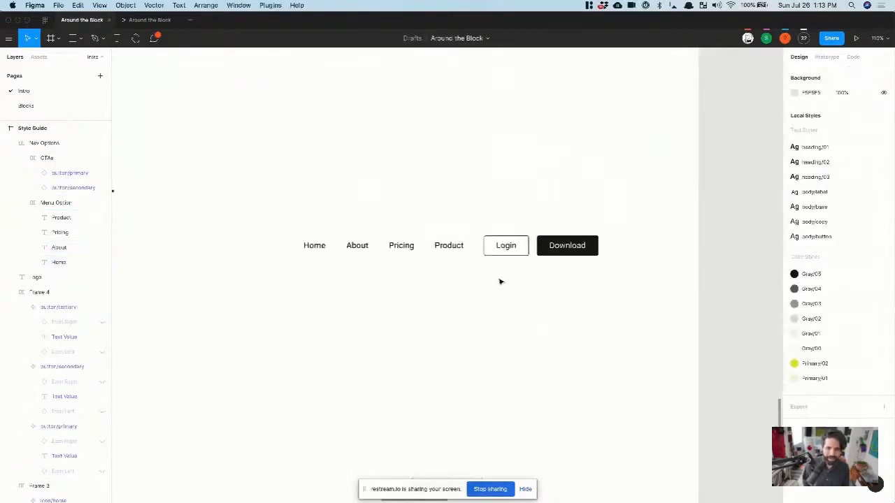
- Draw a 24 × 24 px circle over the start of the Logo text and move the text to the circle's right
click(566, 253)
scroll(562, 252, down, 5)
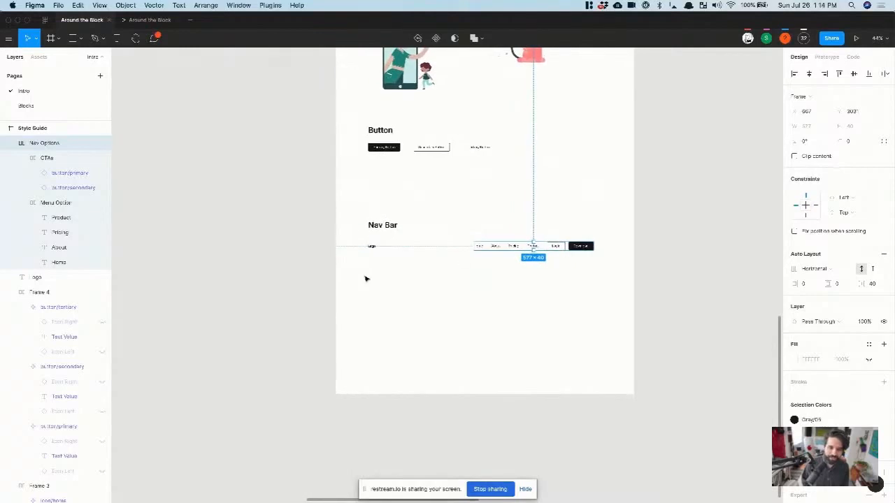
scroll(366, 278, up, 5)
scroll(538, 249, right, 3)
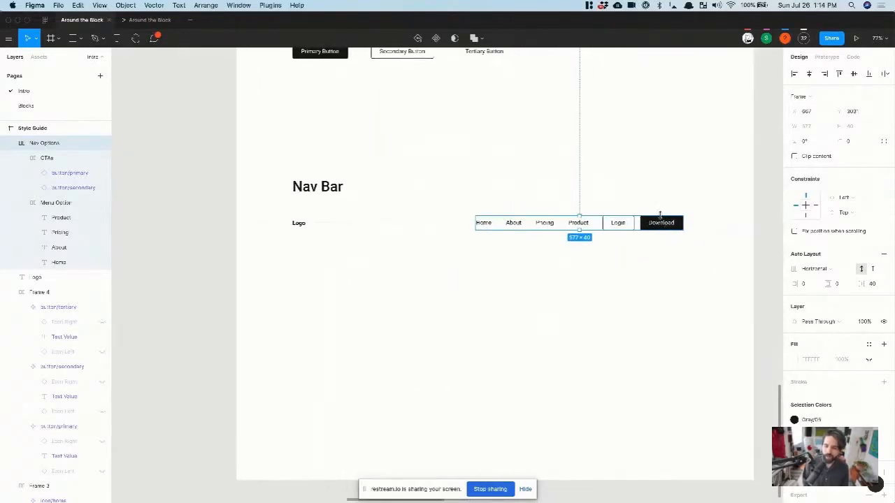
scroll(303, 229, up, 5)
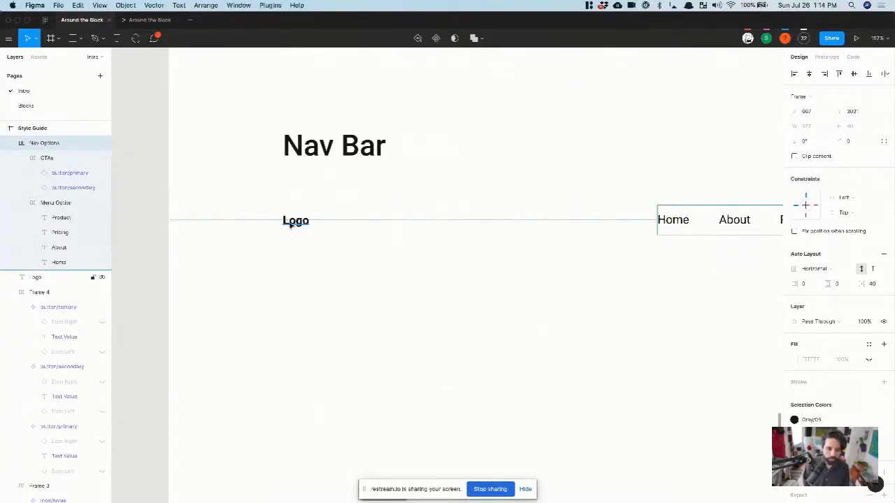
click(296, 224)
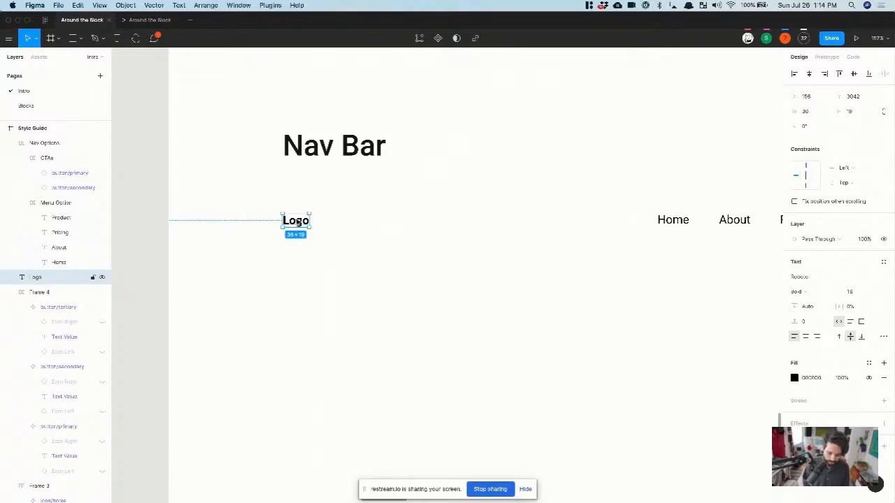
key(o)
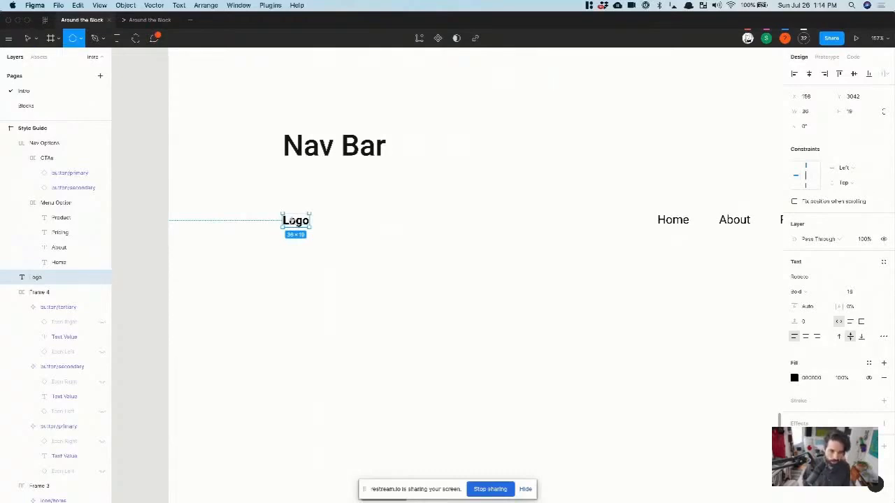
drag(281, 230, 300, 212)
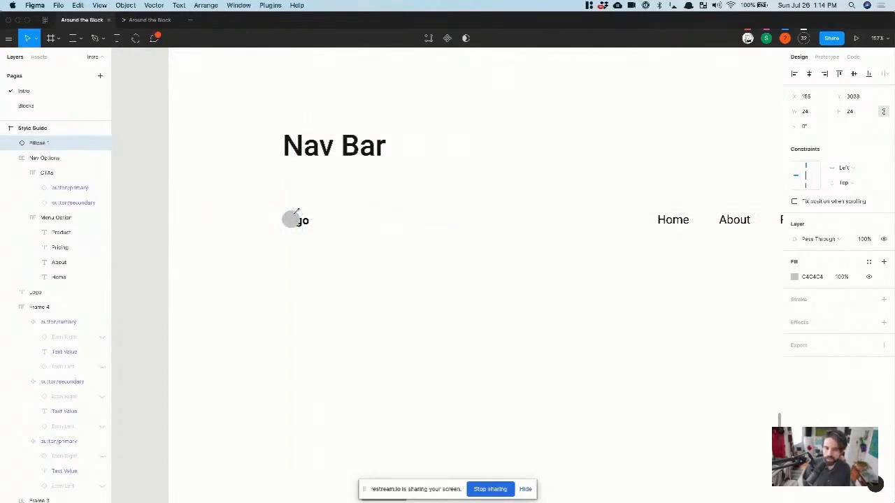
scroll(314, 205, up, 5)
drag(301, 233, 342, 232)
- Fill the logo circle with the darkest Gray color style, Gray/05
click(273, 230)
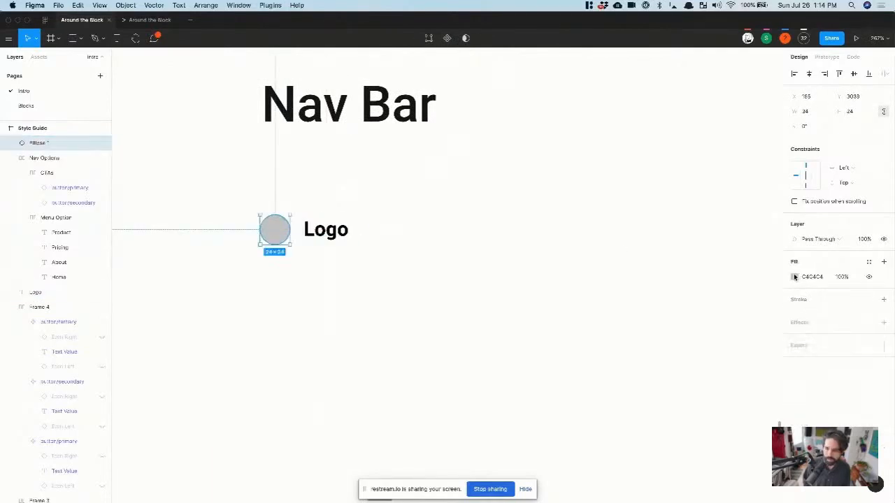
click(868, 262)
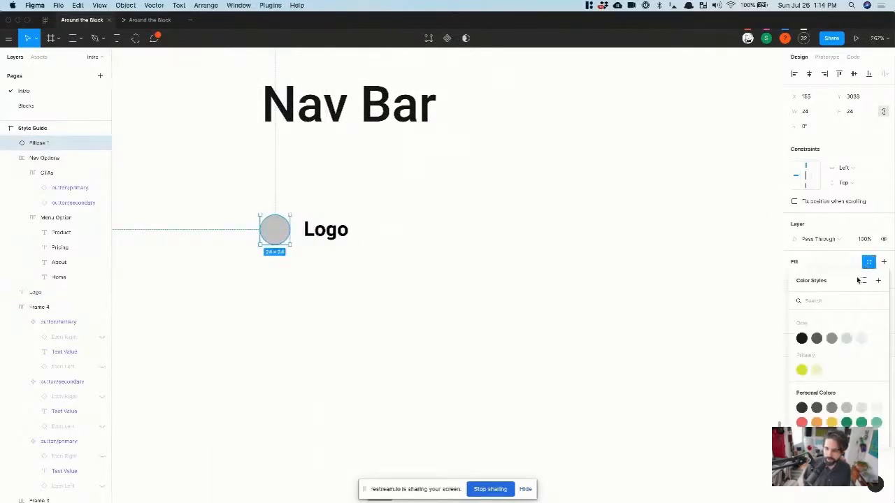
click(804, 340)
click(578, 301)
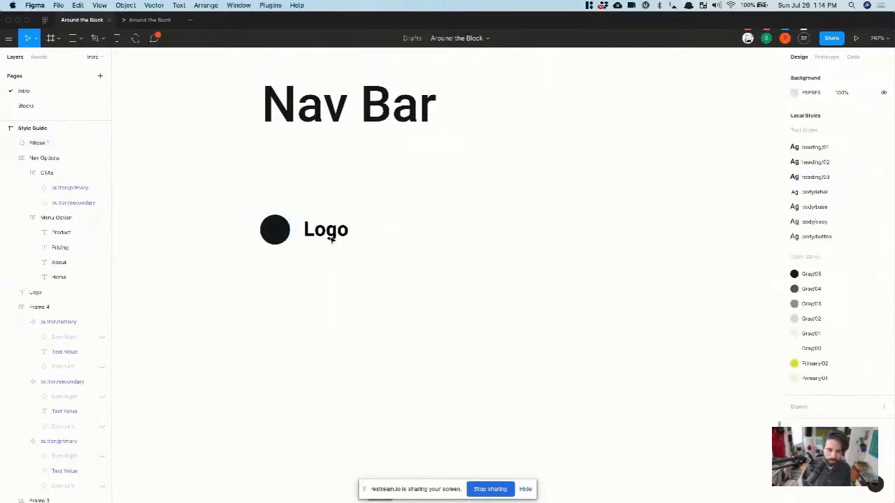
- Apply the body/base text style to the Logo text and make it bold
click(301, 235)
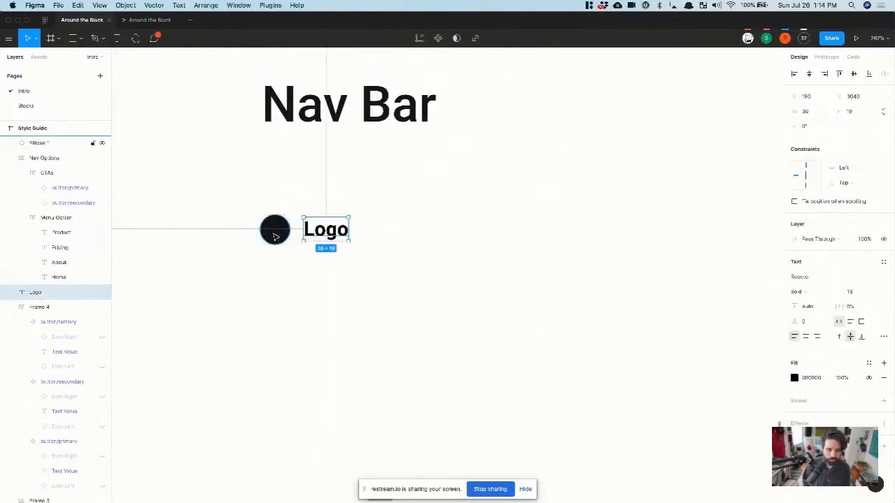
shift+click(274, 236)
scroll(382, 251, down, 5)
click(420, 240)
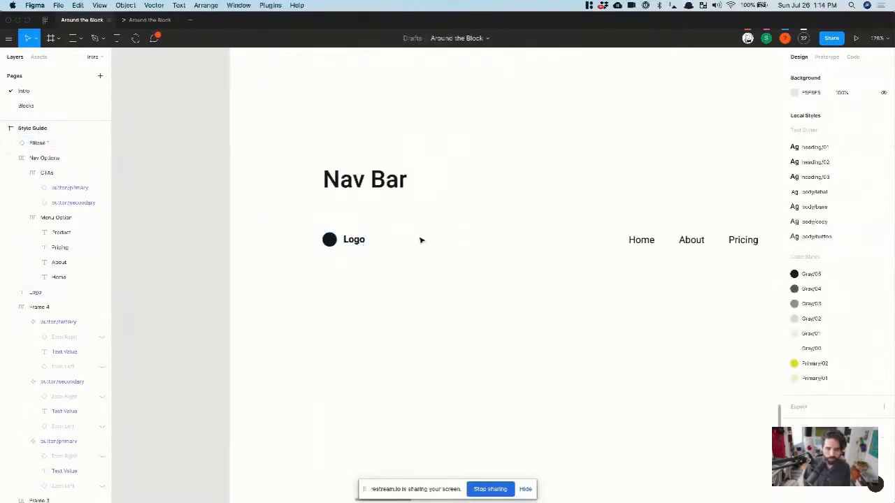
scroll(420, 240, right, 2)
click(291, 232)
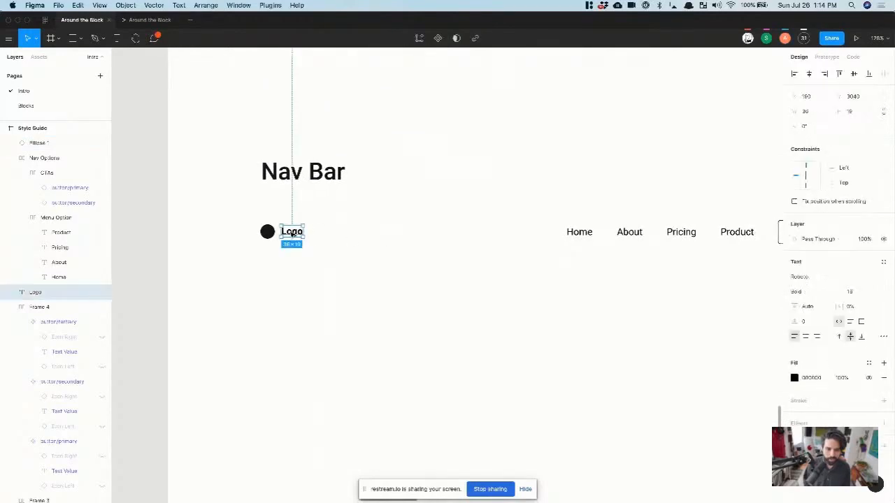
click(884, 262)
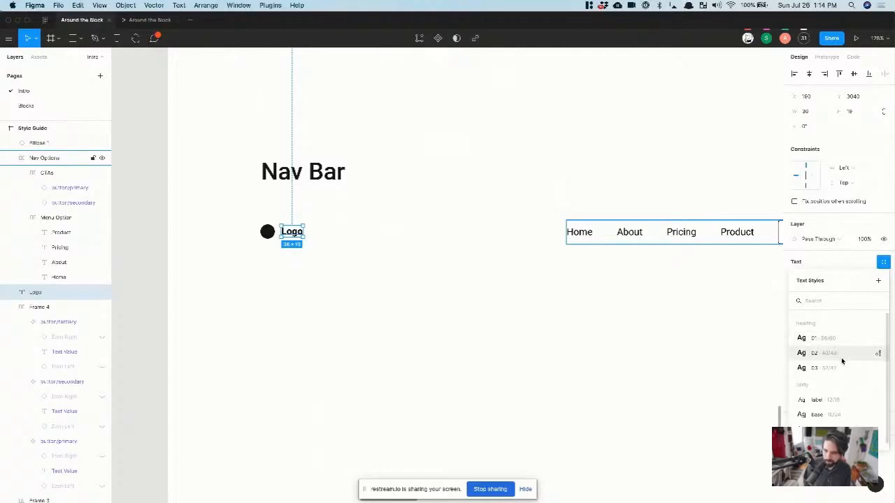
click(844, 414)
scroll(243, 242, up, 3)
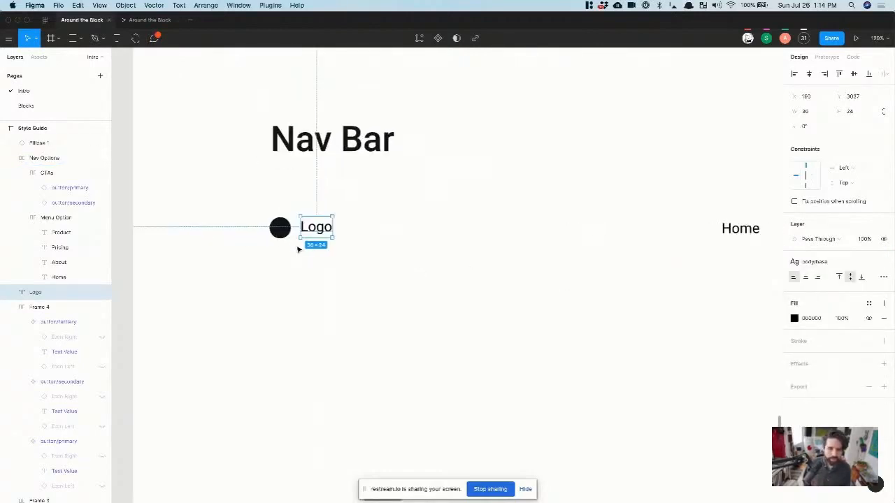
key(super+b)
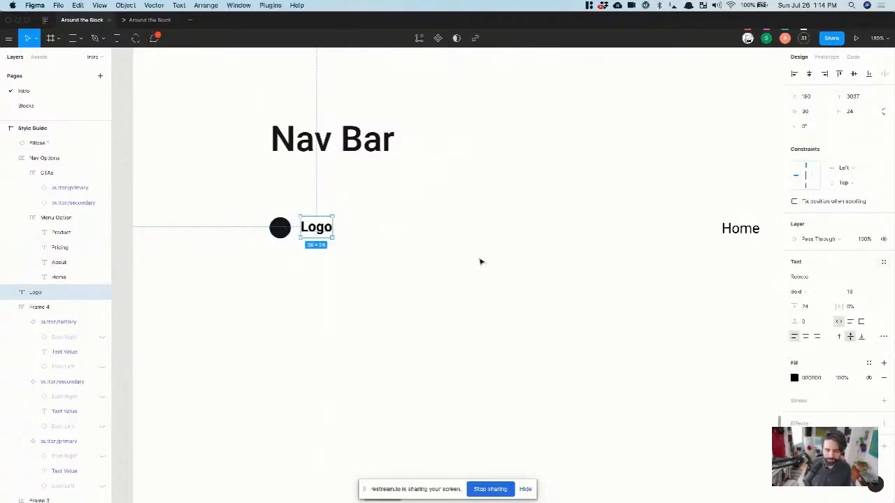
- Wrap the circle and the Logo text in a frame and add horizontal auto layout to it
scroll(243, 196, down, 5)
drag(238, 194, 766, 275)
scroll(270, 189, up, 3)
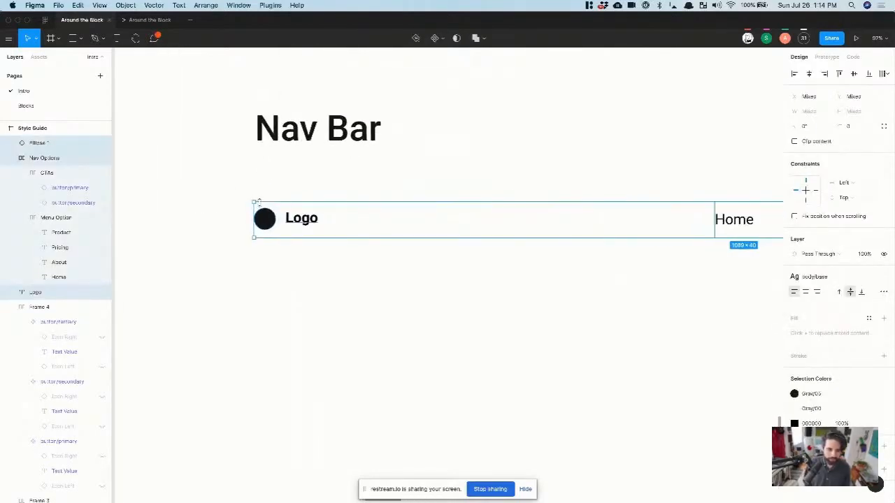
click(248, 249)
drag(241, 246, 334, 213)
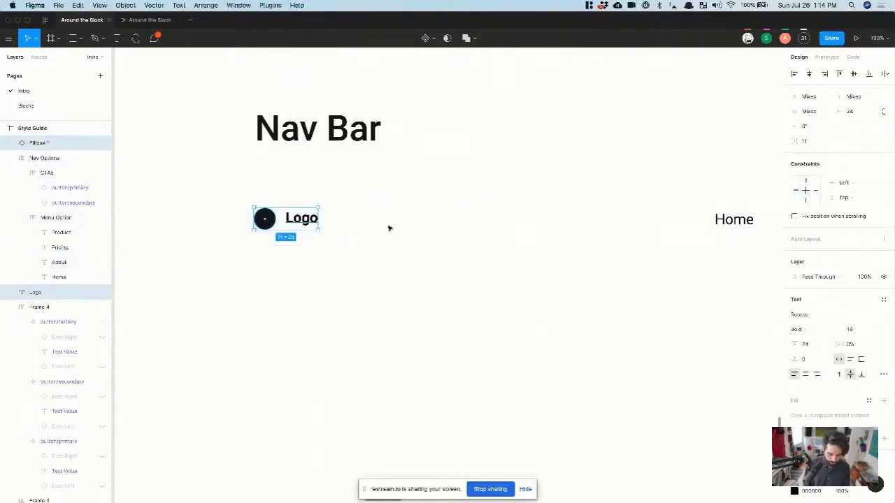
key(super+alt+g)
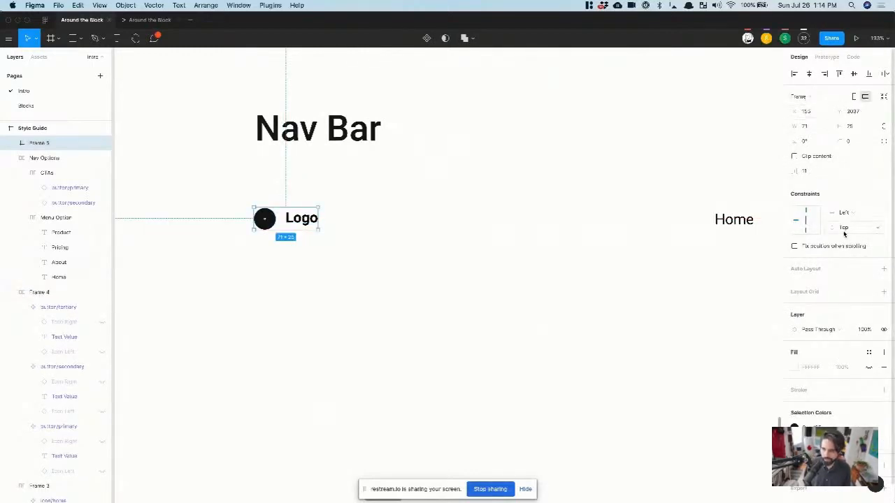
click(884, 270)
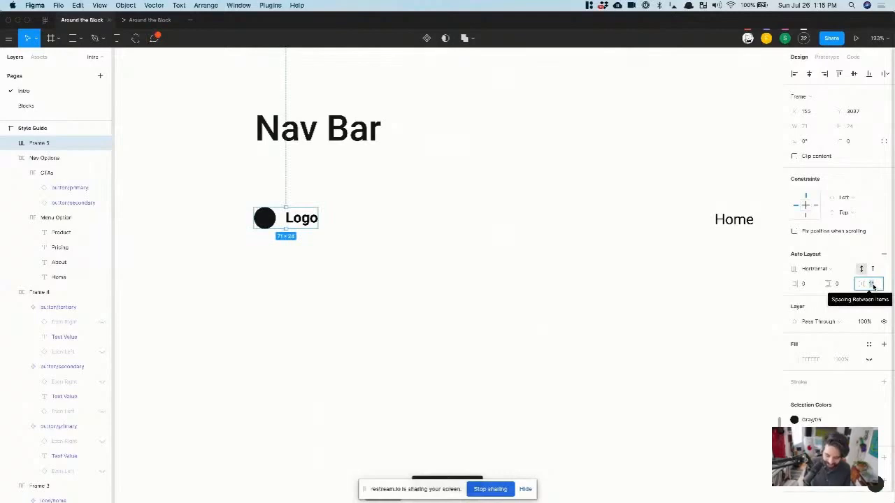
- Try item spacings of 12 and 16 between the circle and the Logo text
text(12)
key(Return)
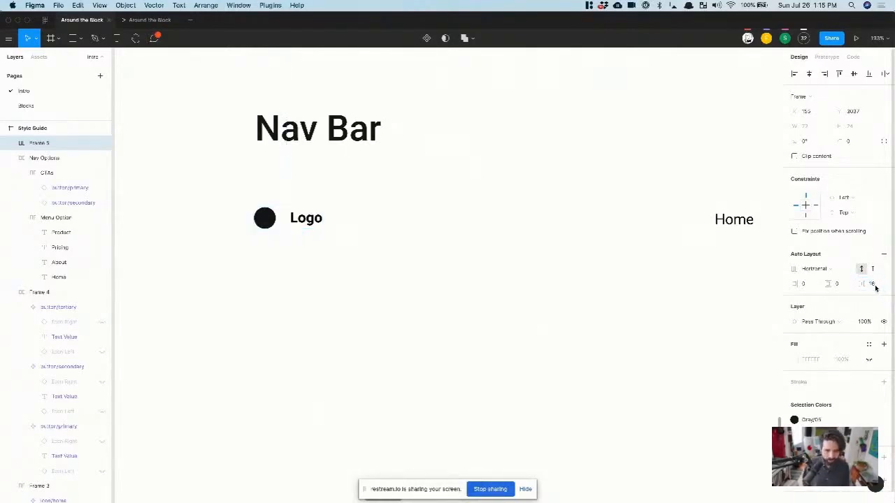
click(871, 283)
text(16)
key(Return)
- Set the logo frame's spacing between items to 8
click(871, 284)
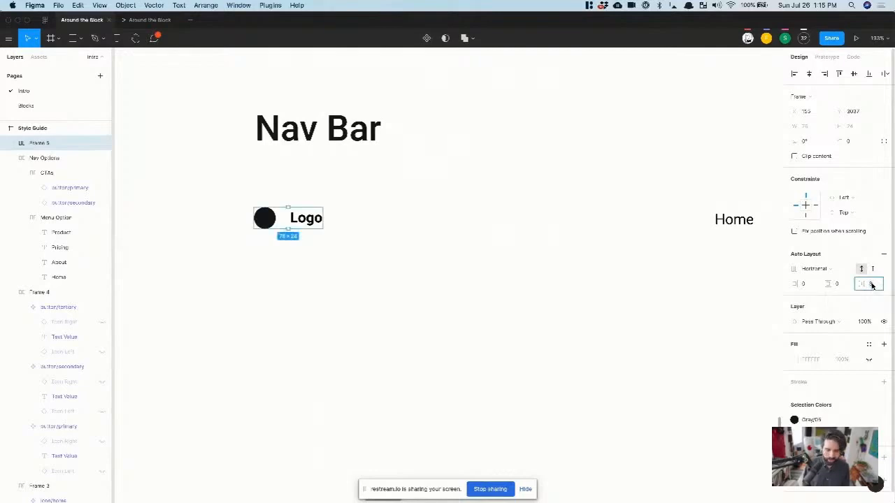
text(8)
key(Return)
click(360, 287)
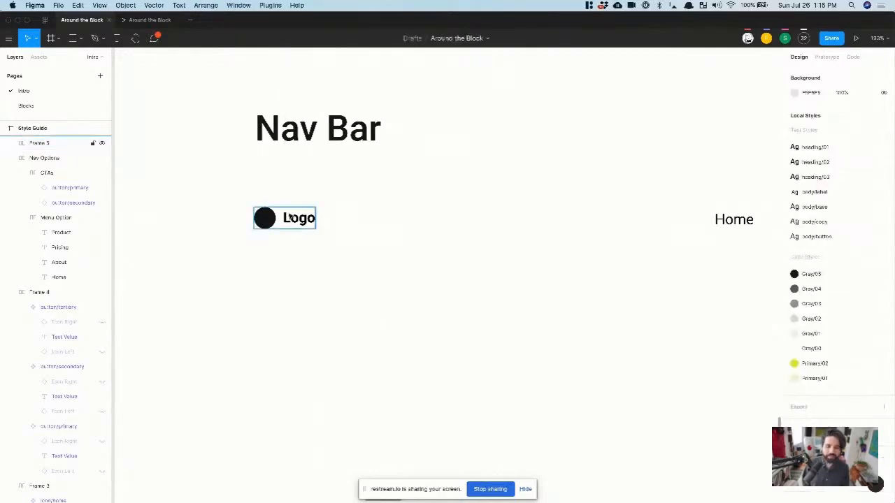
- Wrap the logo frame and Nav Options together in an outer frame and add horizontal auto layout to it
click(286, 218)
scroll(285, 217, down, 3)
scroll(289, 214, right, 3)
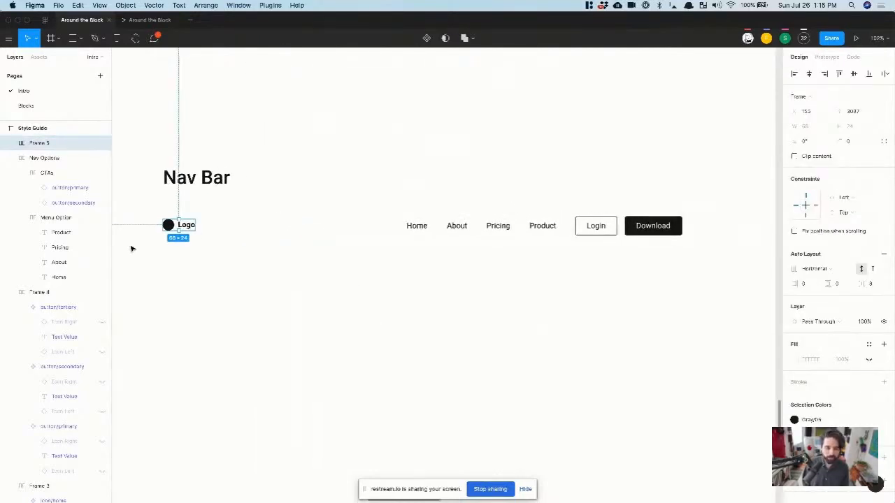
scroll(130, 244, up, 5)
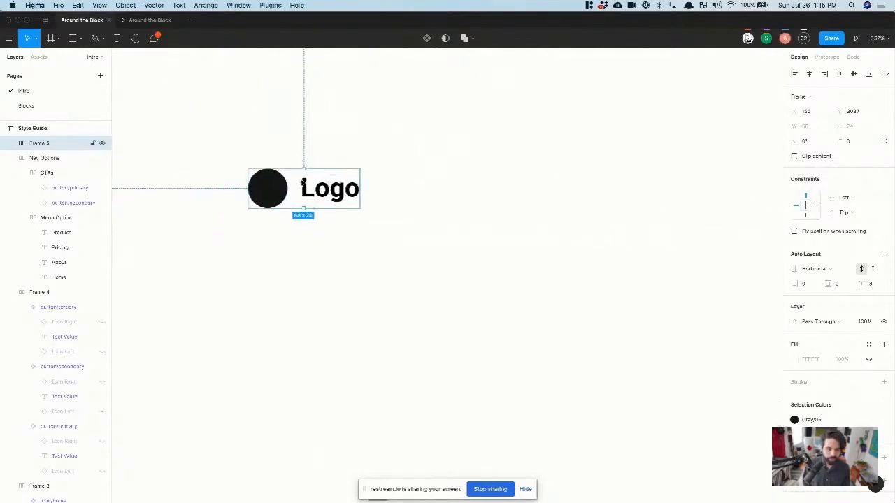
scroll(321, 185, down, 4)
scroll(329, 176, right, 3)
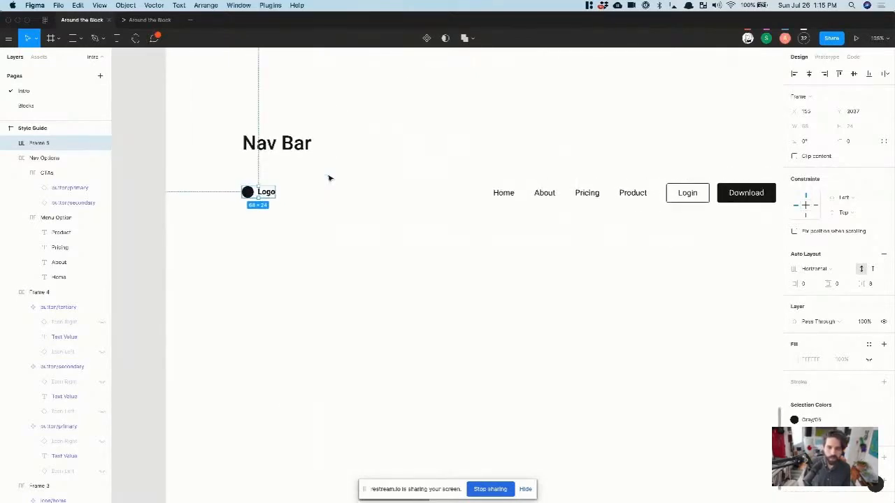
scroll(231, 175, right, 2)
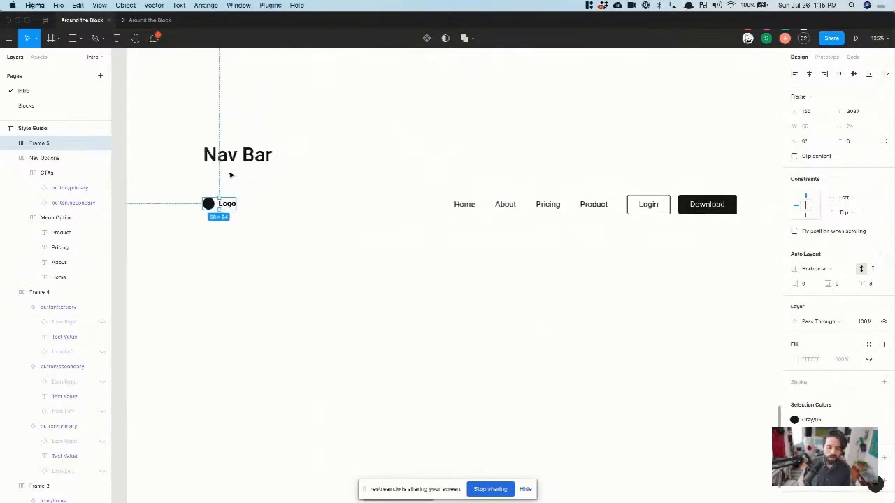
drag(186, 183, 747, 354)
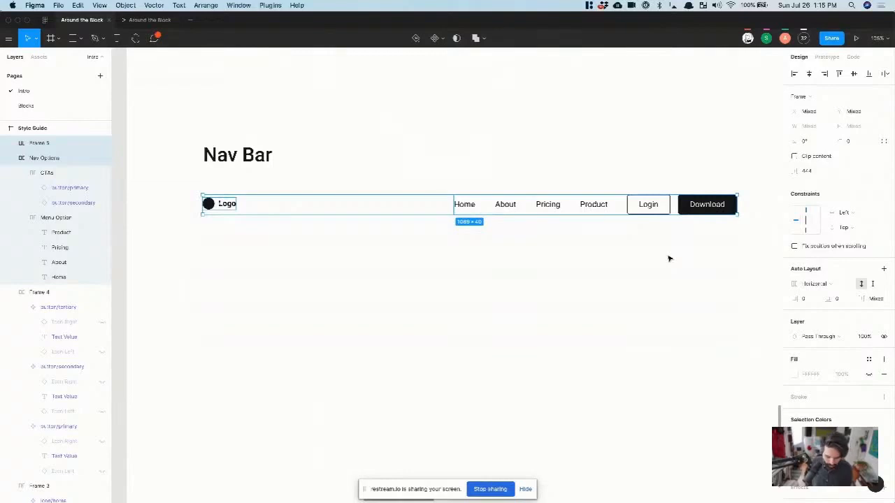
key(alt)
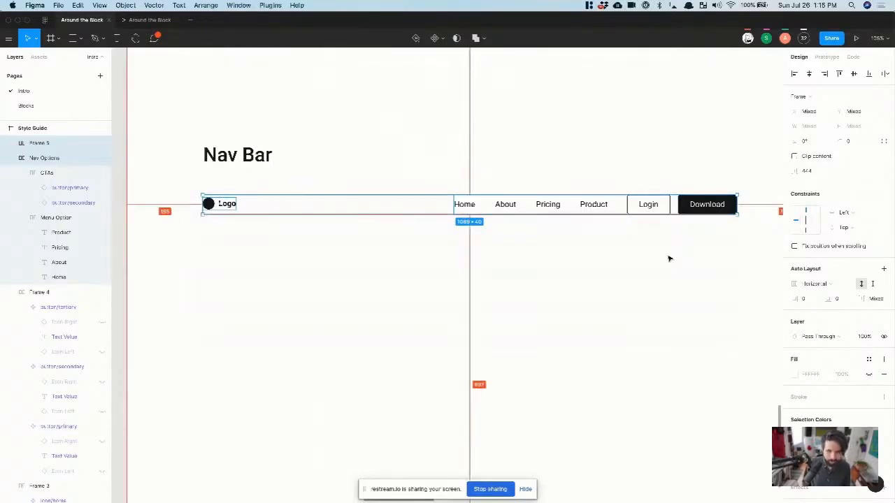
key(alt+super+g)
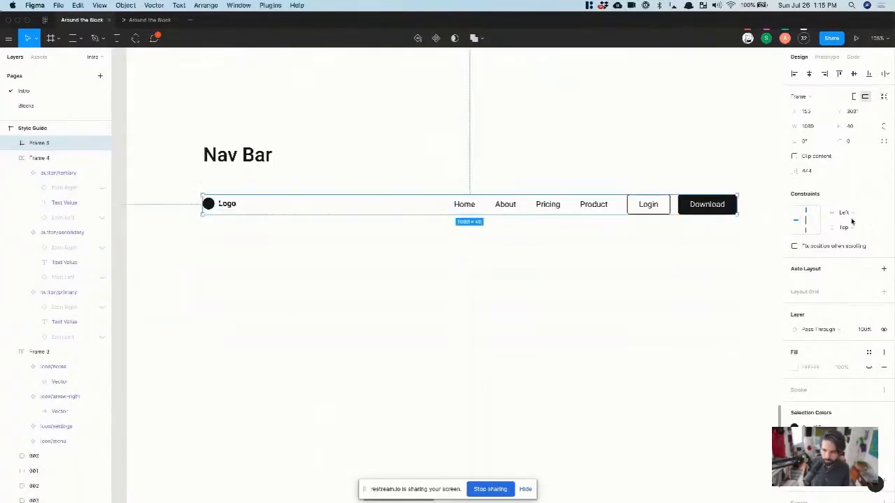
click(883, 269)
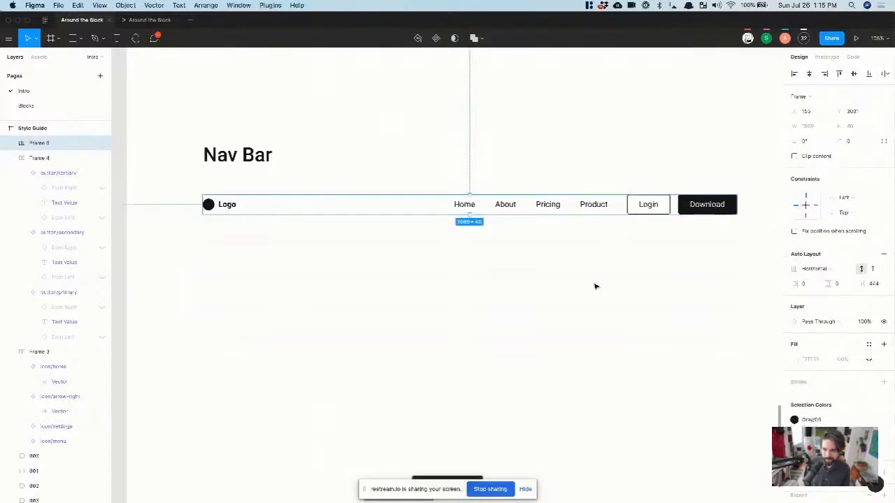
- Try a vertical auto layout direction on the outer nav bar frame and undo it
click(862, 269)
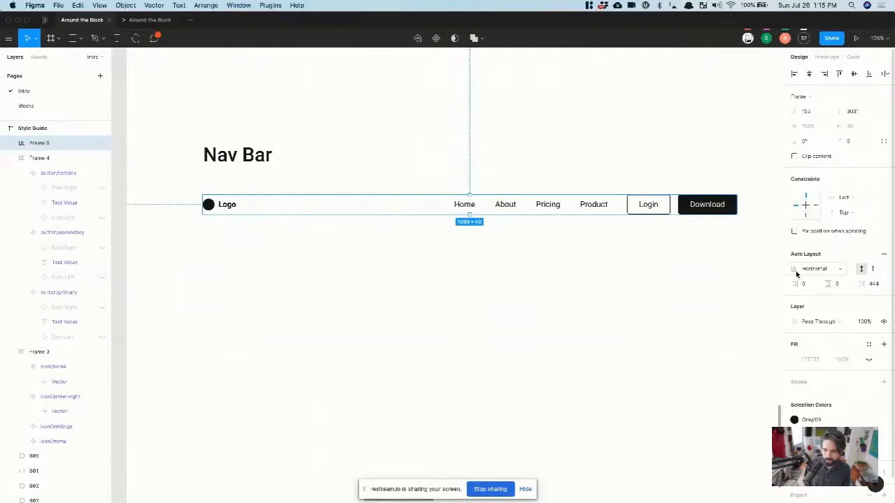
click(816, 275)
click(822, 279)
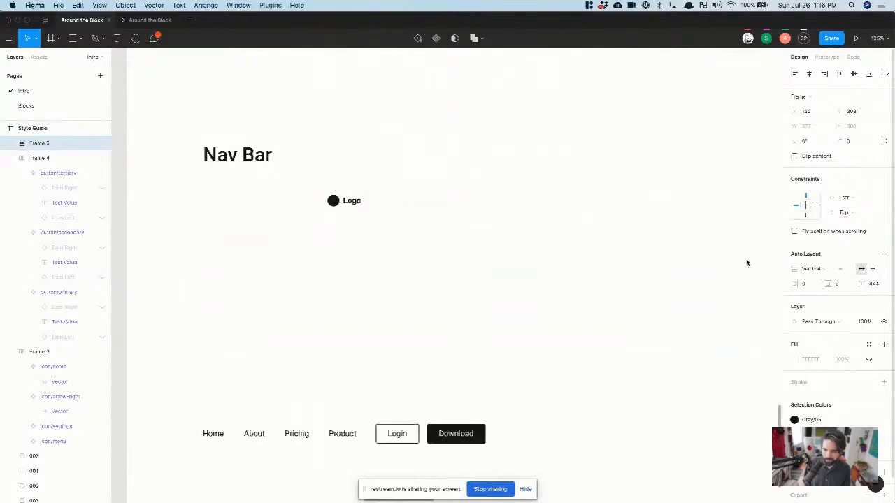
key(super+z)
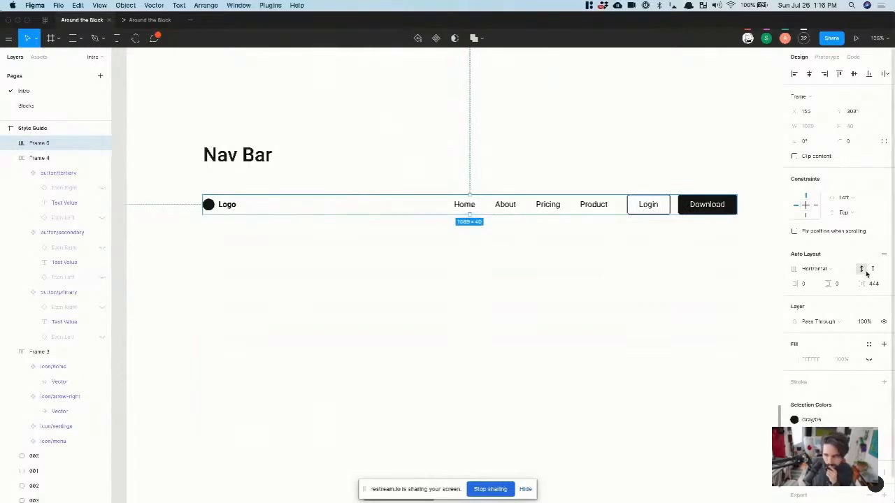
- Remove the auto layout from the outer nav bar frame
click(884, 255)
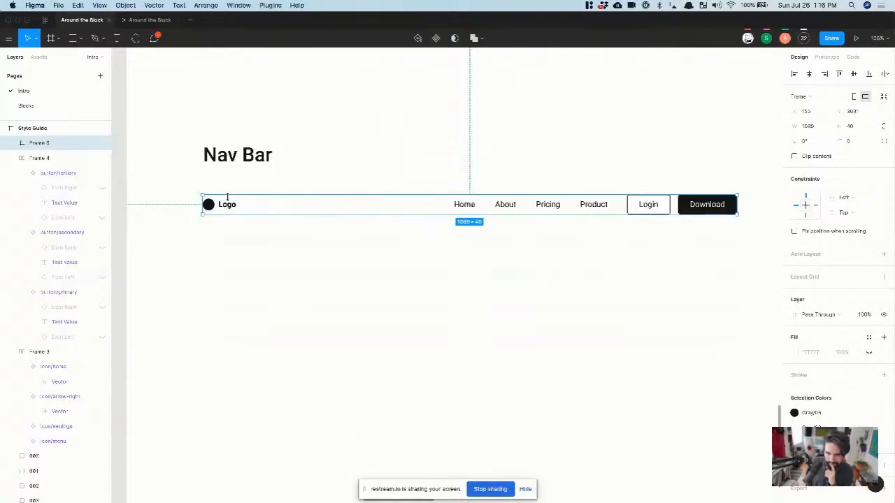
scroll(228, 197, up, 3)
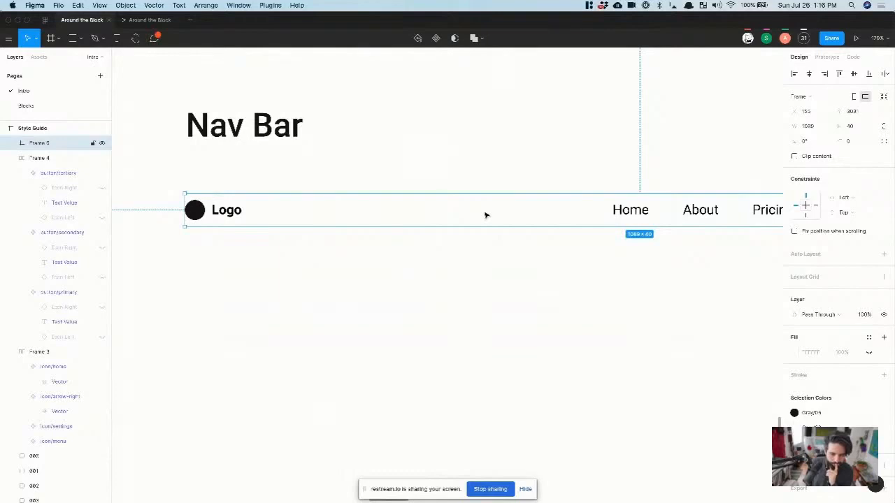
scroll(486, 215, down, 3)
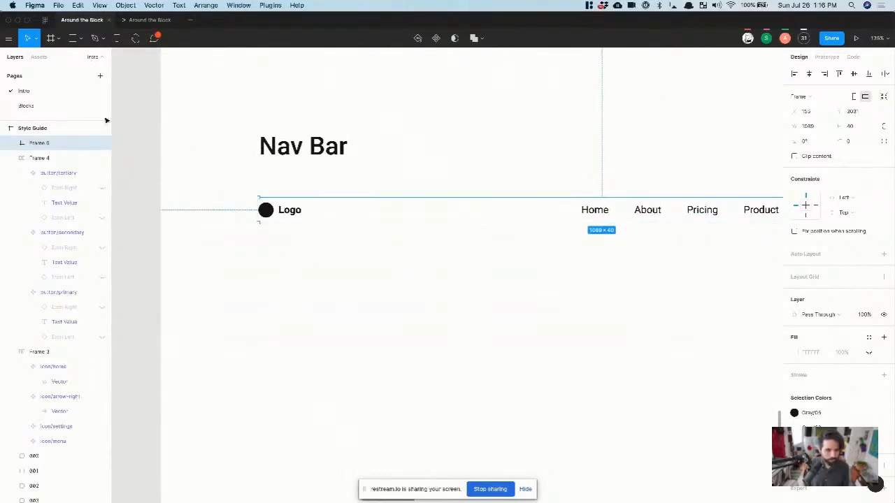
- Collapse the layer hierarchy so the outer frame lists only Nav Options and the logo frame
click(8, 160)
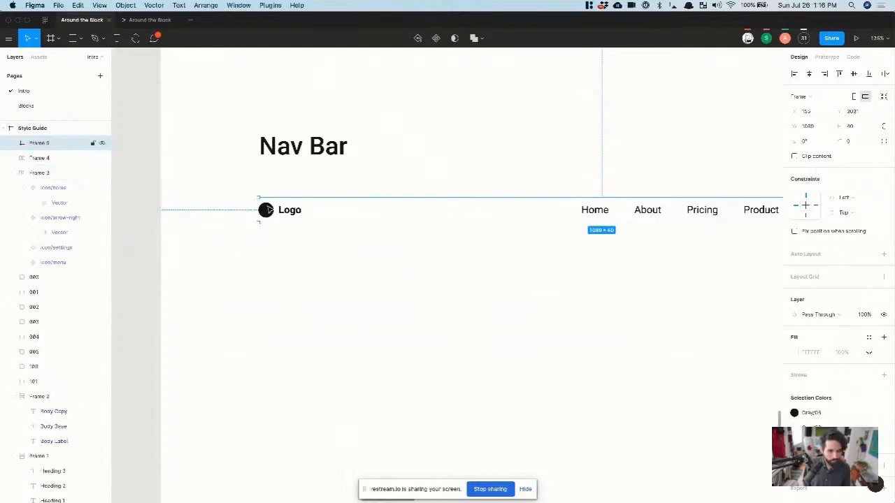
click(283, 210)
click(636, 211)
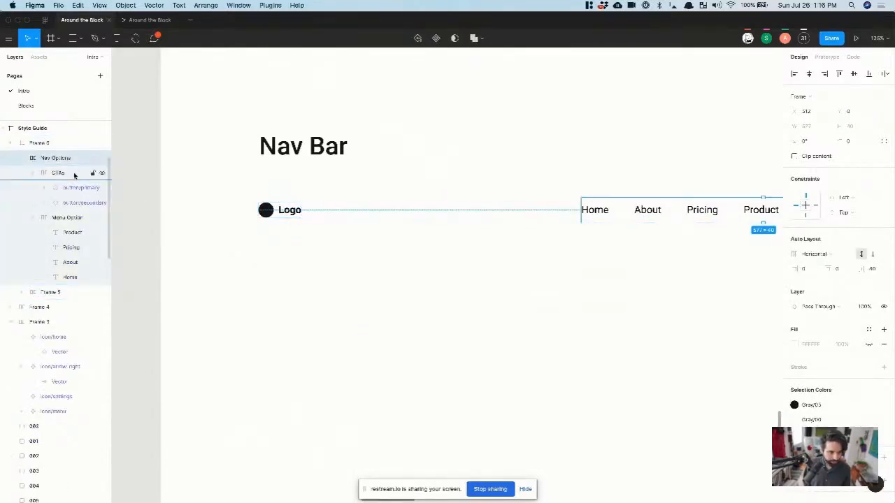
click(23, 160)
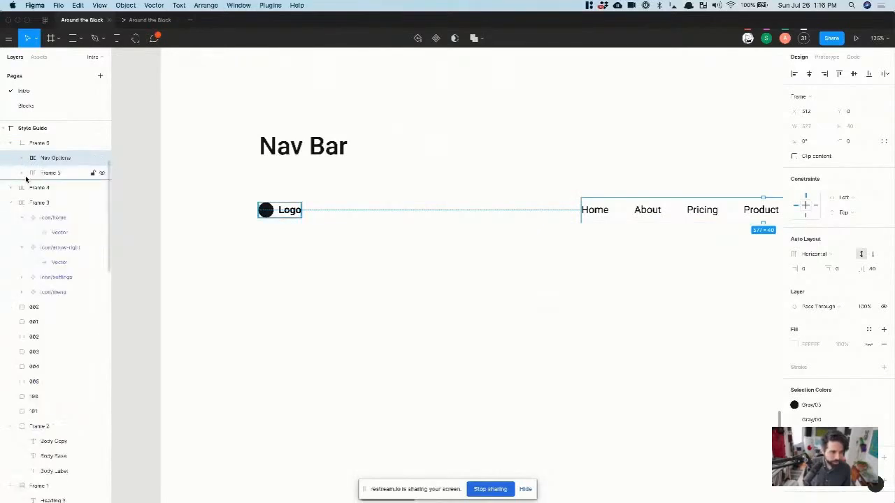
- Draw a rectangle of about 52 × 19 px inside the outer nav bar frame, just right of the Logo text
click(49, 142)
key(l)
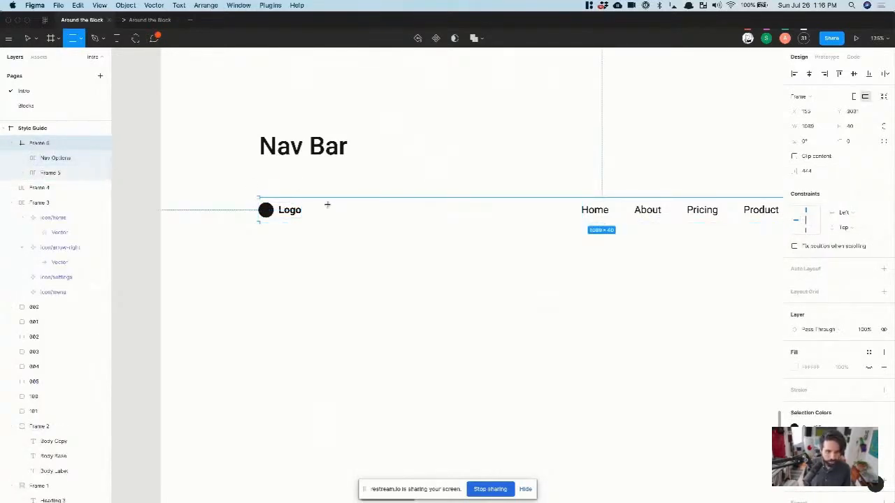
drag(323, 202, 358, 214)
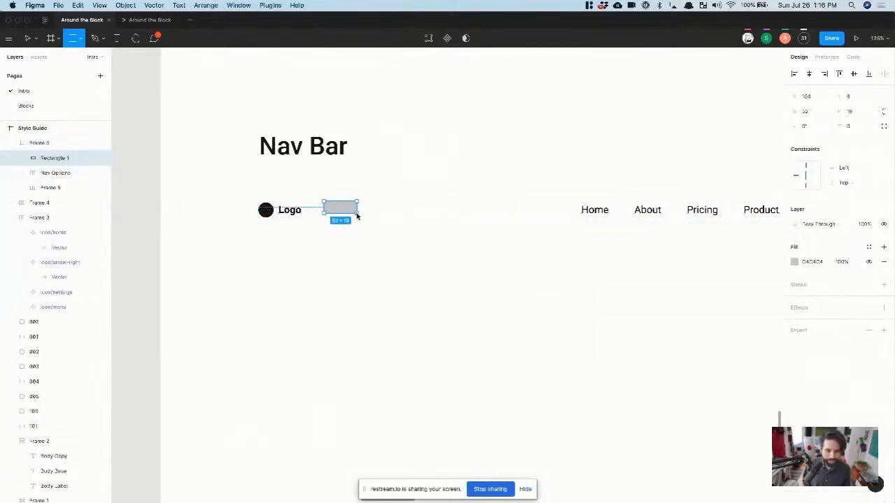
- Rename the new rectangle in the outer nav bar frame as padding, and delete it
double_click(49, 160)
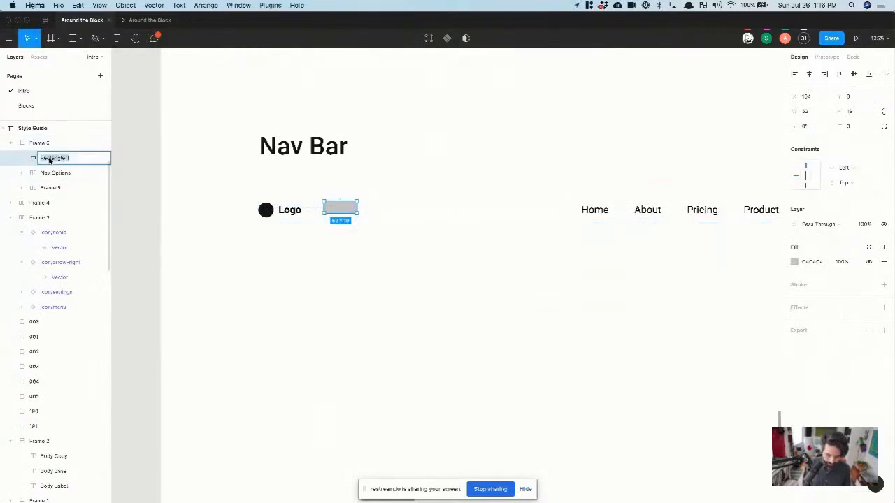
text(padd)
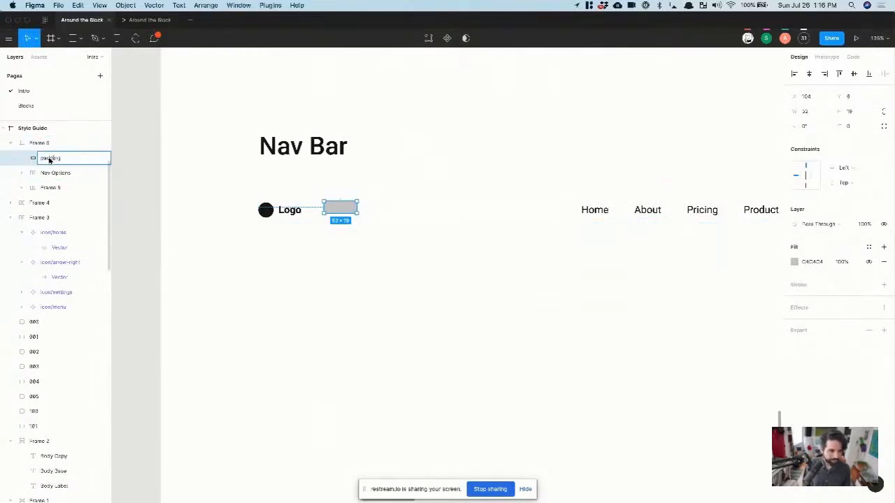
text(ing)
key(Return)
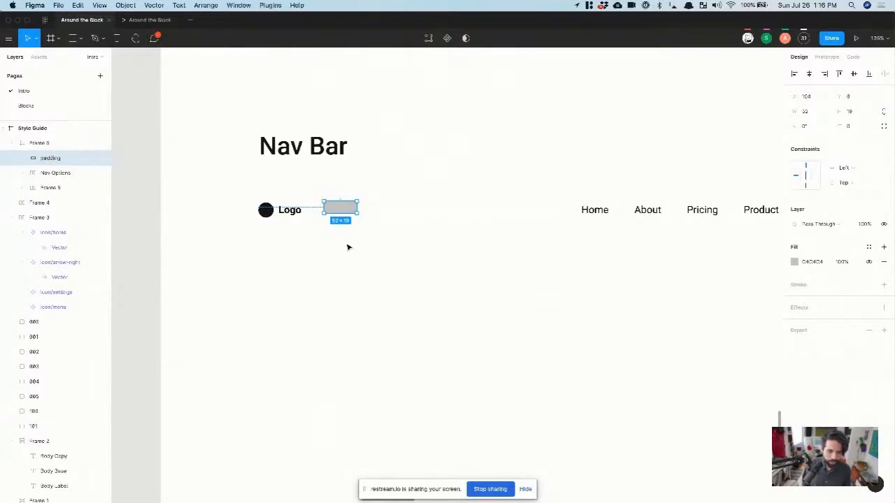
key(Delete)
- Rename the outer frame holding Nav Options and the logo frame as Content
click(306, 207)
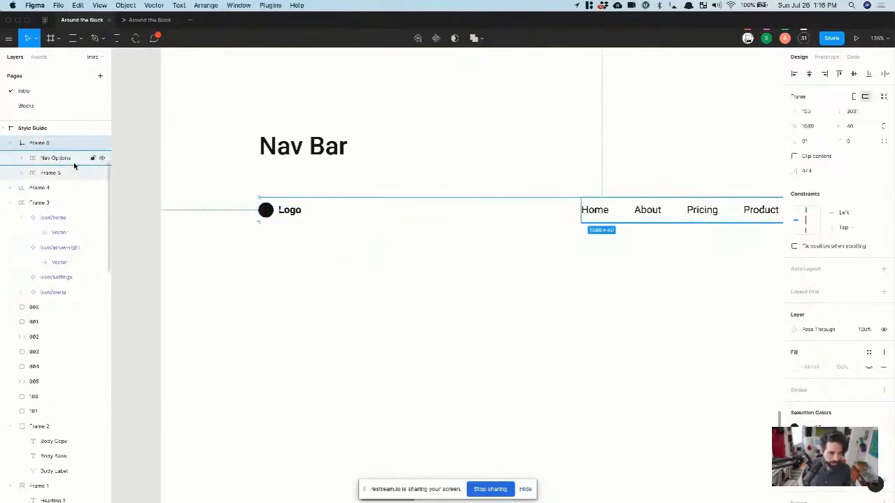
double_click(40, 142)
text(e)
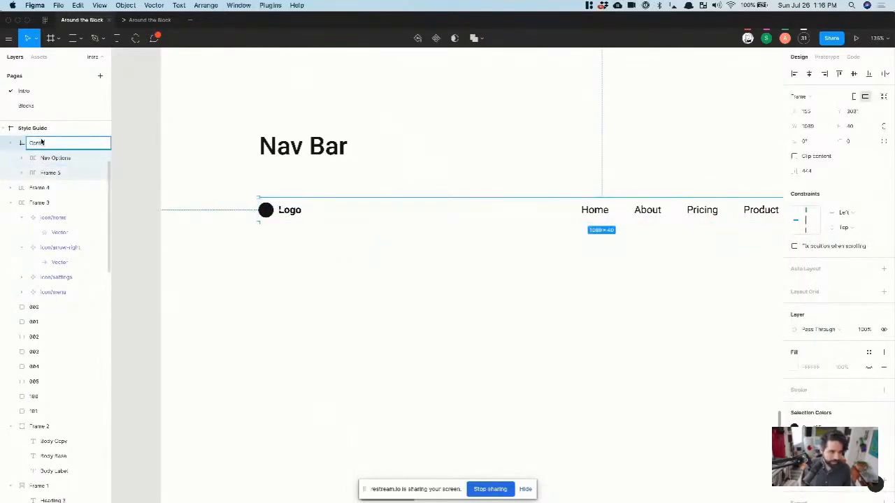
text(ontent)
key(Return)
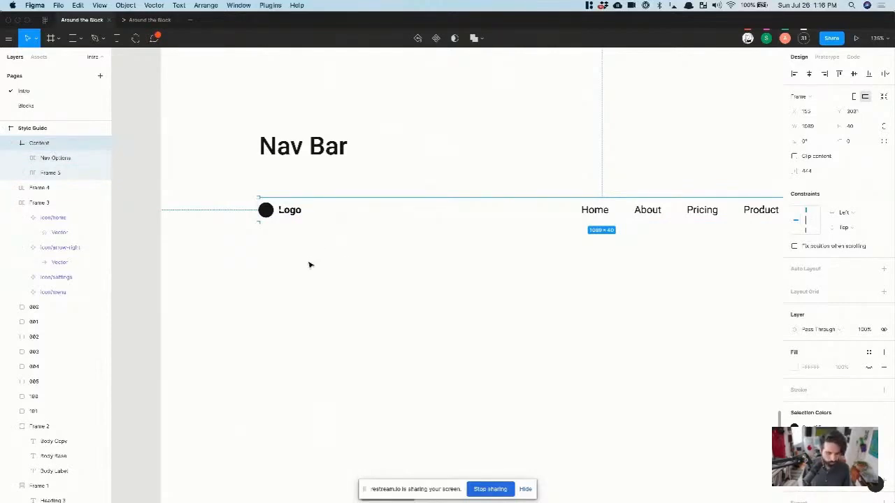
- Wrap the Content frame in a new parent frame named Nav Bar
key(super+z)
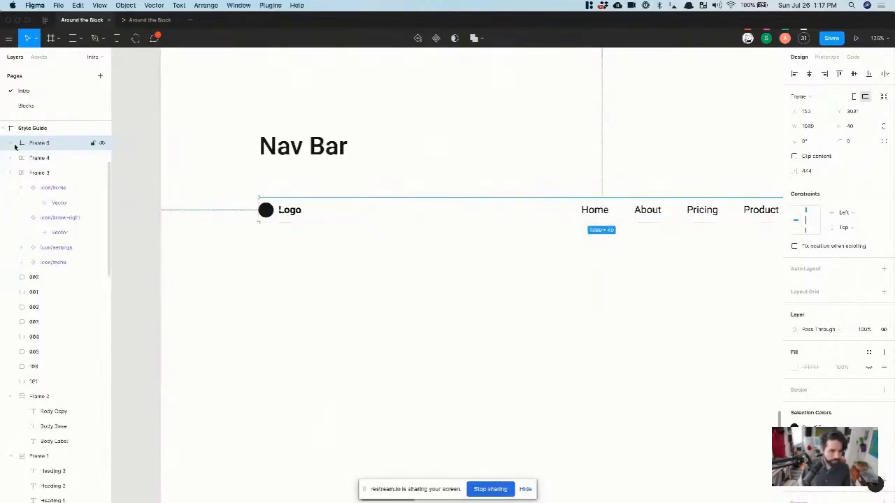
double_click(35, 144)
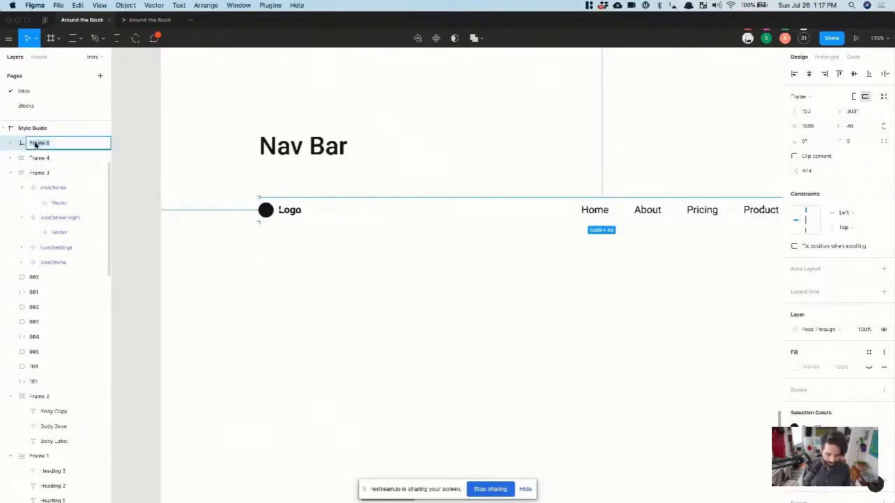
text(Nav B)
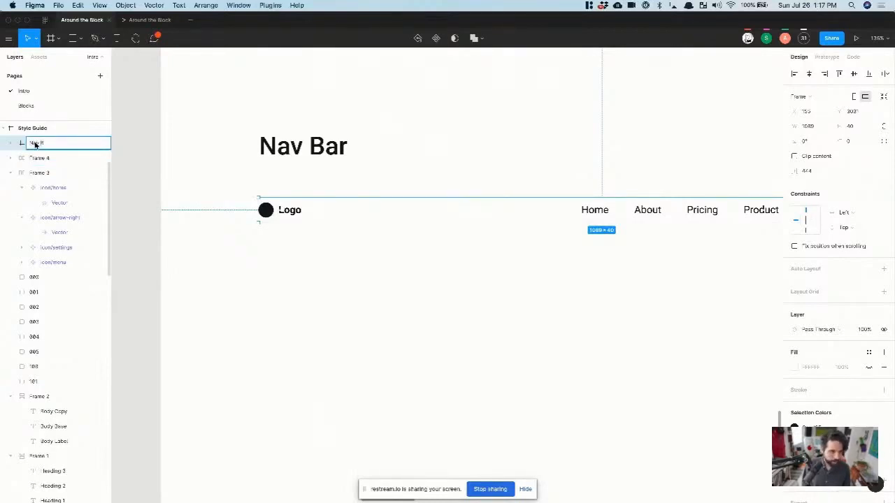
text(ar)
key(Return)
click(11, 142)
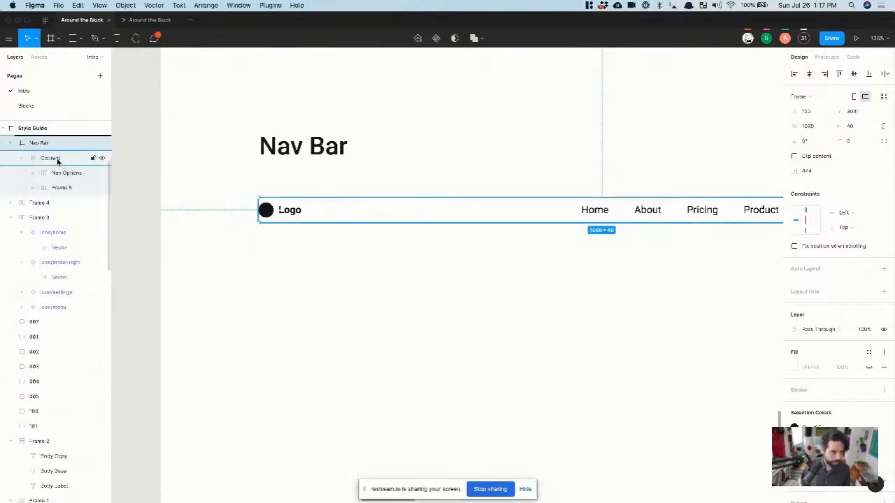
- Rename the Content frame inside Nav Bar as Nav Content
double_click(57, 161)
text(Nav)
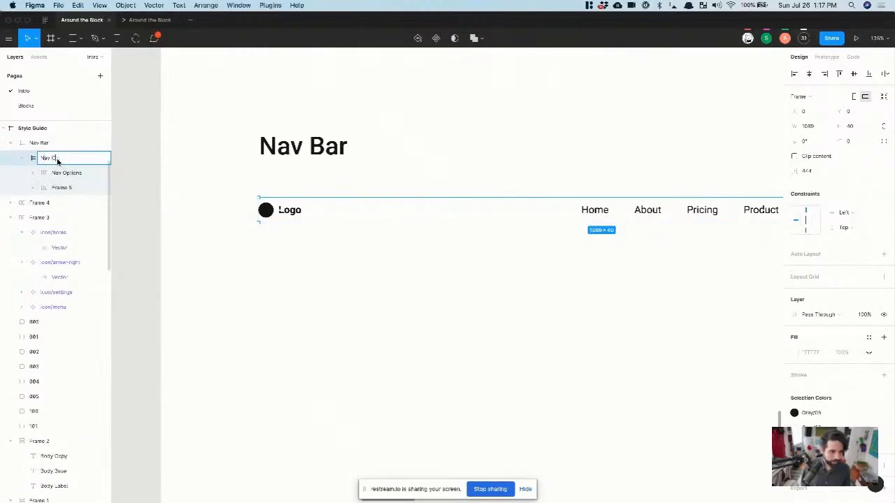
key(Return)
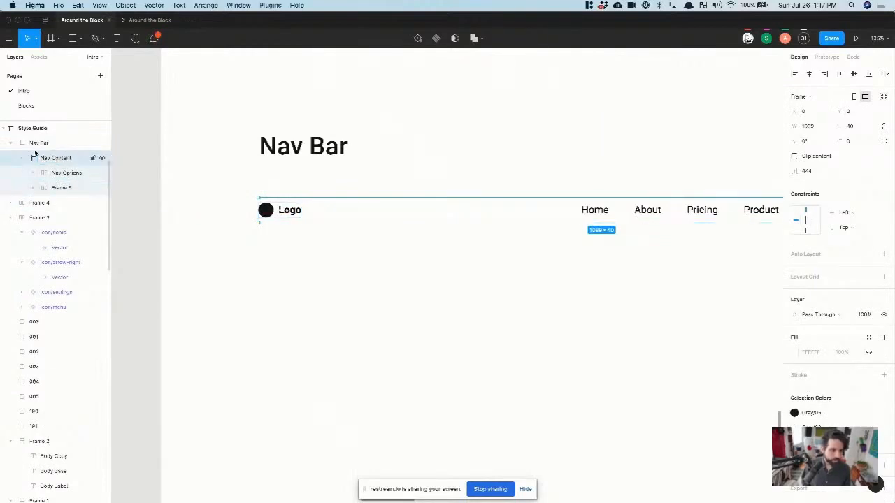
- Add vertical auto layout to the Nav Bar frame with spacing between items set to 0
click(36, 145)
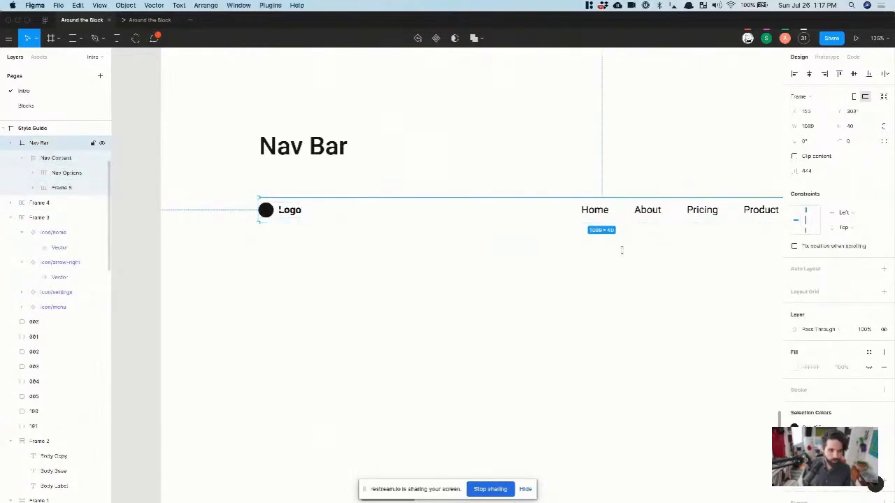
click(883, 268)
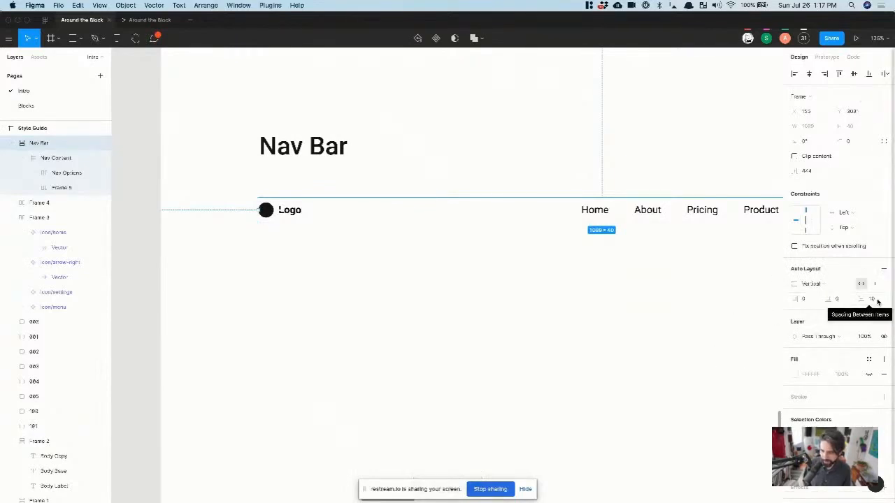
click(872, 300)
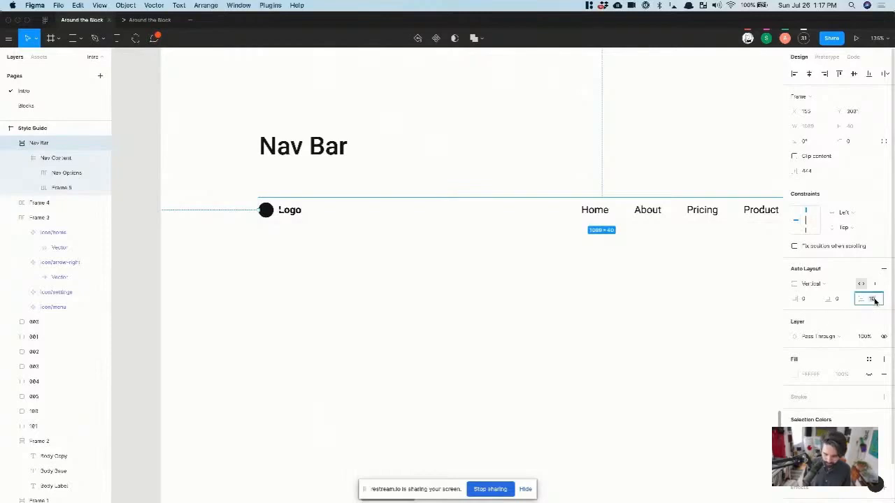
text(0)
key(Return)
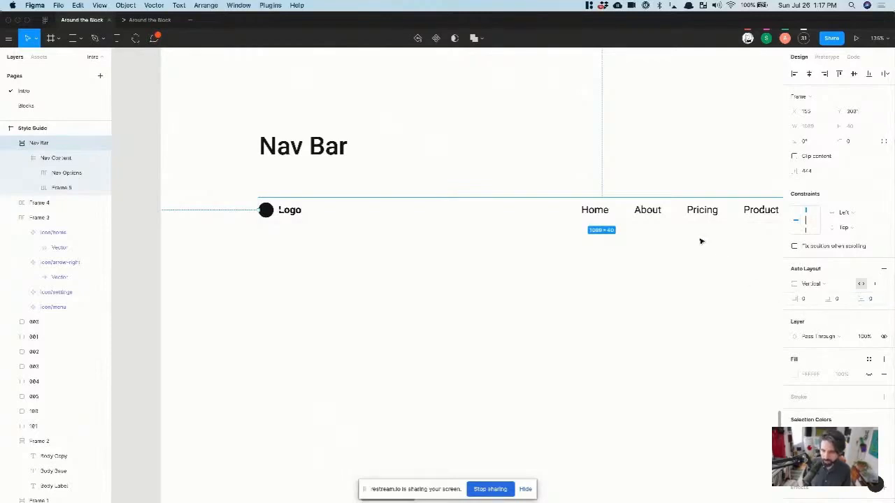
- Set the Nav Bar frame's horizontal and vertical auto layout padding to 8
scroll(701, 241, down, 5)
scroll(699, 302, right, 2)
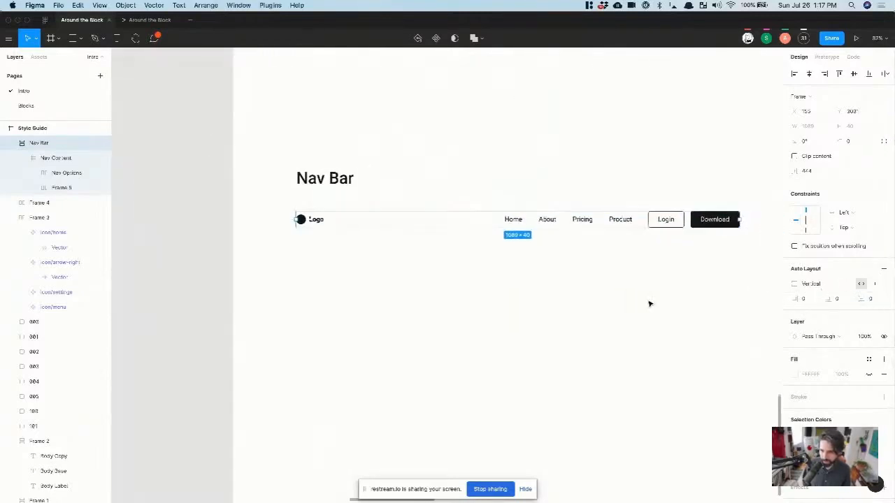
click(807, 299)
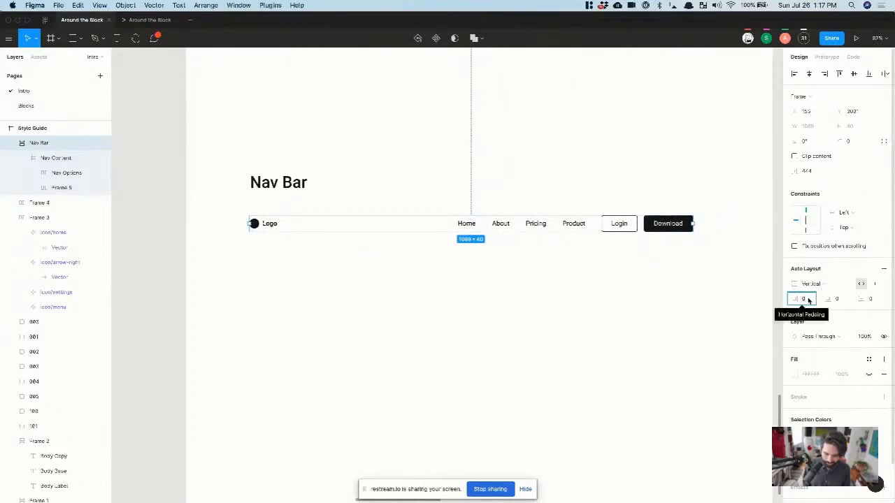
text(8)
key(Tab)
text(8)
key(Return)
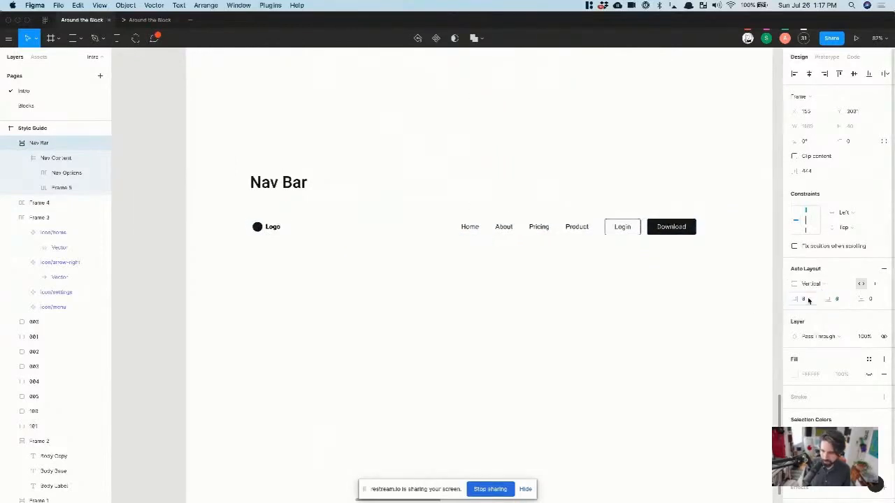
- Apply the Gray/01 color style as the Nav Bar frame's fill
scroll(868, 313, down, 2)
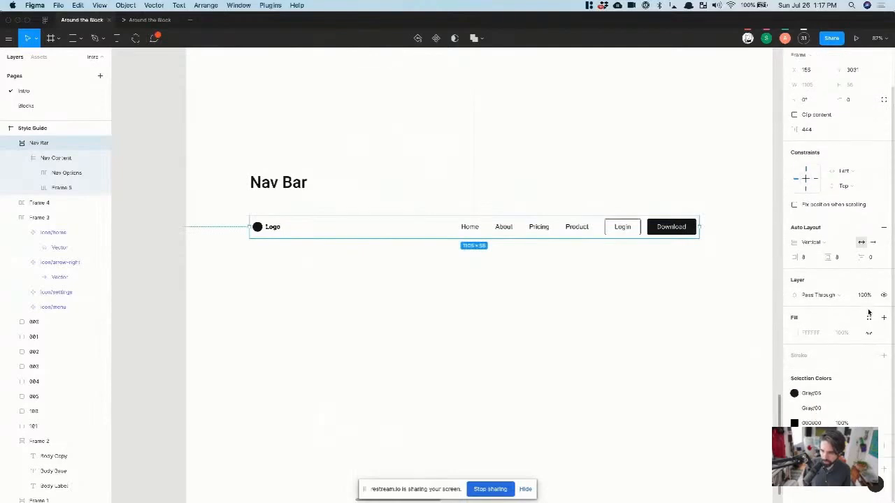
click(868, 318)
click(862, 393)
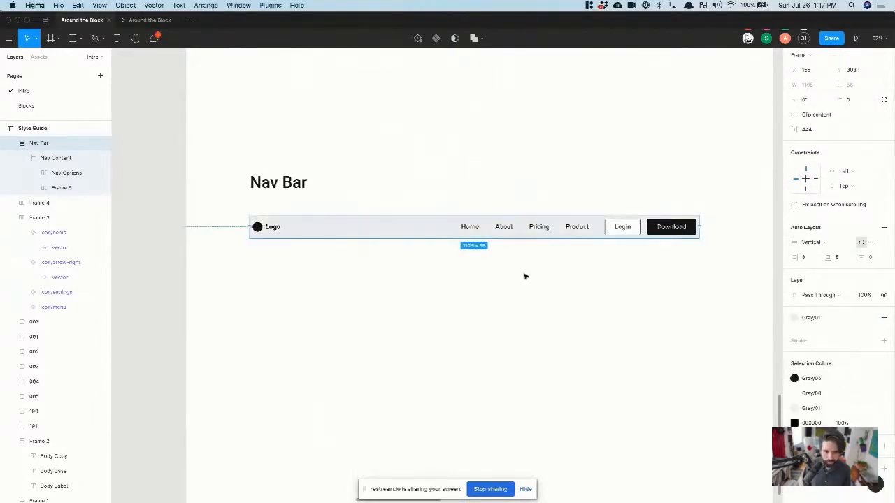
- Inspect the padding at both ends of the Nav Bar frame and set its horizontal padding to 16
scroll(694, 216, up, 5)
scroll(729, 255, up, 1)
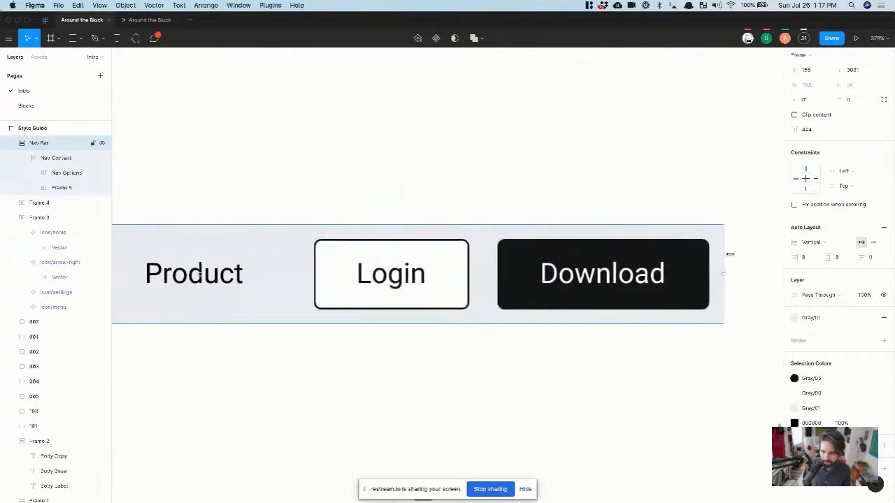
scroll(696, 324, left, 15)
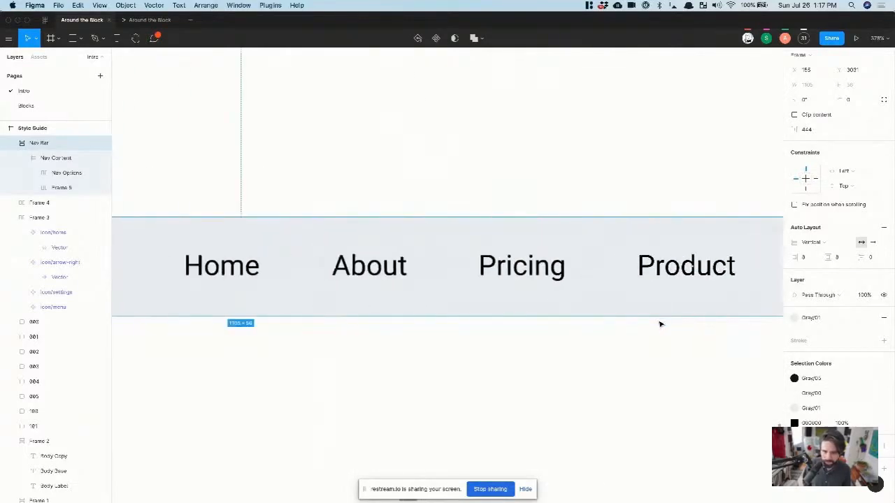
scroll(660, 325, left, 5)
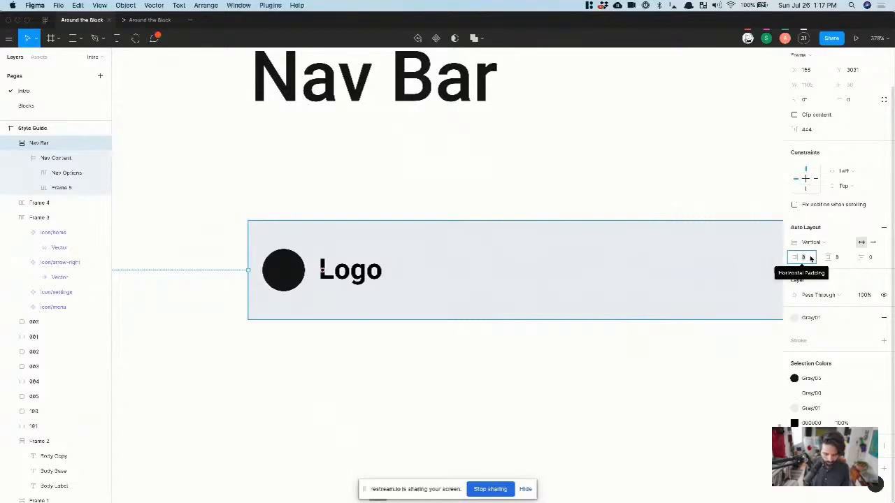
text(16)
key(Return)
- Examine the padded Nav Bar frame and how the Nav Content frame sits inside it
scroll(432, 243, down, 5)
scroll(431, 243, right, 3)
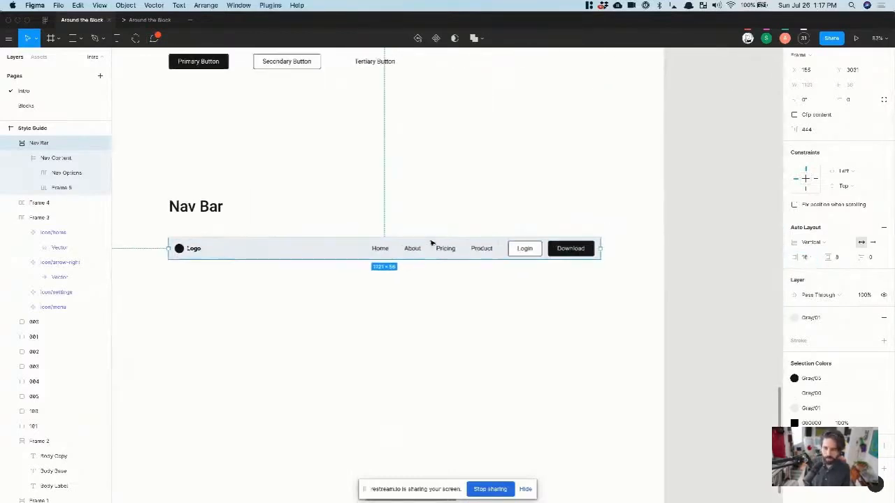
click(505, 298)
click(269, 252)
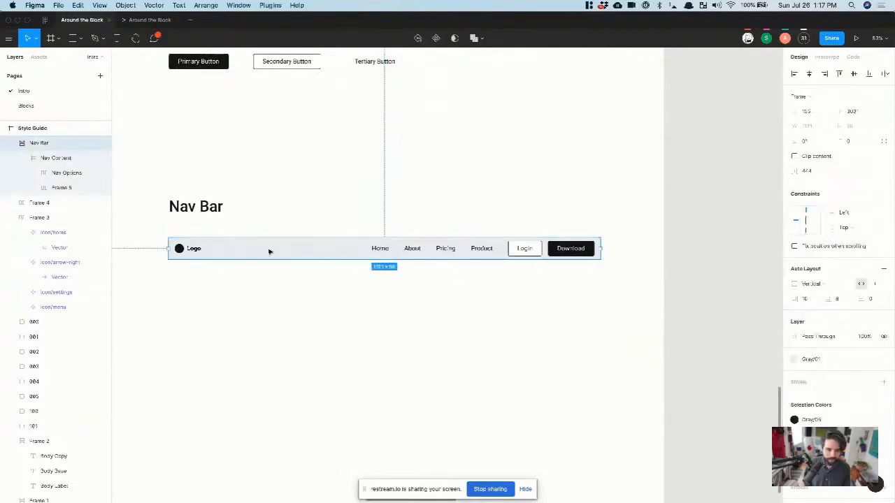
double_click(195, 249)
scroll(173, 240, up, 5)
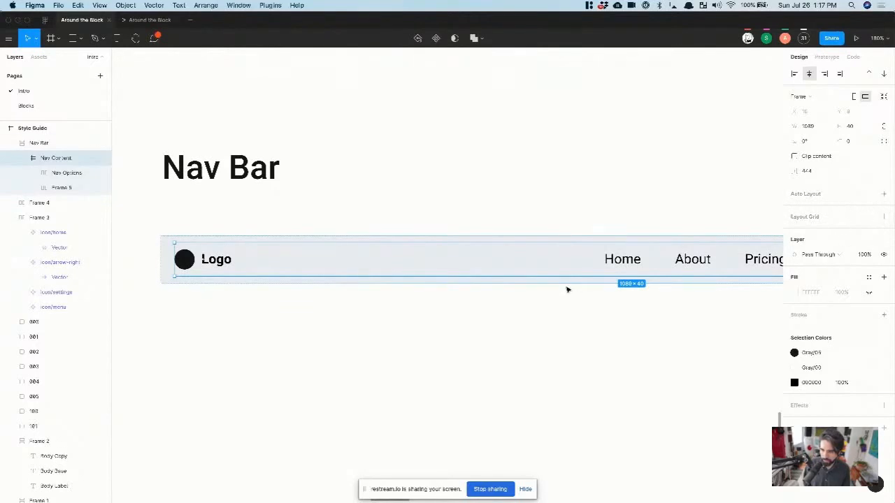
scroll(567, 290, down, 5)
click(579, 223)
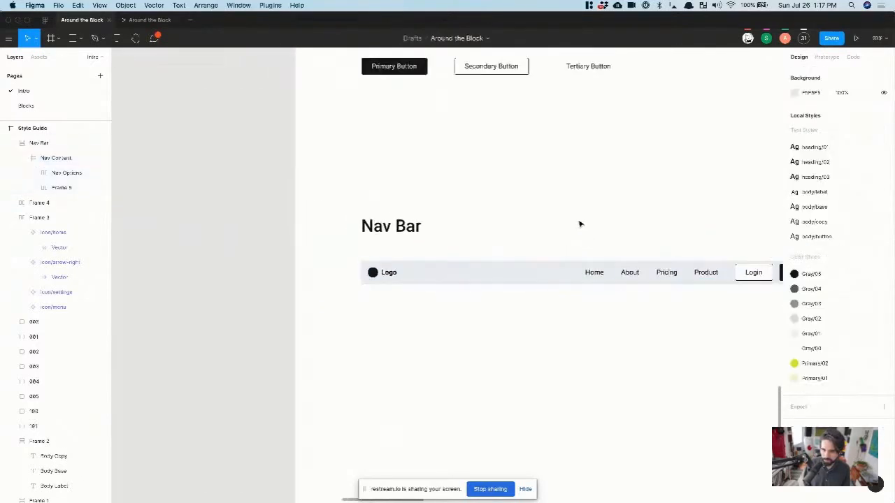
- Try narrowing the Nav Bar frame to about 816 px wide from its far edge twice, undoing each resize
click(589, 266)
scroll(592, 271, right, 5)
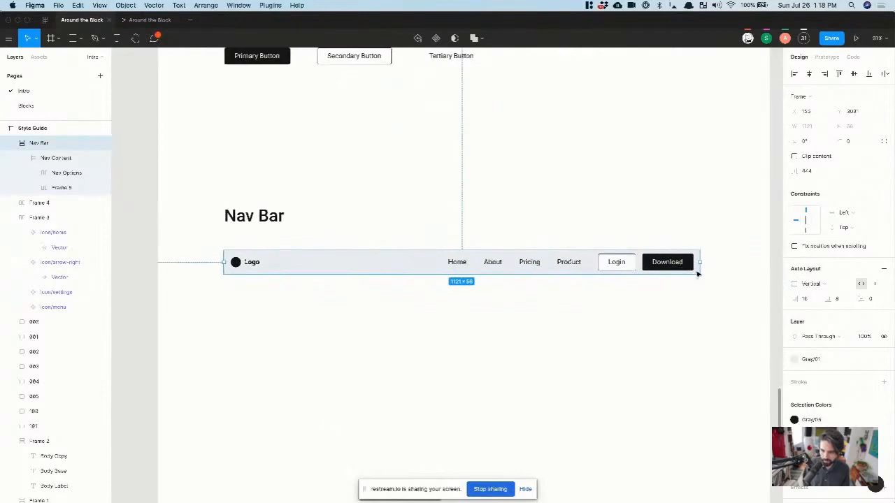
drag(699, 265, 570, 281)
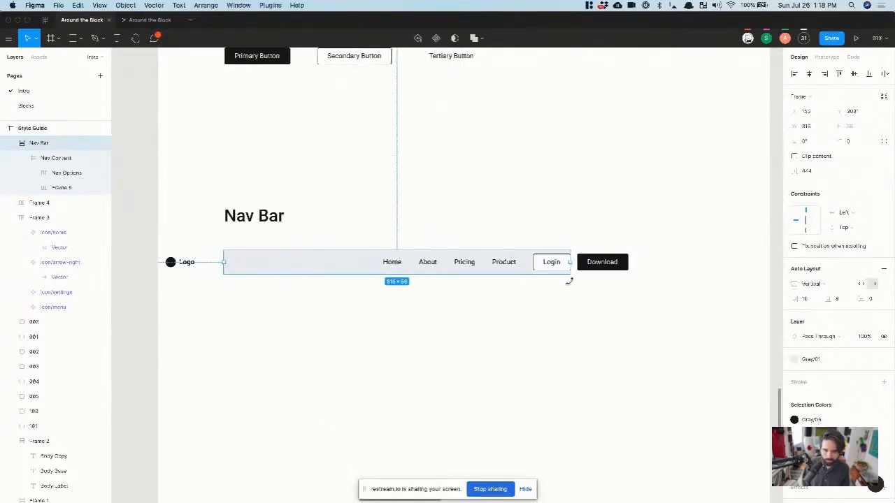
key(super+z)
click(606, 327)
click(610, 264)
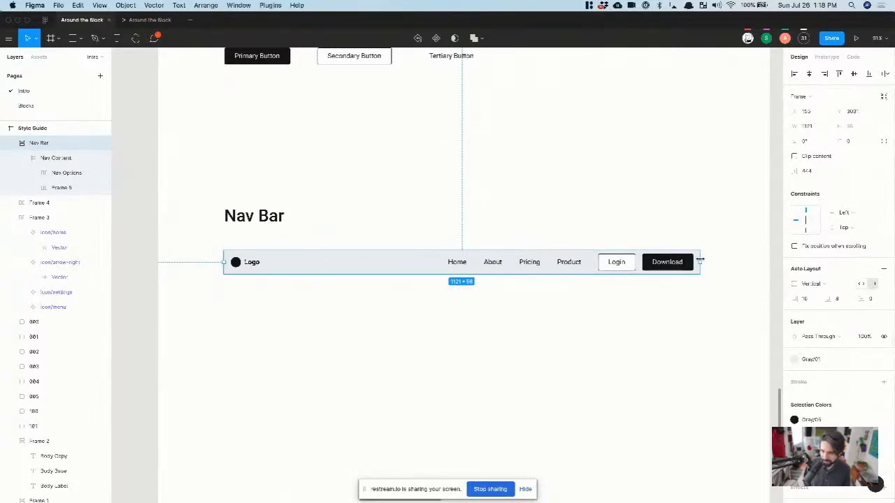
drag(699, 262, 571, 271)
key(super+z)
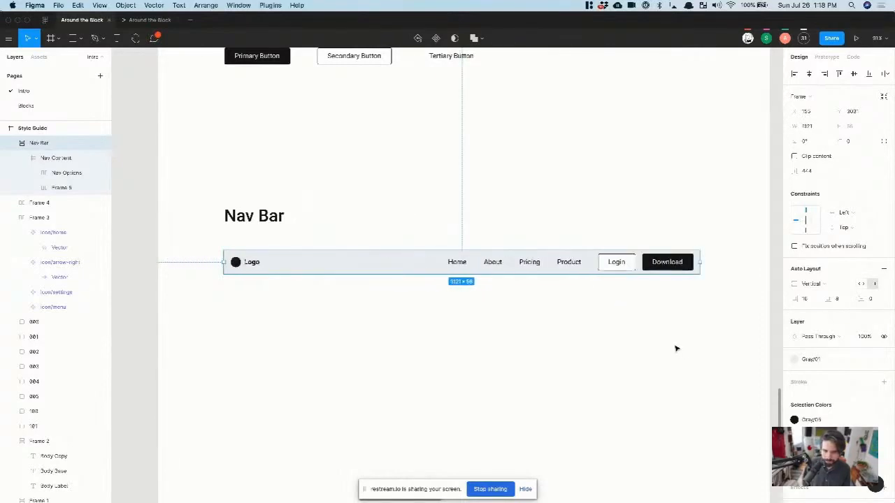
- Ungroup the Nav Content frame so Nav Options and the logo frame sit directly inside Nav Bar
click(23, 157)
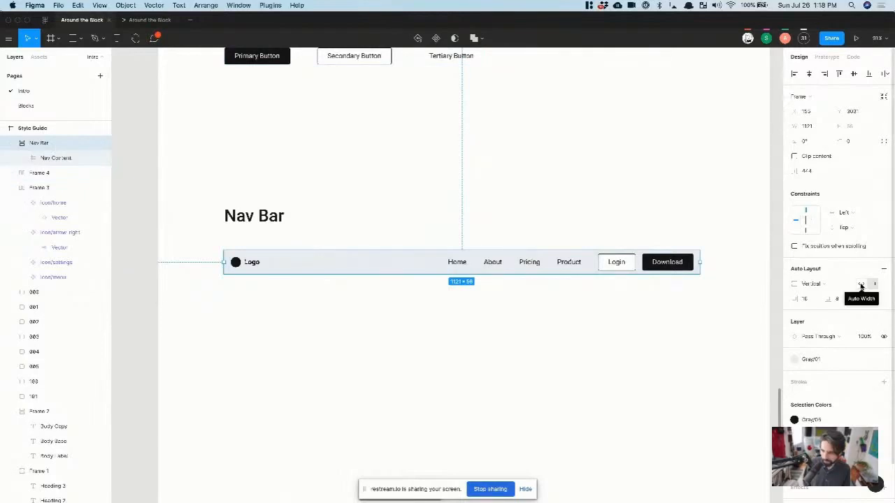
click(518, 264)
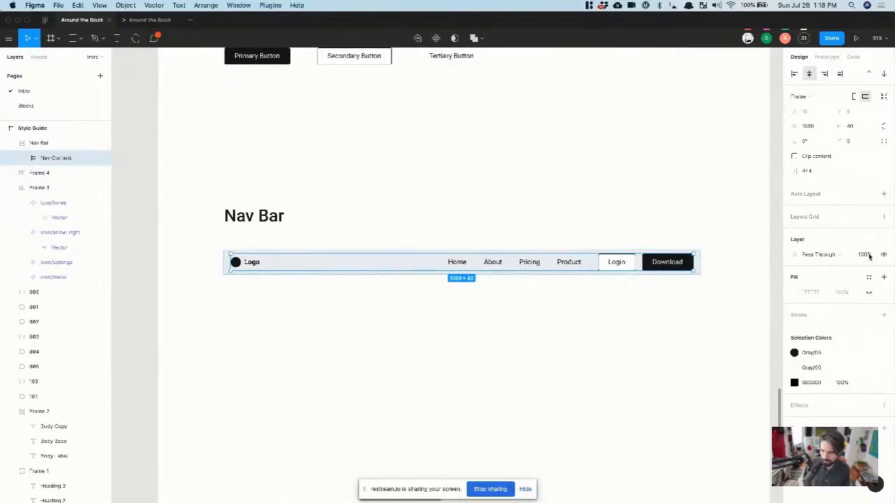
key(super+z)
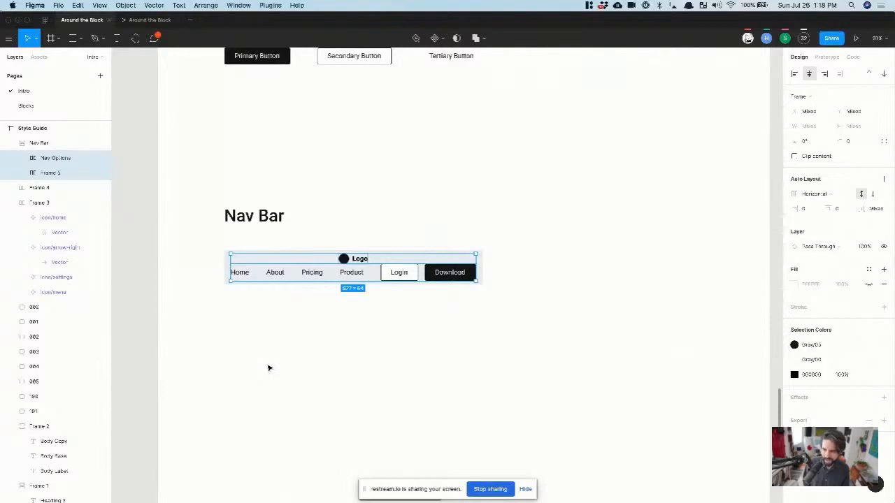
- Undo the ungrouping of the Nav Content frame and set the Nav Bar frame's auto layout to fixed width
key(super+shift+z)
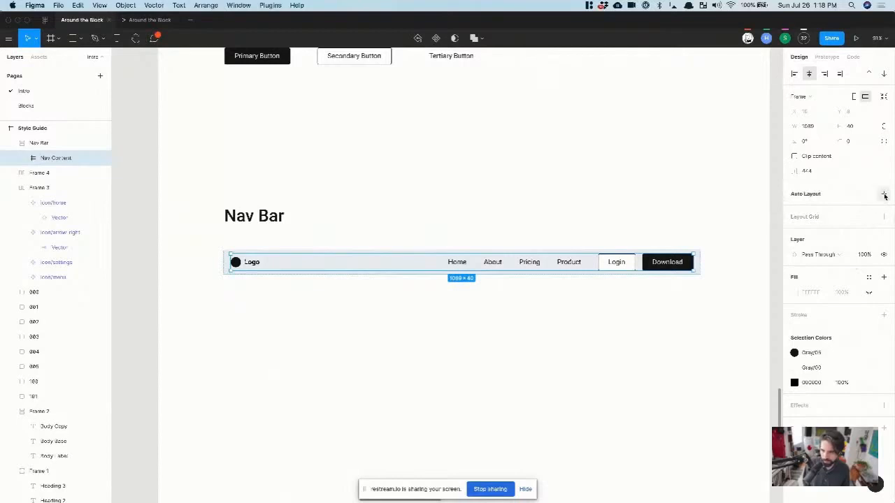
click(46, 145)
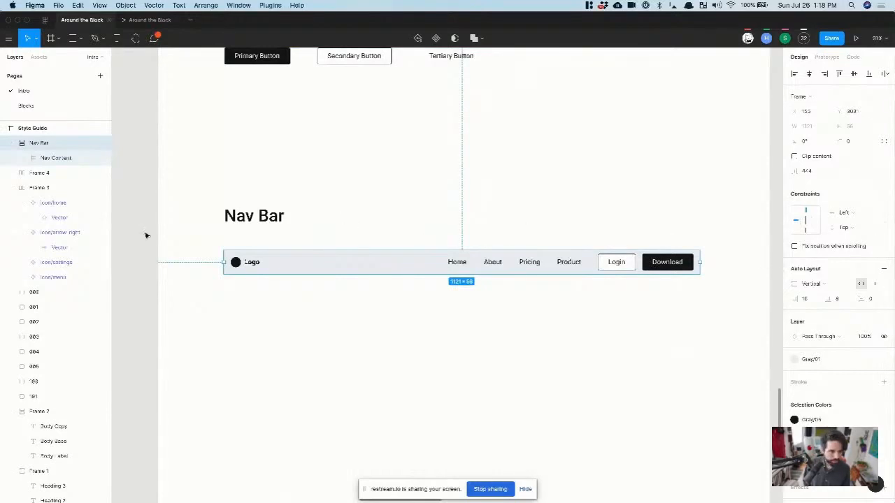
click(240, 264)
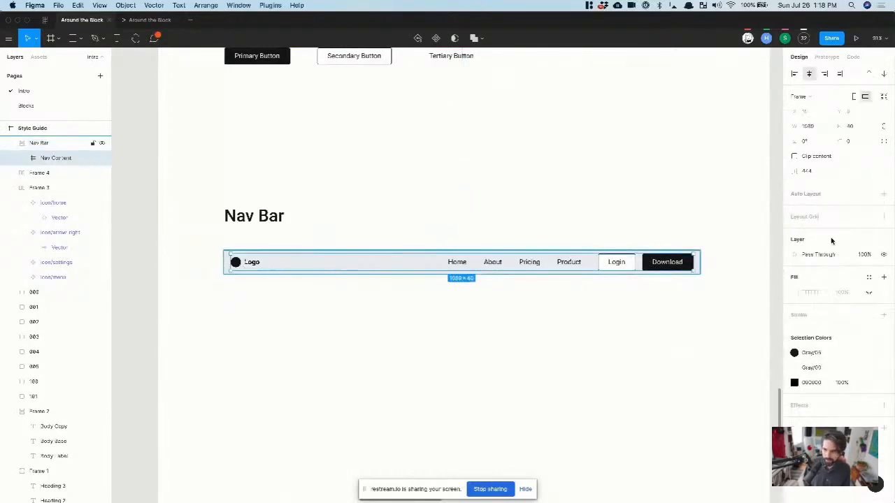
click(314, 289)
click(246, 268)
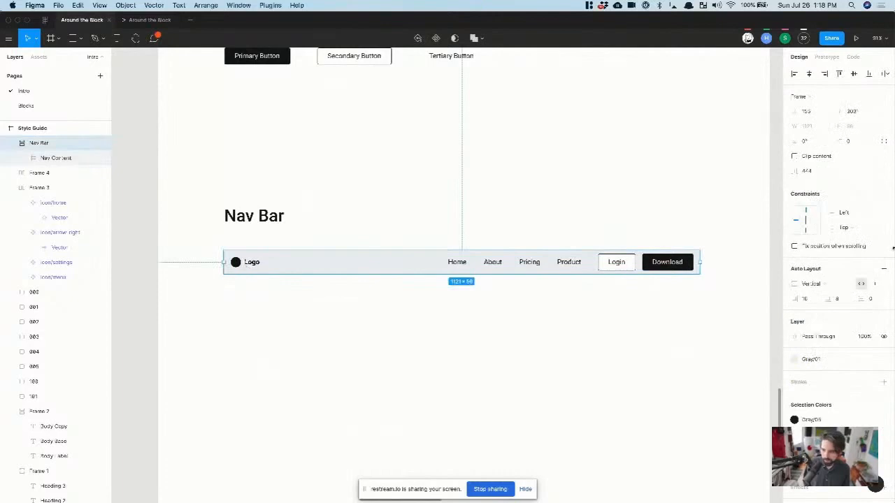
click(873, 285)
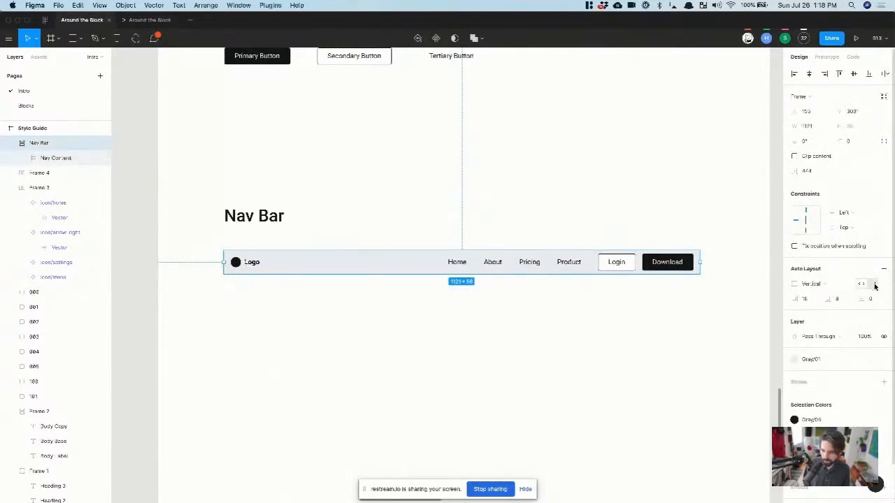
- Try narrowing the Nav Bar frame to about 638 px wide from its far edge and undo the resize
double_click(246, 266)
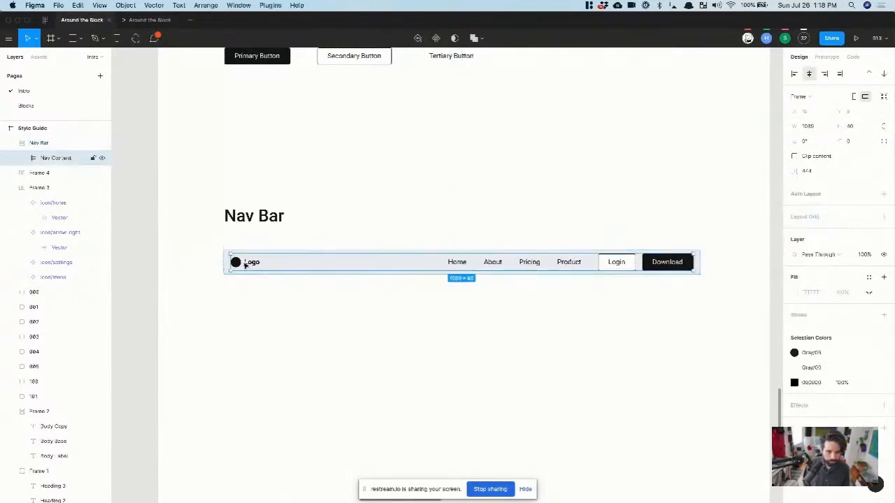
click(303, 343)
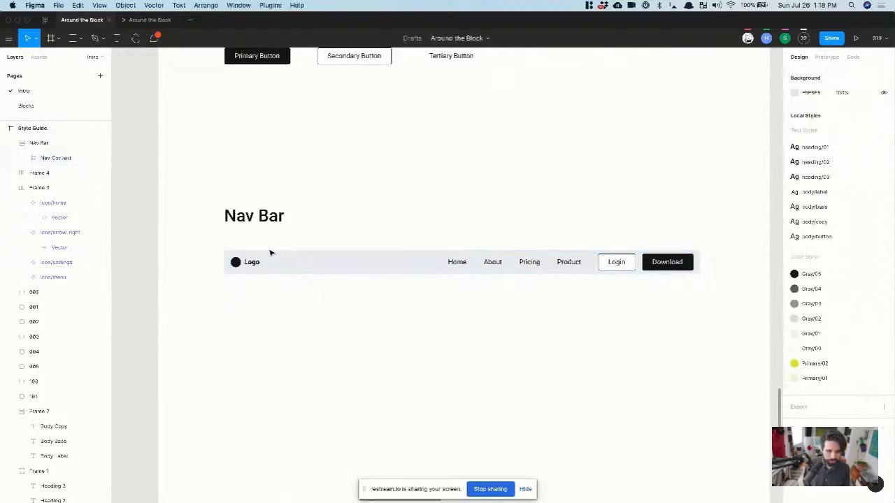
click(270, 259)
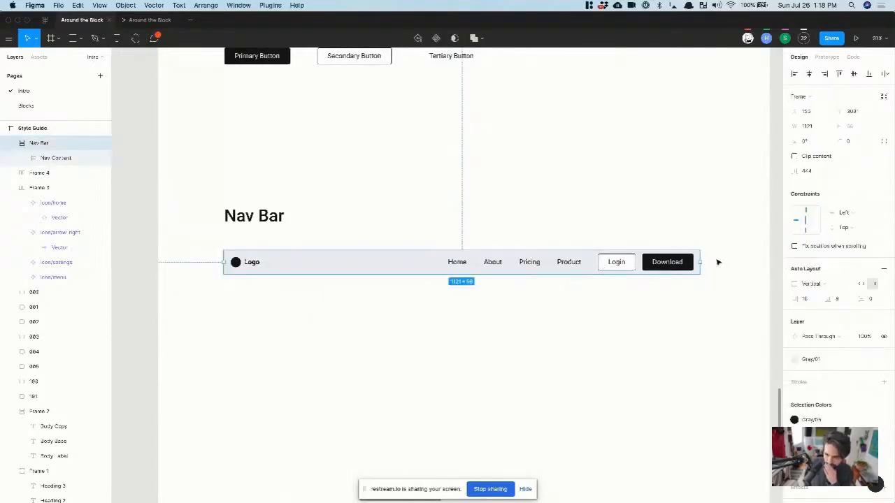
drag(702, 262, 494, 267)
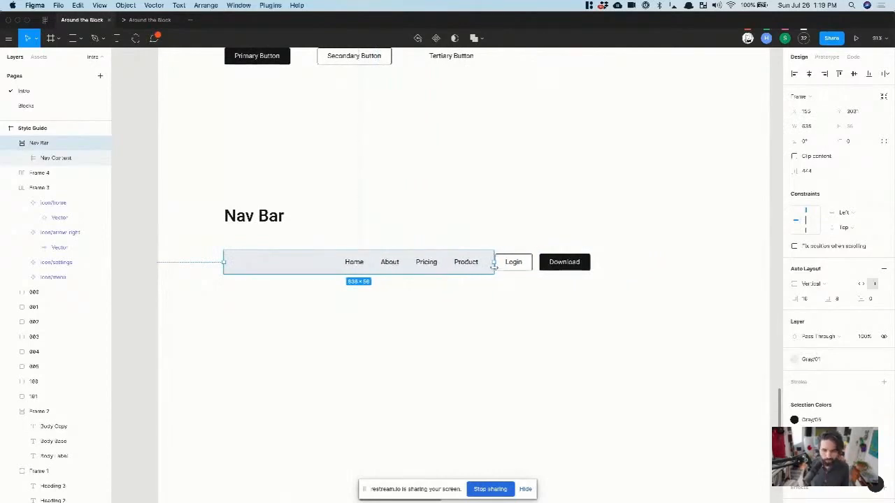
key(ctrl+z)
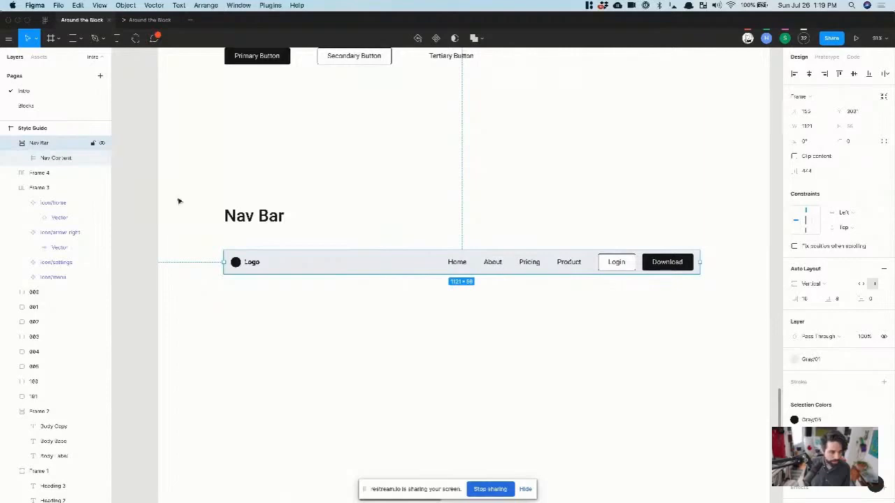
- Try stretching the Nav Bar frame wider past the Style Guide's edge, and undo the resize
click(52, 159)
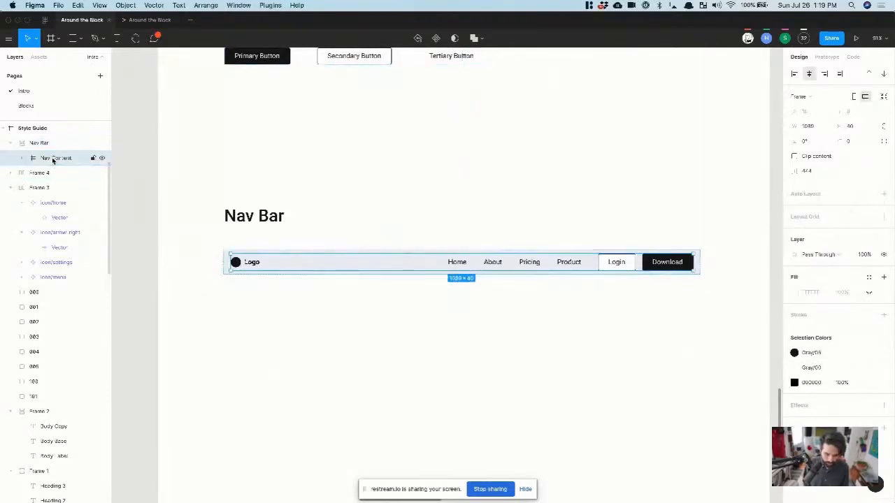
click(39, 144)
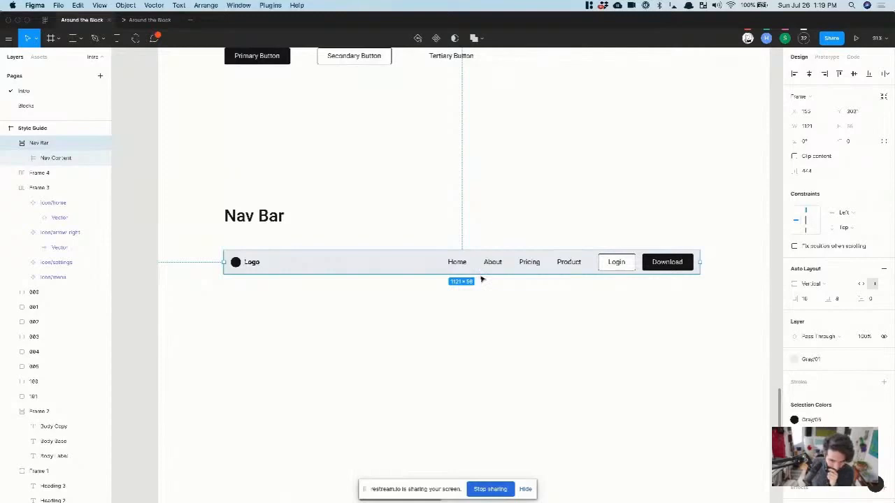
drag(700, 263, 645, 256)
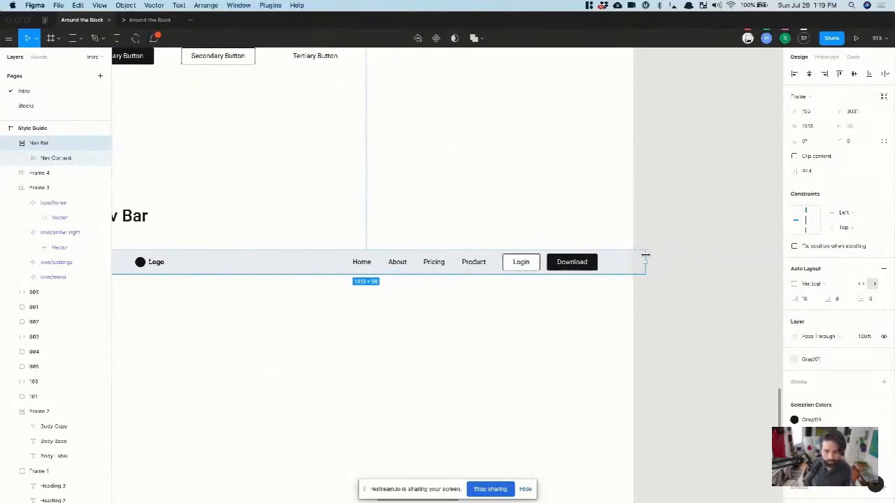
key(super+z)
scroll(485, 310, left, 2)
scroll(485, 310, down, 3)
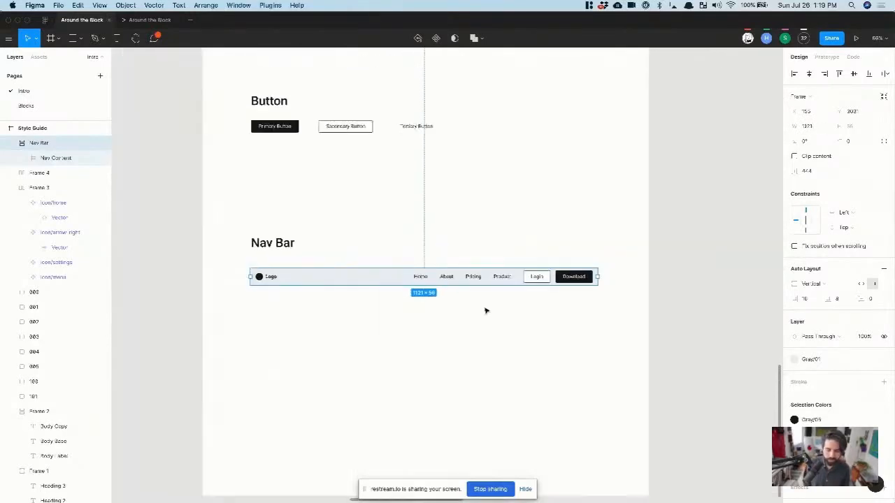
- Move the Nav Bar frame up closer beneath its heading, to about Y 2997
double_click(519, 280)
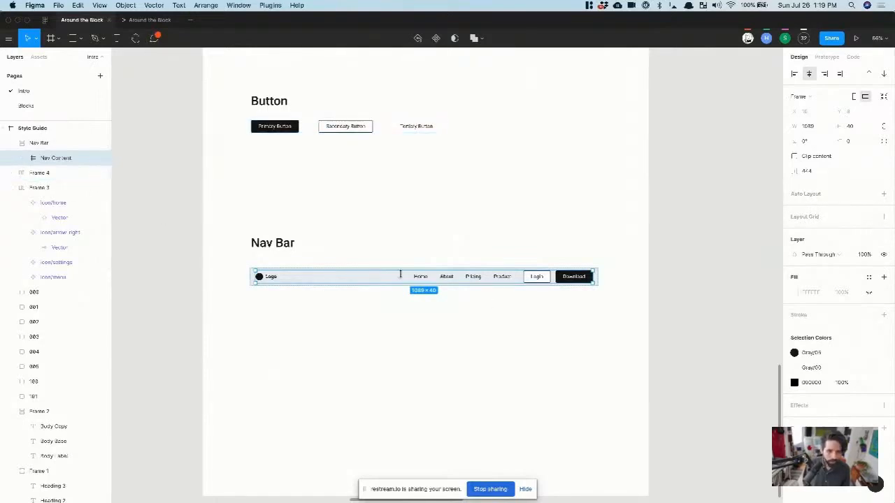
click(391, 335)
drag(373, 288, 374, 278)
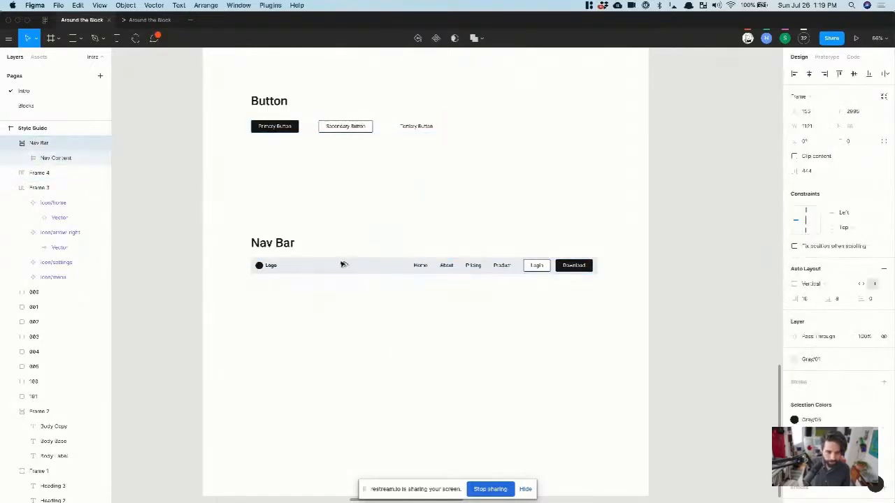
drag(272, 245, 266, 246)
click(342, 334)
scroll(342, 334, down, 3)
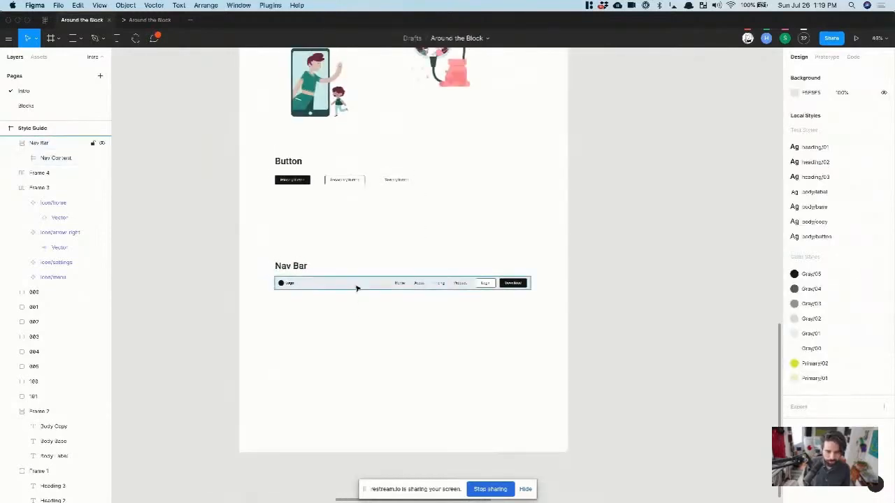
click(356, 287)
scroll(356, 288, up, 5)
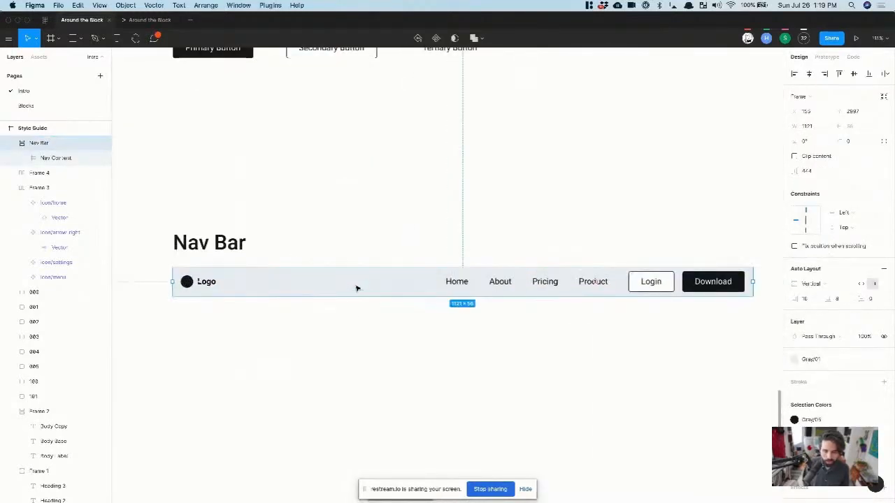
scroll(356, 287, down, 2)
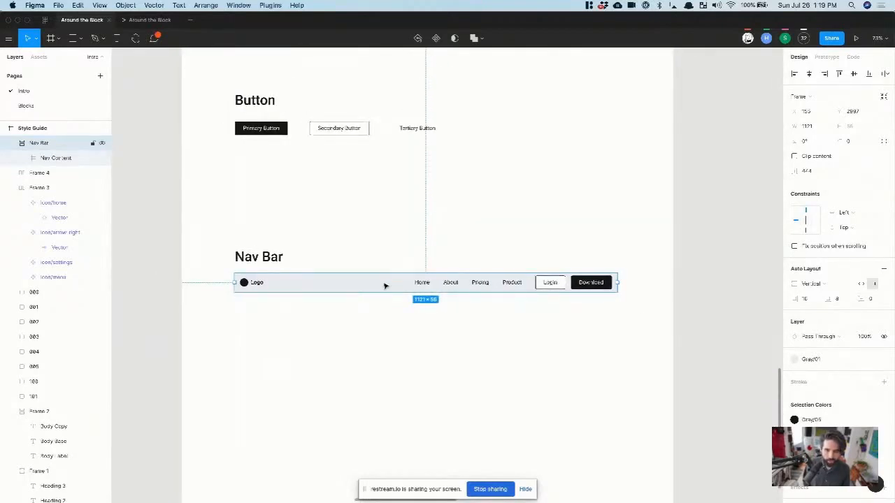
scroll(385, 286, up, 2)
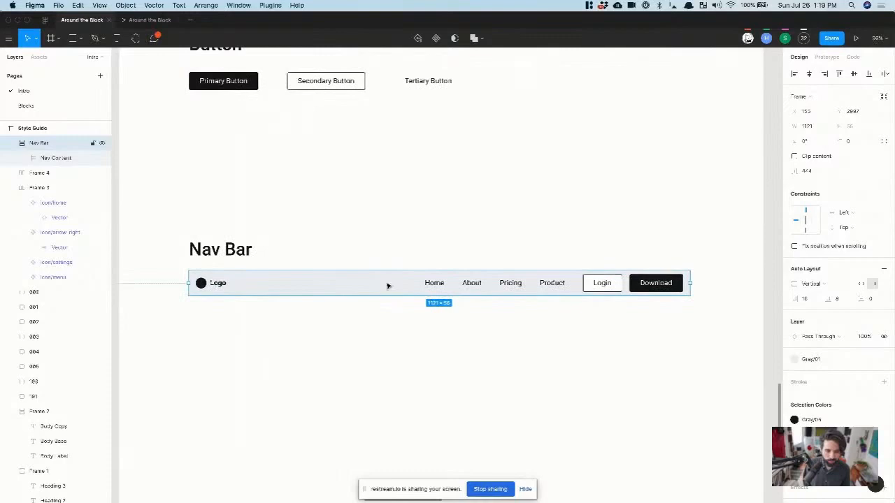
click(375, 316)
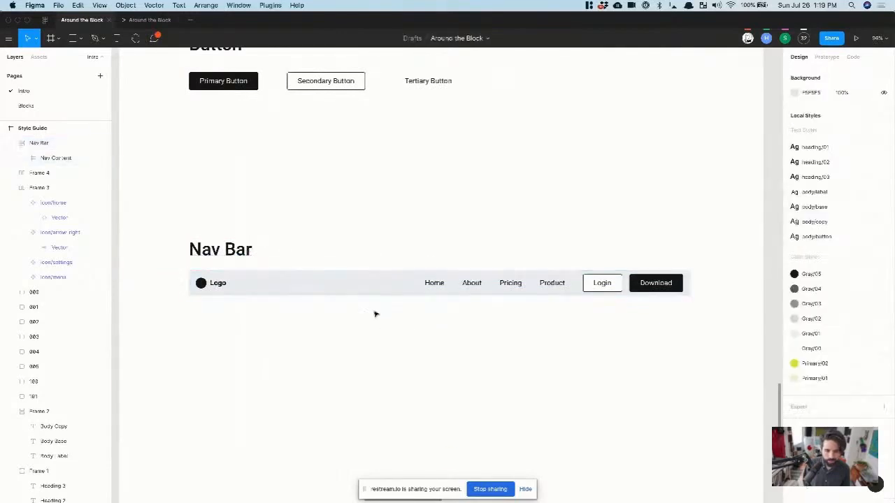
click(357, 280)
scroll(357, 278, down, 5)
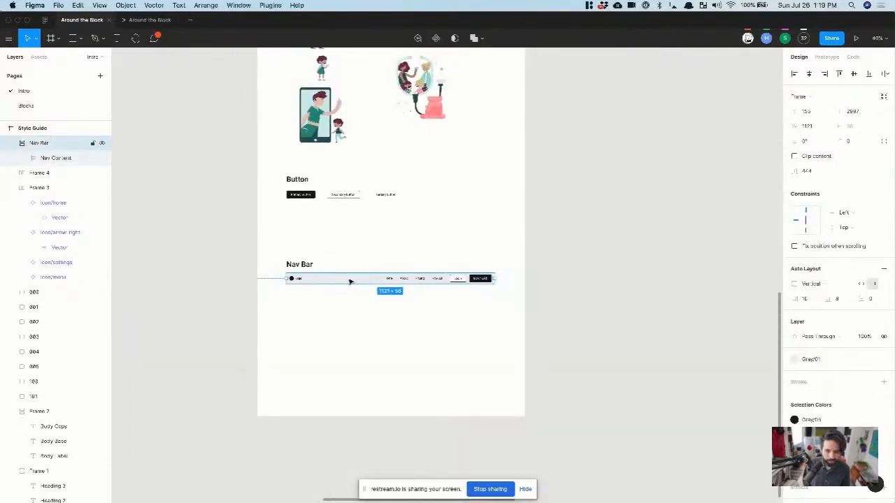
- Read the list of planned landing page blocks on the Blocks slide
scroll(350, 281, up, 3)
scroll(350, 281, down, 5)
scroll(351, 281, up, 5)
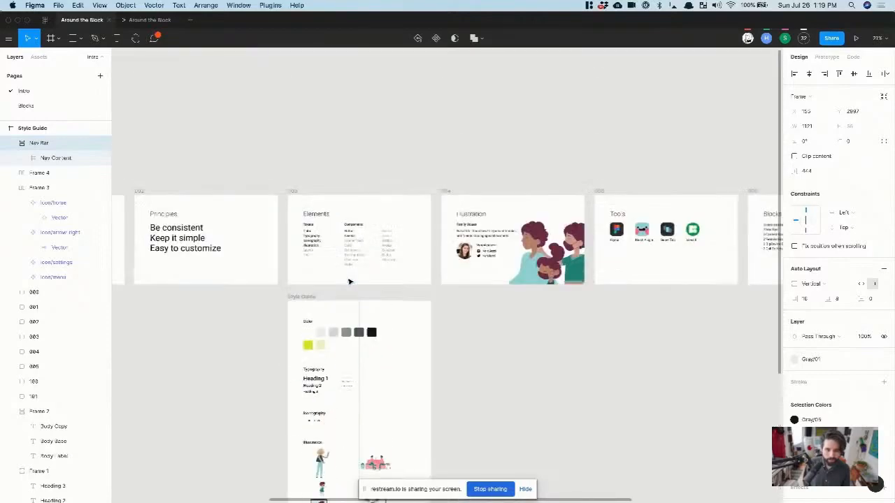
scroll(350, 282, down, 5)
scroll(692, 292, up, 5)
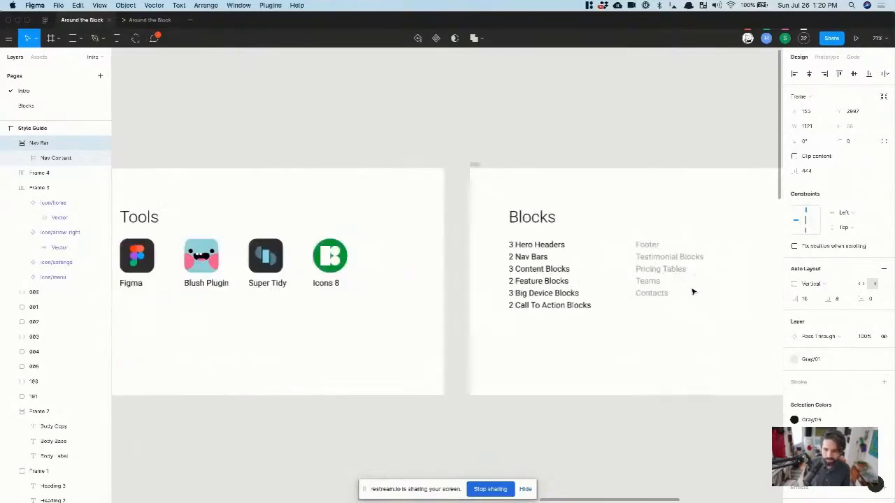
scroll(450, 231, down, 3)
scroll(450, 231, right, 2)
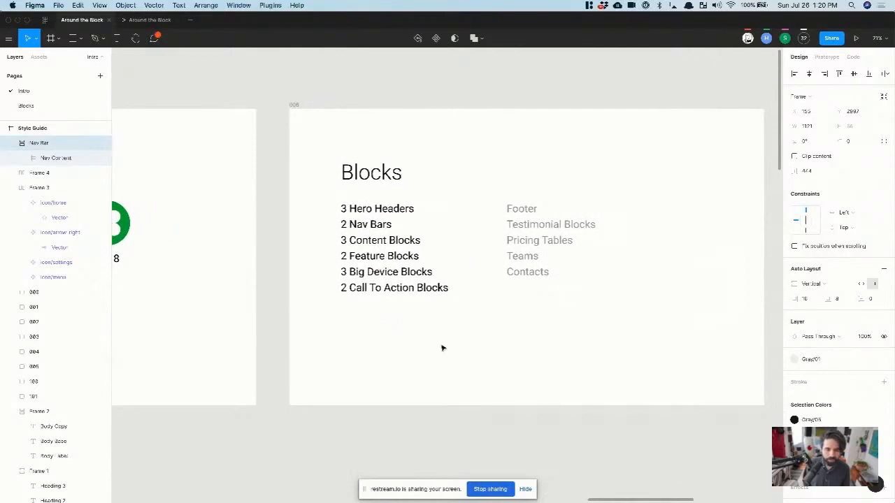
- Add a new frame to the canvas using the 1440 × 1024 Desktop preset
scroll(378, 223, down, 8)
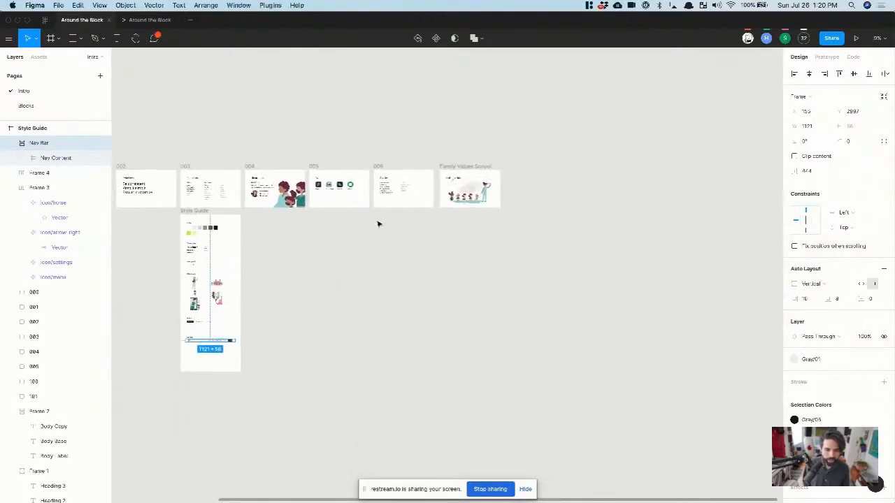
click(307, 242)
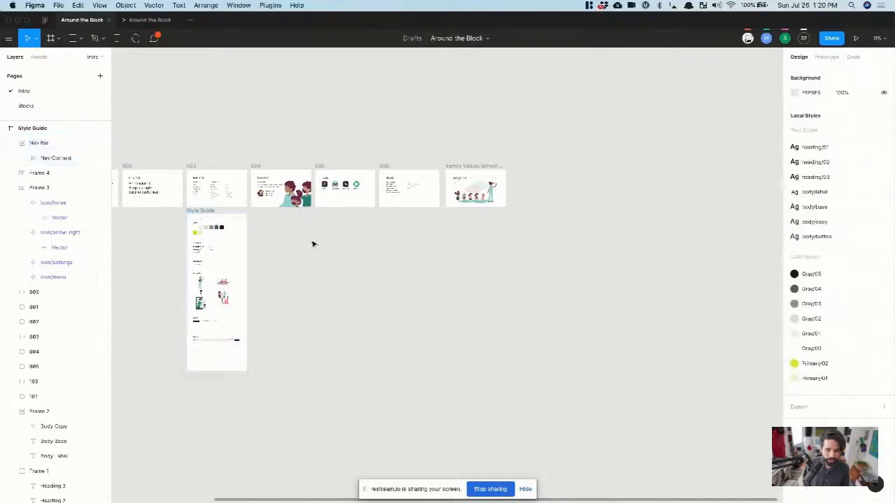
key(f)
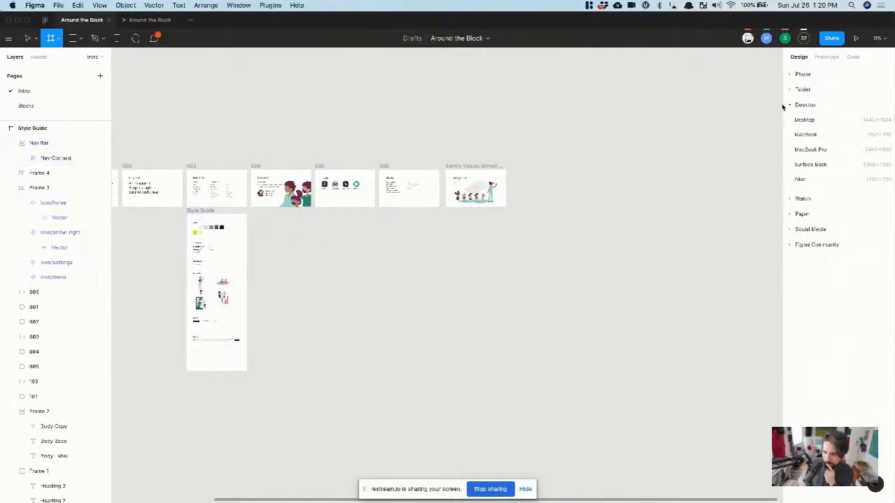
click(791, 105)
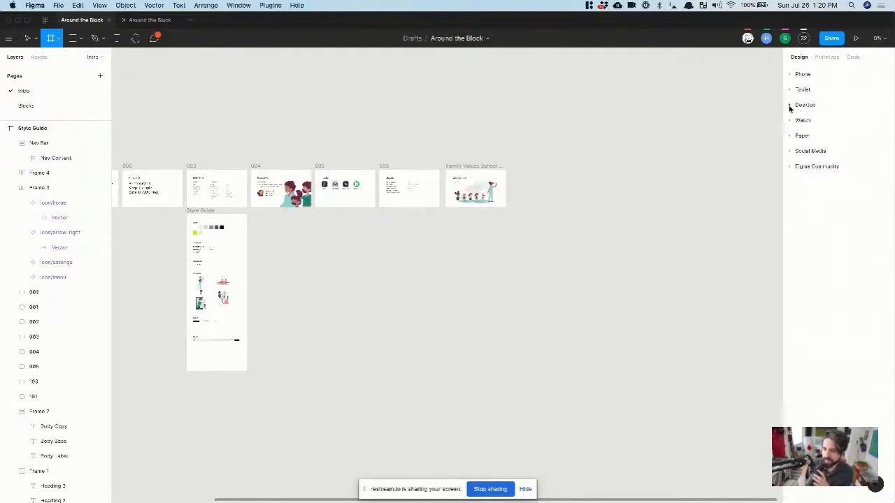
click(789, 105)
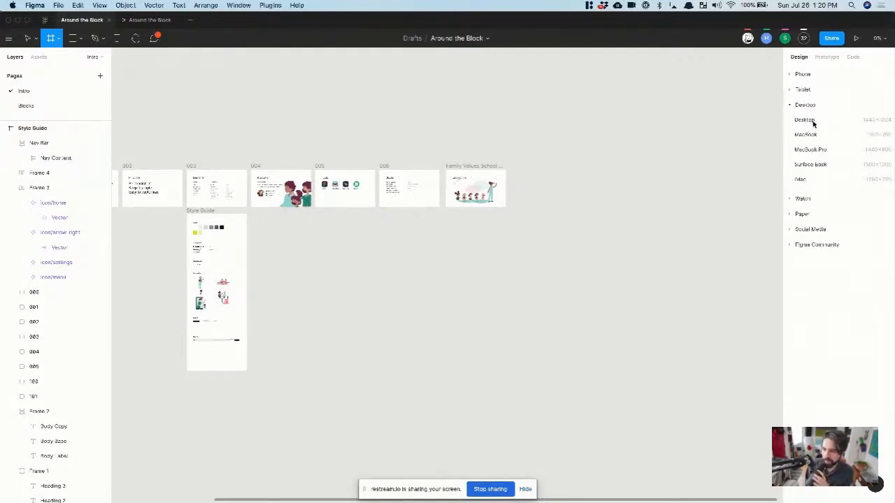
click(812, 123)
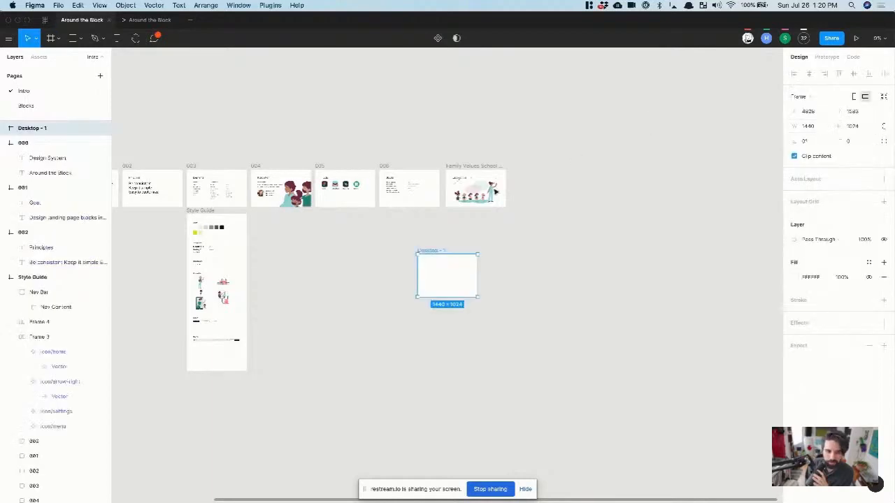
- Place the new desktop frame directly beneath the Blocks slide and rename it hero-01
click(438, 234)
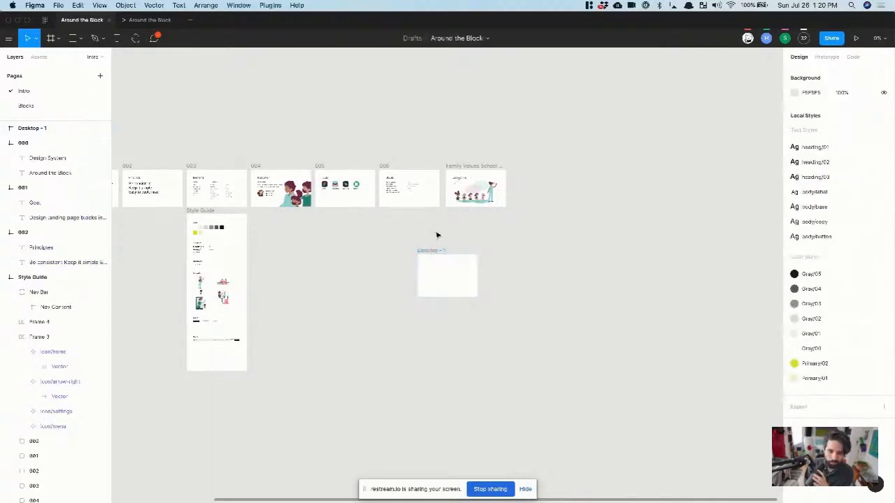
drag(304, 234, 395, 213)
scroll(395, 213, up, 5)
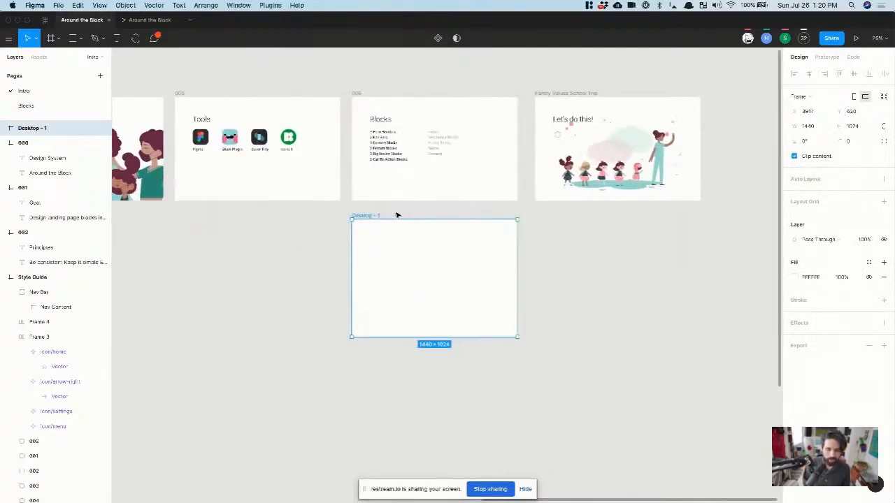
key(super+r)
text(te)
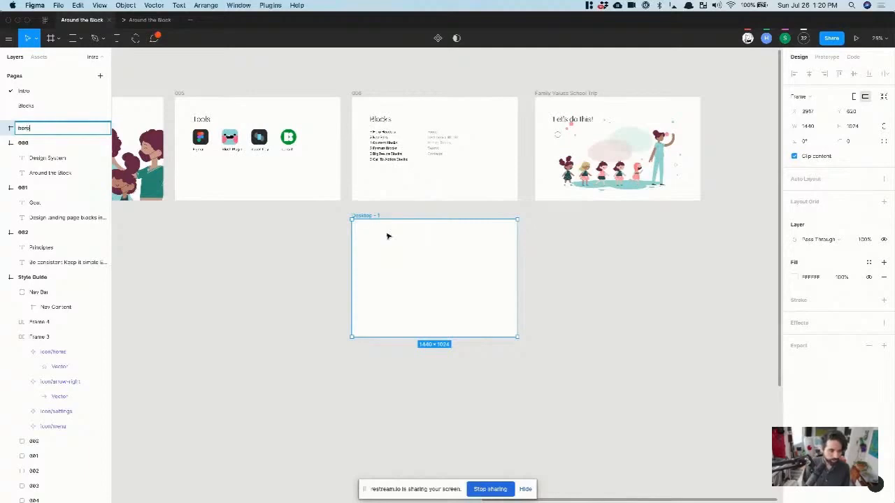
text(ro-01)
key(Return)
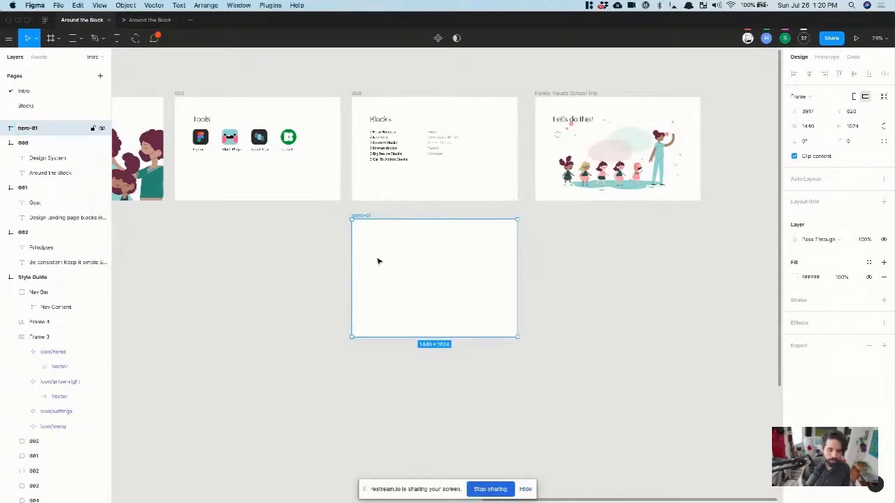
- Import the hand-drawn wireframe image from Finder and place it beside hero-01, beneath the Family Values School Trip slide
scroll(377, 261, up, 3)
click(195, 305)
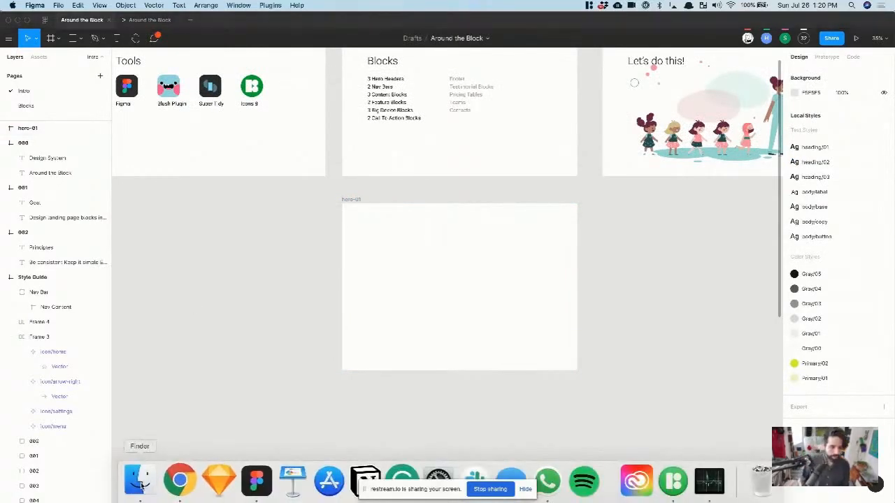
click(141, 482)
mouse_move(629, 127)
mouse_down()
mouse_move(259, 301)
mouse_move(251, 260)
mouse_up()
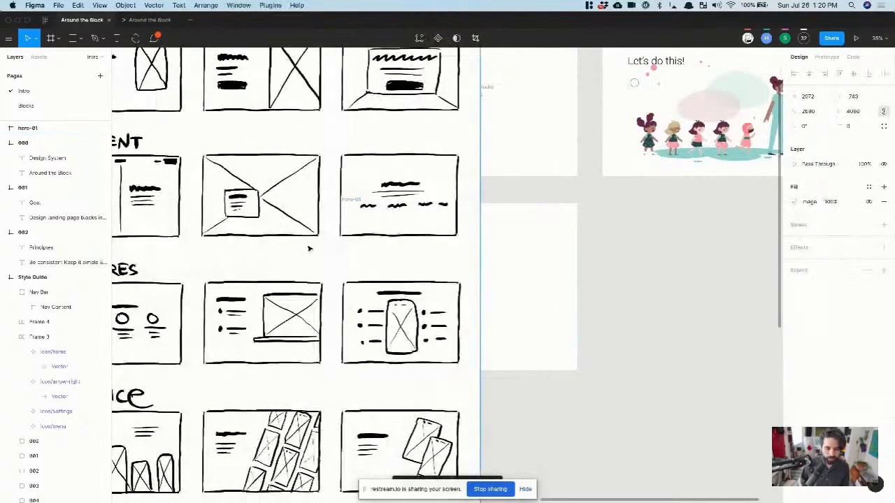
scroll(309, 248, down, 10)
mouse_move(296, 235)
mouse_down()
mouse_move(442, 305)
mouse_move(393, 273)
mouse_move(462, 302)
mouse_up()
- Examine the hand-drawn wireframes for the hero, content, features, device and CTA blocks
key(z)
scroll(428, 221, up, 3)
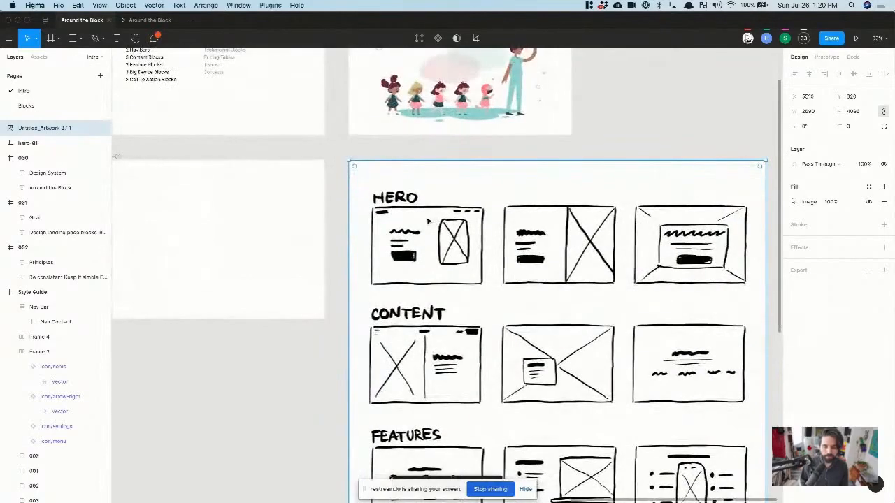
scroll(433, 225, down, 2)
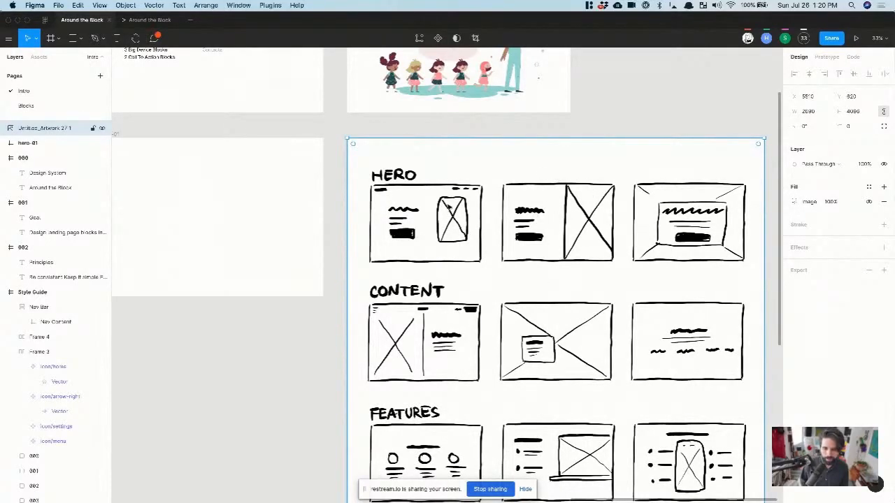
scroll(448, 204, up, 5)
scroll(454, 202, down, 3)
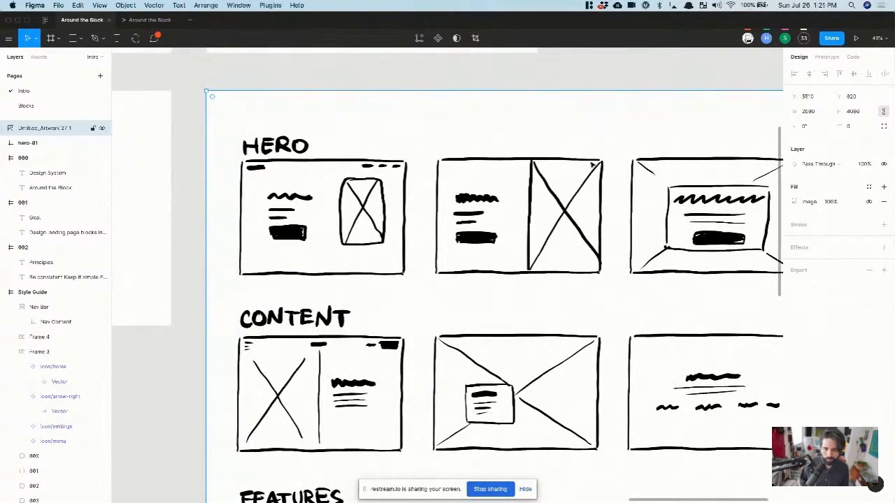
scroll(574, 175, down, 10)
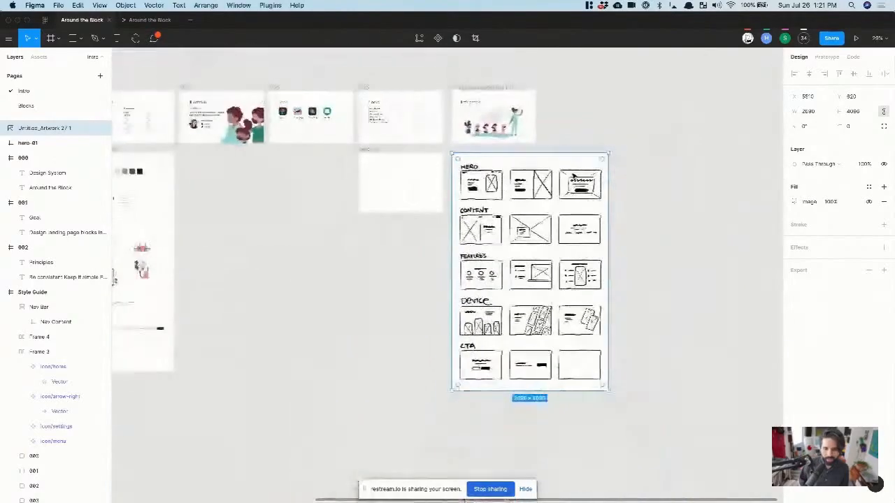
scroll(548, 203, up, 10)
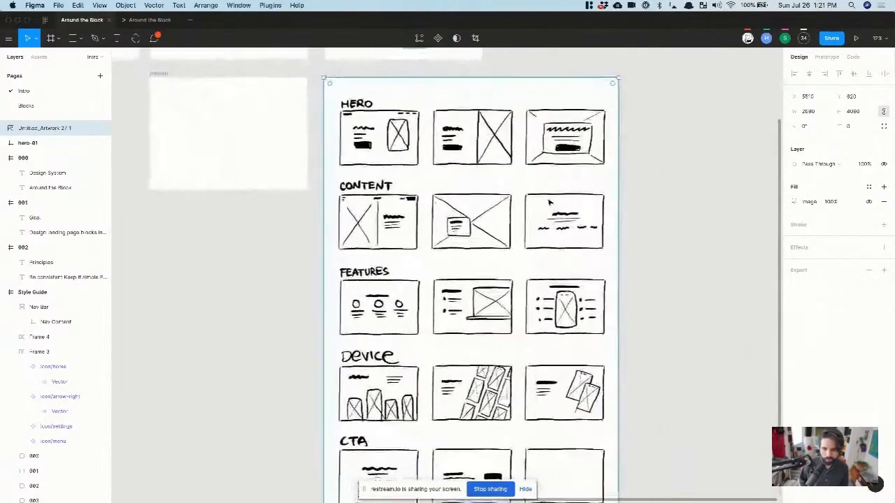
scroll(549, 203, up, 3)
scroll(549, 203, down, 2)
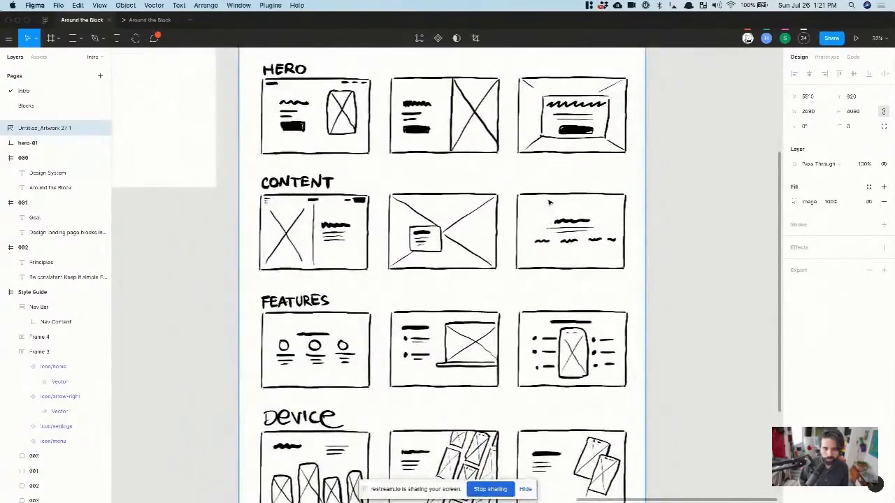
scroll(548, 203, up, 1)
scroll(549, 202, left, 2)
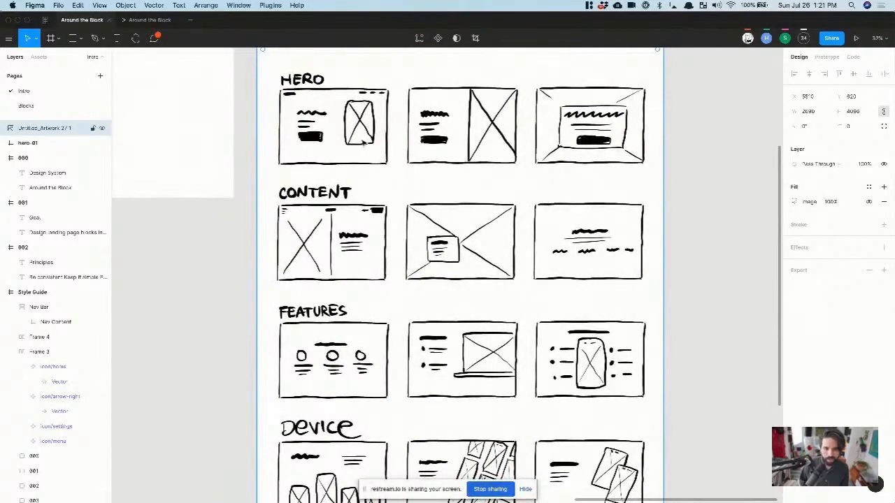
scroll(414, 138, left, 5)
scroll(414, 138, up, 4)
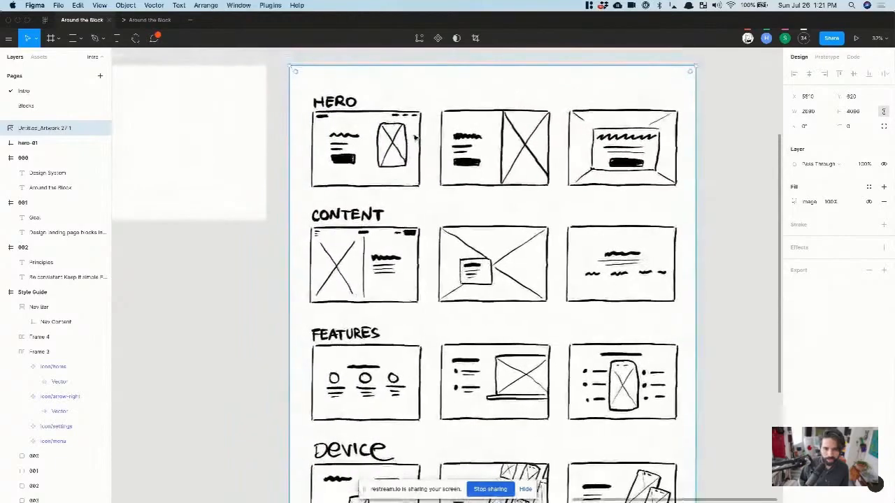
- Copy the nav bar from the Style Guide frame and paste it into the hero-01 frame
scroll(414, 137, down, 3)
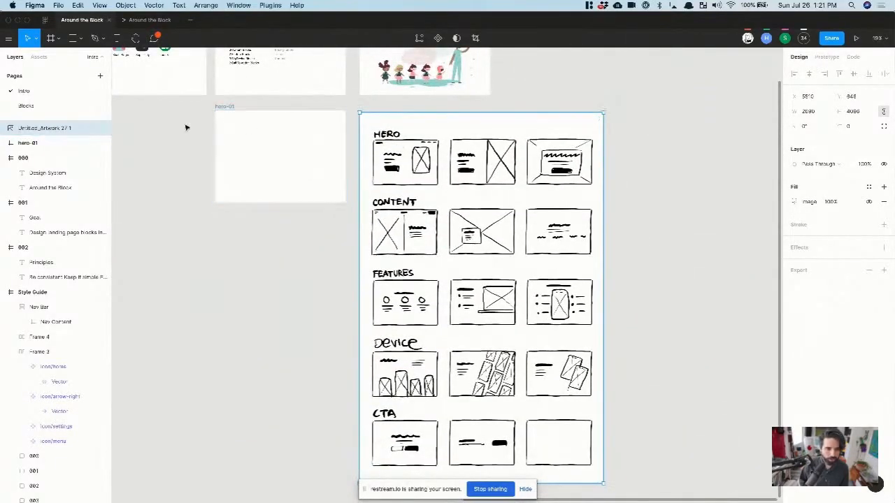
scroll(185, 127, up, 2)
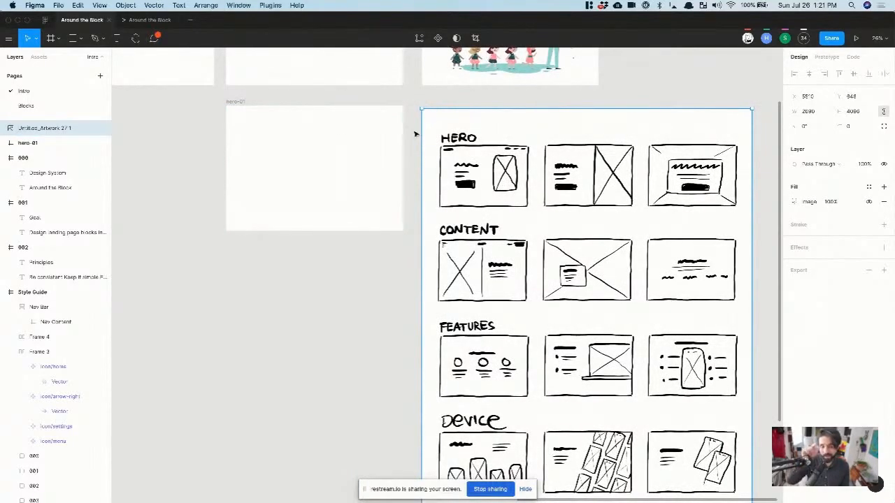
scroll(414, 133, up, 2)
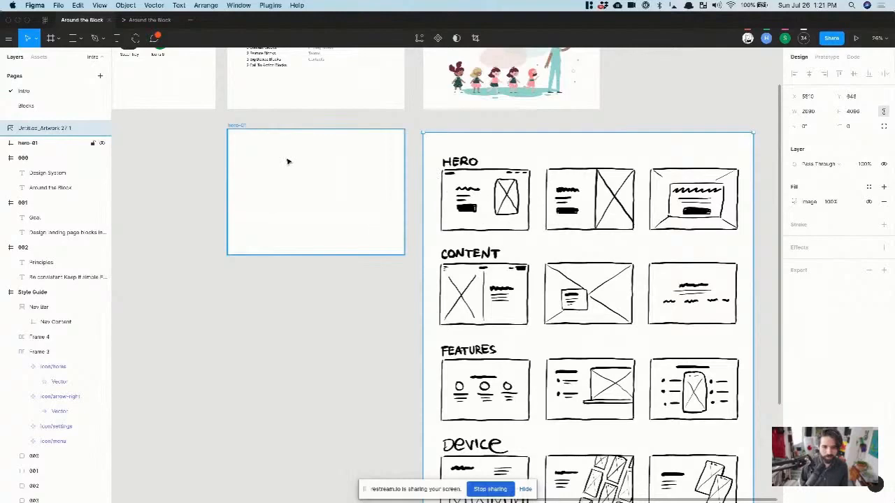
scroll(288, 161, up, 3)
click(275, 371)
scroll(276, 366, down, 5)
scroll(277, 365, left, 4)
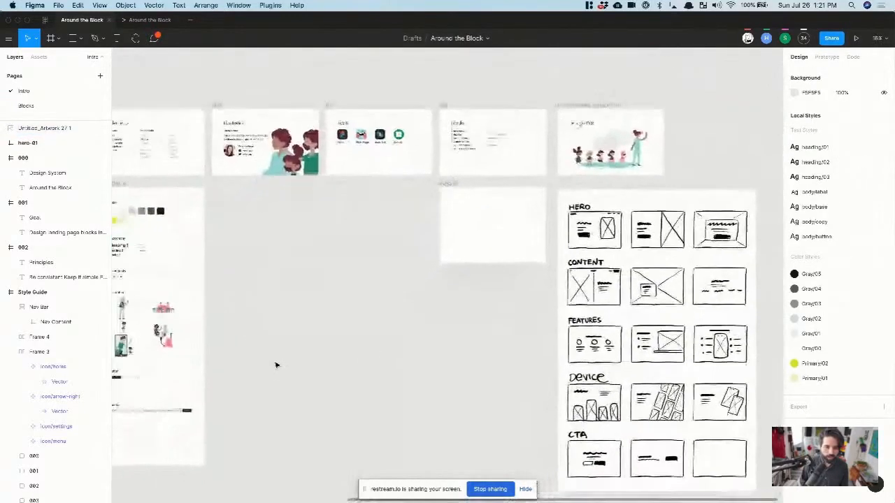
scroll(277, 367, left, 4)
scroll(276, 367, down, 2)
click(281, 374)
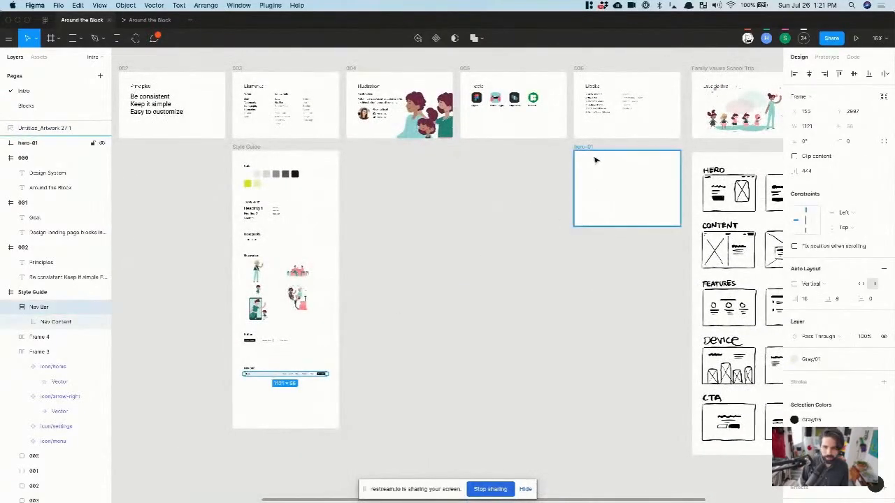
key(ctrl+c)
click(595, 160)
key(ctrl+v)
- Align the pasted nav bar to the left and top edges of the hero-01 frame
scroll(621, 168, up, 5)
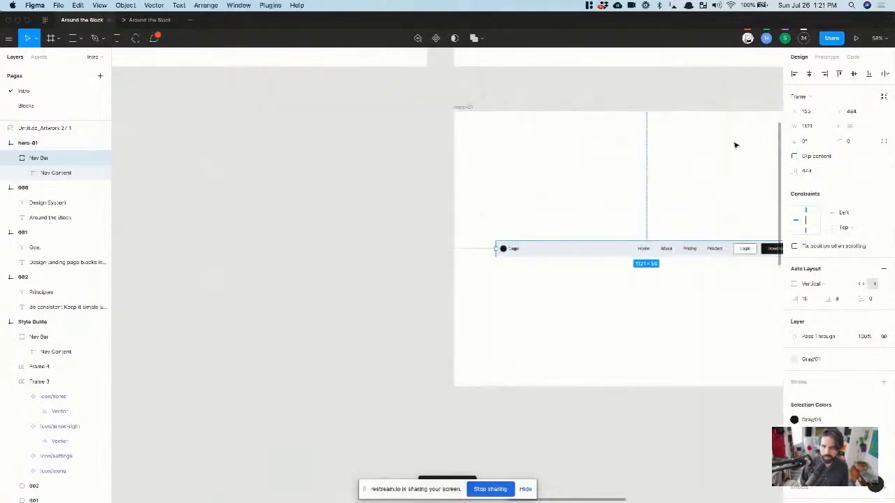
click(794, 74)
click(838, 73)
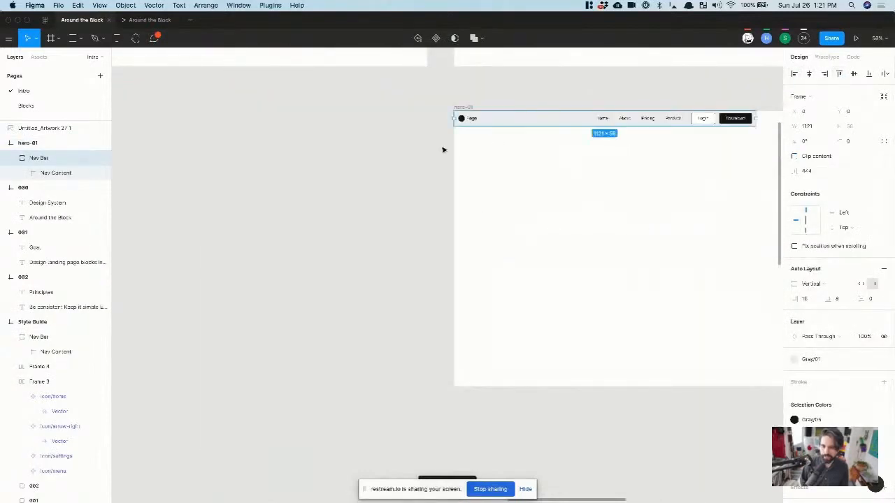
scroll(443, 149, right, 5)
scroll(443, 150, up, 1)
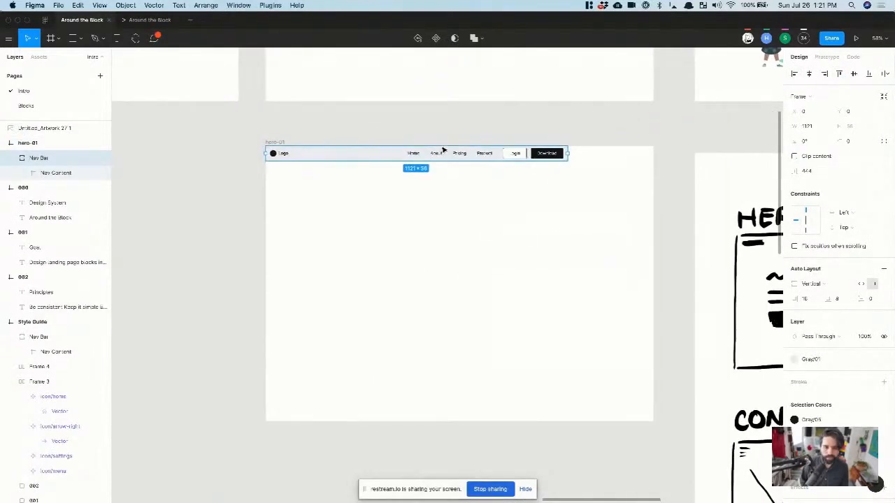
scroll(443, 149, down, 5)
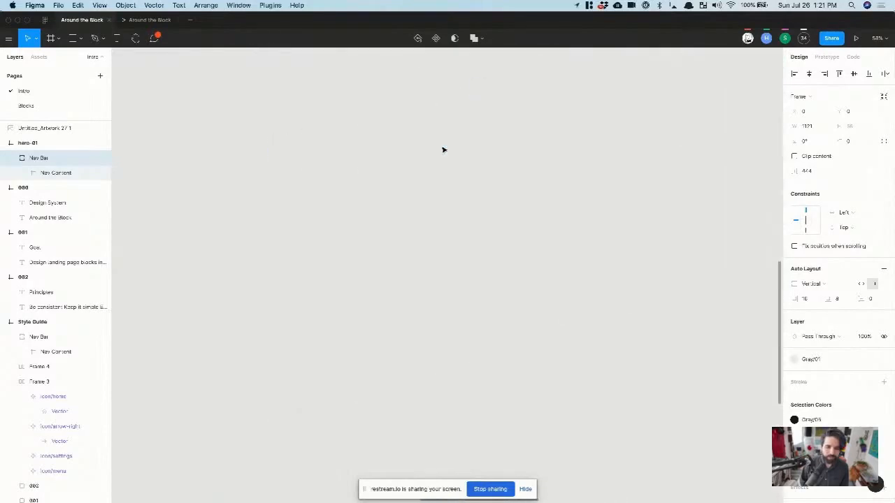
scroll(554, 73, up, 5)
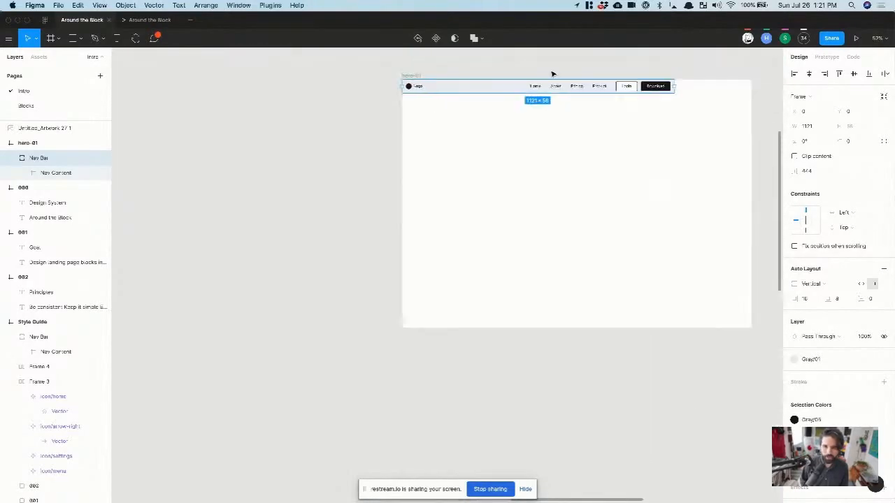
scroll(553, 74, right, 2)
scroll(552, 74, up, 2)
- Remove auto layout from the original Nav Bar frame in the Style Guide
scroll(304, 271, down, 8)
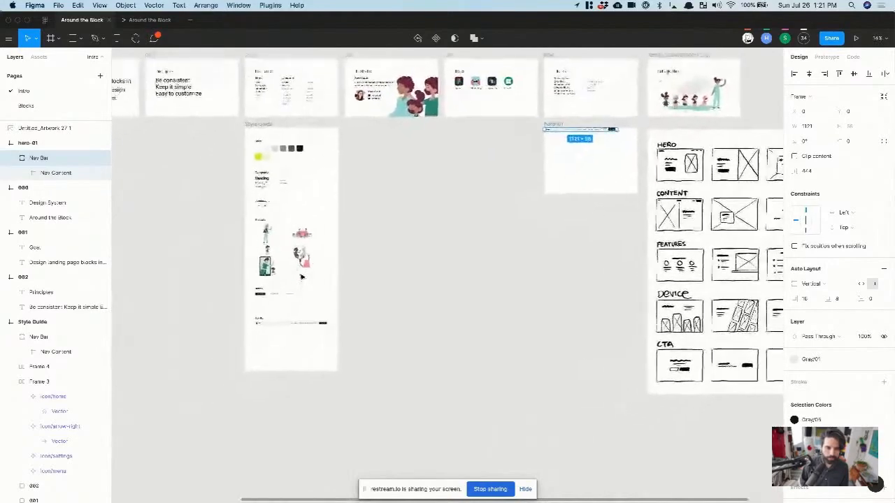
scroll(277, 327, up, 5)
click(245, 318)
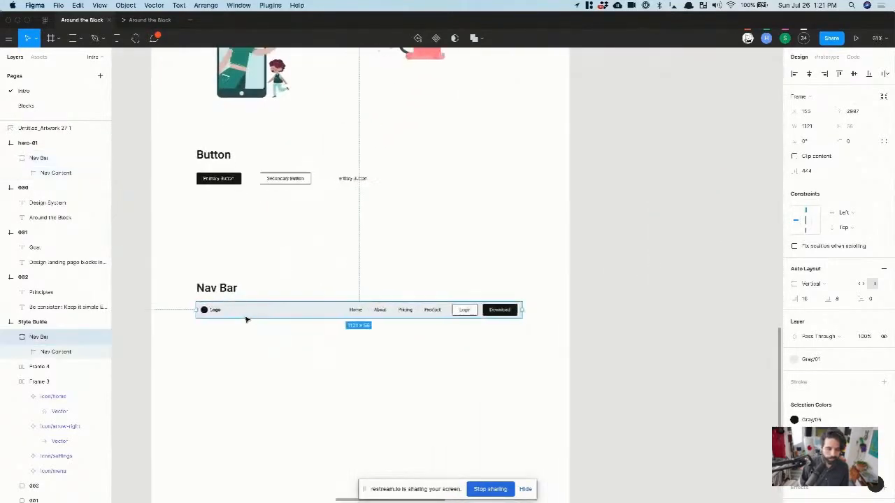
scroll(245, 319, up, 2)
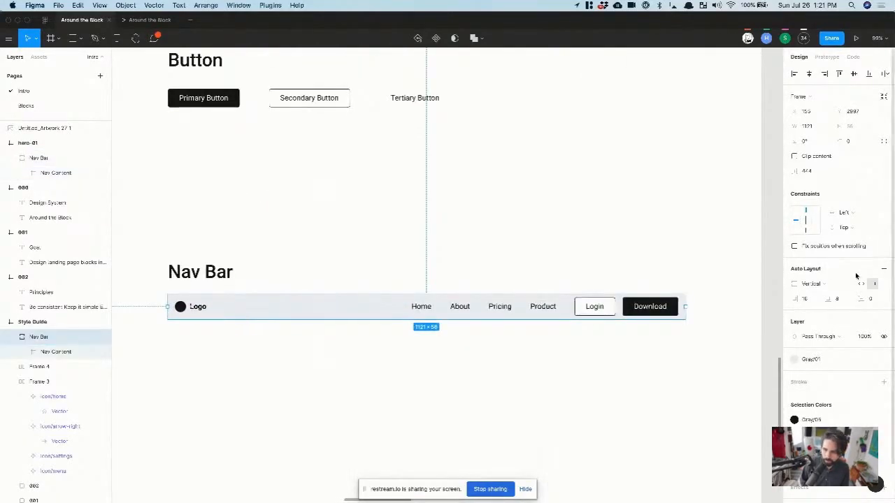
click(883, 272)
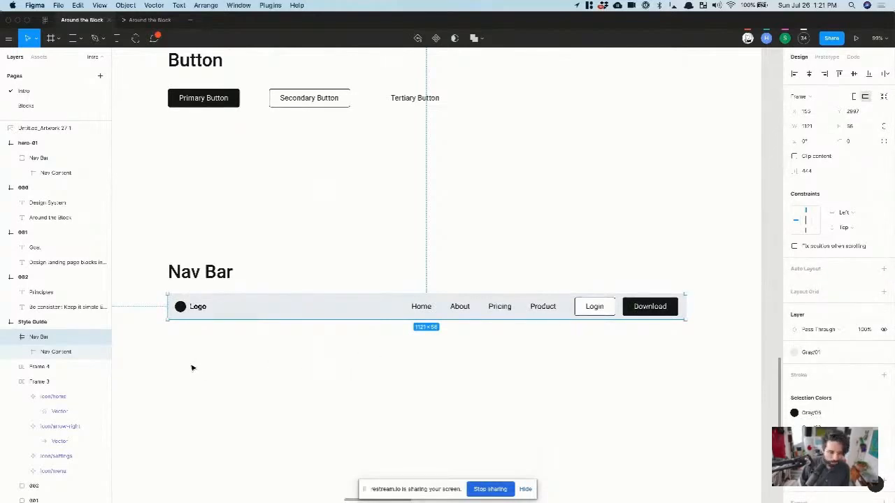
- Ungroup the Nav Content frame so the logo and Nav Options sit directly inside Nav Bar
click(189, 309)
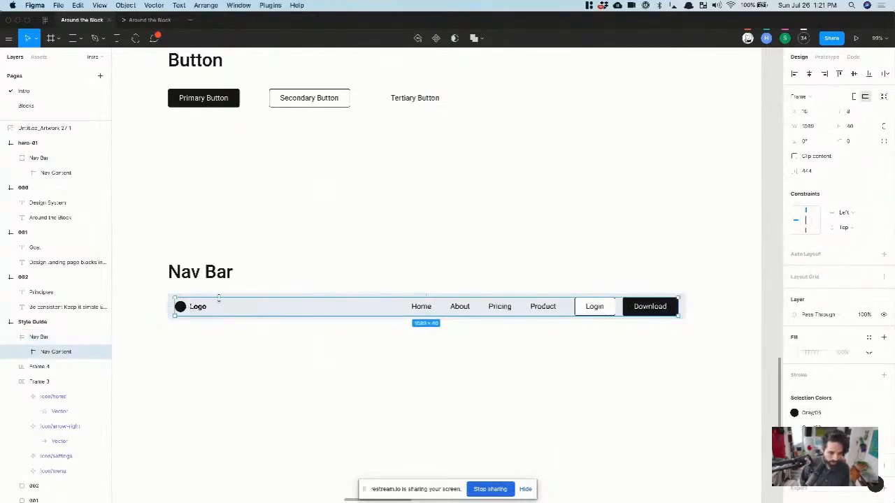
key(super+shift+g)
click(214, 358)
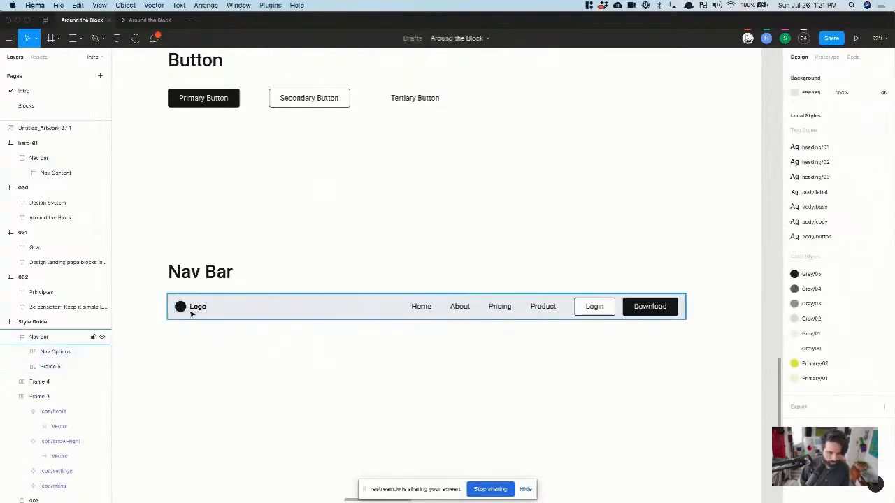
- Constrain the logo group to the left and vertical center of the nav bar
click(191, 314)
click(193, 311)
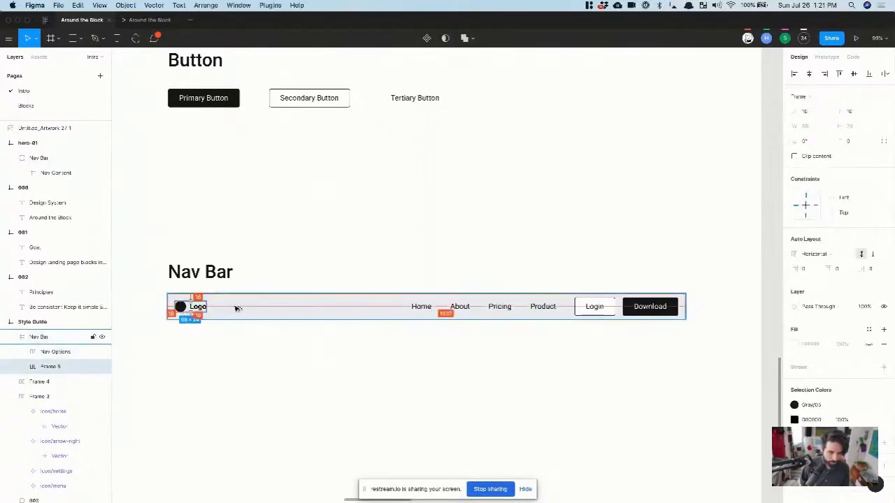
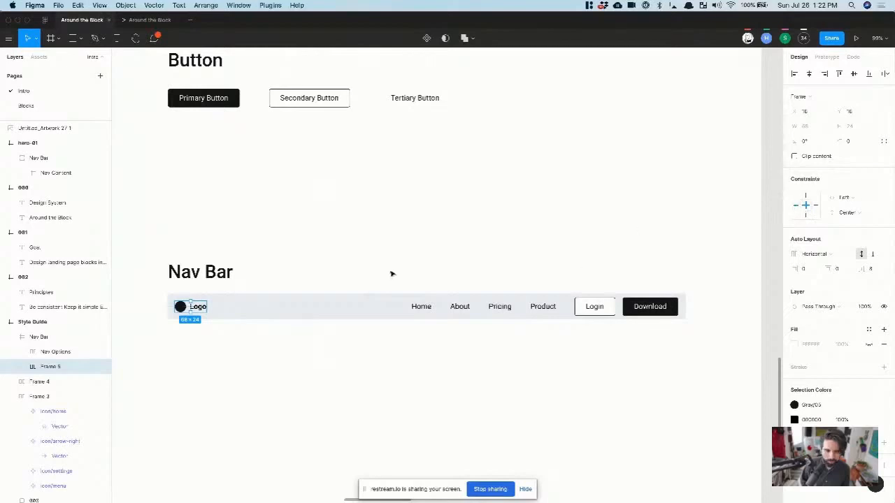
scroll(173, 314, up, 5)
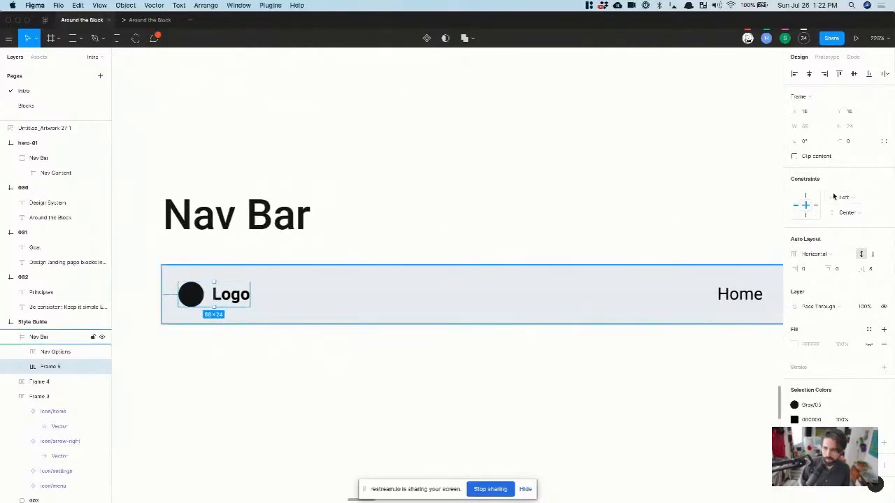
key(alt)
- Set the constraints of the Nav Options group to Right horizontally and Center vertically
scroll(308, 314, right, 10)
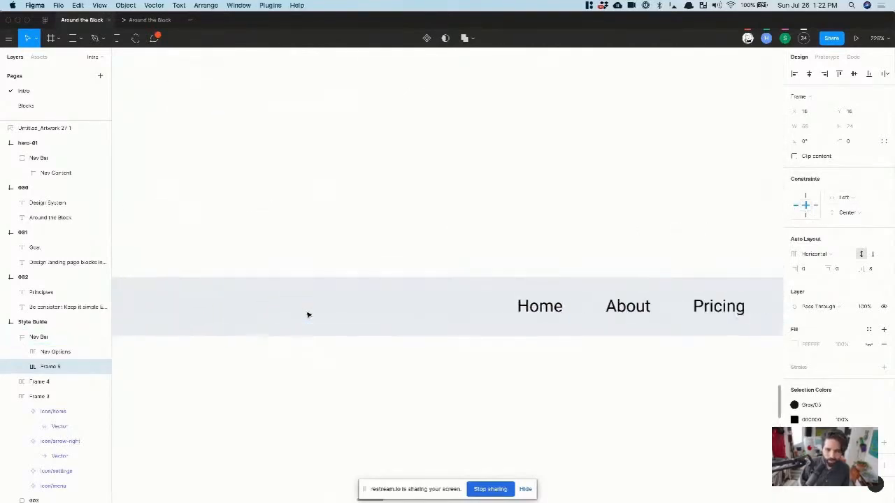
click(383, 308)
scroll(384, 307, down, 3)
scroll(419, 311, right, 3)
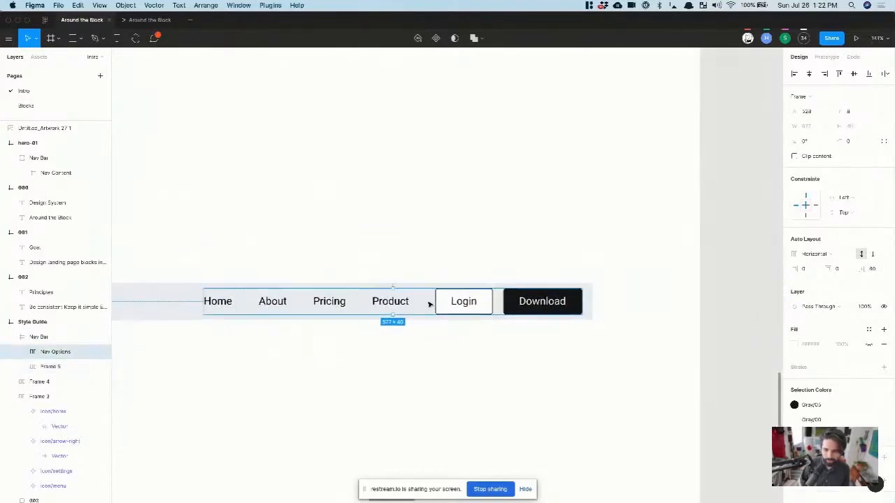
scroll(599, 293, up, 5)
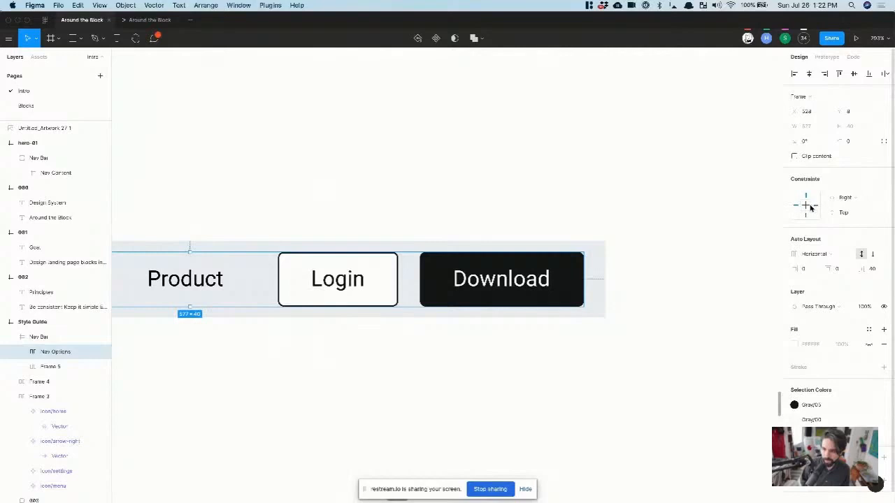
scroll(539, 262, down, 15)
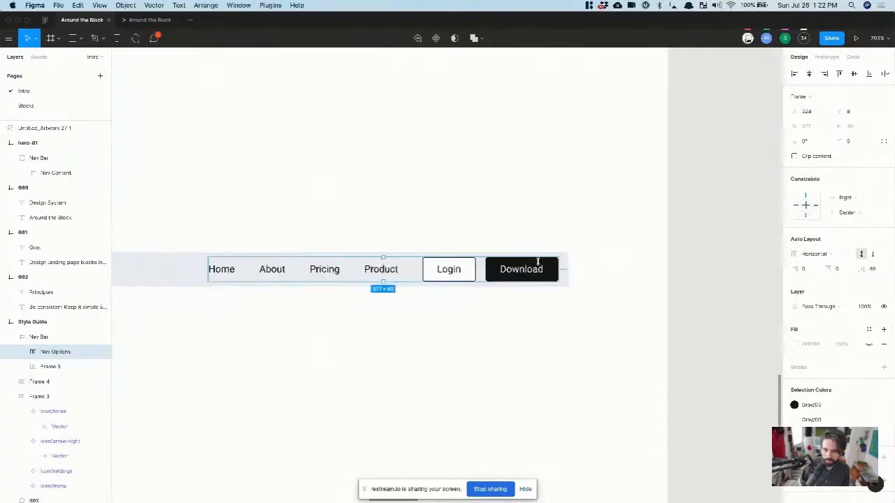
- Narrow the Style Guide's nav bar from its right edge to a width of about 1070 to test the constraints
click(408, 273)
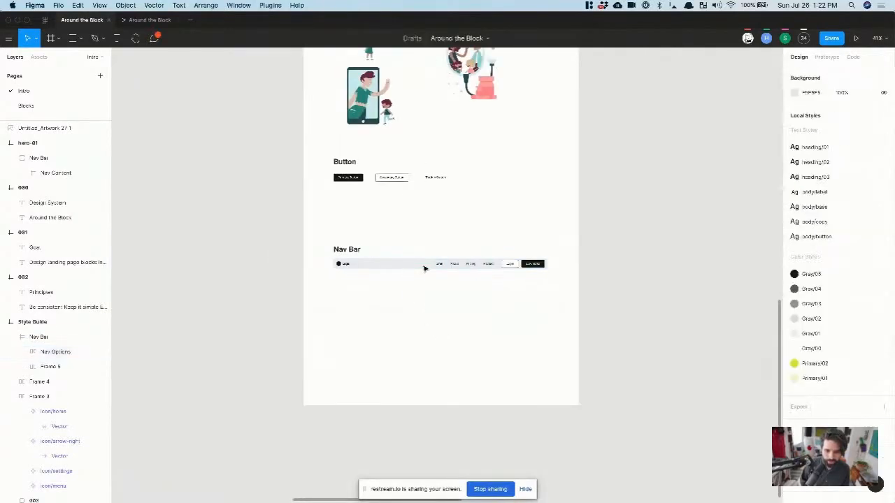
click(423, 267)
scroll(423, 267, up, 5)
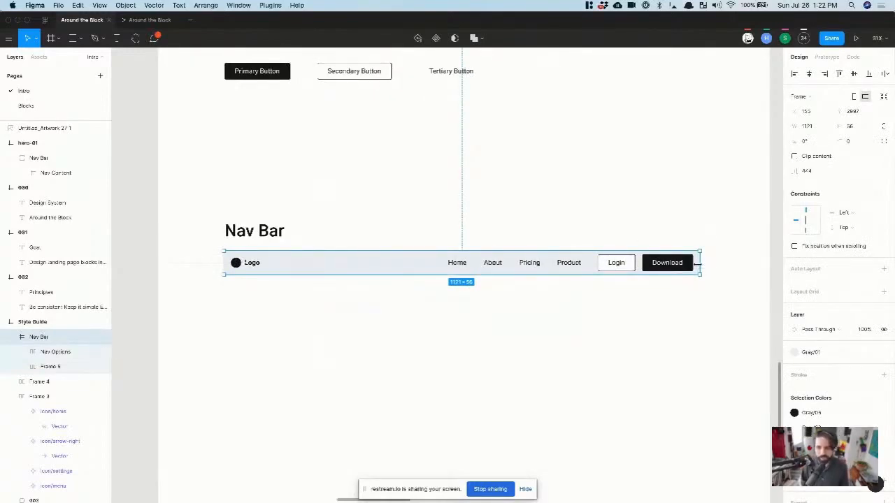
drag(697, 264, 678, 285)
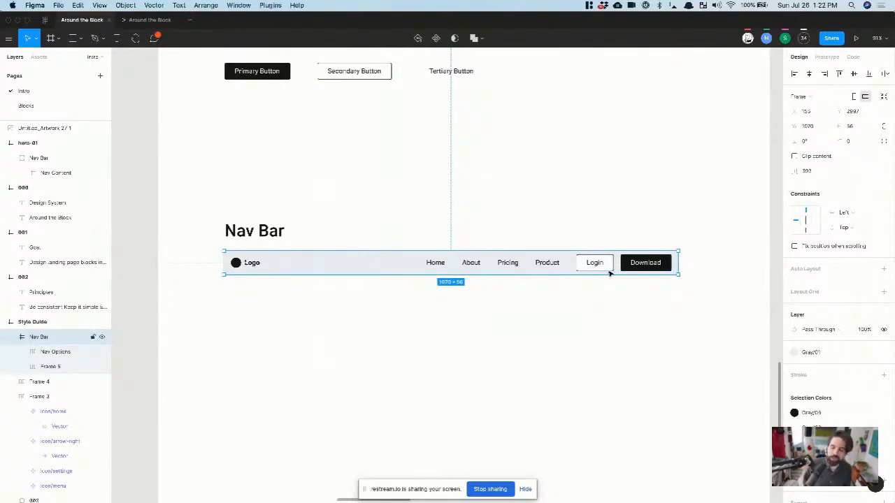
- Turn the Style Guide's nav bar into a component
scroll(609, 273, down, 3)
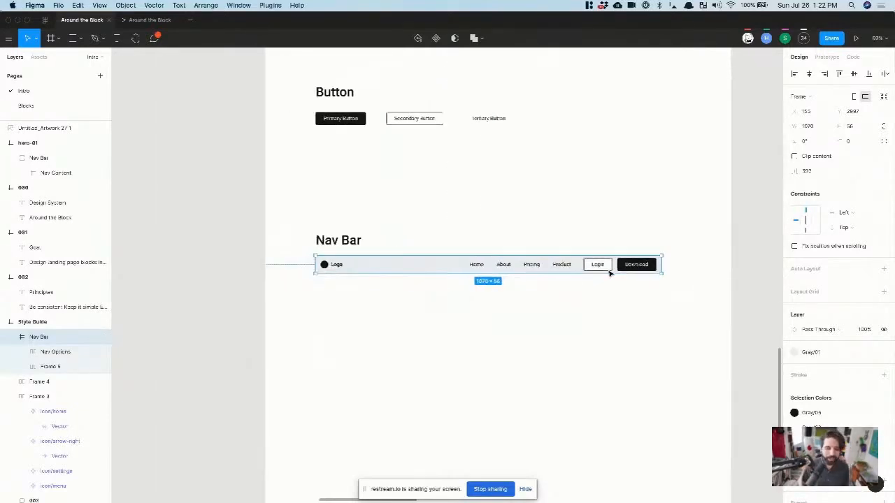
scroll(609, 274, right, 1)
scroll(609, 274, up, 3)
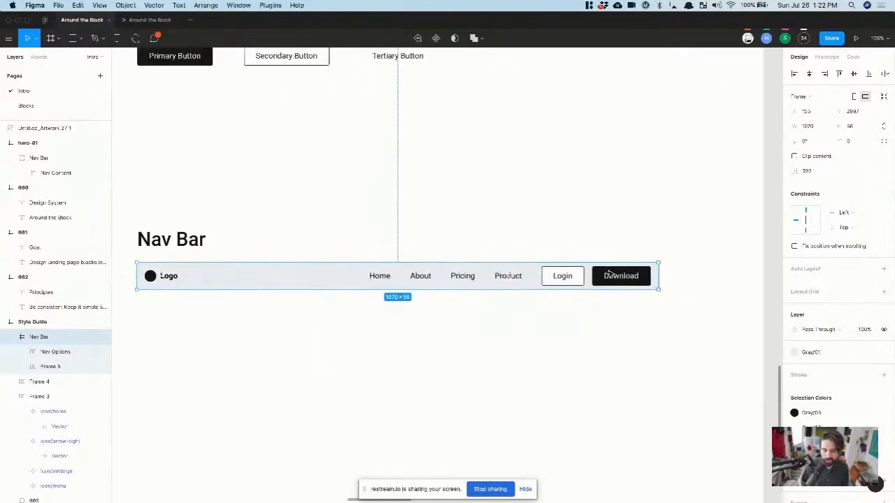
scroll(545, 349, down, 3)
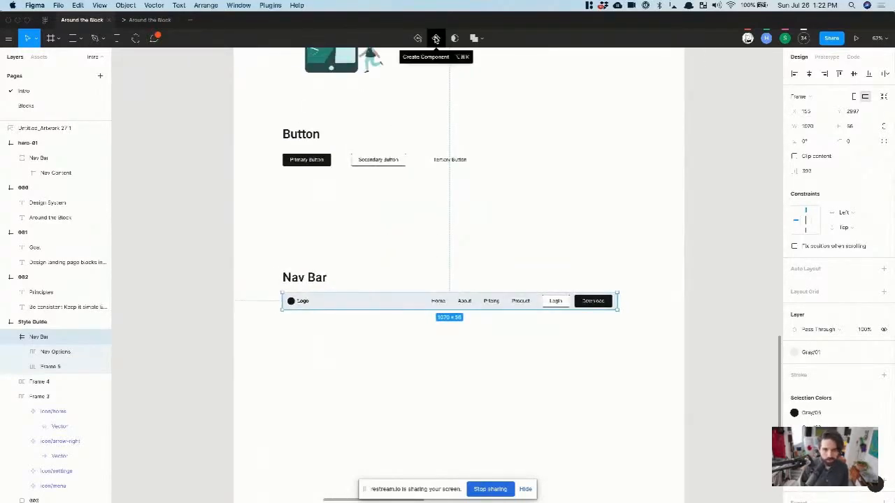
click(436, 38)
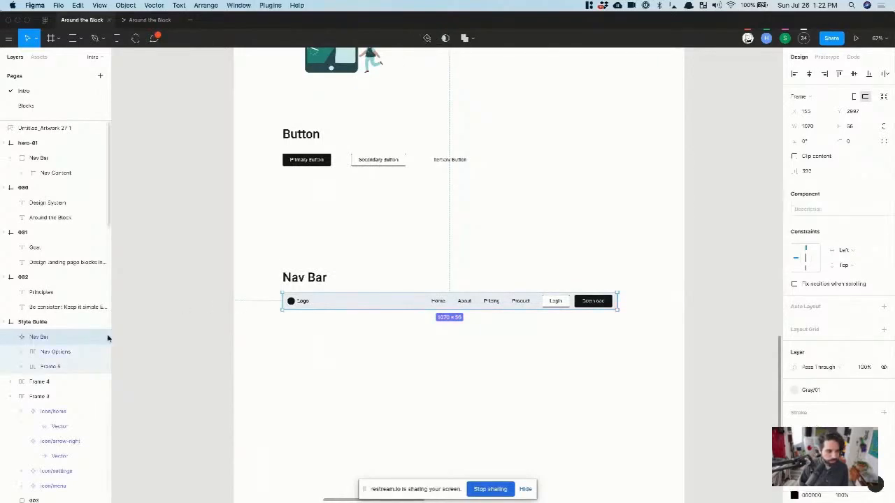
- Rename the nav bar component Nav/01
scroll(454, 304, up, 5)
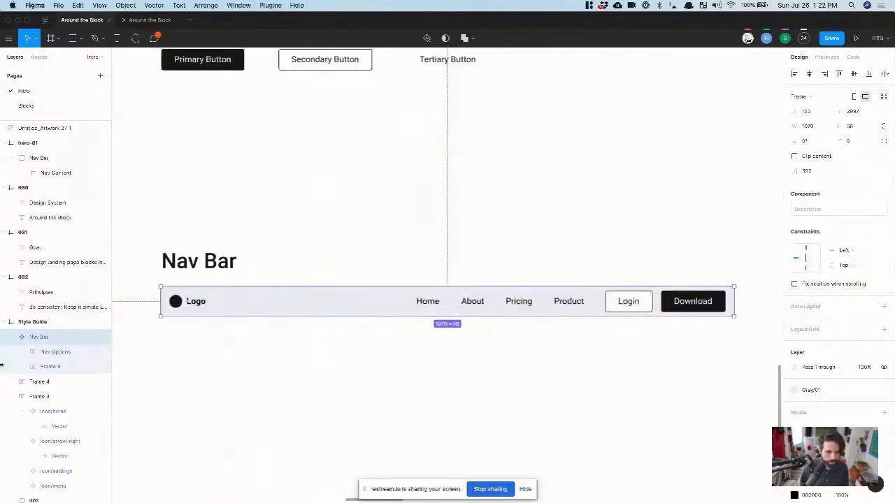
double_click(40, 337)
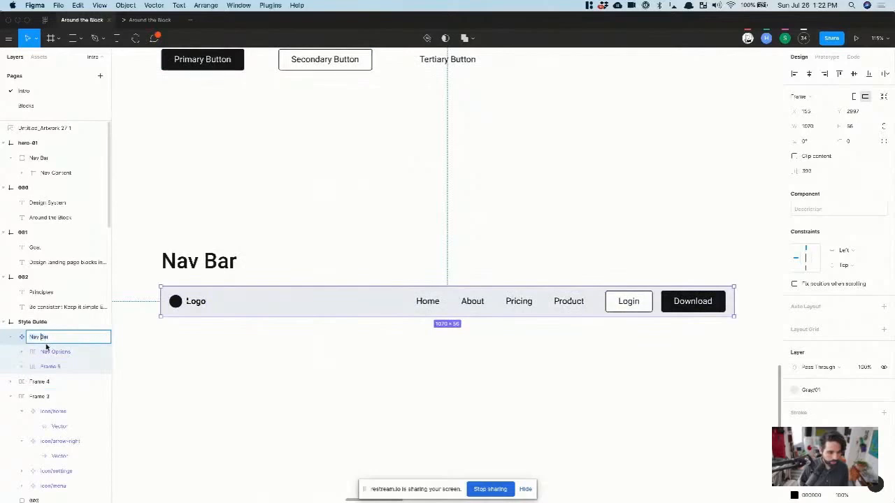
text(NavBar)
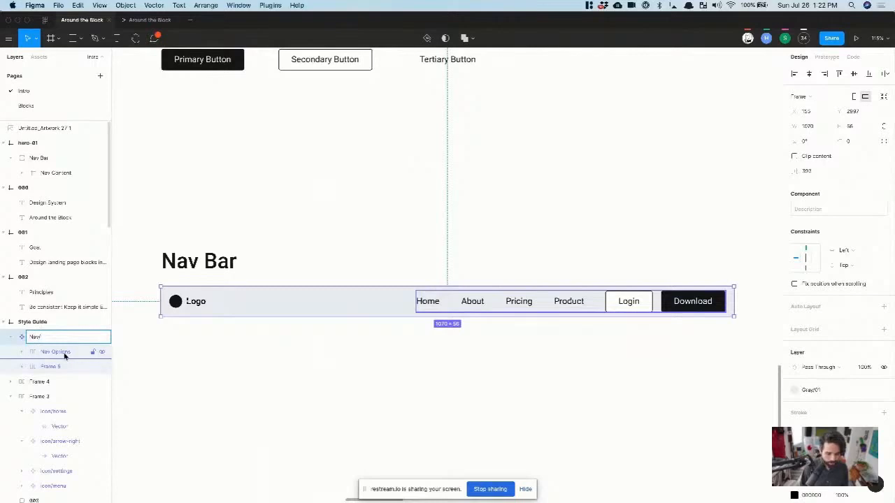
text(1)
key(Return)
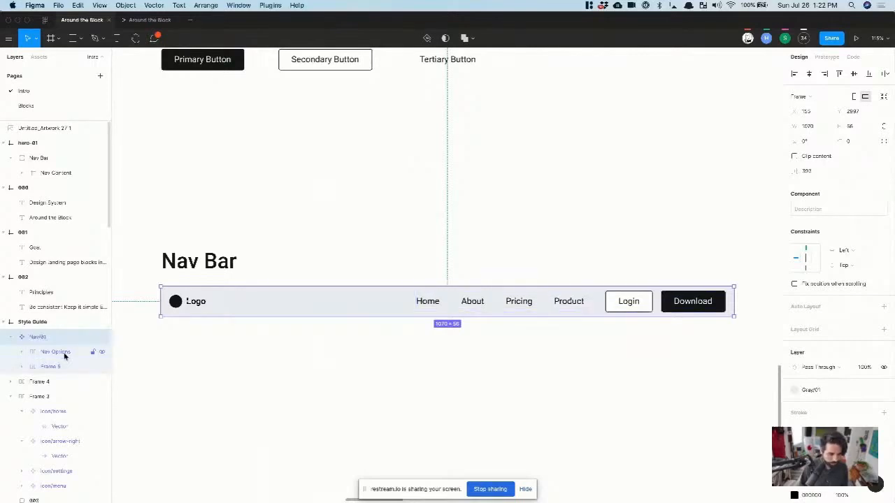
- Batch-rename the Home, About, Pricing and Product text layers as "Item" with descending numbers, making Home Item 01 and Product Item 04
click(404, 376)
click(535, 313)
double_click(569, 301)
click(428, 306)
shift+click(471, 302)
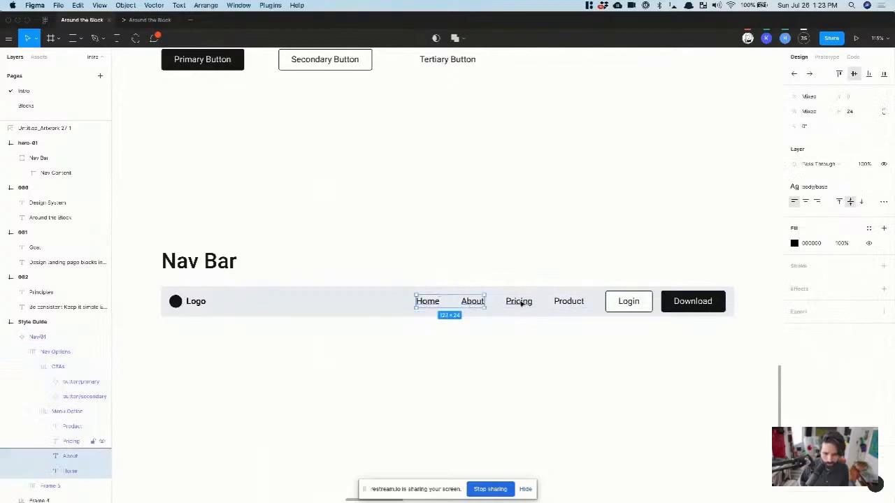
shift+click(521, 302)
shift+click(573, 301)
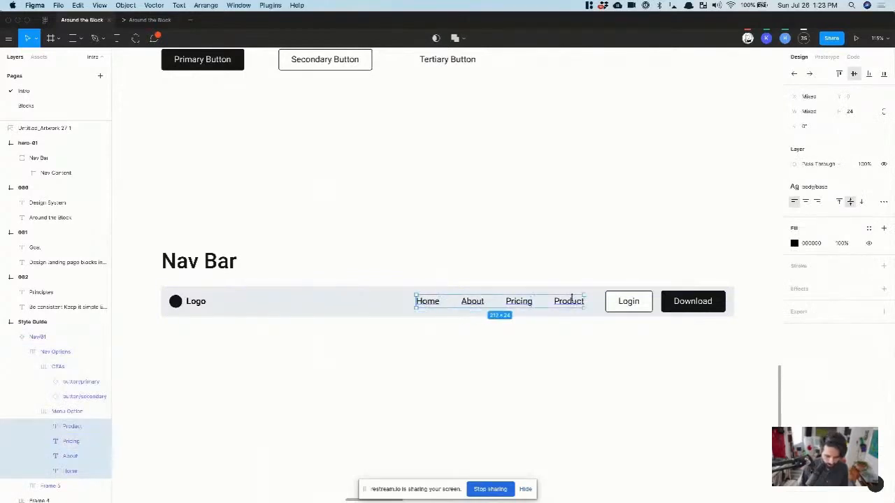
key(super+r)
text(Item)
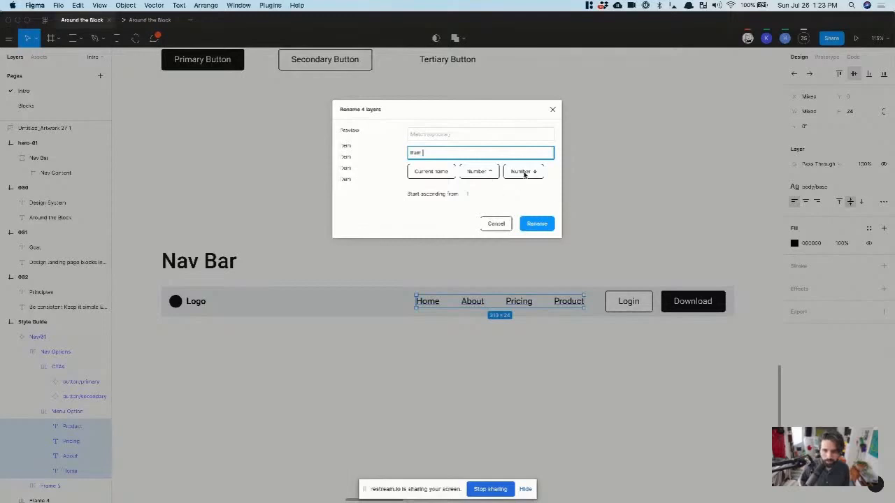
click(524, 171)
click(538, 224)
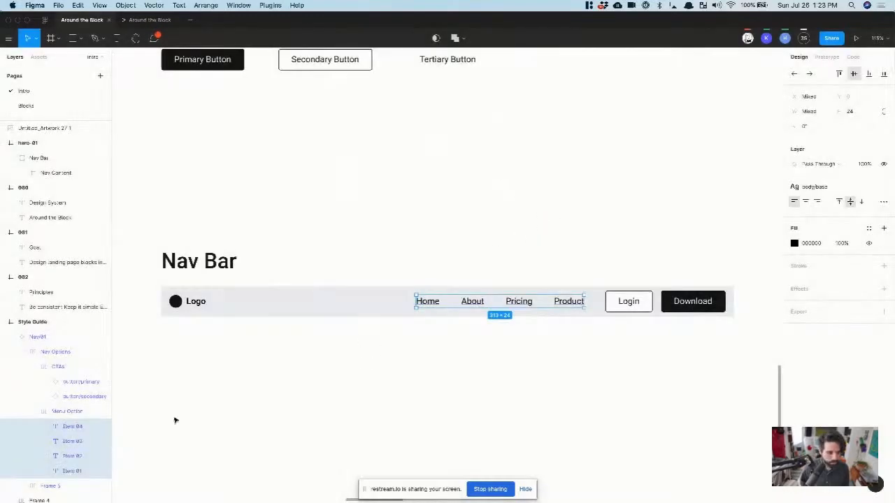
click(74, 472)
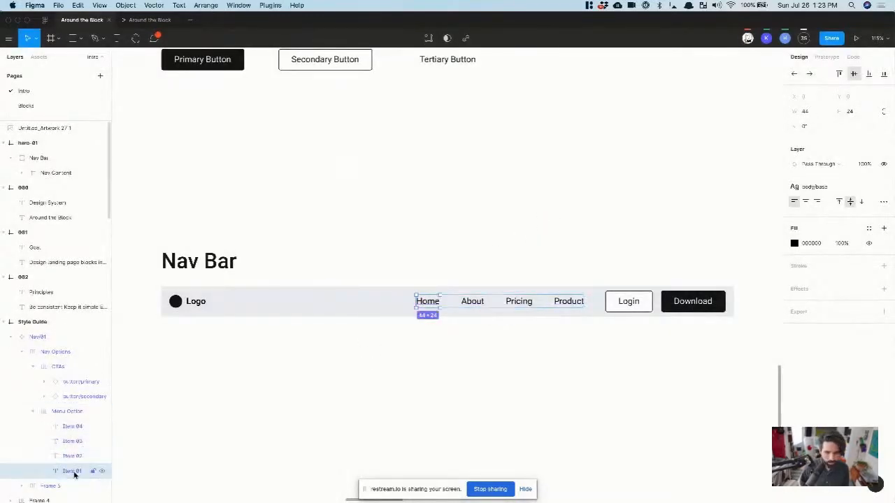
click(73, 456)
click(73, 441)
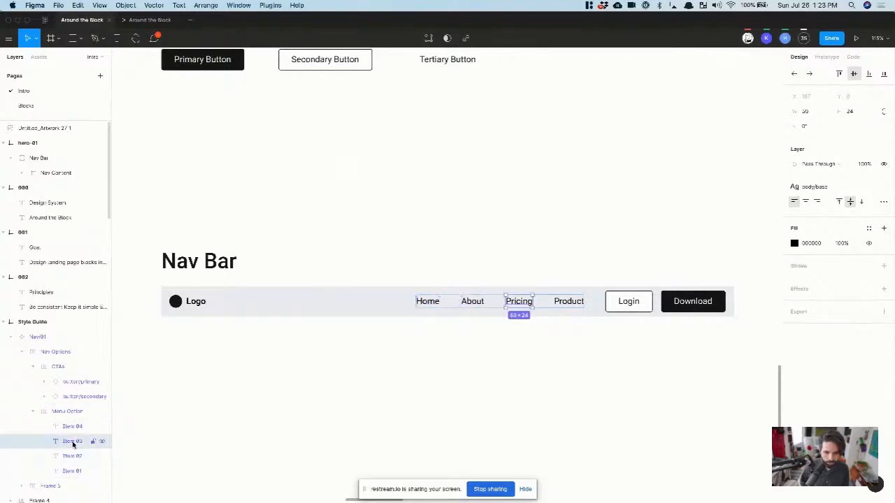
click(72, 430)
- Rename the Download and Login button layers in the CTAs group as Primary and Secondary
click(631, 303)
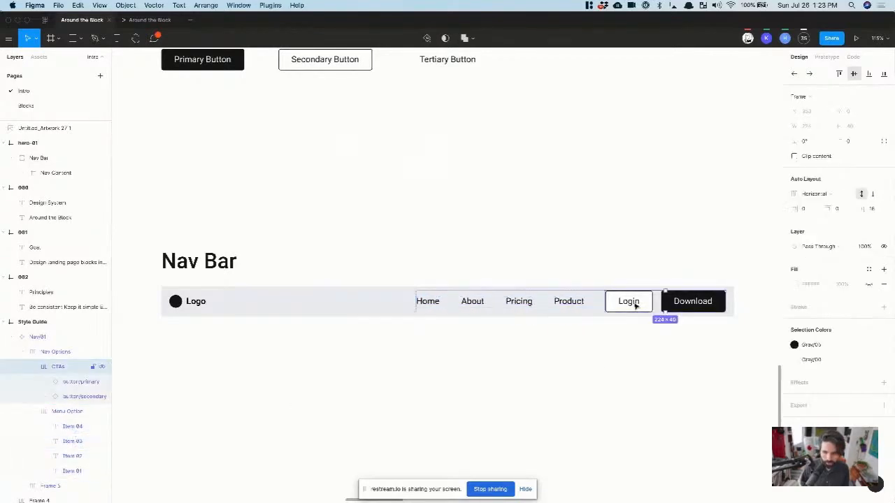
click(88, 382)
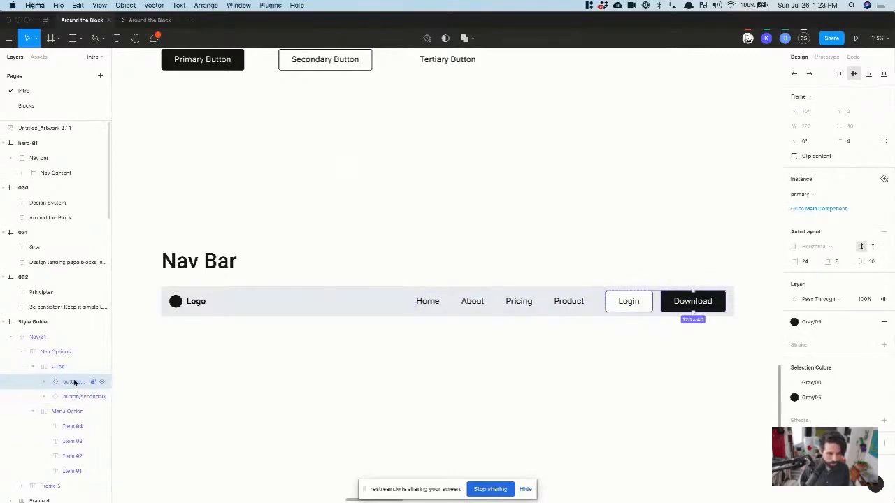
double_click(74, 383)
text(Primary)
key(Tab)
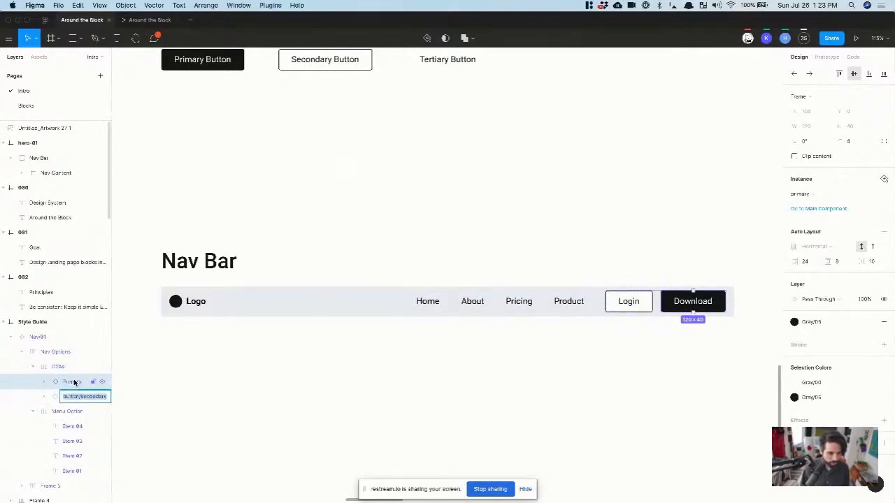
text(Secondary)
key(Return)
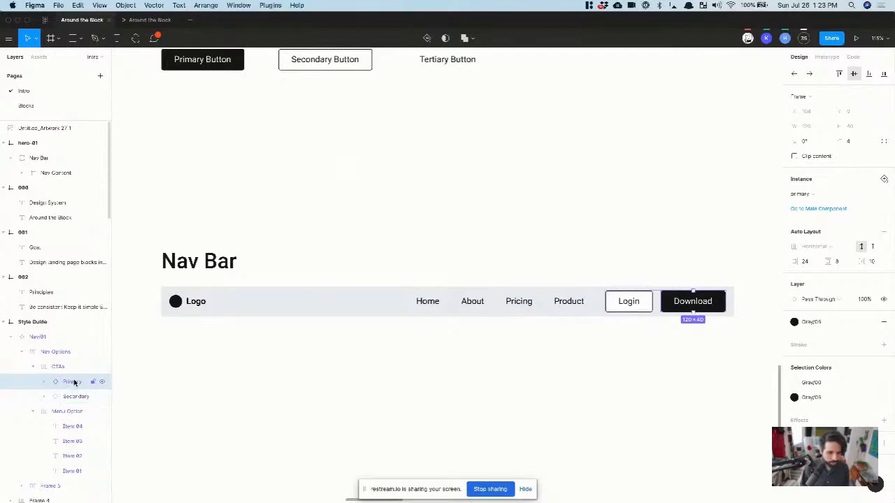
- Rename the frame holding the nav bar's logo circle and text as Logo Container
click(198, 302)
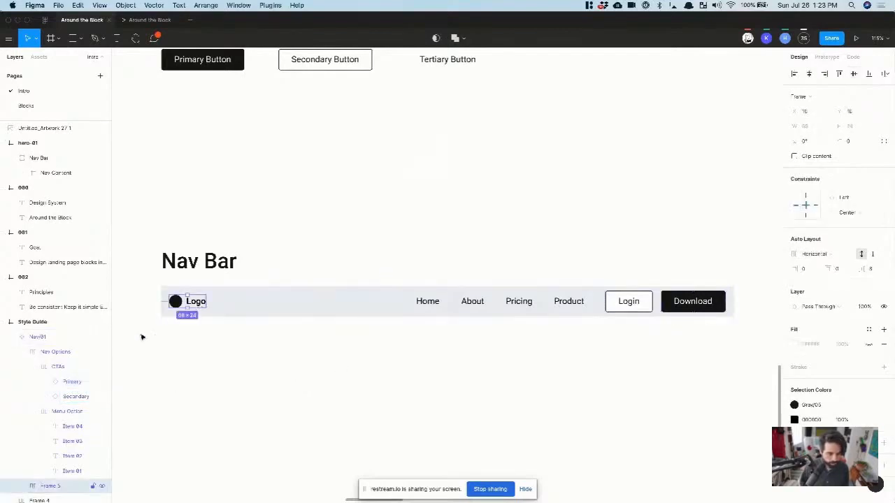
scroll(51, 415, down, 3)
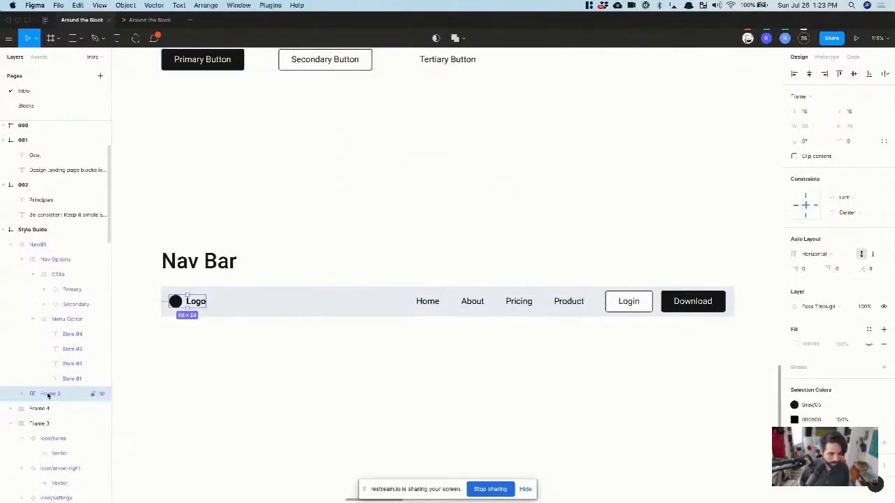
double_click(47, 394)
text(Logo)
key(Return)
click(23, 394)
double_click(46, 394)
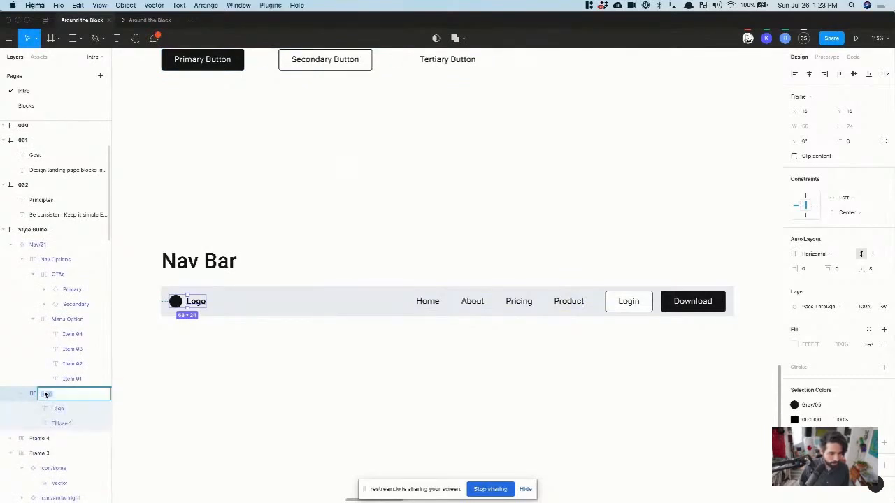
text(Logo Container)
key(Return)
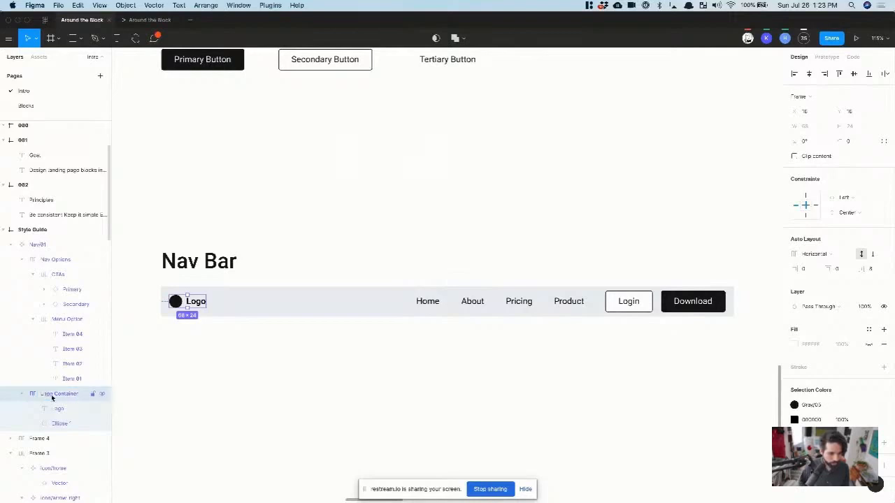
- Rename the text layer inside Logo Container as Label and its ellipse as Logo Image
double_click(62, 394)
click(61, 410)
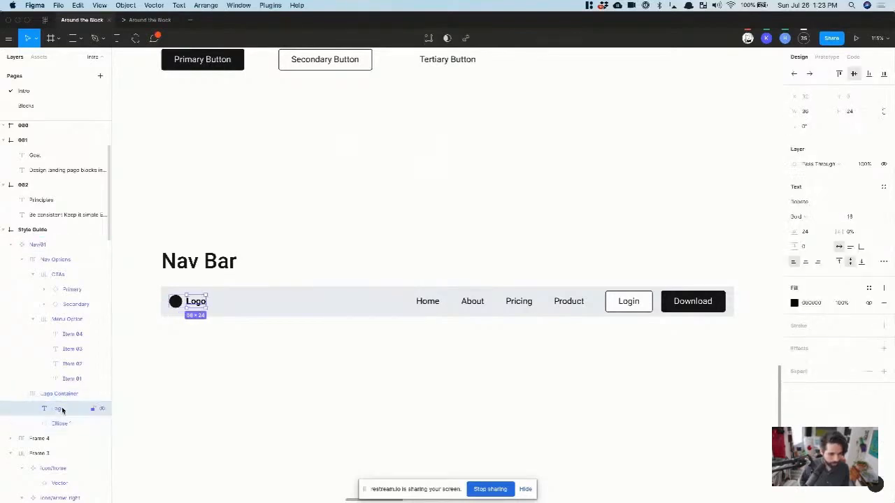
double_click(60, 411)
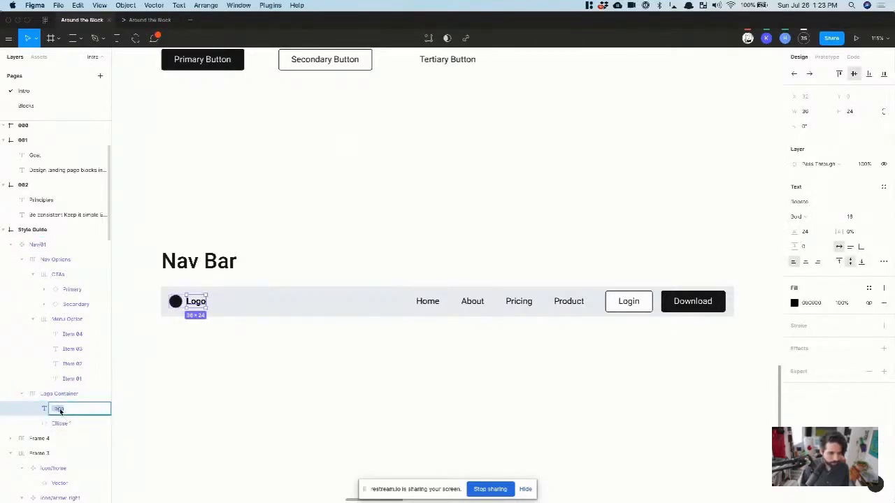
text(Label)
key(Tab)
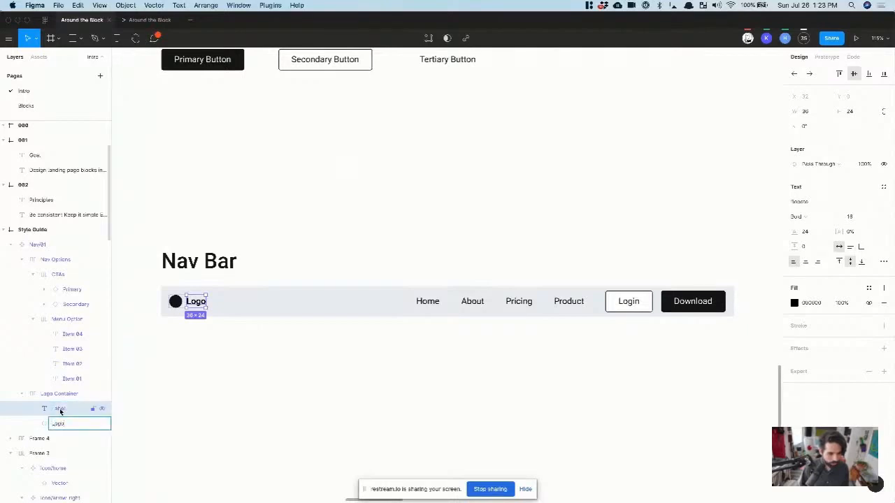
text(e)
key(Return)
click(315, 379)
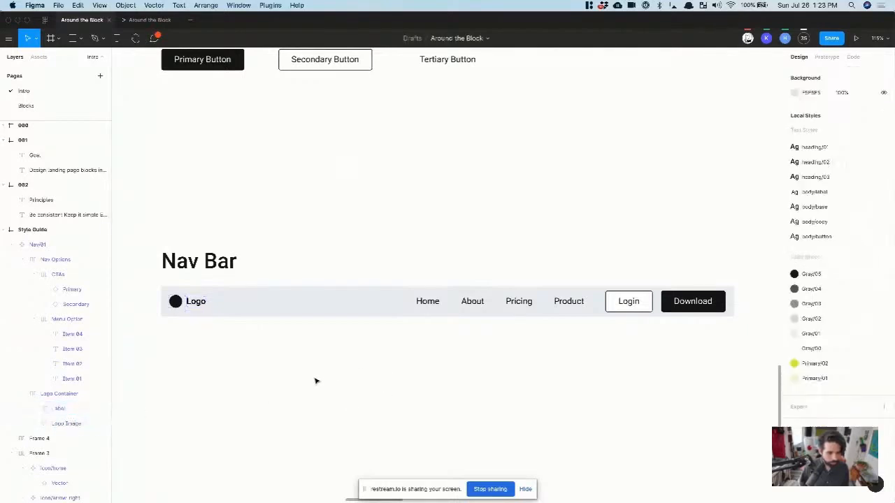
- Copy the Style Guide's Nav/01 component and delete the old nav bar from the hero-01 frame
scroll(315, 381, down, 5)
click(317, 320)
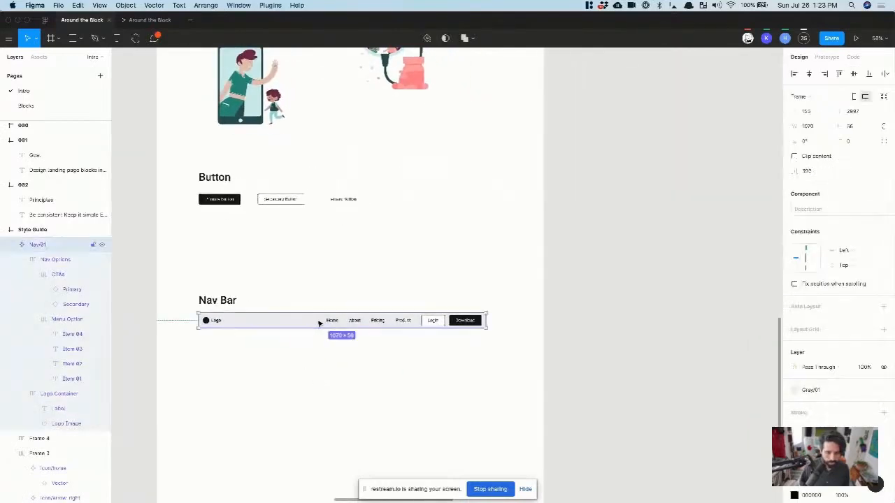
scroll(319, 322, down, 3)
scroll(319, 324, up, 6)
scroll(319, 324, right, 9)
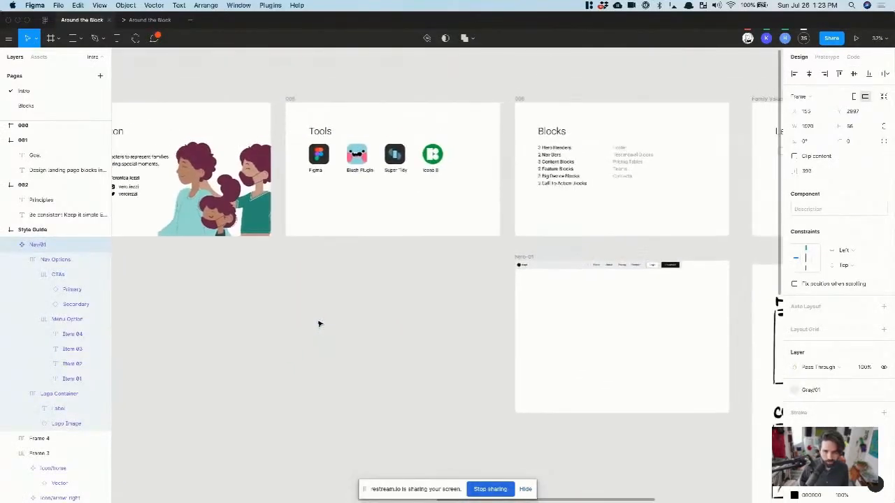
click(396, 288)
key(Delete)
- Paste a Nav/01 instance, align it with the upper-left corner of hero-01 and widen it to 1440
scroll(396, 288, up, 5)
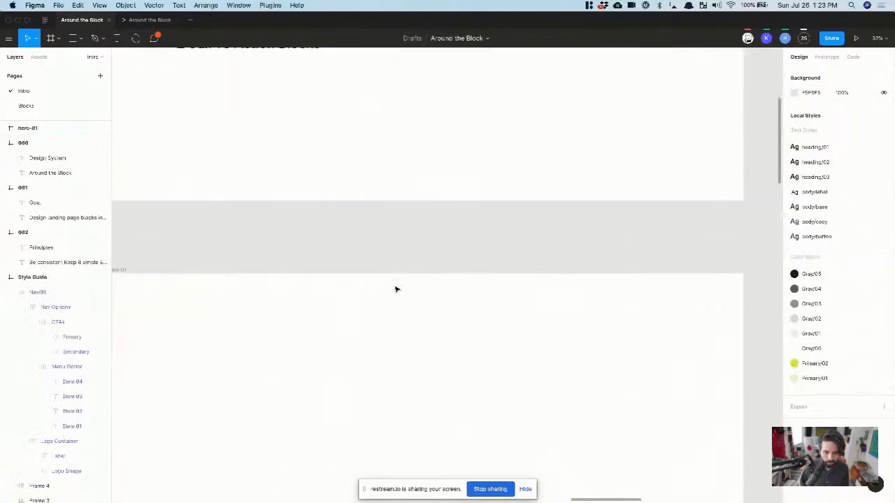
key(super+v)
scroll(393, 281, down, 5)
drag(389, 283, 345, 289)
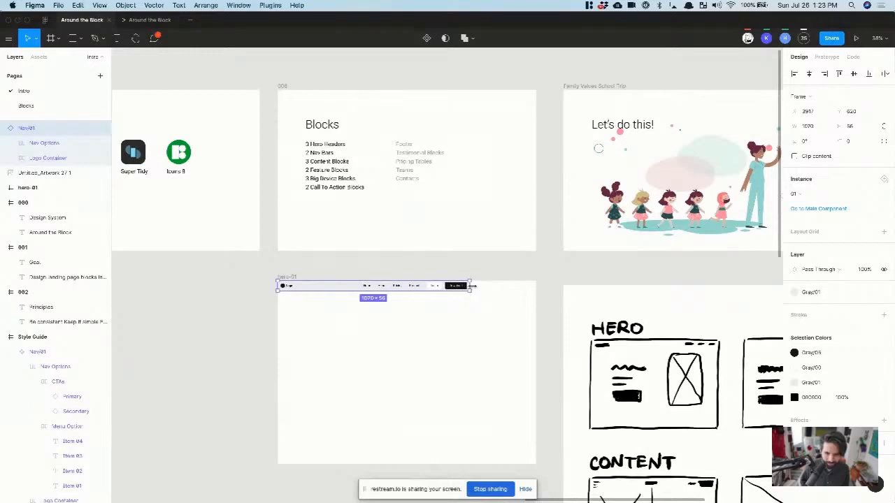
scroll(472, 286, up, 3)
drag(472, 285, 577, 285)
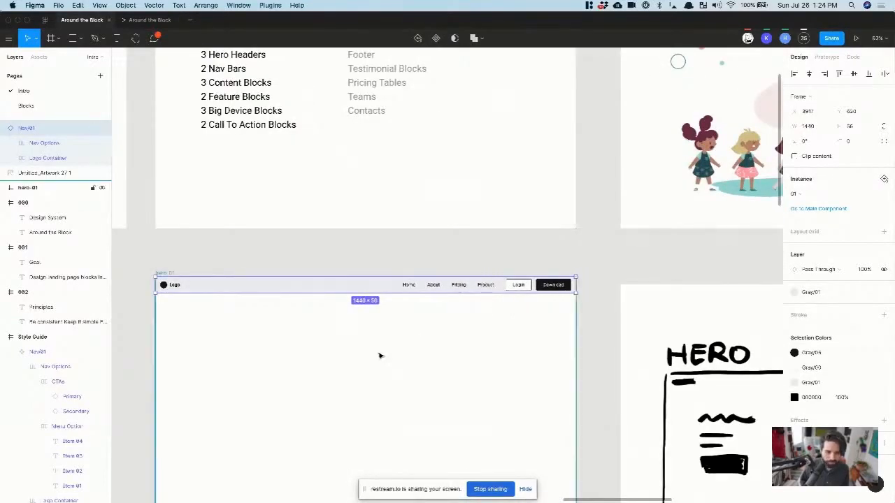
scroll(380, 355, down, 3)
click(369, 384)
- Change the fill of the Style Guide's main Nav/01 component to the Gray/00 color style
scroll(369, 385, down, 1)
scroll(357, 319, down, 1)
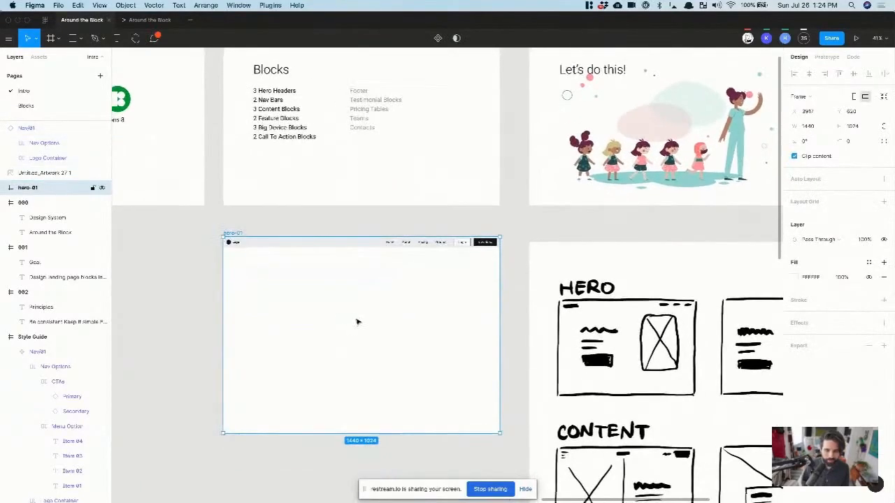
scroll(357, 319, down, 5)
scroll(277, 345, up, 5)
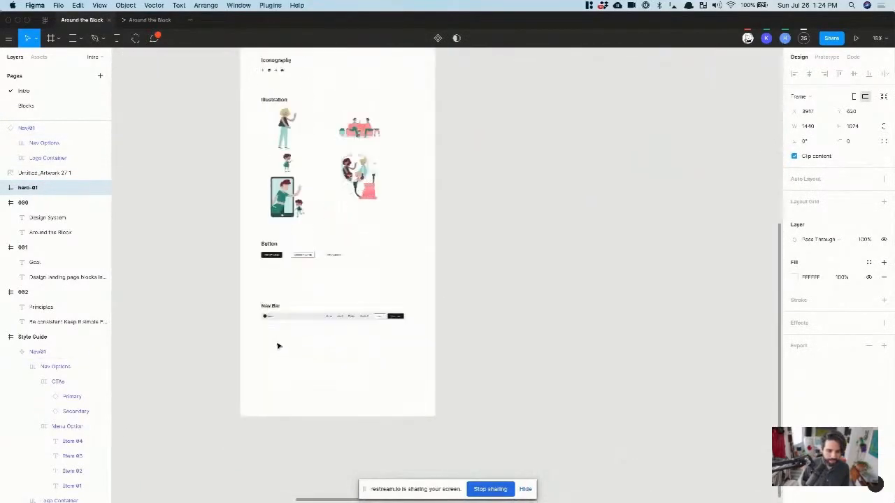
click(283, 302)
scroll(284, 298, up, 2)
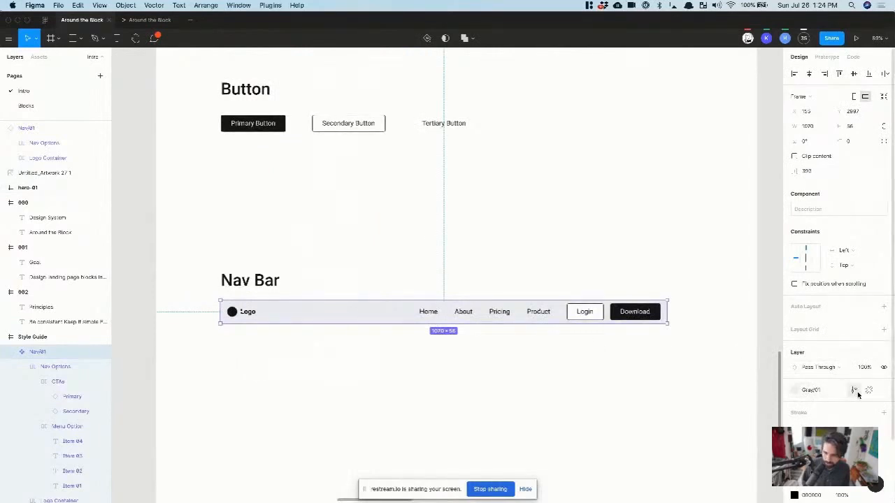
click(821, 392)
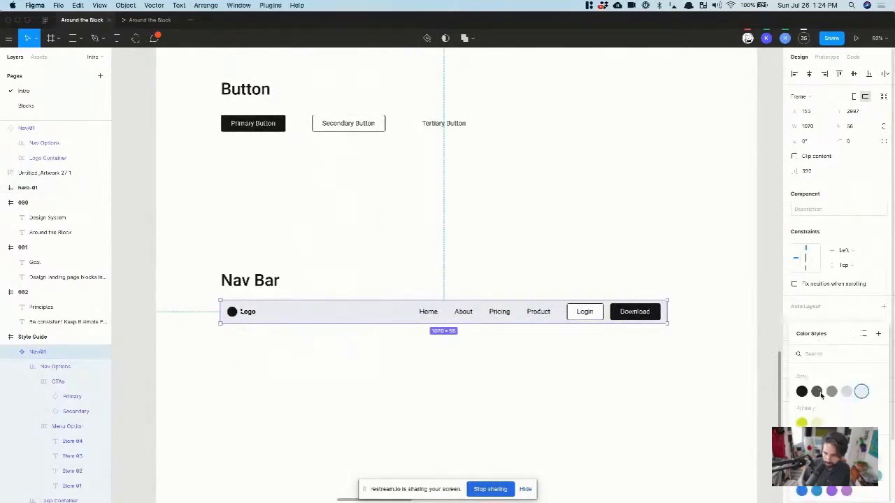
click(878, 392)
click(497, 352)
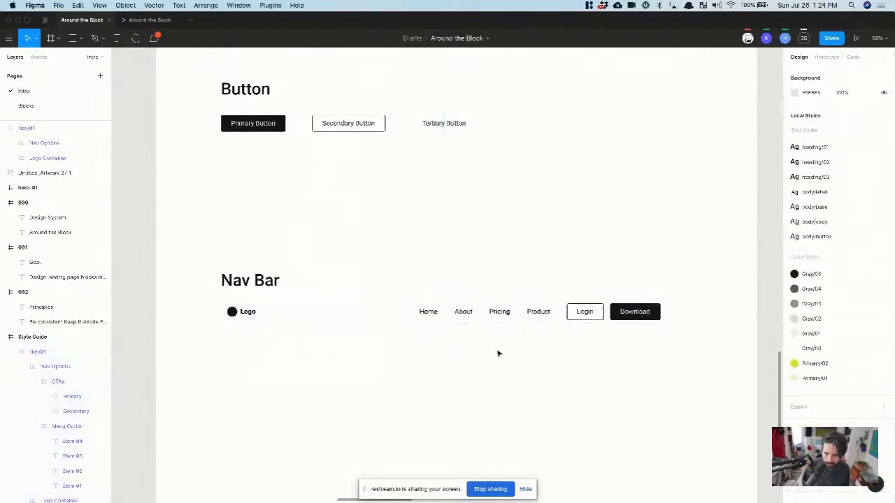
- Draw a rectangle about 21 × 7 inside Nav/01 between the logo and the links, and fill it with Gray/05
click(394, 322)
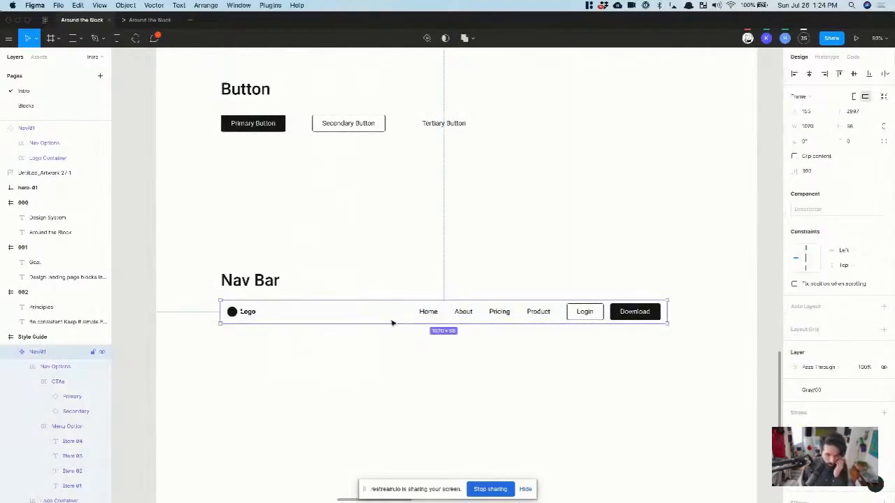
scroll(391, 323, up, 5)
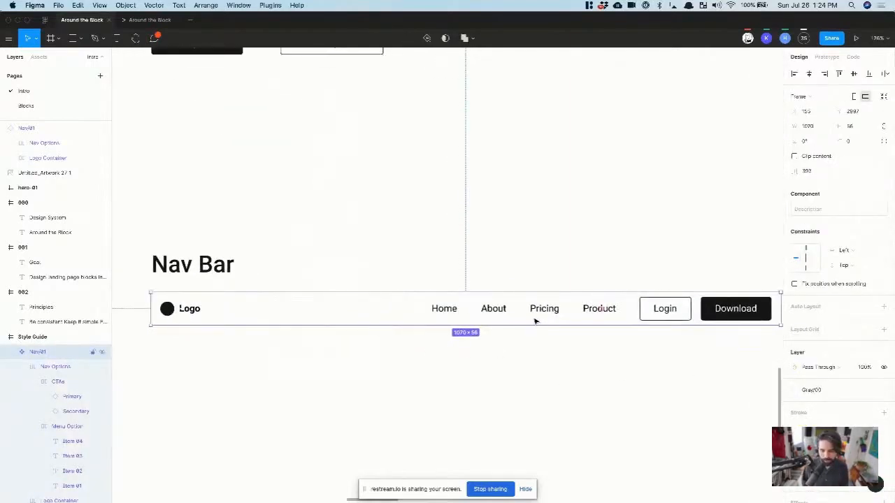
key(r)
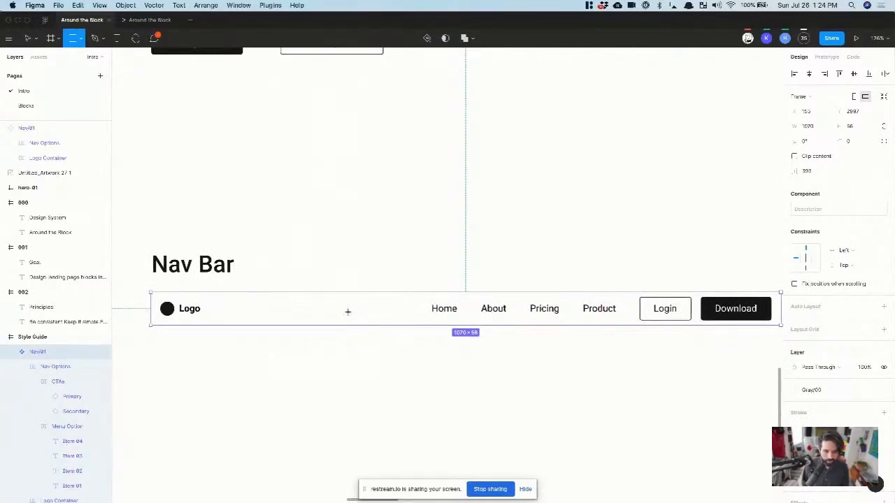
drag(346, 311, 362, 317)
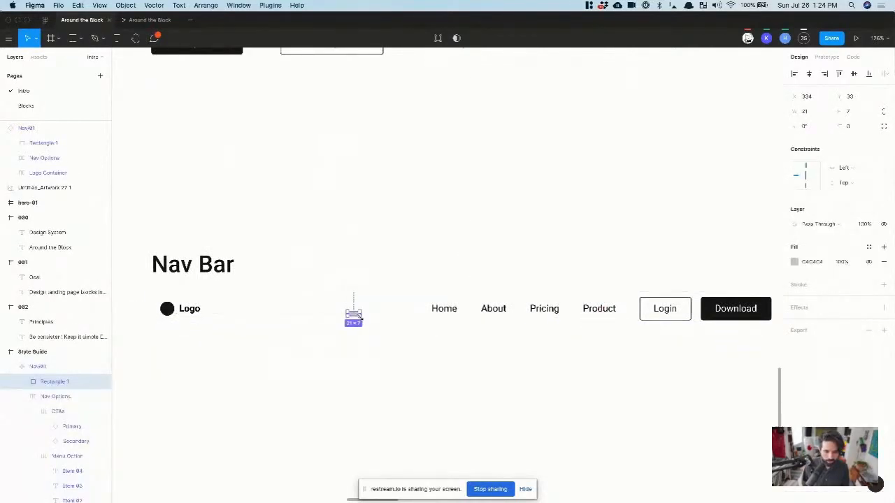
click(868, 247)
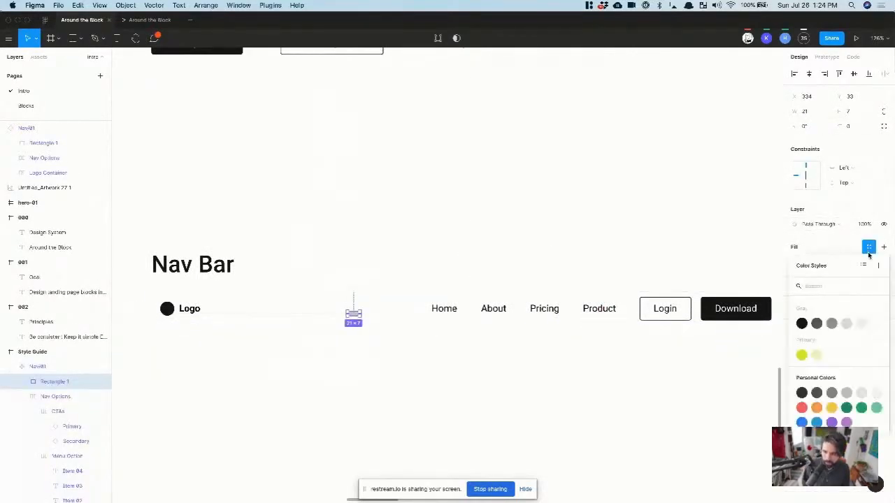
click(802, 324)
- Set the small rectangle's height to 1
click(855, 114)
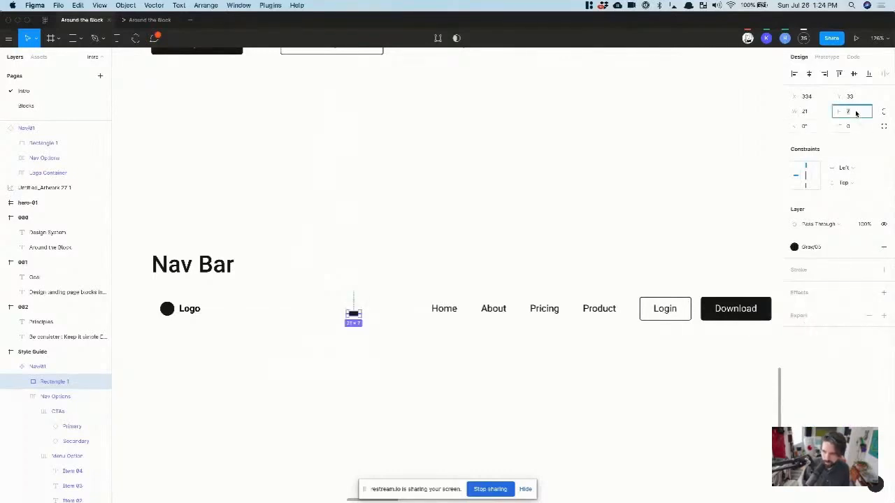
text(1)
key(Return)
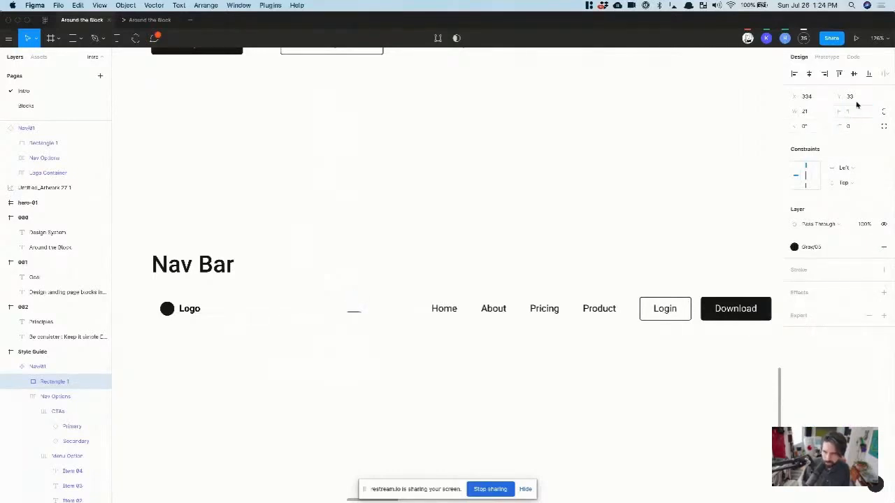
- Align the 1-high rectangle with the lower-left corner of the main Nav/01 component
click(794, 73)
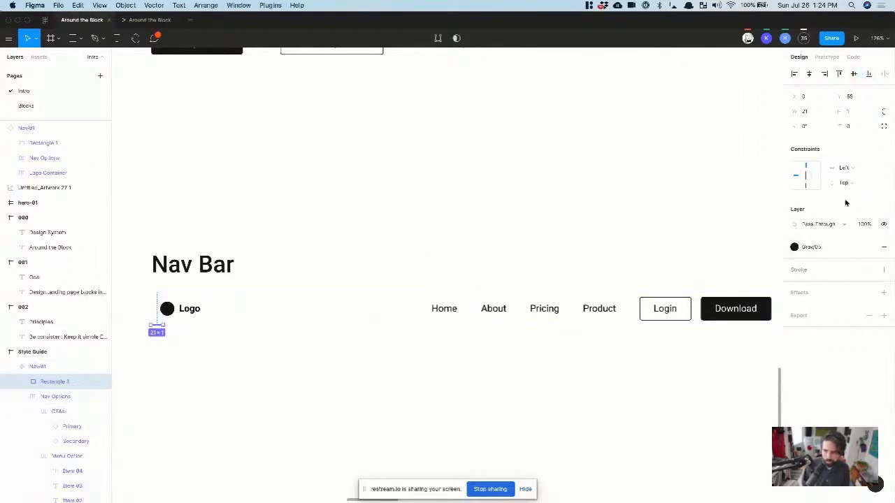
click(803, 112)
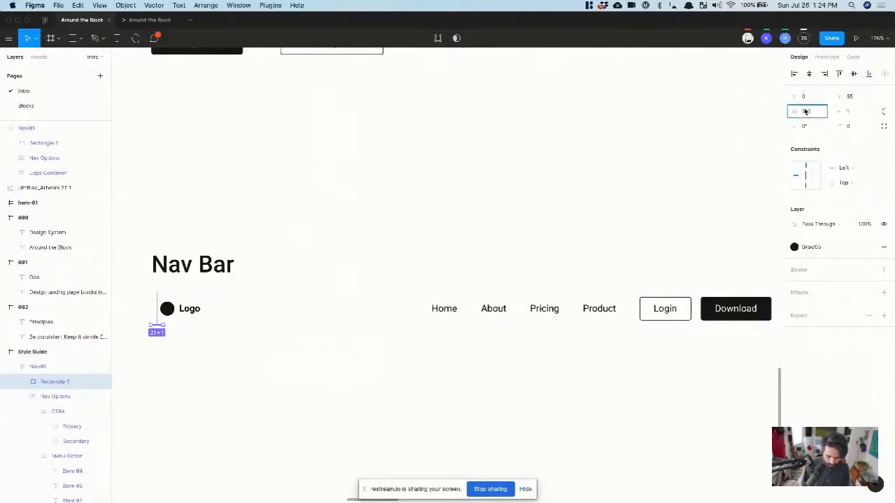
key(Return)
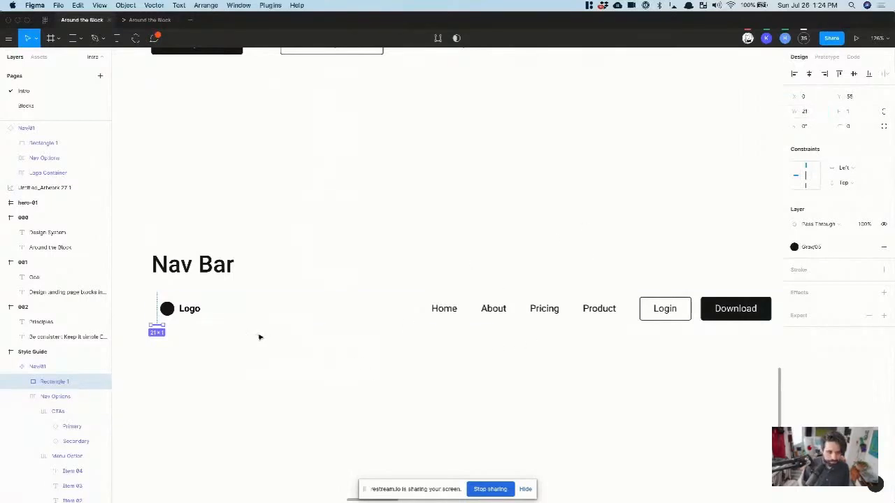
scroll(184, 329, up, 5)
scroll(183, 331, down, 3)
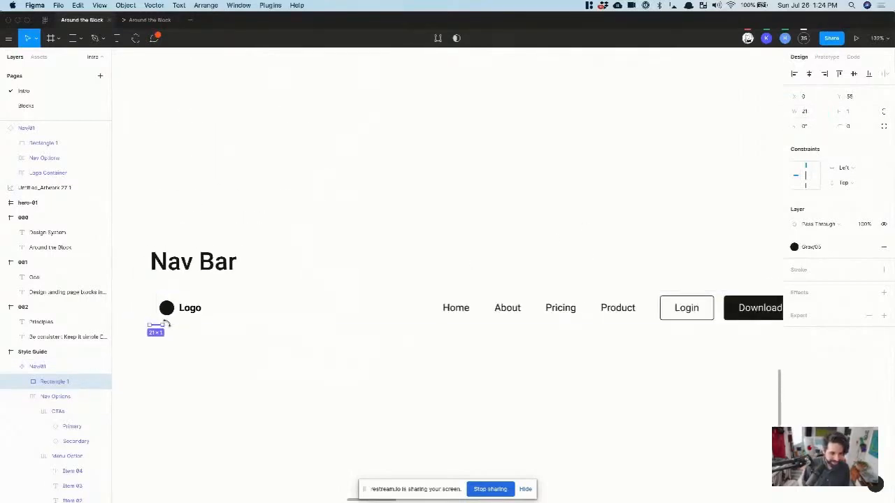
- Set the width of the Style Guide's main Nav/01 component to 1080
click(250, 405)
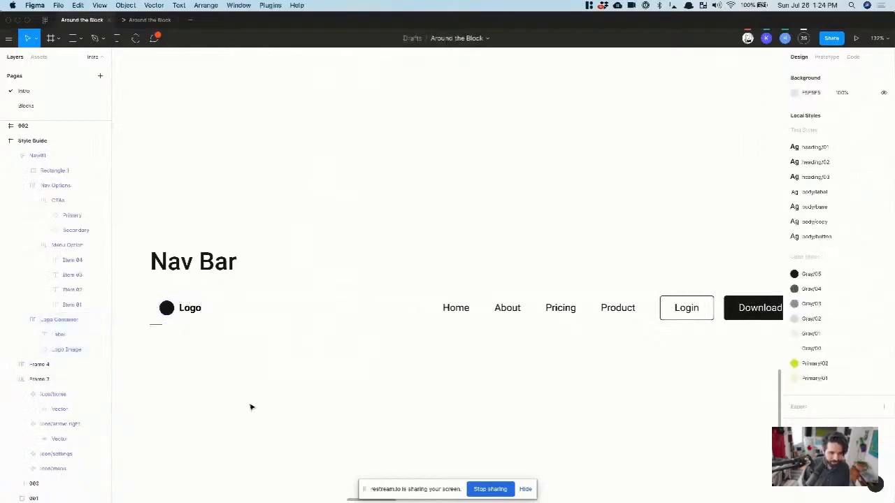
click(247, 318)
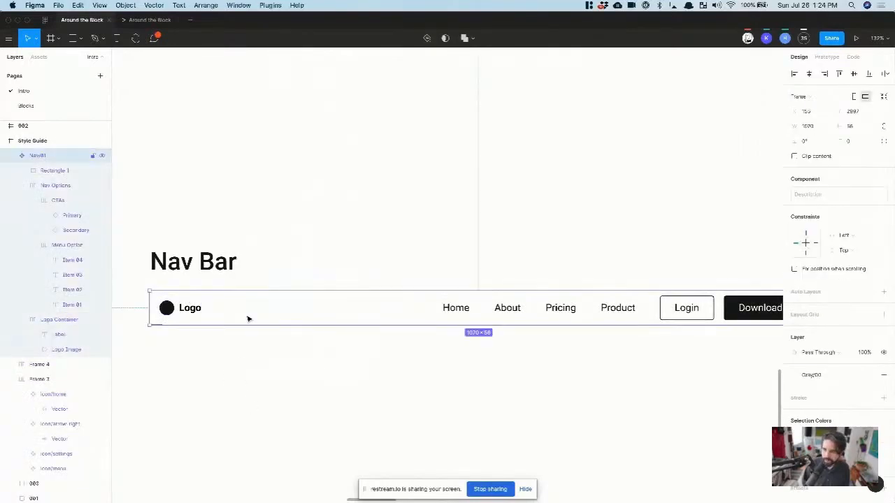
click(215, 355)
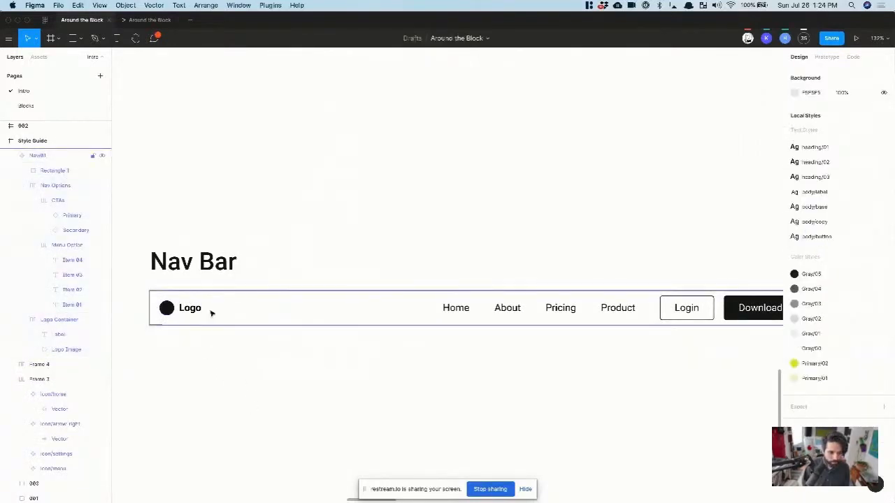
click(211, 312)
click(822, 130)
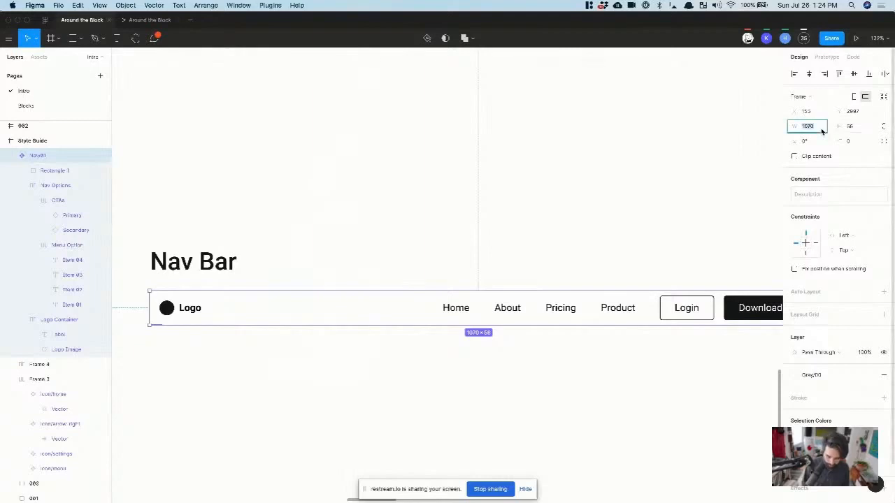
text(1080)
key(Return)
click(171, 358)
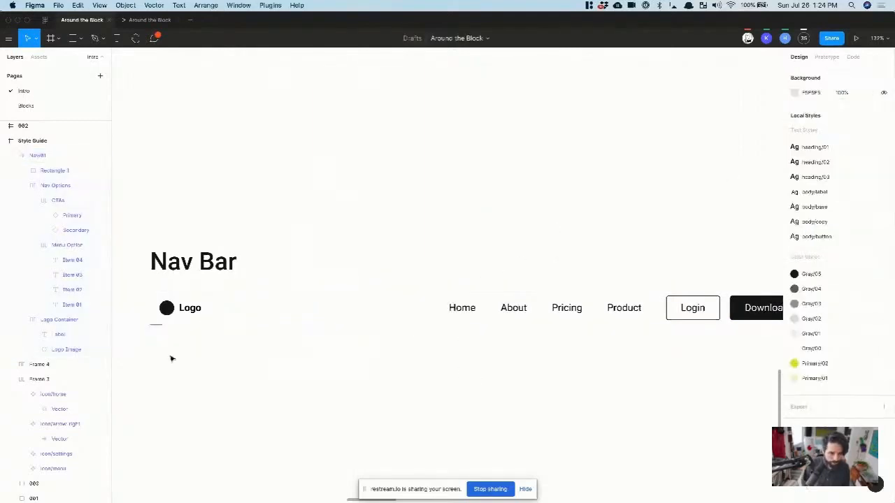
- Rename the thin rectangle in Nav/01 as Bottom Border and send it to the back of the component
click(157, 325)
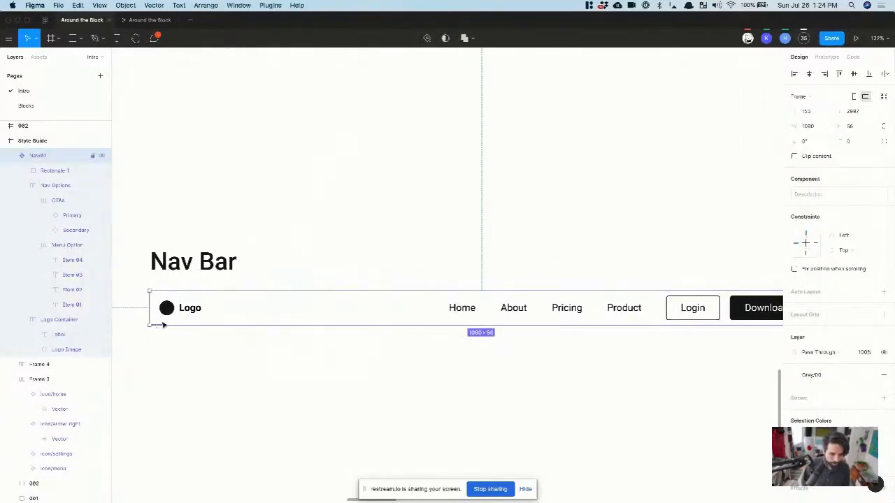
scroll(160, 361, up, 5)
click(157, 337)
click(164, 279)
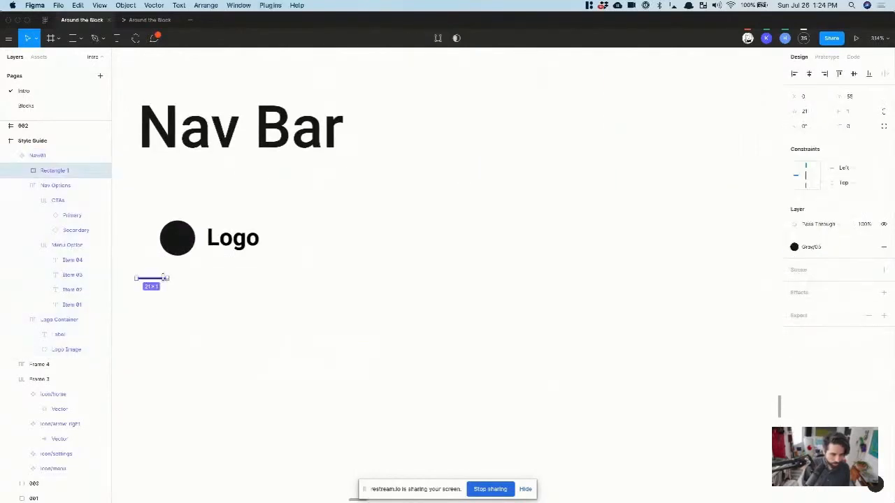
key(super+r)
text(S)
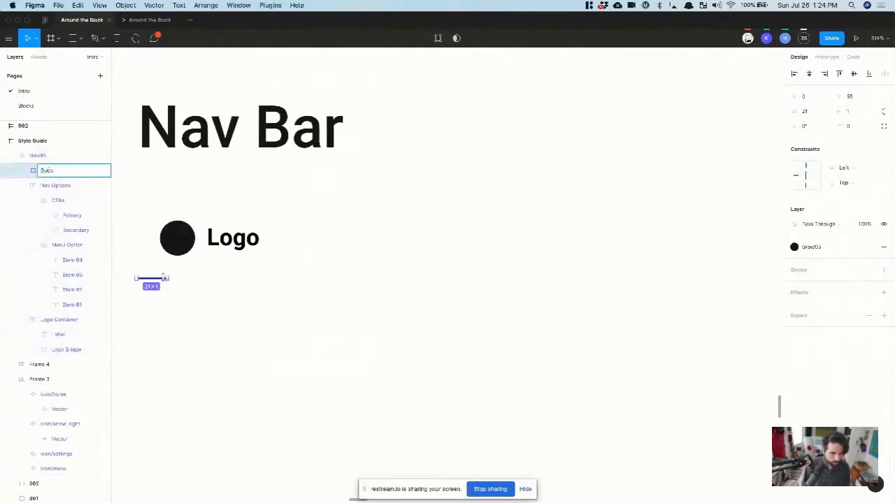
key(Return)
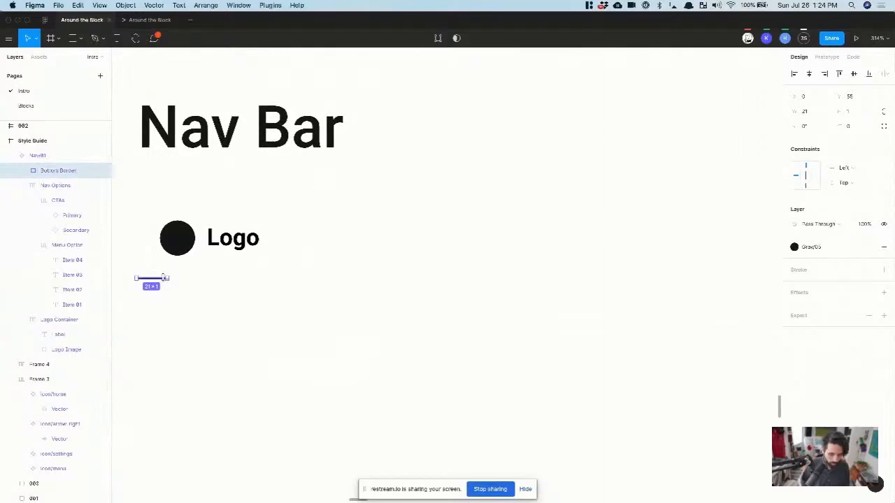
key(alt+super+[)
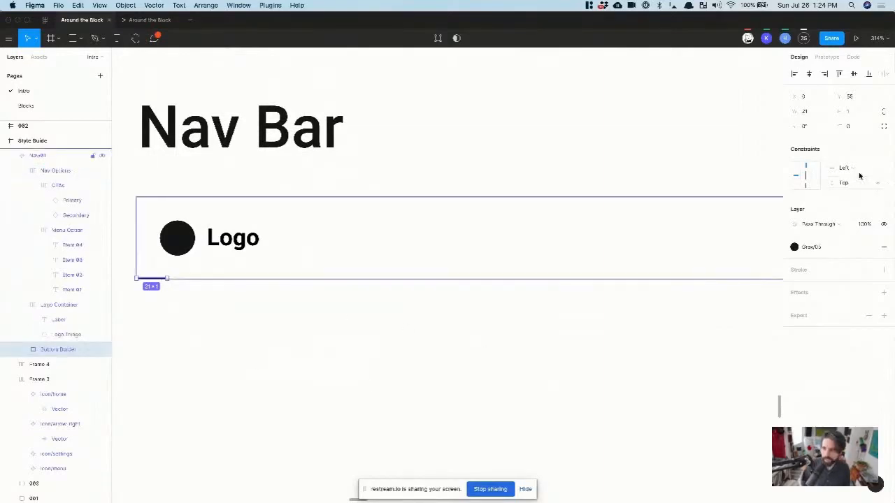
- Set Bottom Border's width to 1080 and its constraints to Scale horizontally and Bottom vertically
click(813, 114)
text(1080)
key(Return)
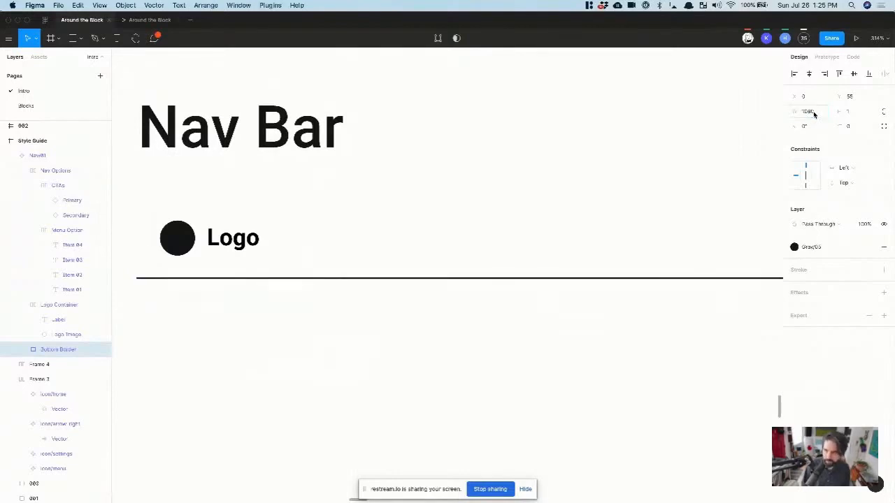
click(846, 169)
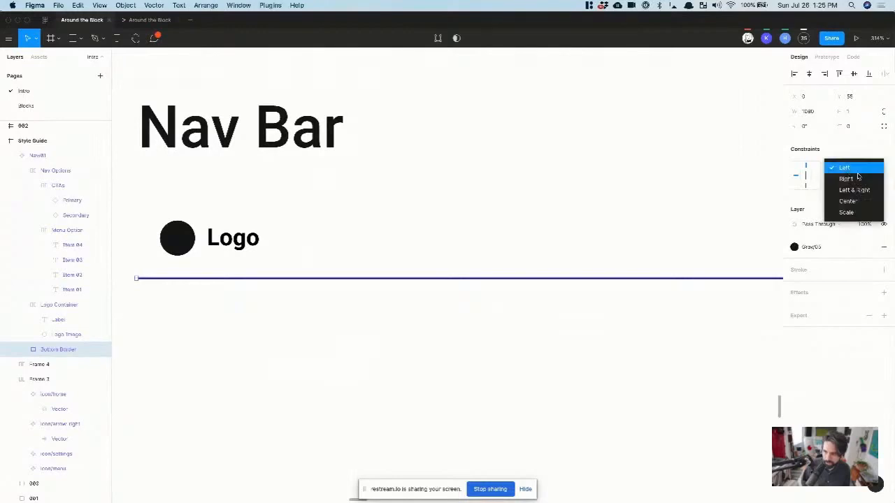
click(866, 212)
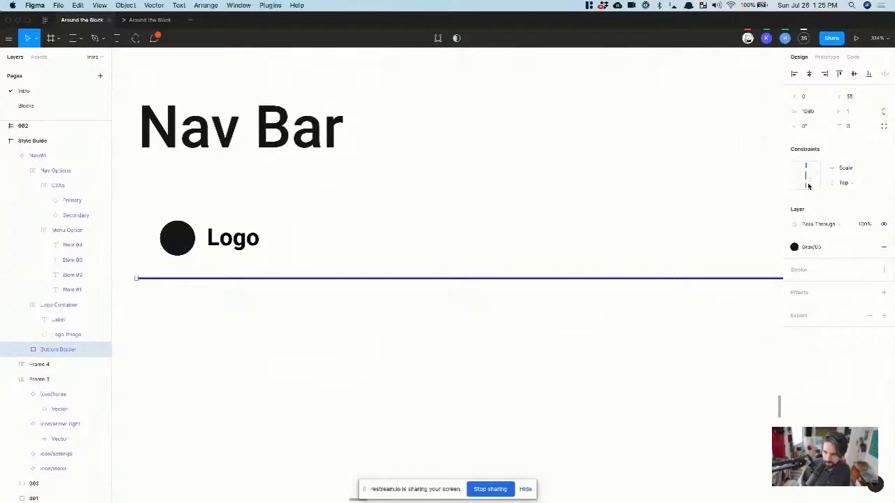
- Inspect the Nav/01 instance in hero-01 to check how the new bottom border spans the frame's full width
scroll(570, 257, down, 10)
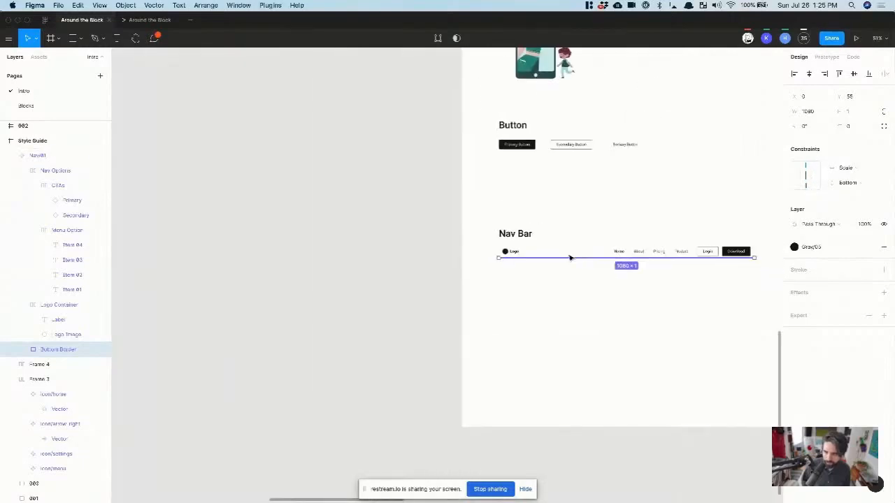
scroll(569, 258, down, 3)
click(577, 235)
scroll(577, 236, right, 8)
scroll(577, 235, up, 5)
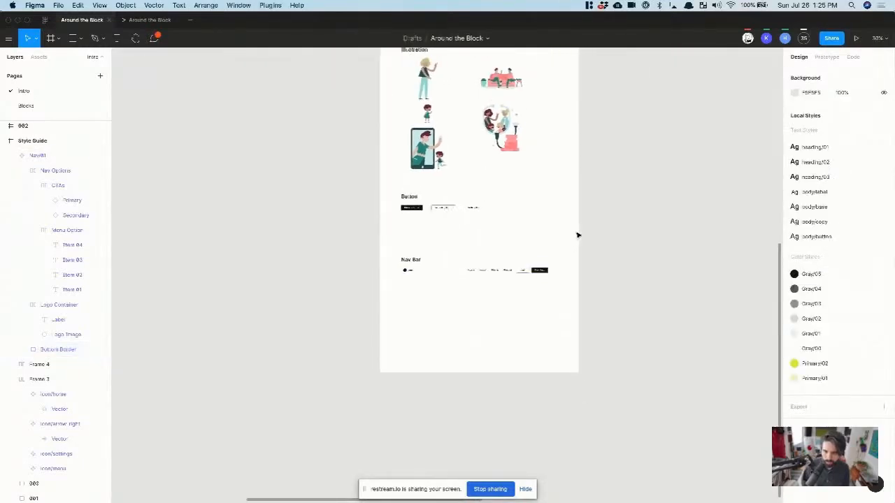
scroll(552, 220, up, 5)
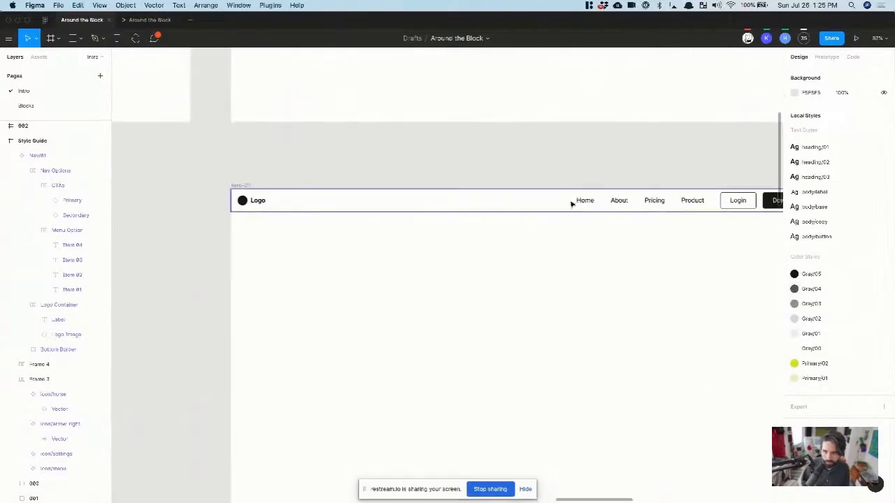
click(572, 202)
scroll(573, 202, right, 5)
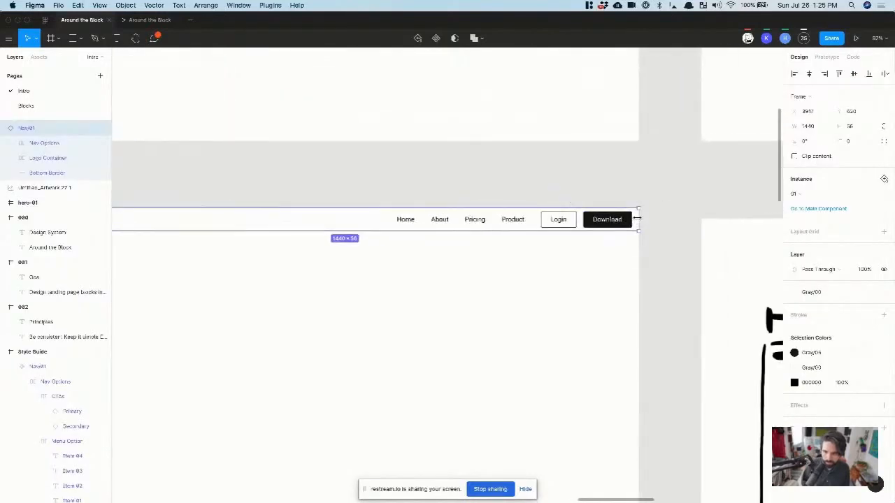
mouse_move(637, 221)
mouse_down()
mouse_move(449, 225)
mouse_move(639, 235)
mouse_up()
click(523, 291)
scroll(523, 292, down, 5)
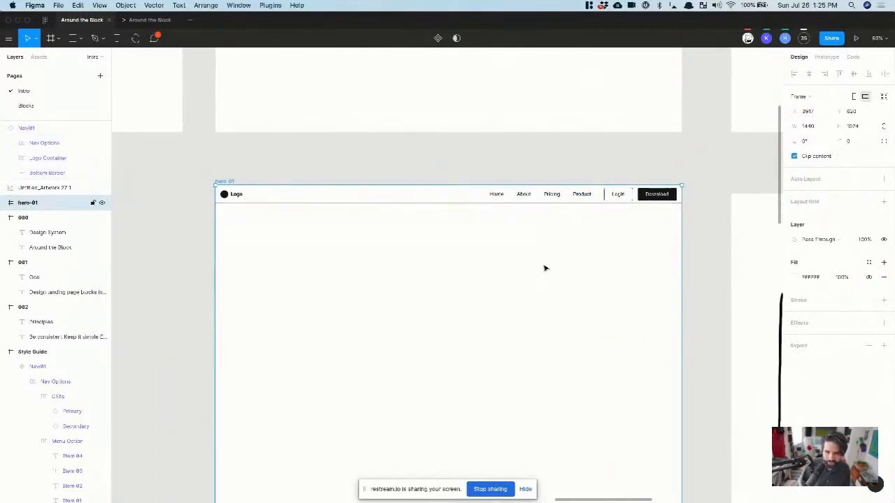
scroll(640, 190, up, 5)
scroll(632, 181, down, 4)
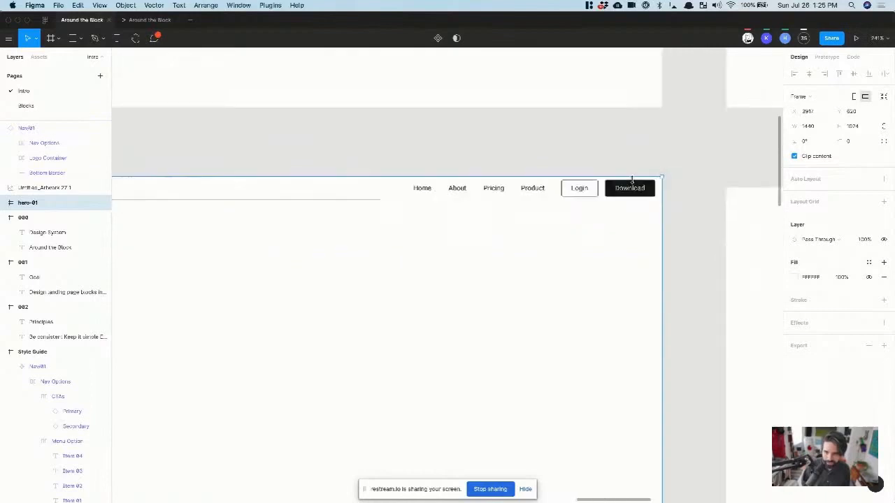
- Try a height of 80 on the Style Guide's main Nav/01 component and settle on 64
scroll(632, 182, down, 2)
scroll(633, 183, left, 10)
scroll(632, 184, down, 5)
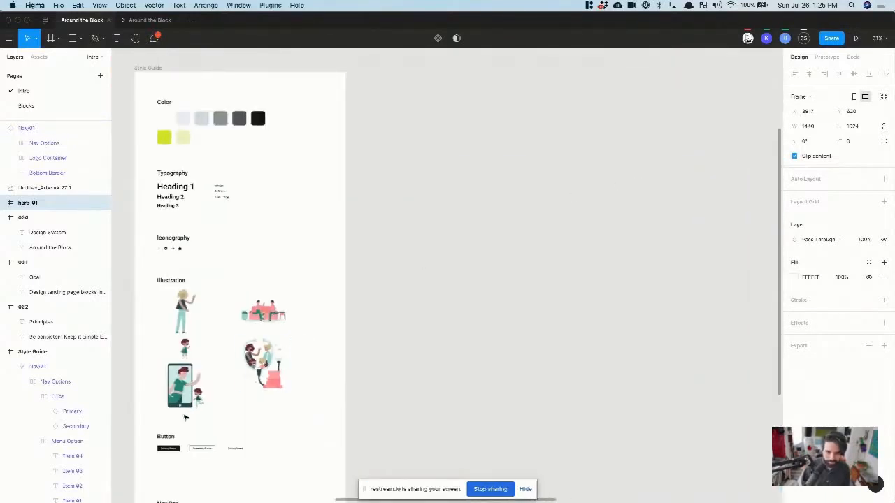
scroll(186, 405, down, 3)
scroll(192, 423, up, 5)
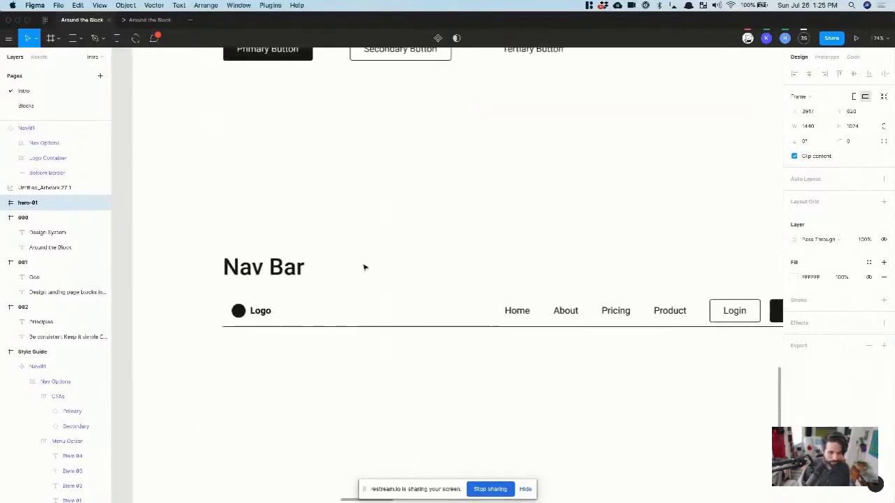
click(333, 325)
key(shift+2)
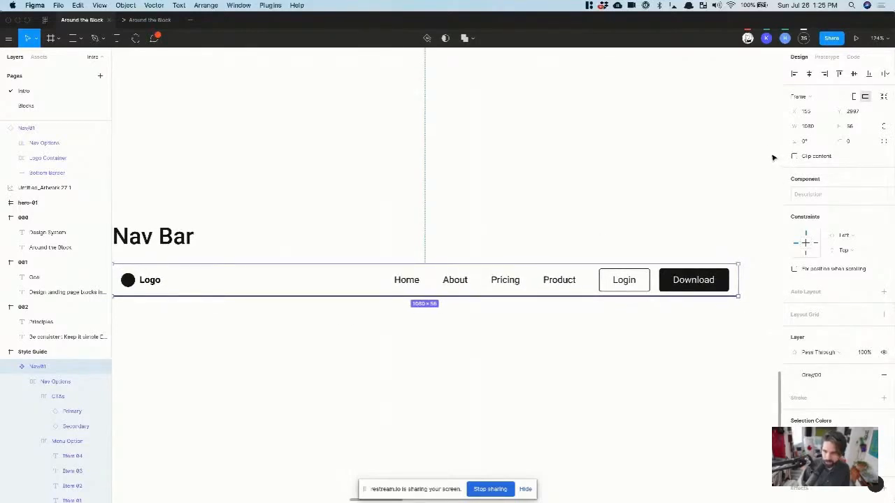
click(860, 126)
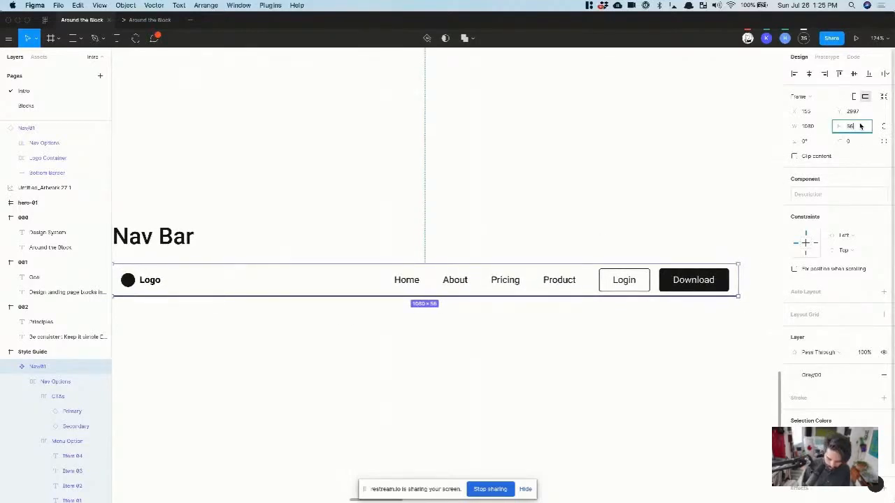
text(80)
key(Return)
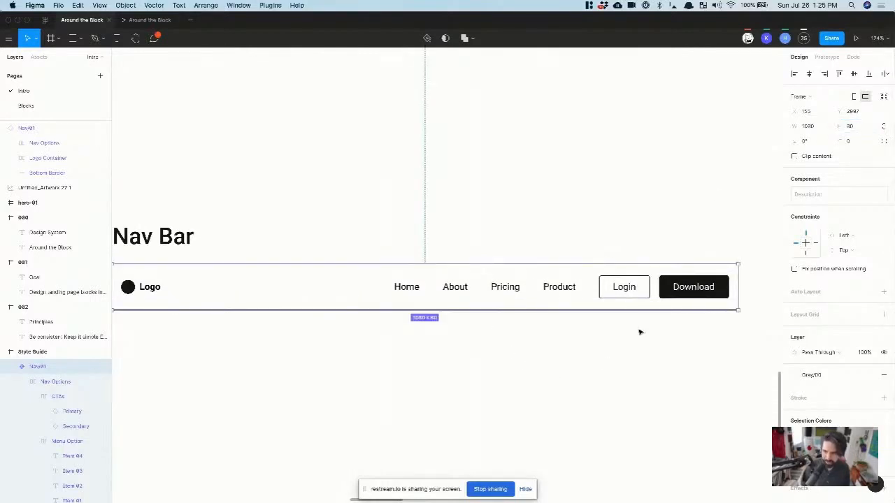
click(862, 127)
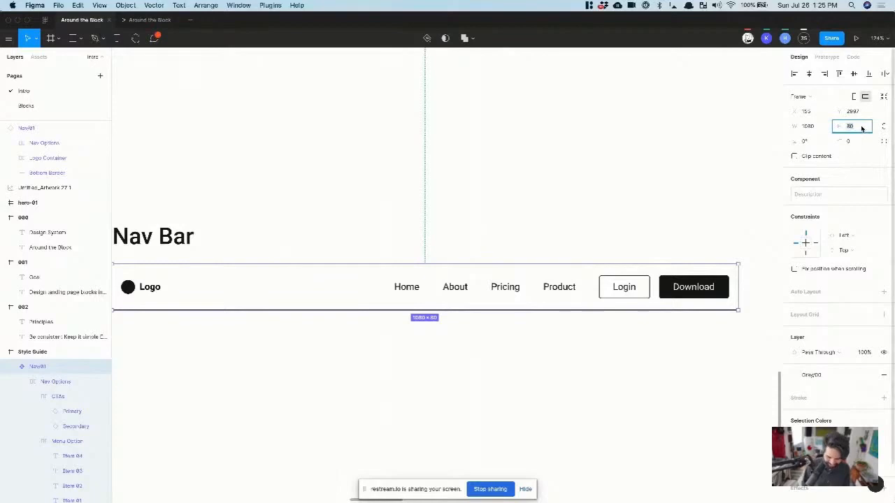
text(64)
key(Return)
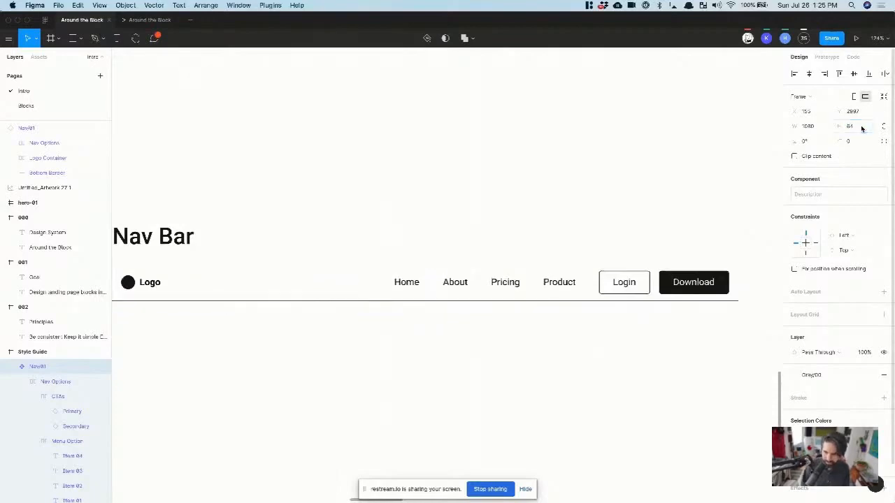
click(706, 281)
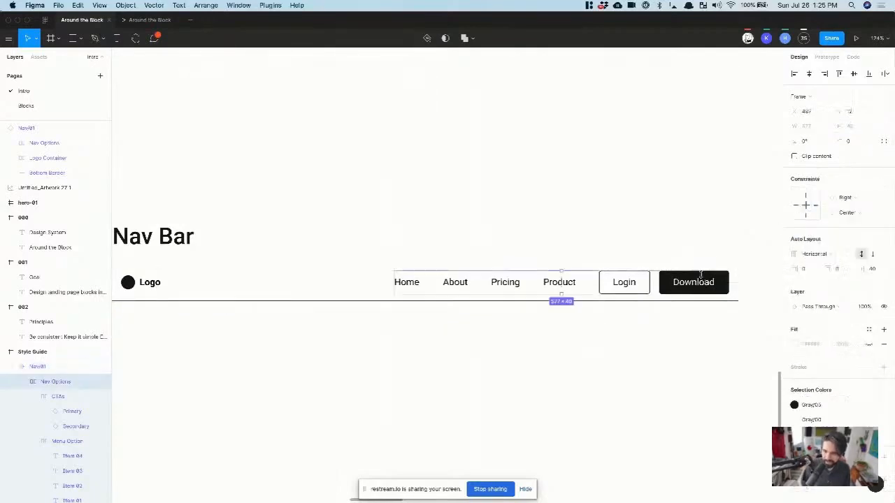
click(683, 369)
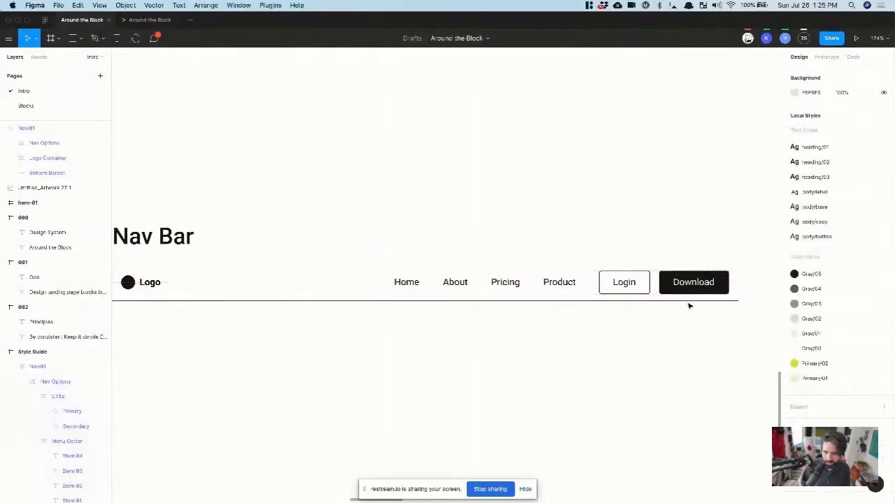
click(692, 283)
- Reset the Nav/01 instance in hero-01 to its main component and stretch it to the frame's full 1440 width
scroll(692, 283, down, 5)
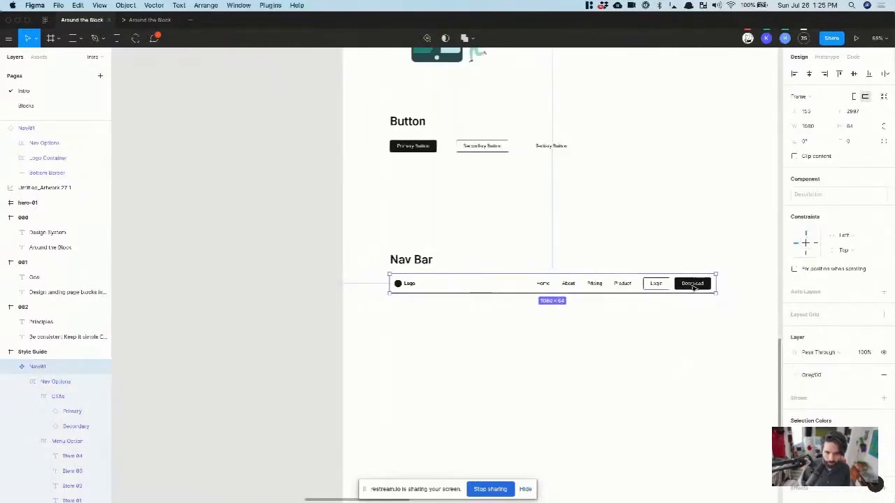
scroll(692, 286, down, 10)
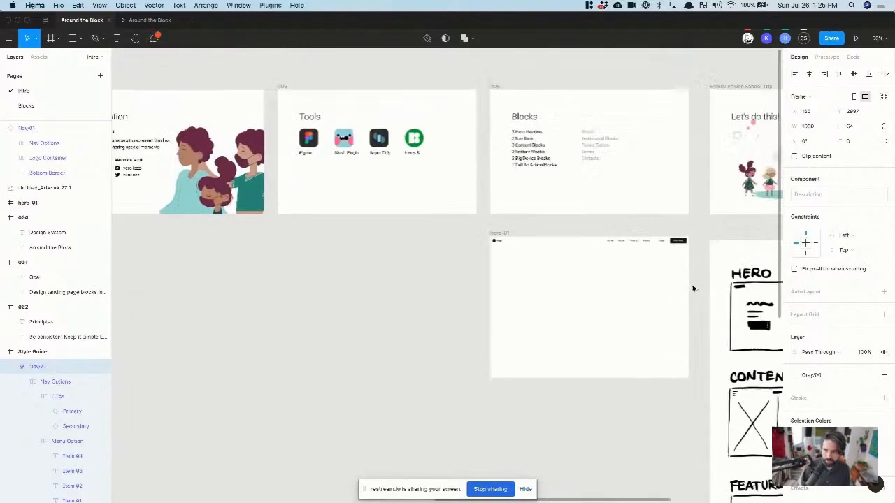
scroll(693, 288, right, 1)
click(653, 257)
scroll(651, 256, up, 6)
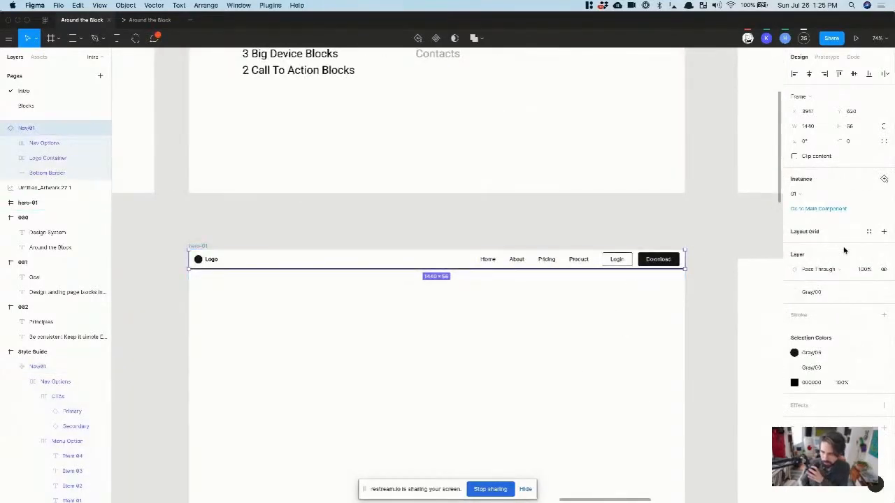
right_click(586, 263)
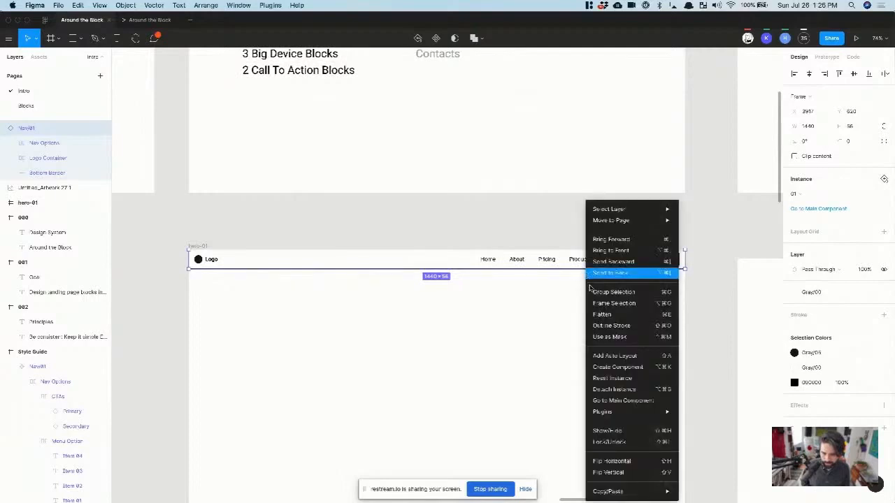
click(659, 378)
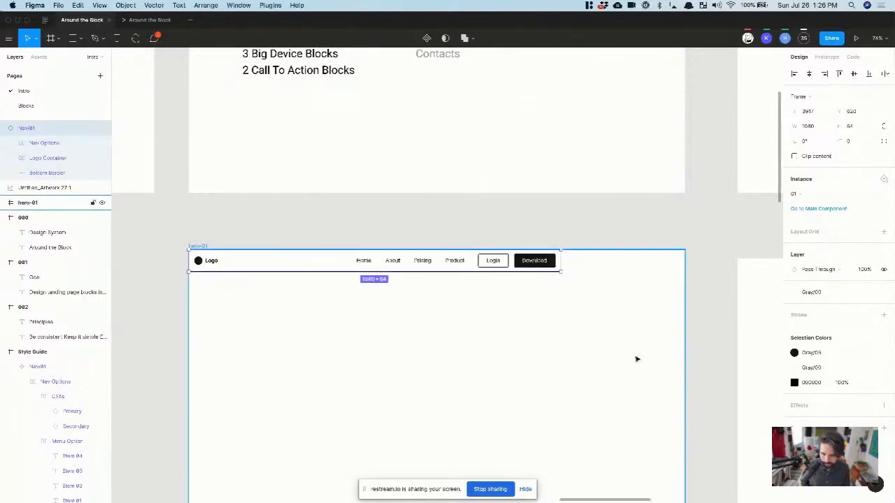
drag(562, 262, 685, 260)
click(427, 347)
- Examine the hand-drawn HERO sketches beside hero-01 for the arrangement of heading, copy, button and image
scroll(427, 347, down, 4)
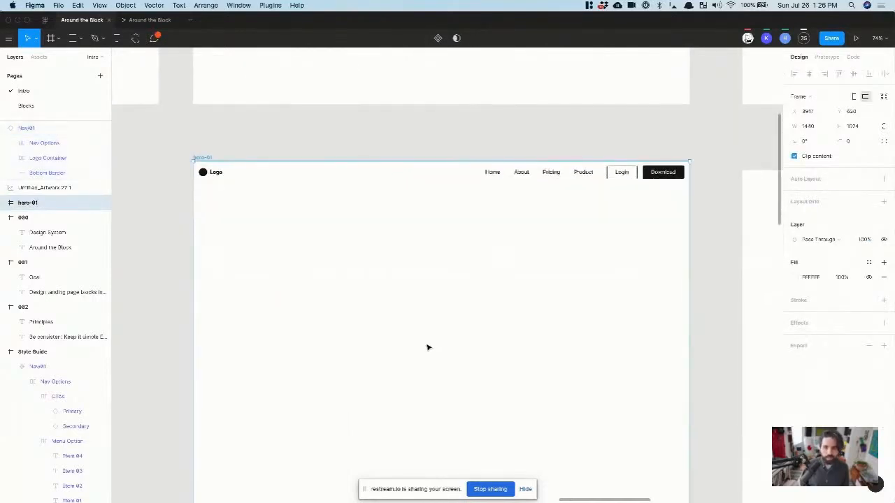
scroll(427, 347, down, 5)
scroll(425, 347, right, 5)
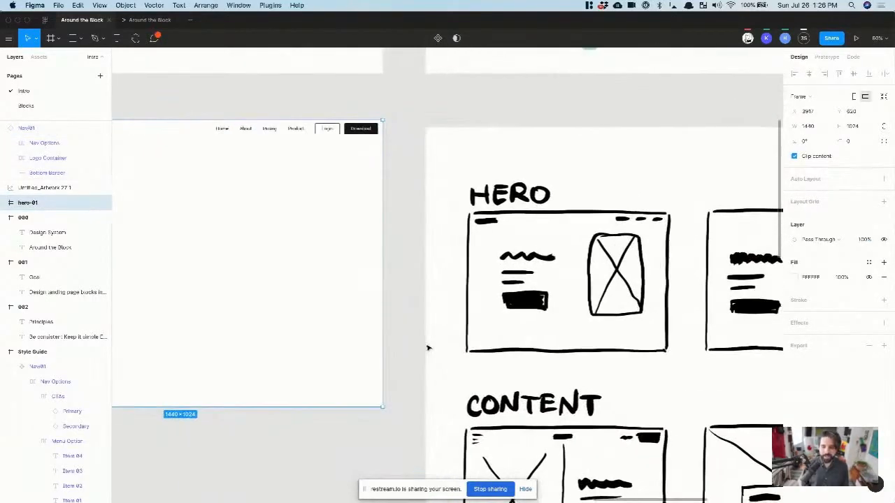
scroll(517, 310, up, 5)
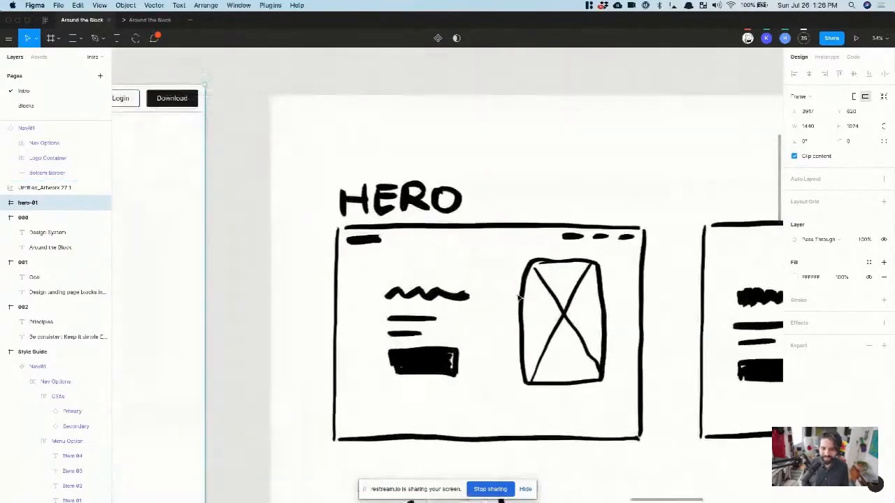
scroll(531, 329, down, 5)
scroll(489, 314, right, 3)
scroll(460, 307, up, 8)
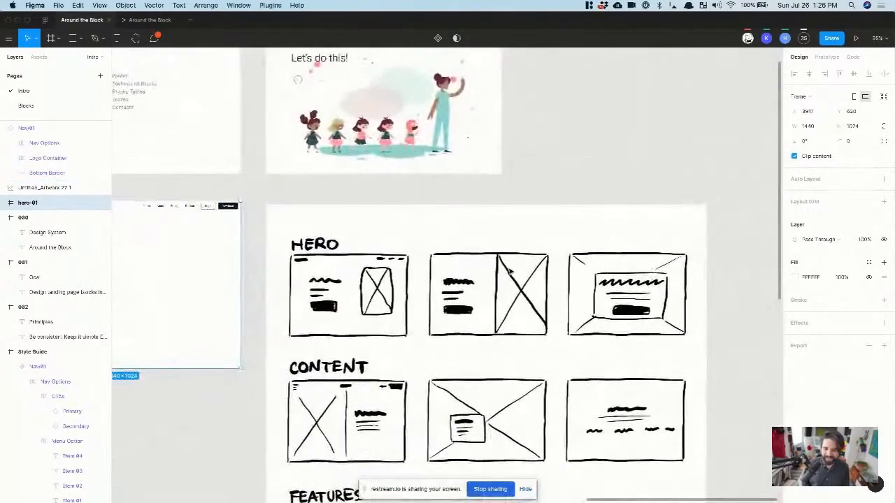
scroll(460, 307, down, 6)
scroll(531, 293, left, 4)
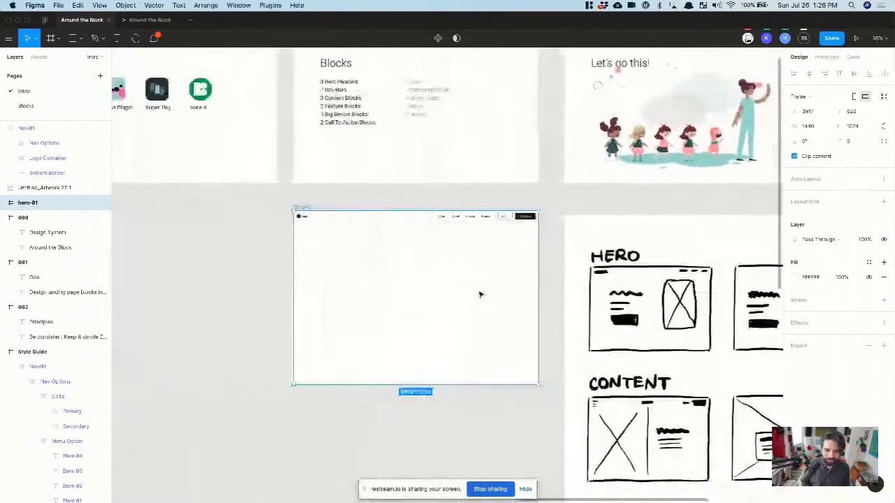
scroll(606, 285, up, 5)
scroll(605, 285, right, 2)
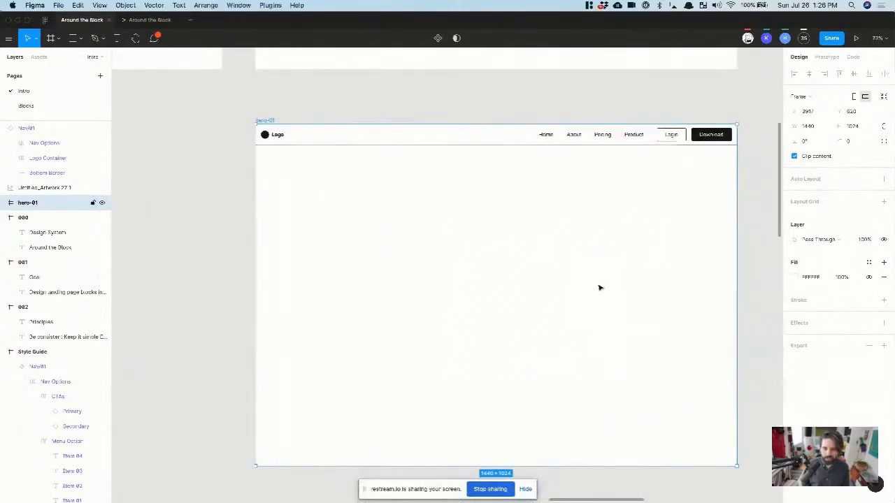
- Add a "Heading" text in the left half of hero-01 and a duplicate just below it reading "Cool Copy"
key(t)
click(323, 228)
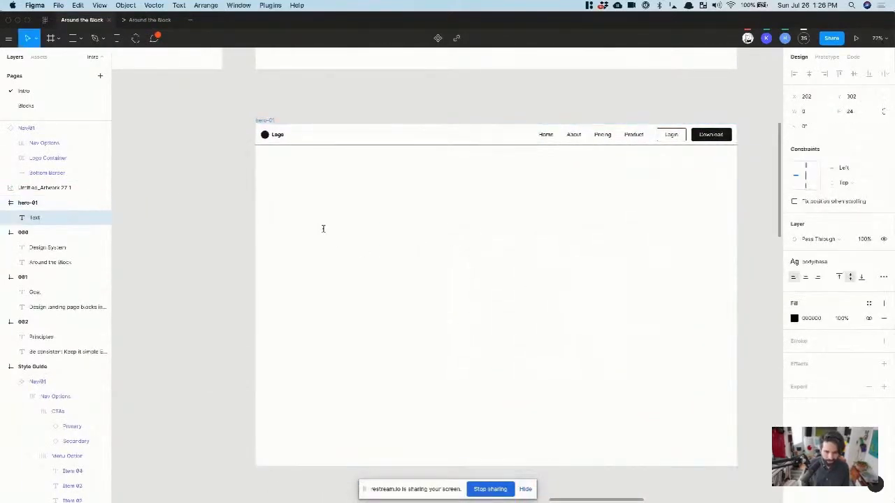
text(Heading)
key(Escape)
drag(333, 231, 334, 246)
double_click(334, 244)
text(H)
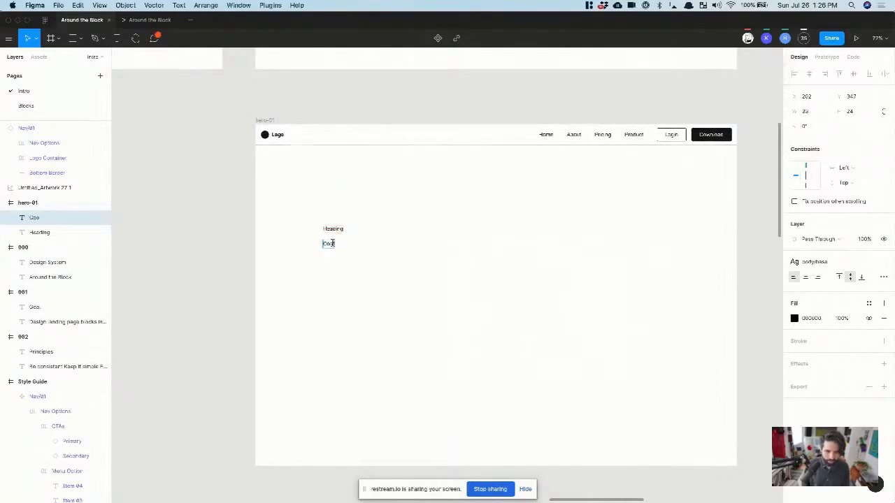
click(171, 88)
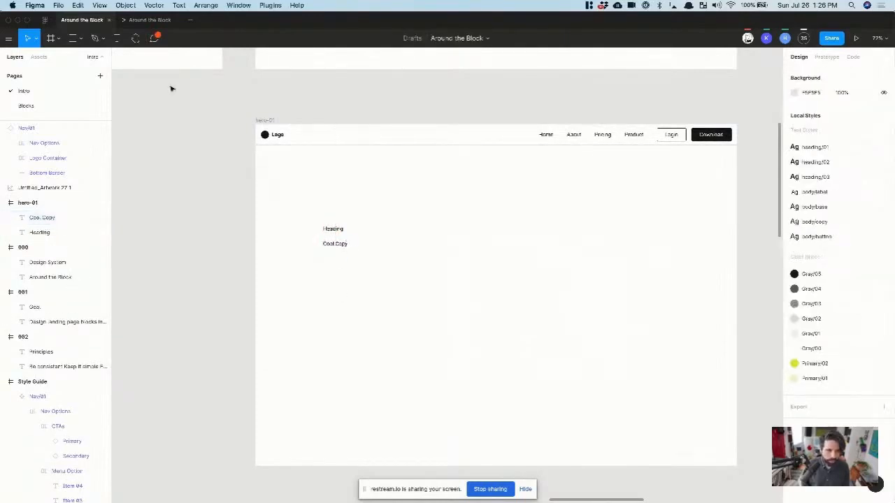
- Place one primary and one secondary button instance from the local components below the Cool Copy text in hero-01
click(39, 57)
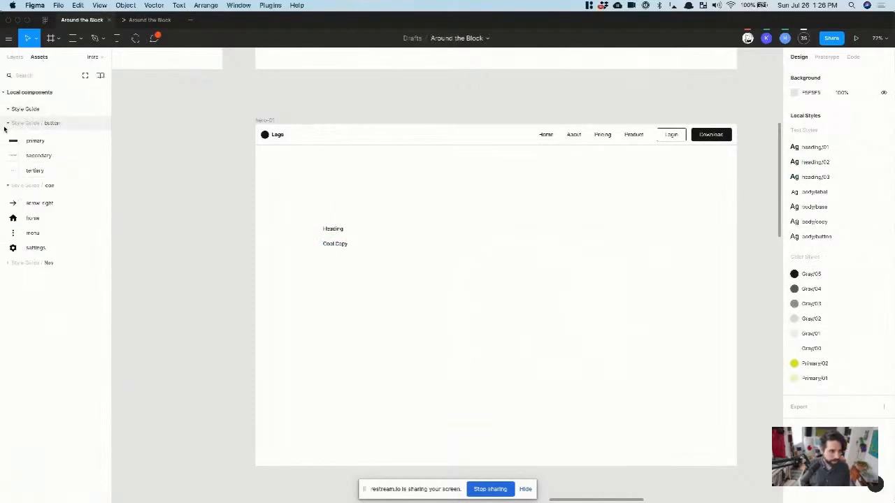
drag(29, 142, 396, 275)
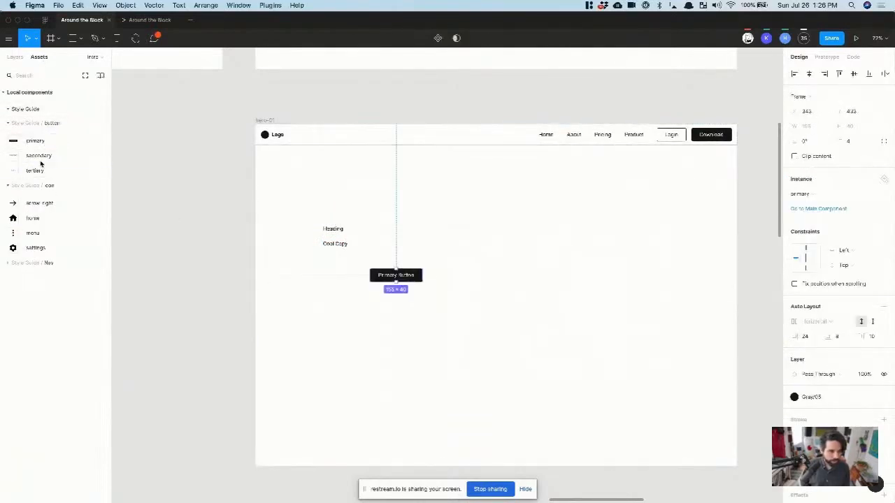
click(276, 292)
drag(38, 155, 338, 274)
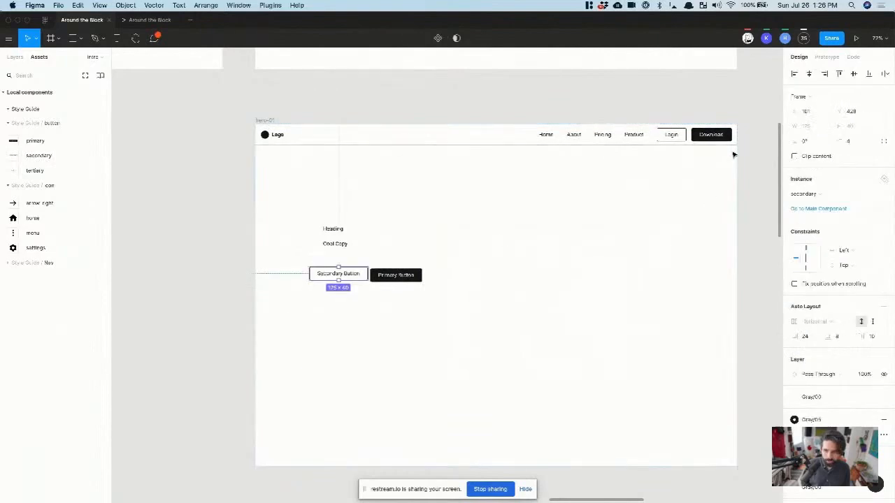
- Move the secondary button to the right of the primary one and line the pair up with the text's left edge
click(721, 136)
scroll(711, 136, up, 5)
scroll(608, 164, down, 5)
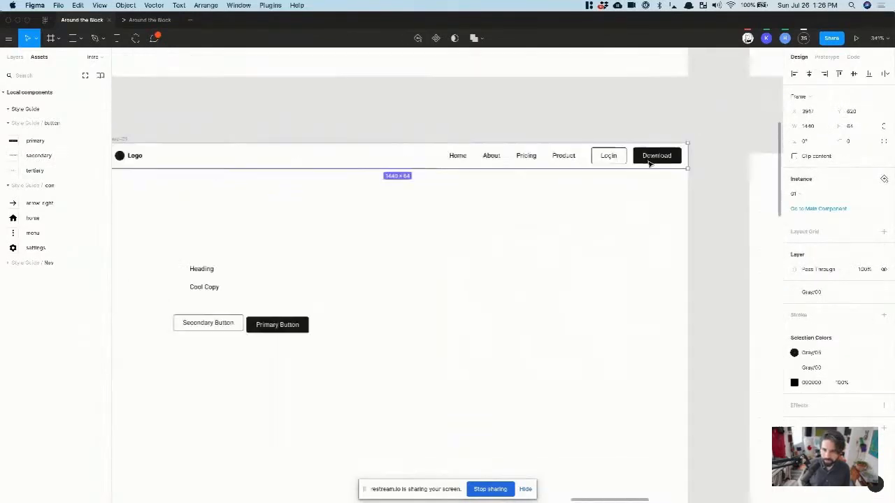
drag(279, 308, 402, 310)
drag(315, 280, 427, 350)
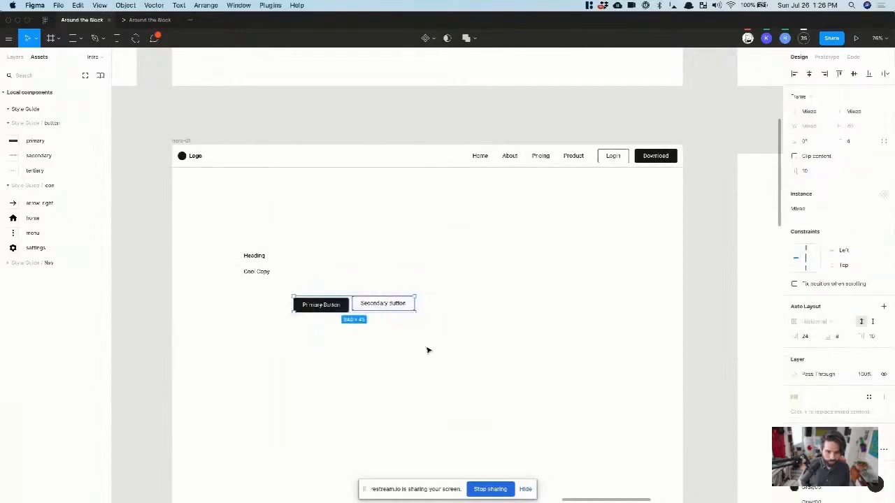
drag(372, 308, 321, 298)
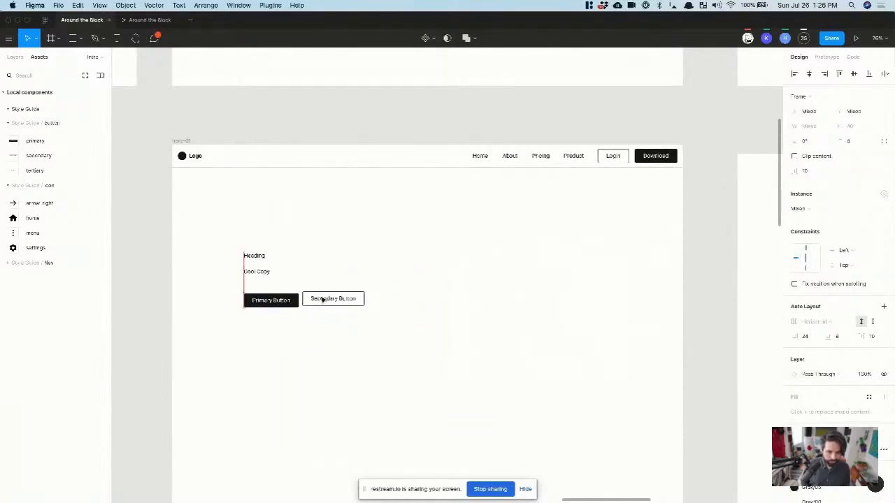
click(351, 242)
- Draw a rectangle of about 744 × 962 filling the right side of hero-01 from below the nav to the frame's bottom edge
scroll(485, 247, down, 3)
scroll(492, 223, down, 1)
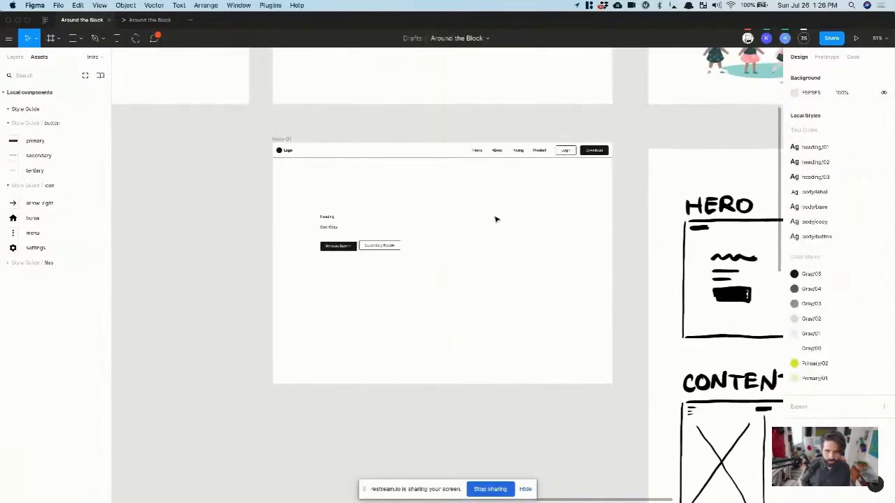
key(r)
drag(450, 197, 527, 361)
drag(512, 307, 591, 266)
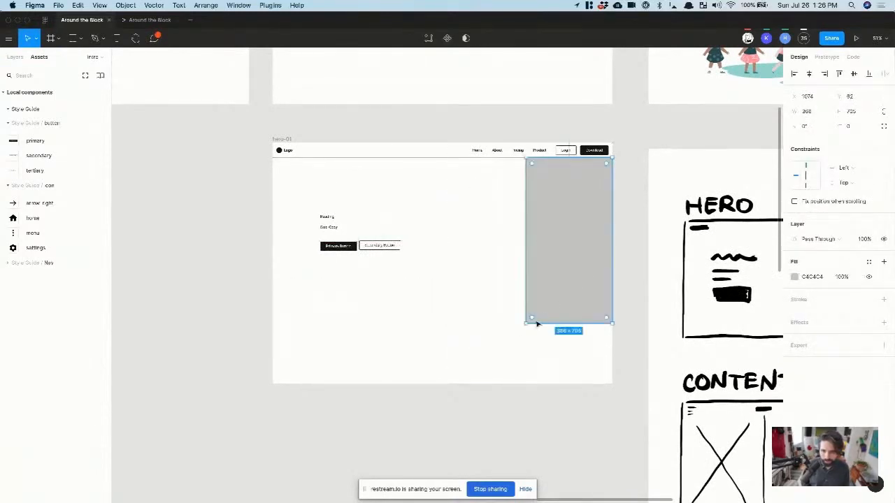
drag(524, 323, 436, 383)
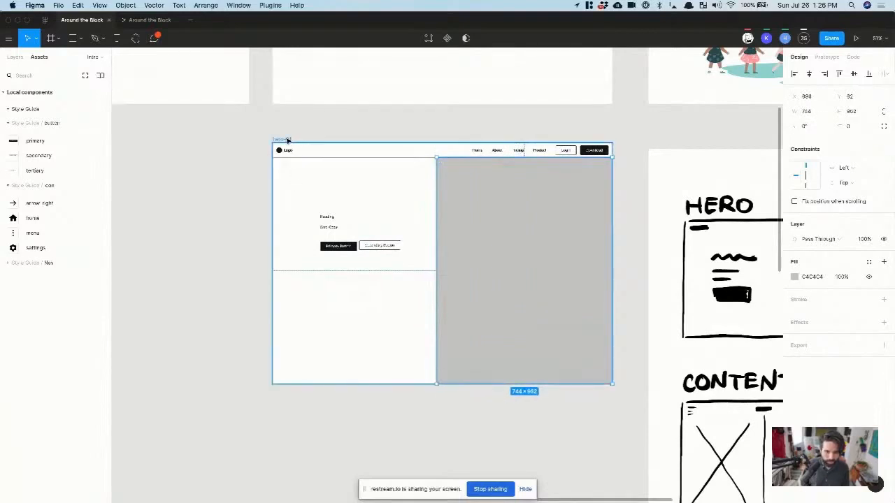
- Set the grey rectangle's width to half the frame width with 1440/2 and align it to hero-01's right edge
click(288, 140)
click(813, 126)
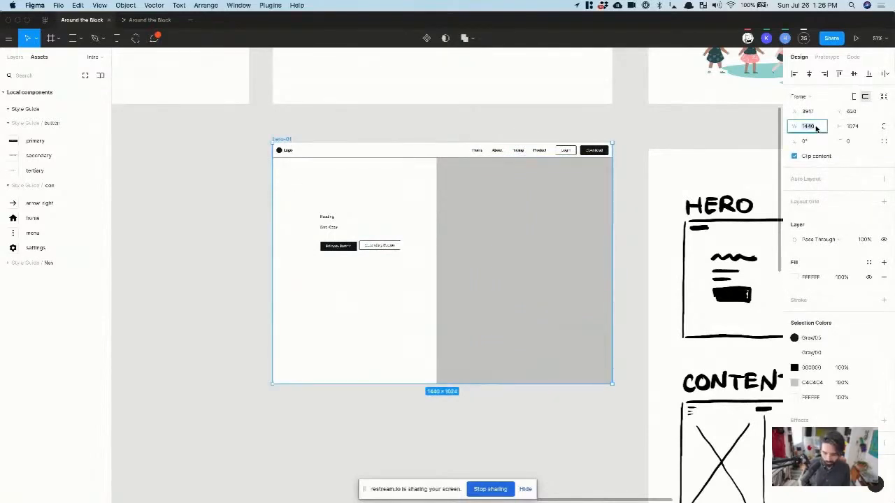
click(537, 290)
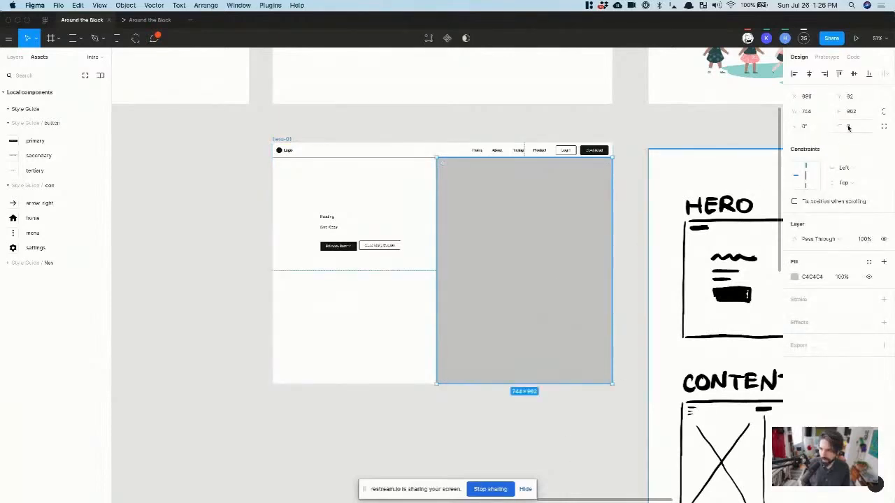
click(818, 114)
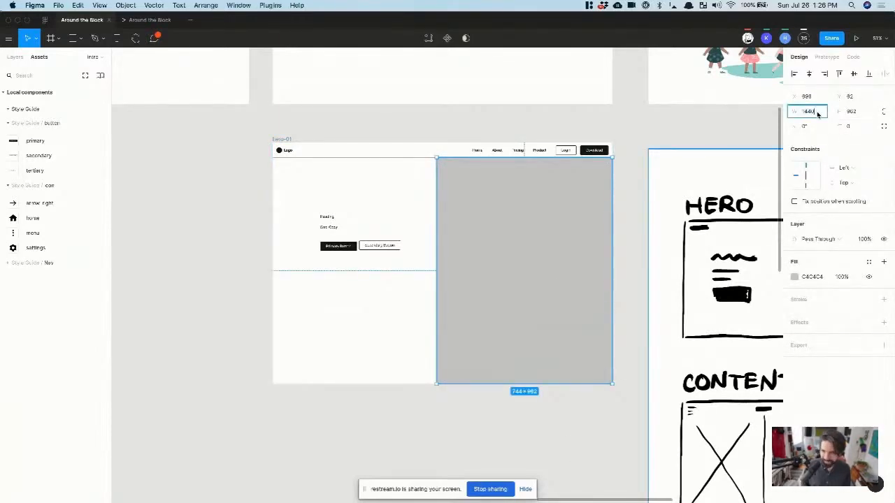
text(/2)
key(Return)
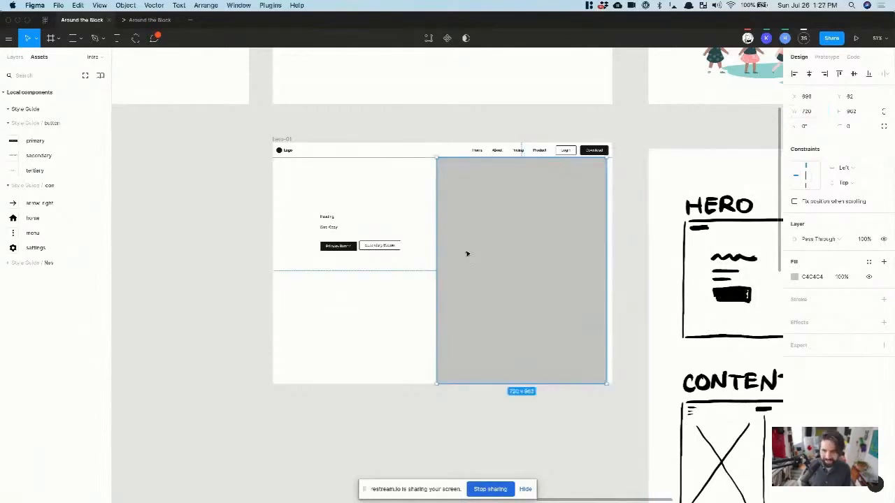
click(826, 74)
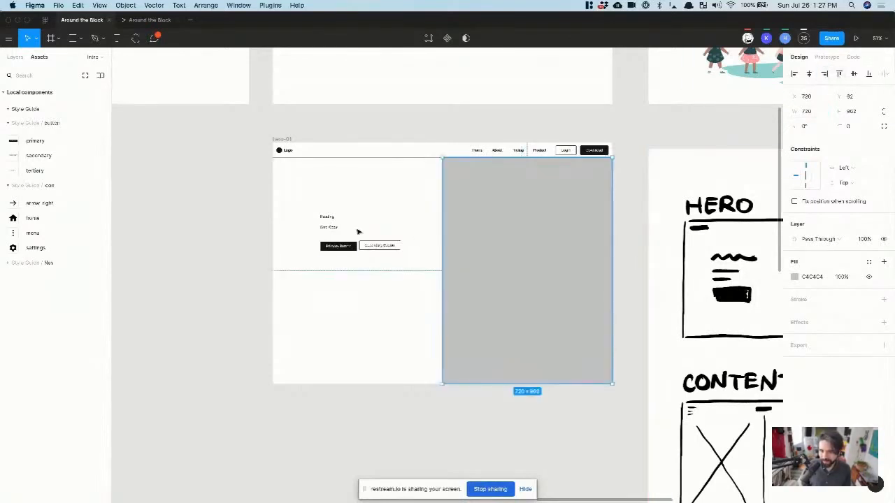
click(371, 288)
- Double the grey rectangle's width by entering 720*2 as its value
scroll(563, 202, up, 5)
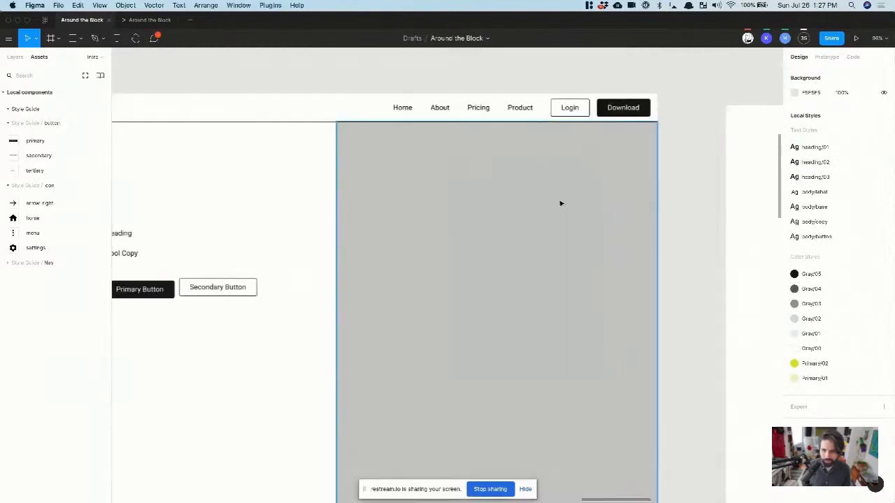
click(563, 202)
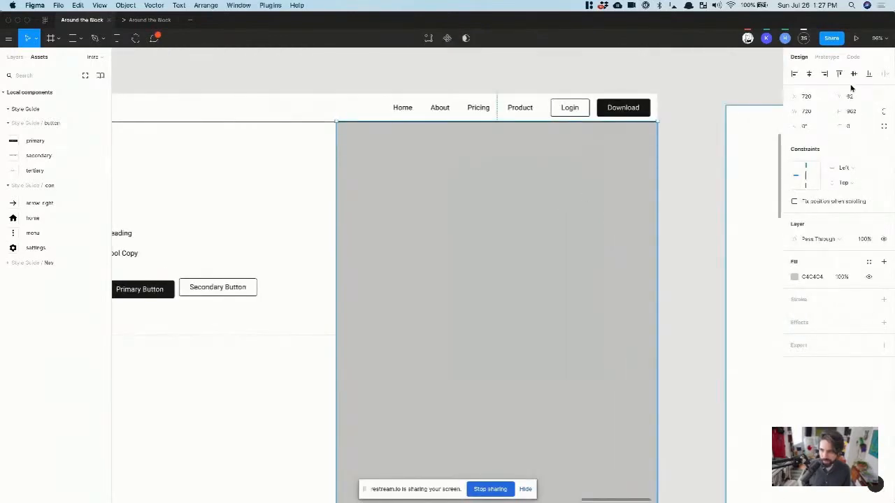
click(819, 116)
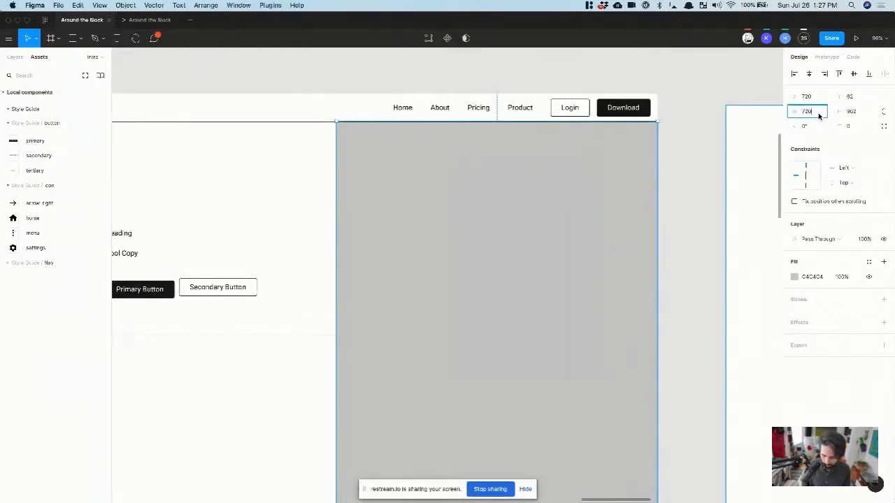
text(*)
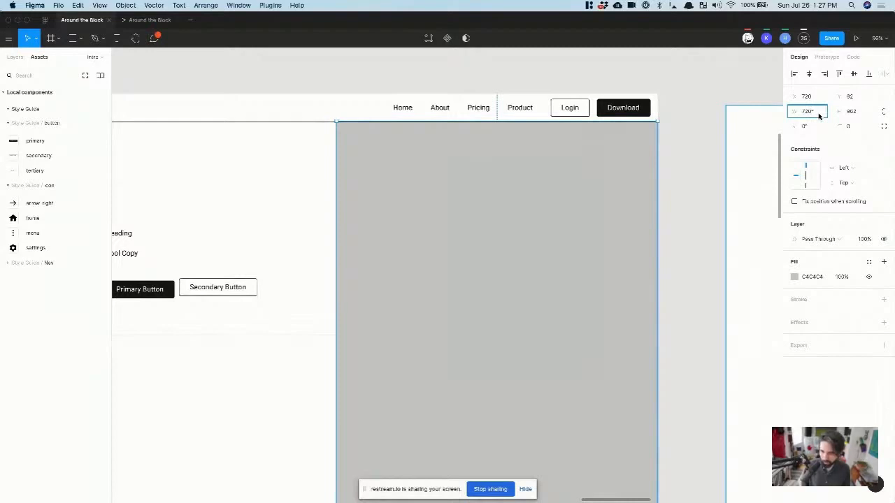
text(2)
key(Return)
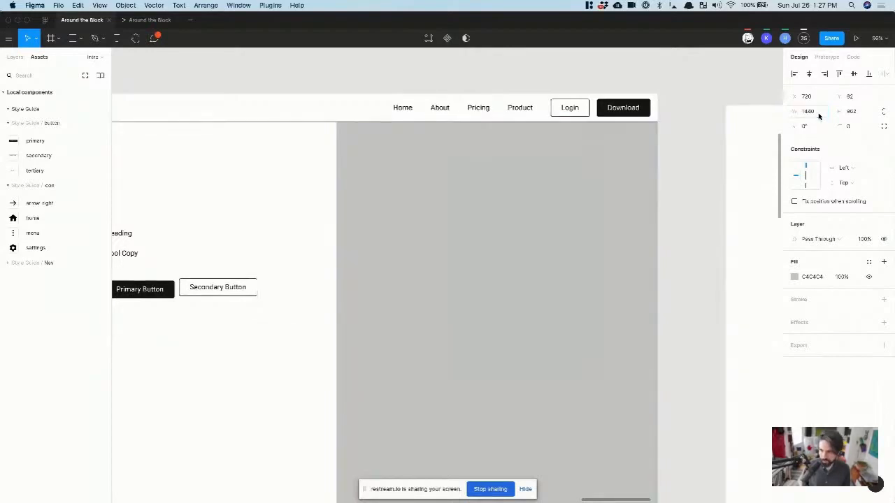
- Halve the grey rectangle's width by entering 1440/2 as its value
click(815, 113)
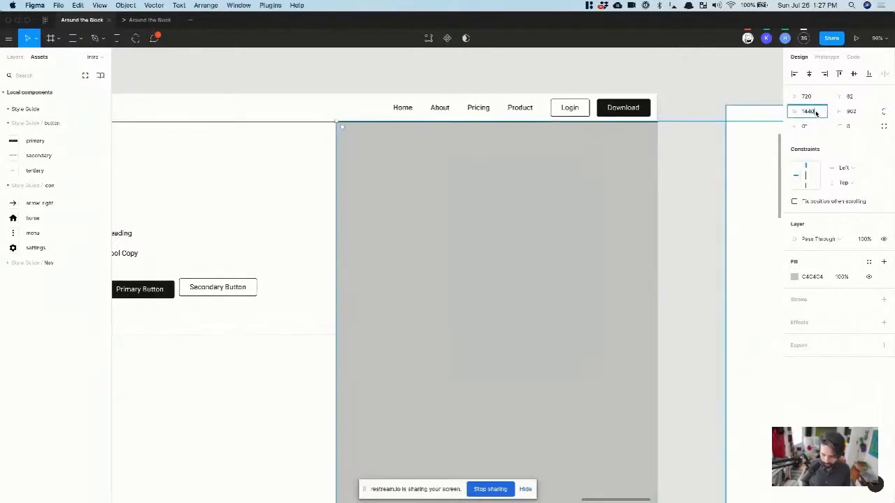
text(/2)
key(Return)
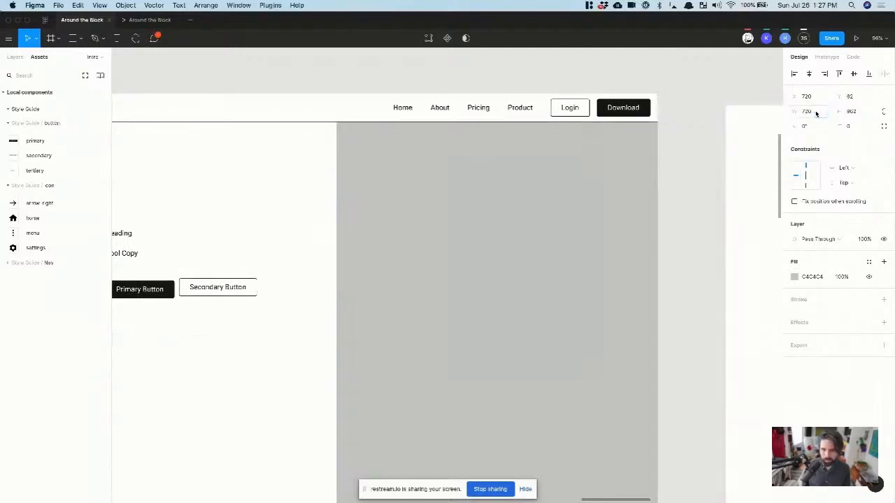
scroll(507, 182, down, 5)
click(321, 293)
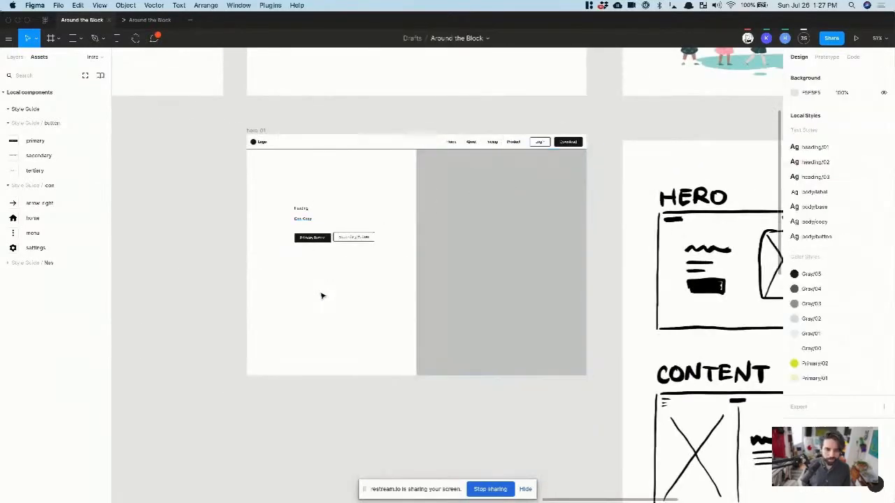
- Apply the heading/01 text style to the "Heading" text in hero-01
click(300, 208)
scroll(287, 219, up, 3)
scroll(286, 219, up, 3)
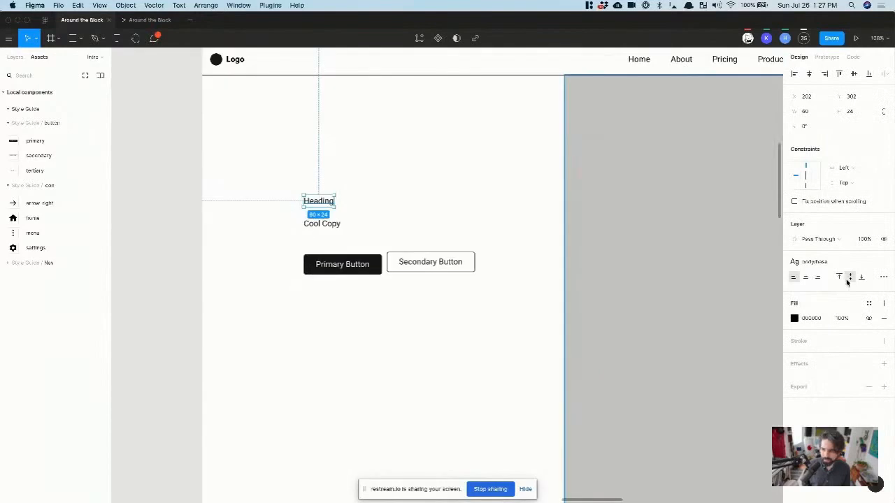
click(832, 261)
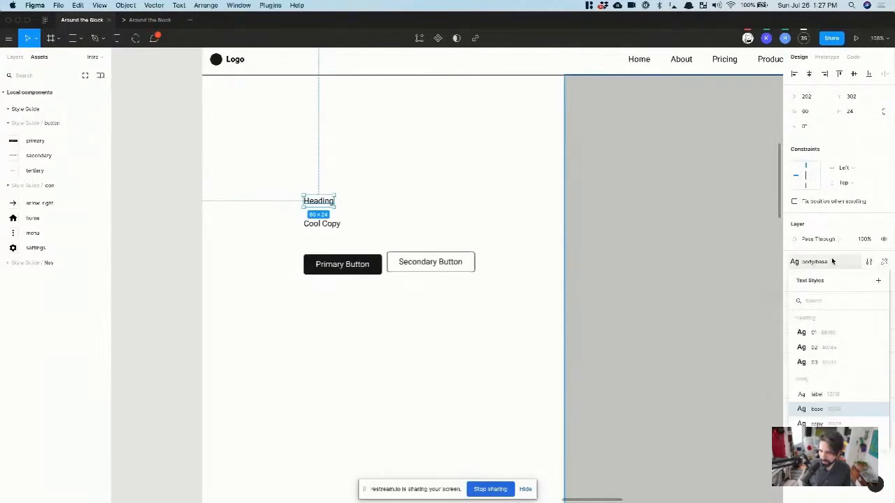
click(834, 340)
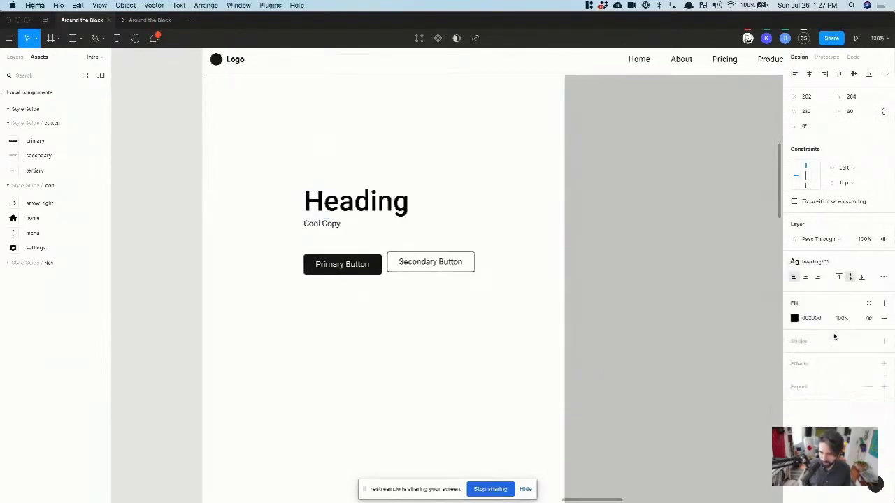
- Apply the body/copy text style to the "Cool Copy" text below the heading
click(329, 225)
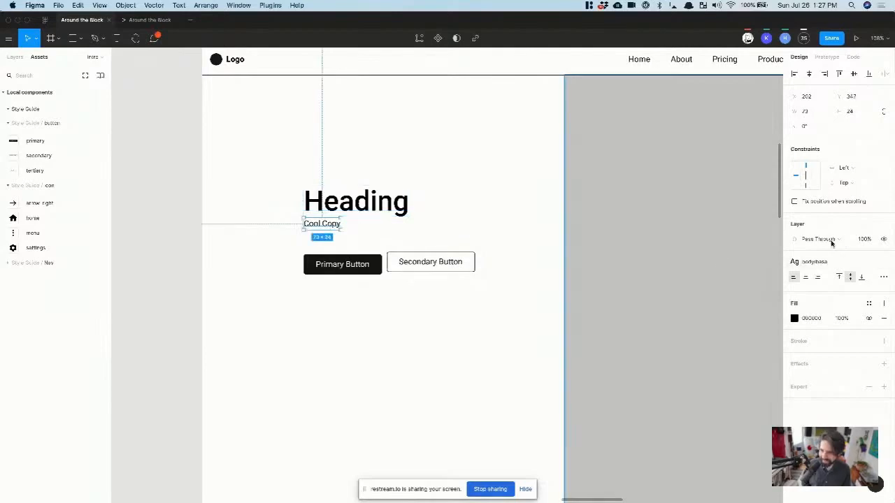
click(816, 265)
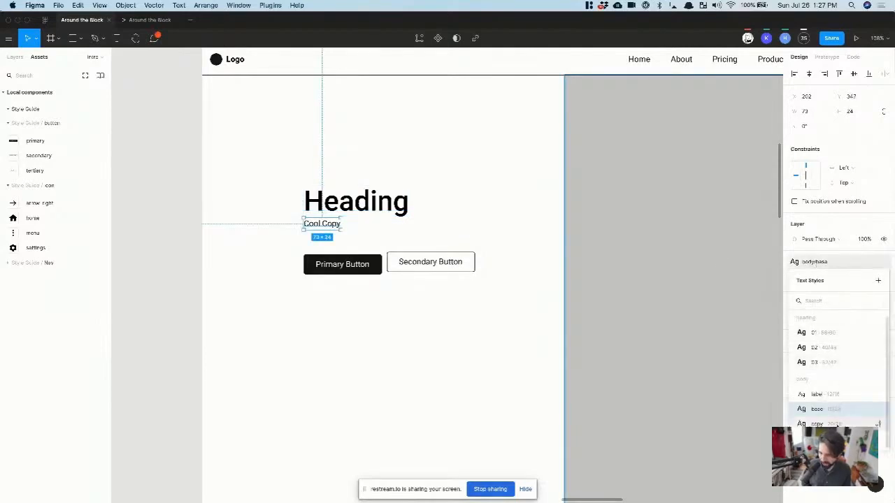
click(814, 409)
- Move the secondary button slightly right and down so it lines up horizontally with the primary button
mouse_move(417, 264)
mouse_down()
mouse_move(407, 296)
mouse_move(427, 272)
mouse_up()
click(312, 330)
scroll(311, 330, down, 5)
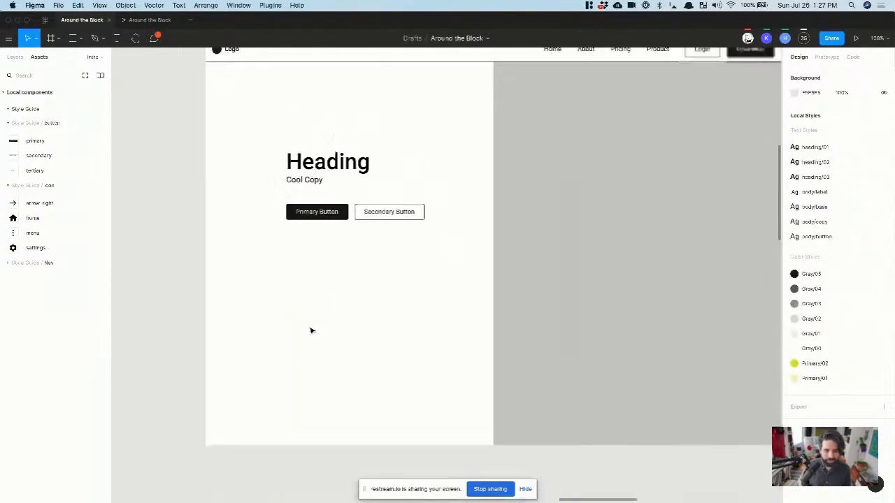
scroll(274, 254, up, 5)
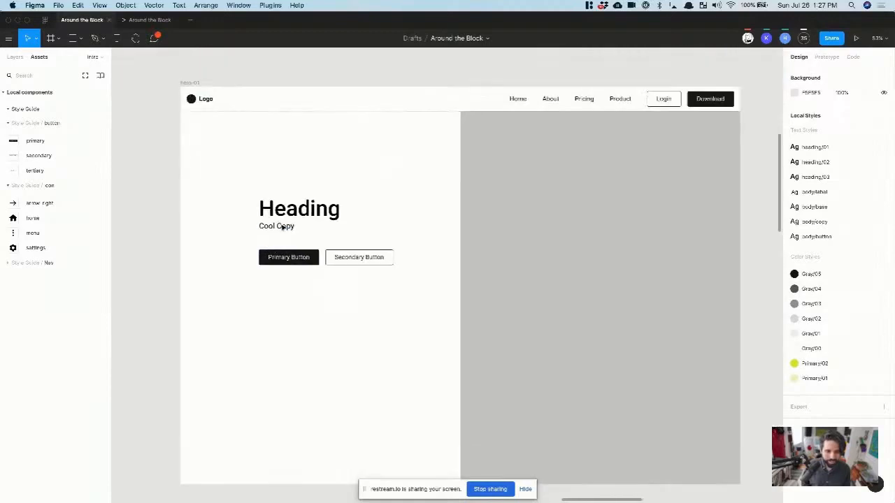
- Duplicate the "Cool Copy" text to just below the primary button and give the duplicate the body/label text style
click(276, 226)
drag(276, 227, 278, 278)
click(803, 269)
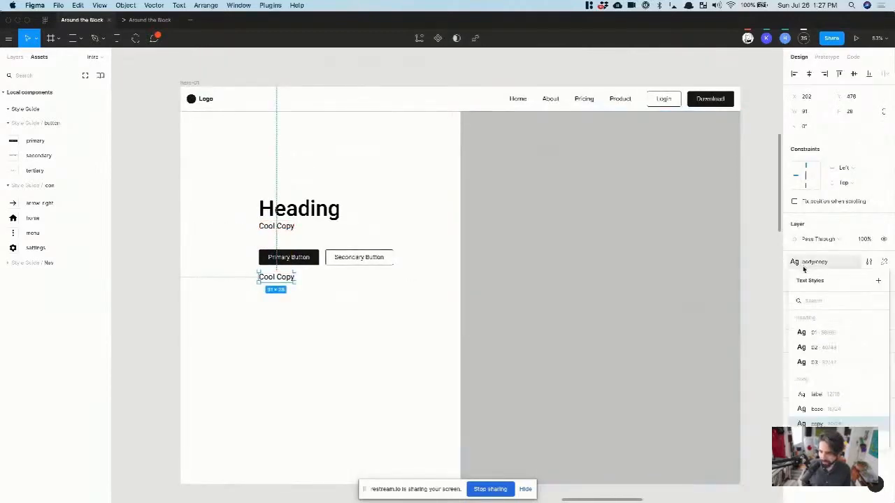
click(817, 394)
click(290, 299)
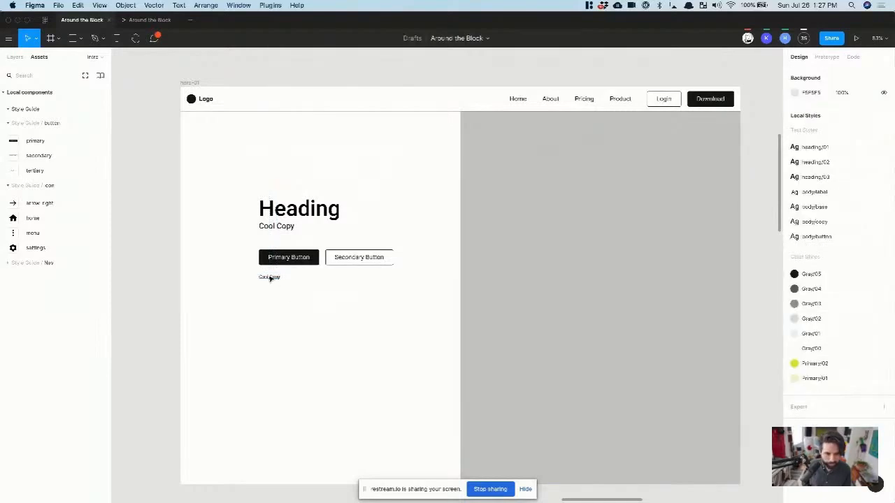
- Apply the Gray/03 color style to the small label text below the buttons
click(270, 278)
click(867, 304)
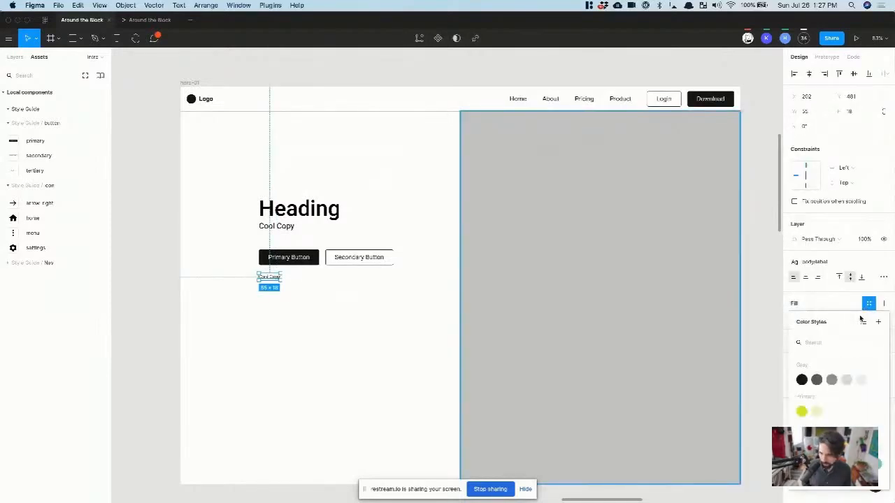
click(835, 384)
click(412, 314)
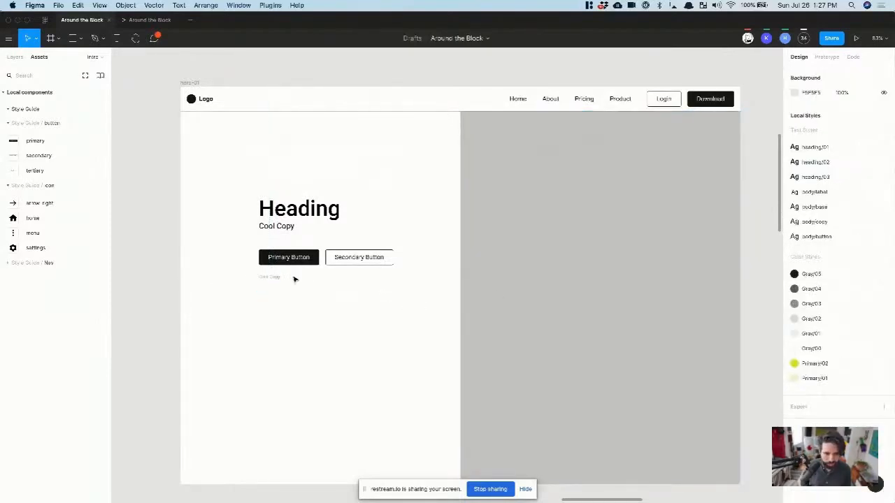
scroll(292, 277, up, 5)
click(253, 279)
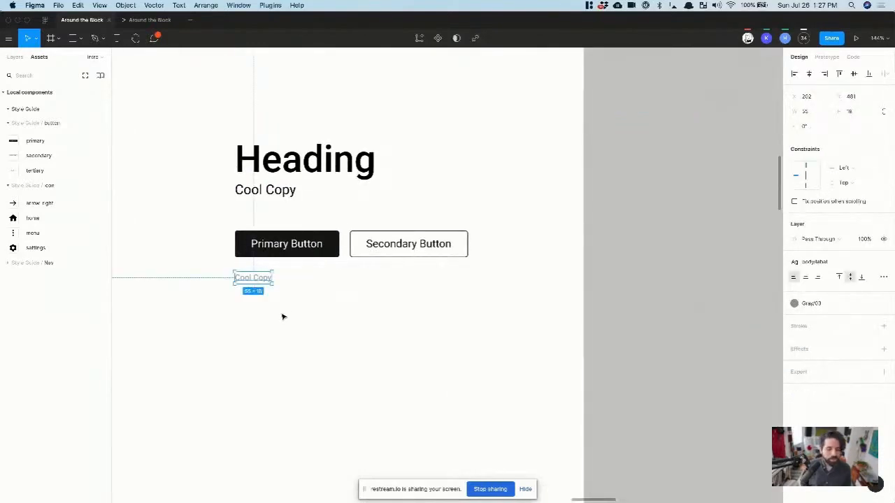
scroll(274, 322, down, 5)
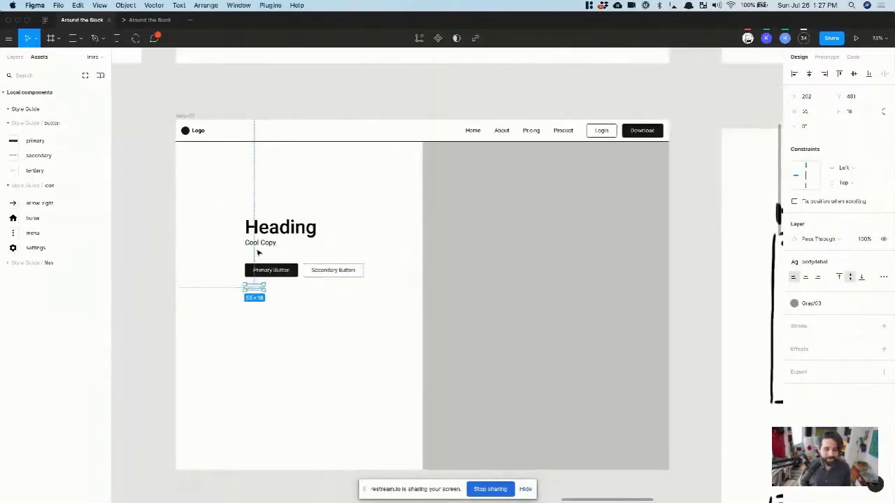
right_click(275, 244)
super+click(275, 245)
scroll(273, 244, up, 3)
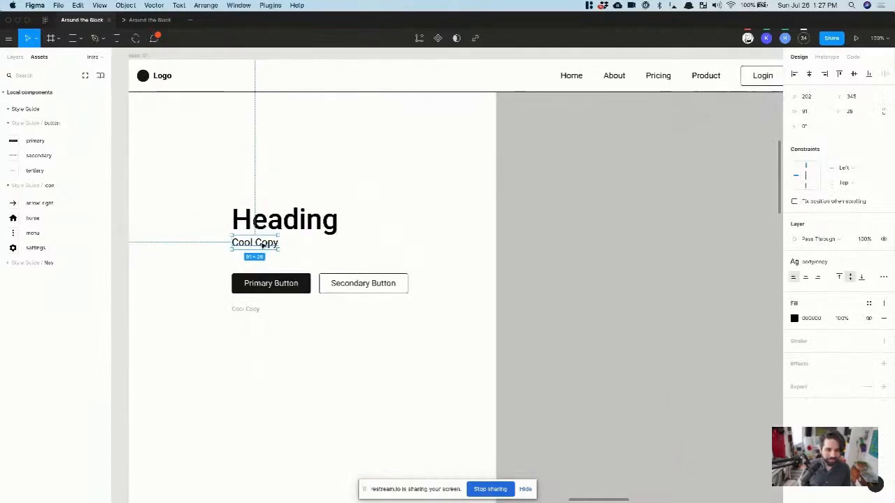
click(241, 222)
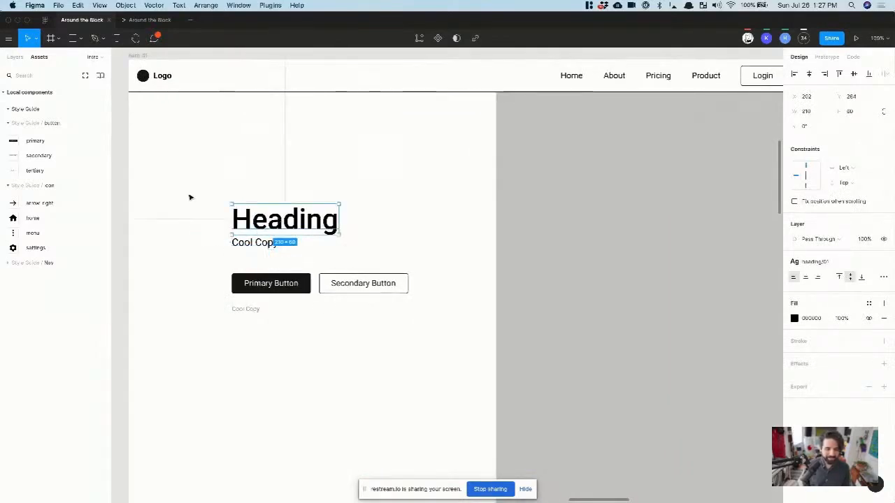
- Move the heading, copy, both buttons and label together down and left, placing the heading at about X 160, Y 392
drag(189, 197, 404, 317)
drag(364, 281, 342, 338)
click(228, 189)
- Replace the heading text with "Family Values Are Important?", breaking the line after "Values"
click(237, 278)
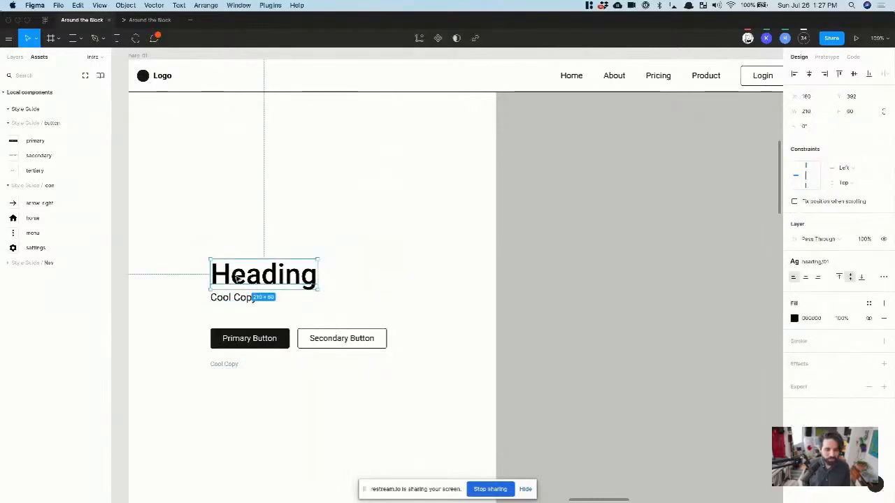
double_click(236, 277)
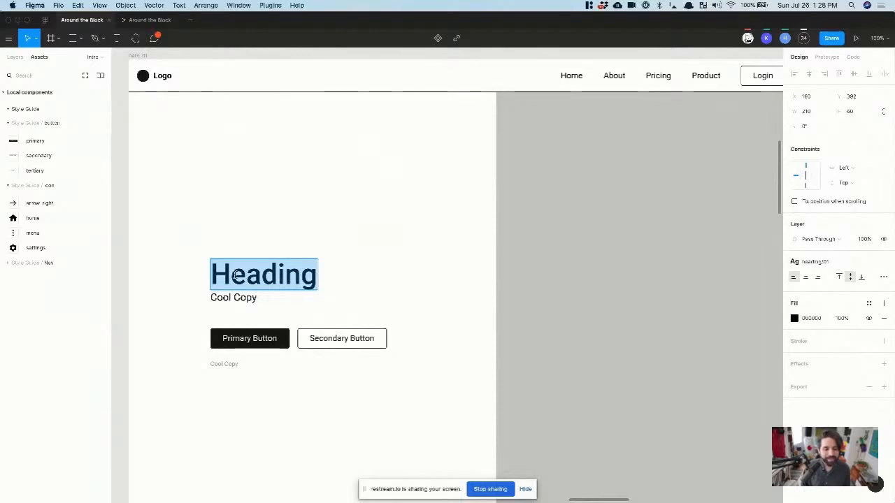
text(Family V)
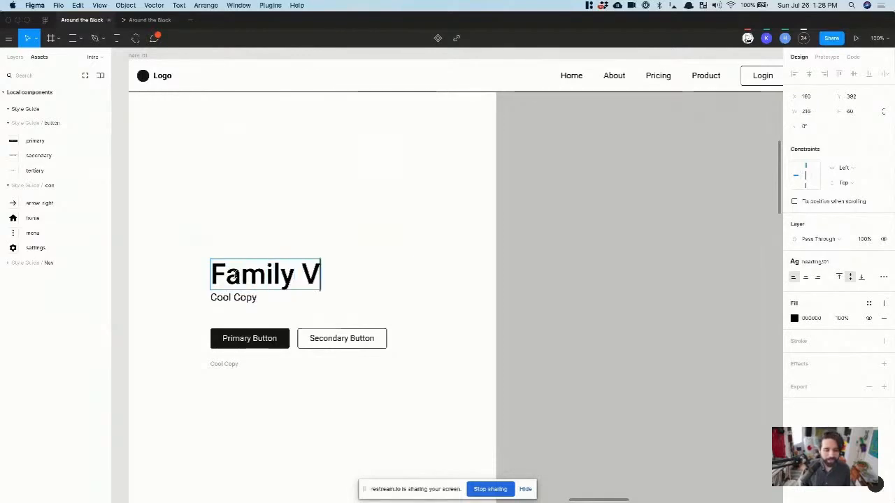
text(alues)
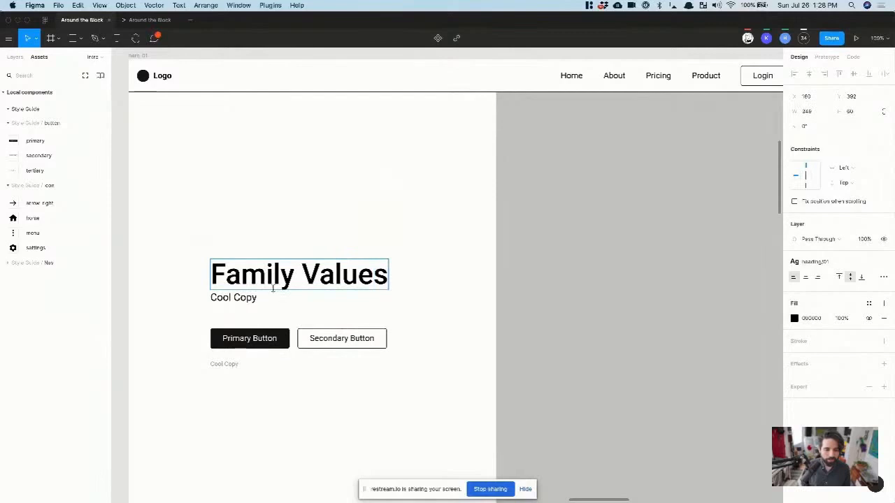
key(Return)
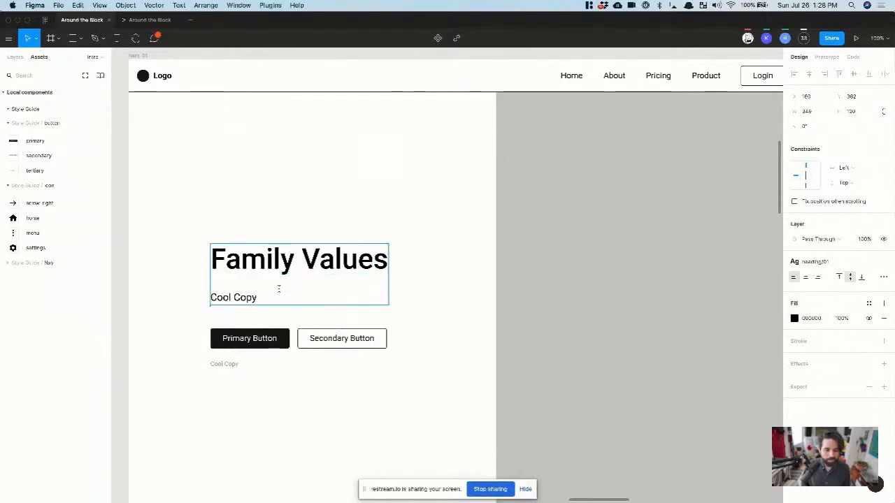
text(Are Inporta)
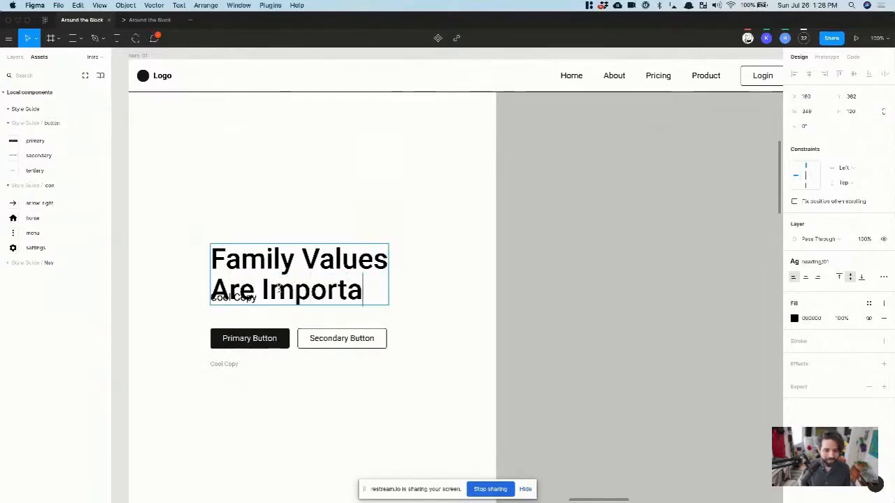
key(BackSpace)
key(BackSpace)
key(BackSpace)
key(BackSpace)
key(BackSpace)
key(BackSpace)
text(mportant?)
key(Escape)
- Nudge the two-line heading up until it clears the copy line below it
key(shift+Up)
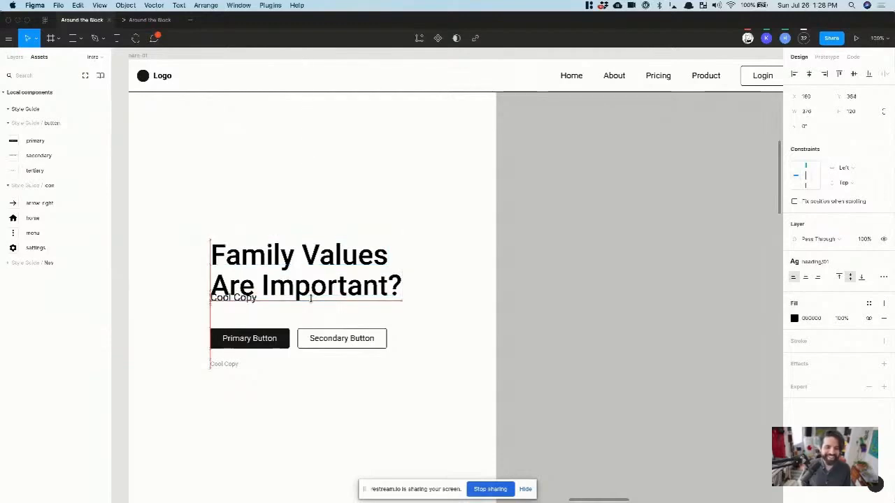
key(shift+Up)
key(shift+Up)
- Replace the copy under the heading with "Yes, they are. I think? I don't know. You tell me, smart guy!"
click(215, 301)
double_click(217, 299)
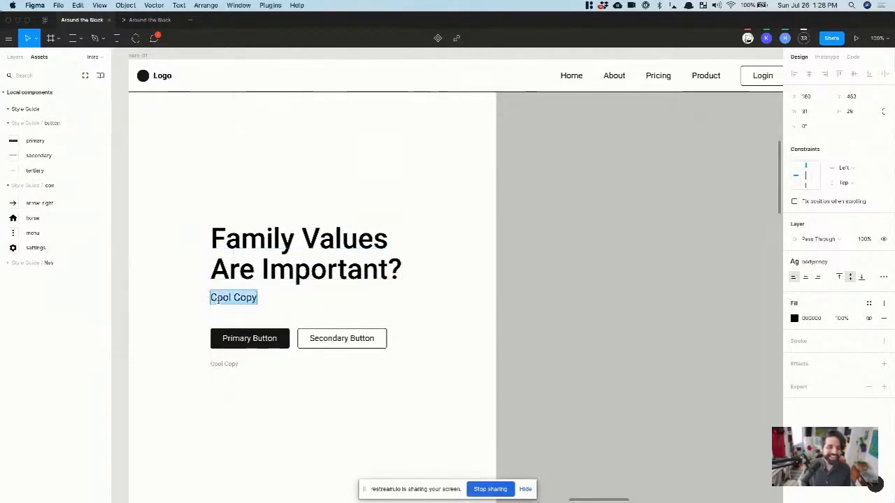
text(Yes. they,)
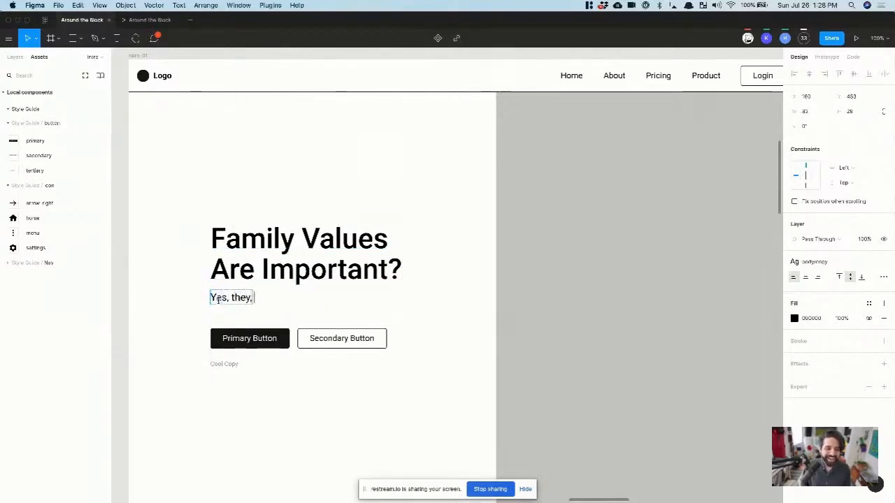
key(BackSpace)
text(are. I think?)
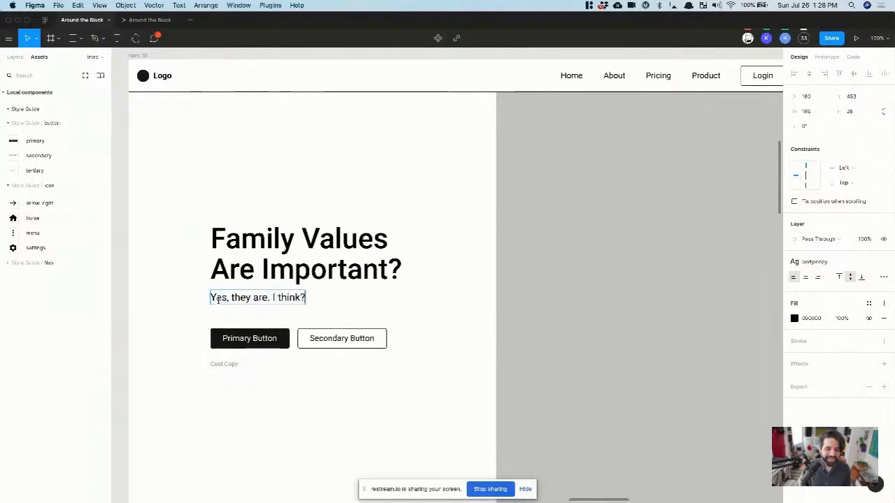
text( I don't know)
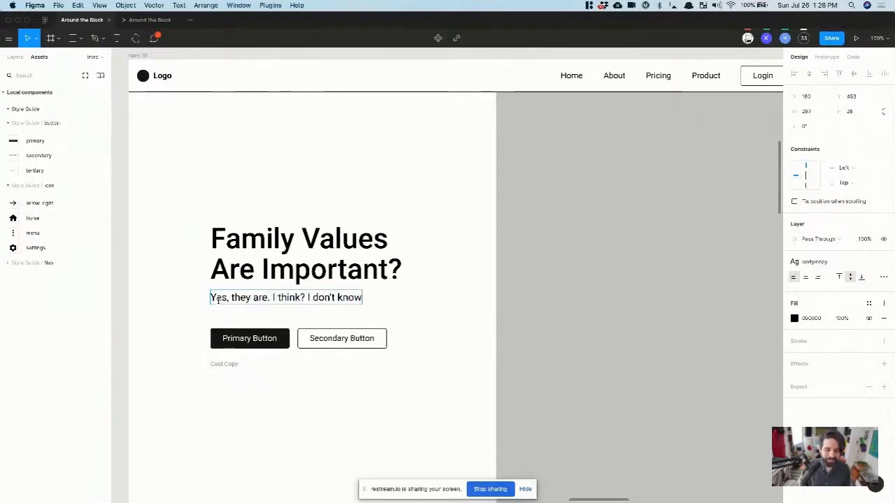
text(.)
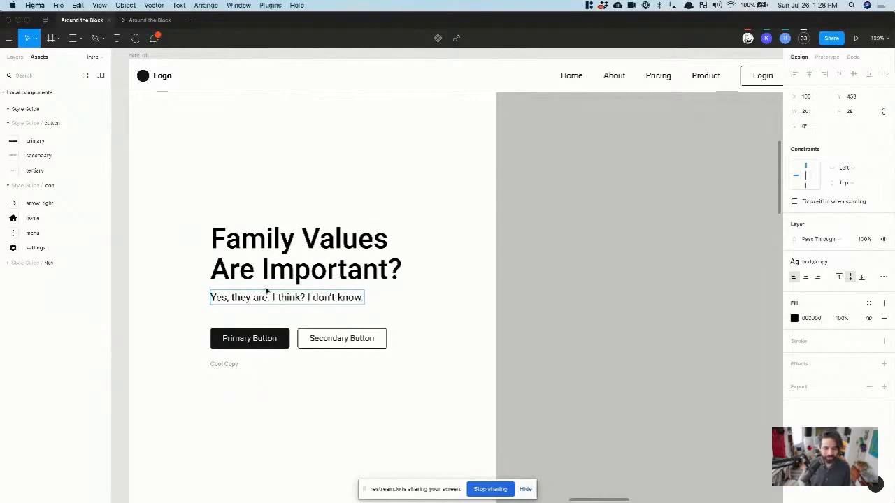
scroll(265, 288, down, 2)
scroll(265, 288, right, 2)
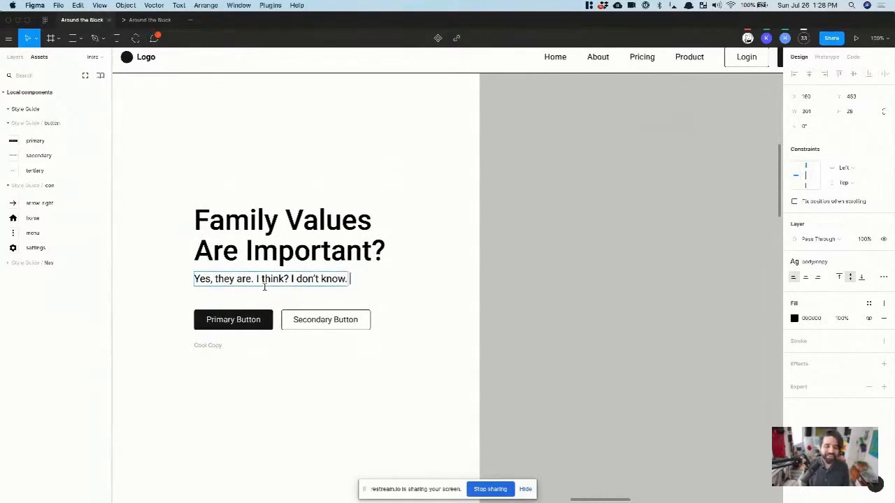
text(You tell me, smart guy!)
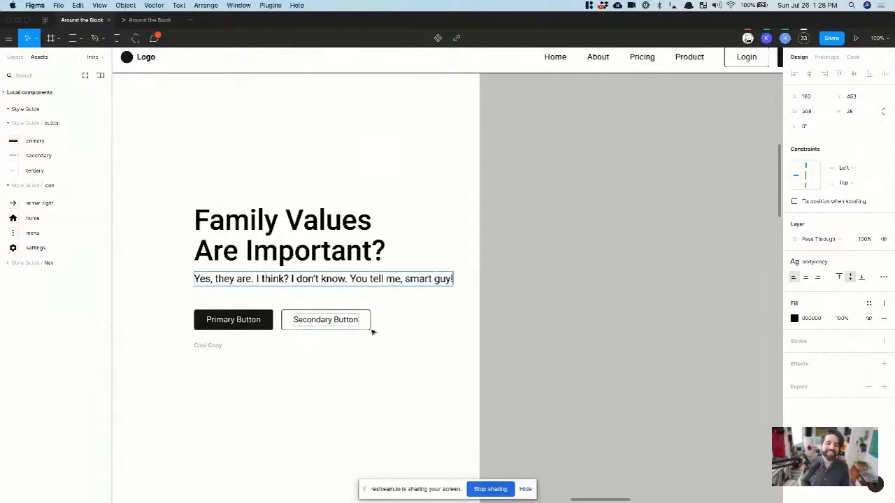
key(Escape)
- Set the width of both the heading and the copy text below it to 400
shift+click(371, 249)
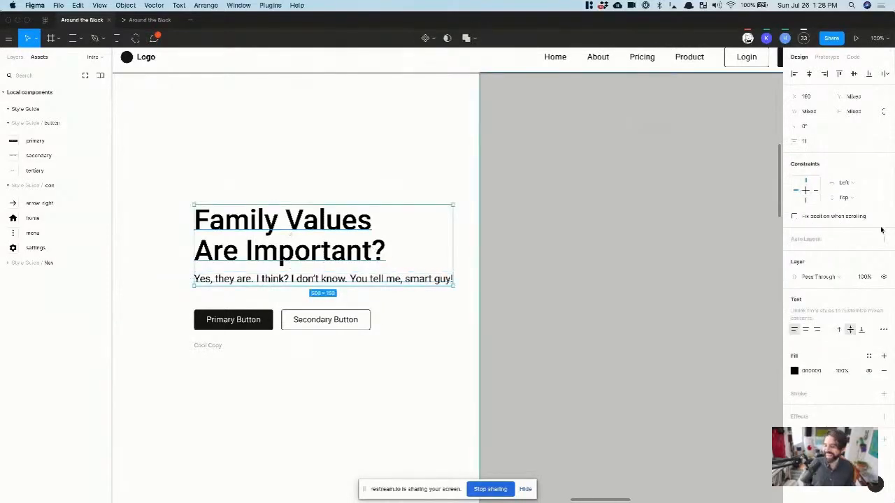
click(814, 112)
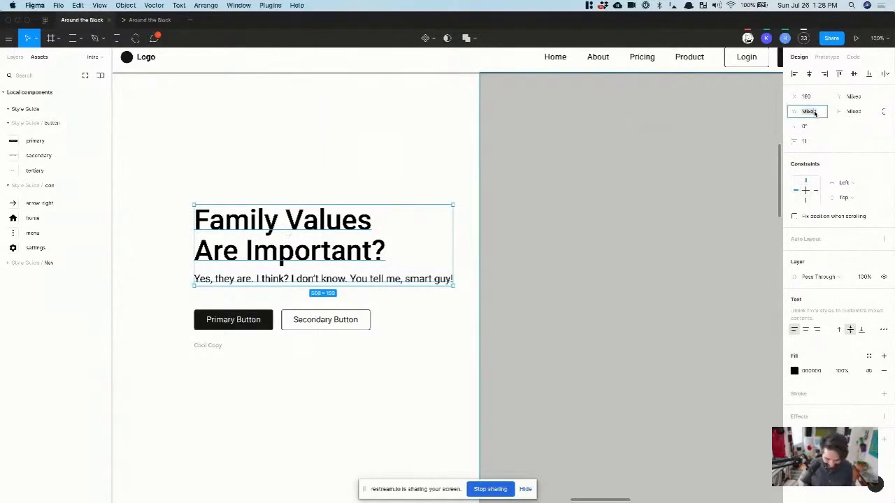
text(400)
key(Return)
scroll(244, 268, down, 3)
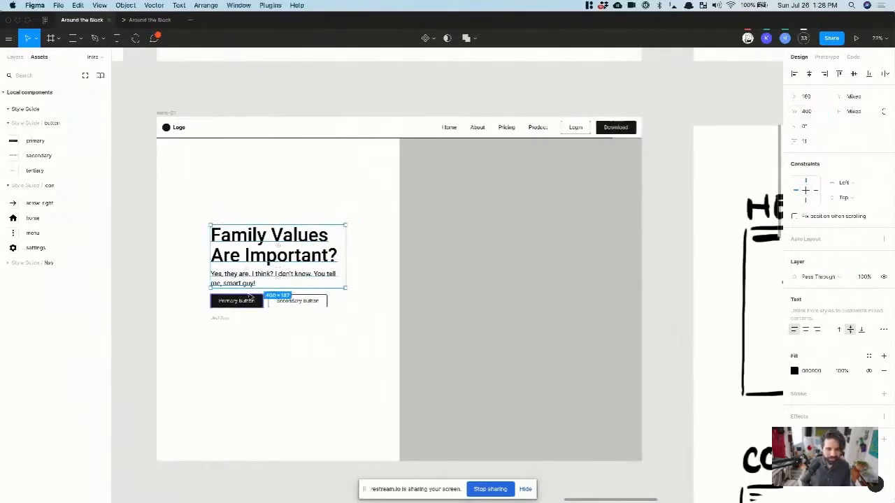
- Nudge both buttons and the label beneath them slightly down, away from the copy text
scroll(261, 274, up, 3)
click(162, 313)
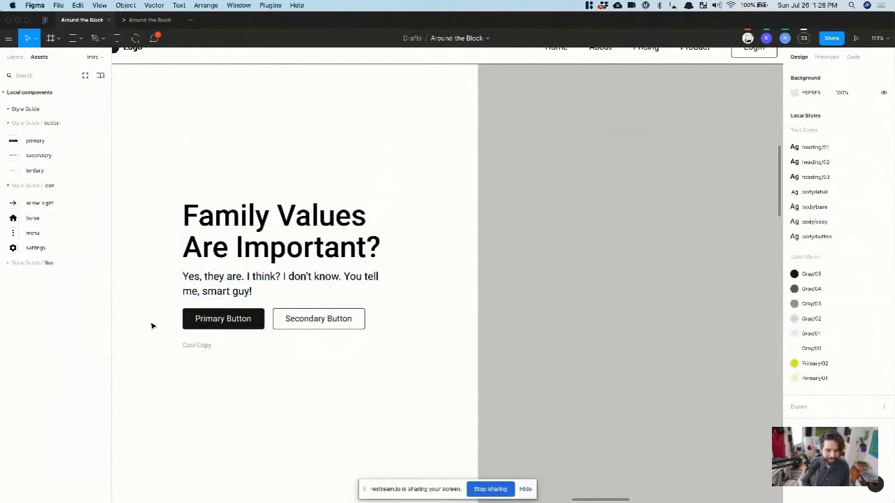
drag(153, 326, 392, 397)
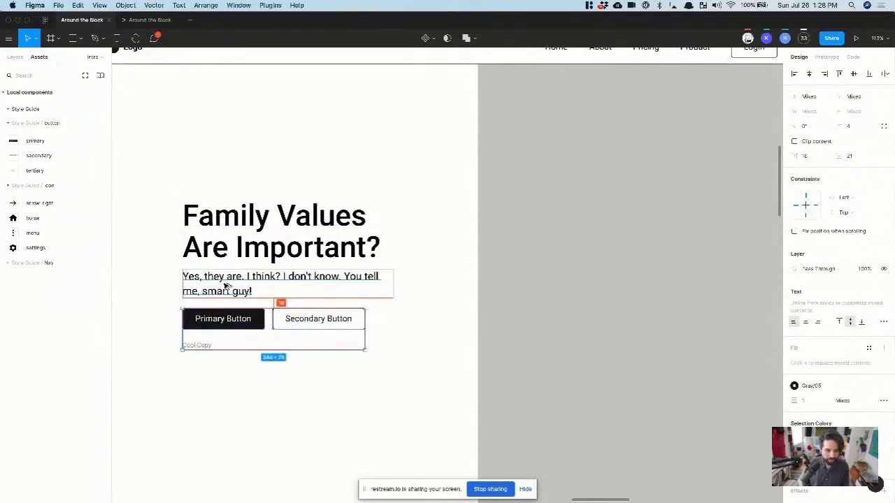
key(Down)
key(Down)
key(Down)
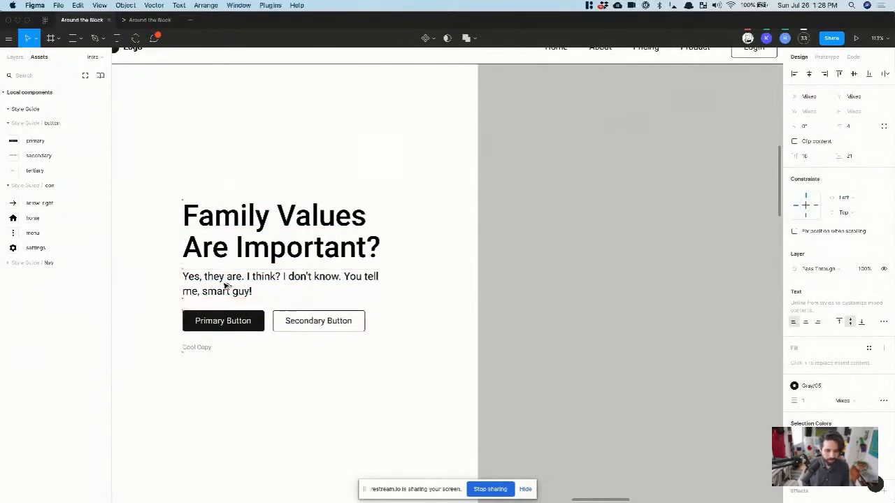
- Shift the copy text, both buttons and the small label together vertically to tighten the gap under the heading
drag(164, 282, 396, 363)
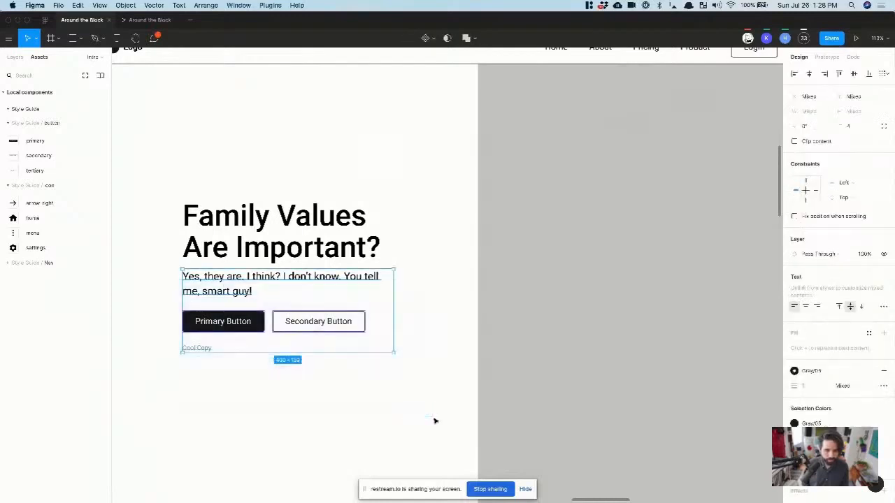
key(Down)
key(Down)
key(Down)
key(Down)
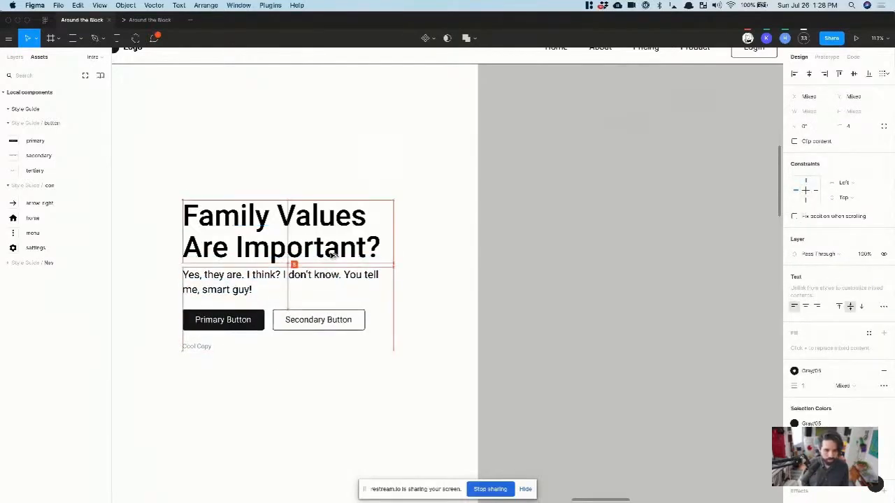
key(Up)
key(Up)
key(Up)
key(Up)
key(Up)
key(Up)
click(282, 405)
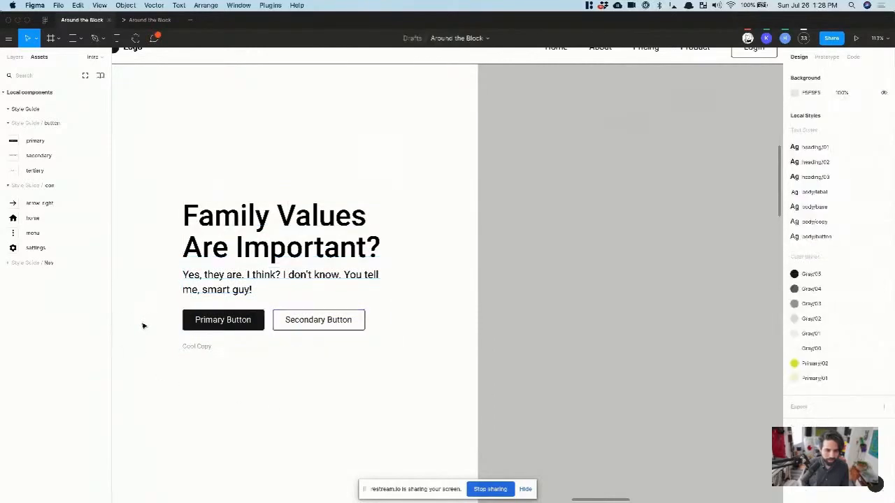
- Nudge the two buttons and the small label further down to widen the gap below the copy text
drag(142, 326, 445, 396)
key(Down)
key(Down)
key(Down)
key(Down)
key(Down)
key(Down)
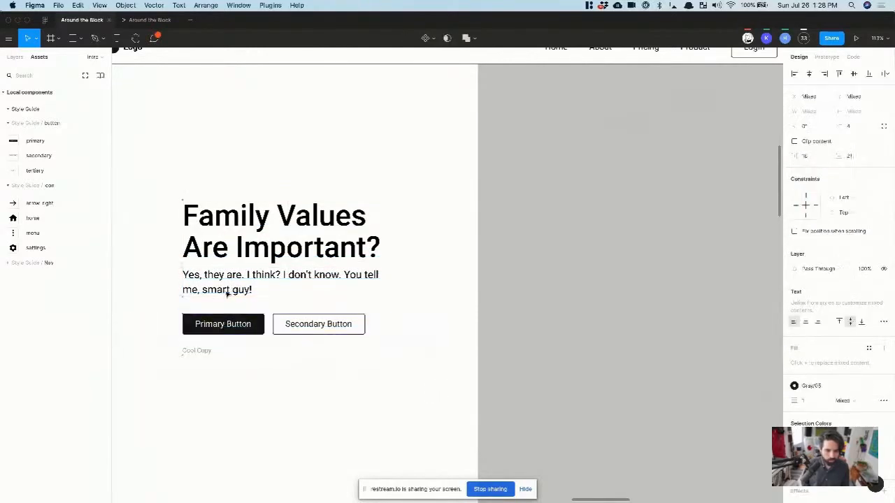
click(196, 383)
- Replace the small "Cool Copy" label under the buttons with "You belong to us"
click(203, 351)
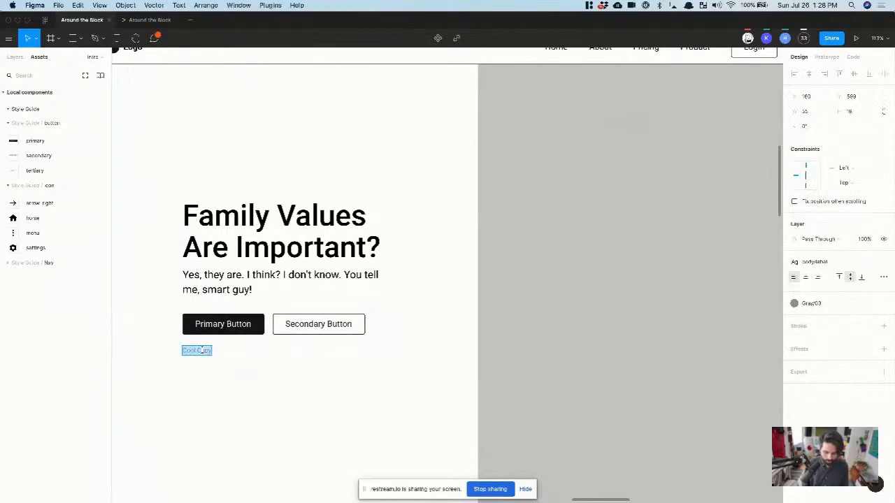
text(You belong to us)
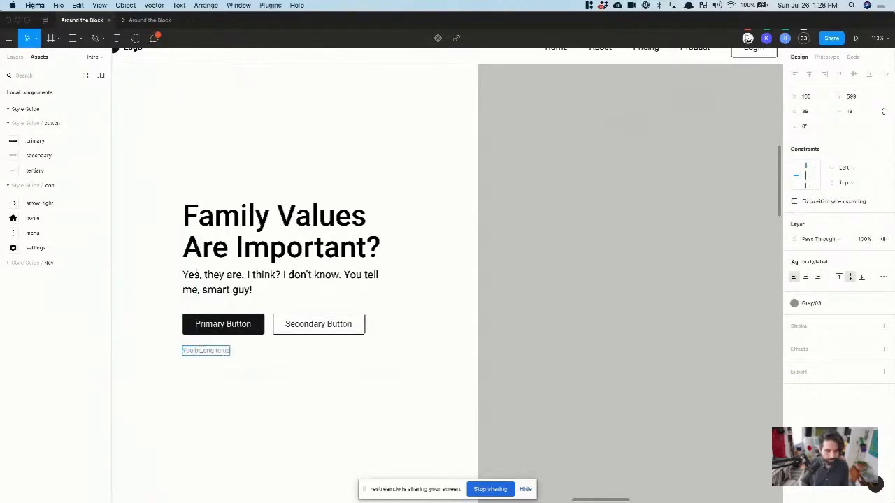
key(Escape)
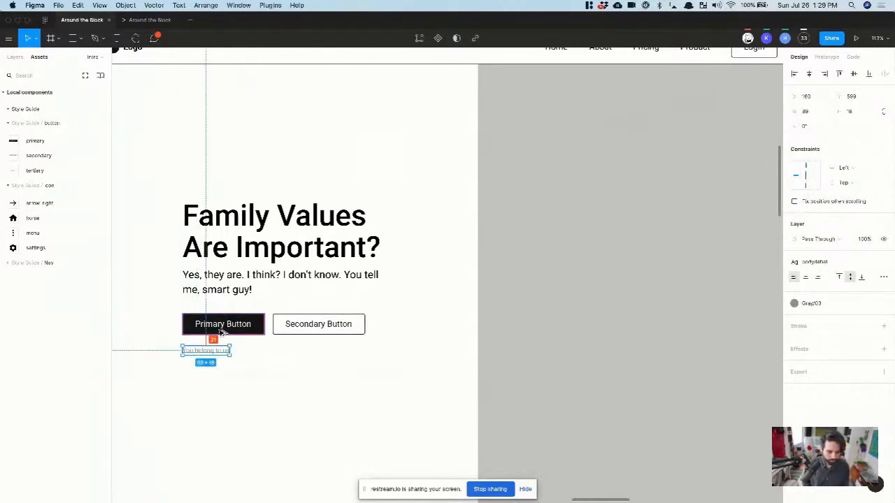
- Adjust the small label's vertical position so it sits closer to the primary button
key(Down)
key(Down)
key(Down)
key(alt)
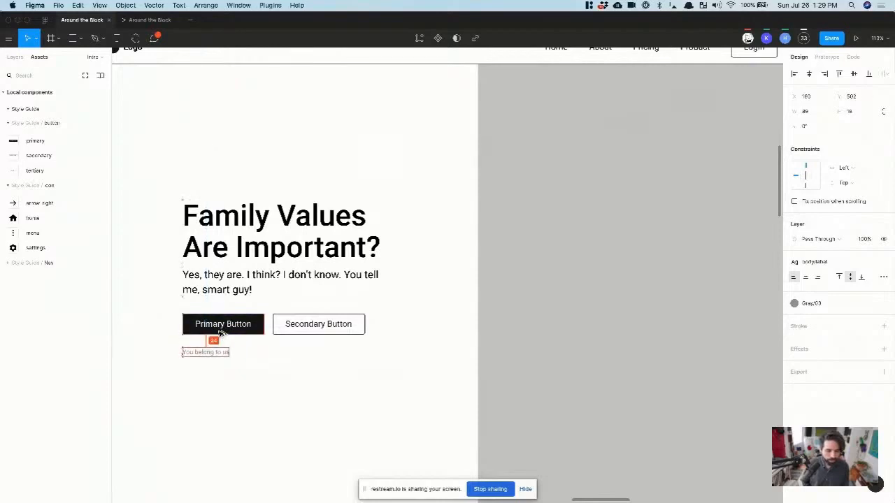
key(Up)
key(Up)
key(Up)
key(Up)
key(Up)
key(Up)
key(Up)
key(Up)
click(220, 333)
double_click(223, 323)
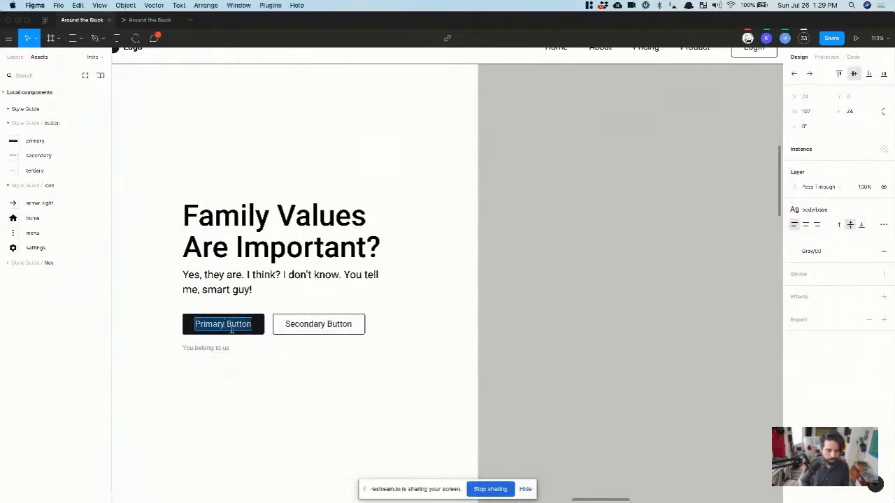
key(Escape)
- Wrap the primary and secondary buttons in one frame and apply horizontal Auto Layout to it
drag(426, 323, 243, 331)
key(alt)
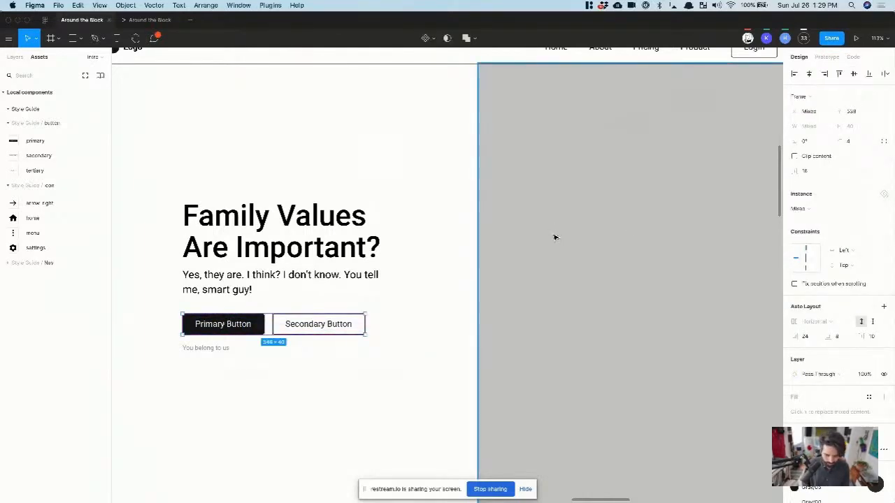
key(super+alt+g)
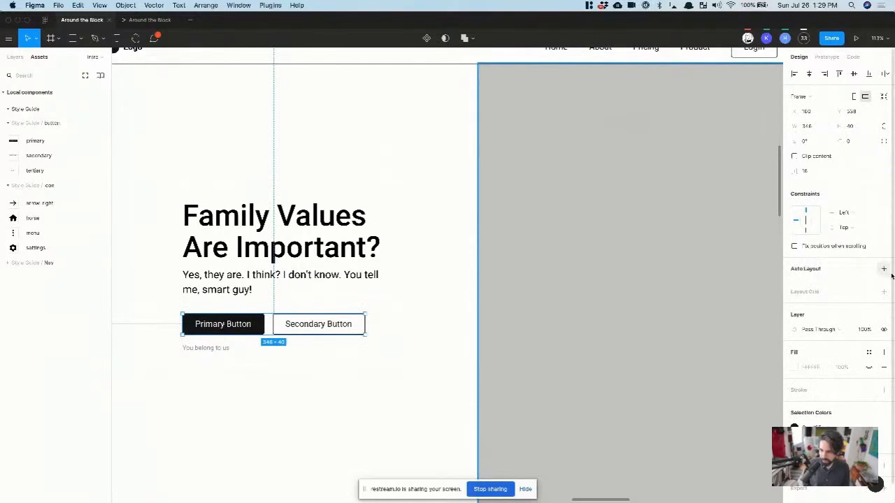
click(884, 269)
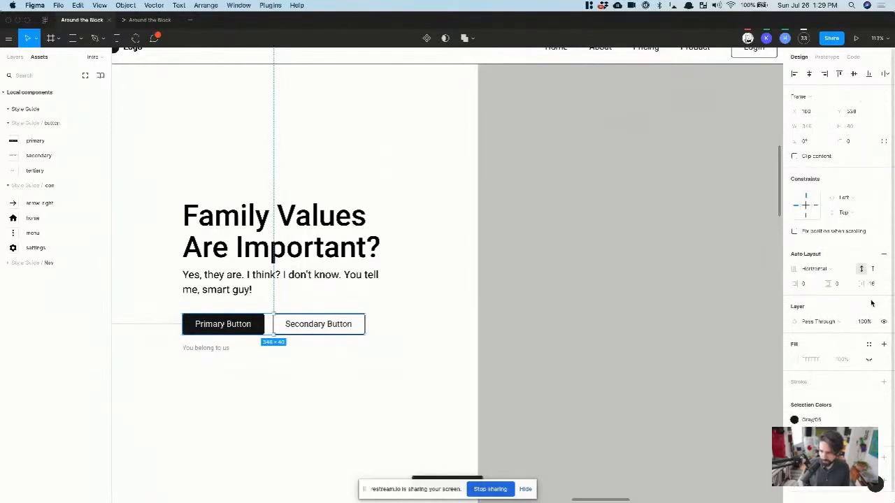
click(204, 393)
- Rename the frame holding the two hero buttons to "CTA Button Set"
scroll(183, 315, up, 5)
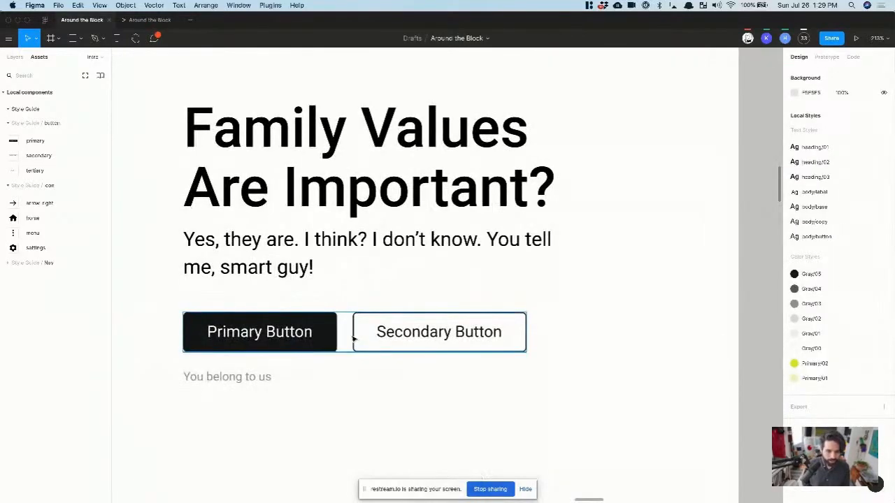
click(354, 338)
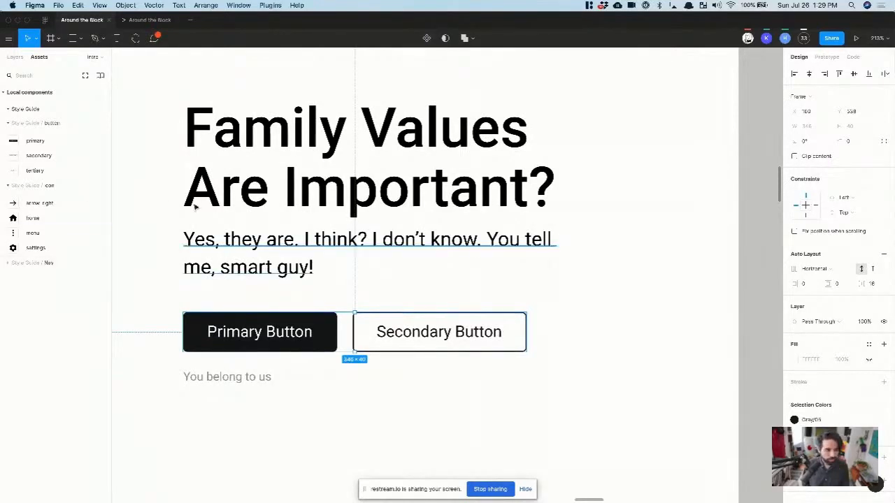
click(15, 59)
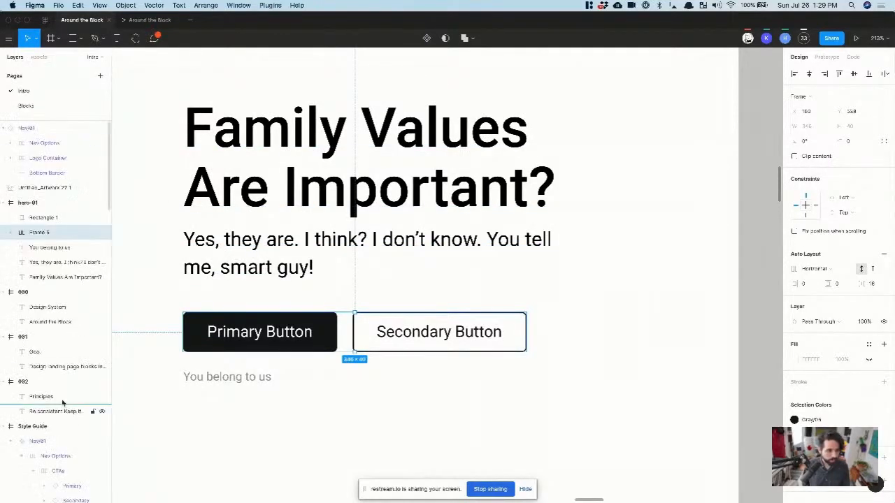
double_click(42, 232)
text(CTA B)
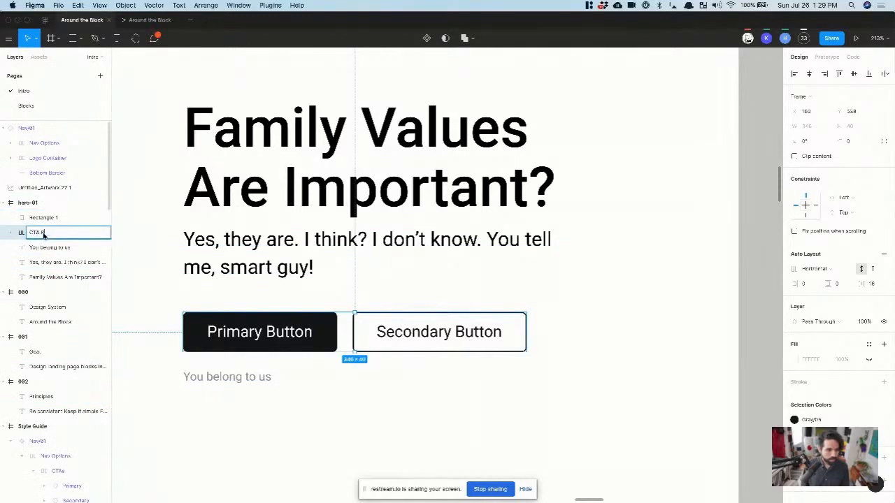
text(utton Set)
key(Return)
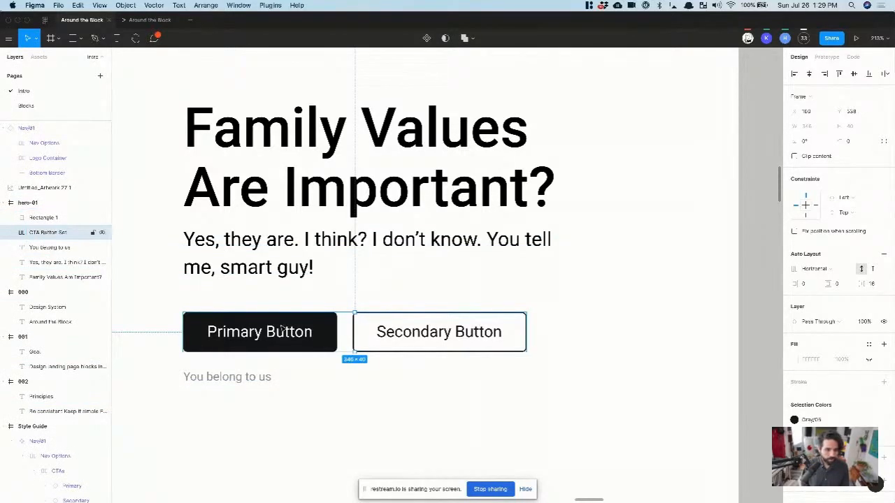
- Clear the text inside the primary button of the CTA Button Set
click(288, 354)
click(285, 348)
double_click(272, 336)
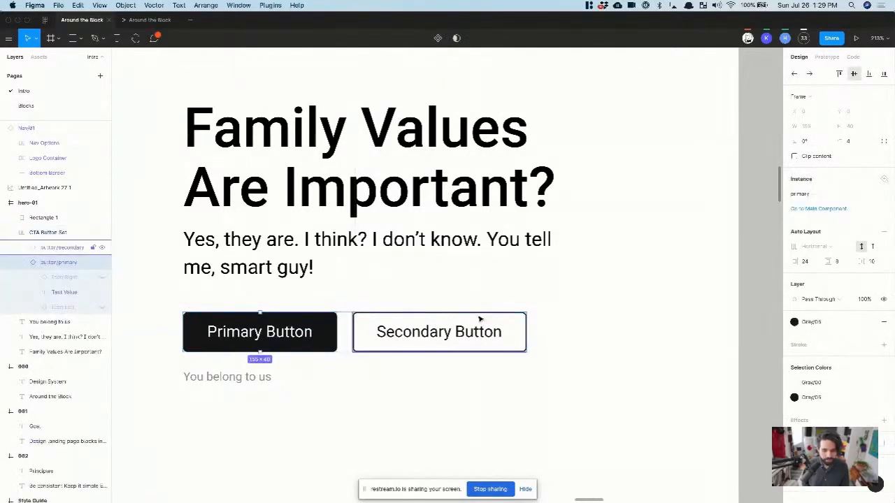
double_click(261, 333)
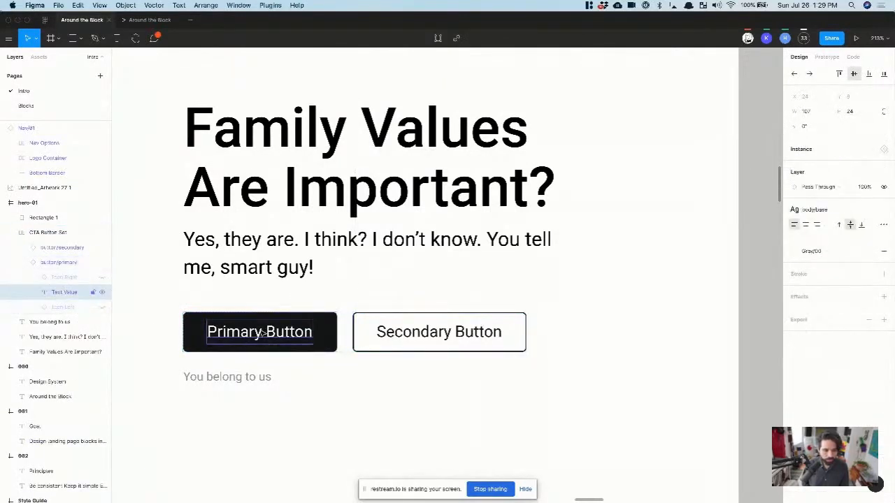
double_click(260, 331)
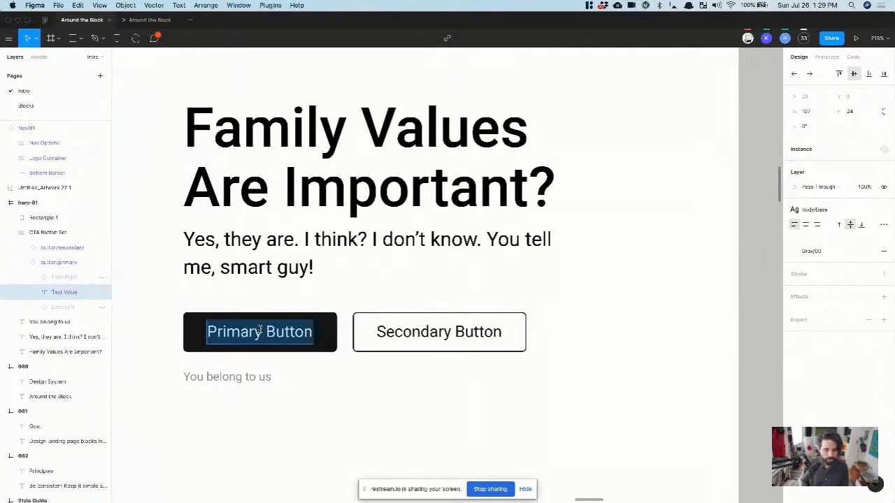
key(BackSpace)
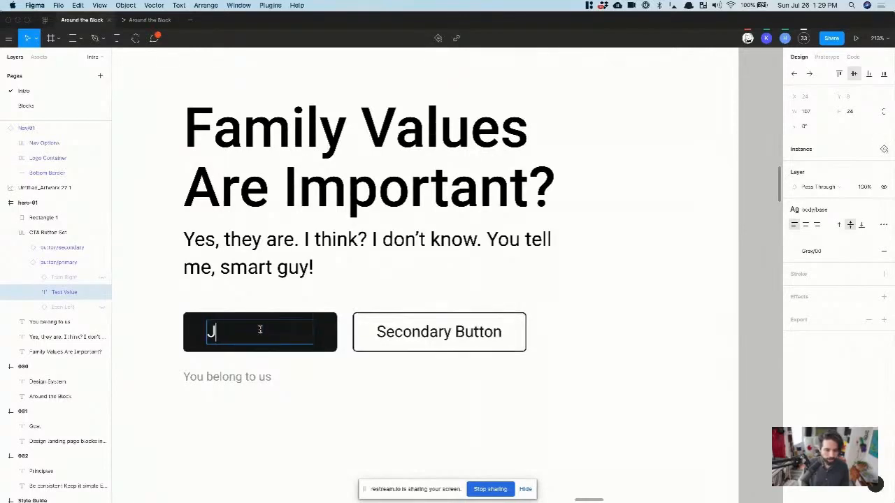
key(BackSpace)
key(Escape)
- Set the primary button's text layer to auto-width resizing so the button fits its content
super+click(280, 334)
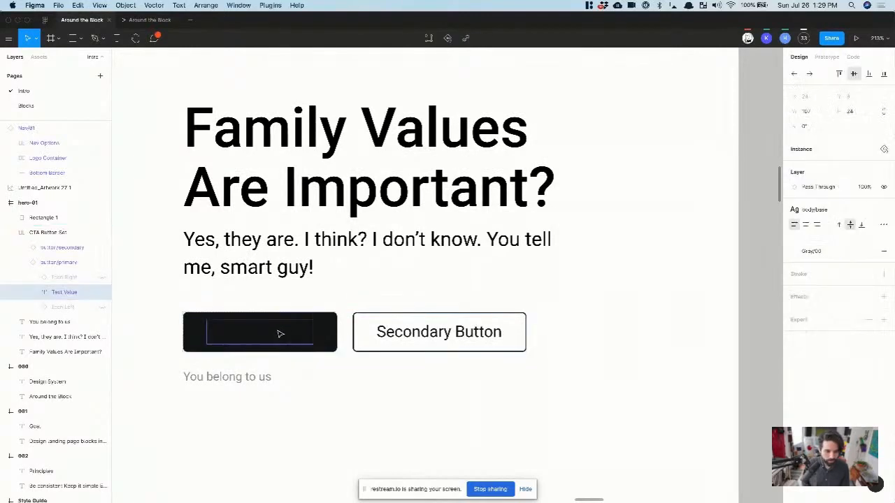
click(883, 225)
click(750, 307)
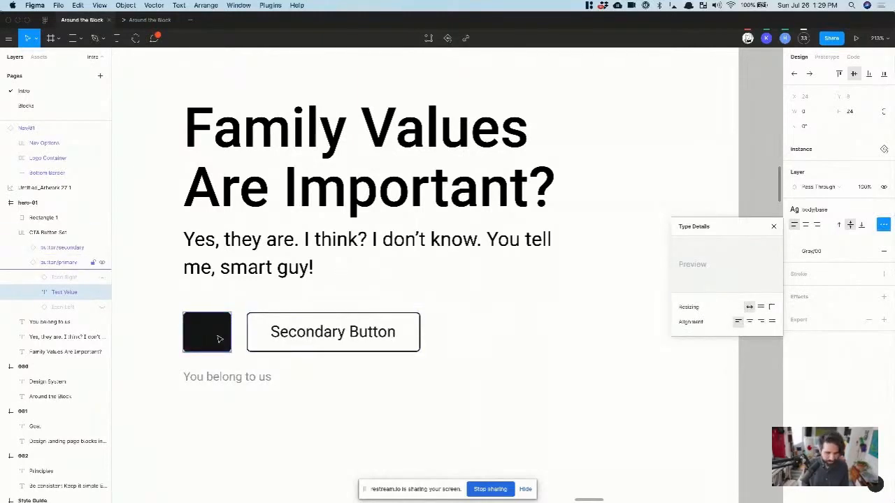
key(c)
key(Escape)
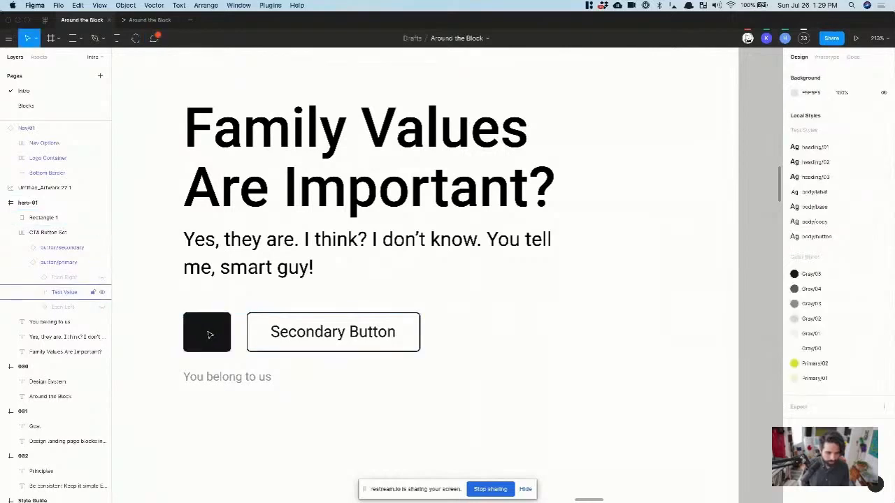
click(209, 334)
key(c)
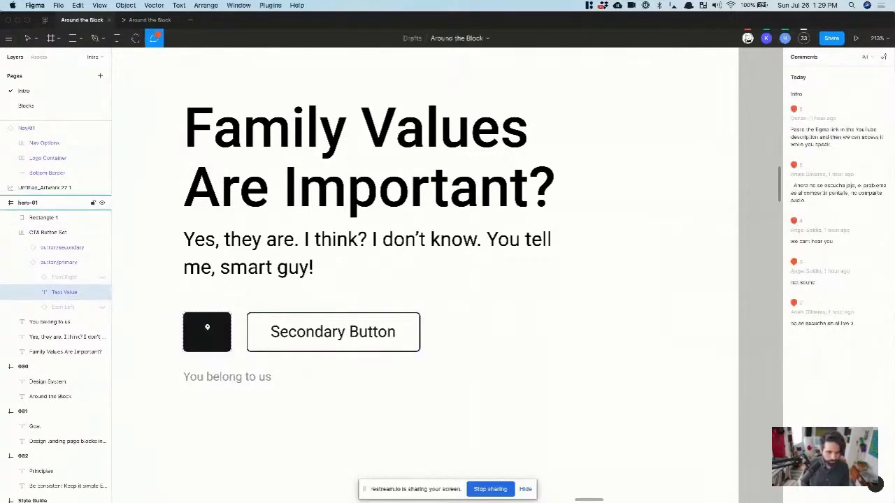
key(Escape)
- Fill the primary button's empty text layer with "Become a Member"
double_click(211, 335)
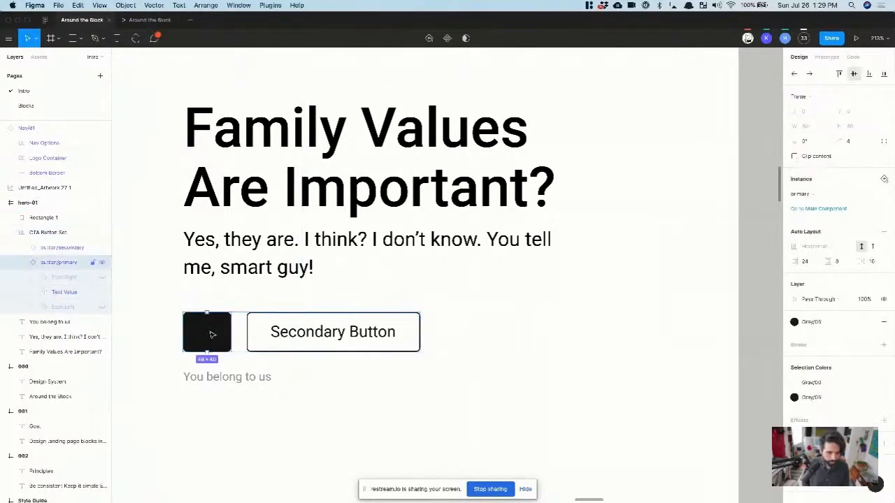
click(66, 292)
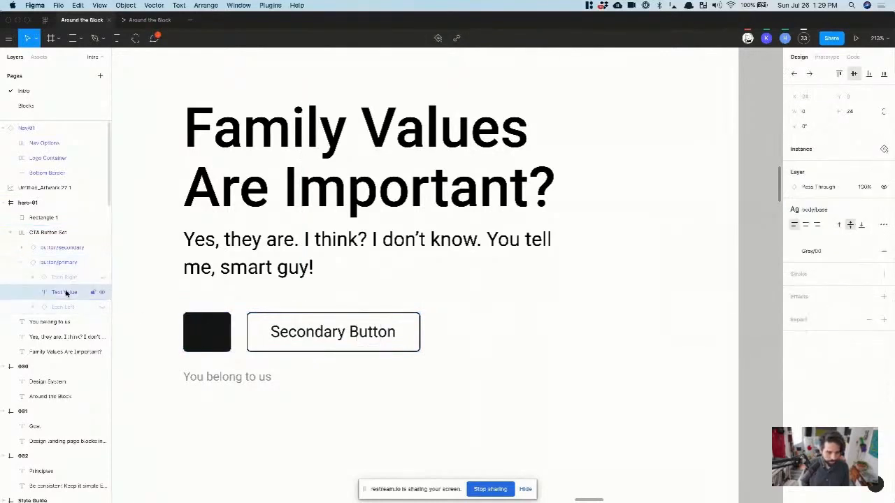
text(Become a Mem)
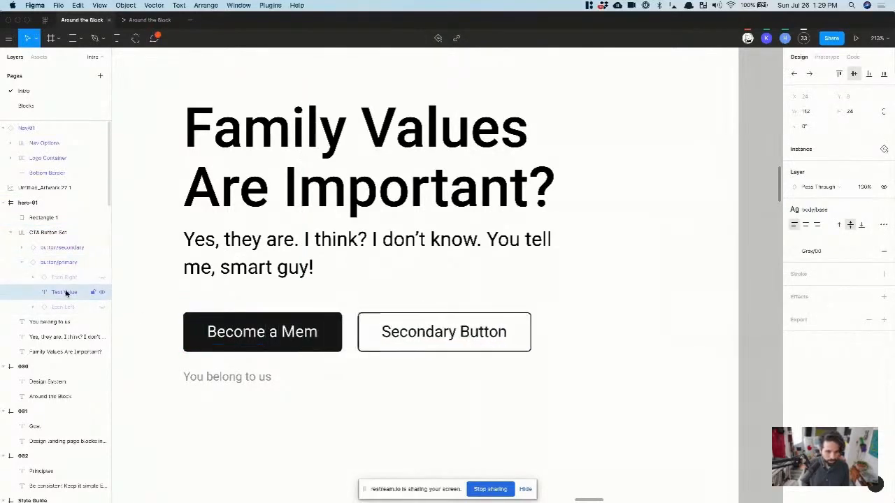
text(be)
key(BackSpace)
text(ber)
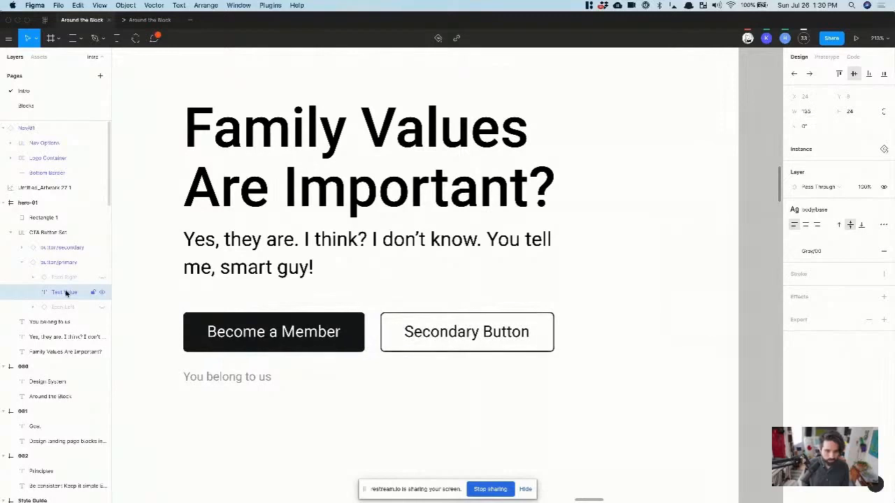
key(Escape)
- Replace the secondary button's text with "Newsletter"
double_click(438, 331)
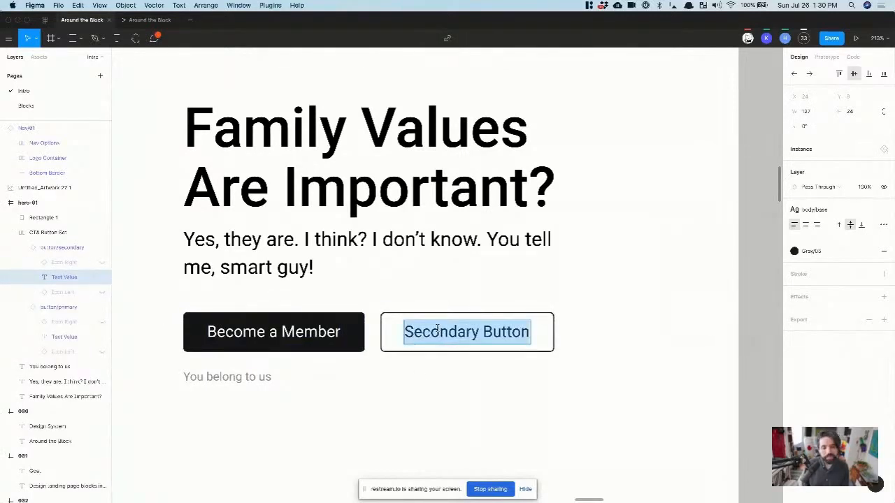
text(N)
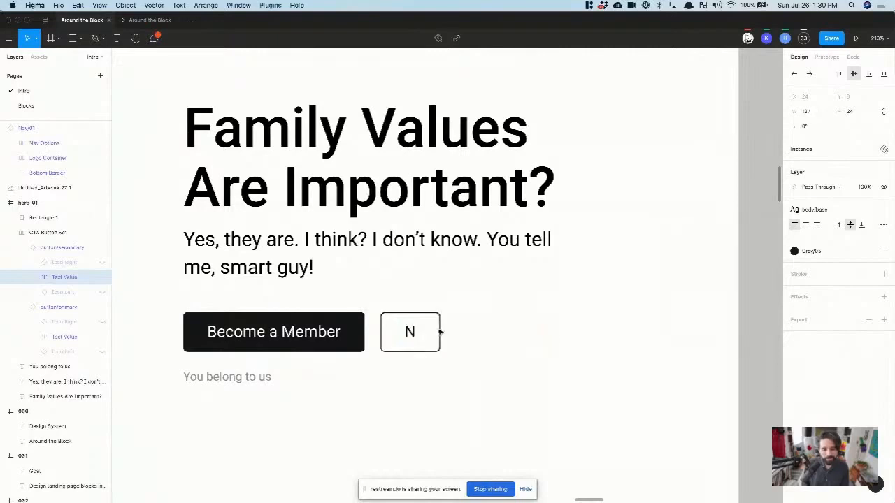
text(ewsletter)
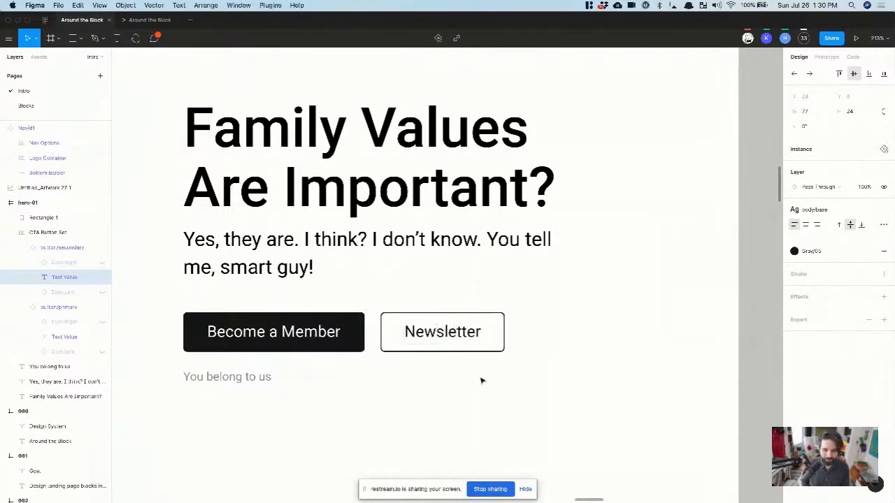
- Extend the small grey label under the CTA buttons to read "You belong to us. Yes. For realz!"
click(466, 387)
scroll(467, 386, down, 5)
scroll(466, 385, right, 2)
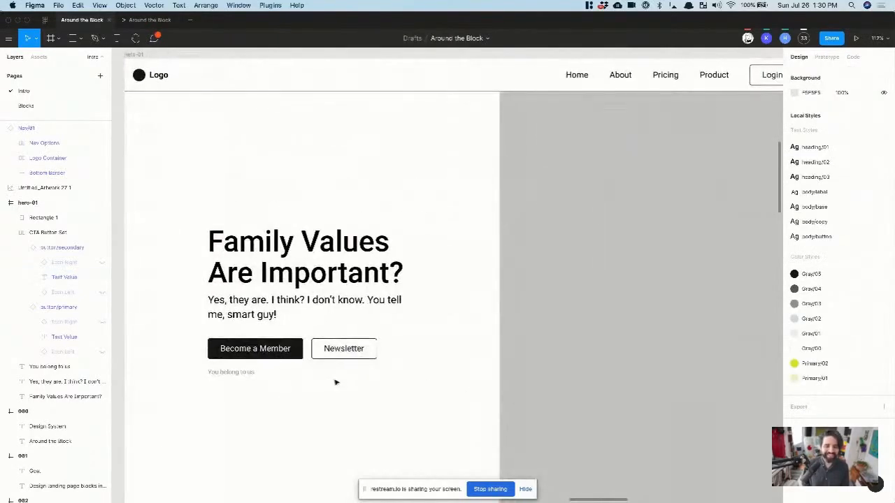
click(224, 377)
double_click(228, 374)
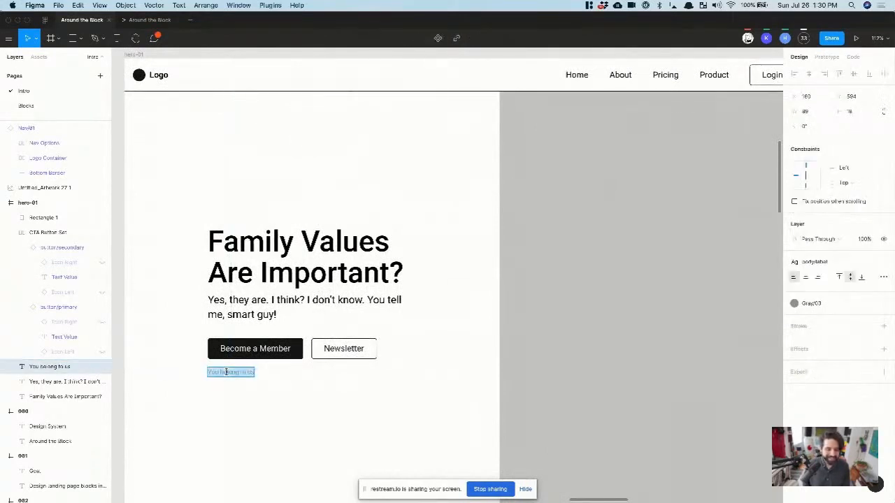
key(Right)
text(. Yo)
text(s. F)
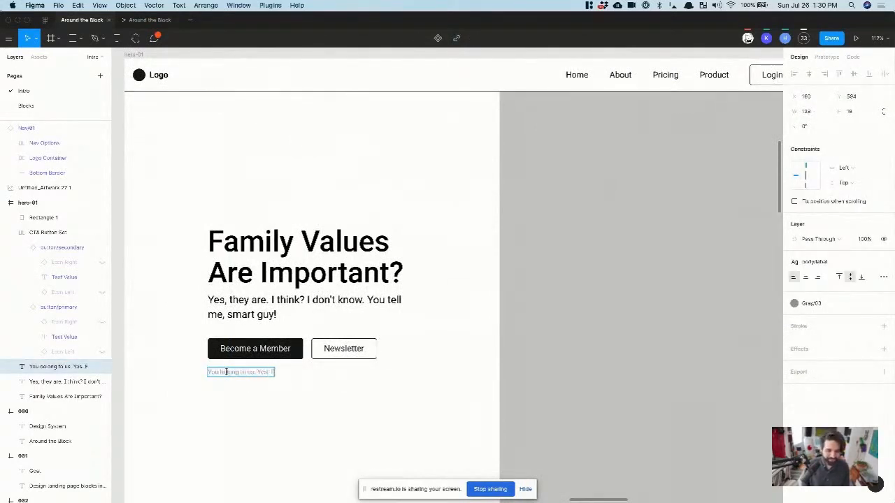
text(or realz!)
click(394, 407)
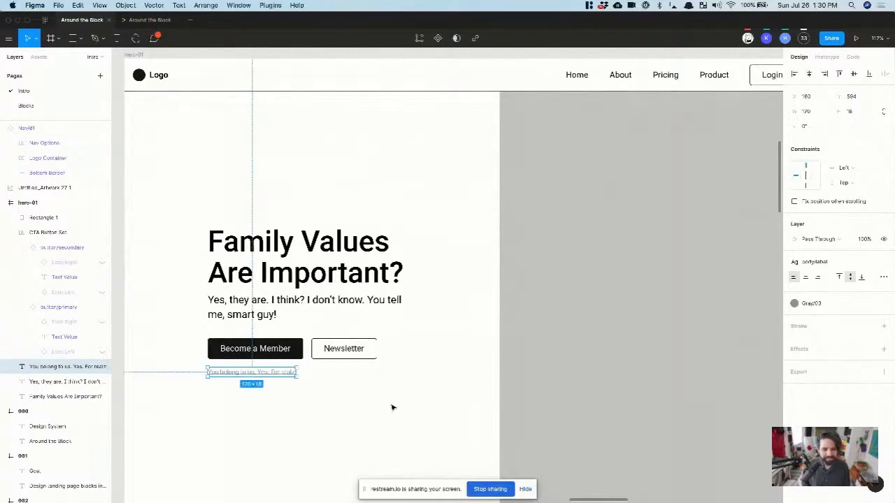
click(393, 407)
- Group hero-01's heading, copy, CTA Button Set and label, and centre the group vertically in the frame
scroll(393, 407, down, 4)
scroll(393, 407, right, 2)
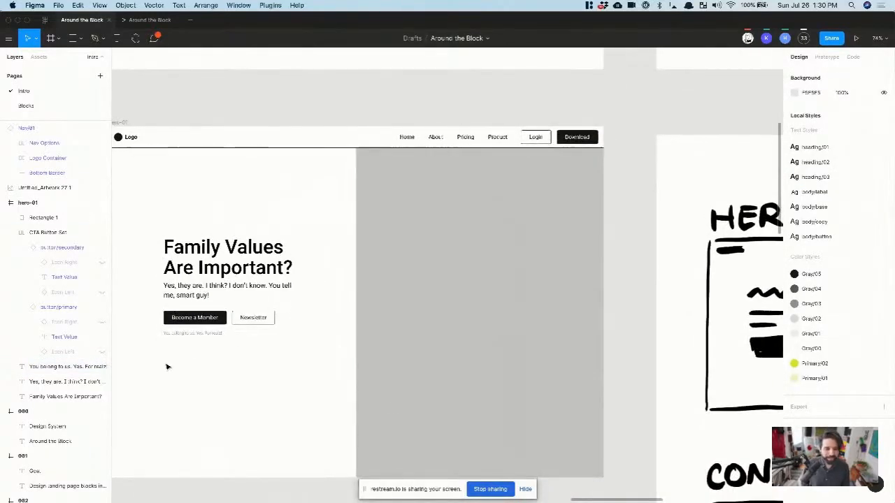
click(192, 333)
drag(152, 367, 345, 224)
key(ctrl+g)
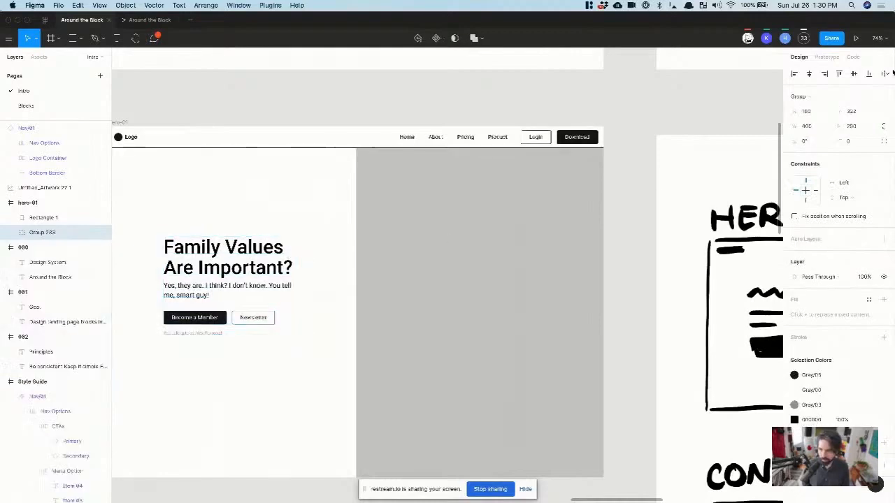
click(854, 74)
scroll(385, 219, left, 1)
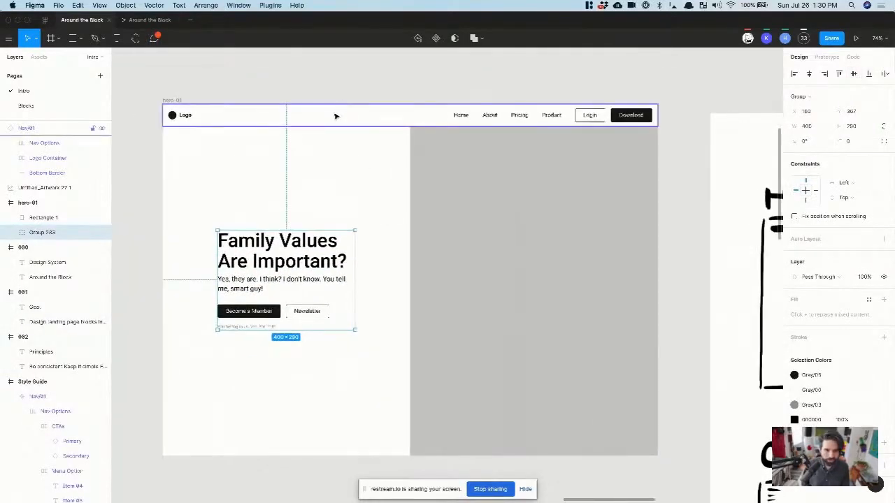
- Hide the Bottom Border layer of the Nav/01 instance above hero-01
click(333, 114)
key(shift+2)
key(Escape)
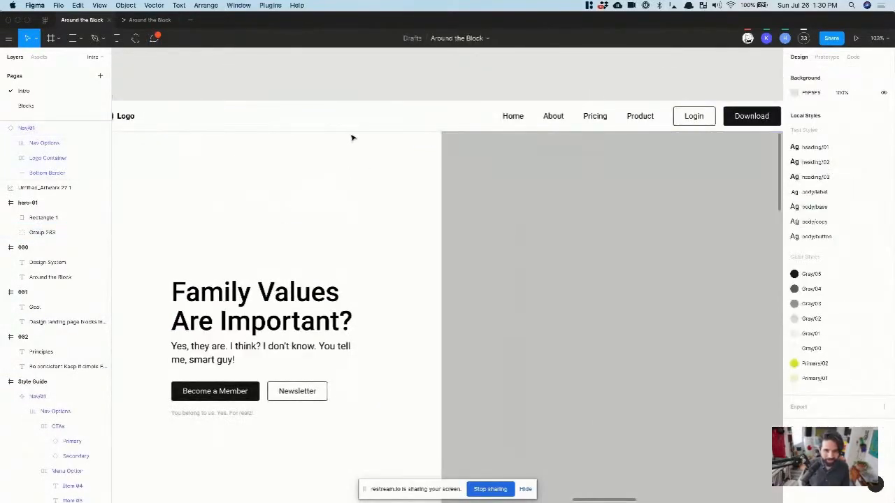
click(351, 134)
key(Escape)
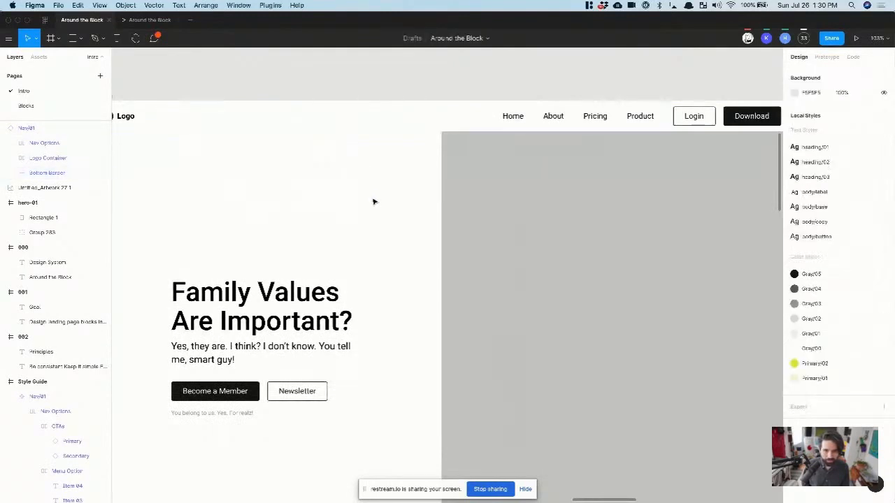
click(569, 202)
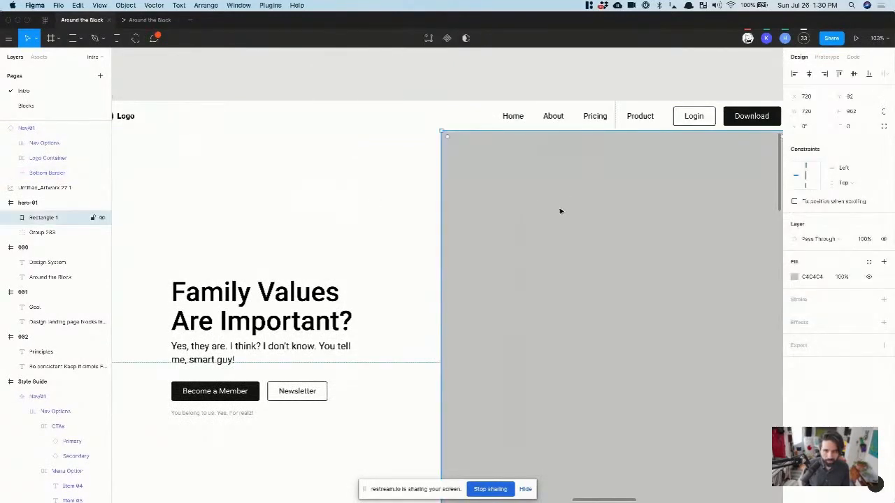
click(400, 135)
key(Escape)
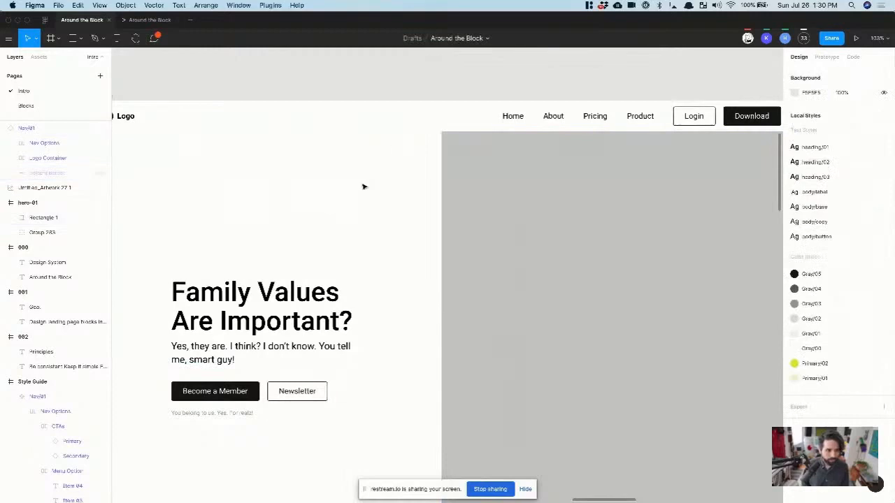
- Extend the grey placeholder rectangle up to the top edge of hero-01, making it 720 × 1024
scroll(363, 187, down, 5)
click(476, 176)
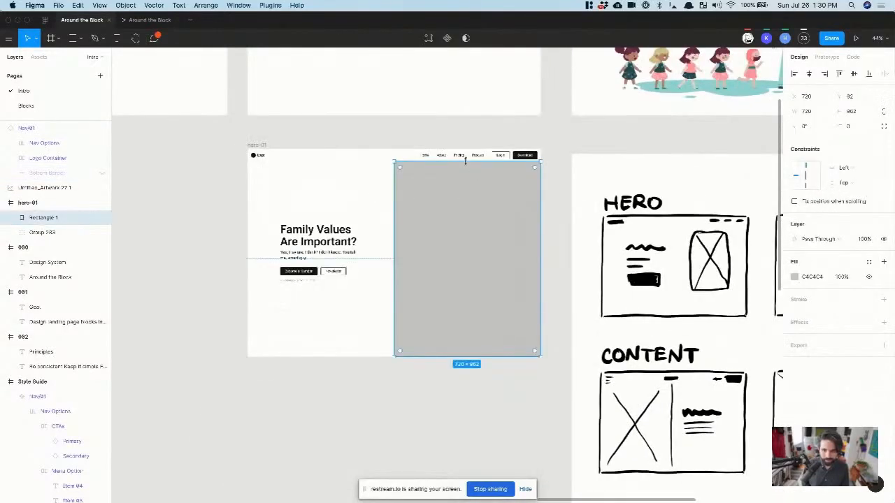
drag(464, 161, 465, 148)
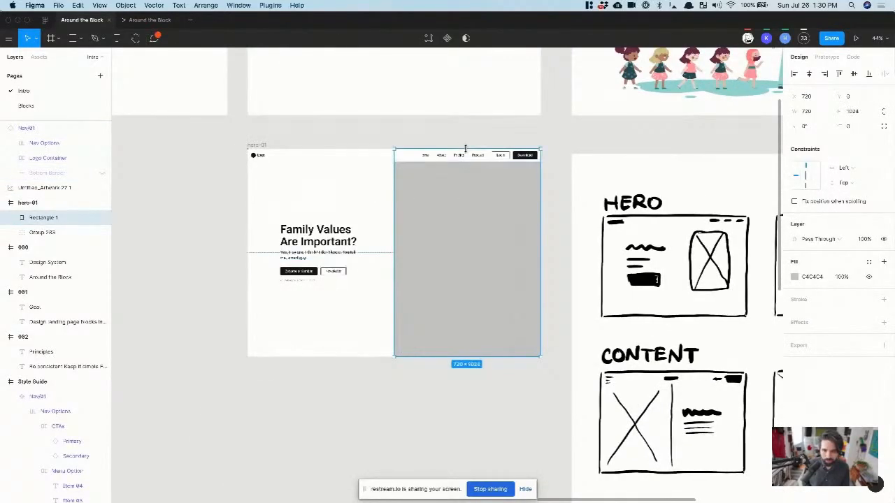
- Remove the Gray/00 fill from the Nav/01 instance so its background is transparent
click(373, 152)
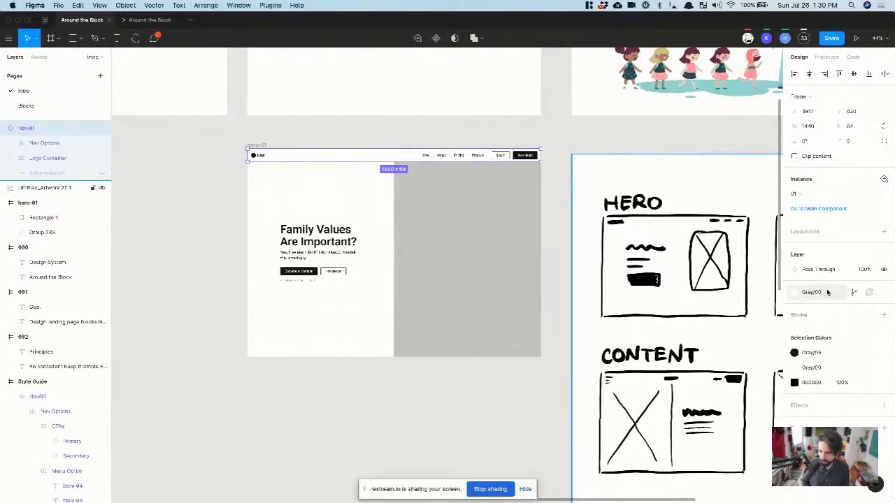
click(885, 293)
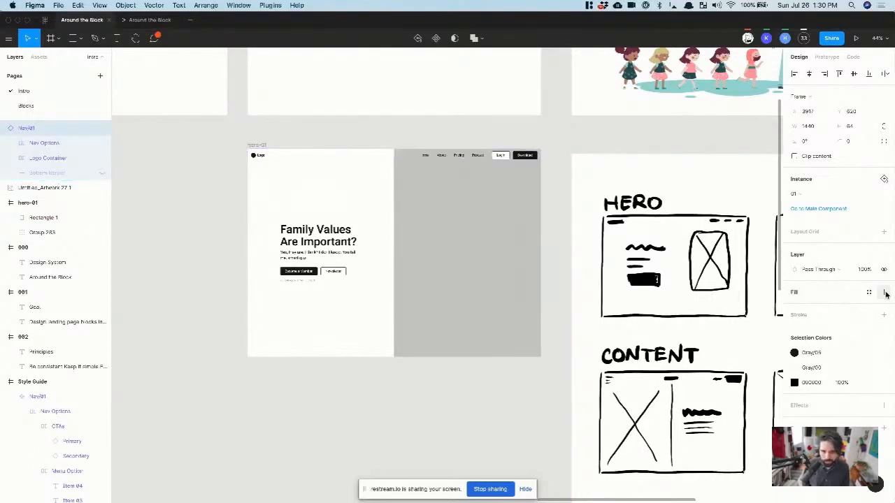
click(356, 187)
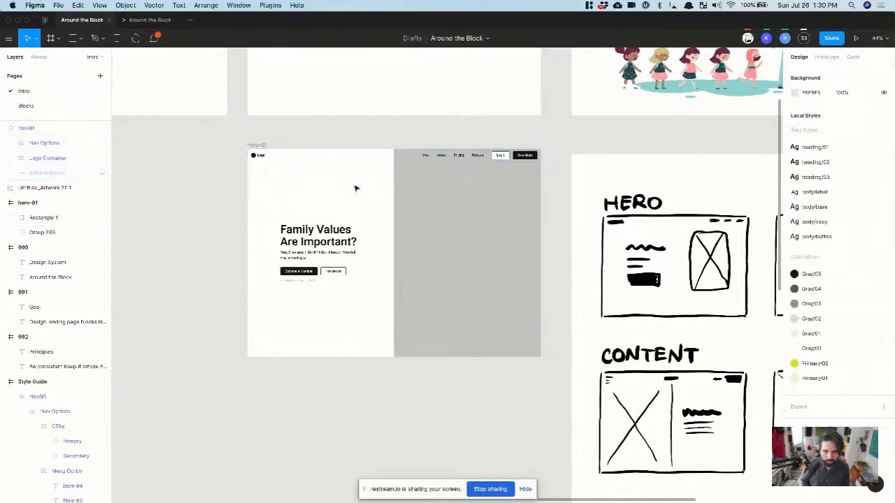
click(342, 151)
scroll(340, 152, up, 3)
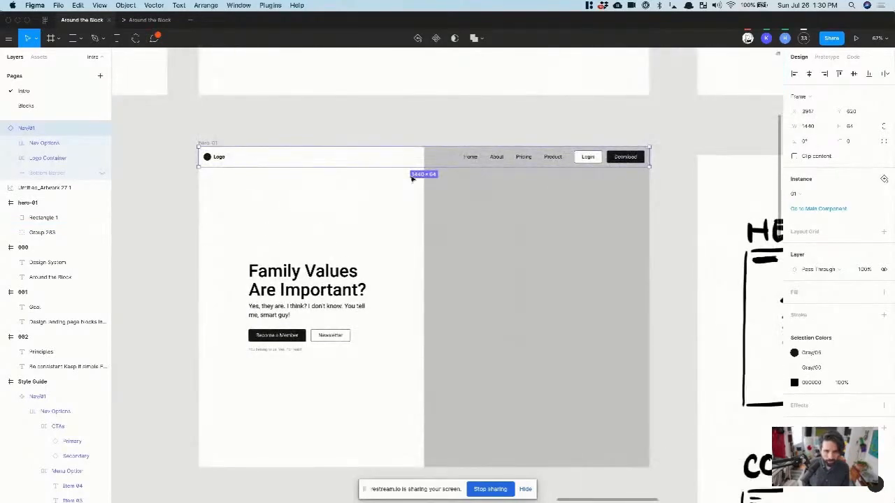
- Launch the Blush plugin with the grey placeholder rectangle selected and bring up its list of illustration collections
scroll(412, 179, right, 3)
click(475, 239)
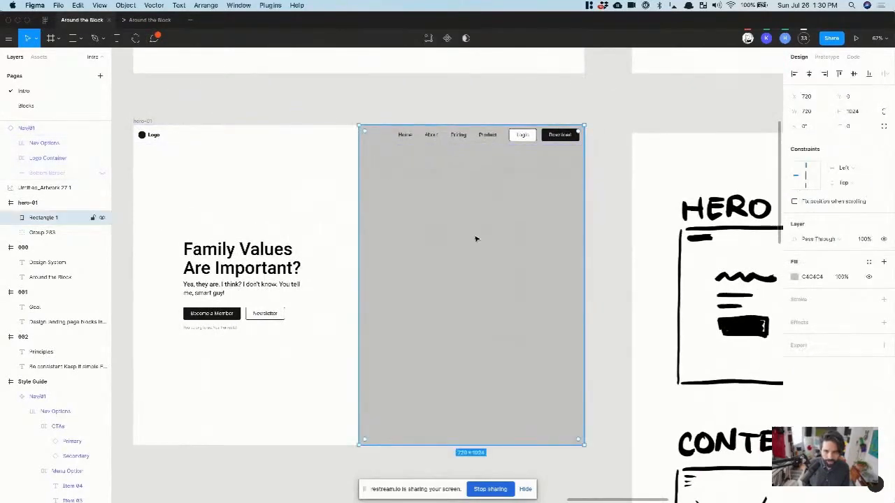
key(alt+super+p)
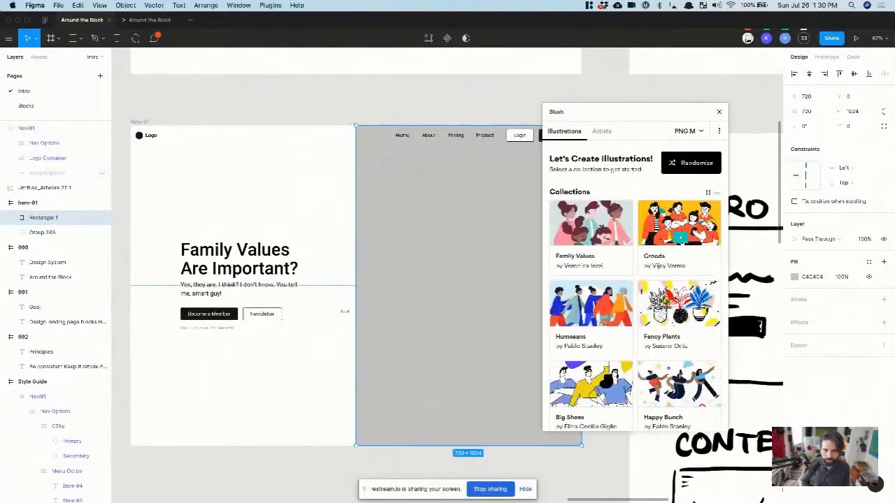
scroll(396, 221, right, 3)
click(580, 323)
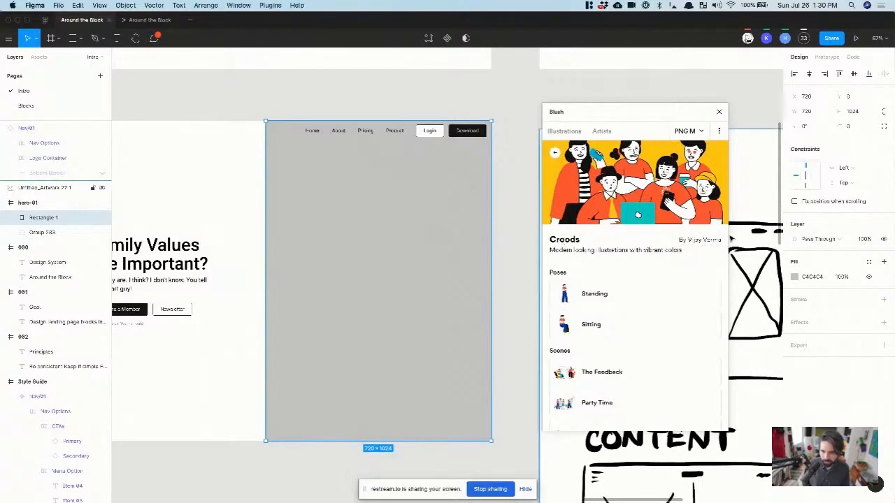
click(561, 134)
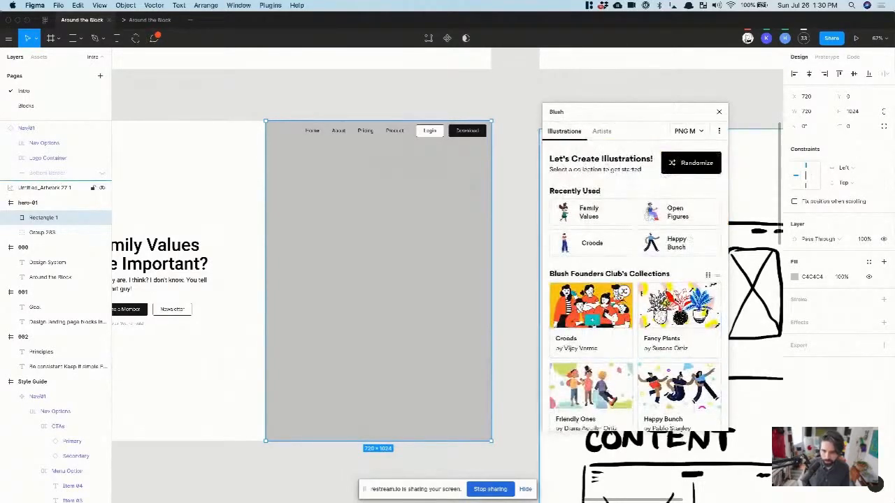
- Fill the placeholder rectangle with the "Keeping in Touch" comp from the Family Values illustration collection
scroll(619, 297, down, 10)
scroll(619, 296, down, 5)
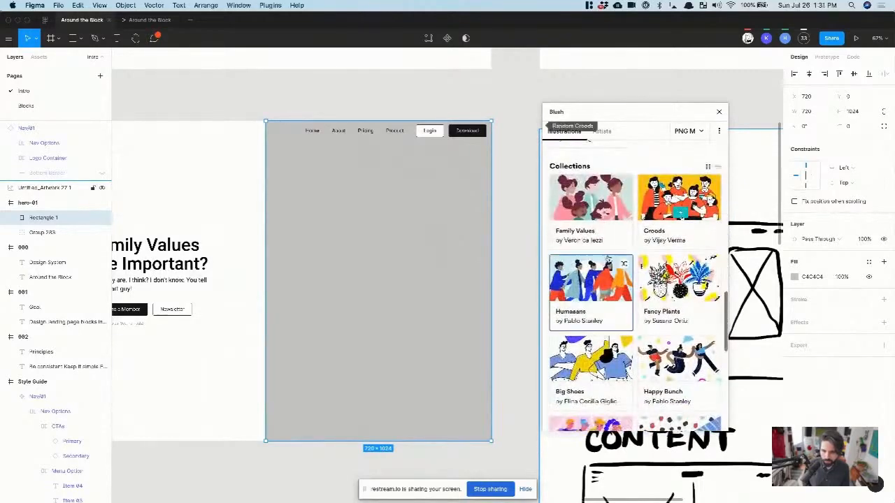
click(594, 210)
scroll(629, 293, down, 8)
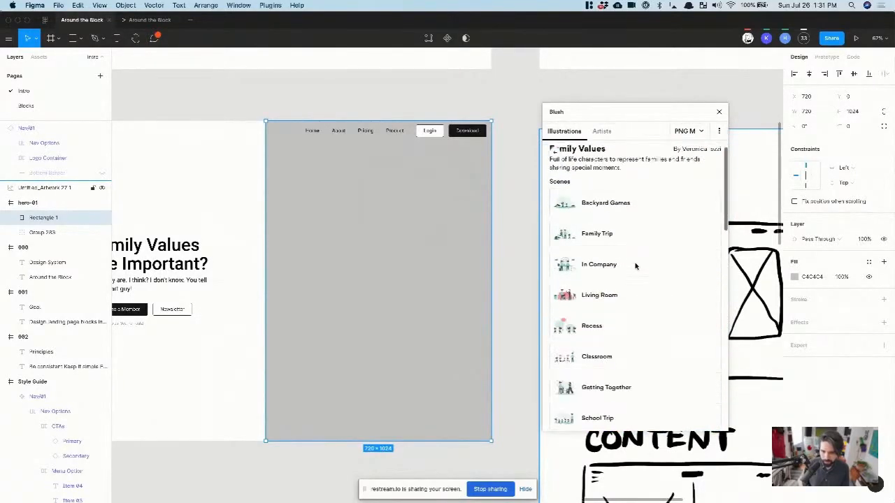
scroll(635, 266, down, 10)
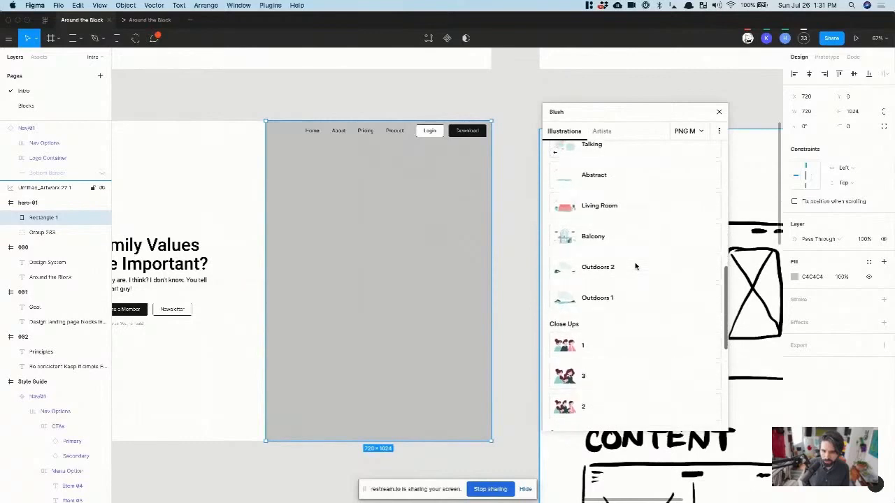
scroll(636, 266, down, 1)
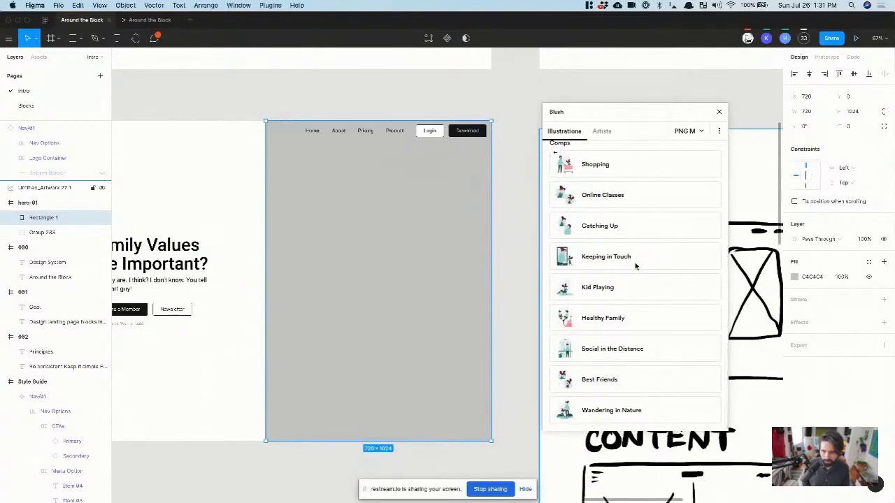
scroll(635, 266, up, 3)
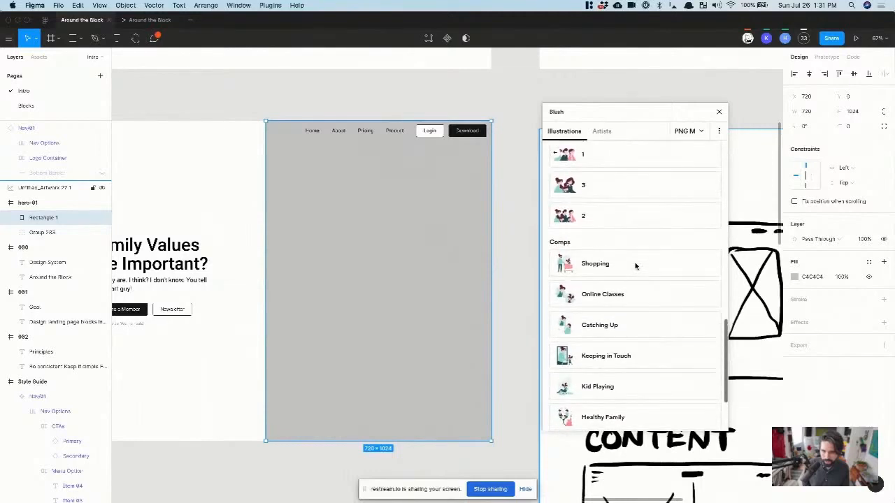
scroll(635, 266, down, 2)
click(615, 300)
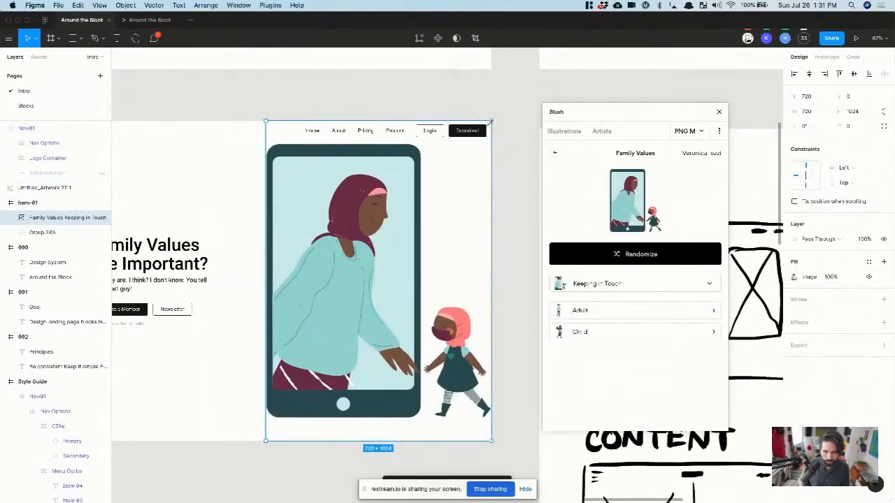
- Scale the phone illustration down proportionally to about 588 × 836 and shift it left to about X 755
drag(490, 122, 470, 151)
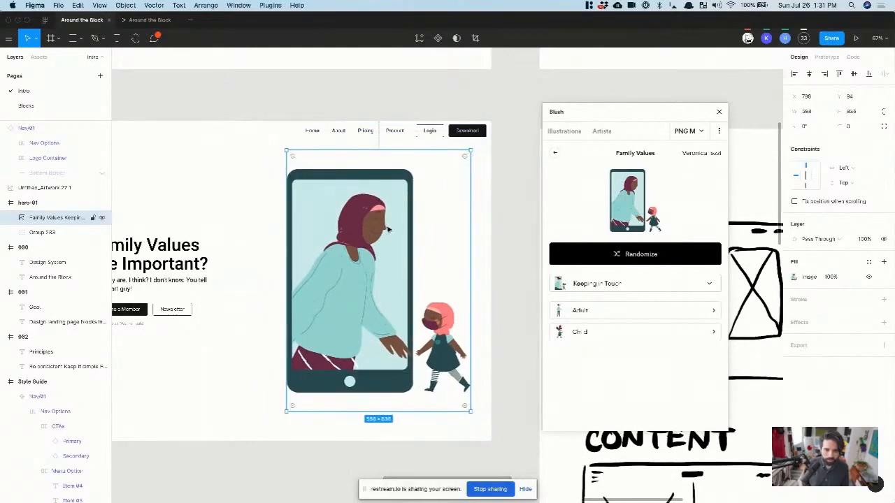
drag(388, 229, 378, 229)
scroll(278, 233, left, 5)
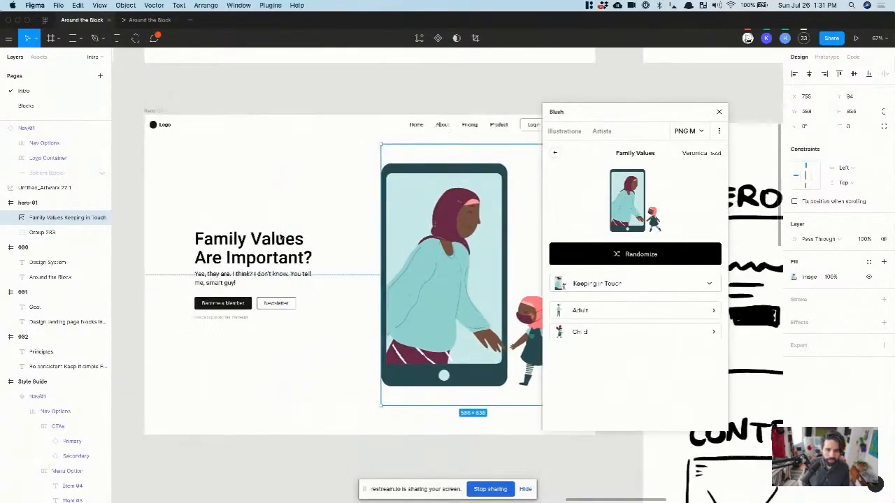
scroll(338, 242, down, 3)
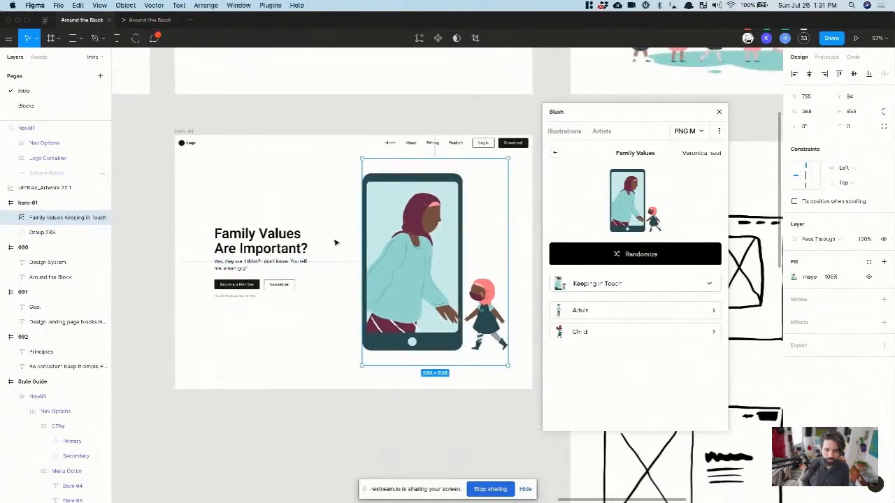
- Move the Blush window clear of hero-01 and change the illustration's Adult head to Big Bun
drag(608, 115, 667, 116)
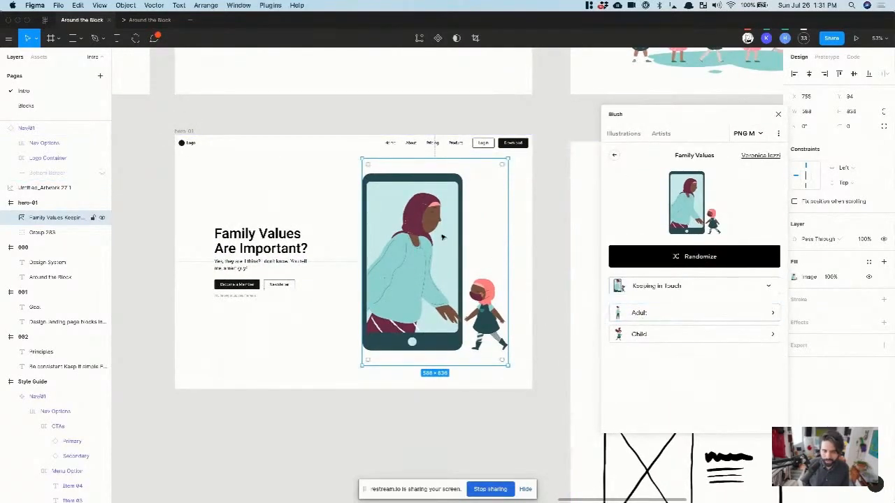
click(677, 314)
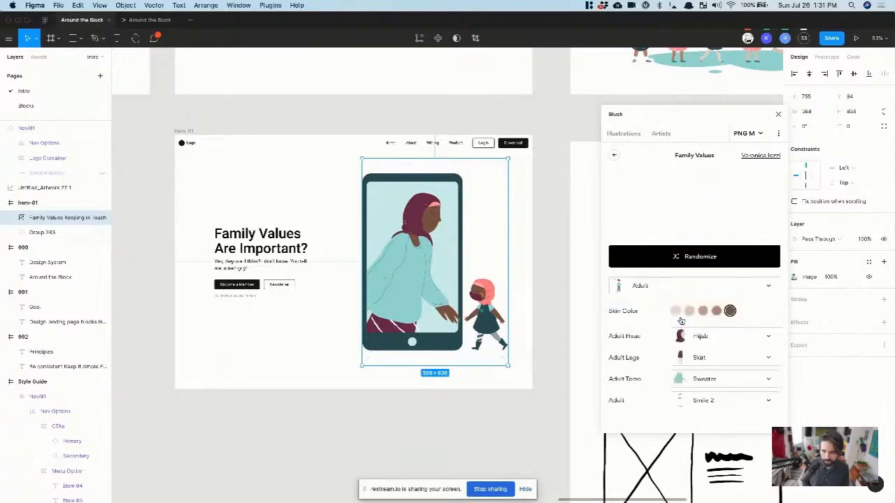
click(723, 338)
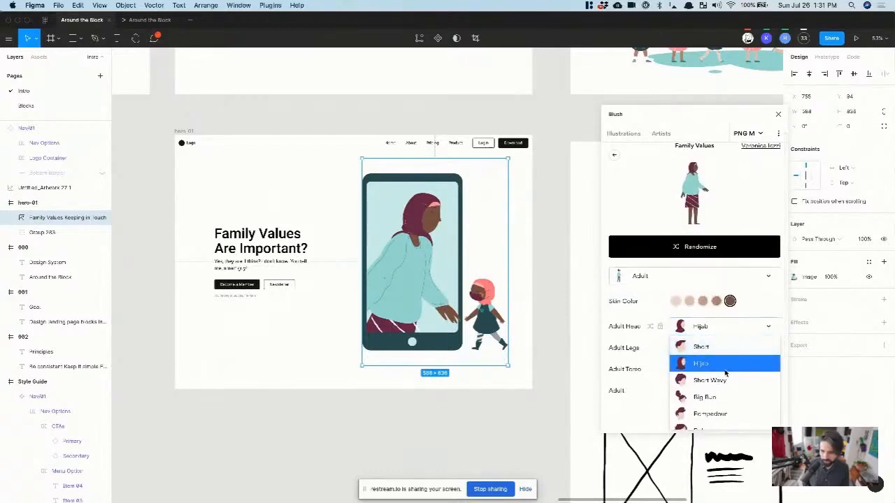
click(723, 395)
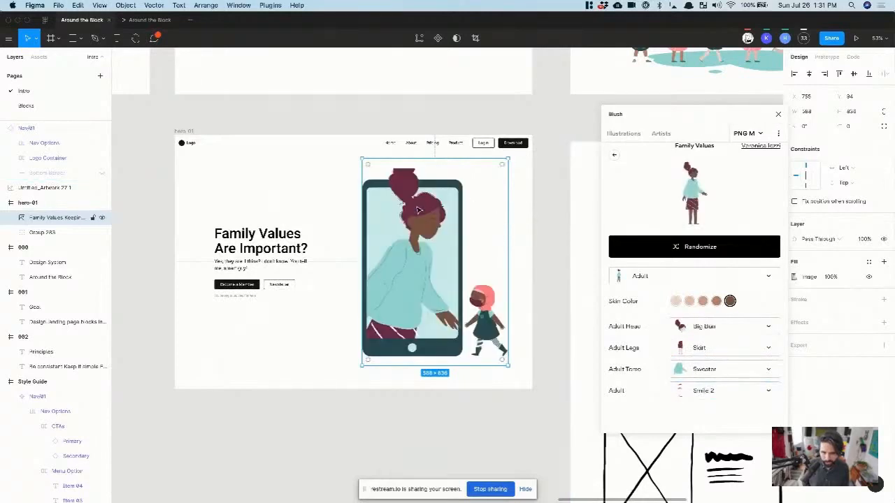
scroll(418, 214, up, 2)
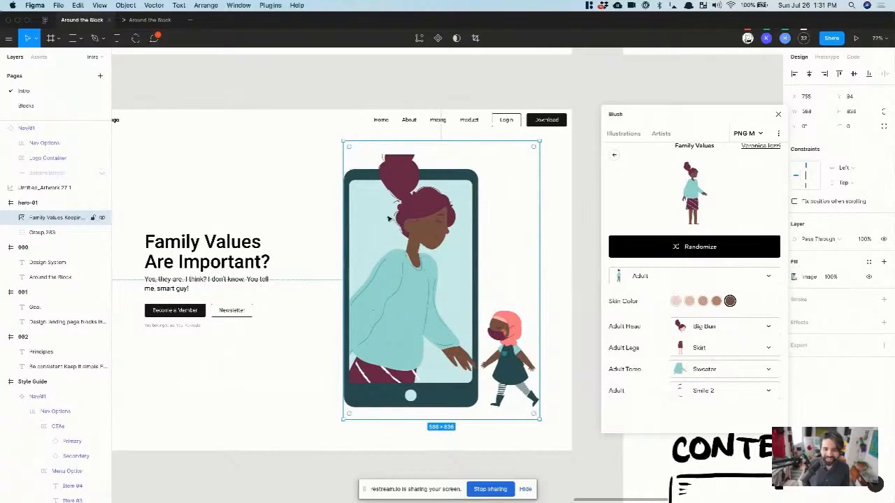
- Inspect the adult's head up close and switch the illustration's Blush output format to SVG
scroll(388, 218, up, 8)
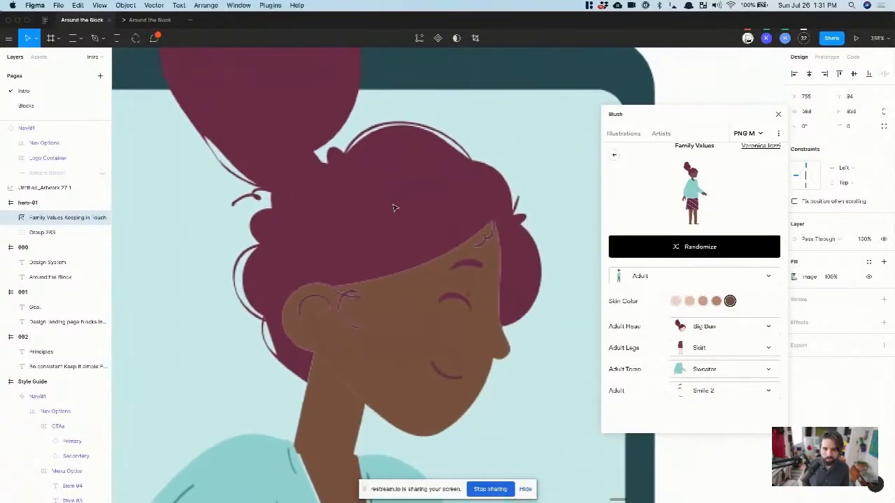
scroll(450, 172, up, 3)
scroll(449, 165, down, 5)
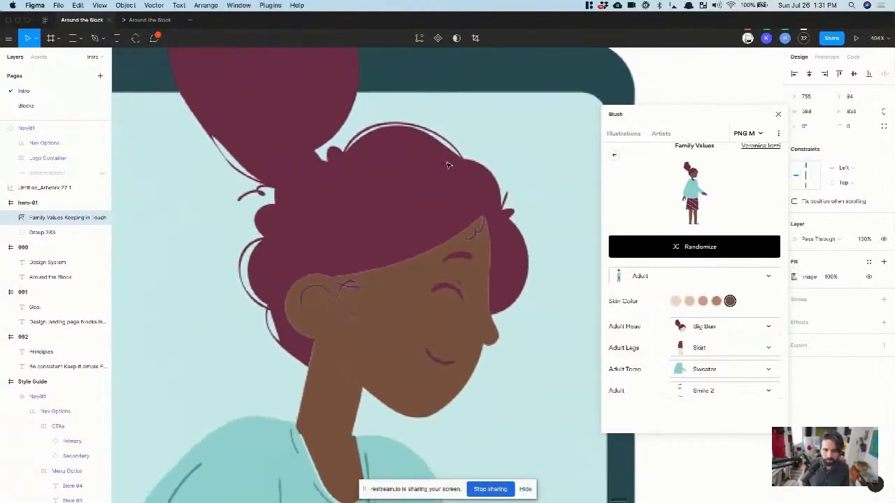
click(746, 133)
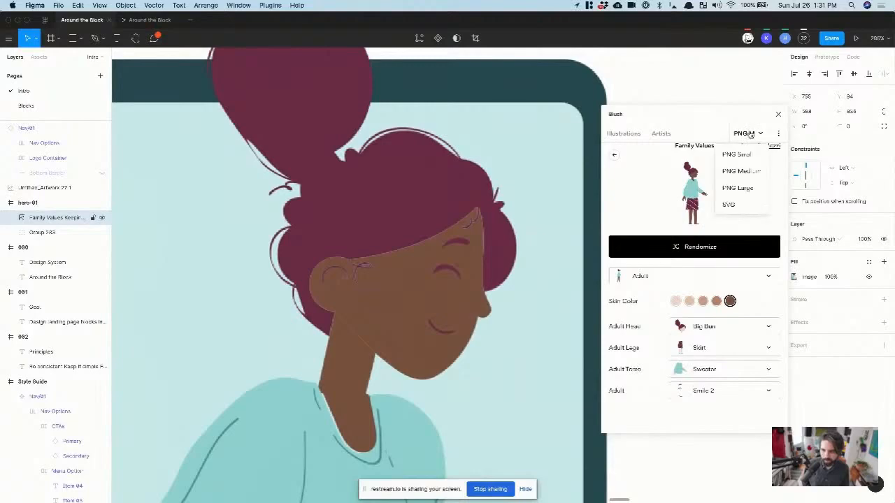
click(738, 205)
scroll(428, 227, down, 10)
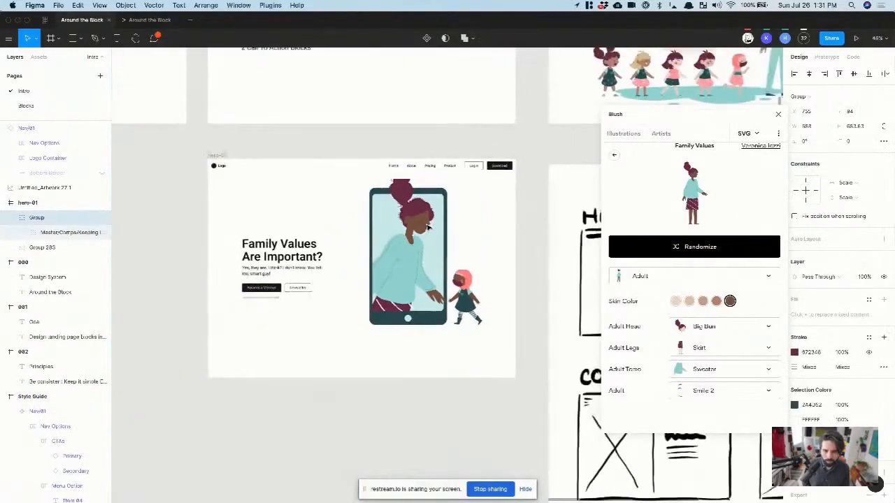
scroll(396, 194, up, 5)
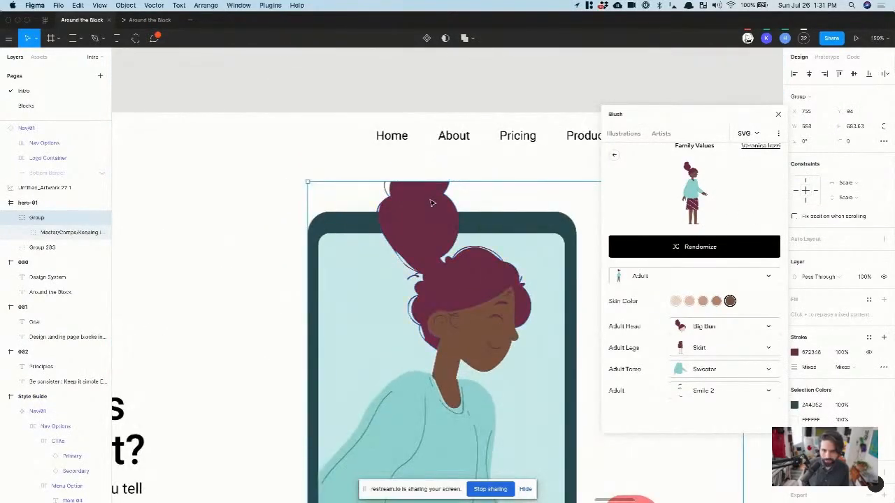
- Move the Blush window aside and select the "keeping in touch" mask group nested inside the illustration's Adult Top group
click(595, 90)
click(375, 266)
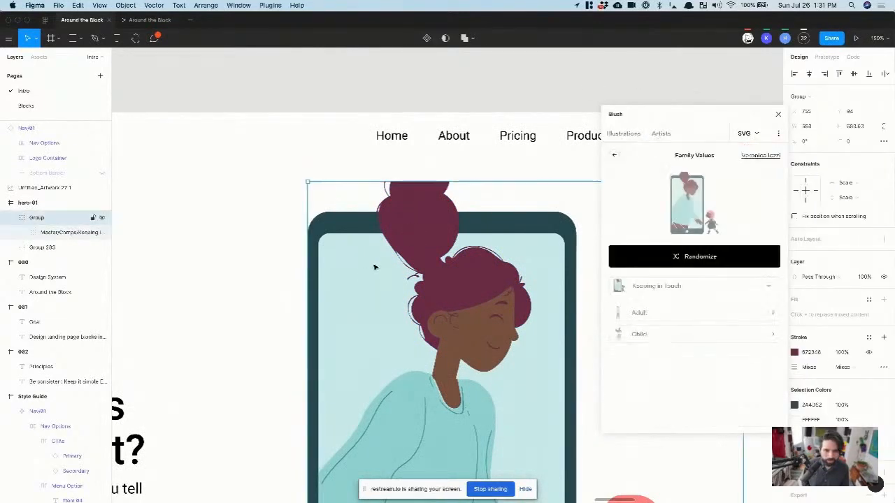
drag(720, 121, 692, 116)
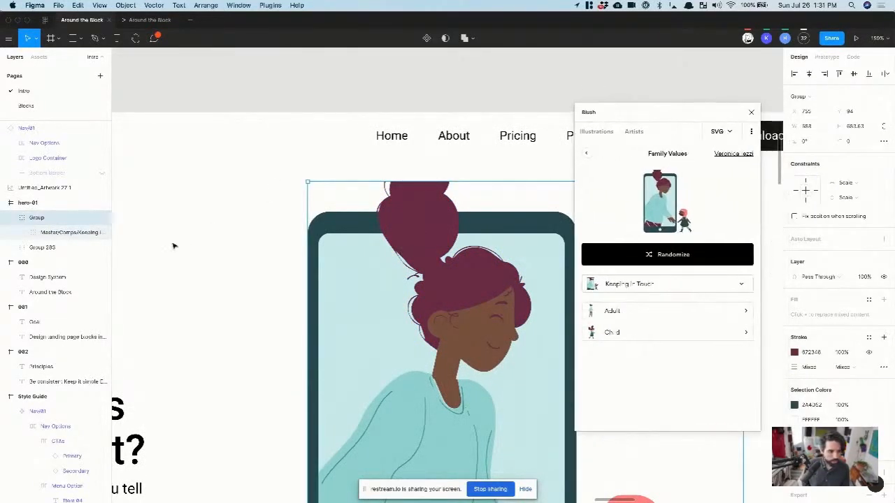
click(58, 233)
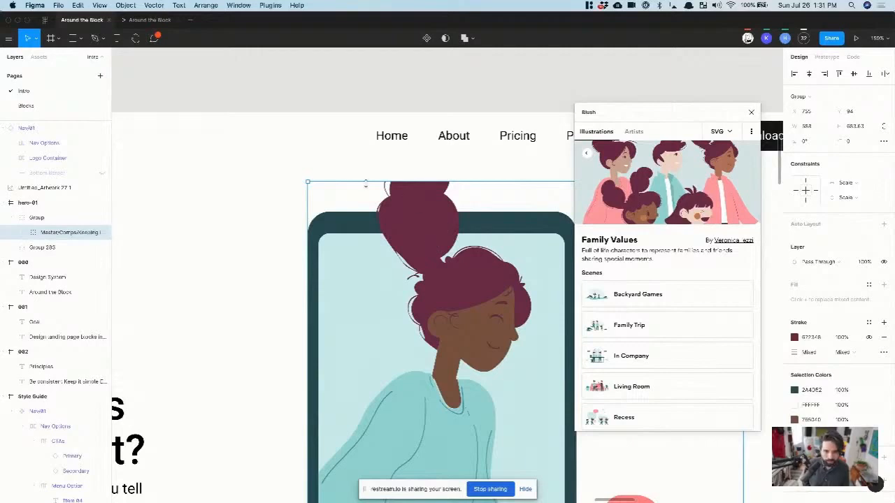
drag(355, 172, 364, 191)
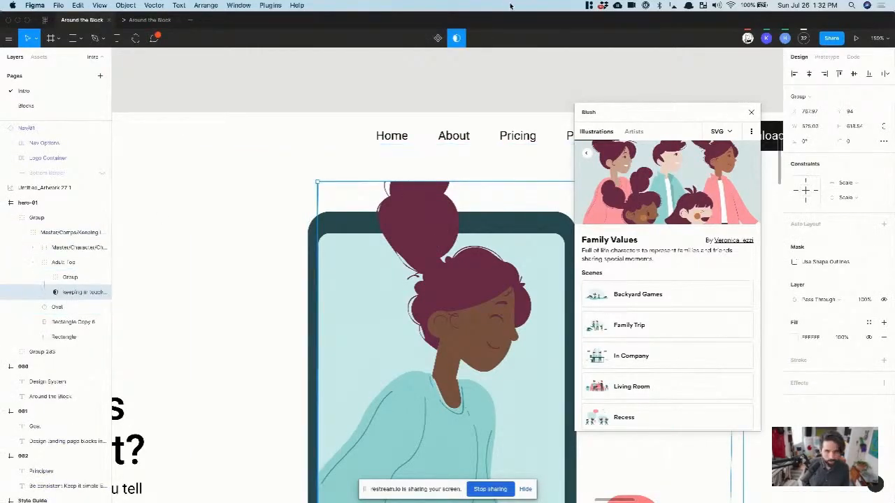
- Try turning off the adult's mask and removing its white fill, and restore the mask
click(455, 39)
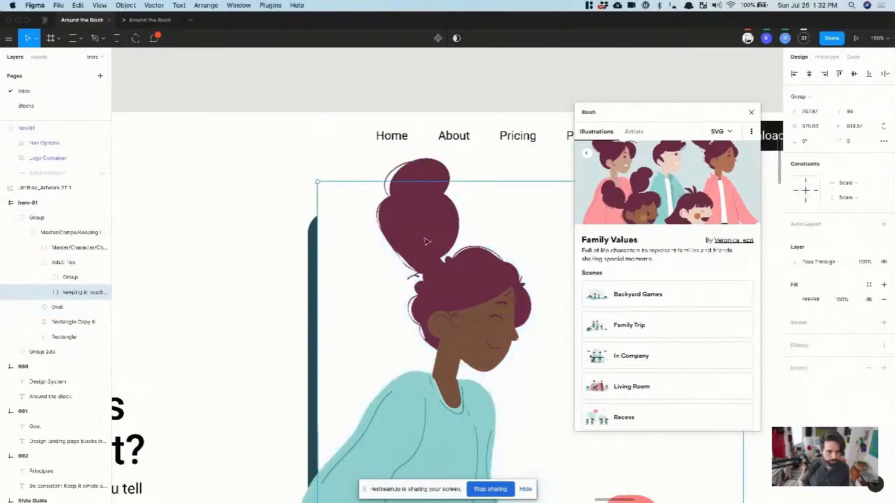
click(883, 299)
scroll(459, 303, down, 5)
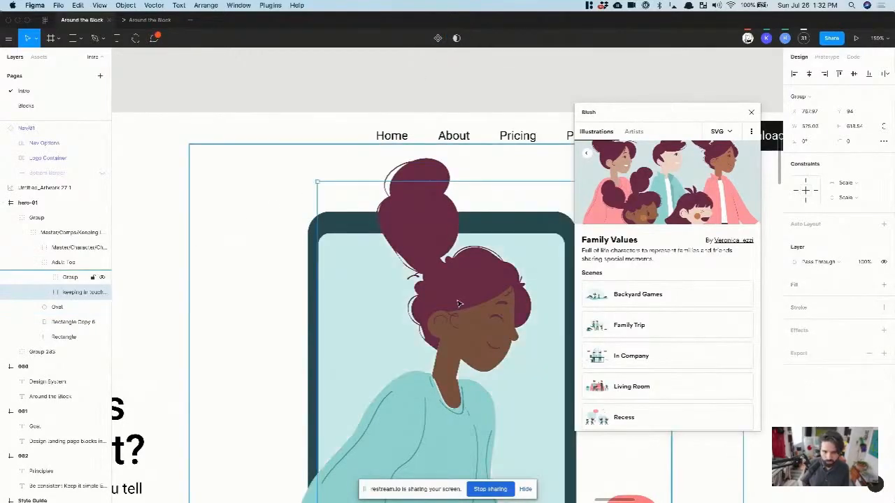
key(ctrl+super+m)
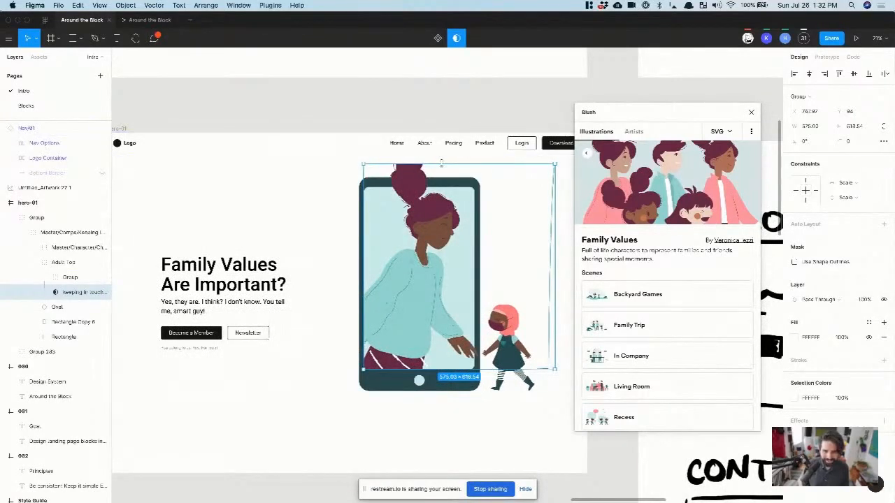
- Extend the adult's mask group upward over the hair bun to 575.03 × 654.54
drag(441, 162, 441, 152)
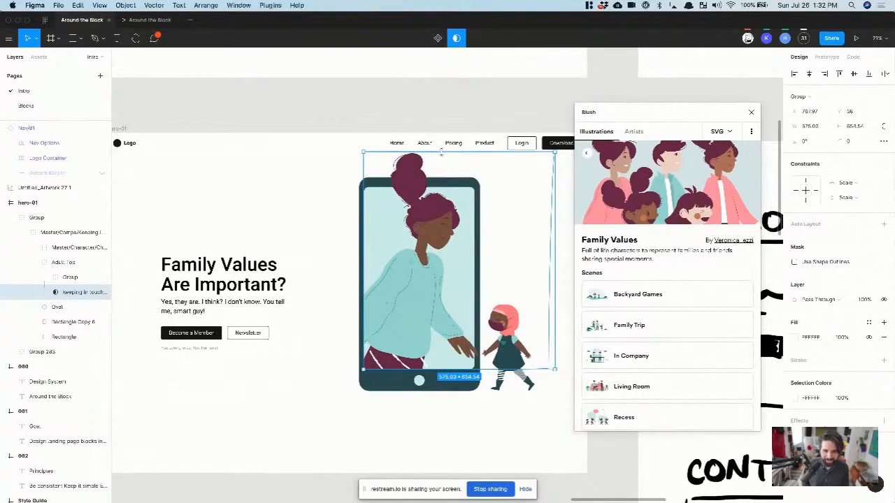
click(303, 408)
- Move the whole illustration group down to Y 143 in hero-01 and scale it up proportionally to 603.52 × 738.63
scroll(303, 404, right, 3)
drag(336, 265, 337, 286)
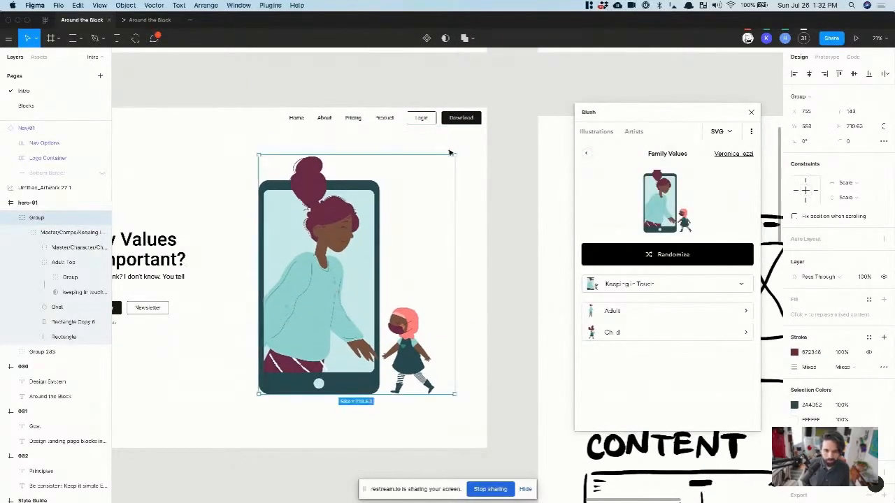
drag(453, 156, 459, 149)
- Change the head of the illustration's Child character to Double Bun in Blush
scroll(397, 257, up, 5)
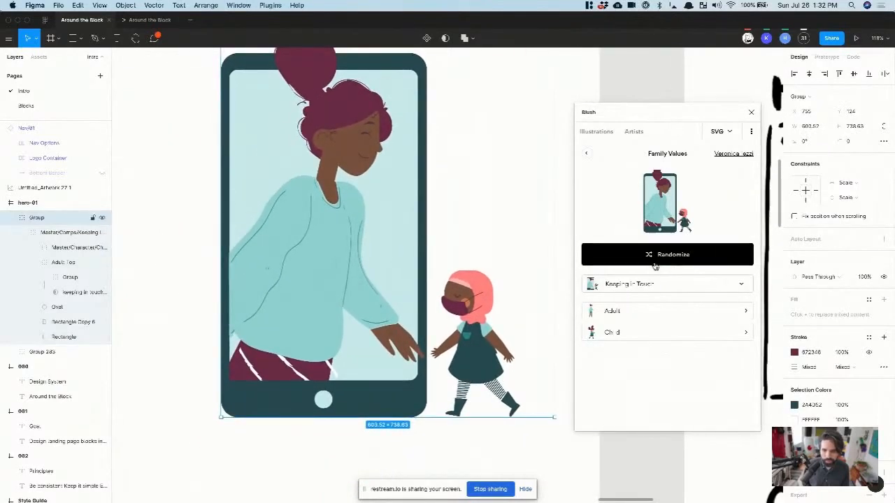
click(625, 338)
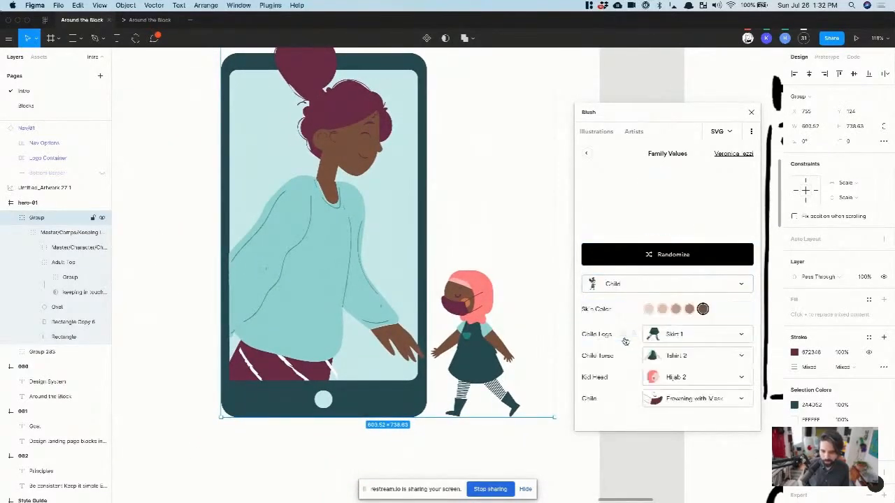
click(669, 381)
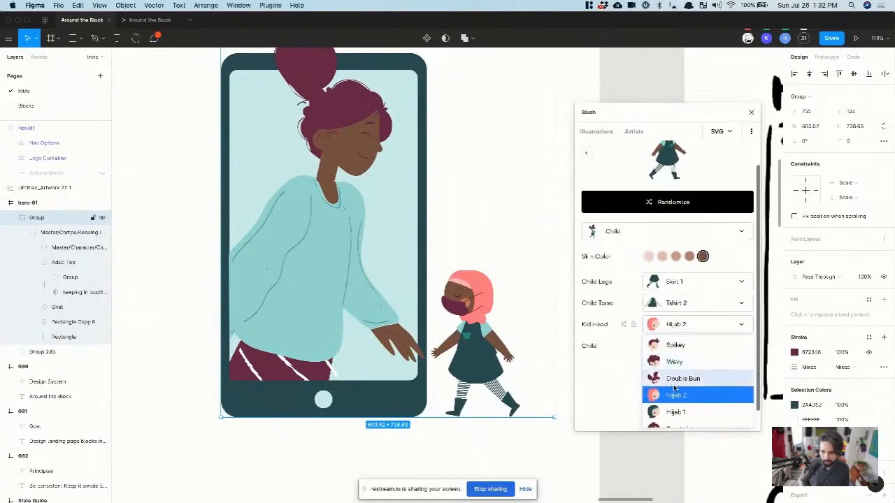
click(678, 379)
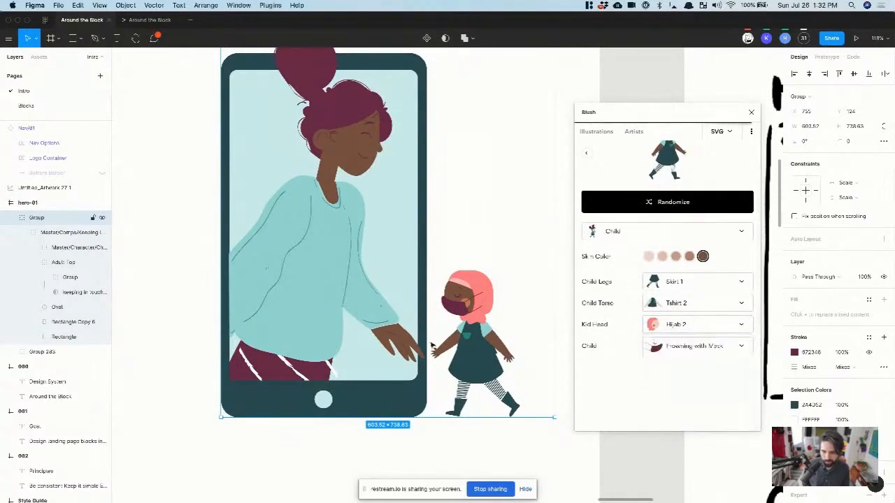
scroll(420, 277, down, 3)
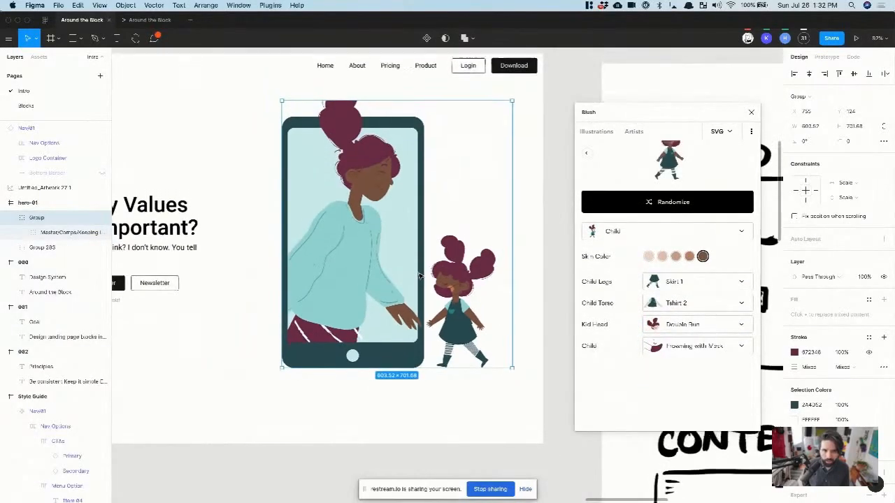
- Find the "keeping in touch" mask group in the regenerated illustration and extend it upward over the adult's bun to 590.21 × 670.88
scroll(313, 99, up, 3)
super+click(356, 122)
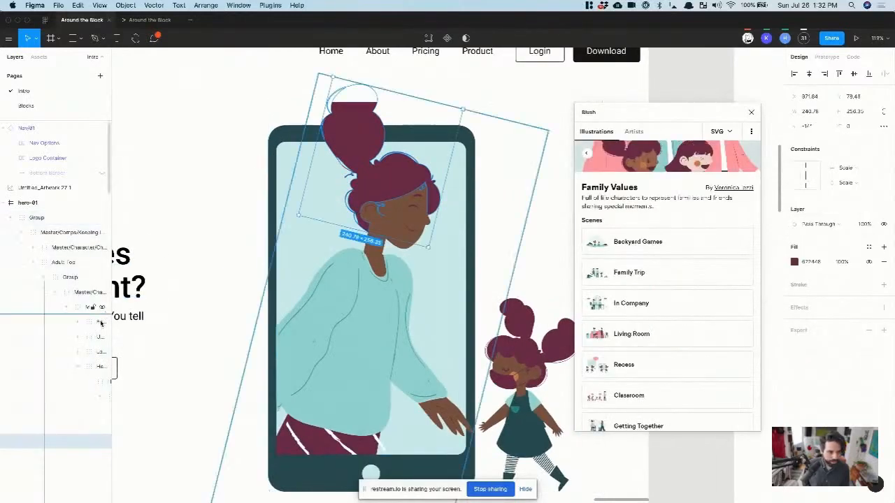
scroll(60, 335, down, 5)
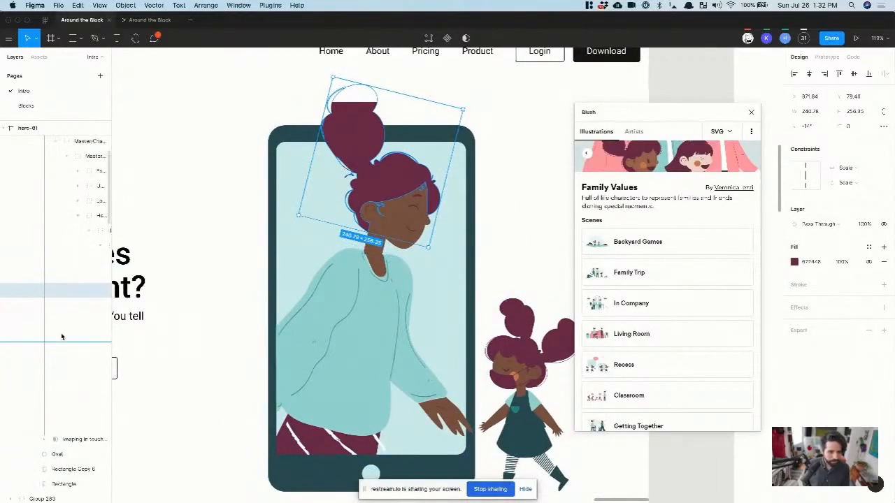
click(297, 106)
click(70, 440)
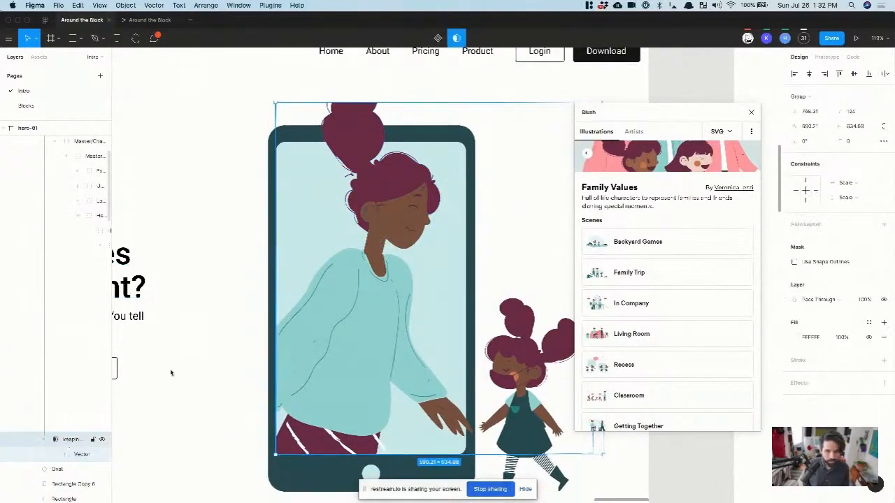
drag(466, 100, 467, 82)
scroll(468, 82, down, 3)
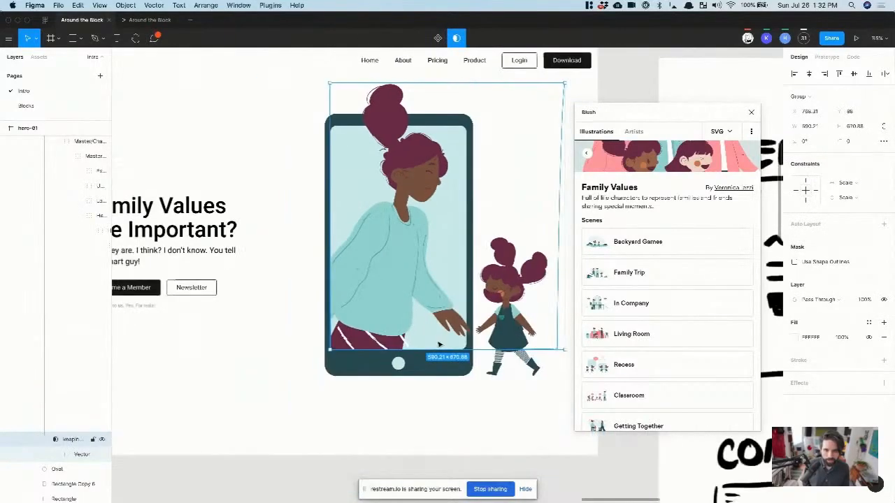
click(442, 453)
- Centre the illustration group vertically within the hero-01 frame
scroll(442, 453, down, 4)
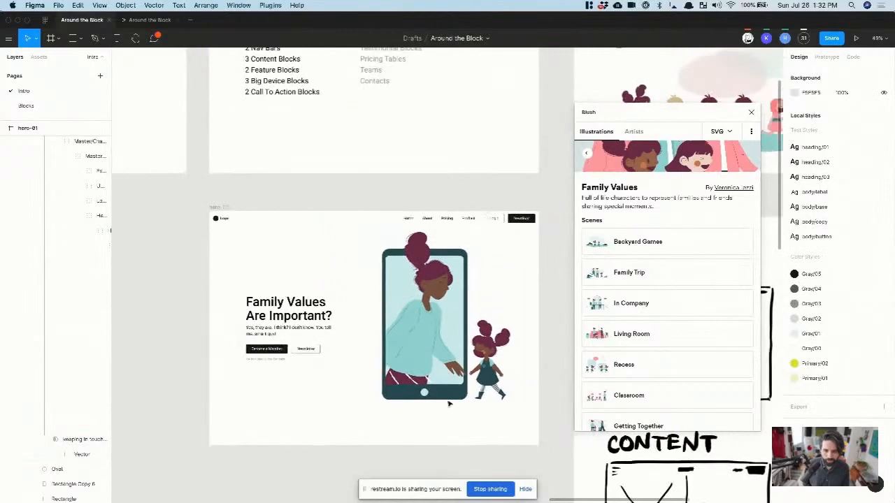
click(451, 353)
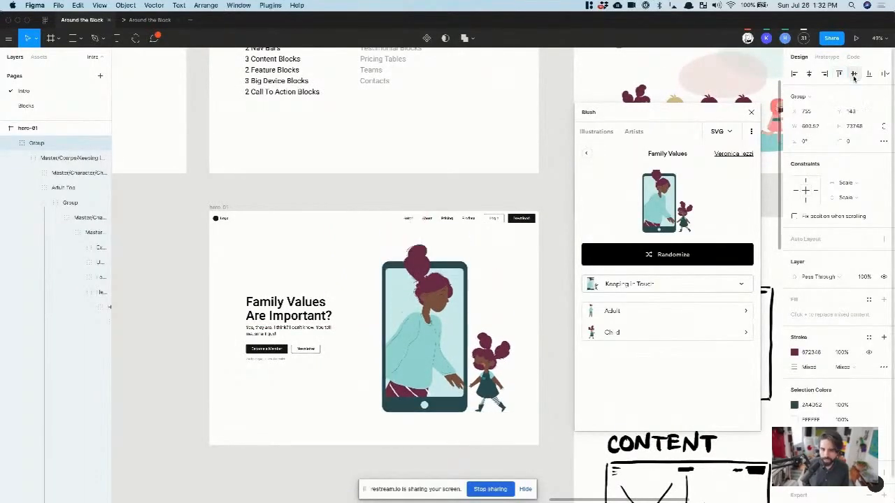
click(305, 198)
- Examine the hand-drawn hero, content, features, device and CTA block sketches, with the Blush window moved off them
scroll(305, 198, down, 5)
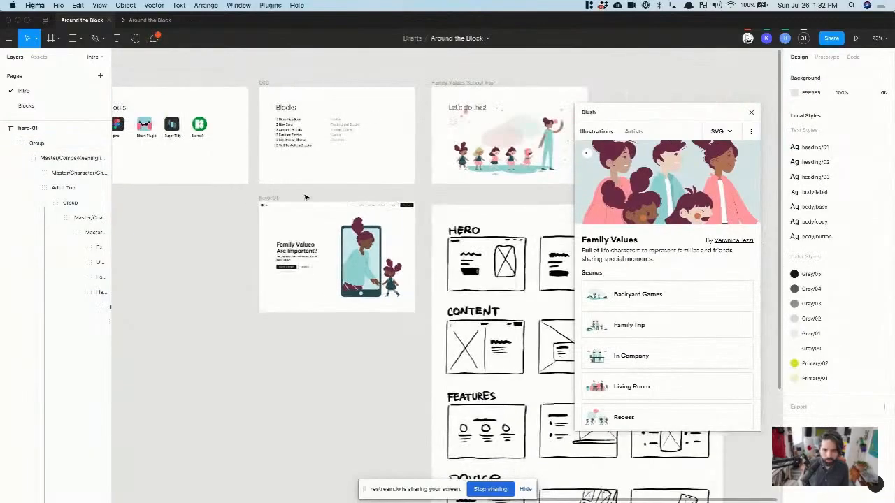
scroll(306, 198, right, 5)
scroll(306, 198, left, 2)
scroll(305, 198, down, 2)
scroll(305, 198, left, 4)
scroll(306, 197, down, 2)
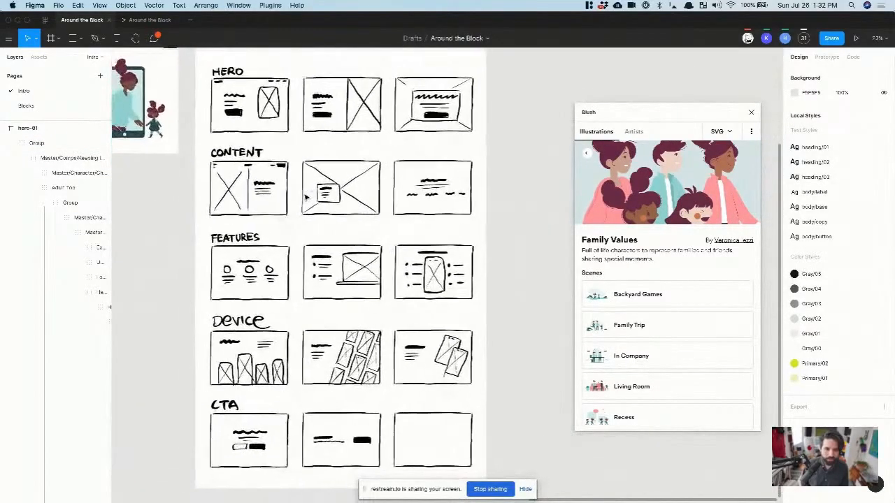
scroll(262, 159, up, 4)
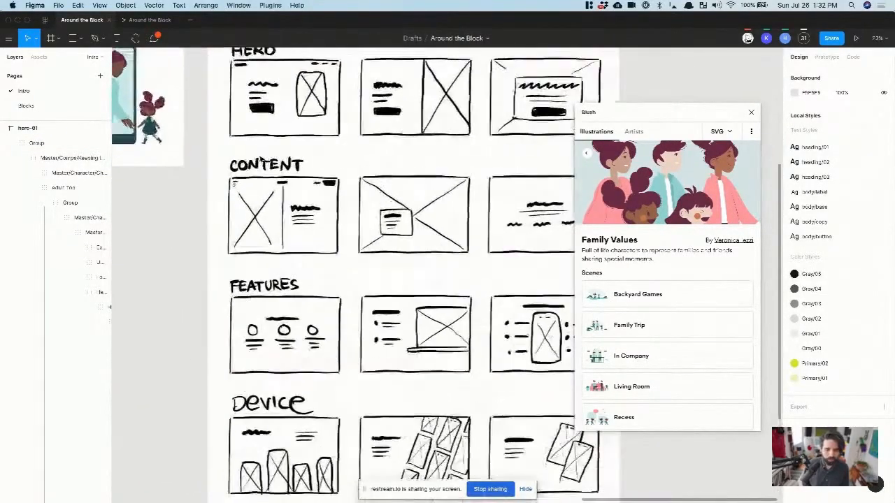
scroll(262, 160, right, 1)
scroll(262, 159, up, 1)
drag(680, 114, 756, 114)
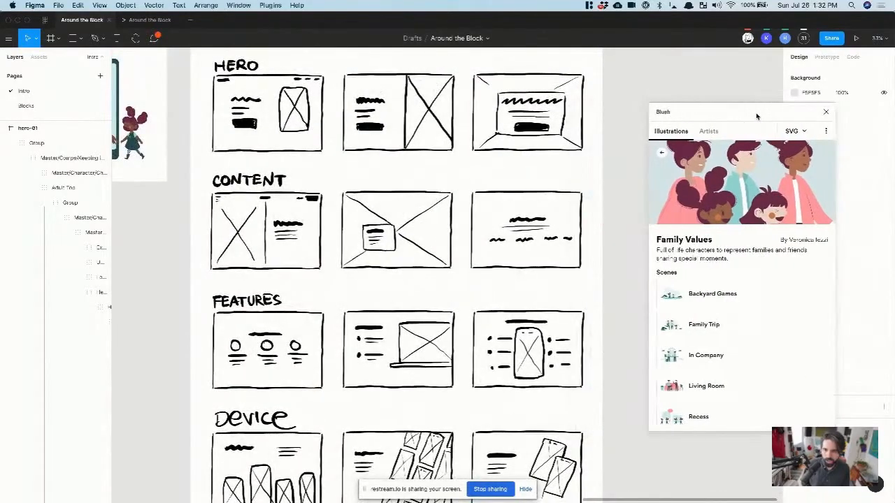
scroll(405, 217, up, 1)
scroll(404, 217, left, 1)
scroll(405, 217, left, 2)
scroll(405, 217, up, 1)
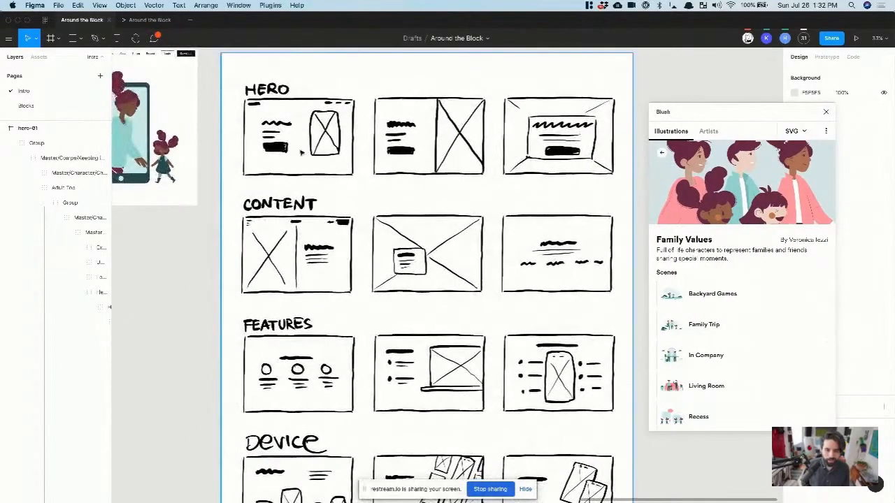
scroll(428, 214, down, 5)
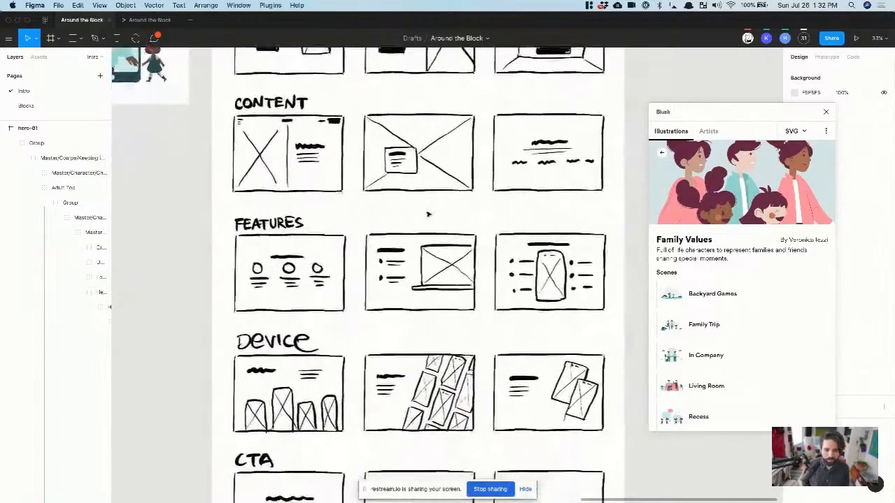
- Examine the hero-01 frame's heading, call-to-action buttons and phone illustration, and compare the frame with the hand-drawn block sketches
scroll(426, 213, up, 5)
scroll(426, 213, left, 5)
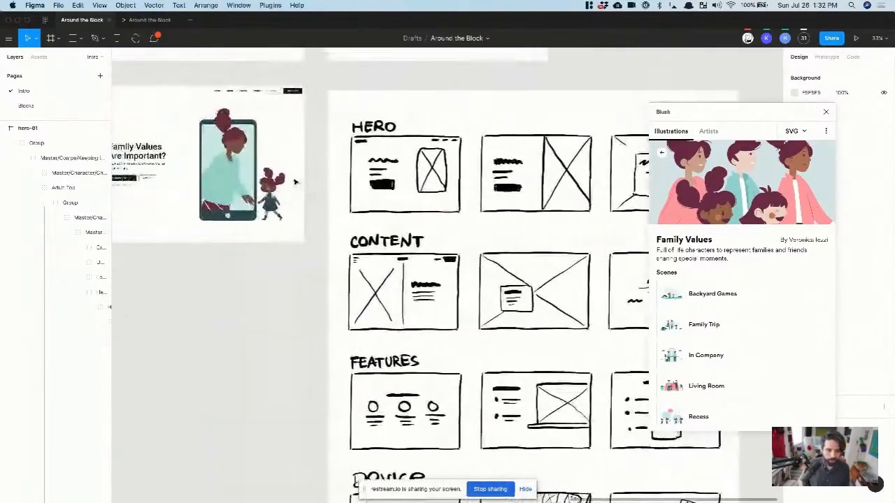
scroll(197, 162, up, 3)
scroll(197, 163, left, 3)
scroll(195, 162, up, 1)
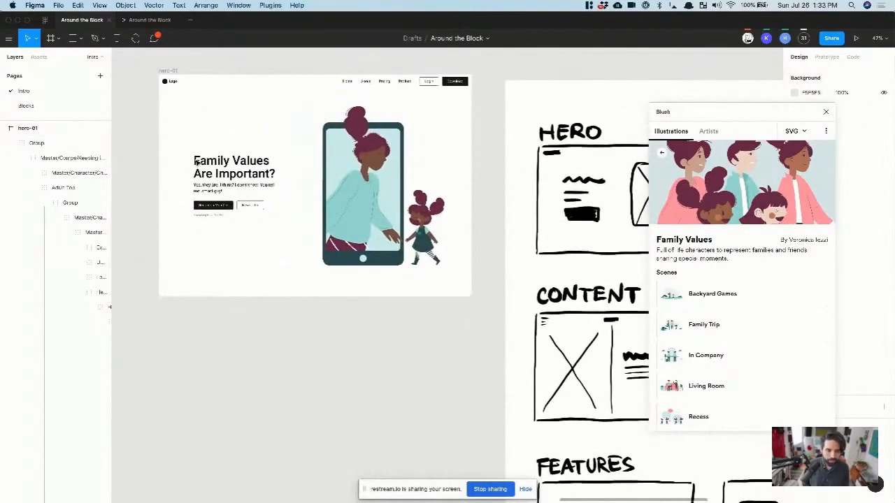
click(221, 189)
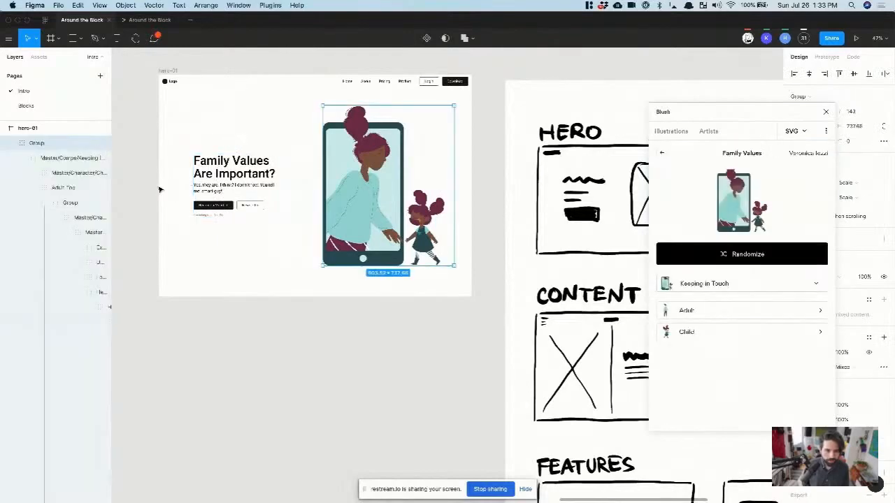
scroll(160, 187, up, 3)
double_click(275, 147)
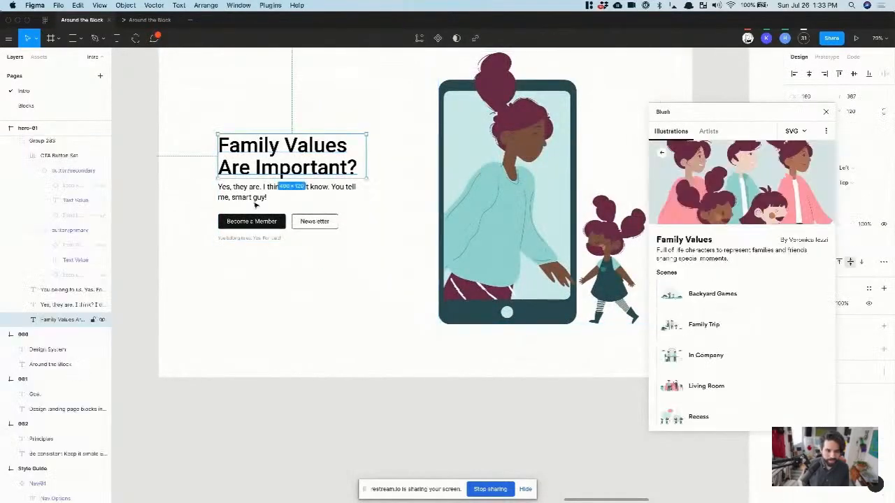
scroll(253, 223, right, 3)
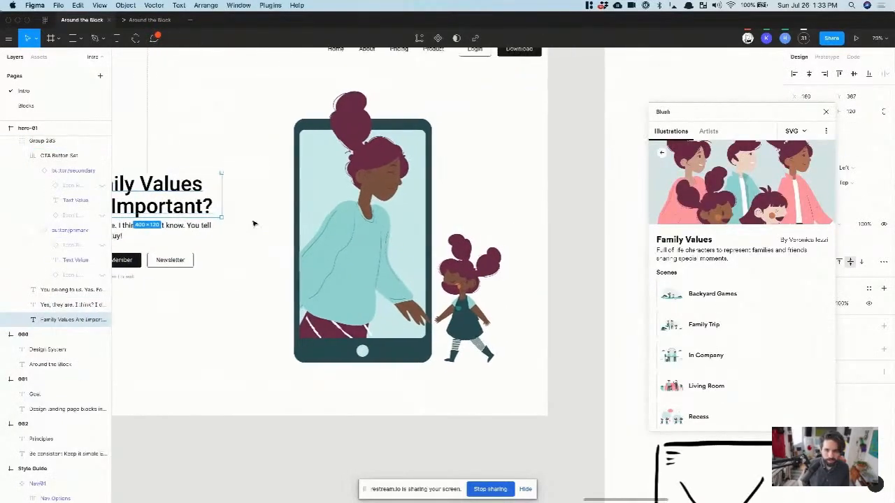
click(441, 228)
ctrl+scroll(440, 229, down, 5)
scroll(349, 231, left, 1)
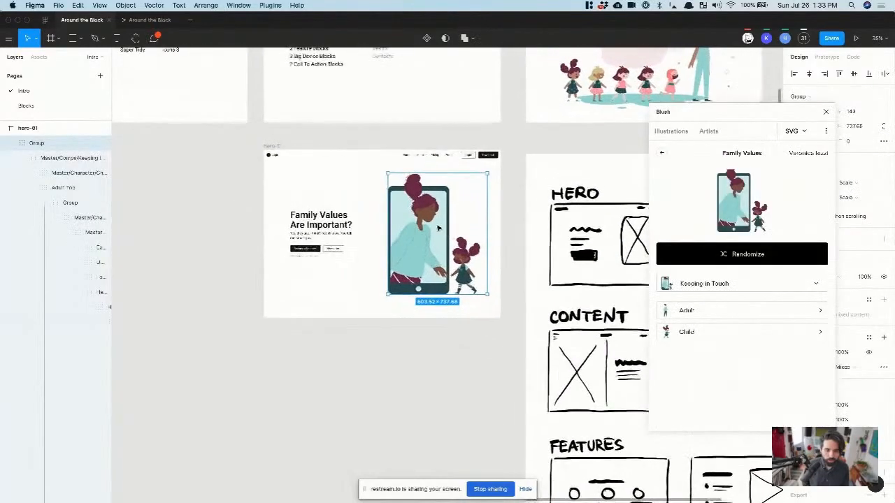
ctrl+scroll(277, 231, up, 5)
click(356, 293)
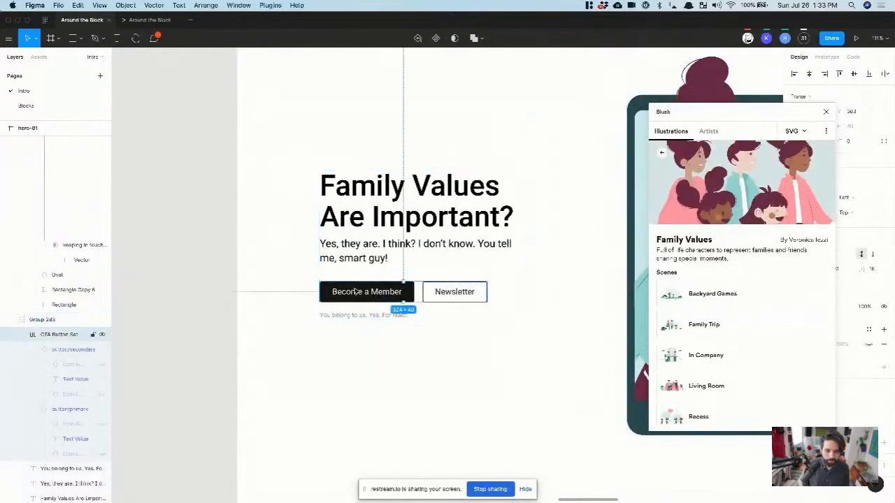
ctrl+scroll(355, 292, down, 10)
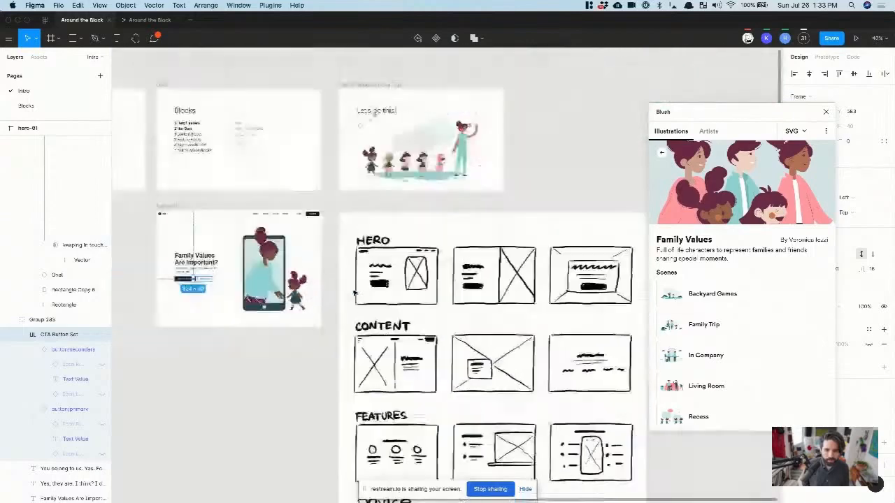
scroll(354, 294, down, 2)
scroll(354, 293, left, 3)
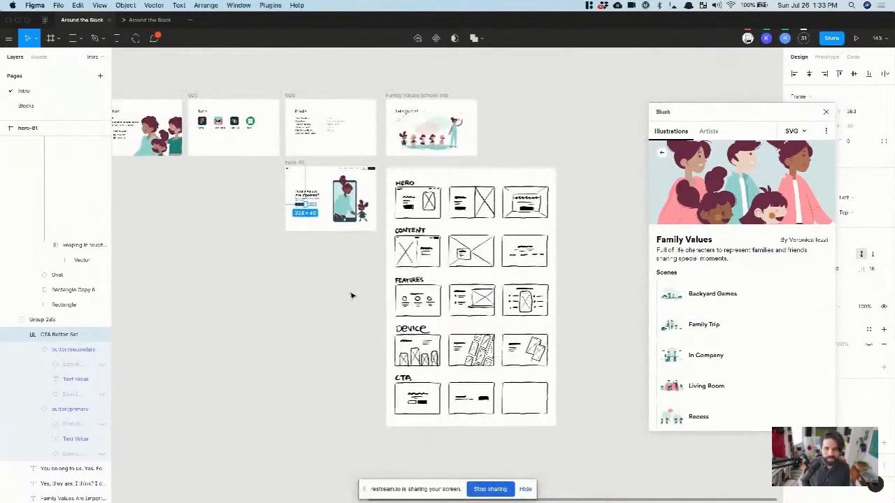
click(352, 295)
- Switch to Chrome and show the Restream Live Studio page
key(super+Tab)
key(super+Tab)
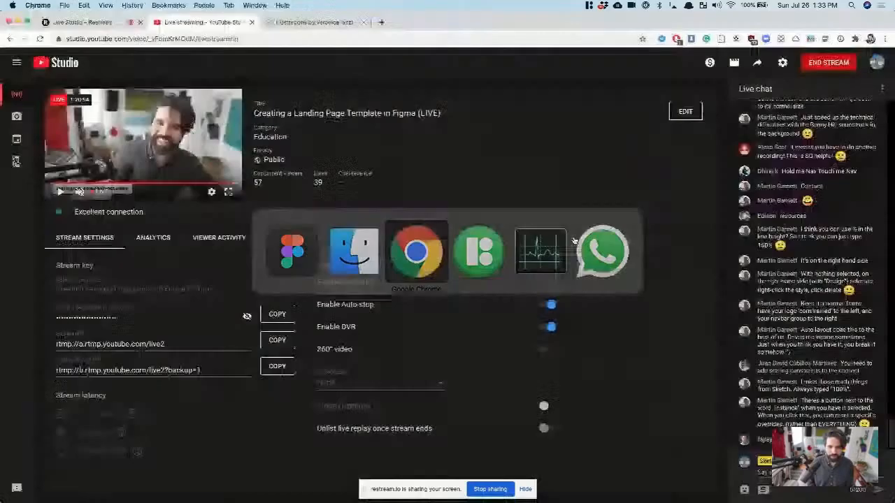
click(110, 23)
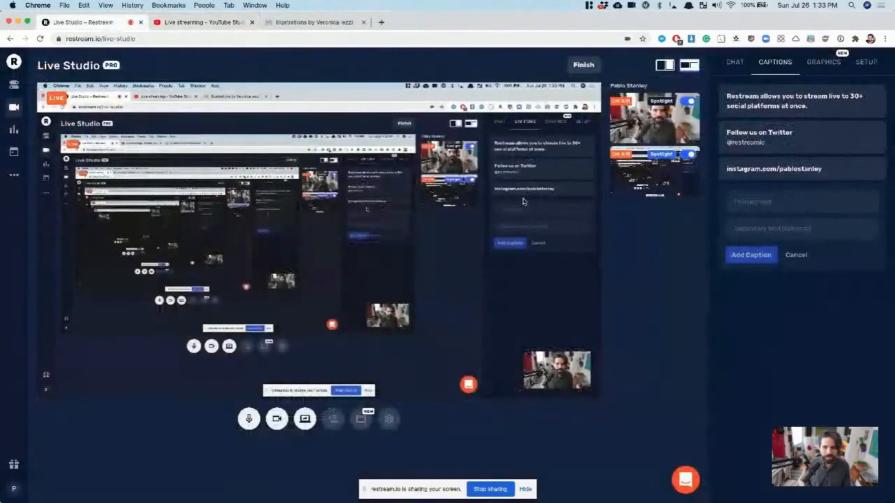